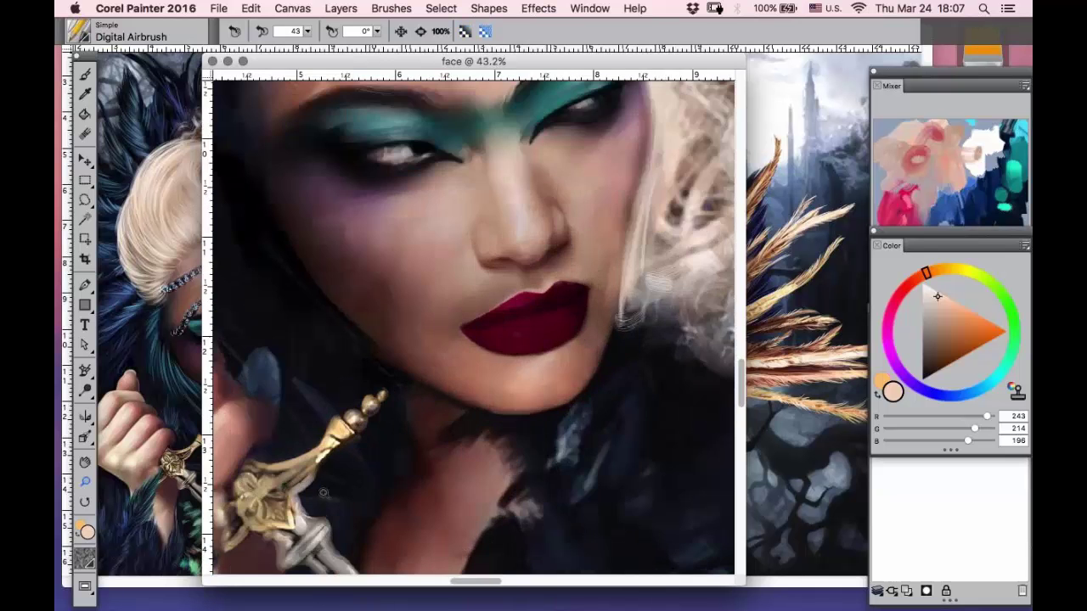
- Choose the Opaque Smooth Brush from the Acrylics and Gouache brush category
drag(612, 133, 302, 451)
click(85, 461)
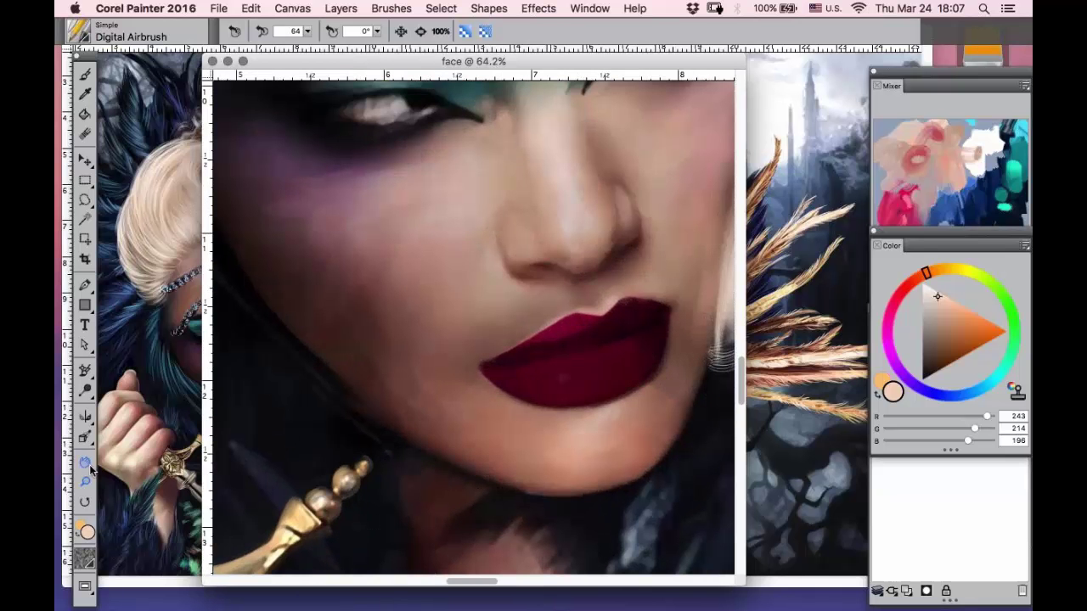
drag(348, 259, 328, 390)
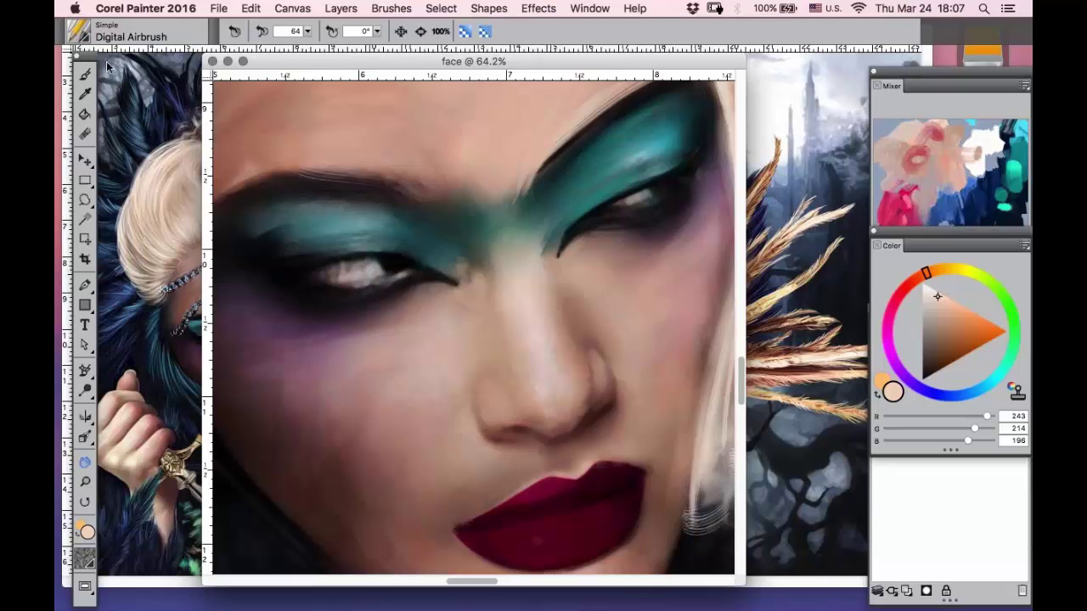
click(85, 74)
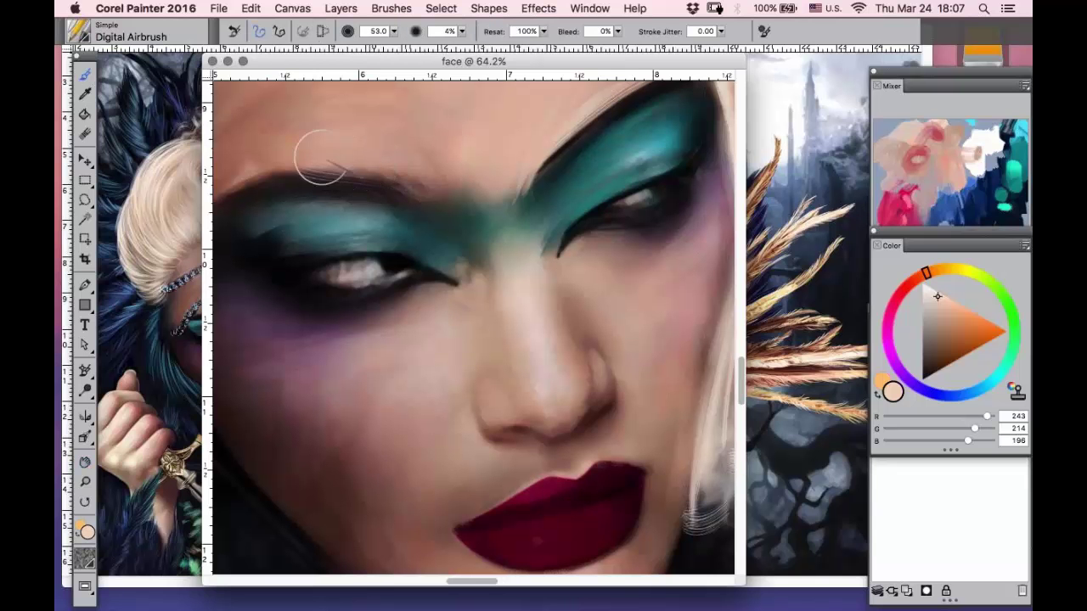
click(85, 39)
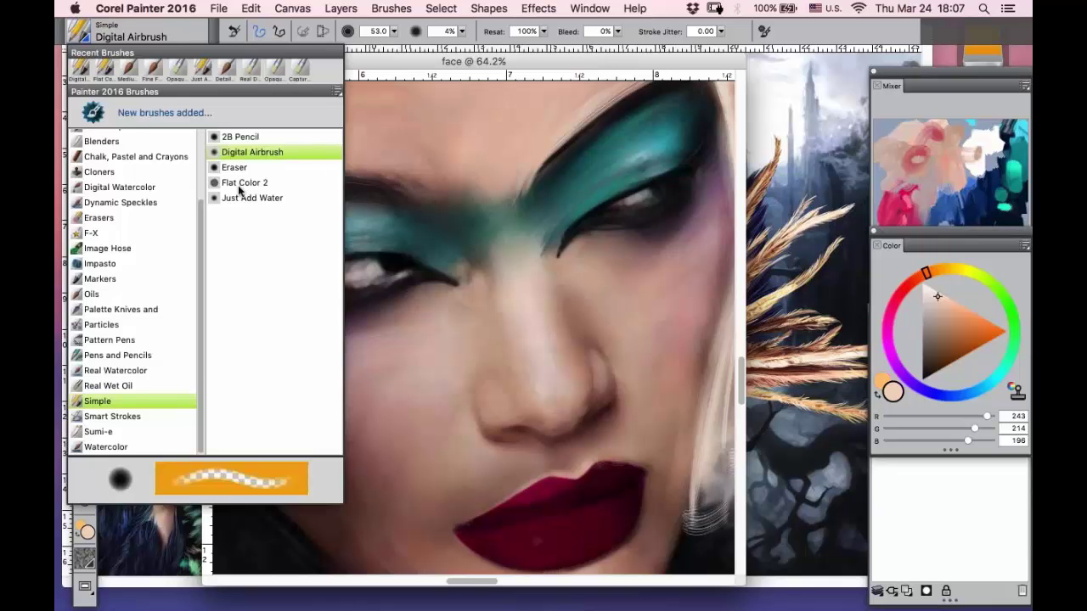
scroll(197, 144, up, 5)
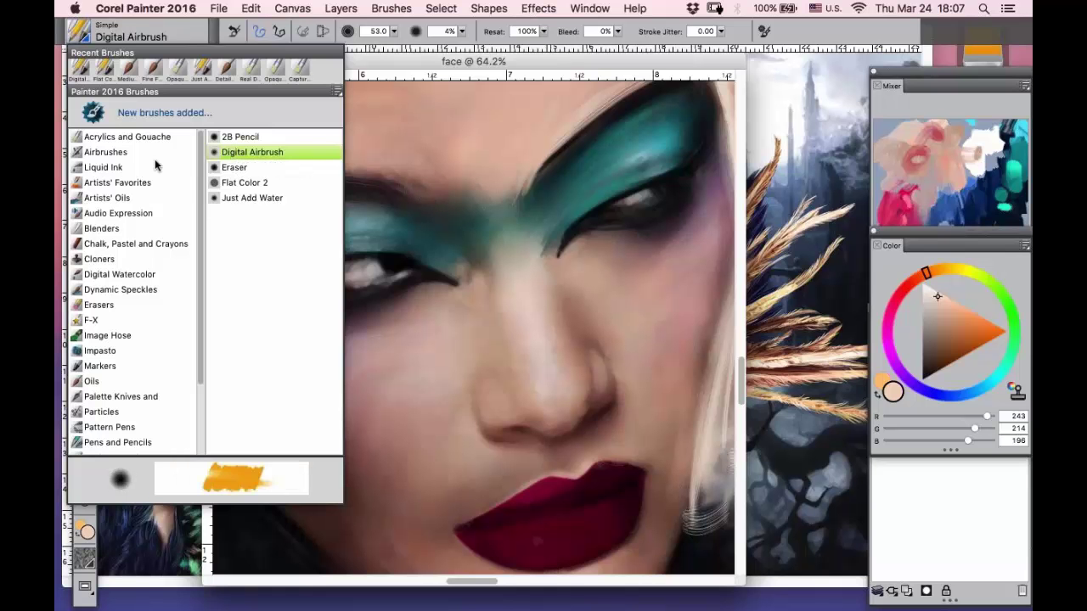
click(139, 138)
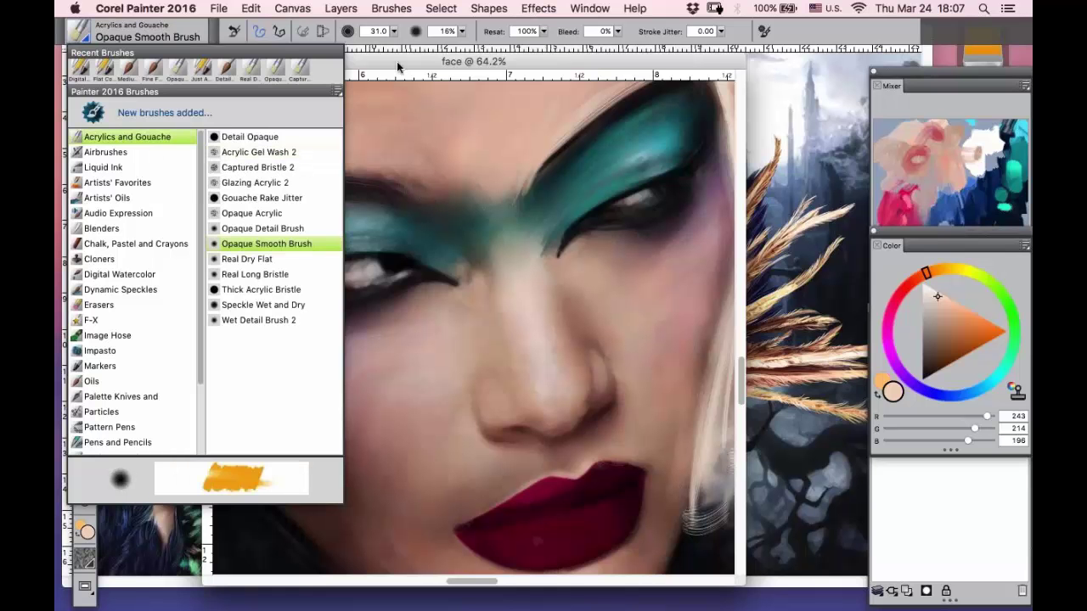
click(397, 66)
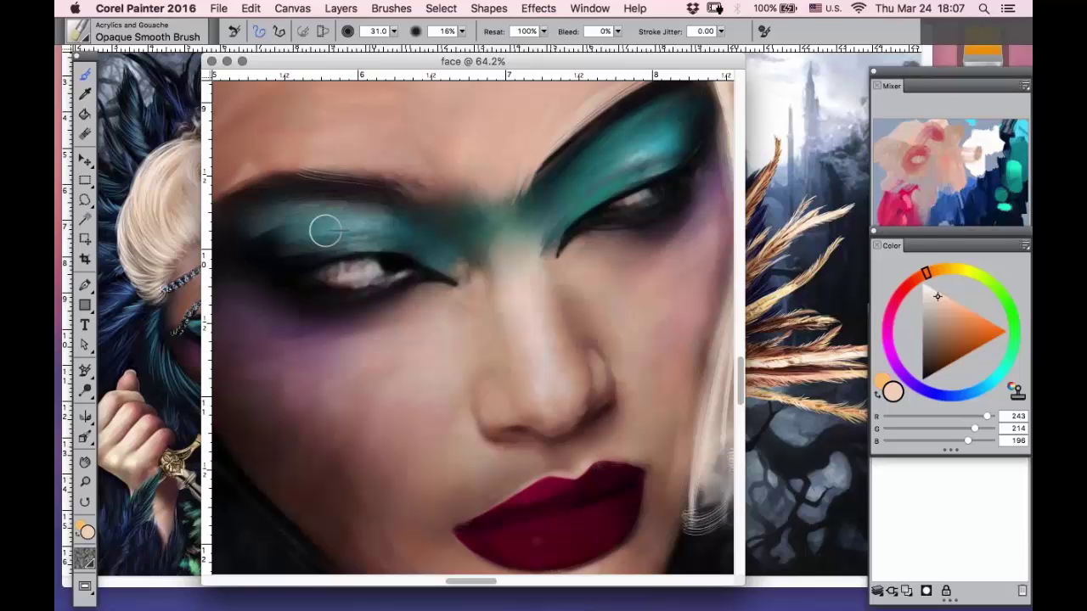
- Switch to the Acrylic Gel Wash 2 brush variant
drag(513, 64, 502, 61)
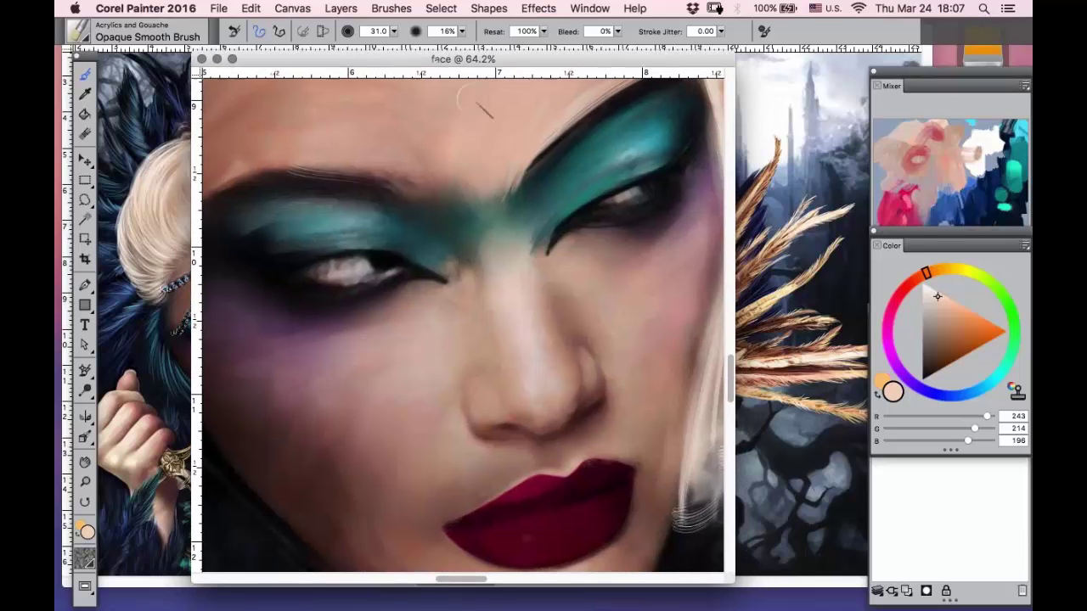
click(85, 462)
drag(282, 288, 324, 247)
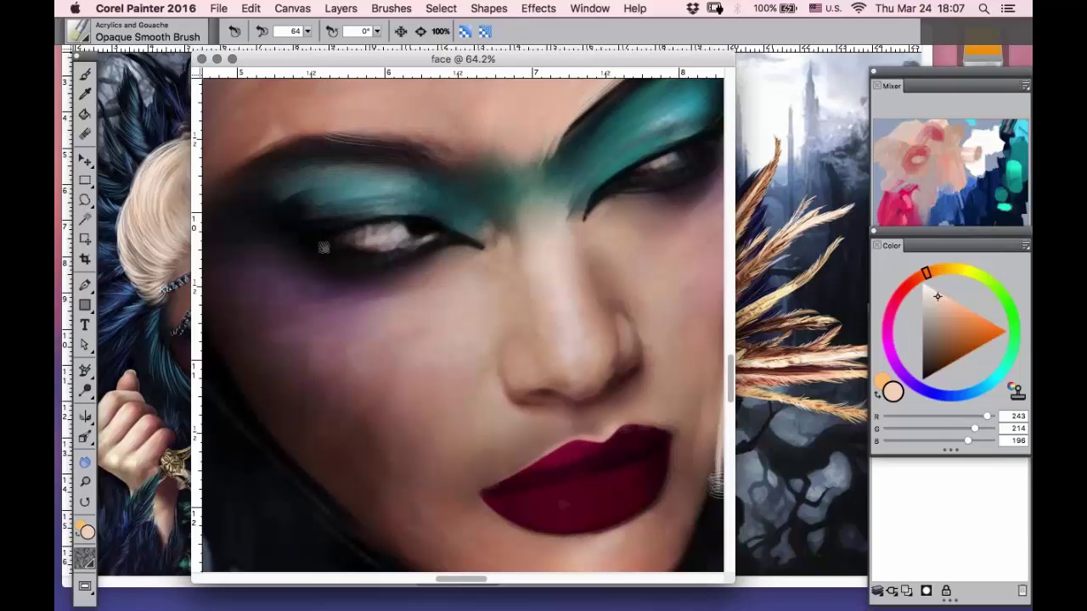
click(84, 75)
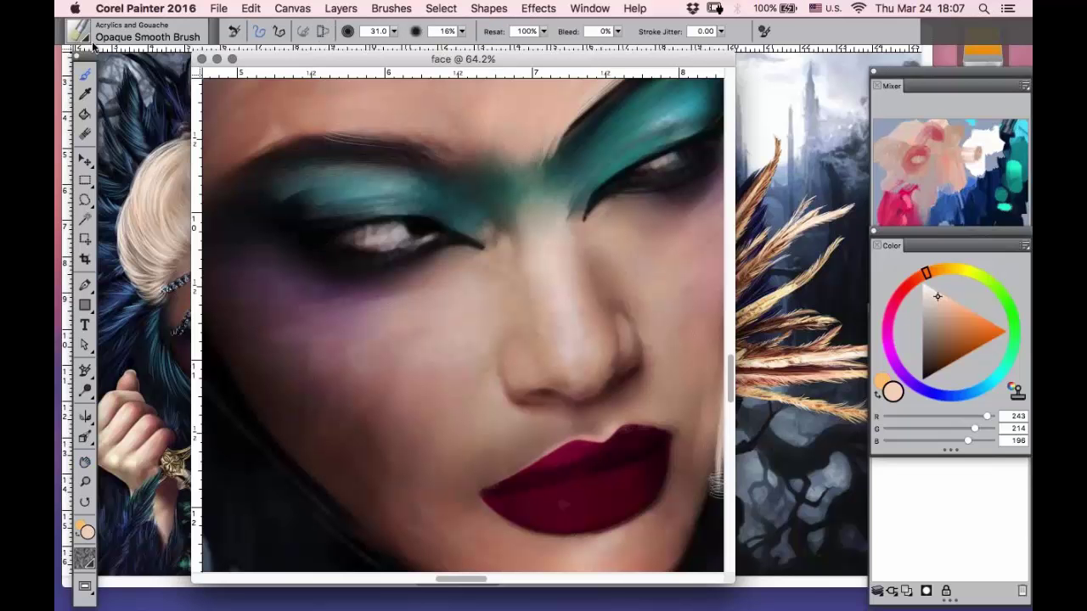
click(81, 33)
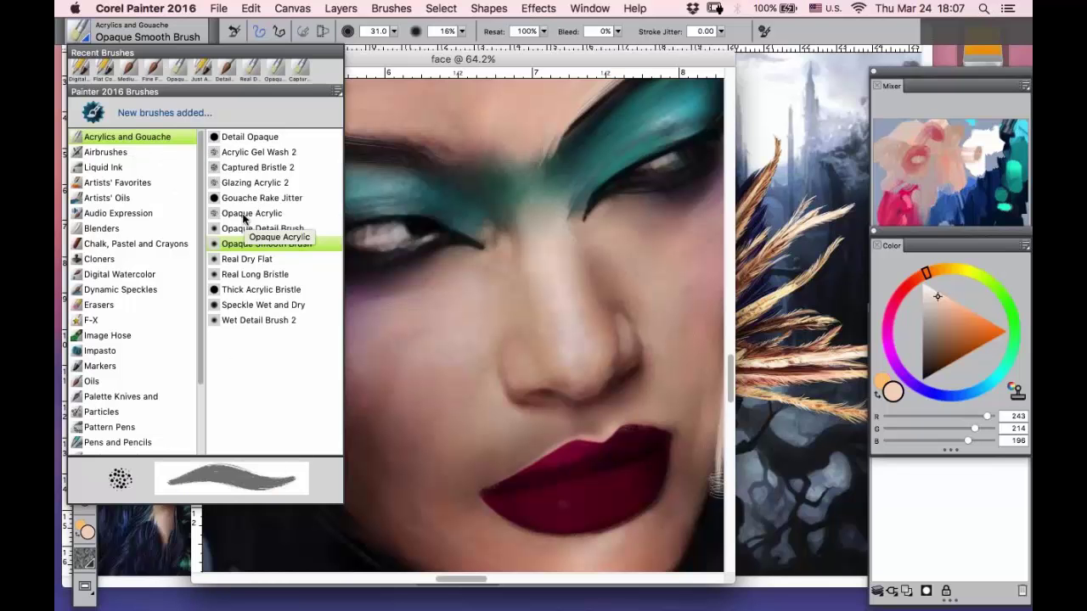
click(243, 154)
- Try a few short brush strokes on the cheek below the near eye, undo them and turn off Clone Color
drag(425, 311, 380, 348)
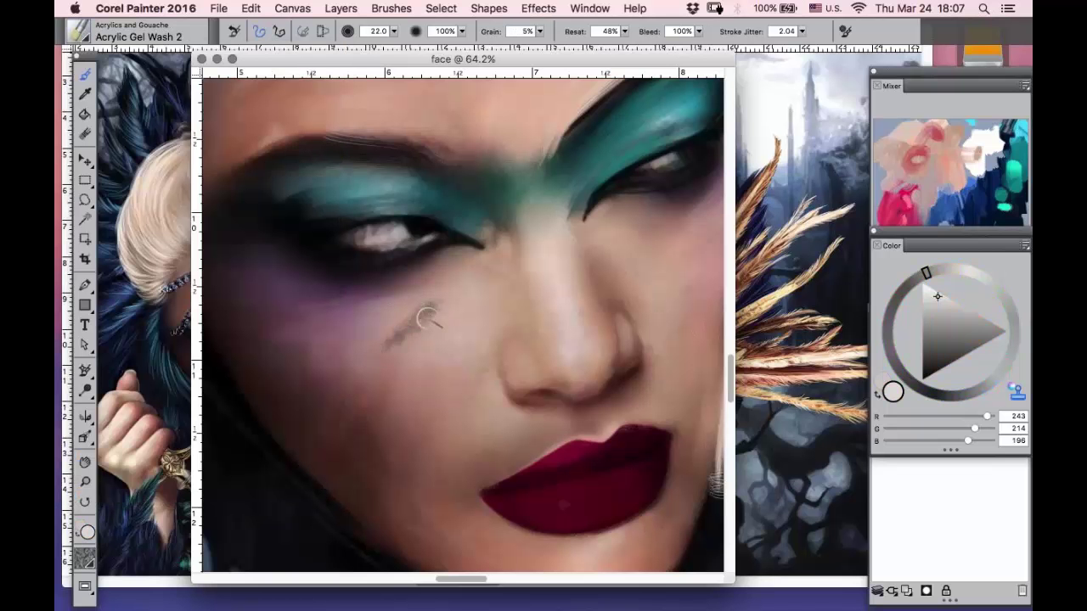
mouse_move(427, 319)
mouse_down()
mouse_move(372, 383)
mouse_move(371, 403)
mouse_move(387, 378)
mouse_up()
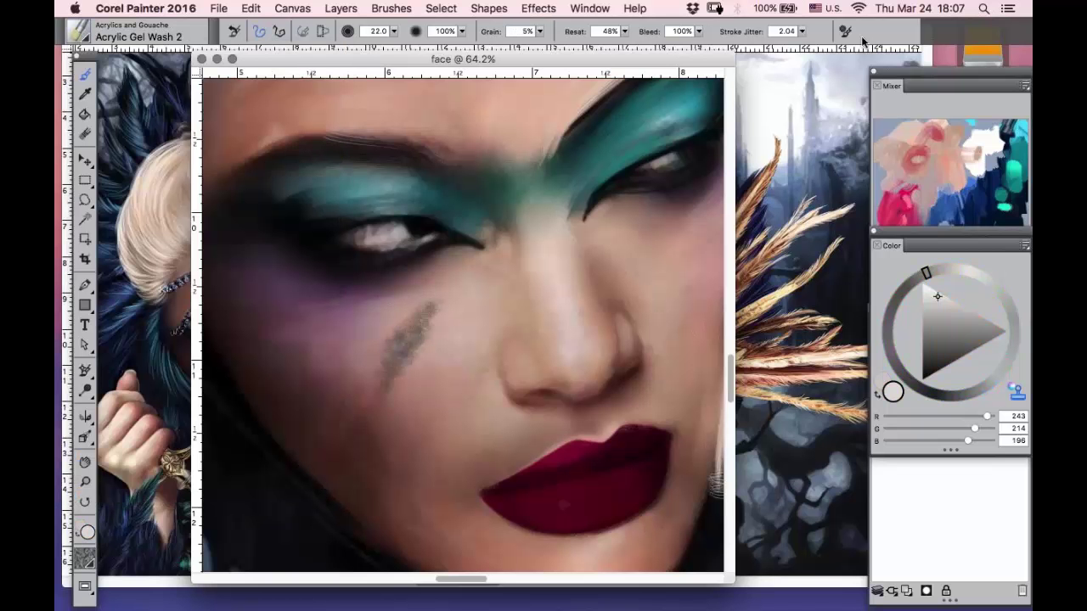
key(Tab)
key(Tab)
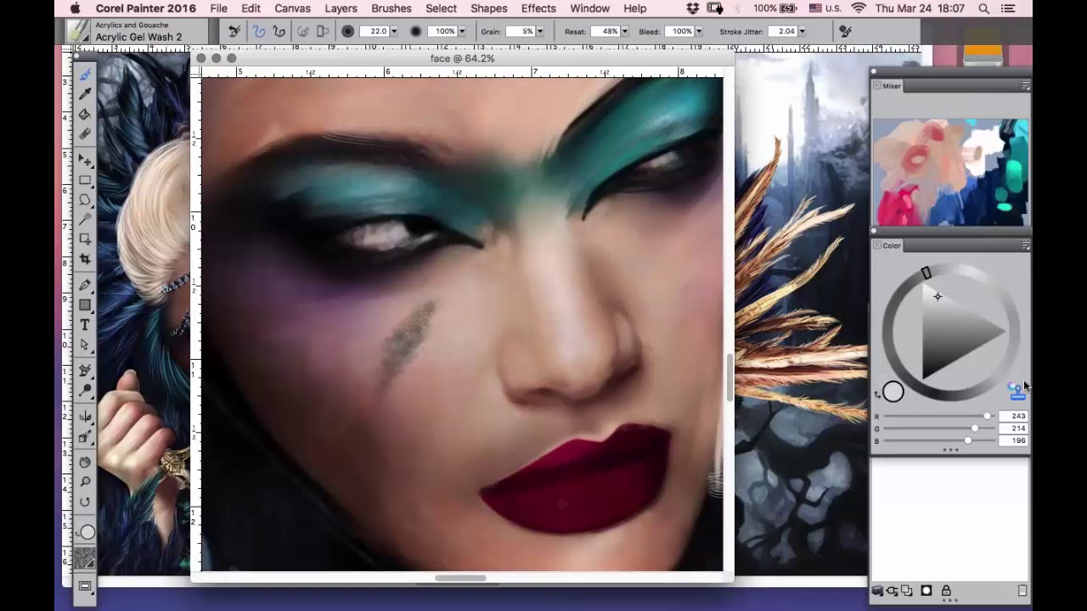
key(super+z)
key(super+z)
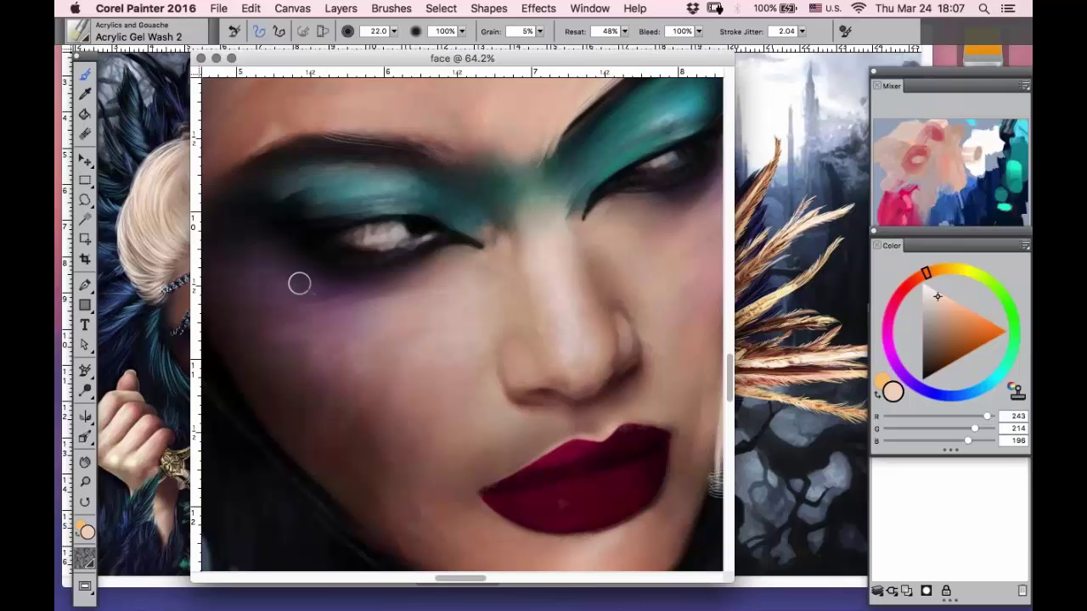
- Sample a skin tone of RGB 200, 166, 161 from the face and paint it below the near eye's inner corner with brush size 29
click(87, 97)
click(365, 269)
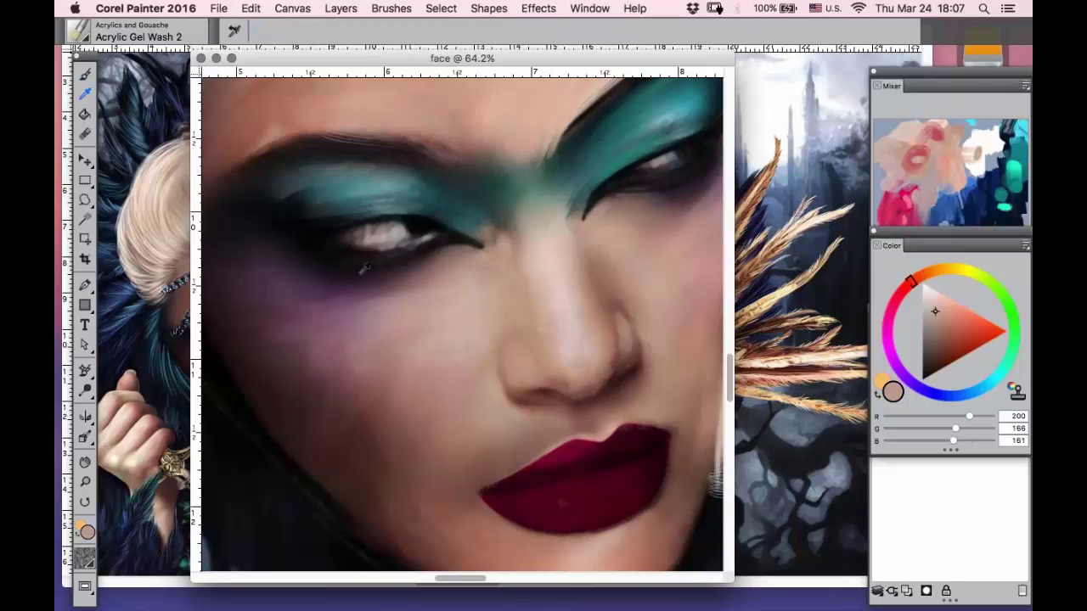
click(87, 77)
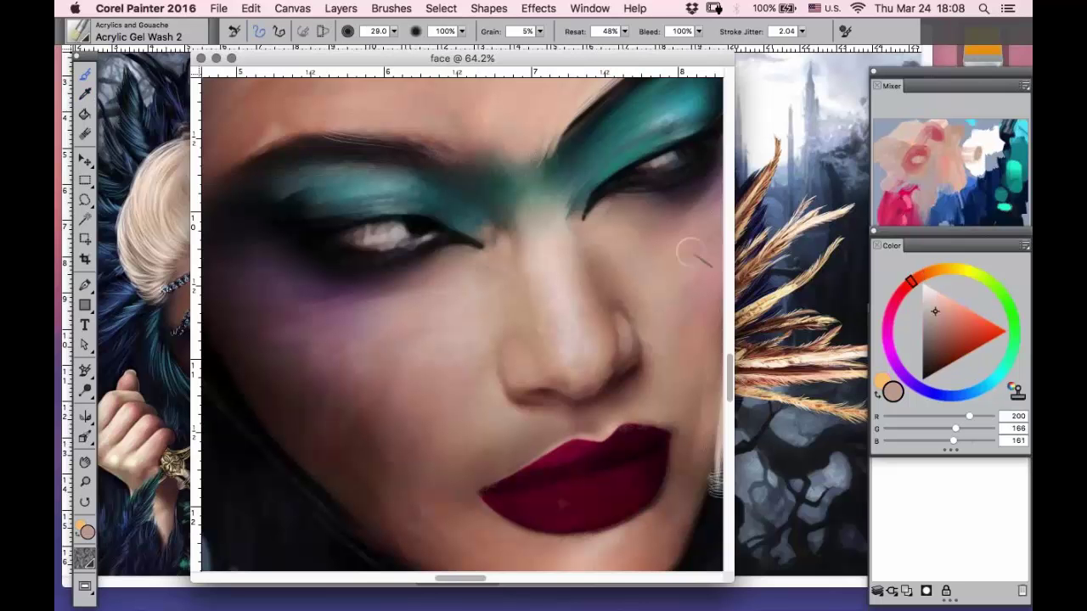
key(])
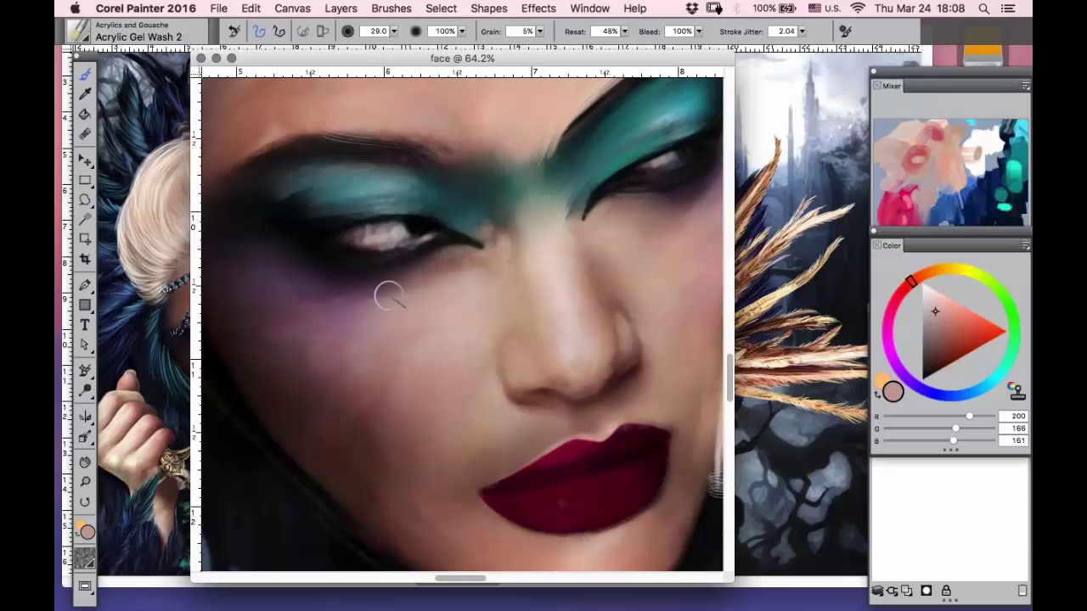
mouse_move(484, 253)
mouse_down()
mouse_move(486, 239)
mouse_move(509, 270)
mouse_up()
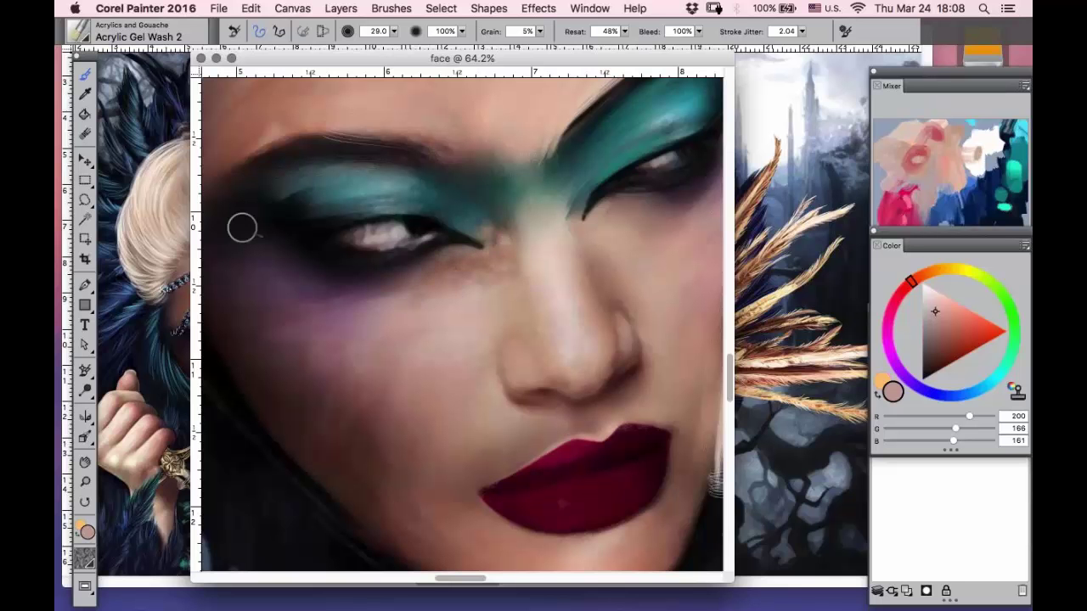
- Sample a lighter skin tone of RGB 214, 187, 172 and brush it onto the cheek under the near eye
click(85, 93)
click(488, 299)
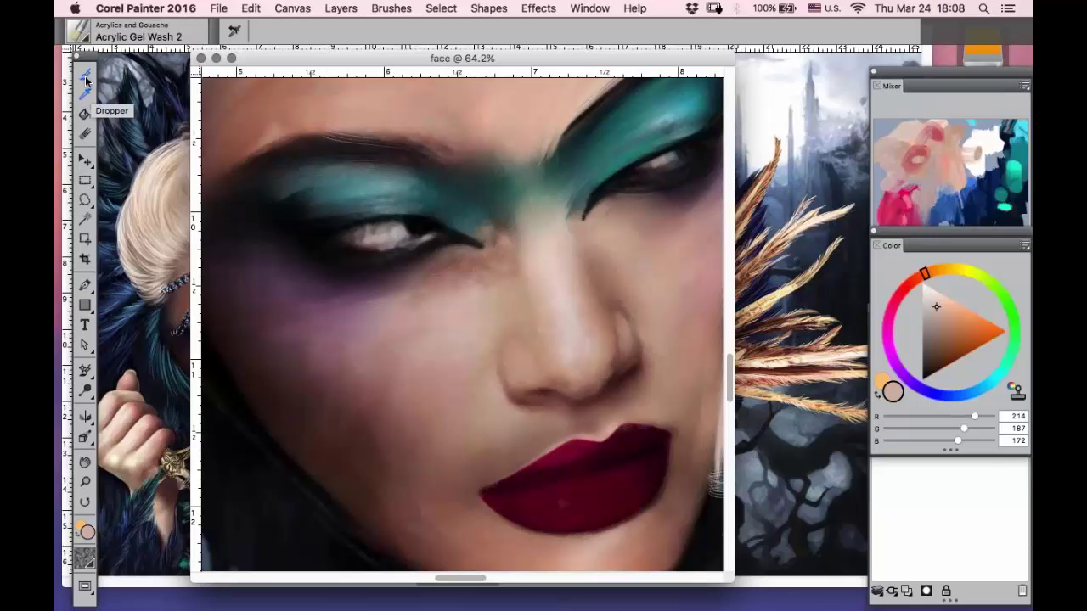
click(85, 74)
drag(425, 291, 399, 316)
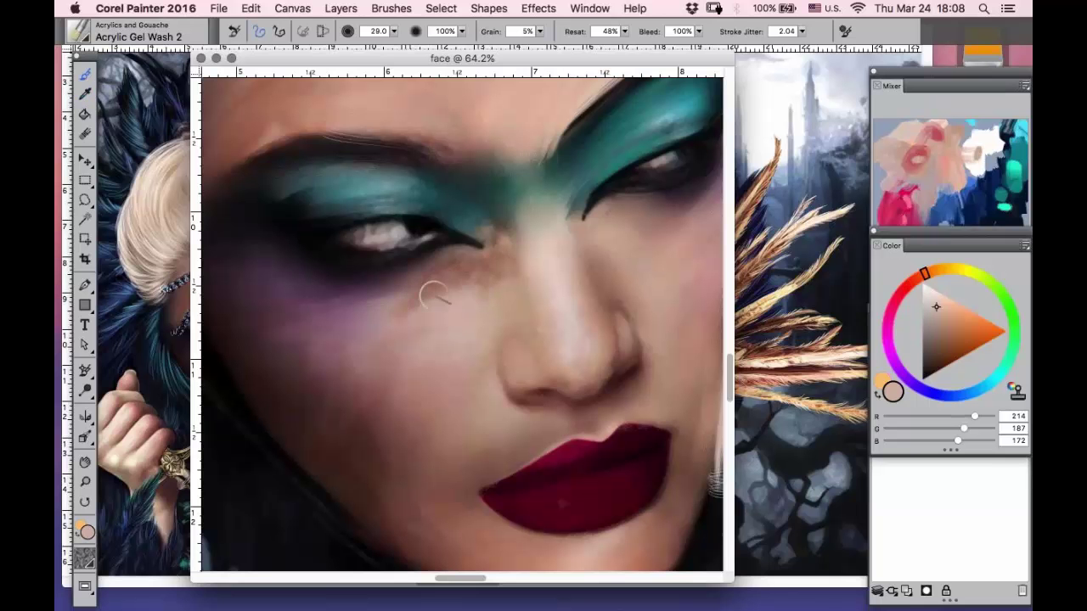
- Smooth the skin under the near eye with the Captured Bristle 2 brush and a sampled cheek tone of RGB 208, 185, 176
click(85, 42)
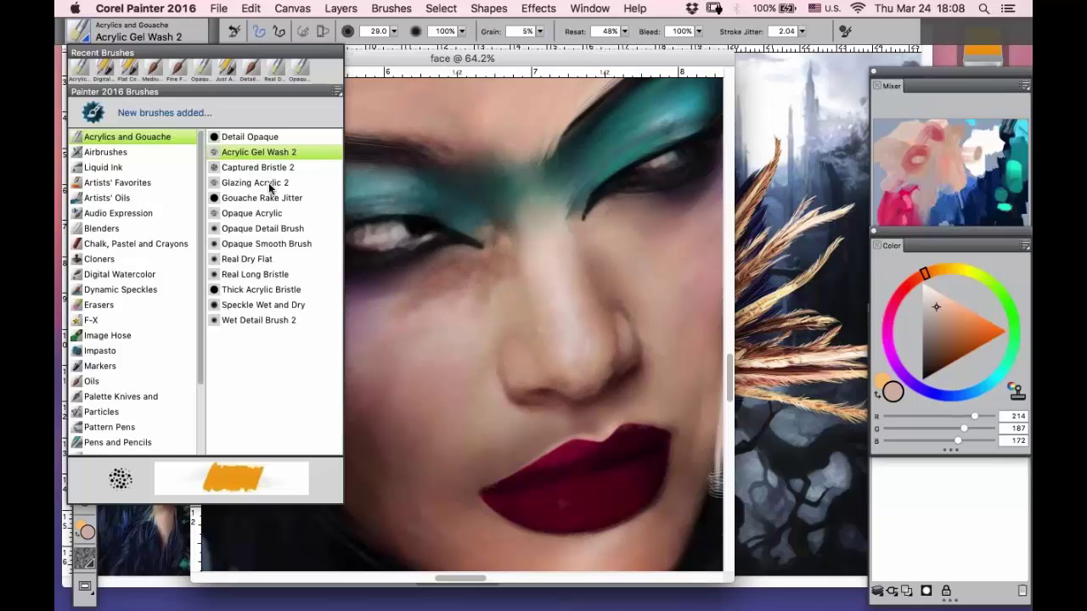
click(260, 167)
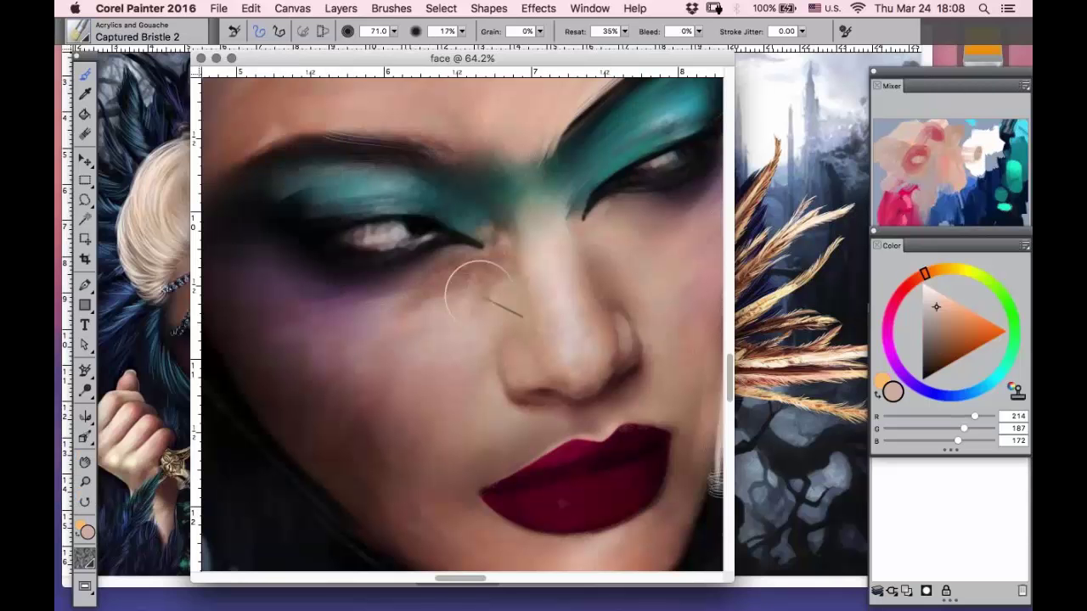
key(d)
click(451, 326)
click(451, 327)
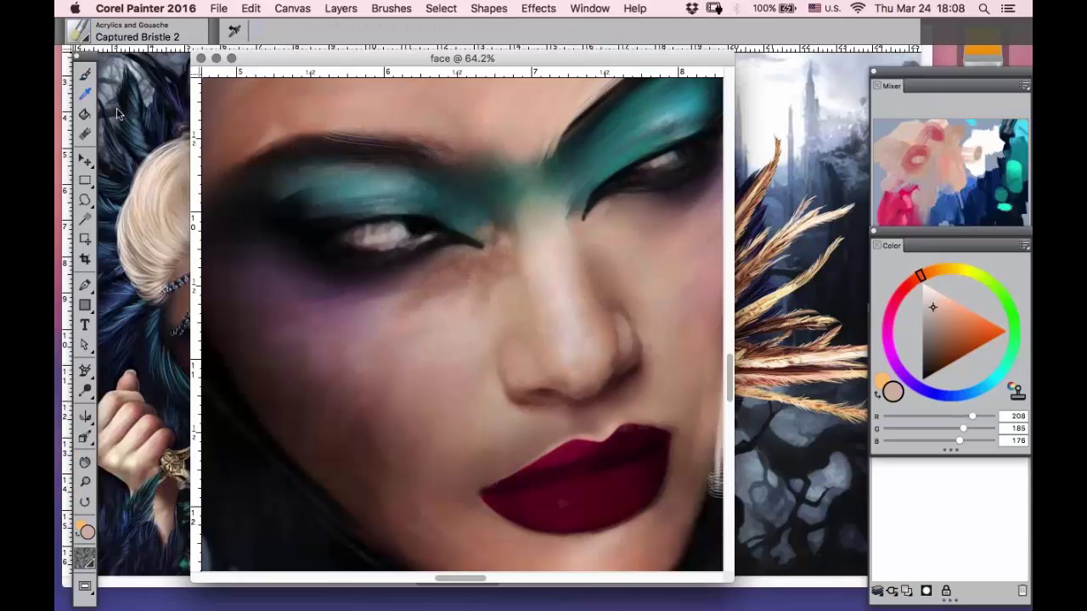
click(84, 74)
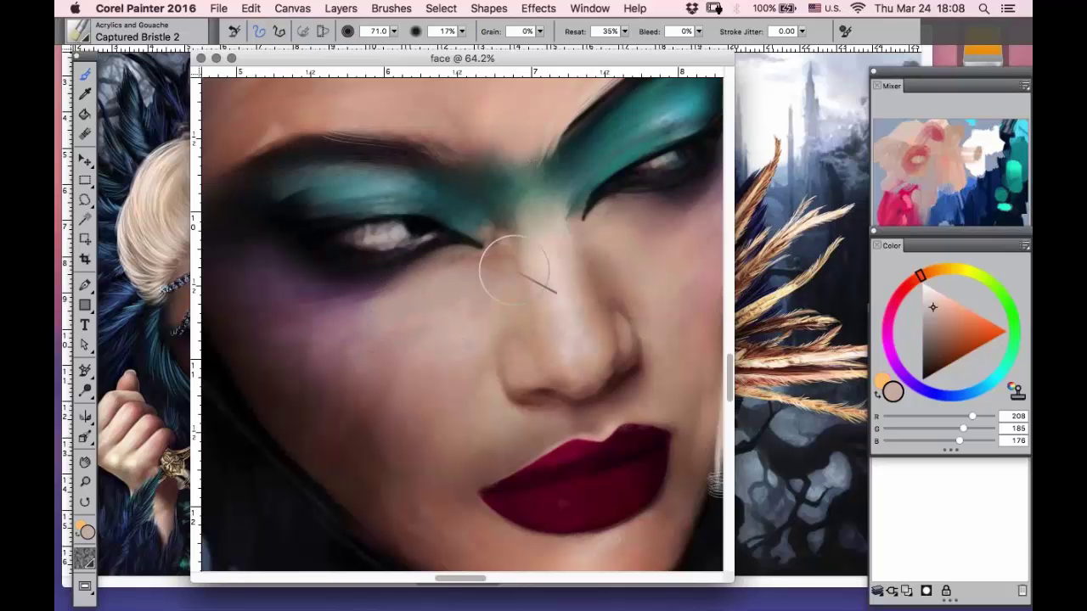
- Sample a skin tone of RGB 203, 172, 158 from the near cheek and continue brushing the face with Captured Bristle 2
click(84, 462)
drag(343, 311, 219, 250)
key(d)
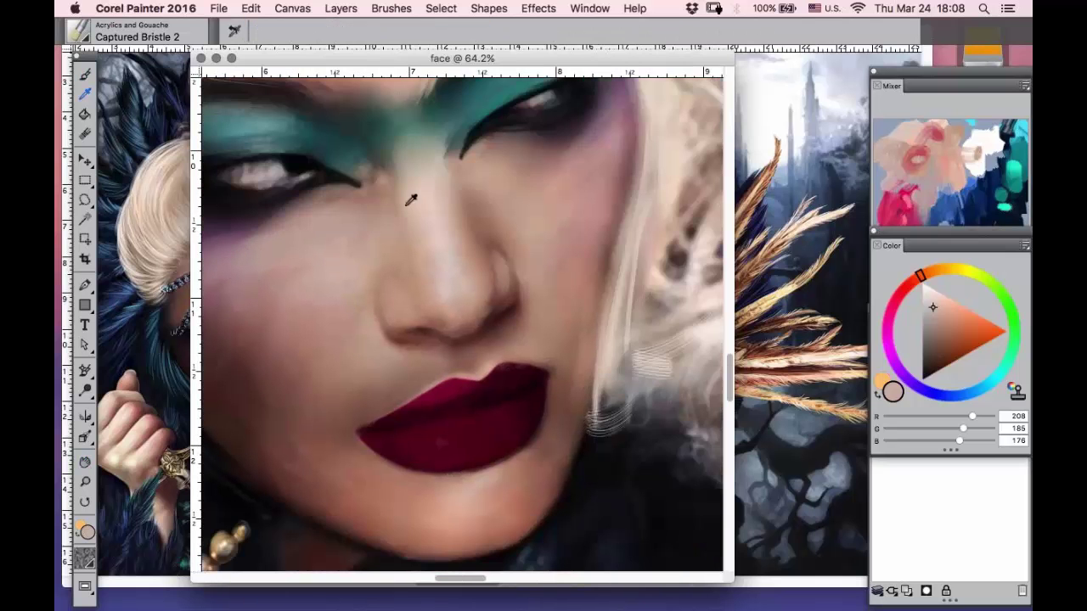
click(312, 214)
click(86, 76)
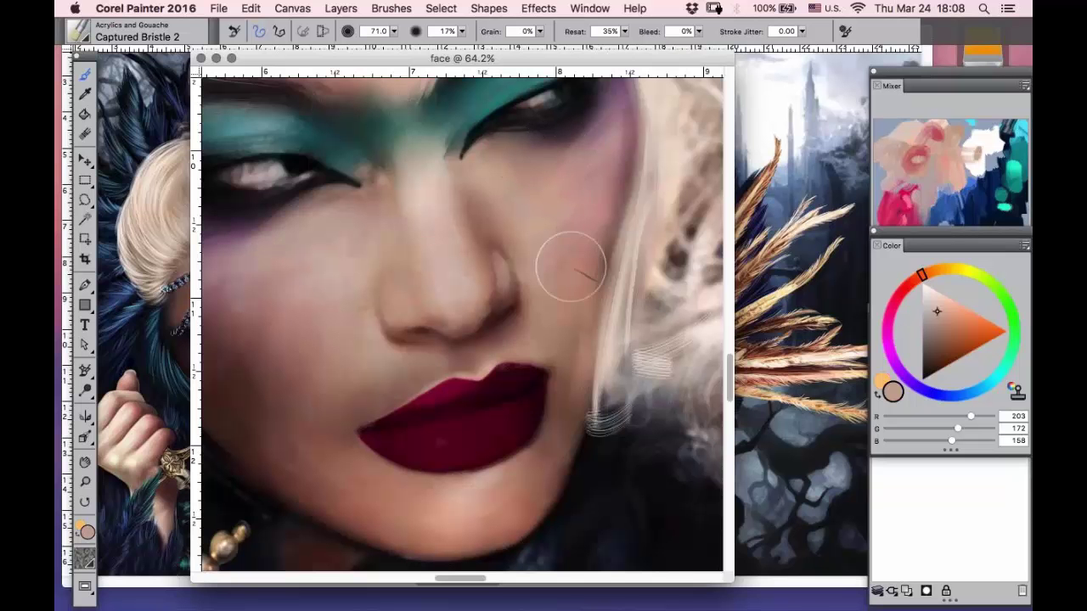
- Switch to the Bristle Oils brush from the Oils category
click(84, 41)
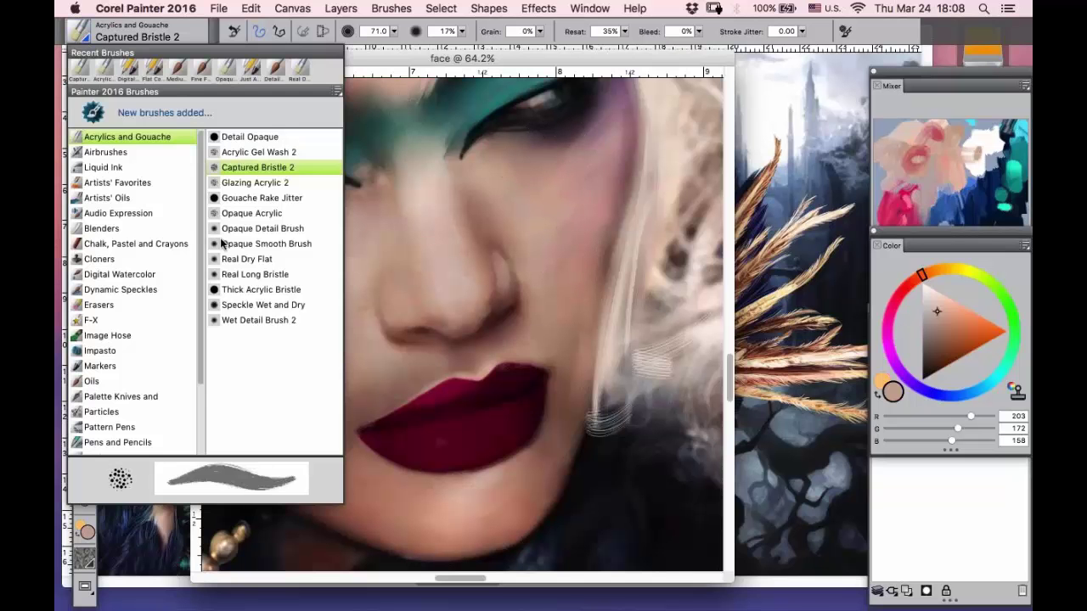
click(105, 383)
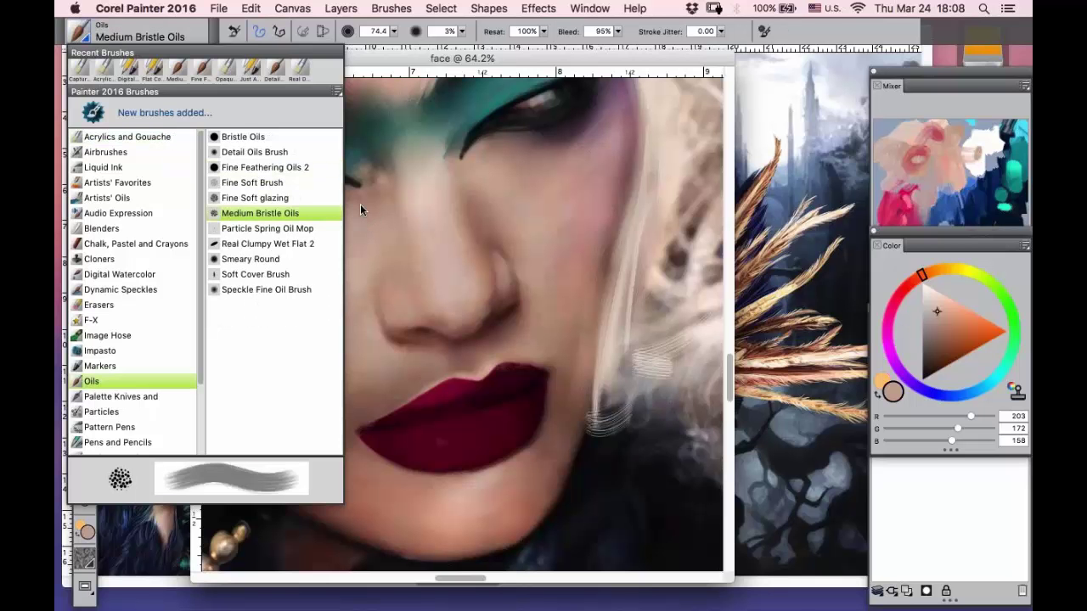
click(244, 137)
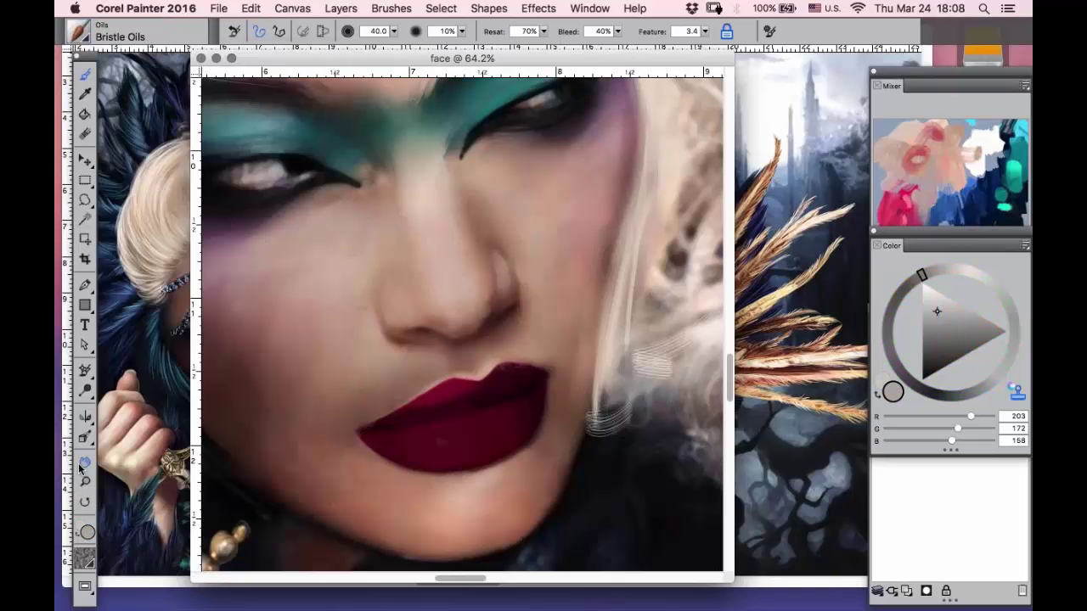
- Reduce the Bristle Oils brush to size 4 for detail work around the far eye
click(85, 461)
drag(263, 267, 318, 359)
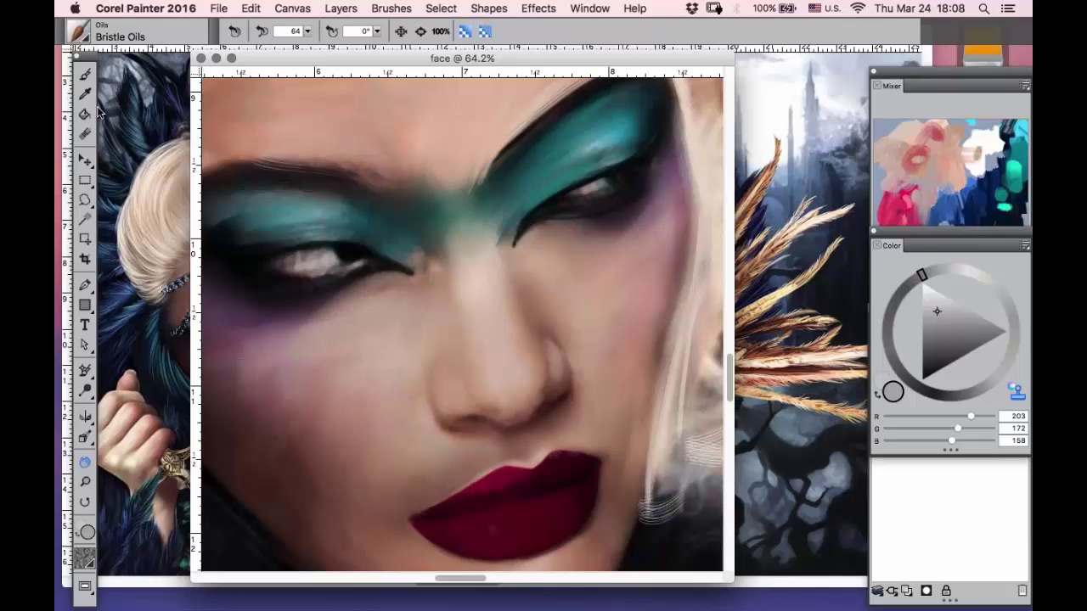
click(85, 481)
drag(691, 119, 401, 345)
key(b)
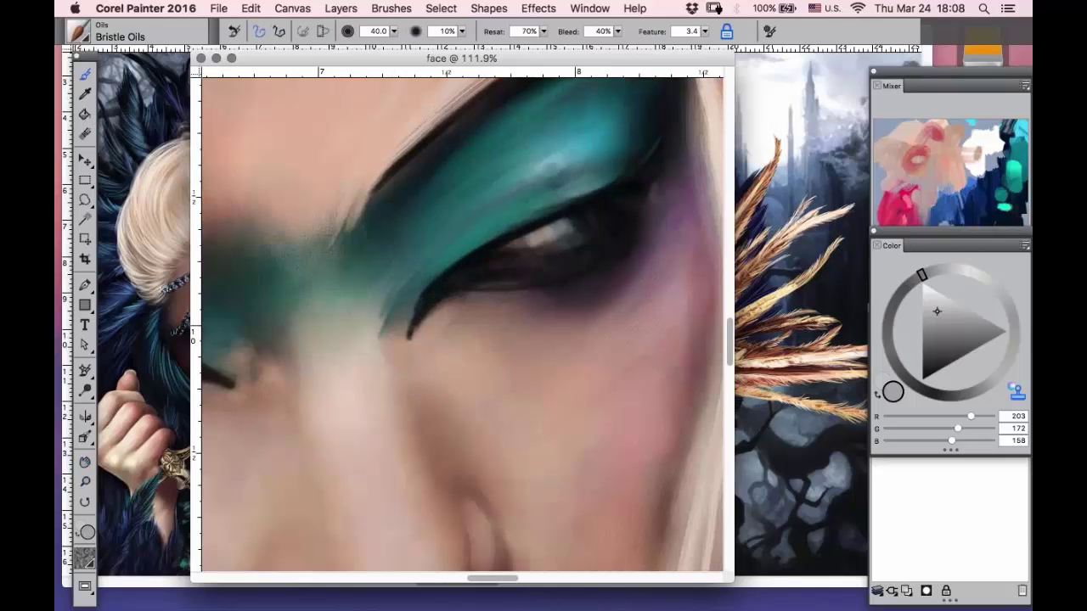
key(bracketleft)
key(bracketleft)
key(bracketleft)
key(bracketleft)
key(bracketleft)
key(bracketleft)
key(bracketleft)
key(bracketleft)
key(bracketleft)
key(bracketleft)
key(bracketleft)
key(bracketleft)
key(bracketleft)
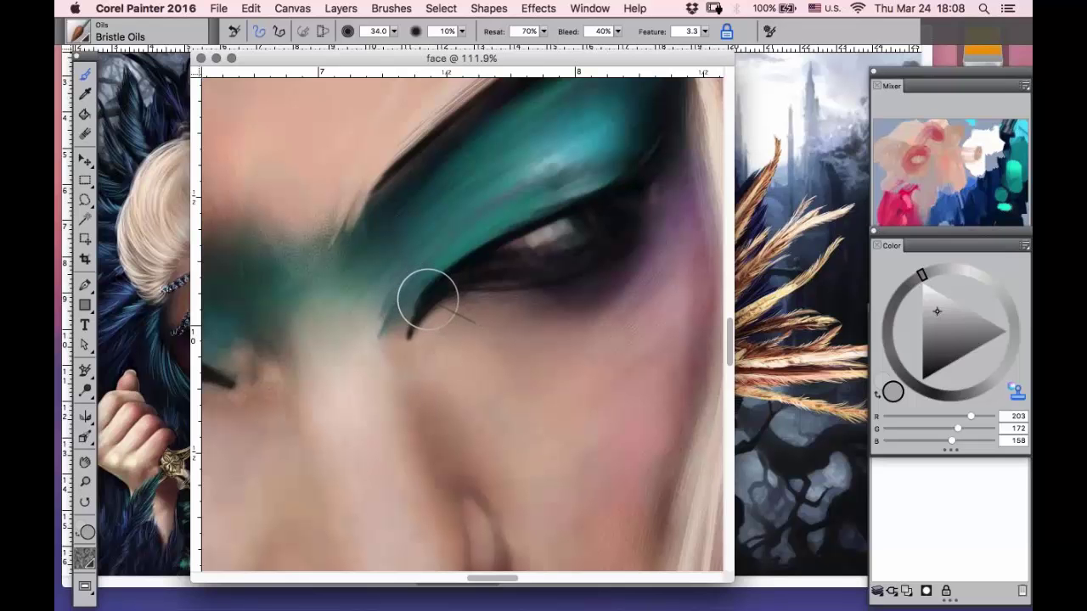
key(bracketleft)
key(bracketleft)
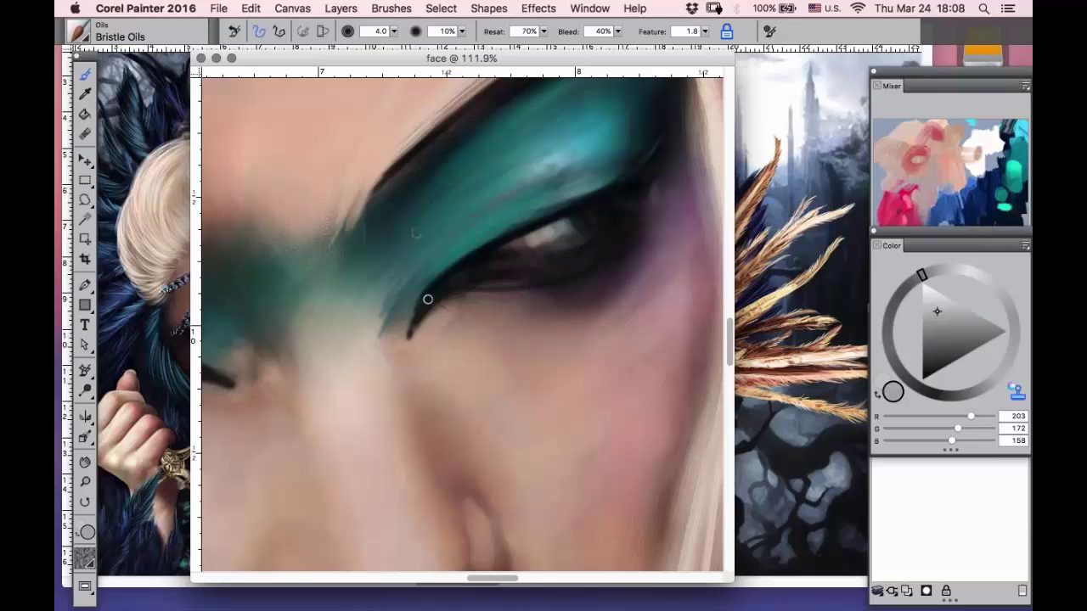
- Sample a near-black tone of RGB 12, 22, 23 from the far eye's eyeliner and set Bristle Oils to size 8 with 52% opacity
click(452, 269)
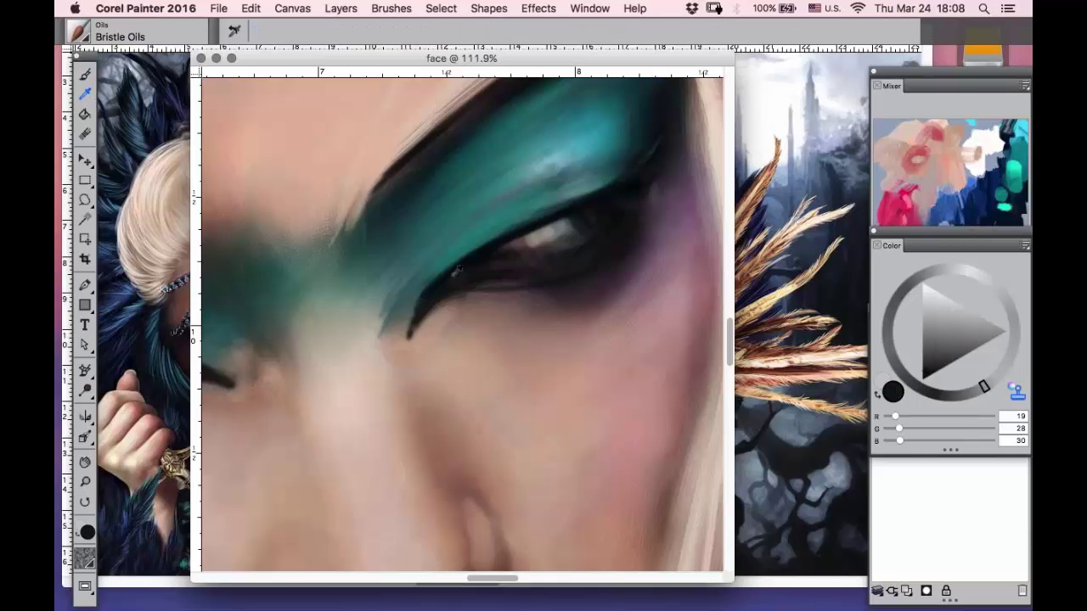
click(452, 268)
click(85, 76)
key(b)
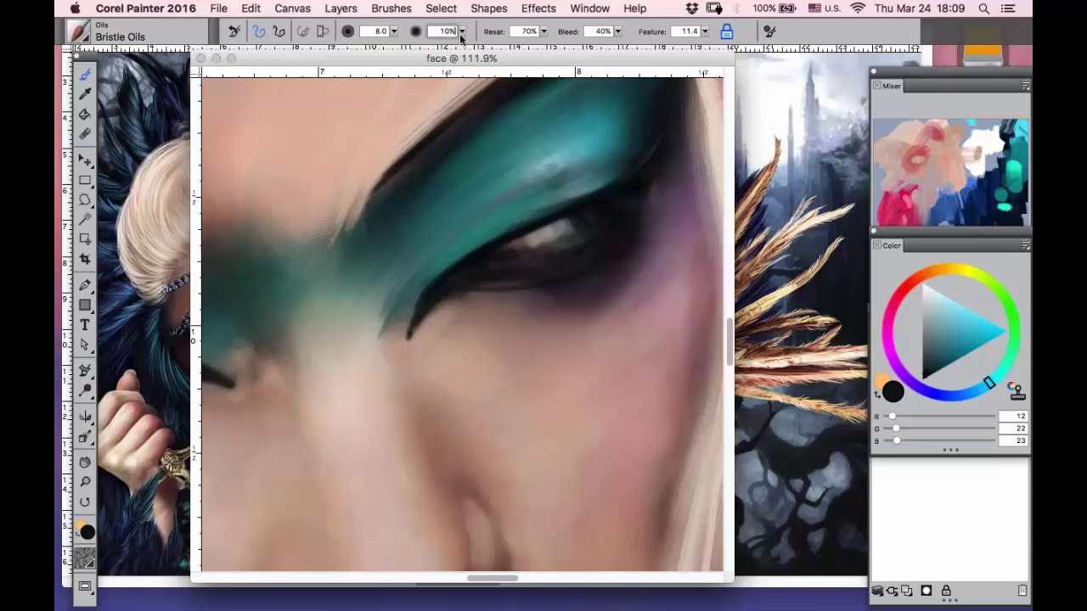
drag(461, 38, 450, 59)
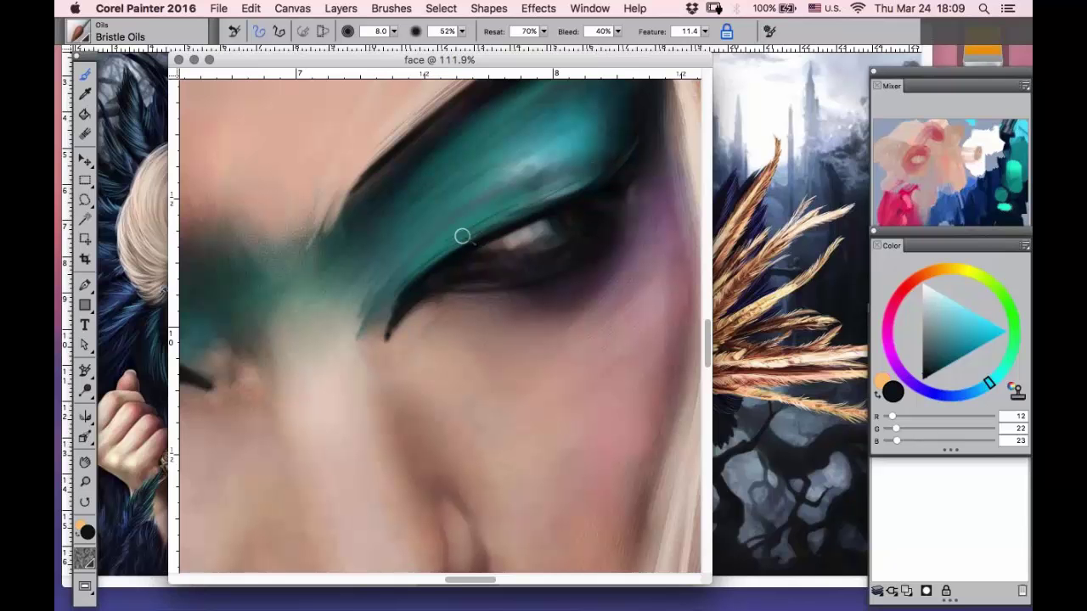
- Switch to the Detail Oils Brush at size 8 and darken the upper eyeliner of the far eye toward its inner corner
click(85, 38)
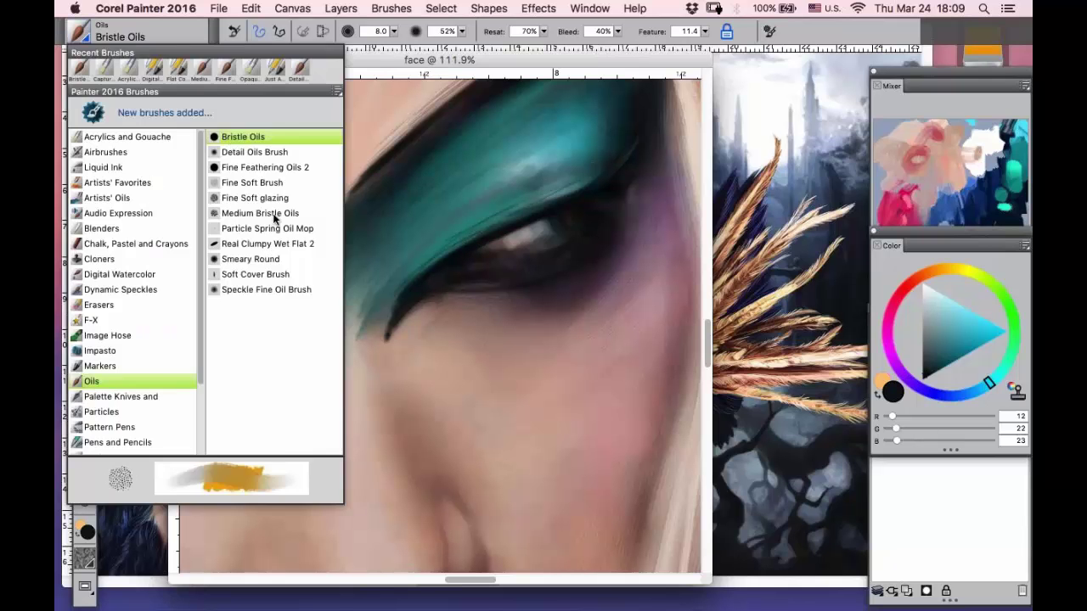
click(246, 151)
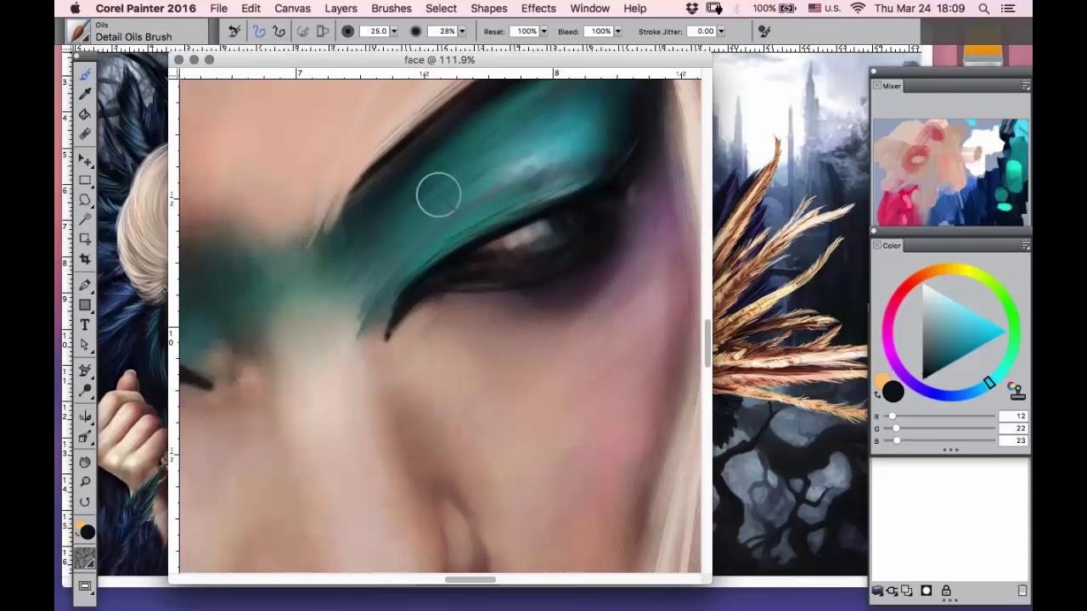
key([)
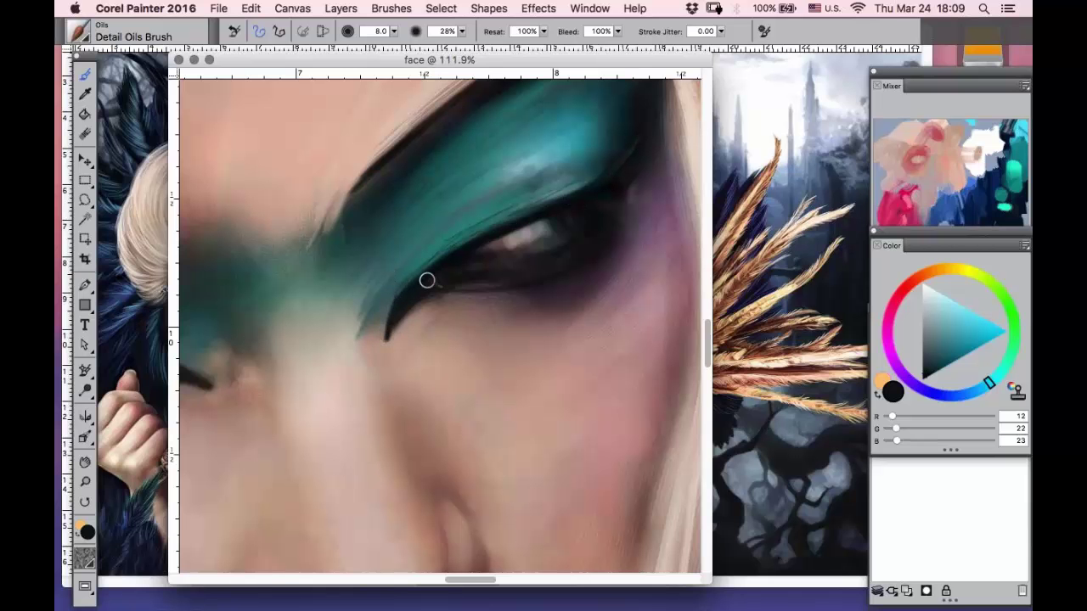
mouse_move(592, 181)
mouse_down()
mouse_move(473, 233)
mouse_move(437, 263)
mouse_up()
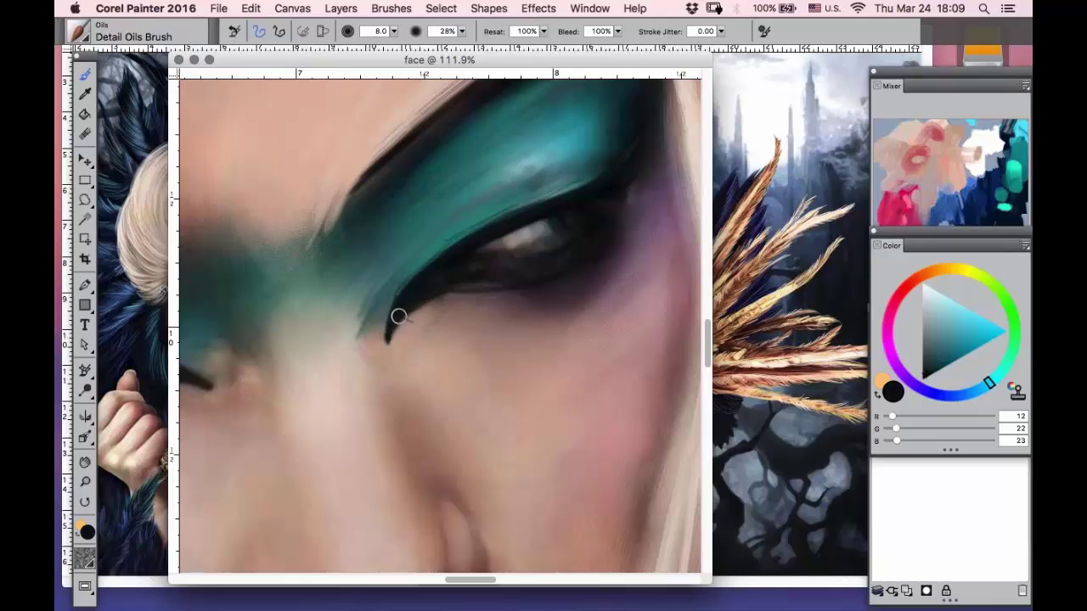
- Fit the whole portrait in view and switch to the Digital Airbrush from the Simple category
click(85, 481)
right_click(332, 406)
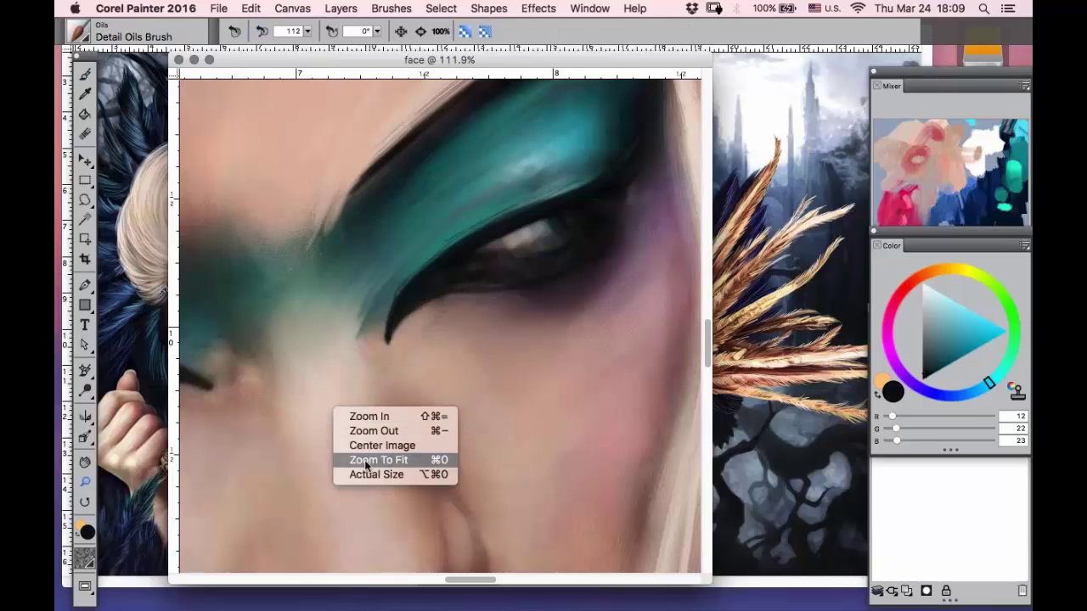
click(364, 456)
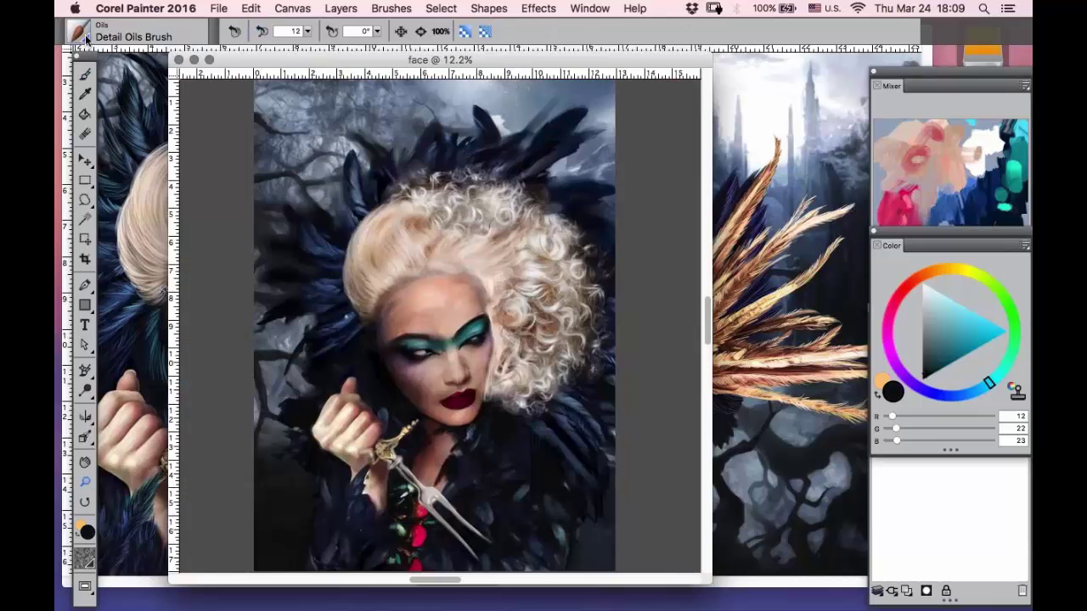
click(85, 34)
scroll(209, 388, down, 3)
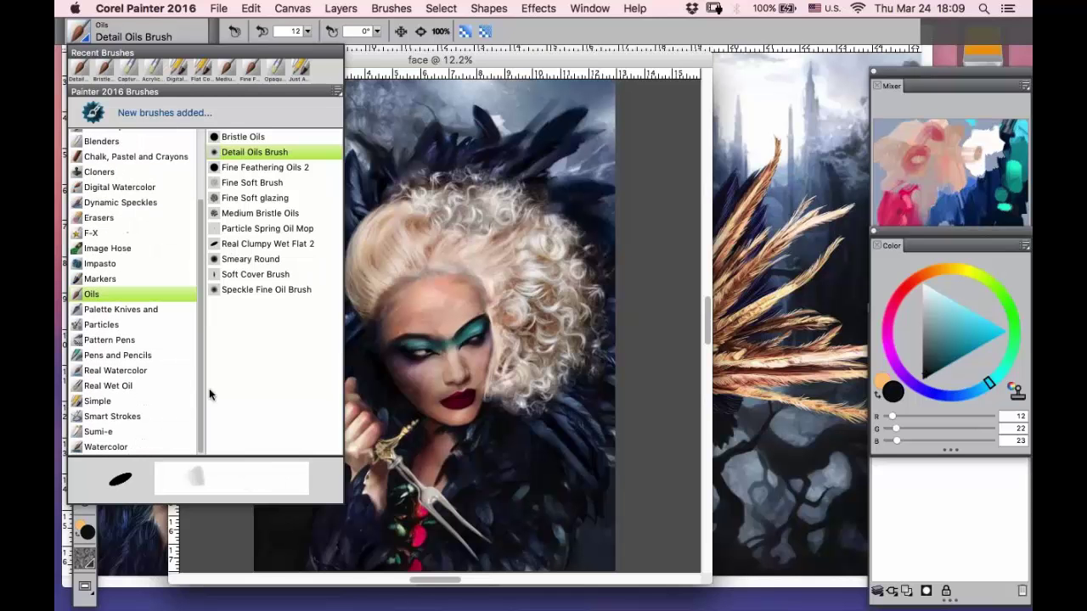
click(104, 404)
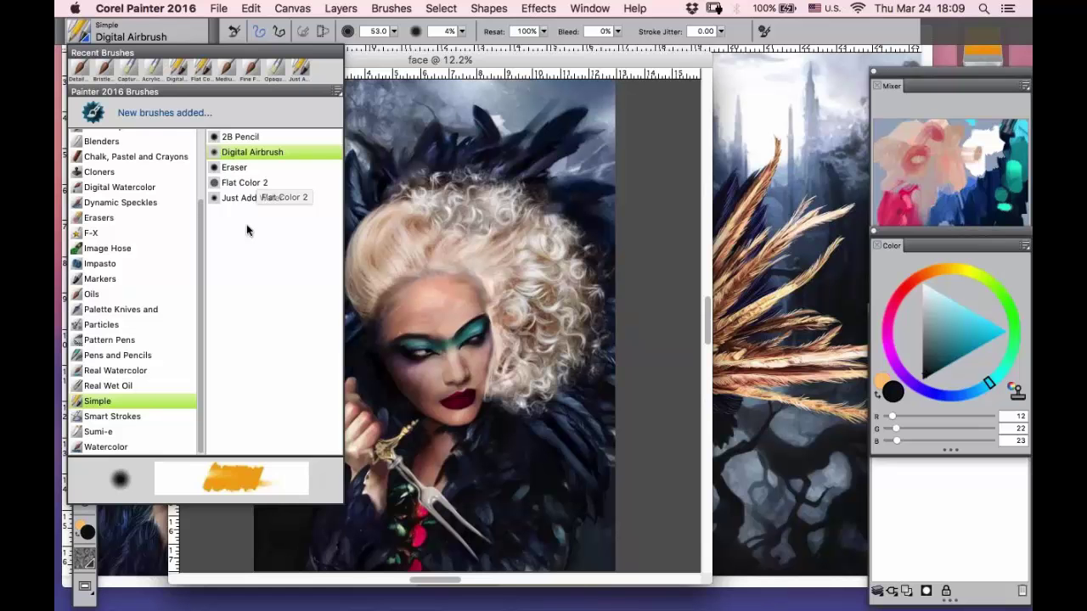
click(255, 152)
- Sample a light skin tone of RGB 238, 204, 192 from the forehead and enlarge the Digital Airbrush to size 67
click(85, 482)
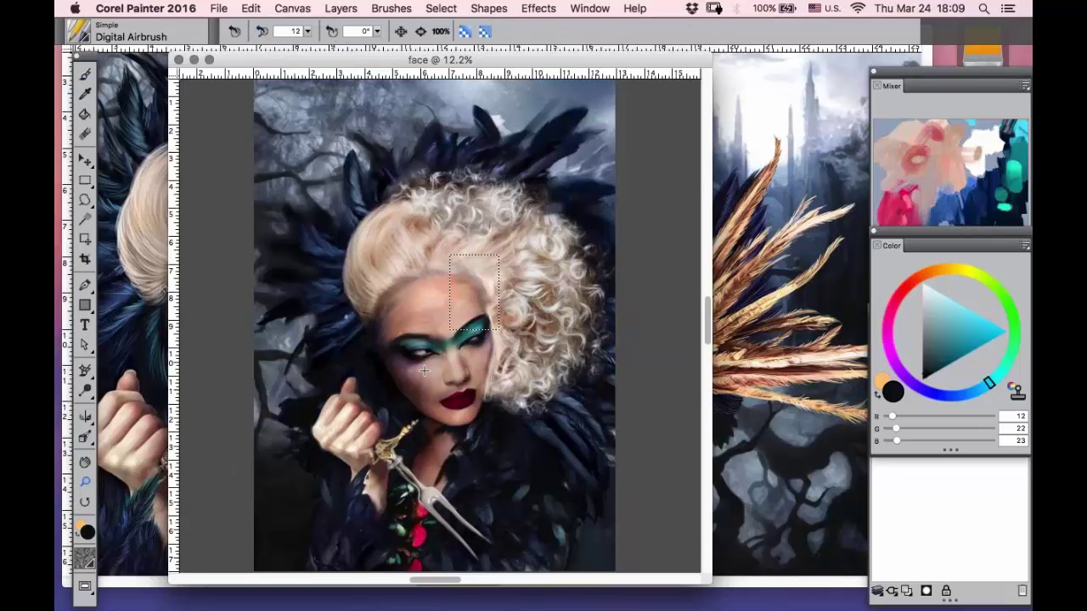
drag(424, 371, 367, 449)
drag(600, 139, 297, 465)
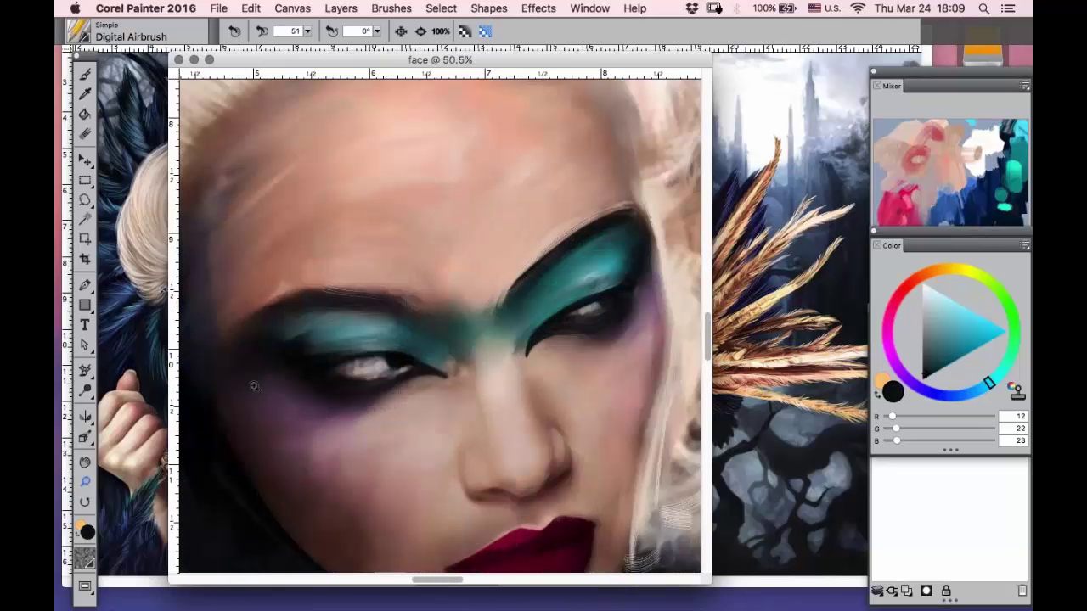
click(85, 94)
click(324, 144)
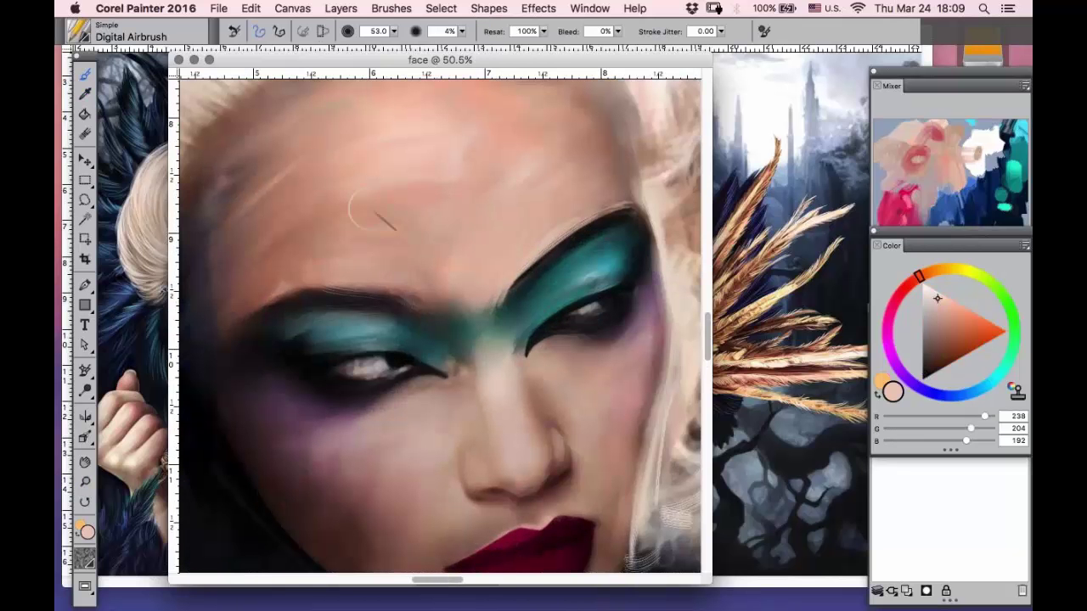
key(])
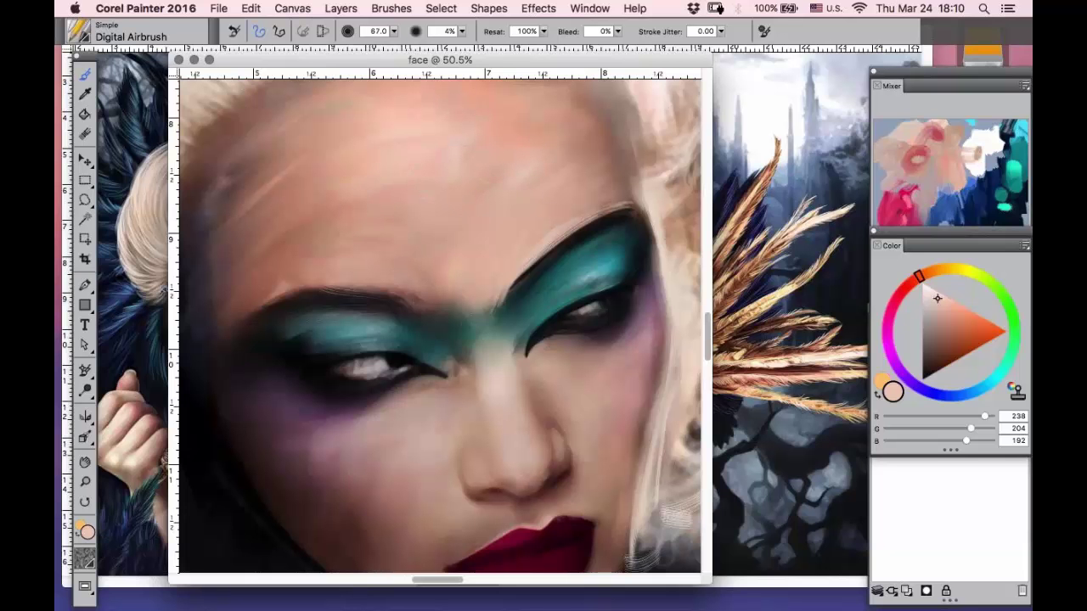
- Pick a near-white of RGB 255, 252, 250 from the Mixer and airbrush soft highlights across the forehead
click(985, 141)
drag(457, 131, 462, 119)
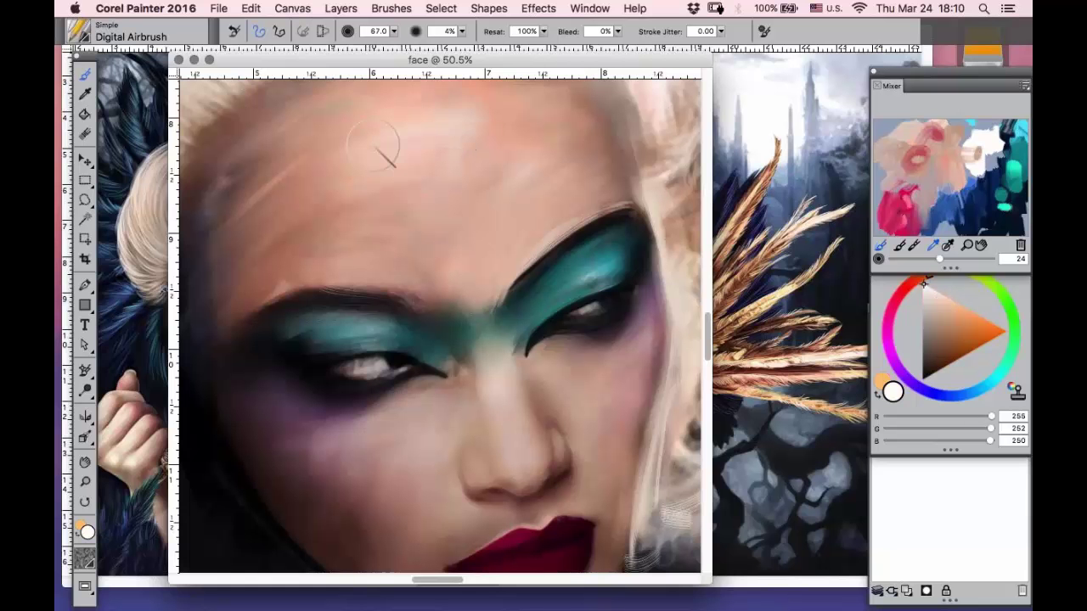
mouse_move(373, 145)
mouse_down()
mouse_move(424, 123)
mouse_move(423, 95)
mouse_move(363, 104)
mouse_up()
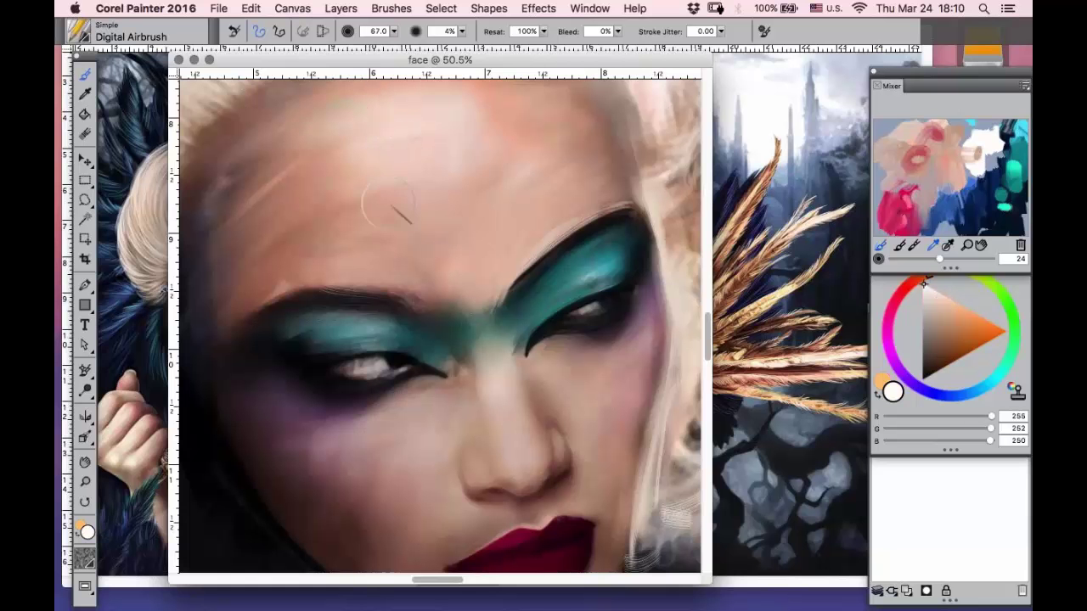
mouse_move(473, 163)
mouse_down()
mouse_move(502, 186)
mouse_move(466, 102)
mouse_up()
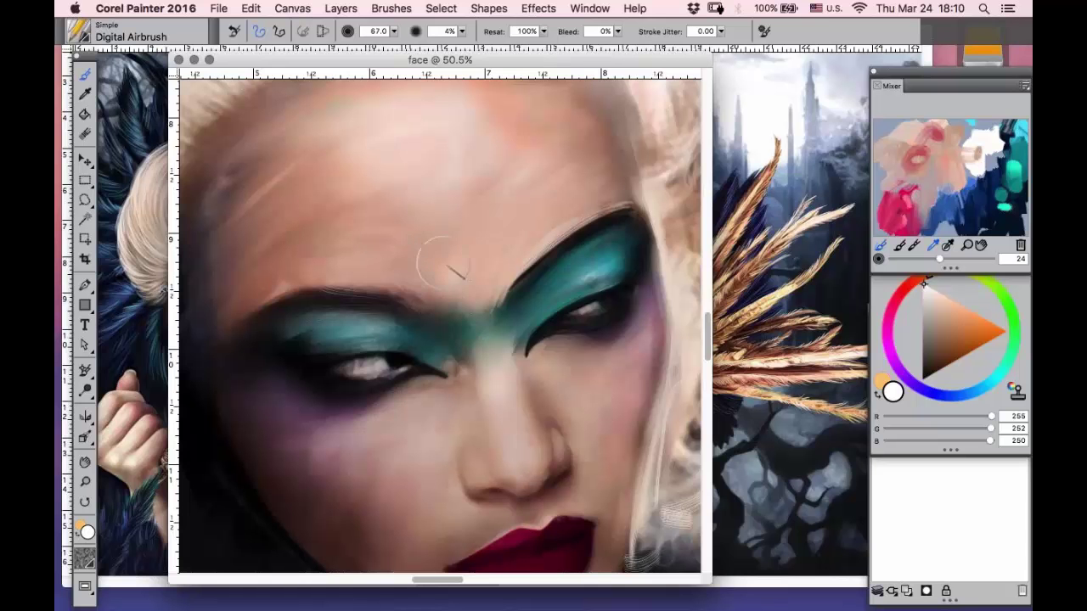
- Sample a skin tone of RGB 219, 202, 189 from the nose bridge and airbrush from the bridge toward the far cheek
click(85, 463)
drag(332, 315, 264, 177)
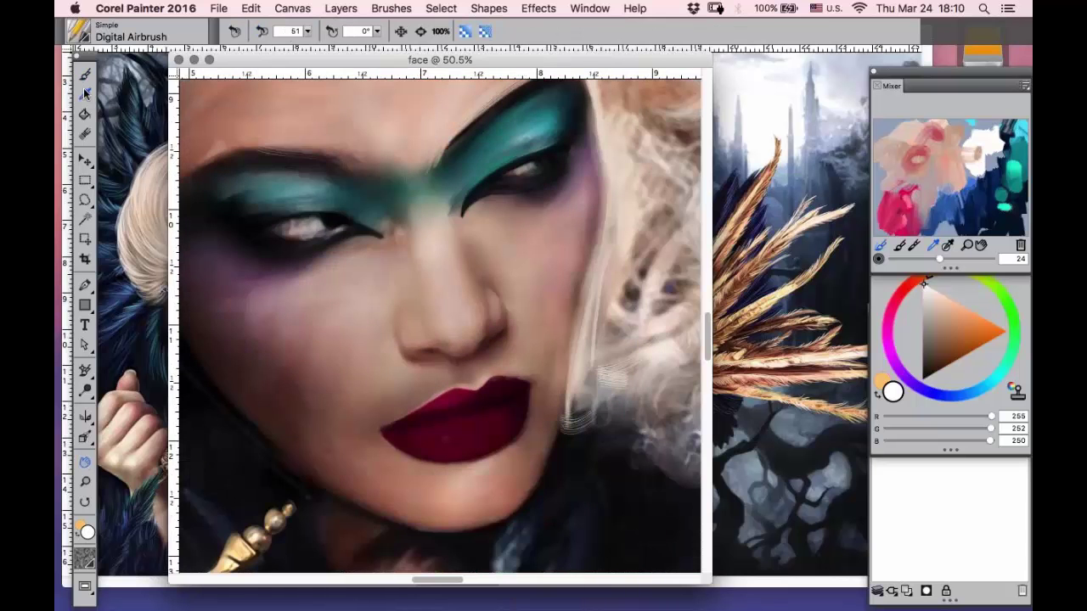
click(84, 92)
click(433, 223)
click(84, 74)
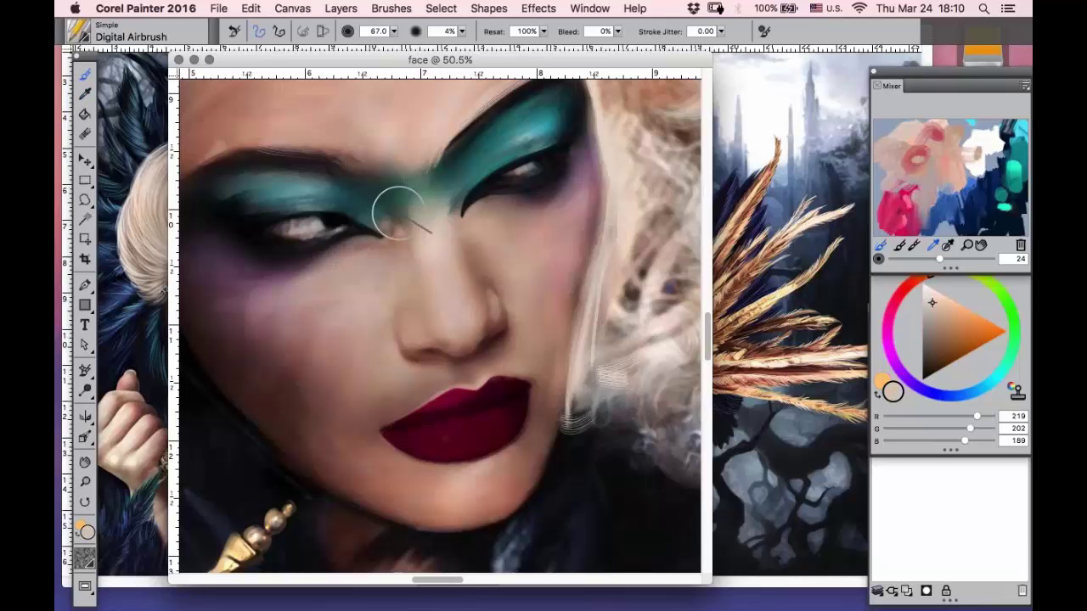
mouse_move(397, 209)
mouse_down()
mouse_move(417, 199)
mouse_move(413, 189)
mouse_move(432, 219)
mouse_move(561, 188)
mouse_move(533, 213)
mouse_move(541, 284)
mouse_up()
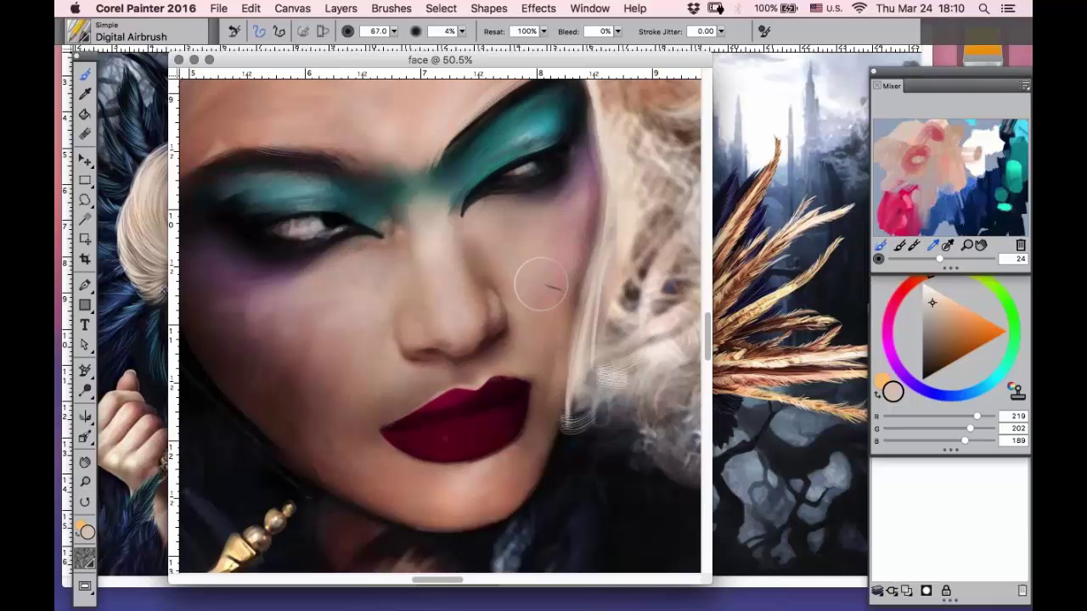
- Switch to the Flat Color 2 brush from the Simple category for work on the nose area
click(85, 40)
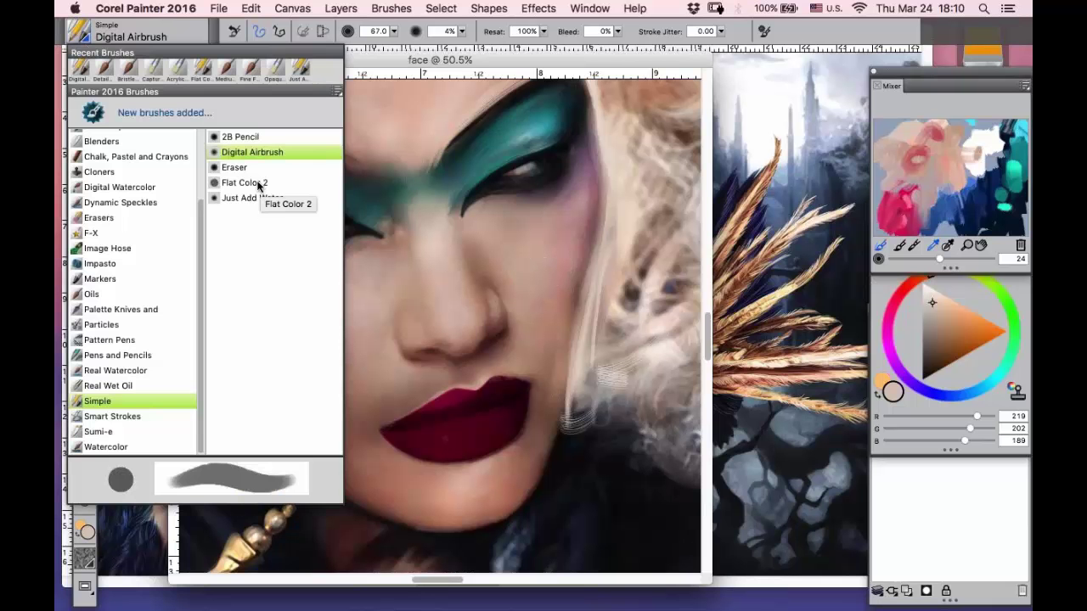
click(248, 182)
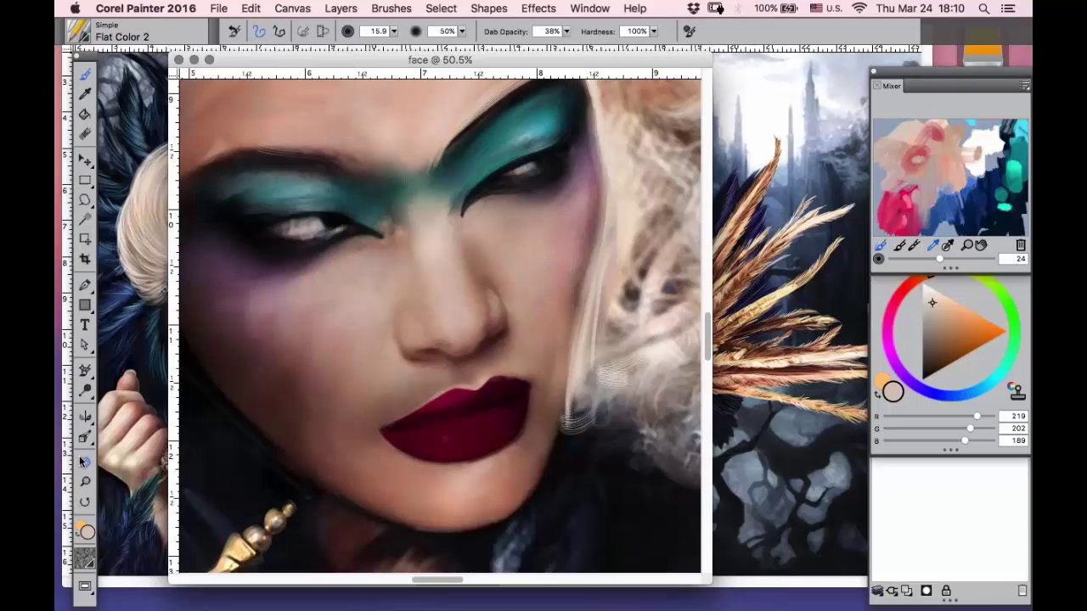
click(84, 461)
mouse_move(396, 211)
mouse_down()
mouse_move(478, 308)
mouse_move(552, 361)
mouse_up()
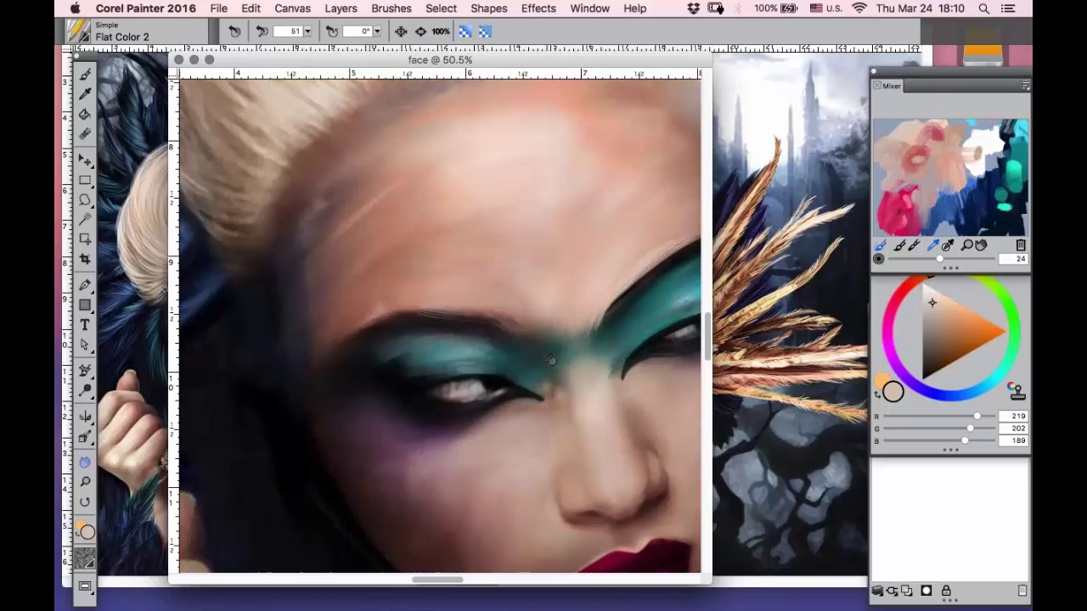
mouse_move(423, 318)
mouse_down()
mouse_move(461, 187)
mouse_move(331, 127)
mouse_up()
key(b)
drag(665, 123, 335, 558)
- Sample a nose highlight tone of RGB 221, 196, 186, stroke it onto the nose bridge, and lower Flat Color 2's opacity to 16%
click(86, 94)
click(433, 213)
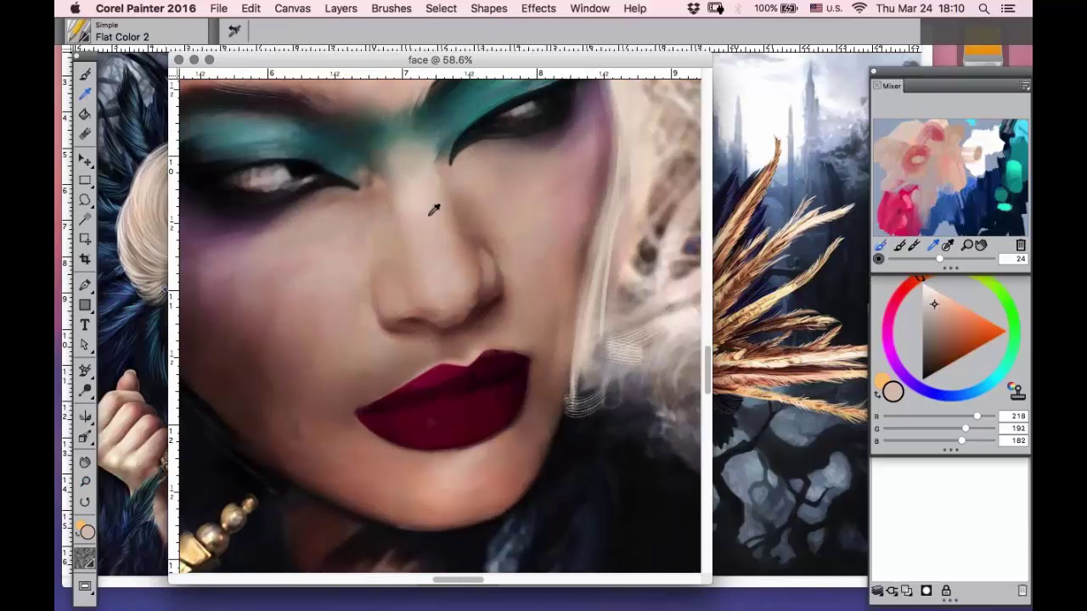
key(b)
drag(434, 136, 438, 173)
click(461, 32)
drag(450, 43, 415, 51)
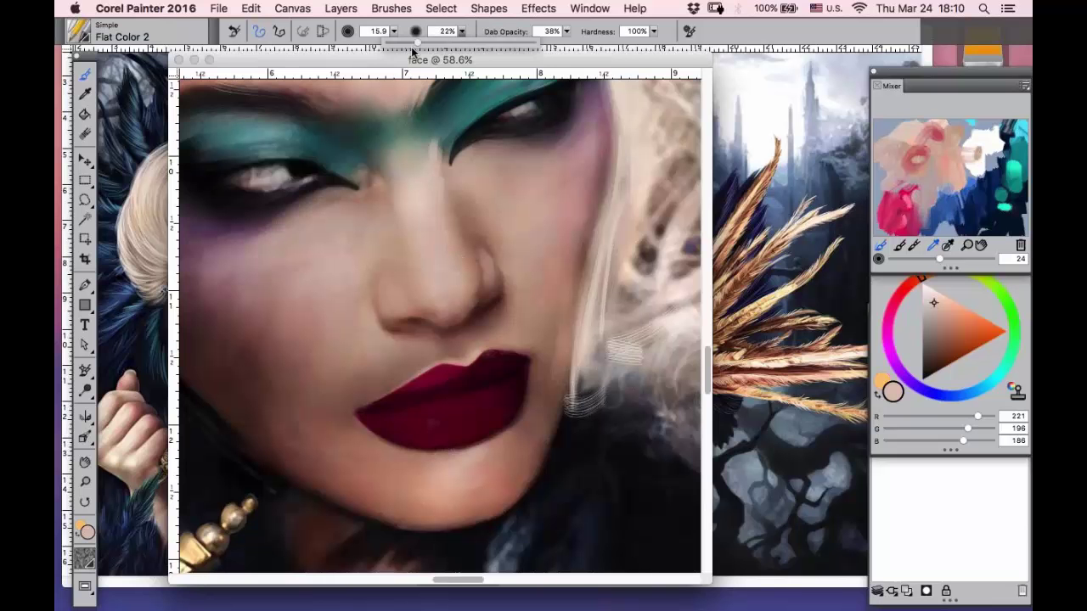
- Paint the highlight tone along the nose's far edge, tip and upper bridge, enlarging the brush to size 24.9
drag(453, 196, 457, 236)
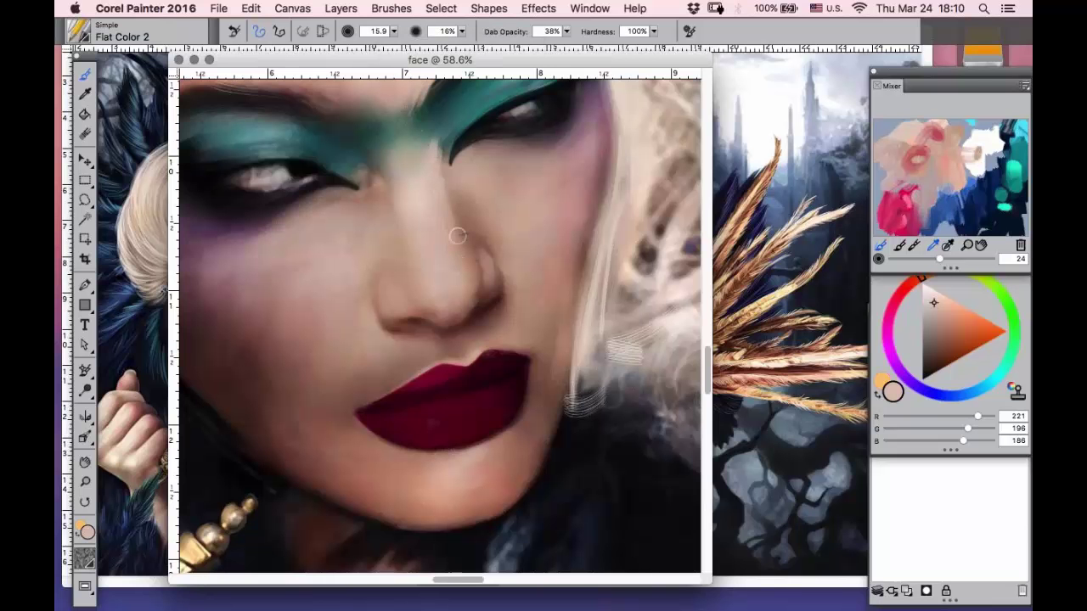
drag(461, 302, 443, 310)
drag(394, 165, 404, 214)
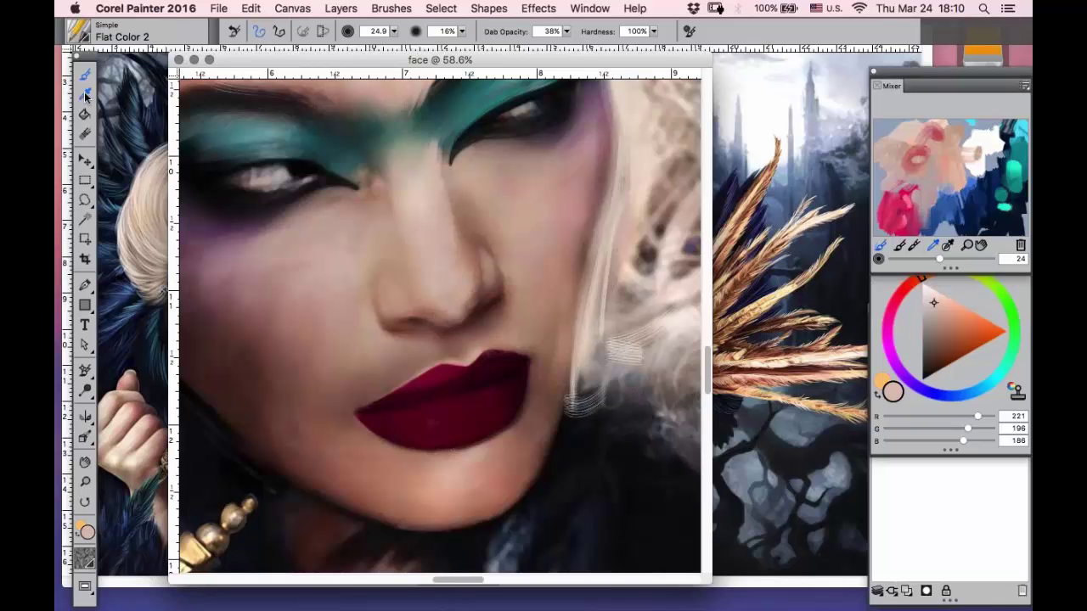
- Sample a darker skin tone of RGB 190, 168, 152 below the far eye and brush it around the eye's inner corner
click(85, 95)
click(472, 158)
click(85, 76)
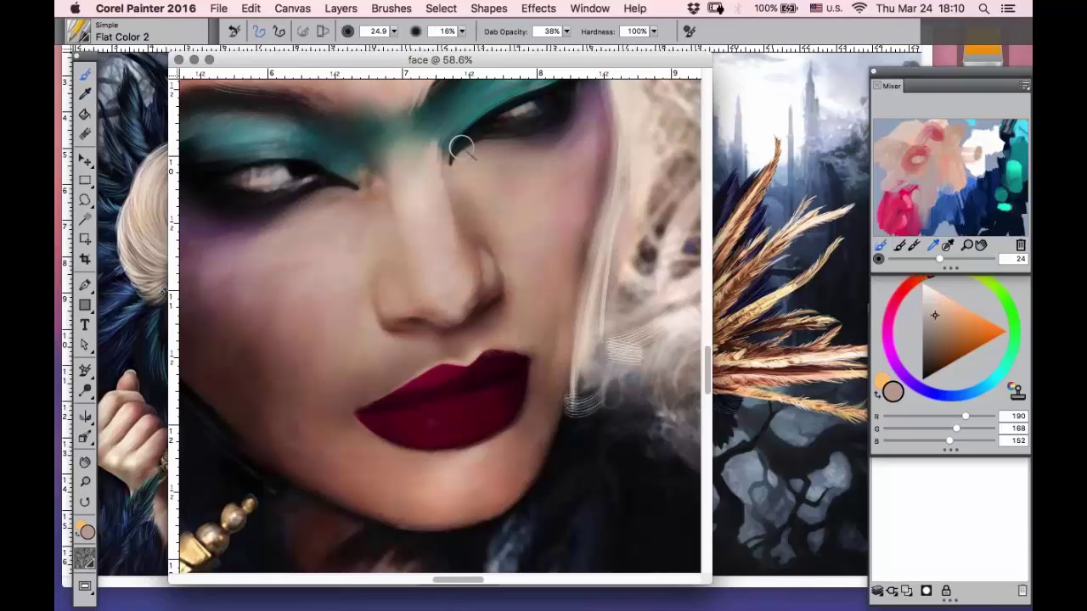
mouse_move(462, 148)
mouse_down()
mouse_move(490, 150)
mouse_move(476, 158)
mouse_up()
- Sample the skin tone above the upper lip, RGB 201, 166, 151, and brush it along the upper lip's edge as a highlight
click(85, 462)
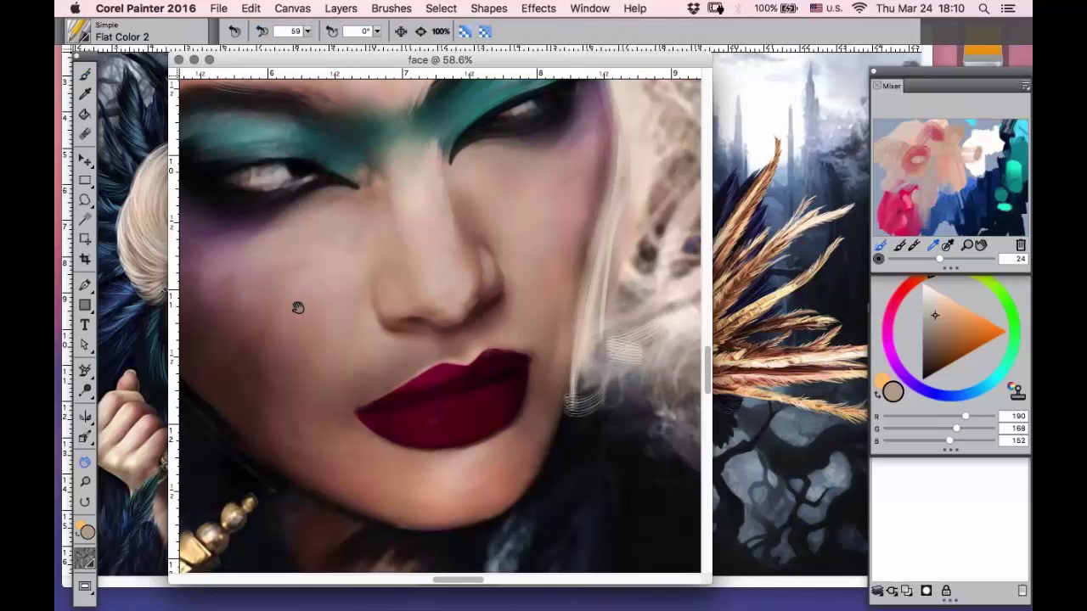
drag(298, 307, 286, 170)
click(85, 95)
click(467, 191)
click(85, 77)
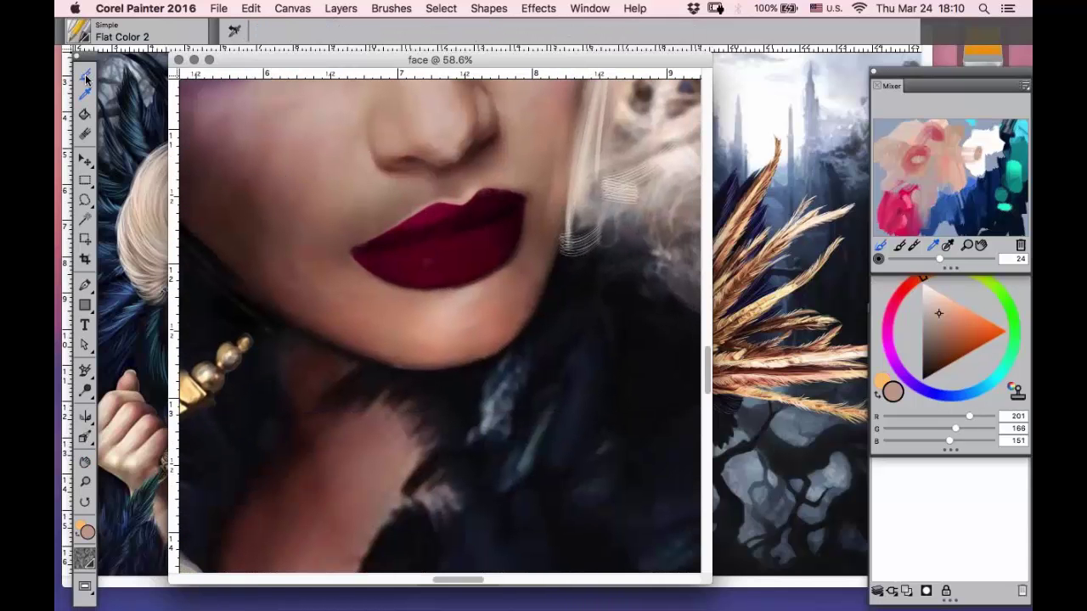
click(86, 76)
mouse_move(468, 187)
mouse_down()
mouse_move(429, 217)
mouse_move(460, 198)
mouse_up()
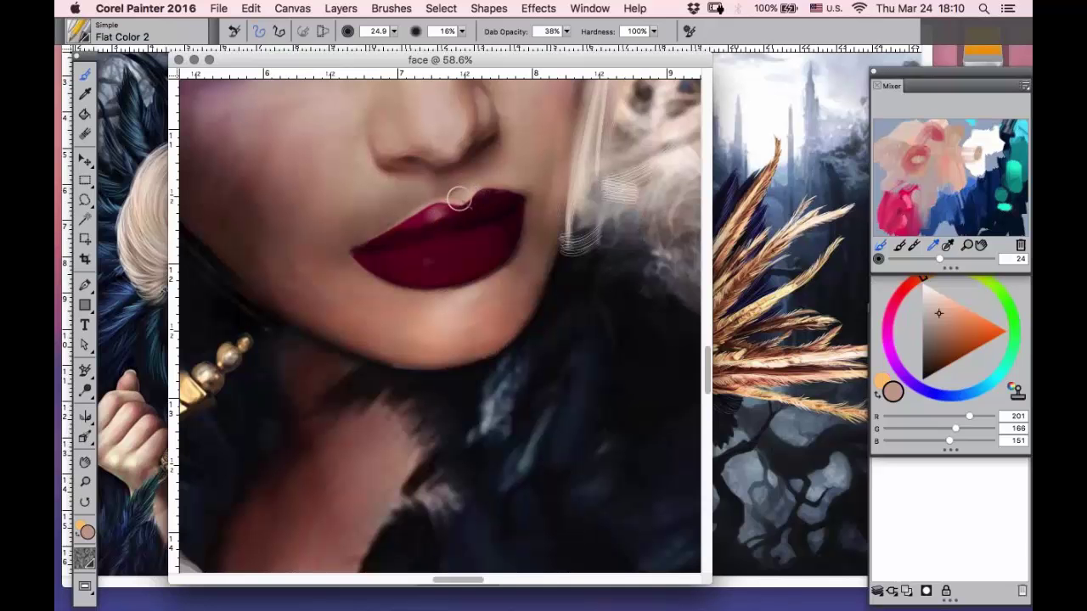
- Sample a dark red of RGB 130, 15, 56 from the lips and paint it over the upper lip highlight
click(86, 94)
click(422, 218)
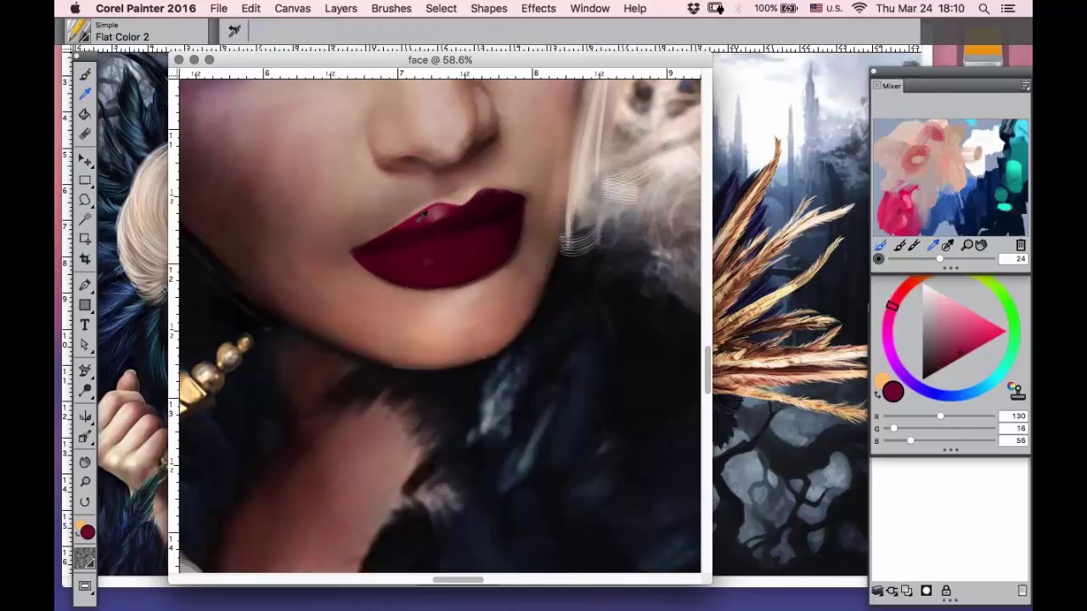
click(85, 77)
mouse_move(444, 216)
mouse_down()
mouse_move(430, 216)
mouse_move(488, 197)
mouse_up()
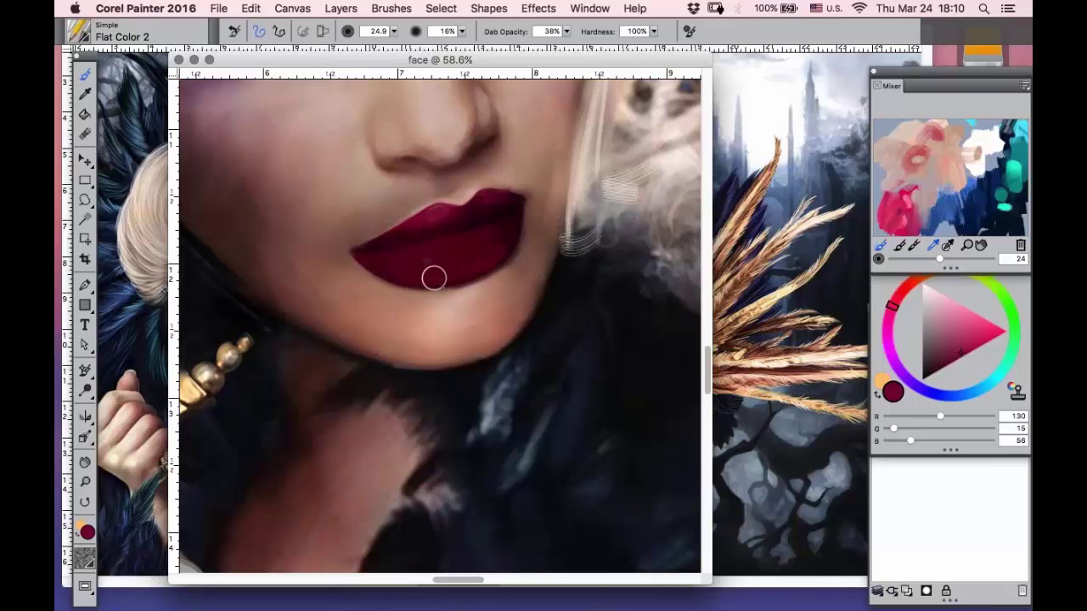
- Raise Flat Color 2's opacity to 100% and paint dark red test strokes on the forehead
click(84, 460)
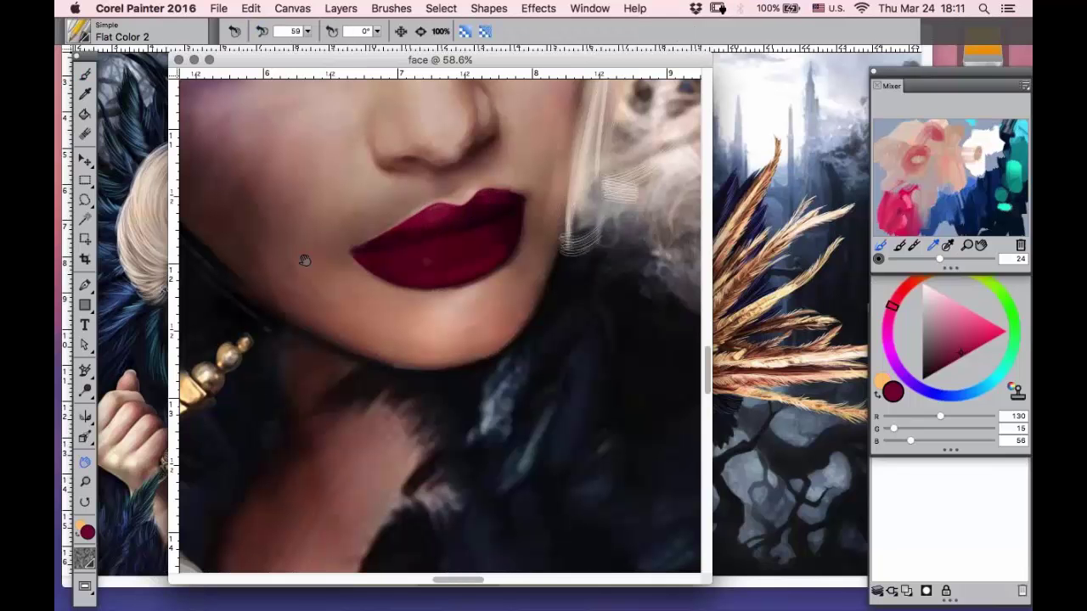
drag(311, 274, 436, 544)
drag(367, 430, 398, 497)
drag(254, 308, 298, 289)
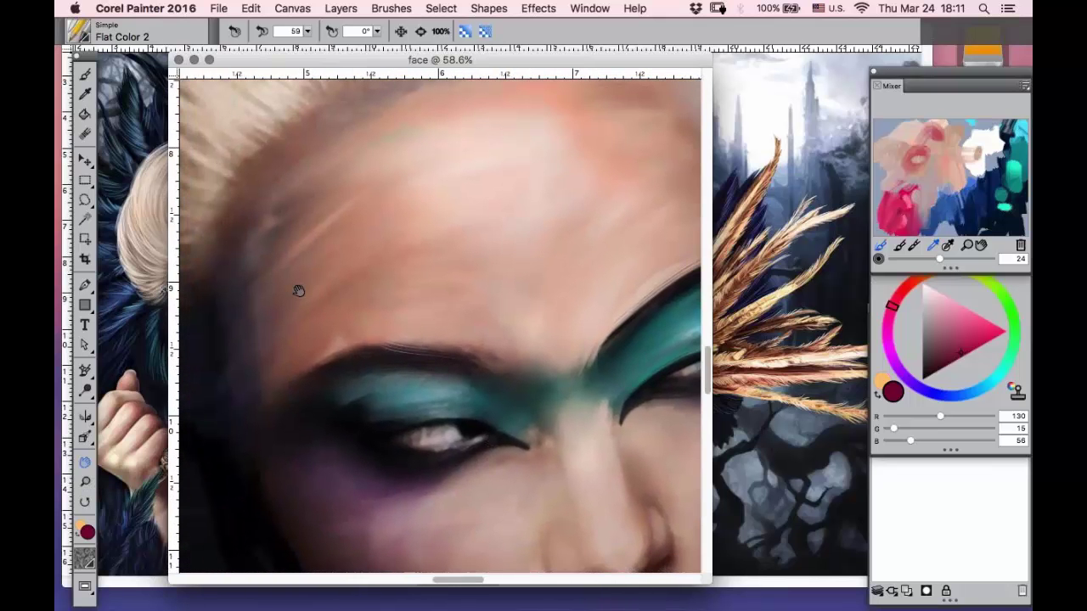
key(b)
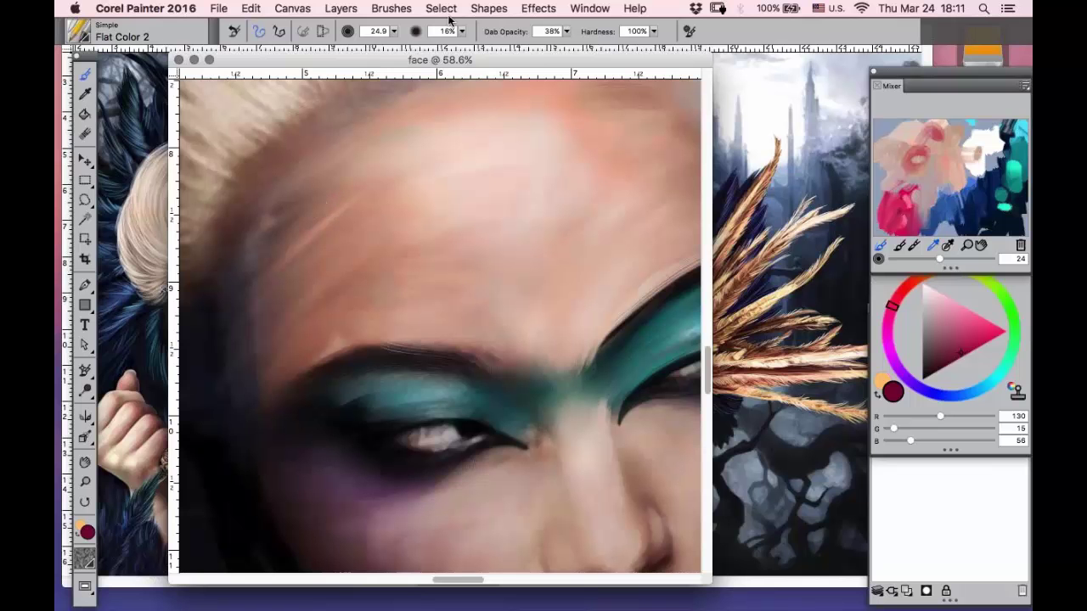
click(463, 31)
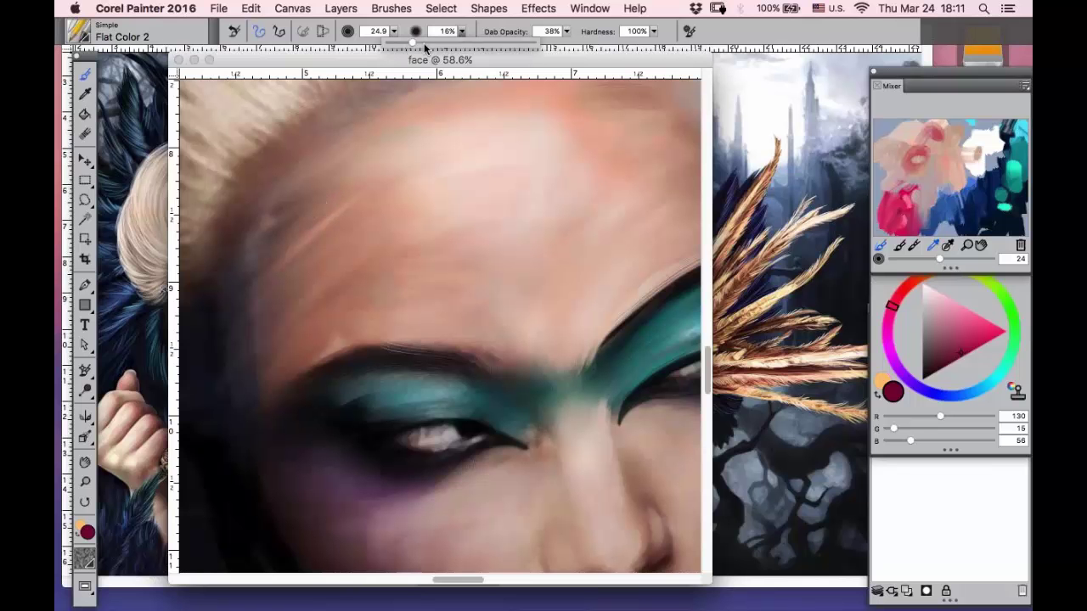
mouse_move(412, 44)
mouse_down()
mouse_move(394, 47)
mouse_move(547, 51)
mouse_up()
mouse_move(467, 112)
mouse_down()
mouse_move(435, 128)
mouse_move(468, 158)
mouse_move(380, 242)
mouse_up()
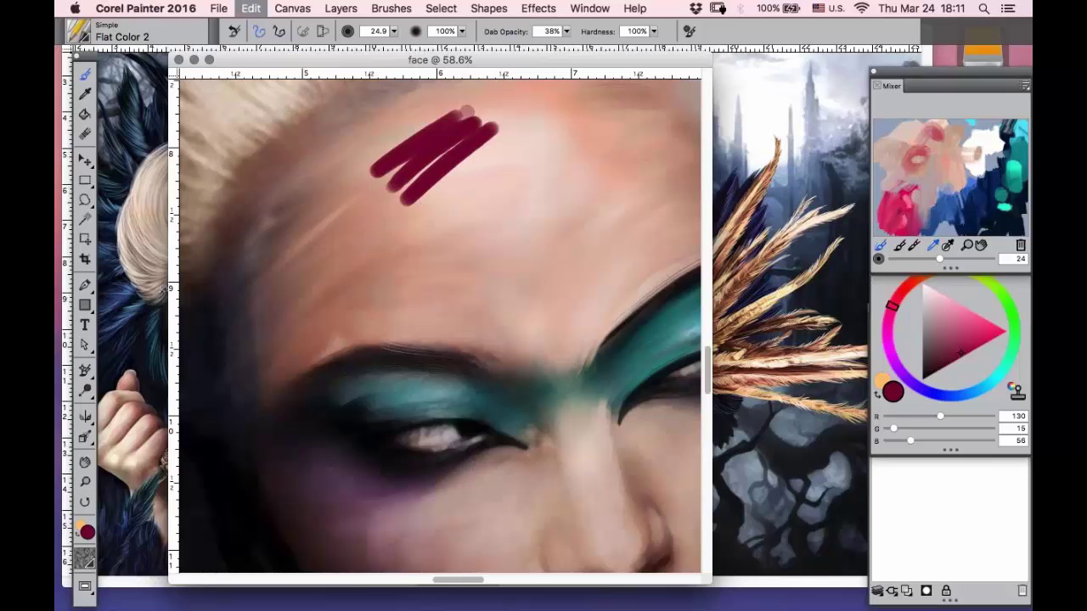
- Set Flat Color 2's opacity to 36%
click(462, 33)
drag(425, 44, 456, 43)
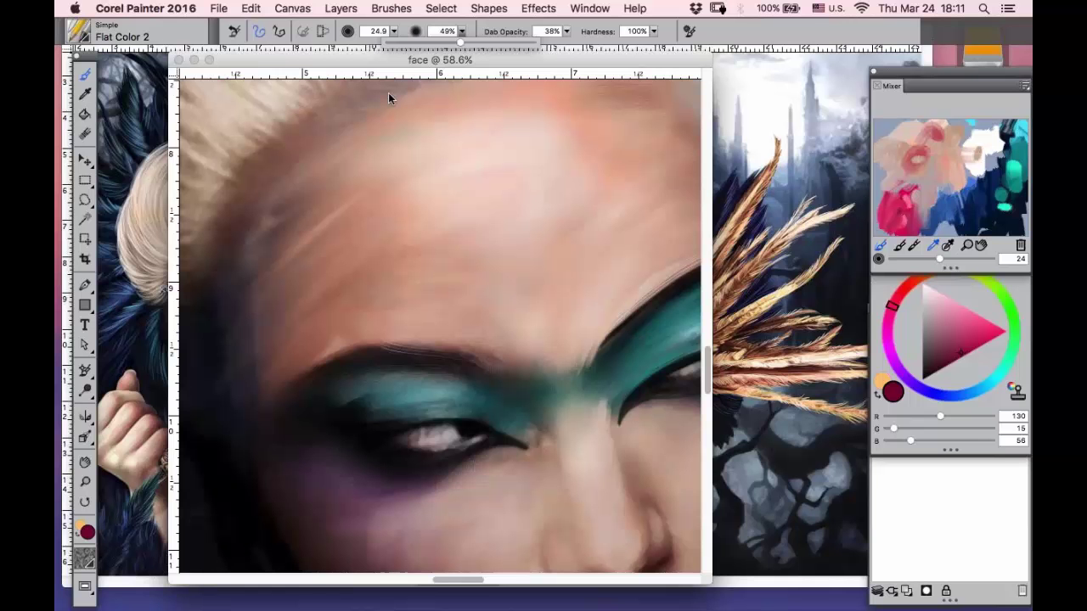
mouse_move(460, 41)
mouse_down()
mouse_move(411, 43)
mouse_move(444, 43)
mouse_up()
- Examine the whole face and the forehead shading at 33.3% and 49.4% magnification
click(85, 482)
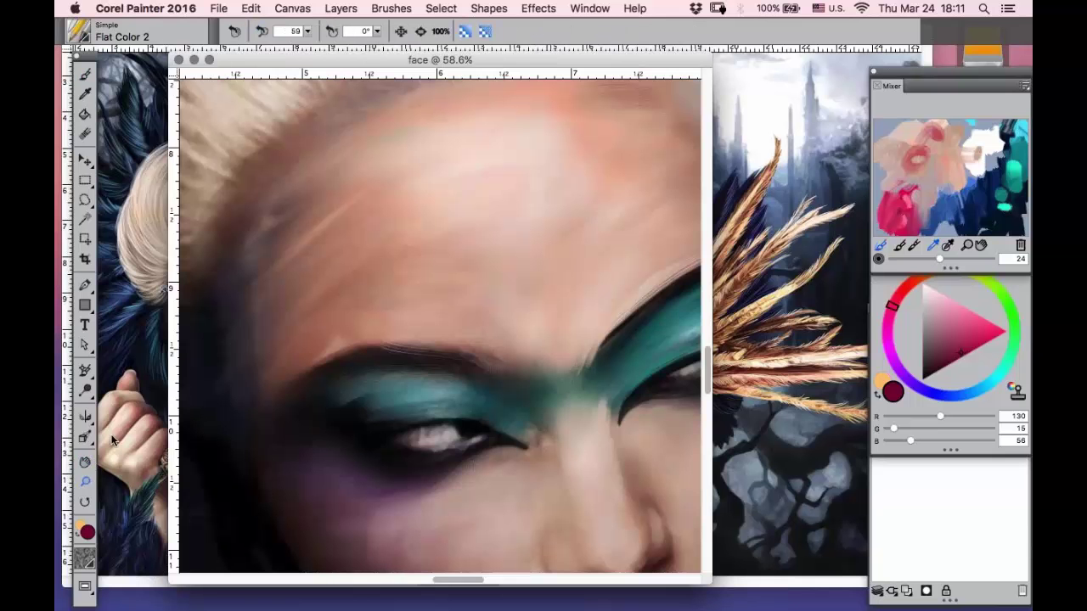
alt+click(485, 221)
alt+click(485, 221)
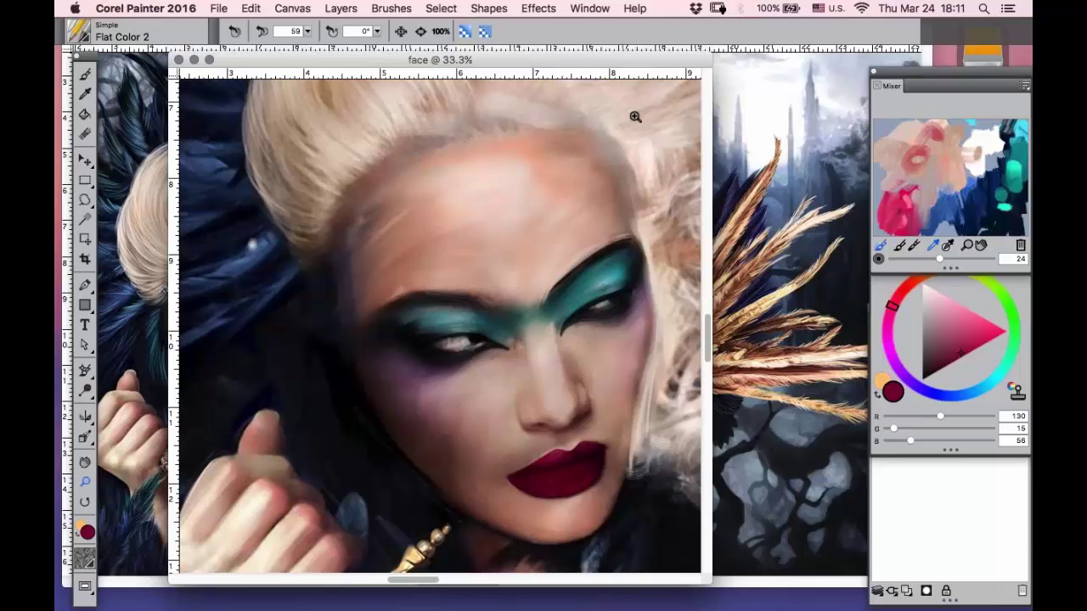
right_click(425, 177)
click(567, 199)
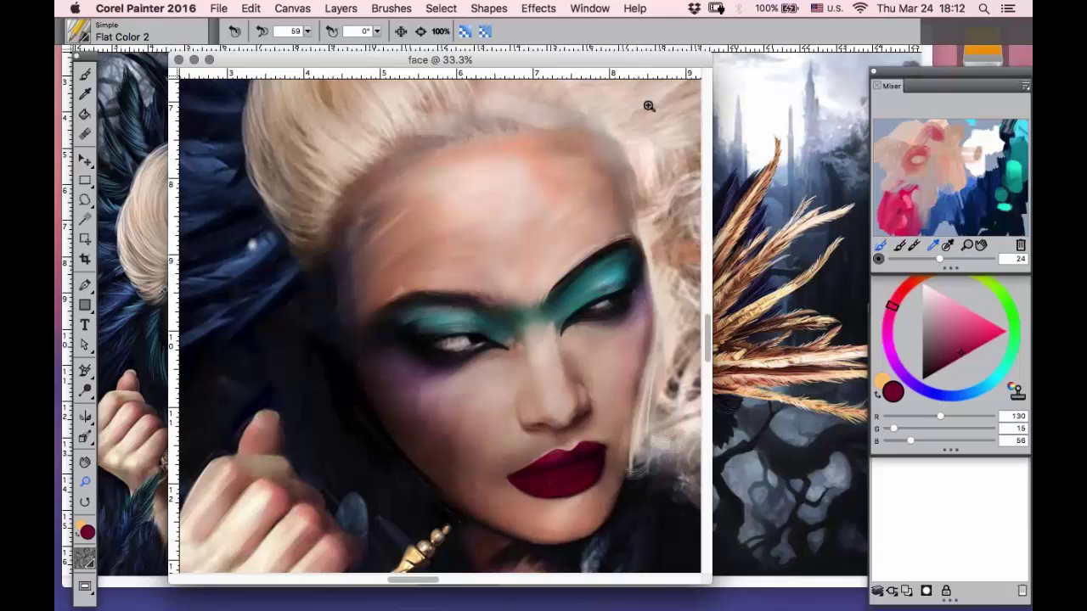
key(XF86AudioRaiseVolume)
drag(675, 108, 312, 440)
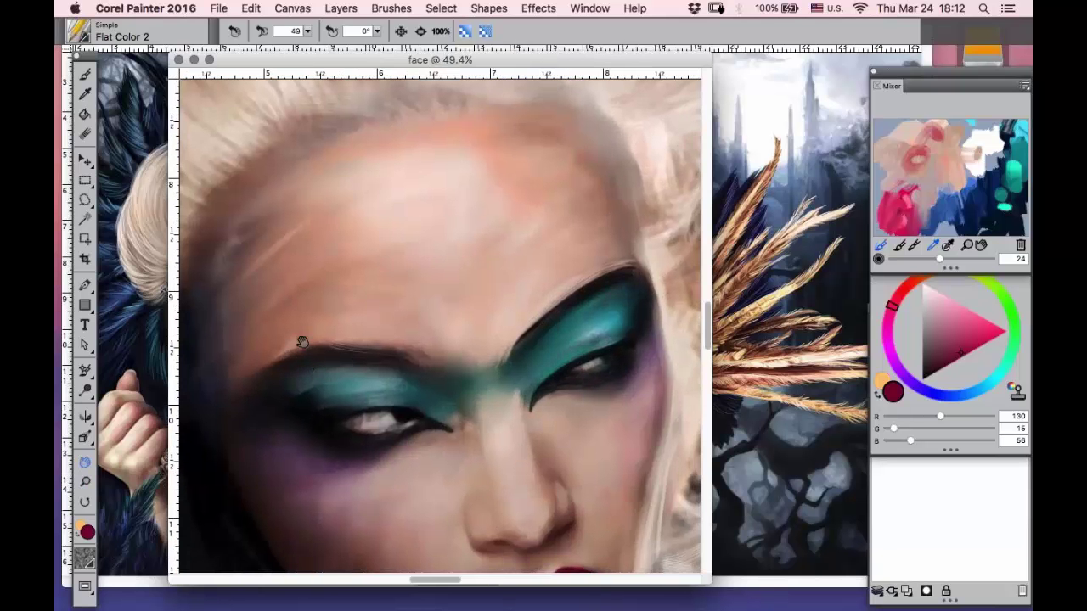
drag(311, 369, 312, 261)
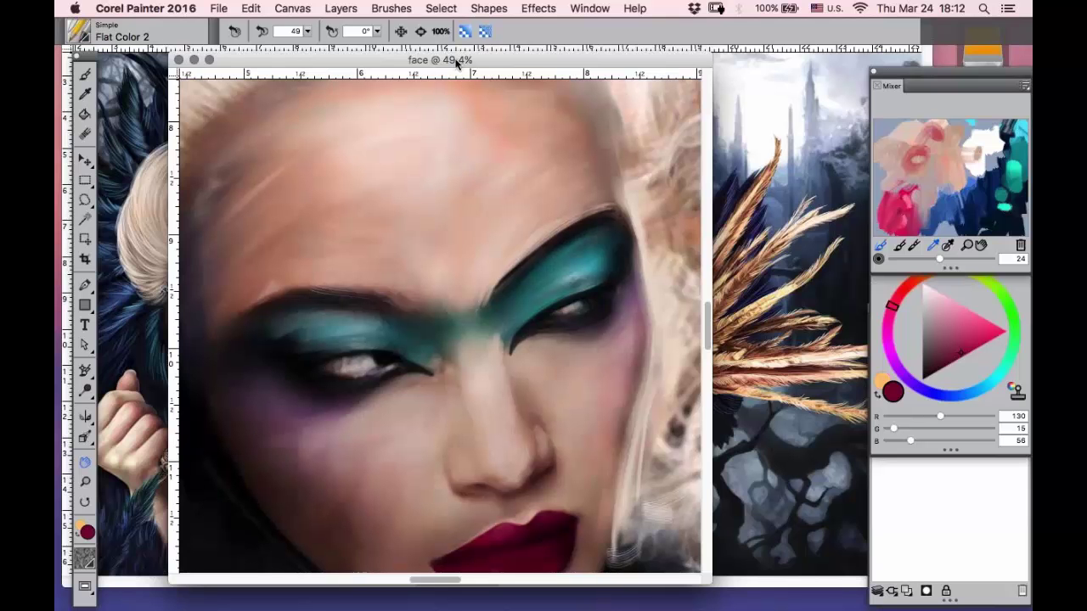
- Reposition the face image window and place the Mixer next to the portrait for easy color access
drag(456, 64, 428, 52)
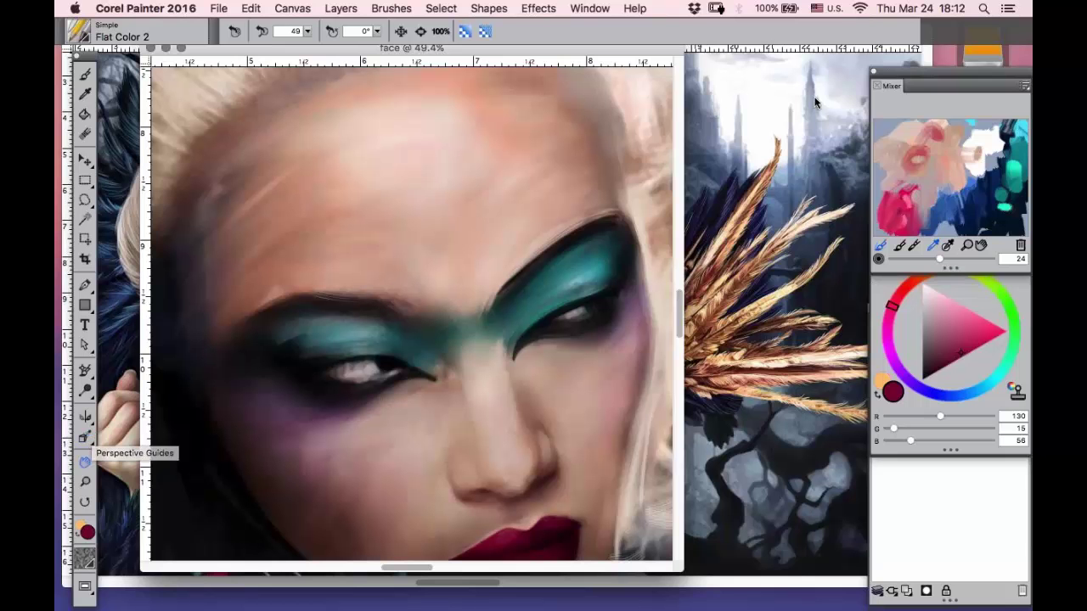
drag(875, 78, 574, 73)
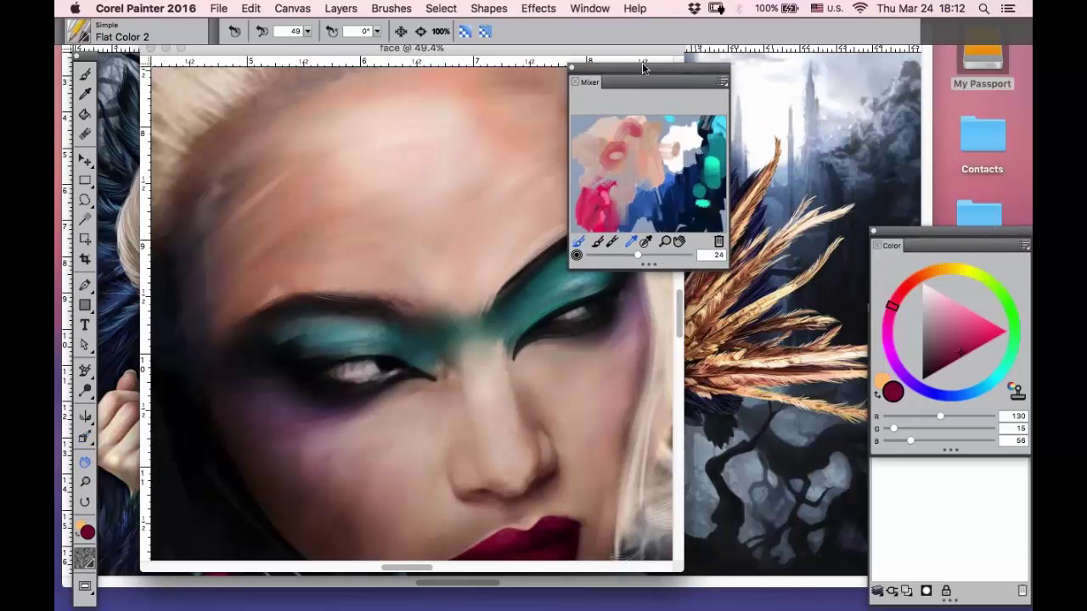
drag(643, 68, 630, 50)
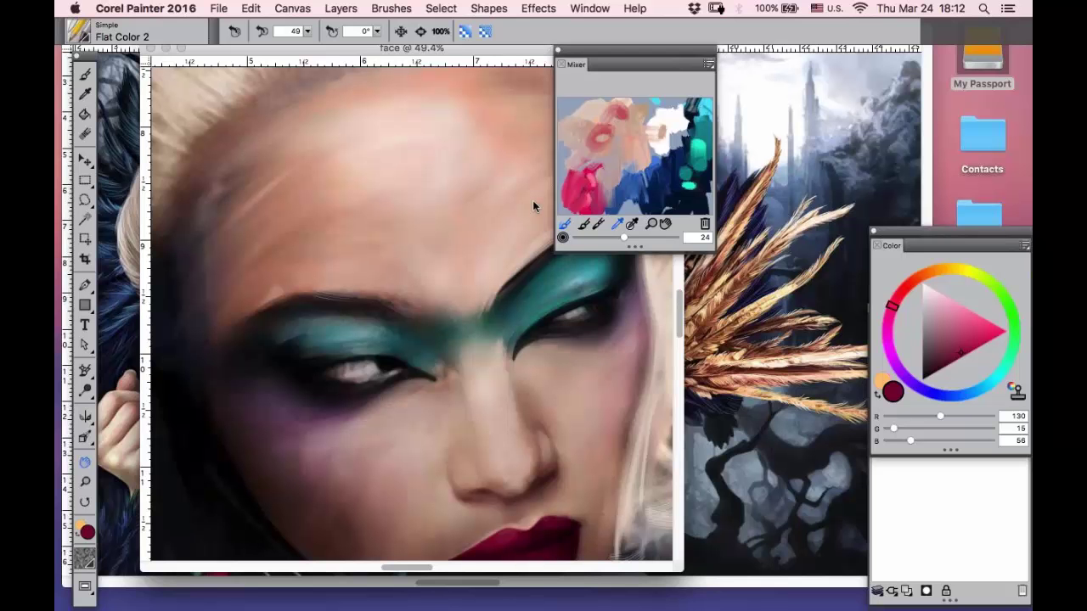
click(85, 462)
drag(289, 254, 277, 250)
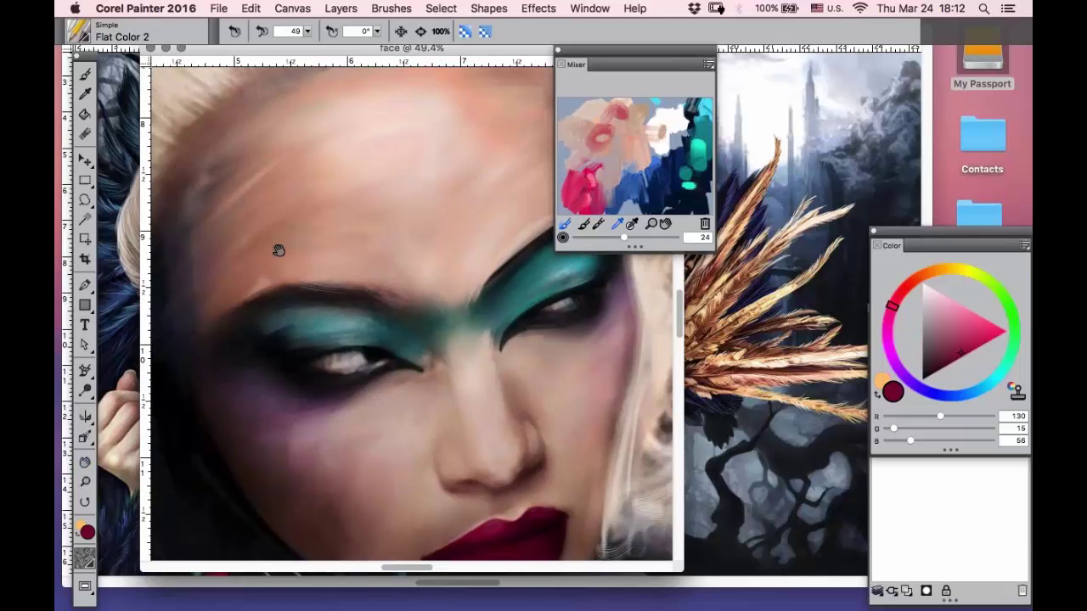
- Move the Mixer clear of the far eye and sample a light forehead tone of RGB 219, 186, 172
click(85, 94)
drag(609, 54, 665, 52)
click(449, 209)
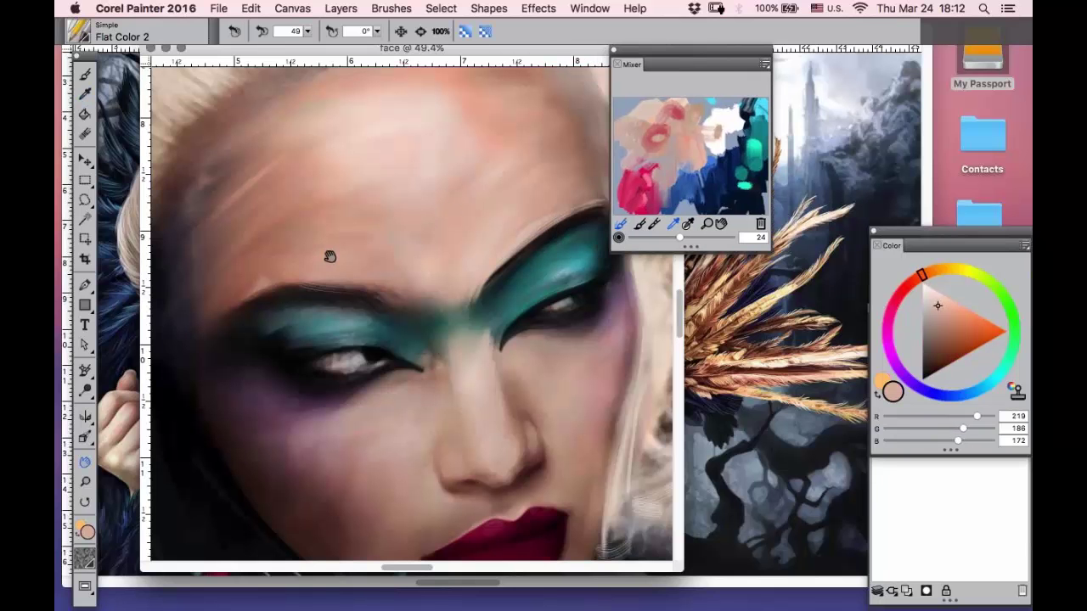
- Blend the forehead with Captured Bristle 2 from Acrylics and Gouache, using size 79 and lowering the opacity to 9%
drag(328, 254, 311, 333)
key(b)
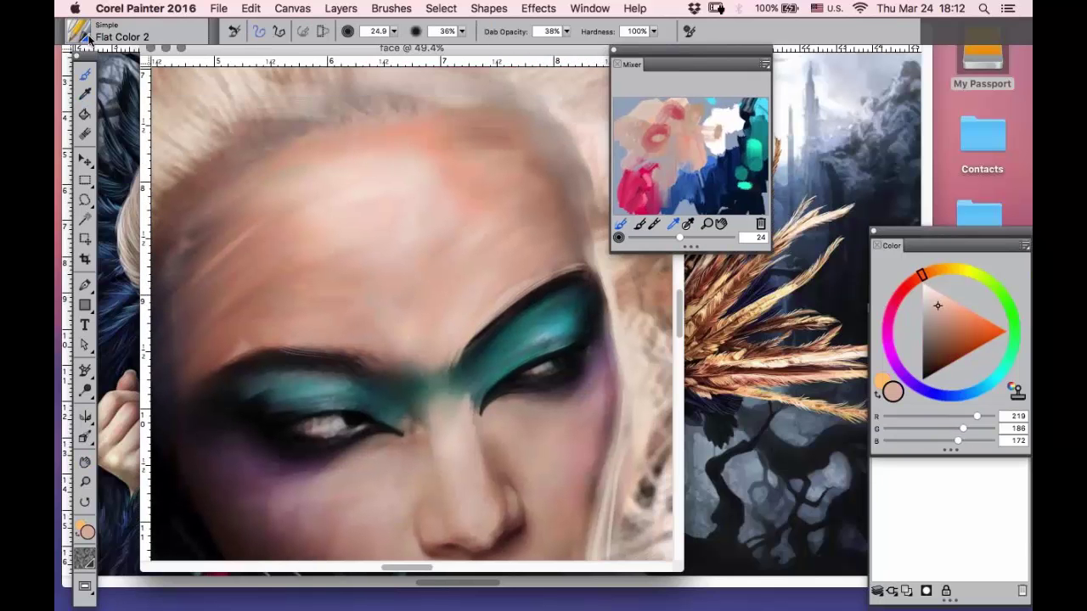
click(85, 36)
scroll(195, 187, up, 5)
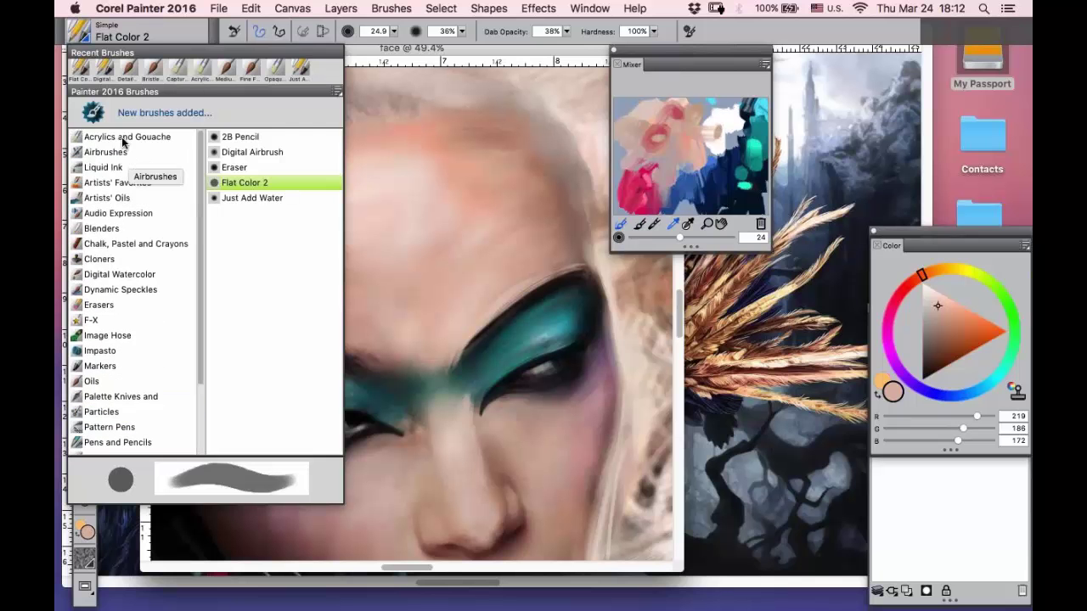
click(124, 139)
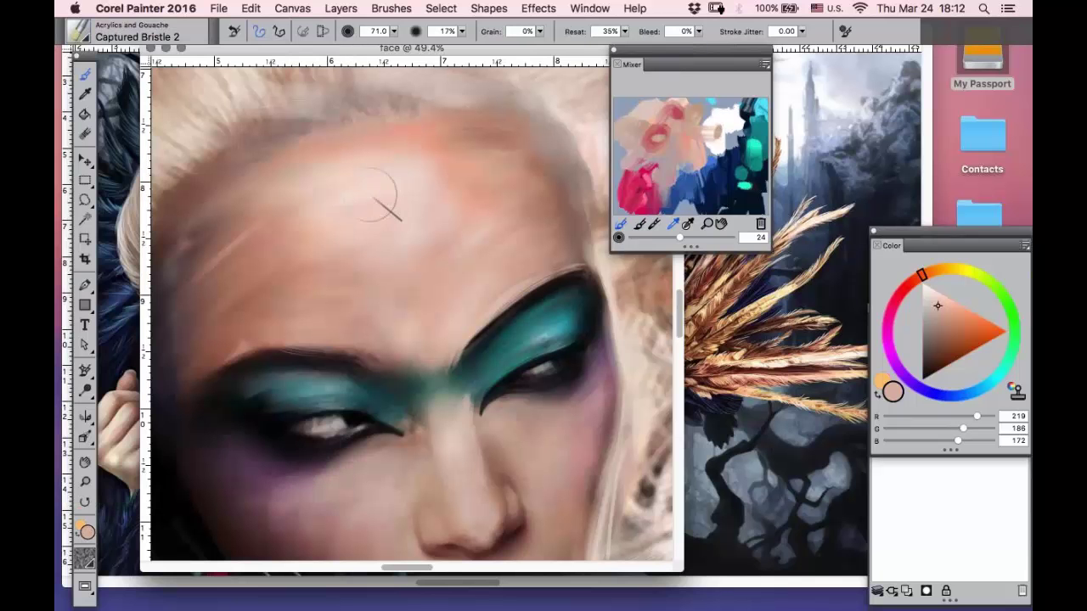
drag(380, 204, 401, 222)
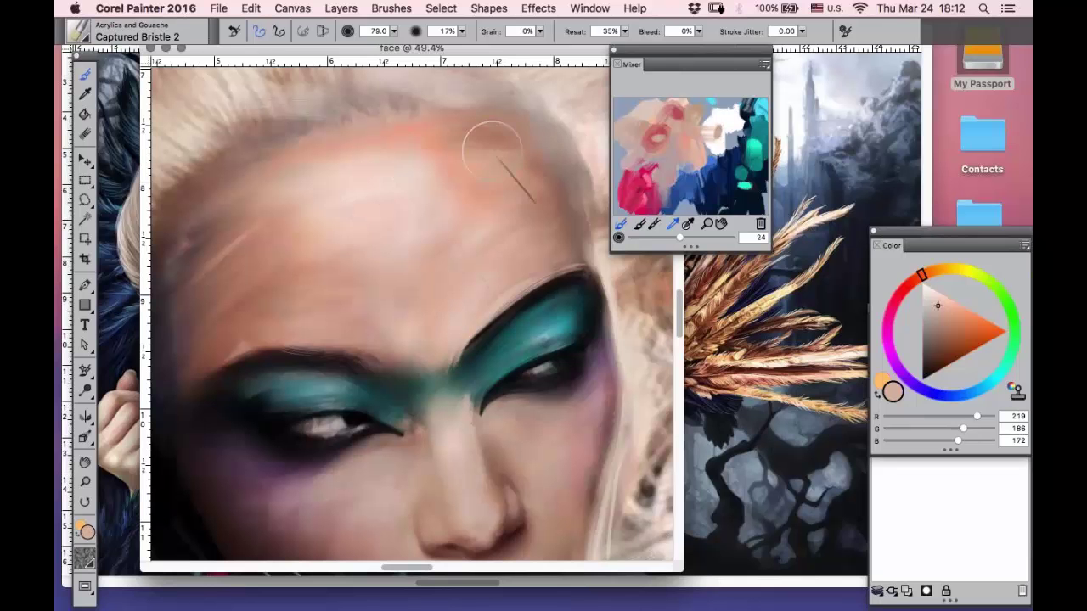
click(463, 32)
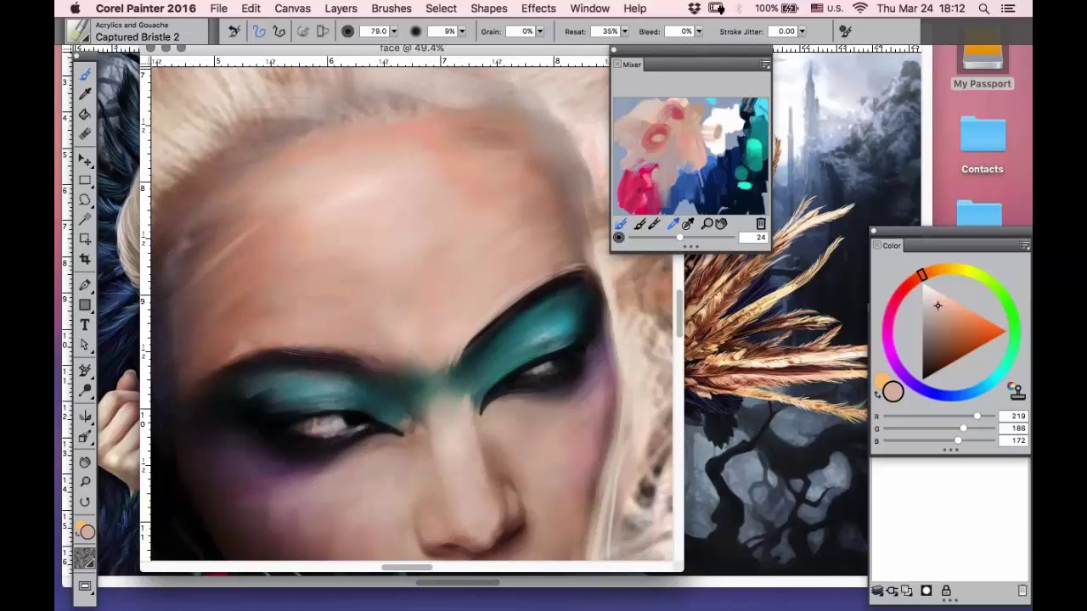
- Smooth the forehead's near side and temple with sampled skin tones of RGB 193, 159, 143 and RGB 210, 171, 154
click(85, 462)
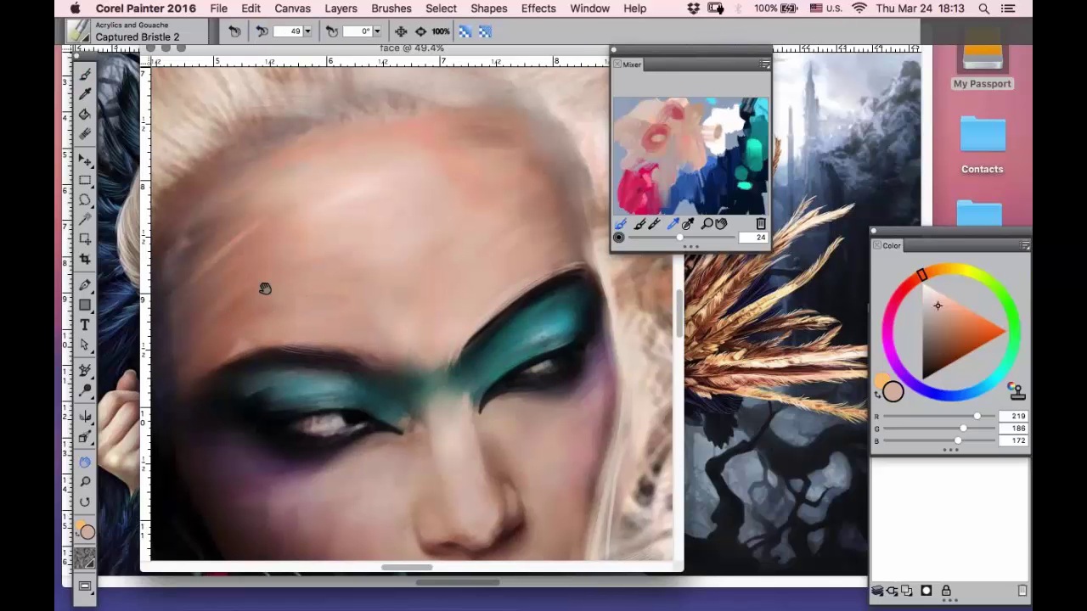
drag(264, 289, 265, 202)
drag(572, 127, 155, 401)
alt+click(295, 93)
key(b)
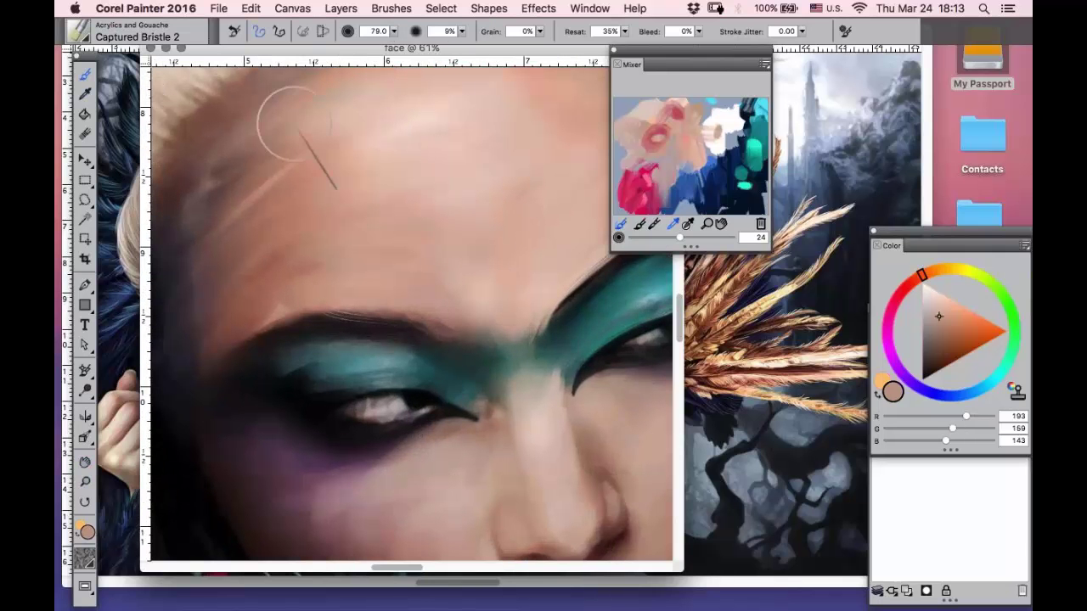
mouse_move(216, 236)
mouse_down()
mouse_move(292, 223)
mouse_move(281, 301)
mouse_move(198, 293)
mouse_up()
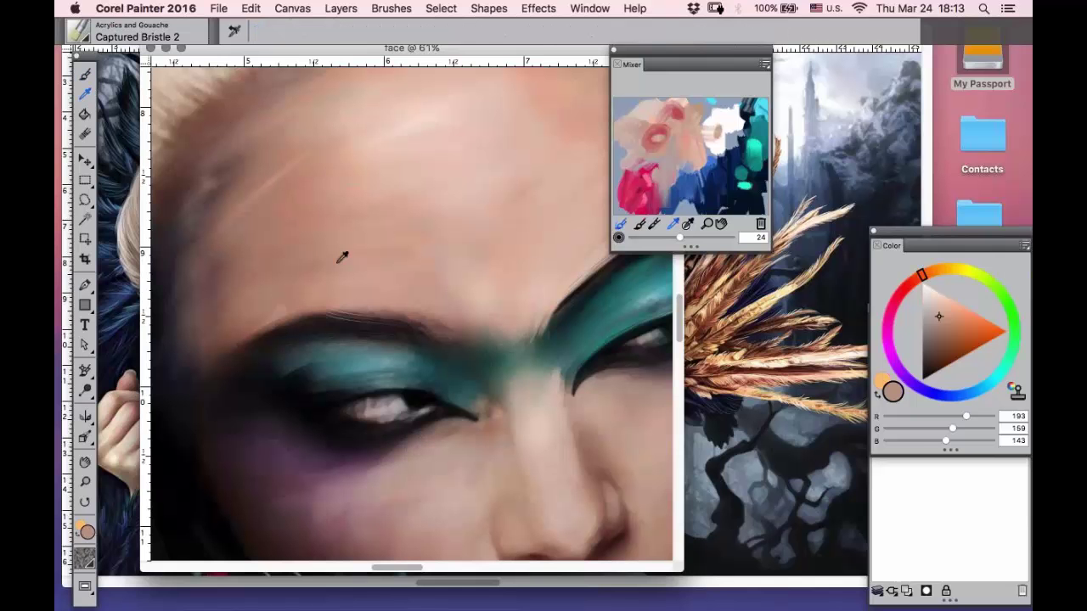
alt+click(342, 257)
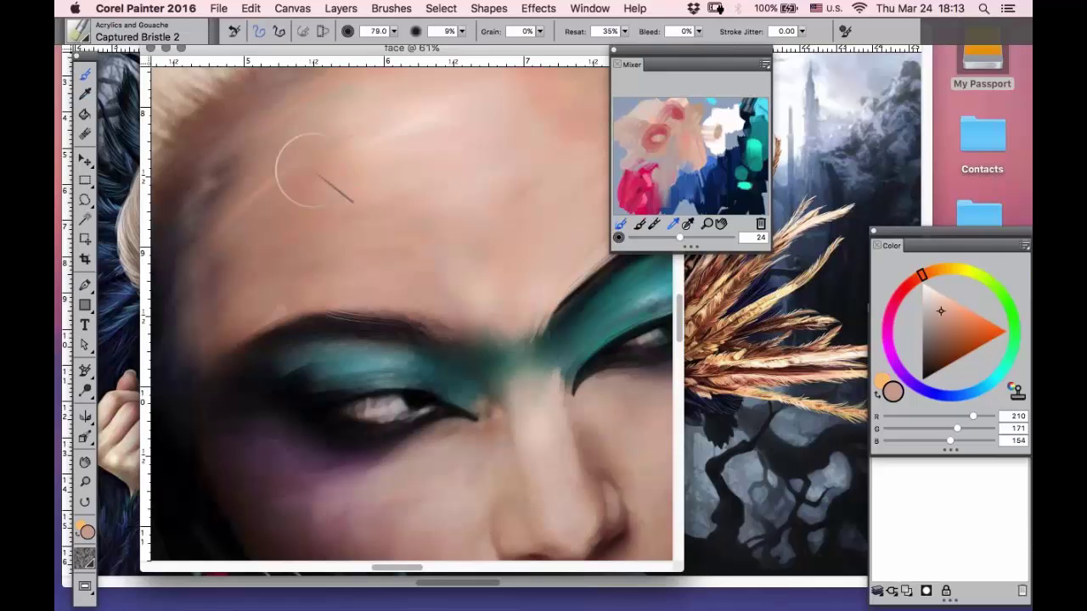
- Sample a muted tone of RGB 187, 169, 153 between the brows and brush it onto the upper nose bridge
key(space)
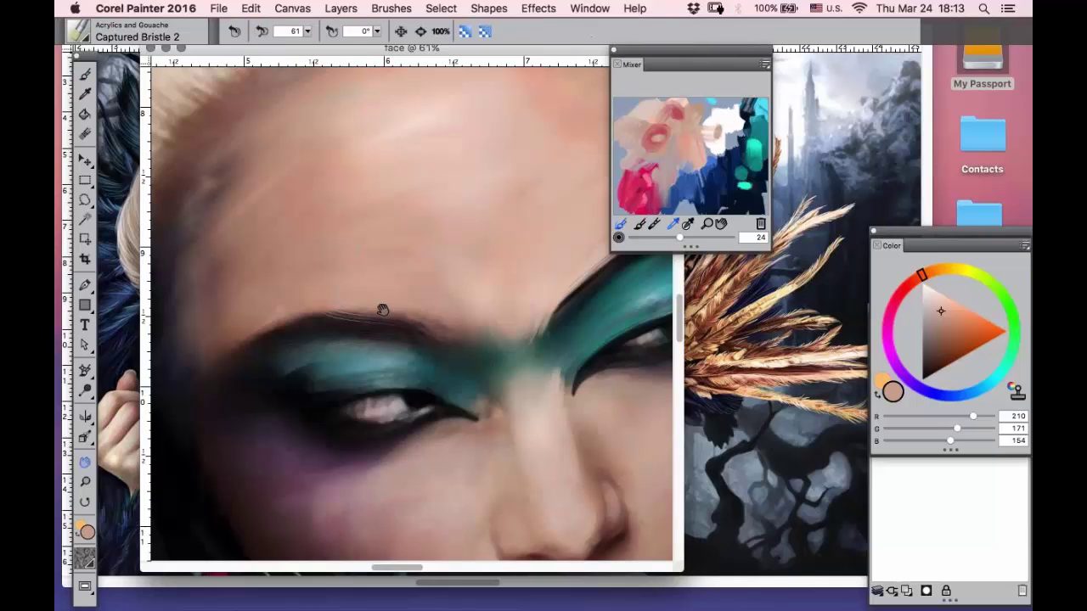
drag(354, 280, 245, 170)
alt+click(383, 184)
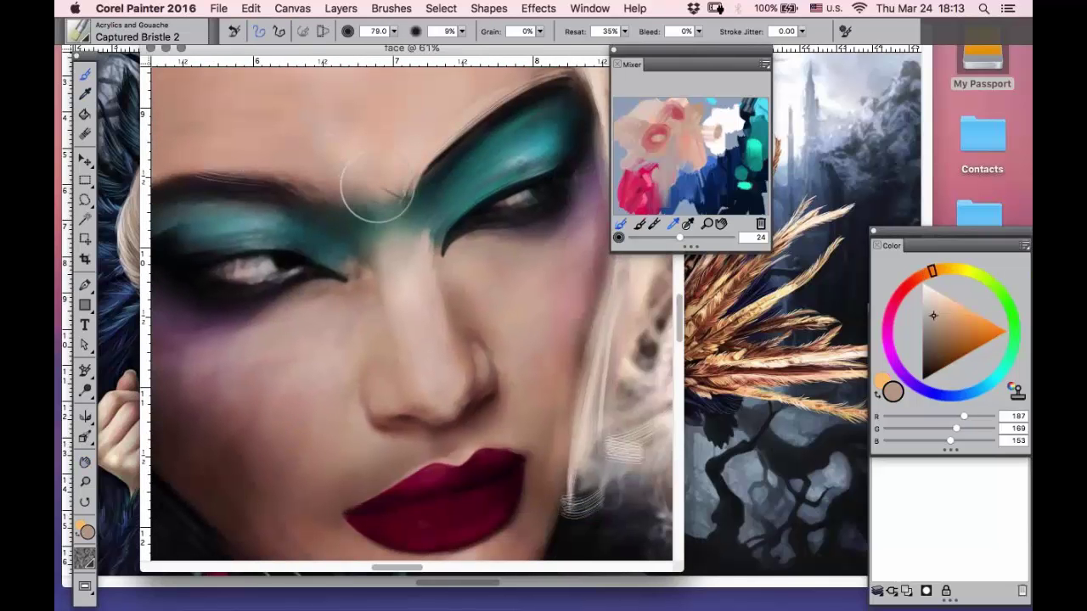
drag(400, 262, 413, 253)
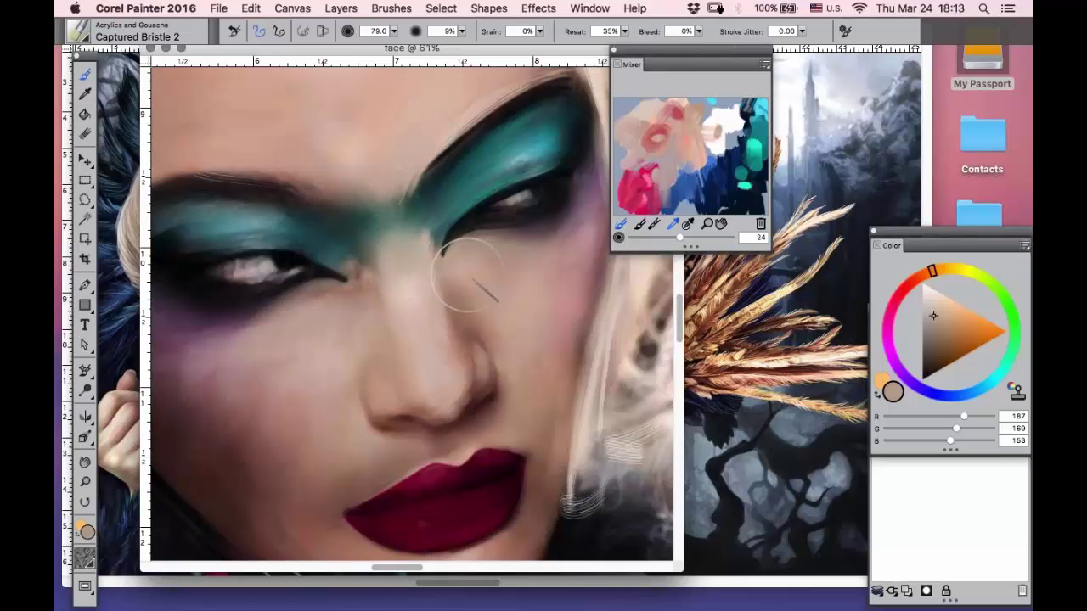
- Sample a light highlight of RGB 226, 201, 189 from the nose bridge for further blending around the nose
click(84, 95)
click(396, 286)
click(85, 74)
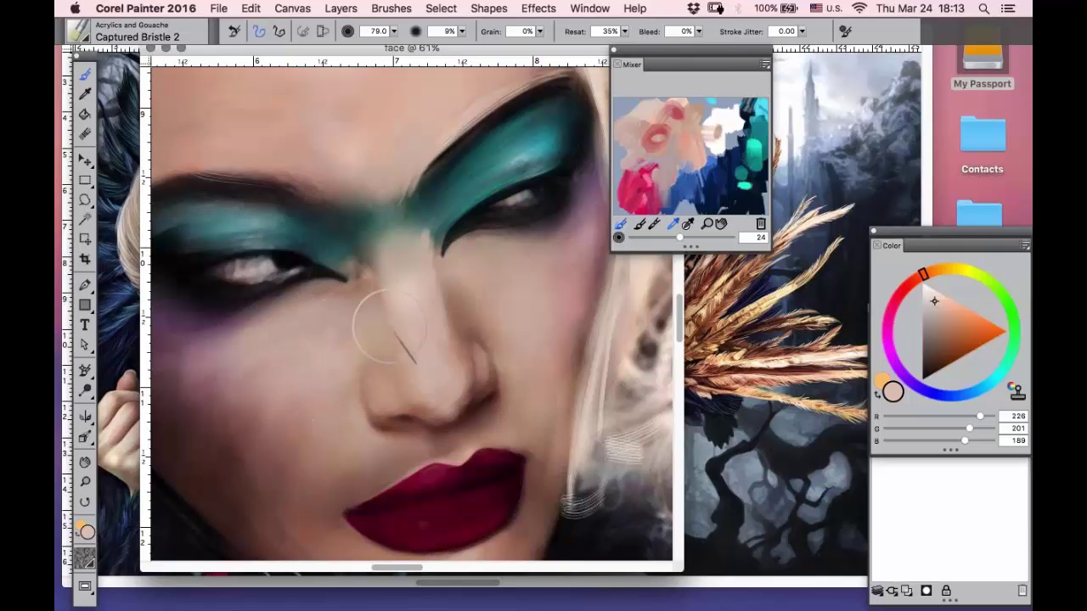
click(85, 462)
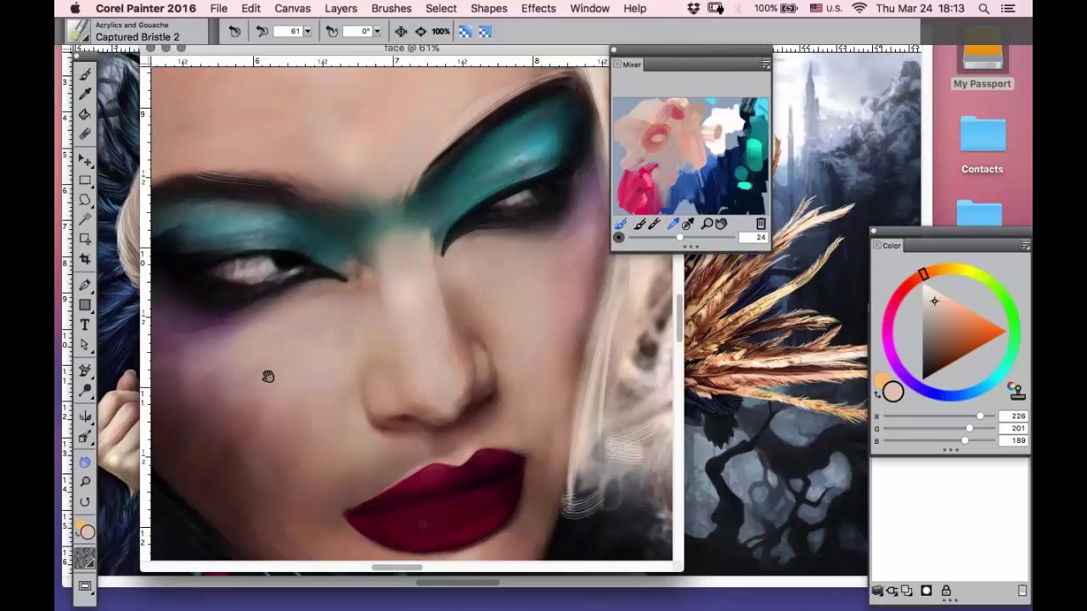
- Sample a dark brown of RGB 67, 41, 33 and switch to the Detail Oils Brush from the Oils category
drag(268, 377, 255, 247)
click(86, 93)
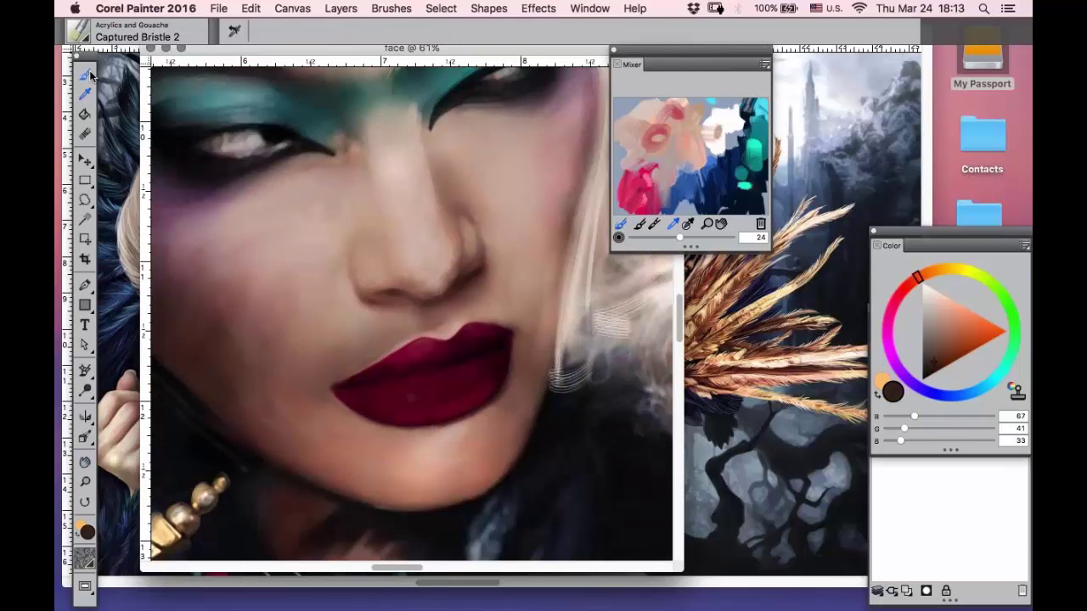
click(88, 75)
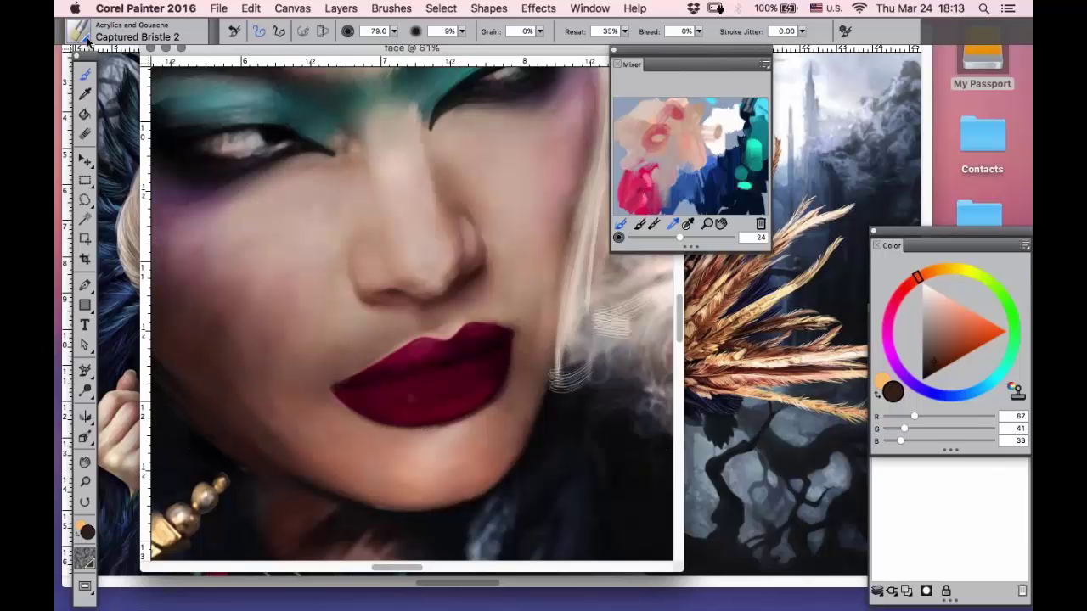
click(85, 41)
click(91, 382)
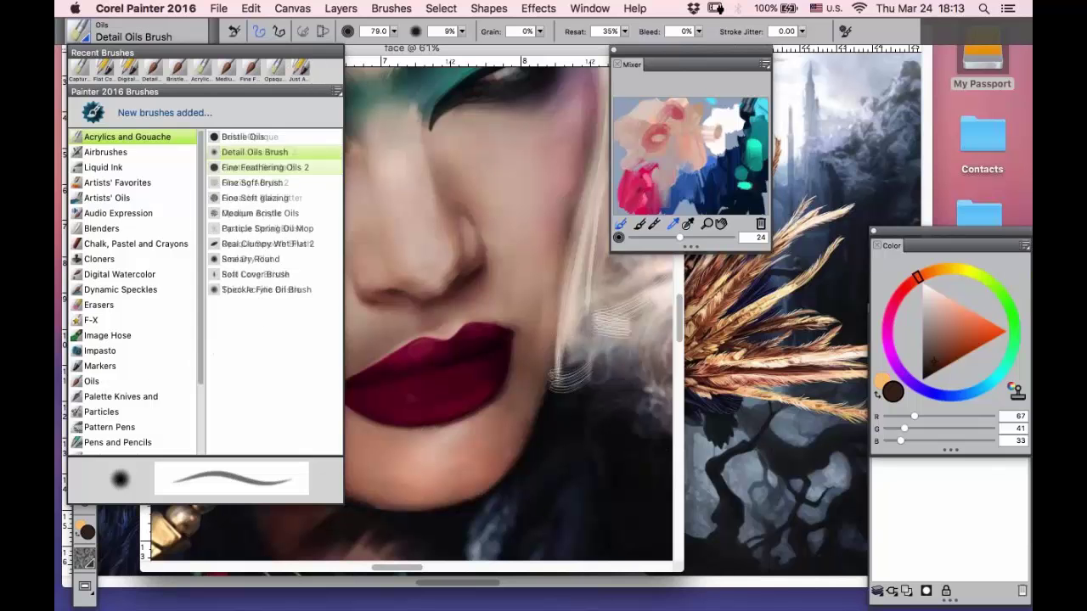
click(255, 152)
- Stroke the contour of the near cheek with sampled browns of RGB 131, 92, 82 and RGB 142, 99, 89 using Detail Oils Brush
click(84, 93)
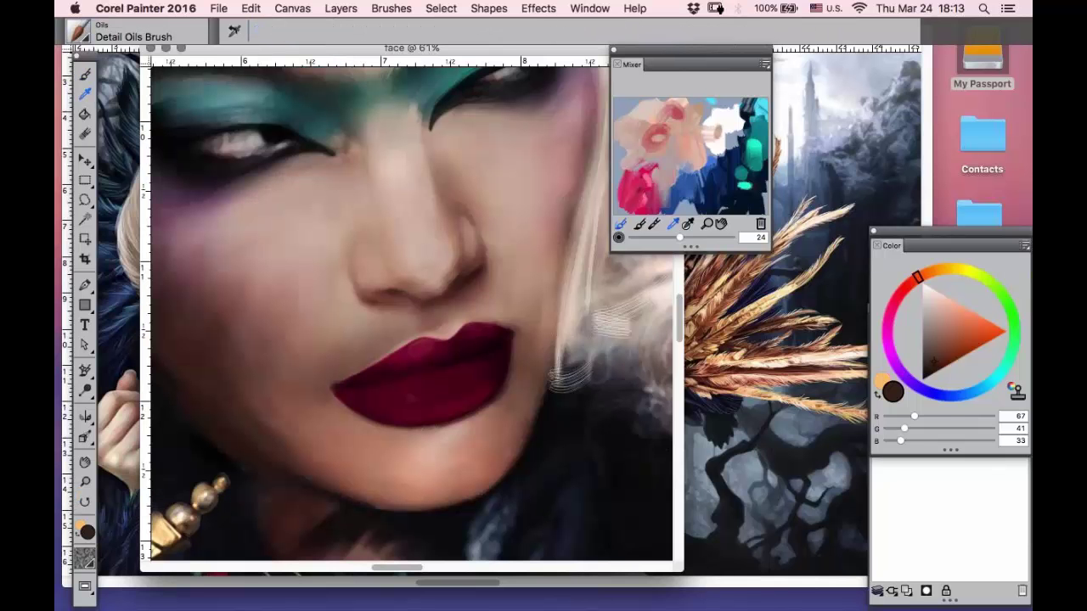
click(275, 360)
click(83, 80)
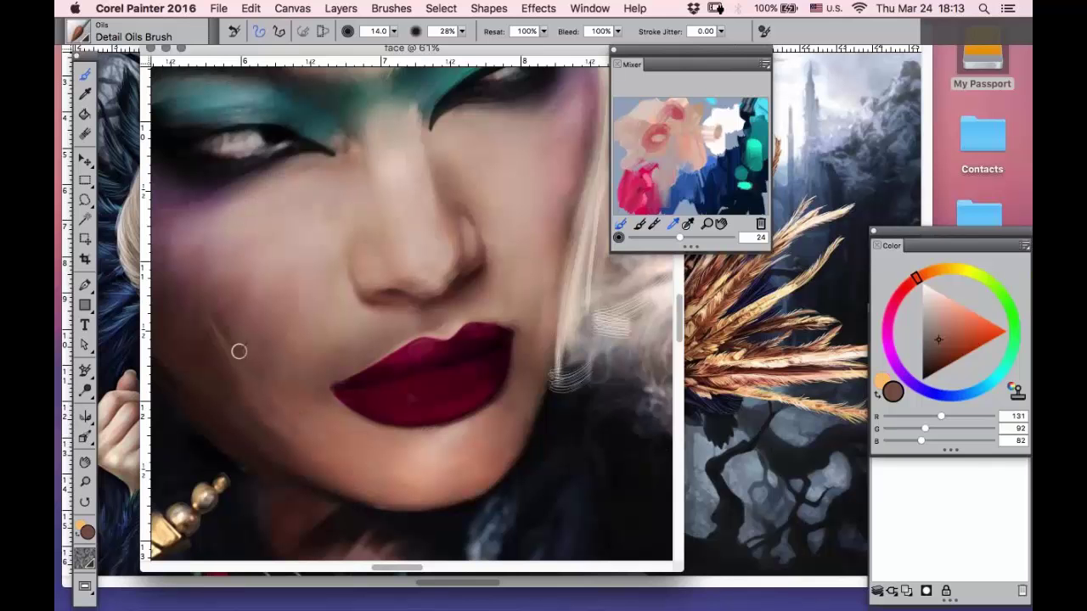
click(84, 93)
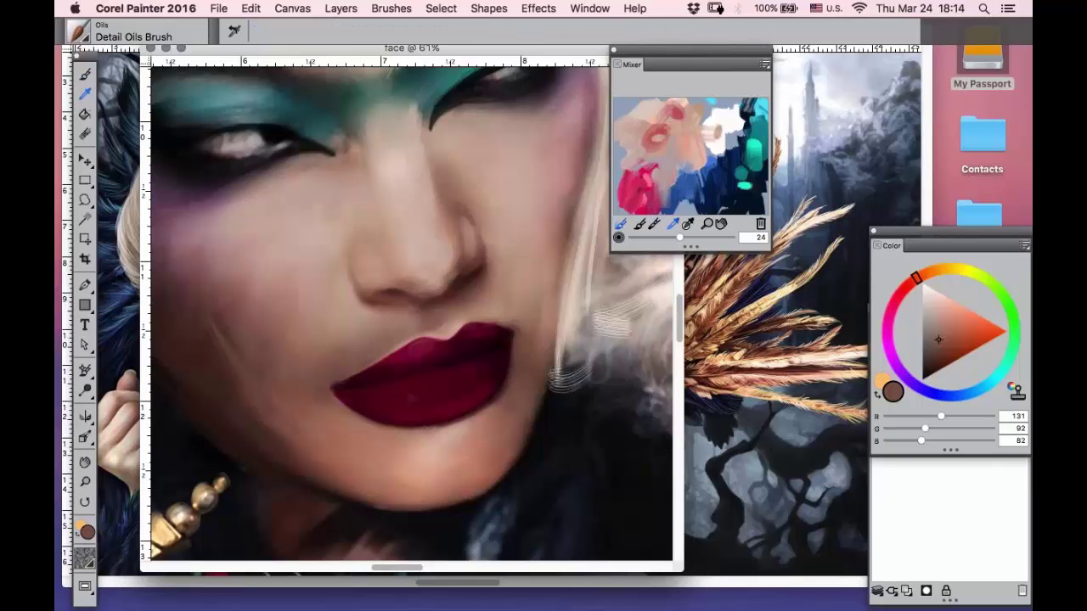
click(221, 218)
click(86, 76)
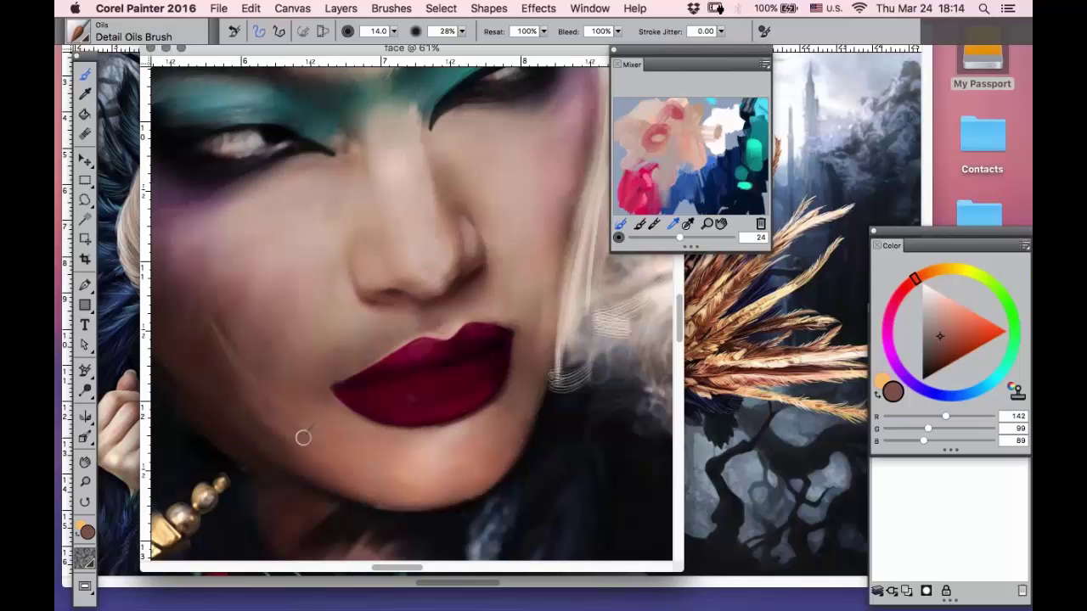
- Sample a warm skin tone of RGB 178, 123, 104 near the mouth corner and brush it along the near jawline
click(84, 94)
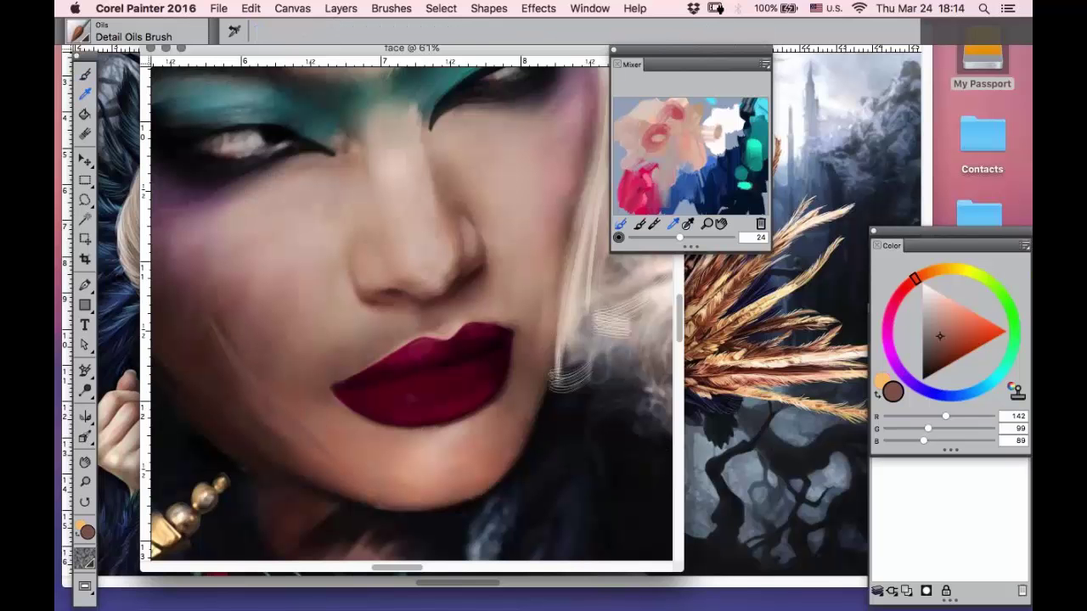
click(336, 418)
click(87, 76)
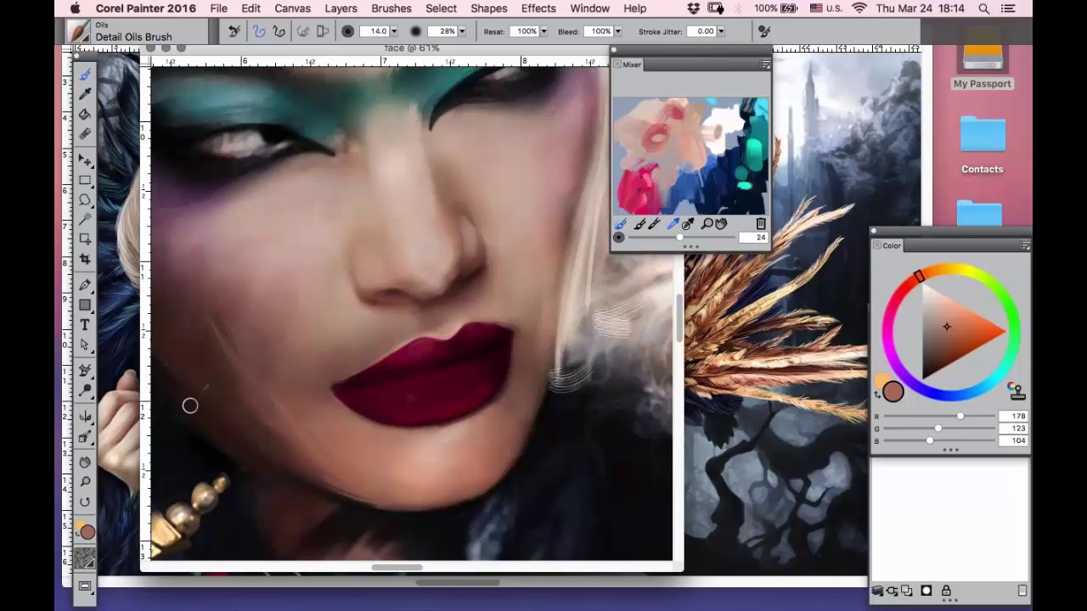
- Define the far edge of the chin with sampled skin tones of RGB 184, 123, 104 and RGB 192, 136, 116
click(85, 463)
drag(330, 328, 259, 217)
click(85, 96)
click(422, 354)
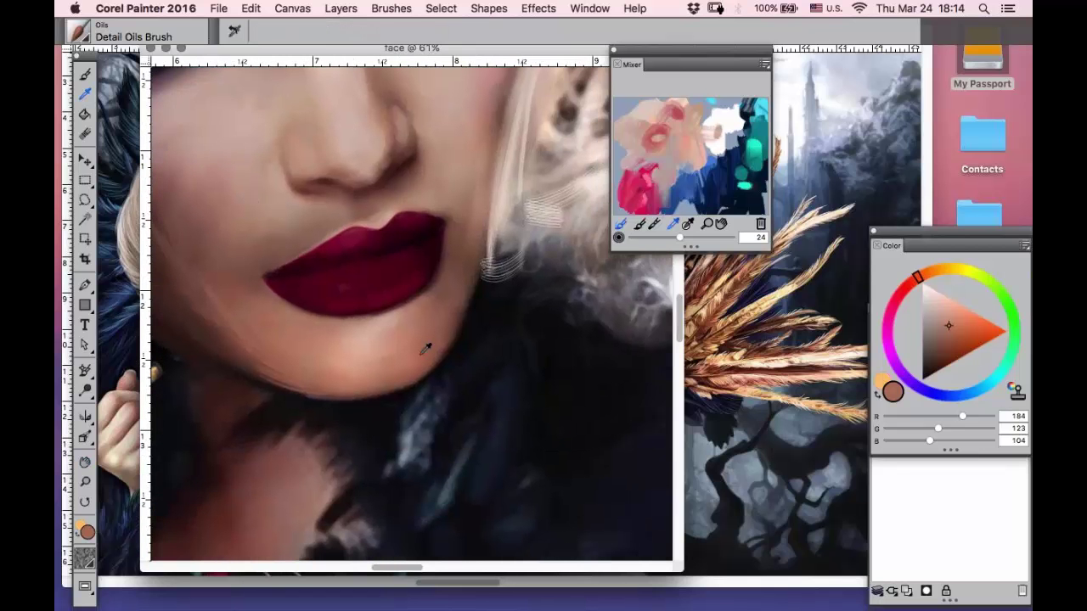
click(88, 75)
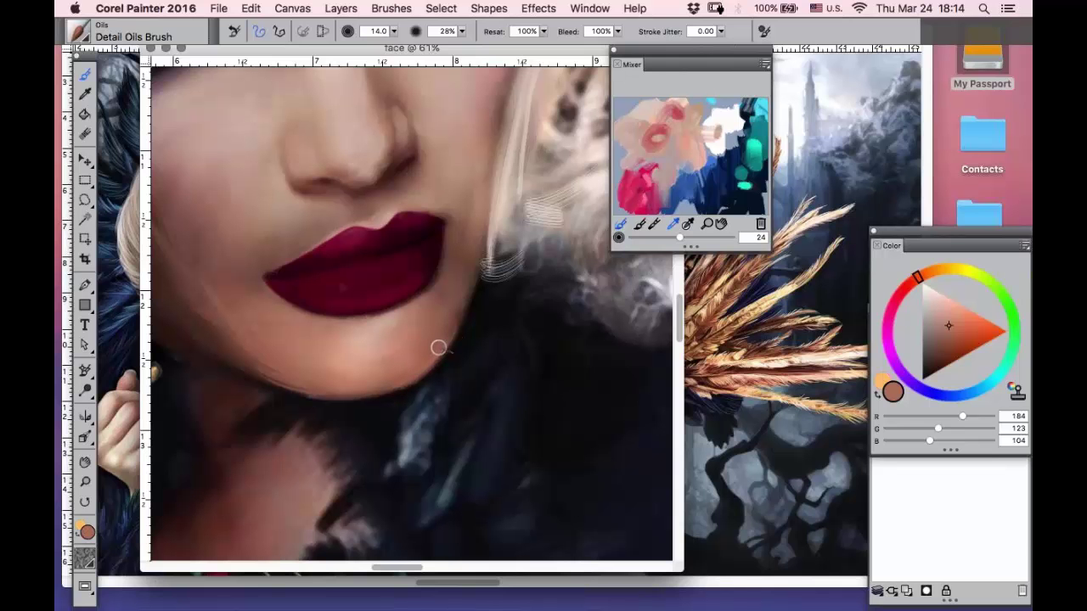
key(d)
click(417, 343)
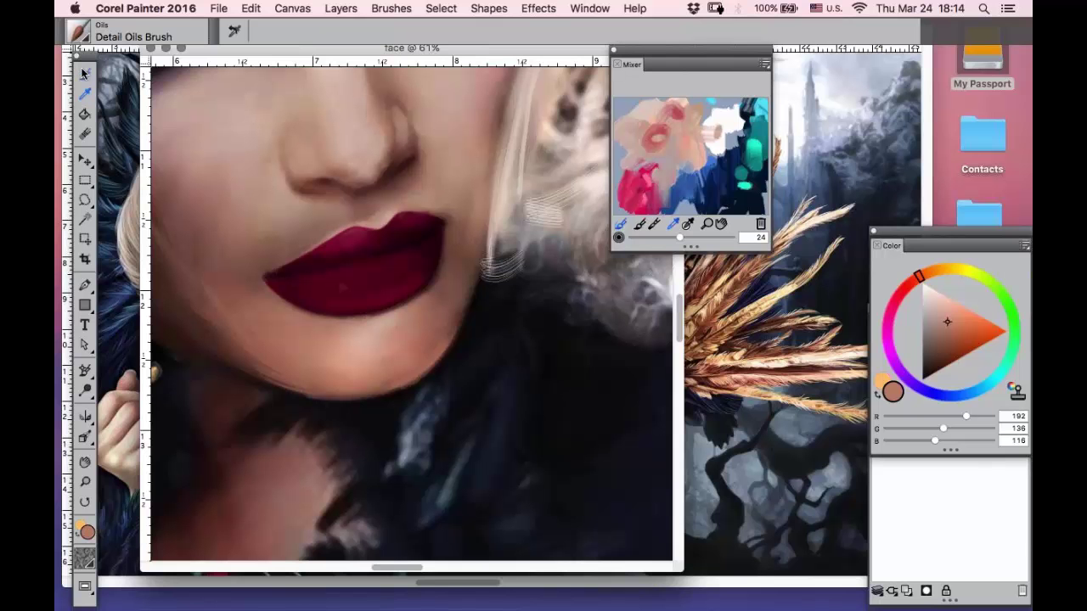
click(84, 74)
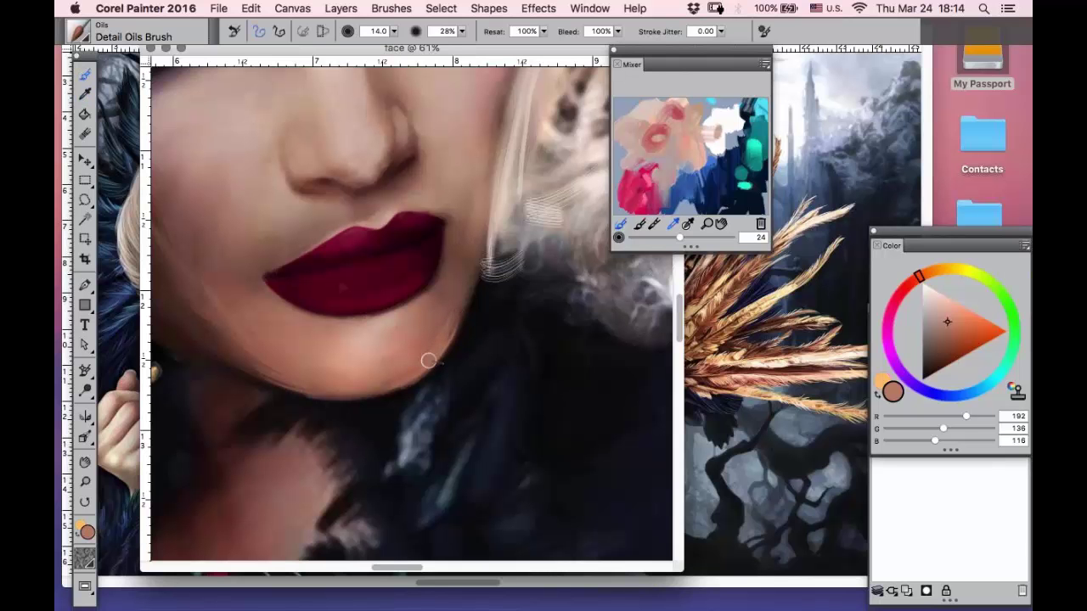
- Outline the skin under the lower lip with sampled RGB 223, 183, 164 and the upper lip's edge with RGB 194, 154, 138
click(83, 96)
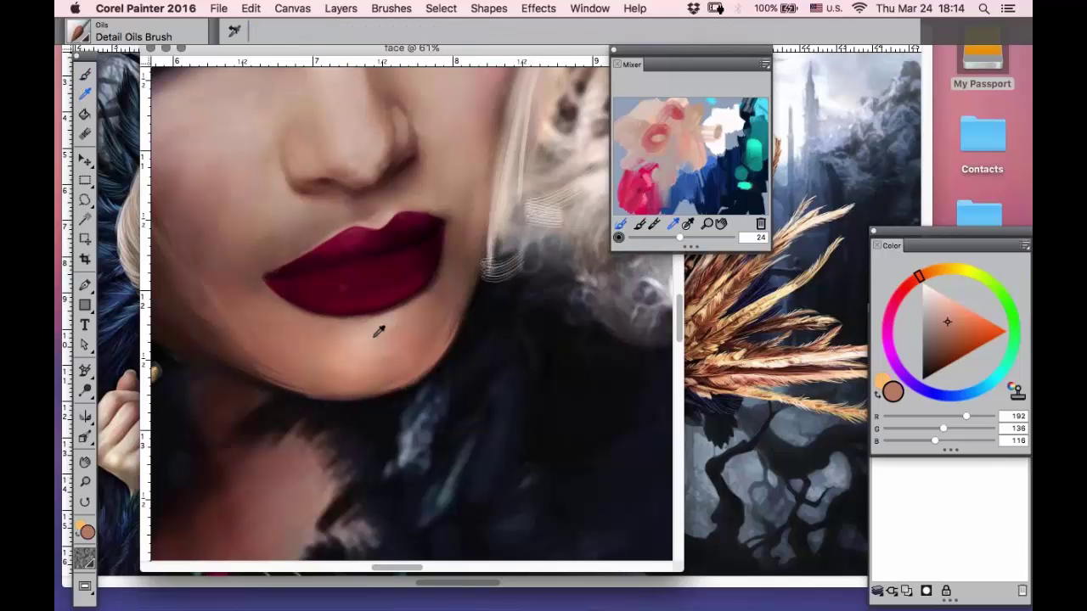
click(281, 235)
click(86, 73)
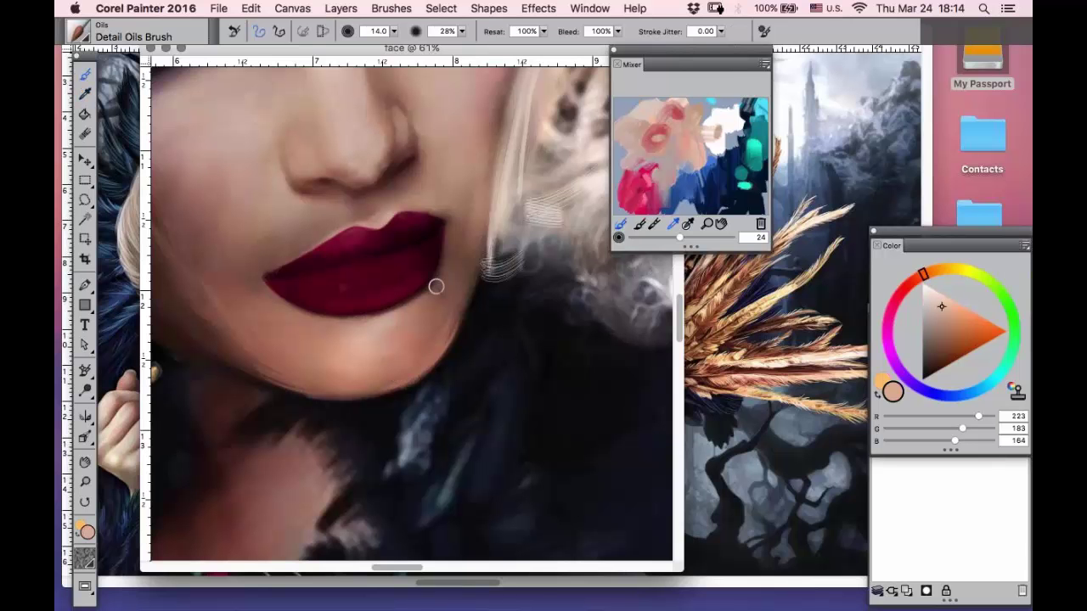
drag(437, 281, 401, 310)
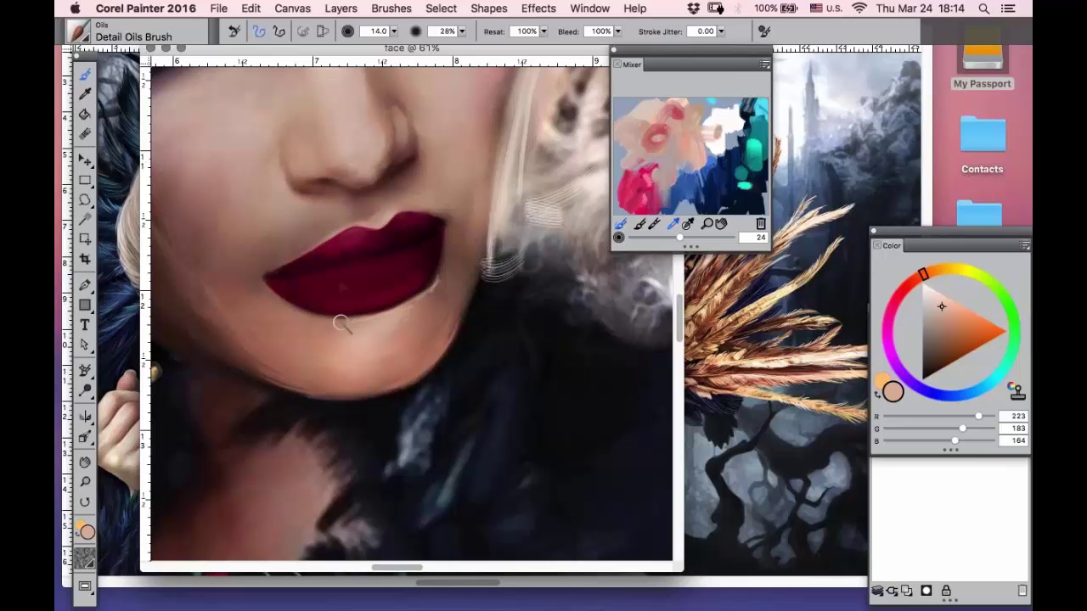
click(85, 93)
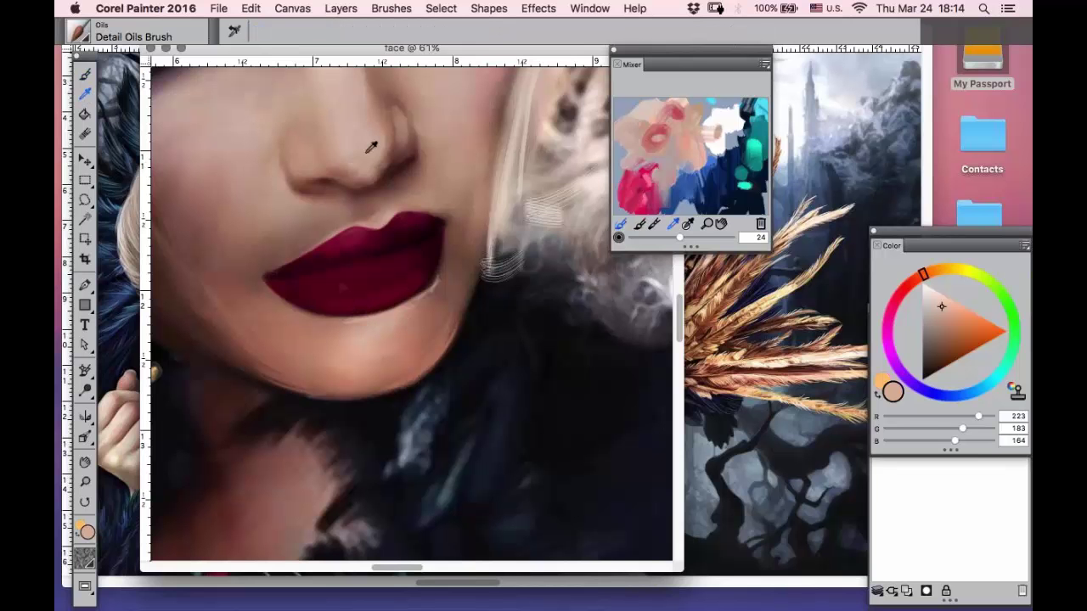
click(372, 220)
click(86, 74)
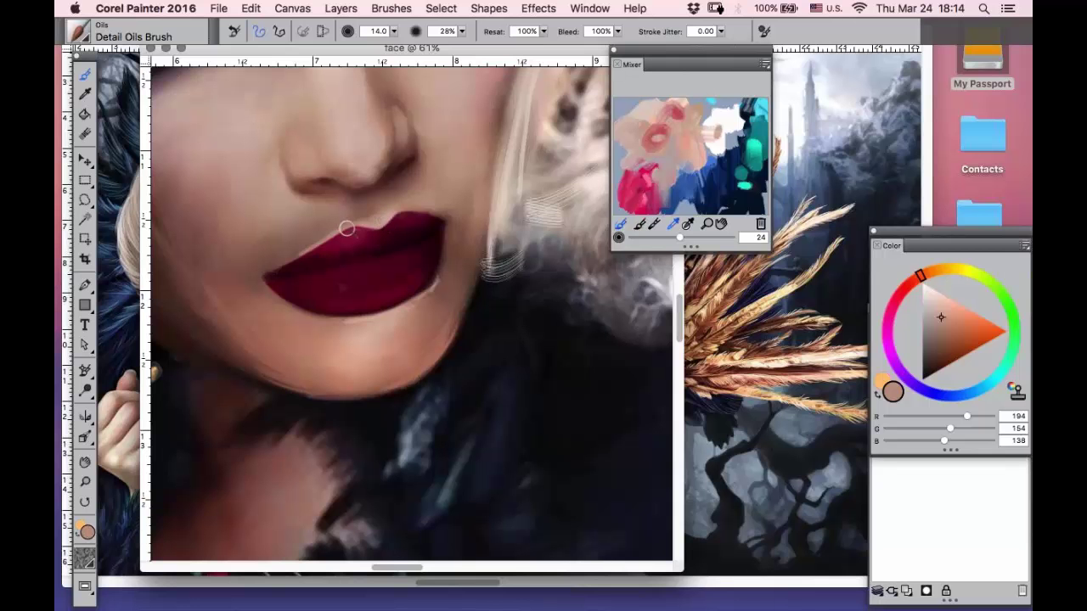
- Sample a crimson of RGB 130, 16, 56 from the upper lip and paint over the lips with it
click(85, 481)
drag(445, 197, 217, 445)
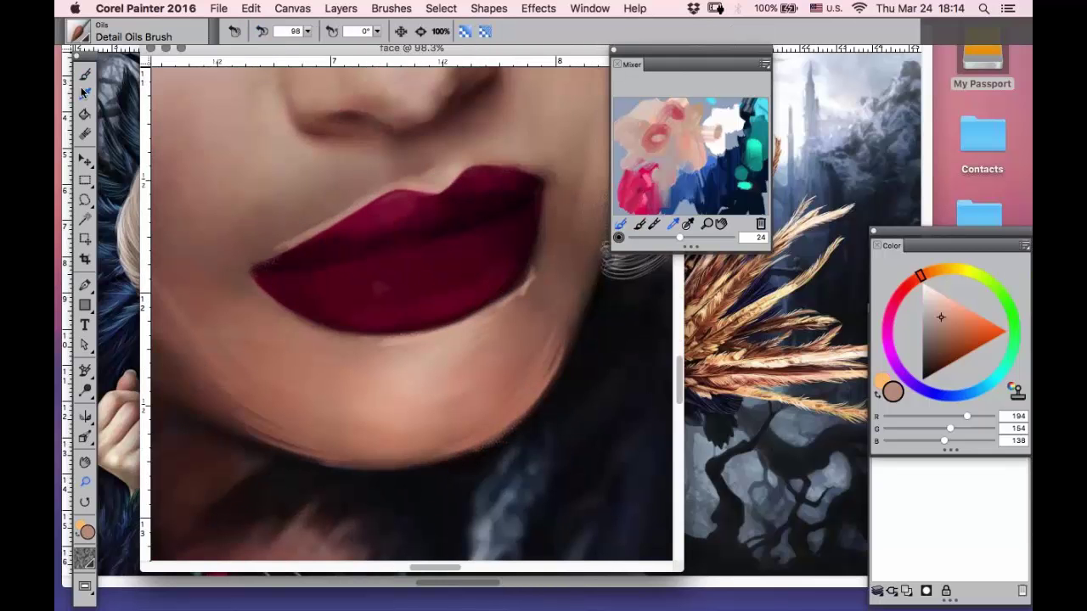
click(83, 91)
click(369, 217)
click(85, 76)
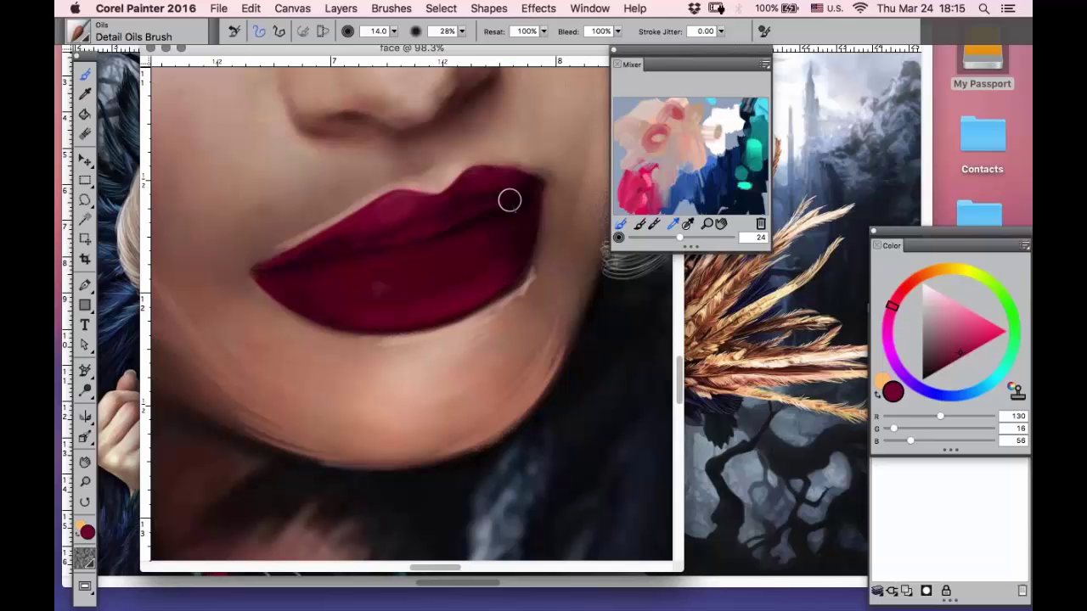
- Refine the lips using a sampled skin brown of RGB 129, 94, 82 and a dark lip red of RGB 83, 1, 27
click(85, 93)
click(240, 227)
key(b)
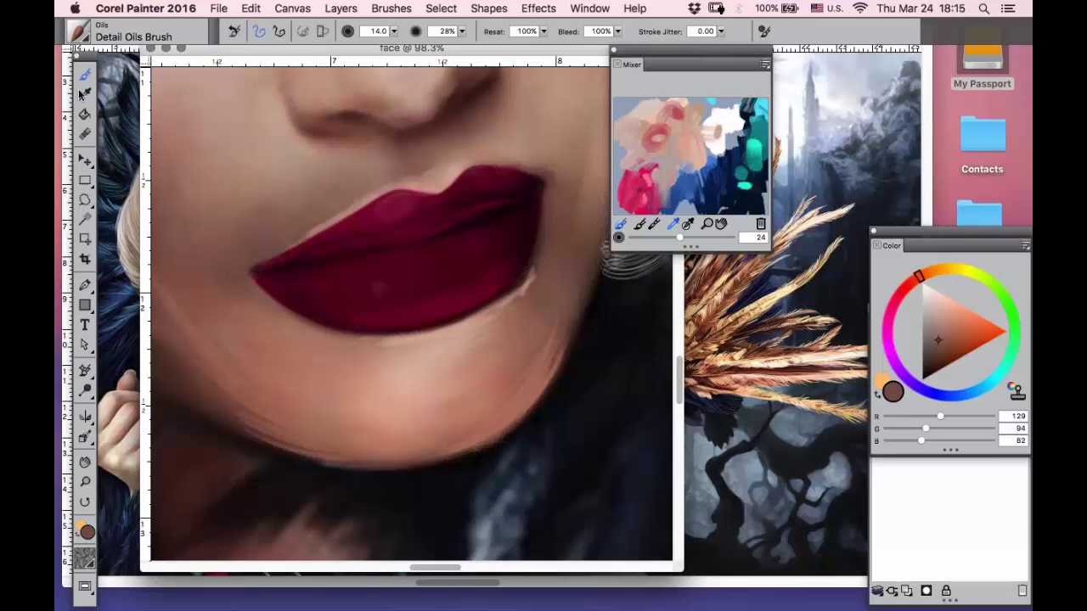
click(85, 94)
click(274, 264)
click(86, 74)
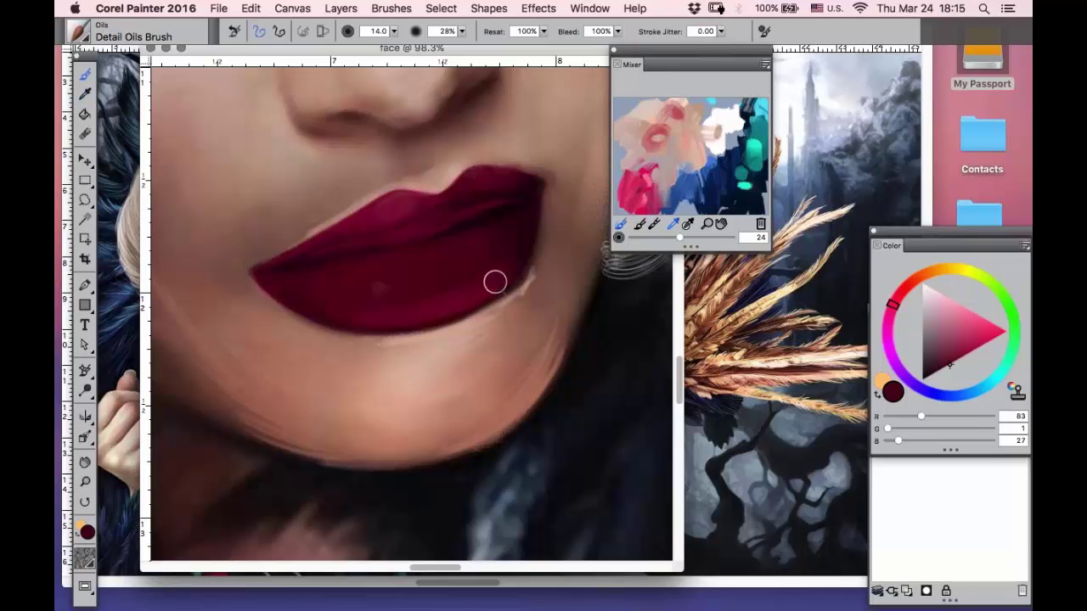
- Pick near-white RGB 255, 252, 250 from the Mixer and paint glossy highlights on the lower lip and the upper lip's bow
click(728, 117)
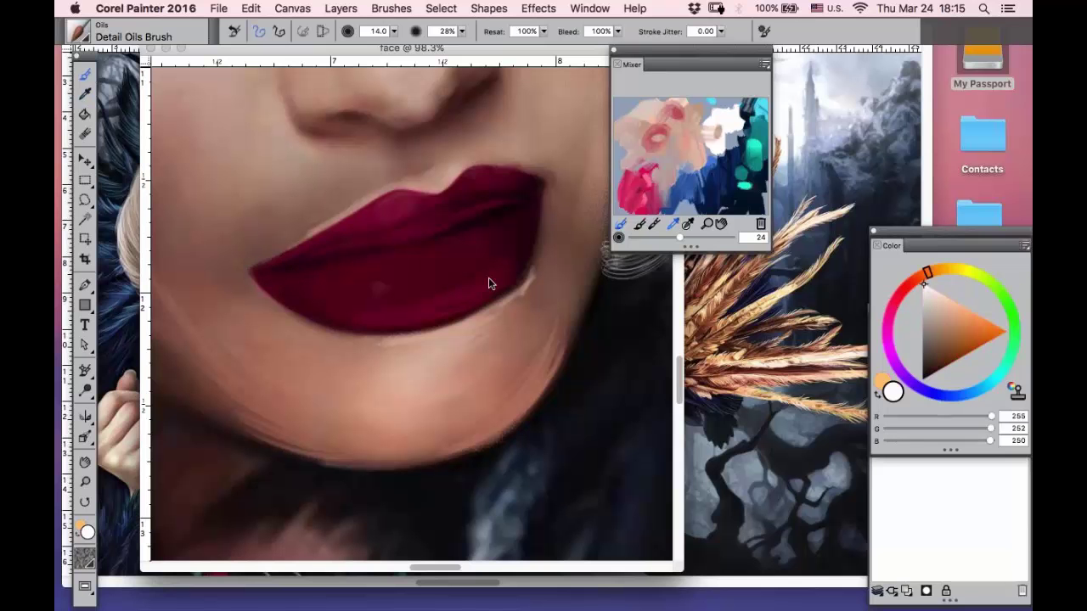
mouse_move(489, 284)
mouse_down()
mouse_move(427, 306)
mouse_move(504, 281)
mouse_up()
drag(472, 175, 429, 200)
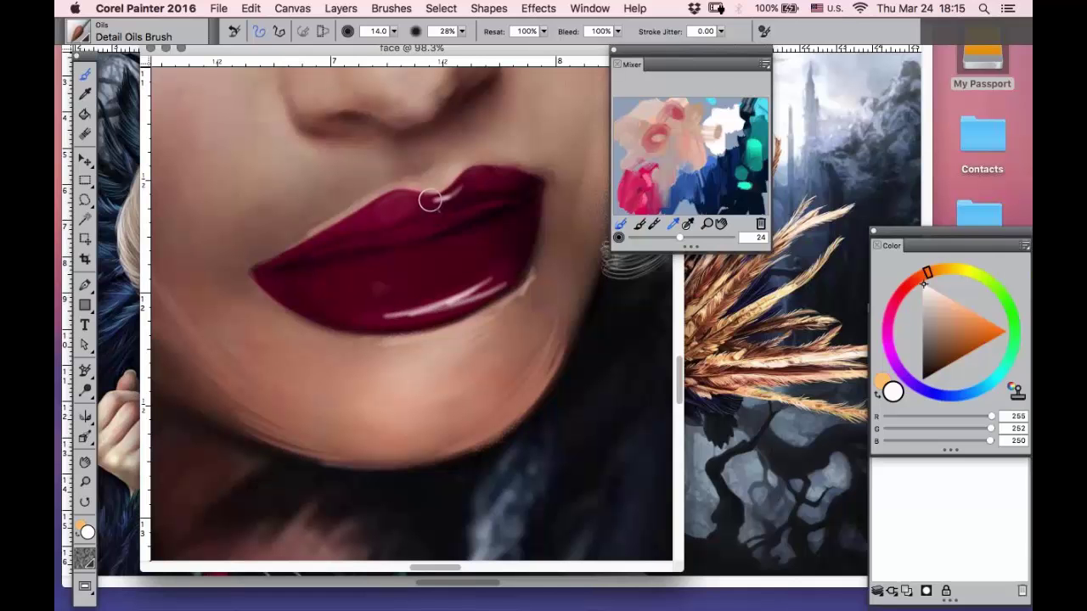
- Shade the dark outer edge of the near cheek and jaw with sampled browns of RGB 53, 29, 26 and RGB 59, 35, 29
click(86, 482)
alt+super+click(387, 269)
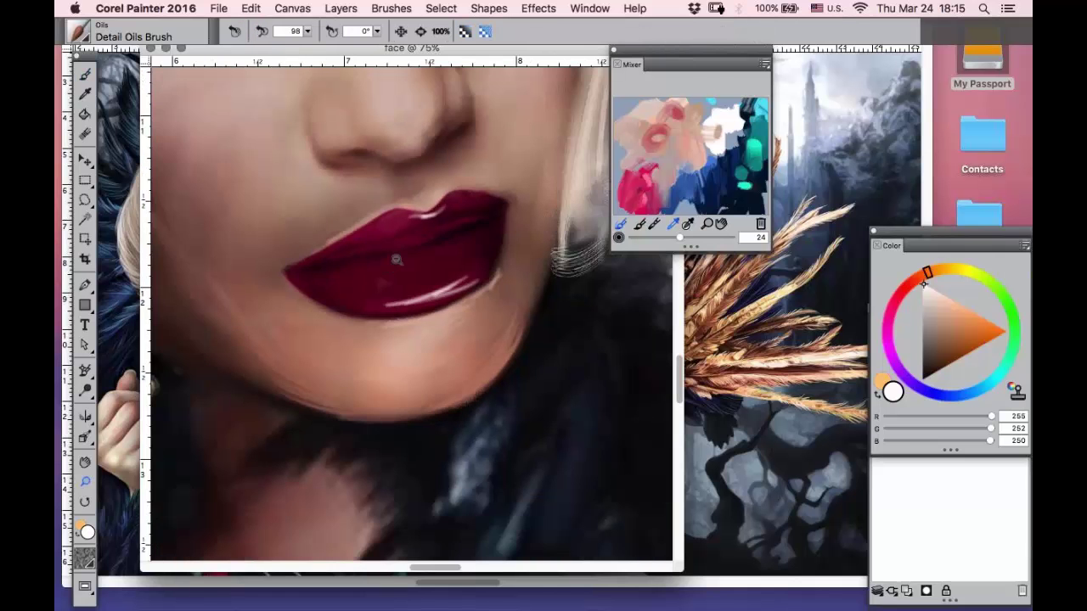
alt+super+click(387, 270)
alt+super+click(387, 269)
key(space)
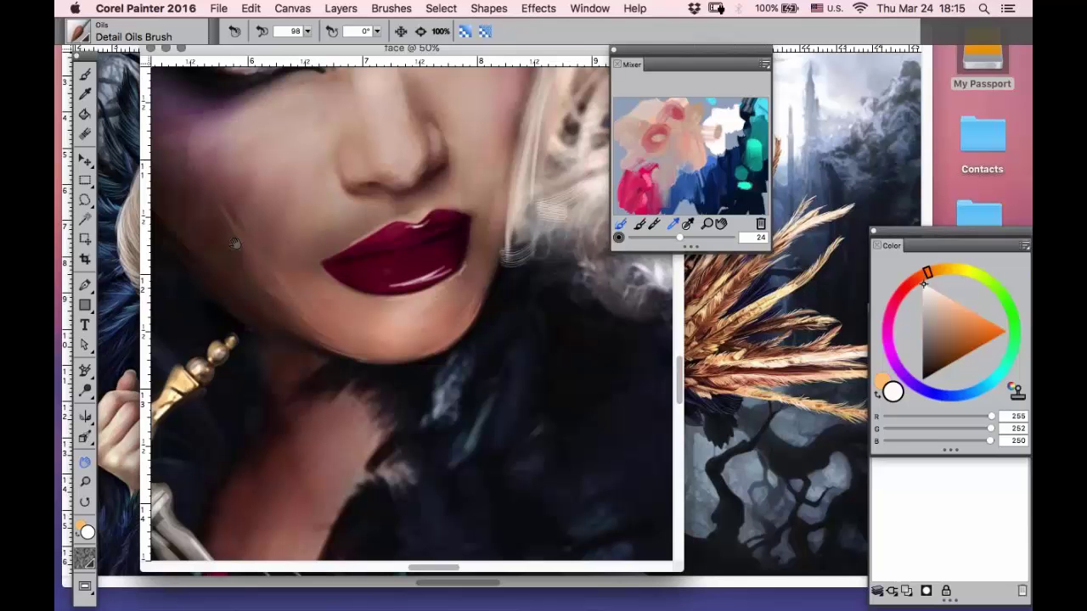
drag(235, 244, 298, 337)
drag(174, 206, 582, 543)
click(228, 229)
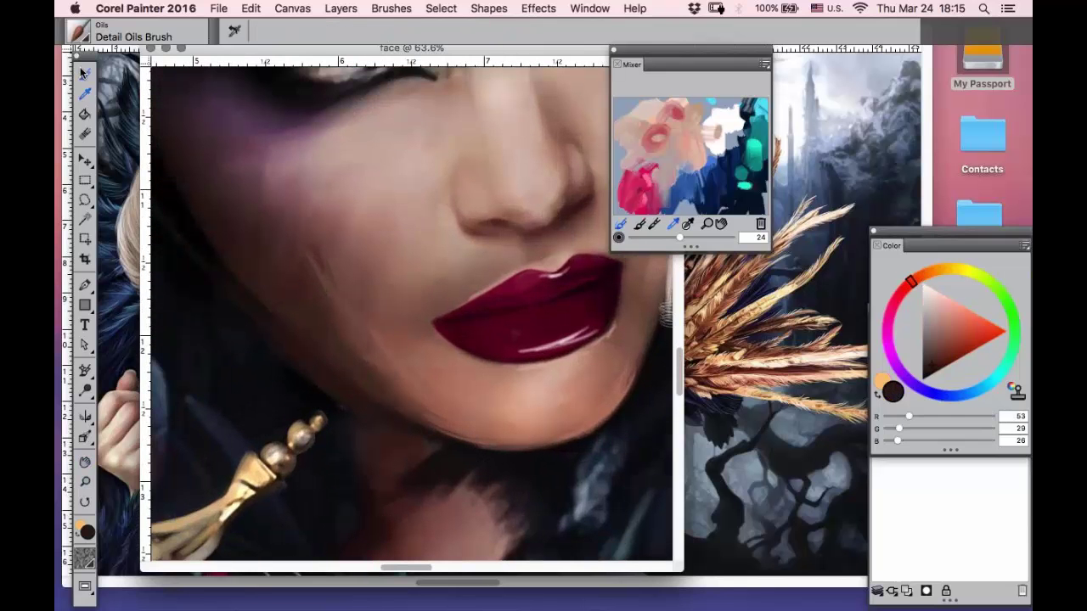
click(85, 75)
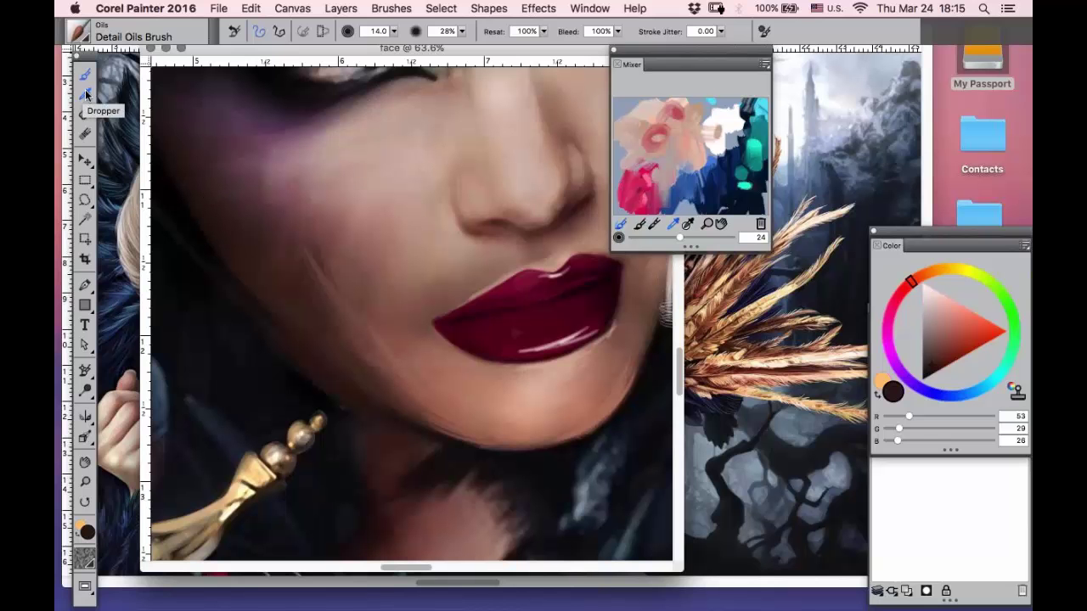
alt+click(229, 227)
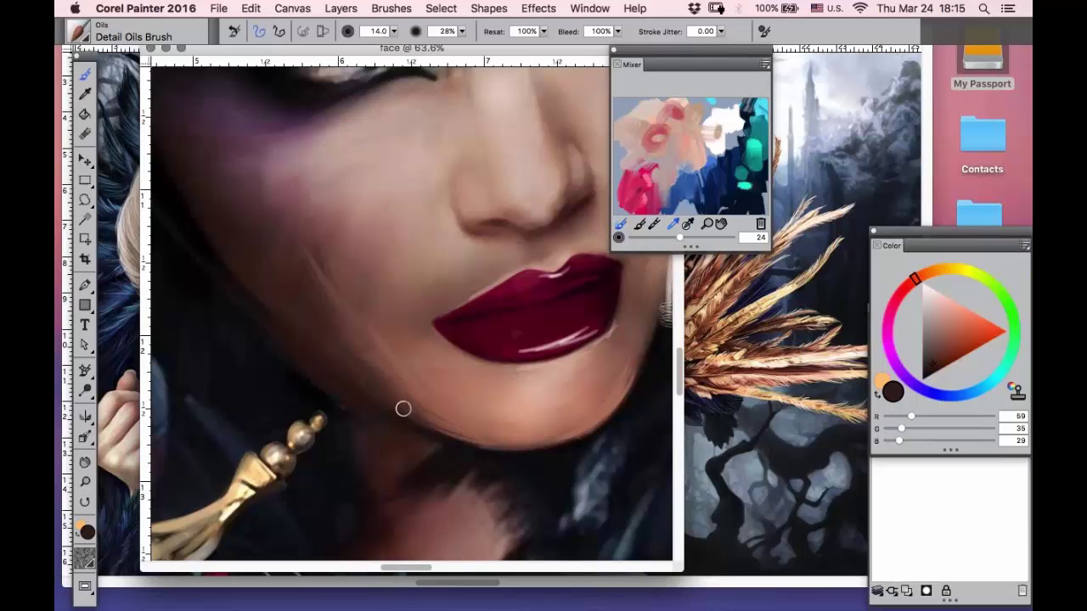
- Sample a lighter shadow brown of RGB 80, 52, 45 from the lower cheek and blend it along the near jaw
click(85, 93)
click(342, 344)
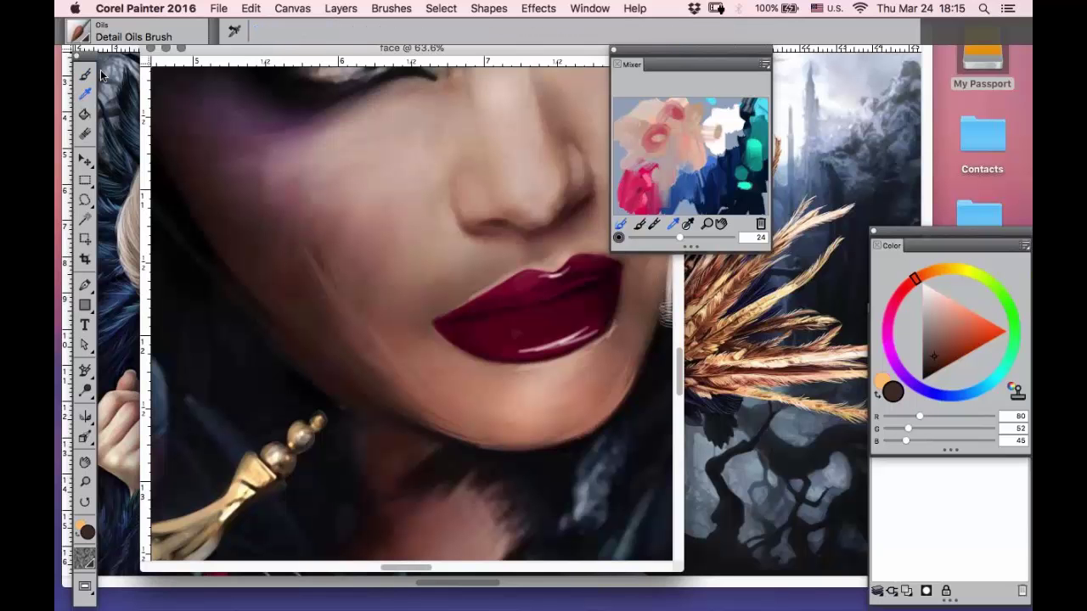
click(85, 73)
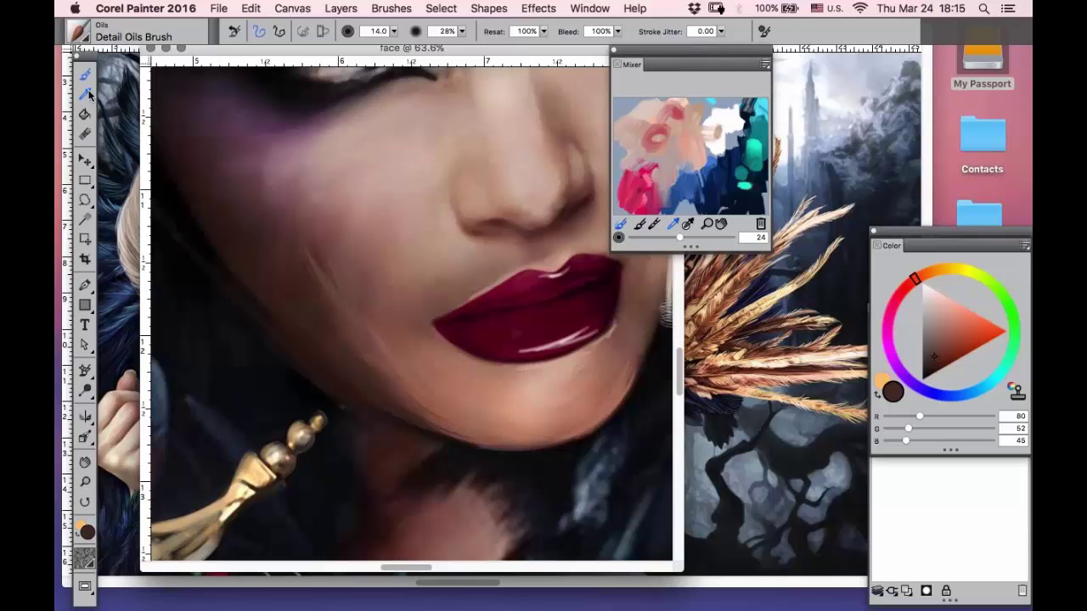
- Sample RGB 173, 140, 129 below the near eye, switch to light RGB 248, 219, 204 and paint fine highlights along the lower lid's edge
click(85, 461)
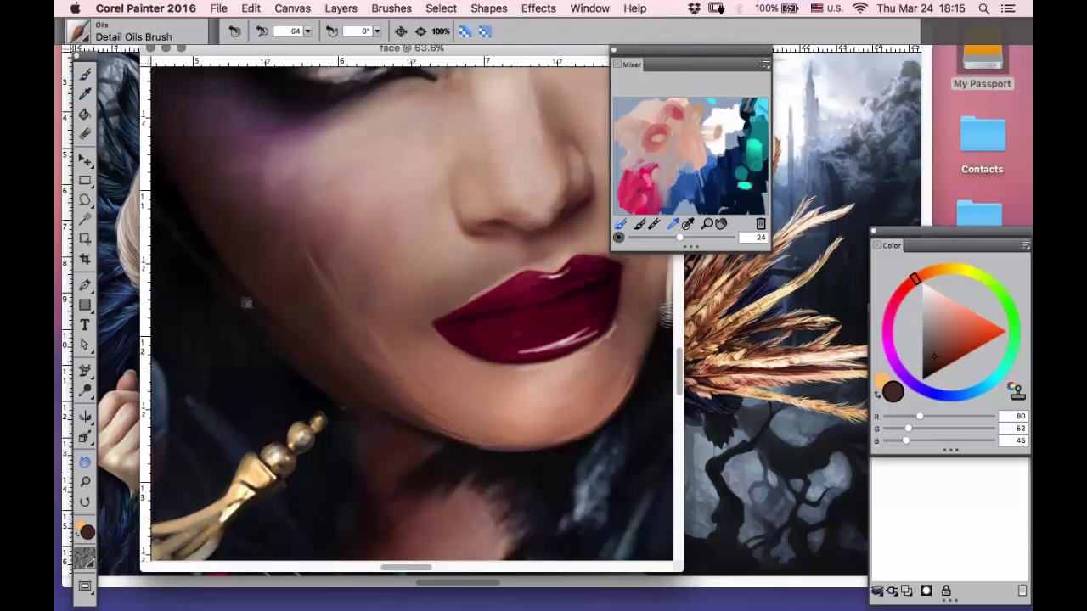
drag(231, 245, 274, 391)
key(d)
click(449, 240)
click(85, 74)
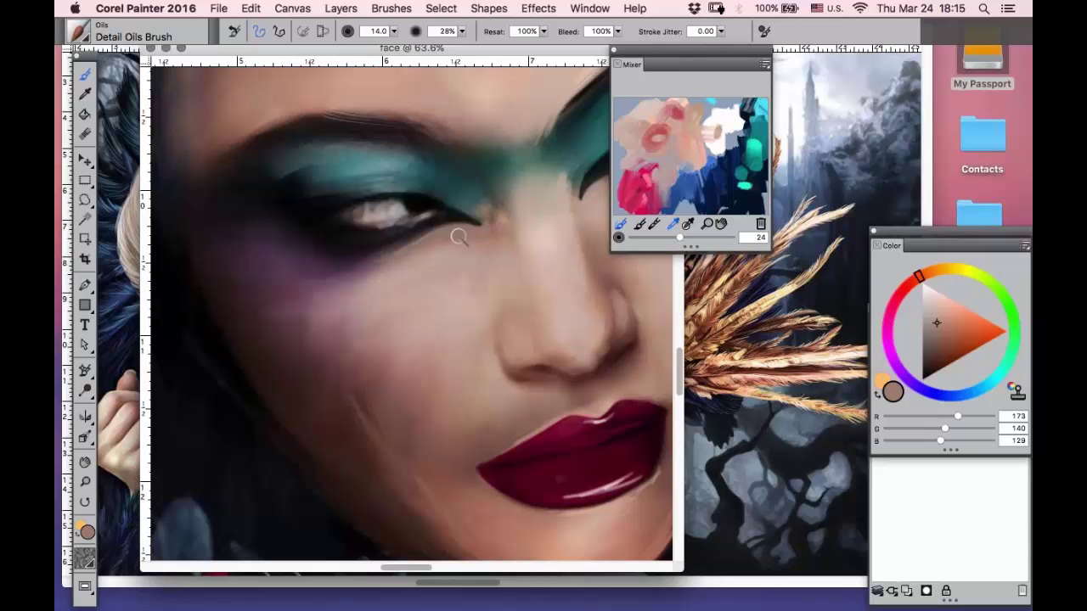
alt+click(471, 228)
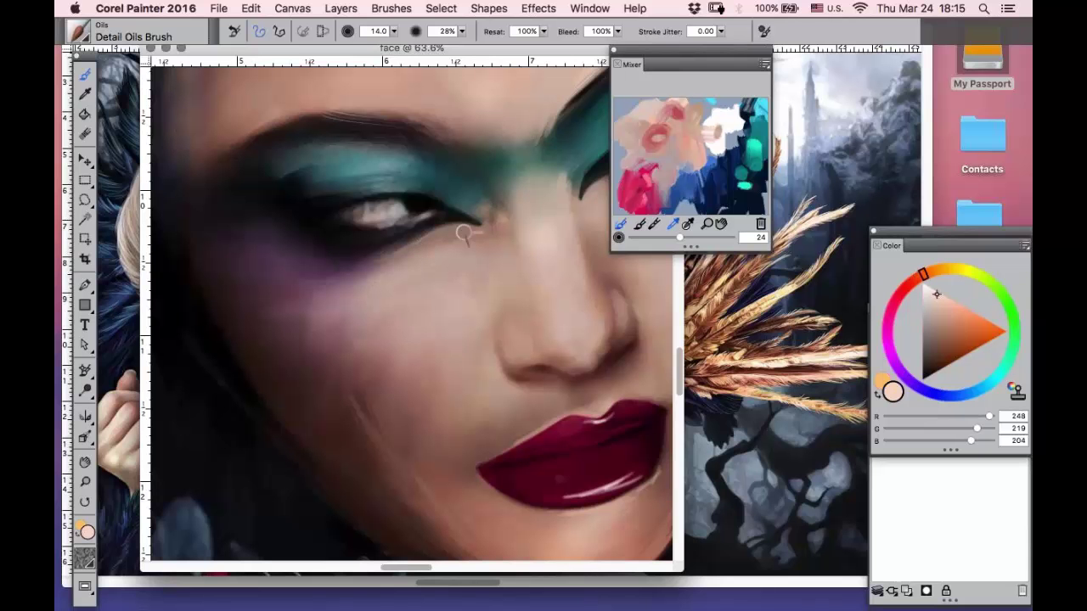
mouse_move(482, 225)
mouse_down()
mouse_move(409, 251)
mouse_move(429, 233)
mouse_move(364, 272)
mouse_up()
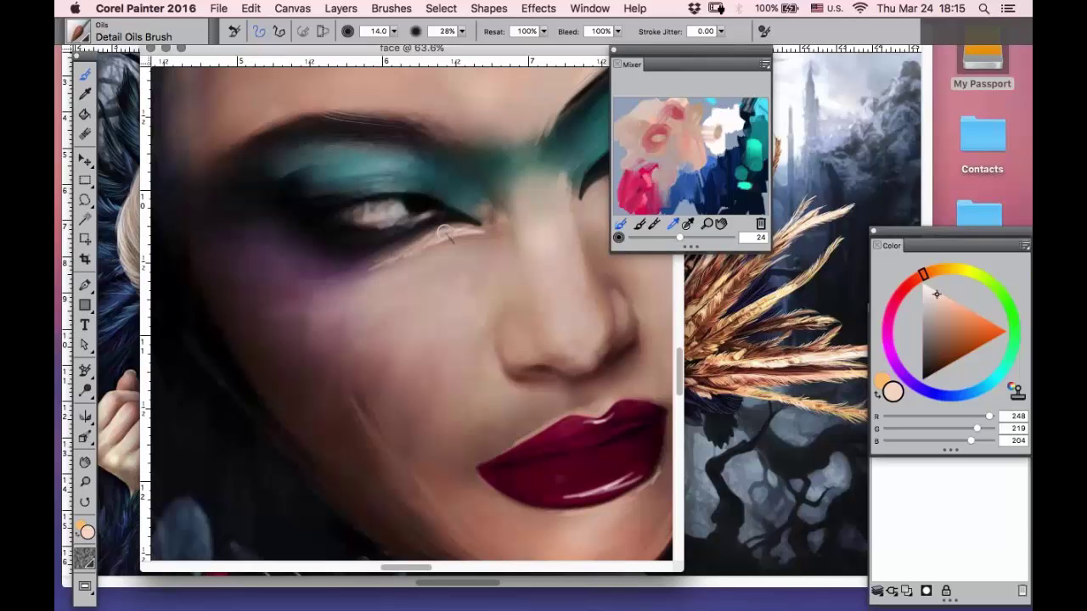
- Finish the lower-lid highlight at the near eye's inner corner and stroke sampled teal RGB 80, 145, 150 along the upper lid's crease
drag(443, 232, 464, 242)
key(m)
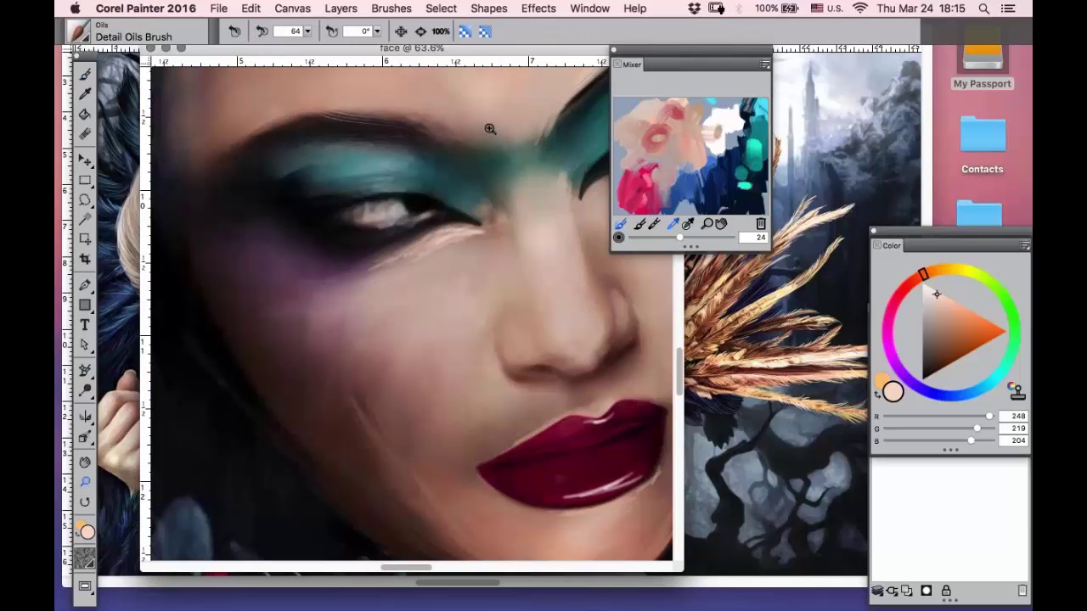
drag(555, 88, 230, 439)
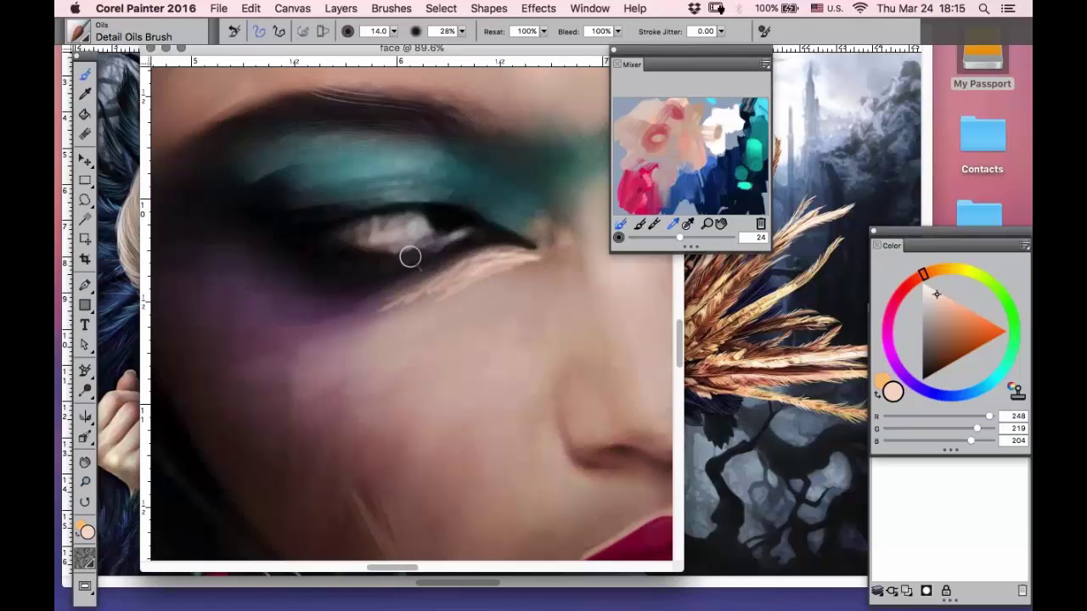
key(d)
click(343, 149)
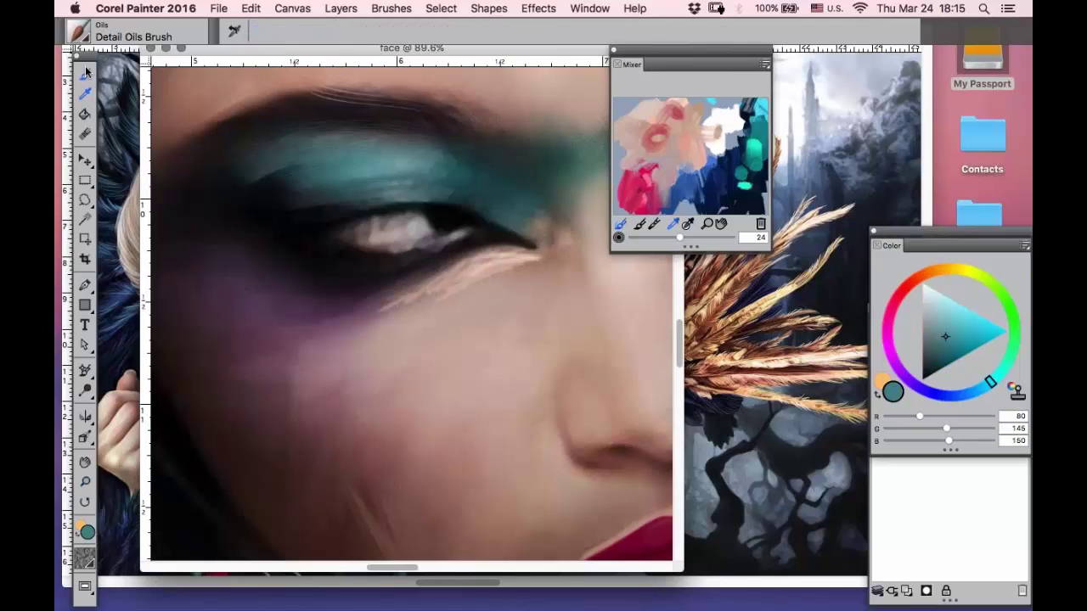
drag(529, 192, 435, 146)
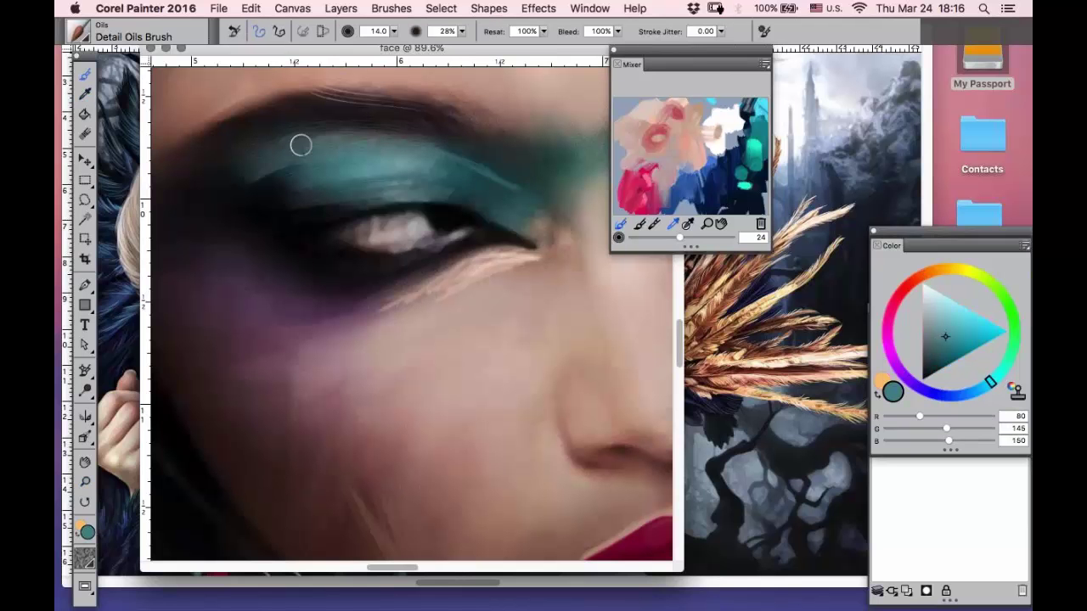
mouse_move(199, 177)
mouse_down()
mouse_move(350, 133)
mouse_move(414, 138)
mouse_move(512, 192)
mouse_up()
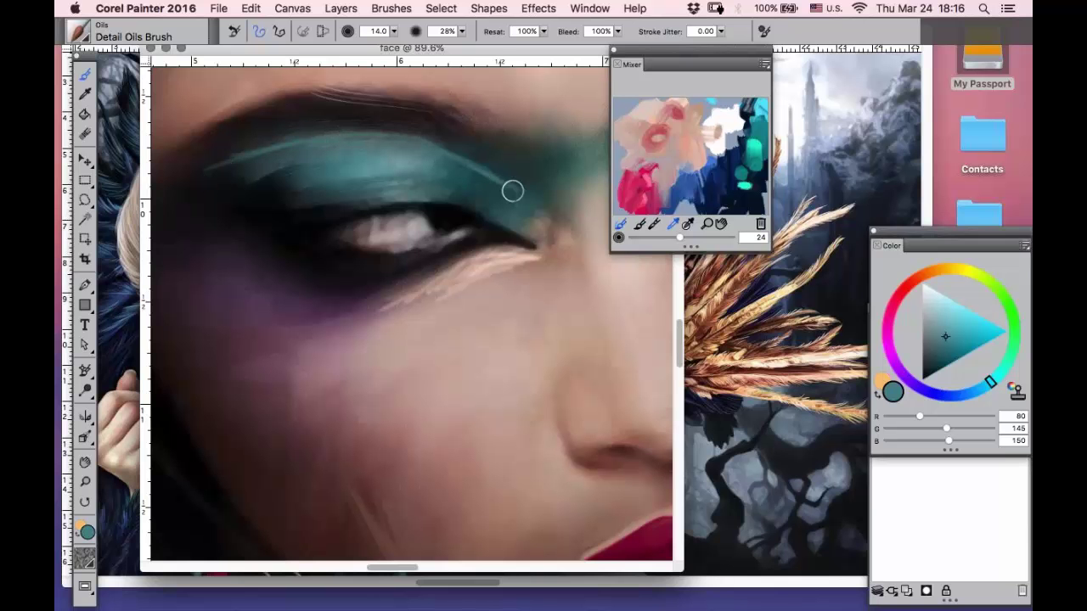
- Bring both eyes into view, sample dark teal RGB 28, 60, 61 from the far lid and shade below its brow
click(86, 481)
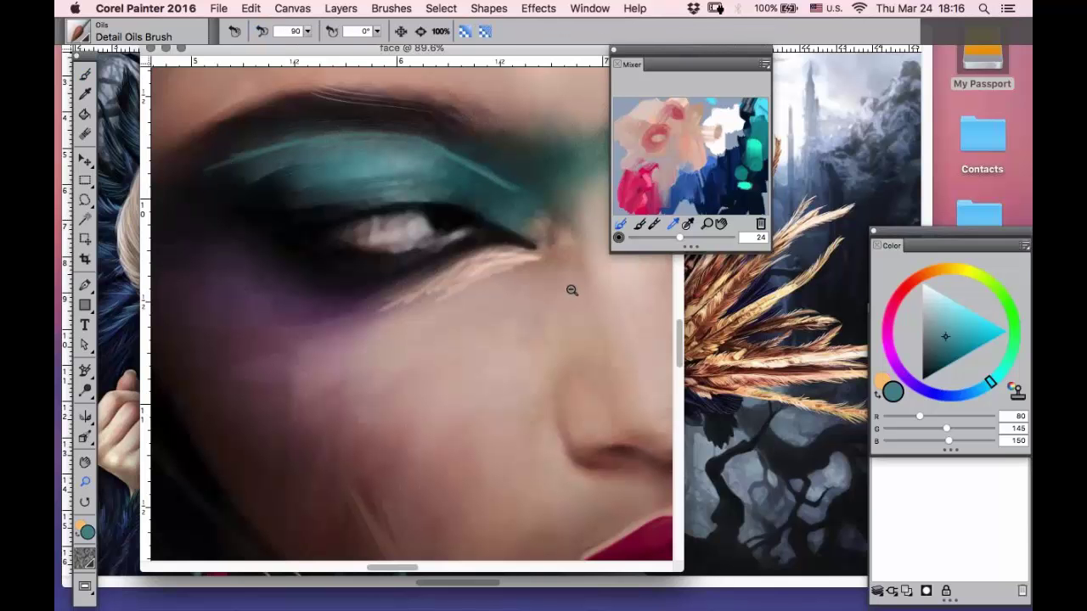
alt+click(572, 291)
alt+click(572, 284)
alt+click(572, 292)
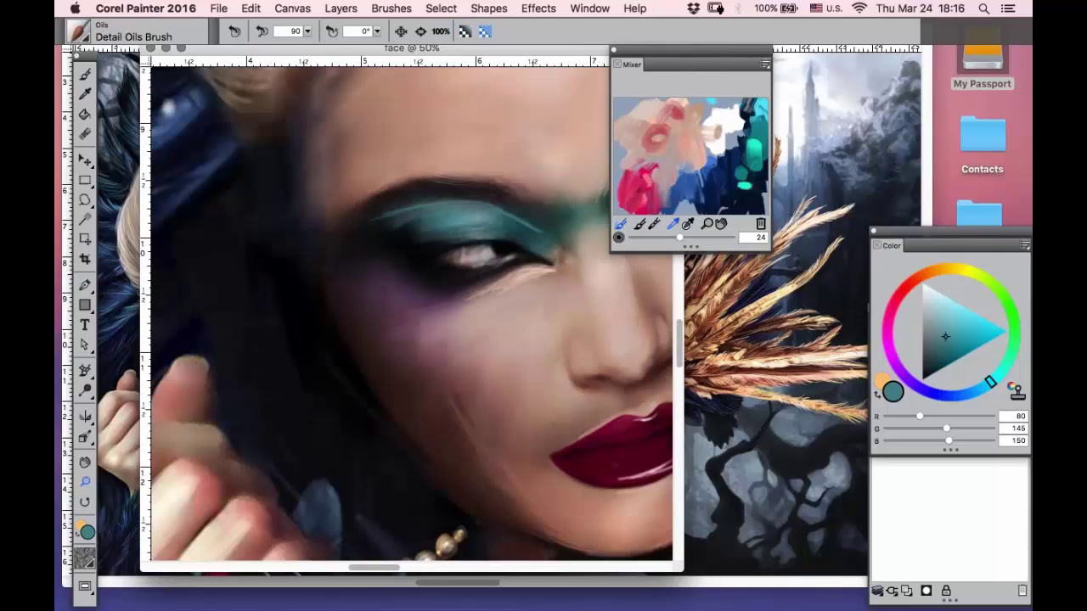
key(space)
drag(493, 206, 320, 254)
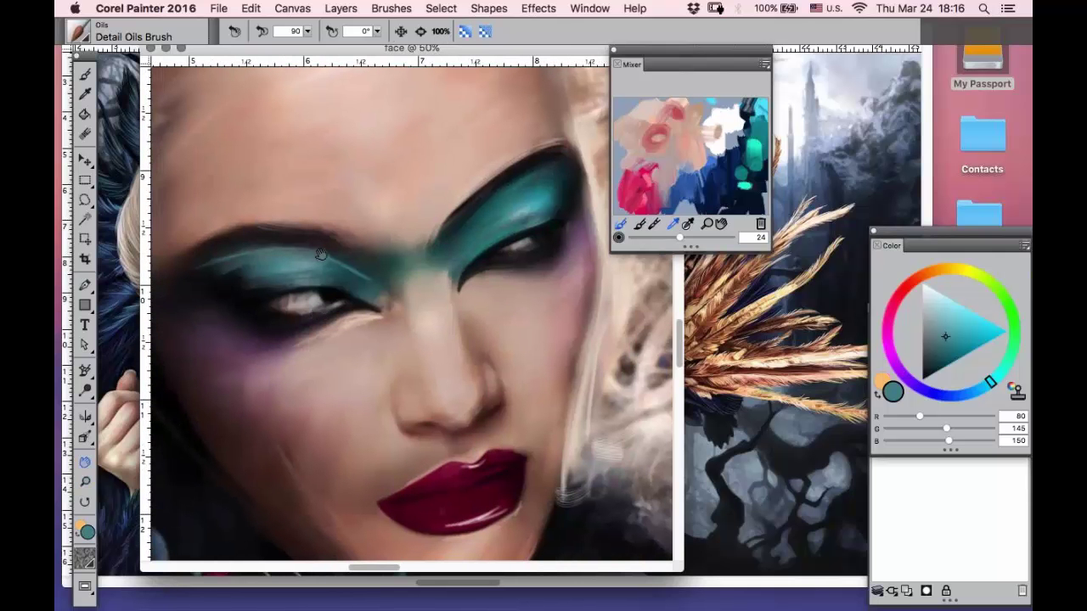
click(85, 93)
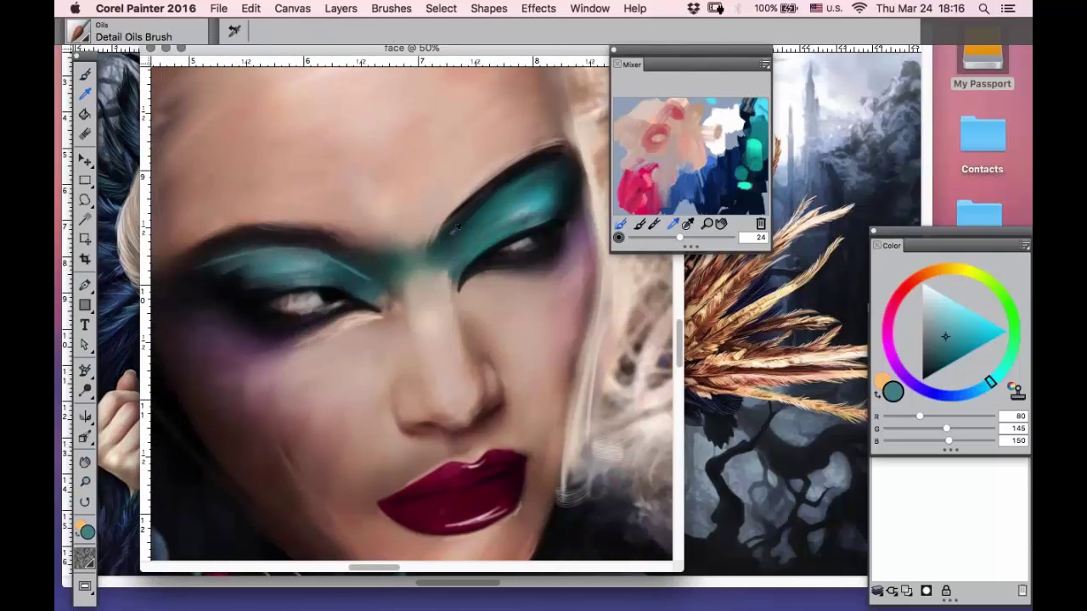
click(457, 228)
key(b)
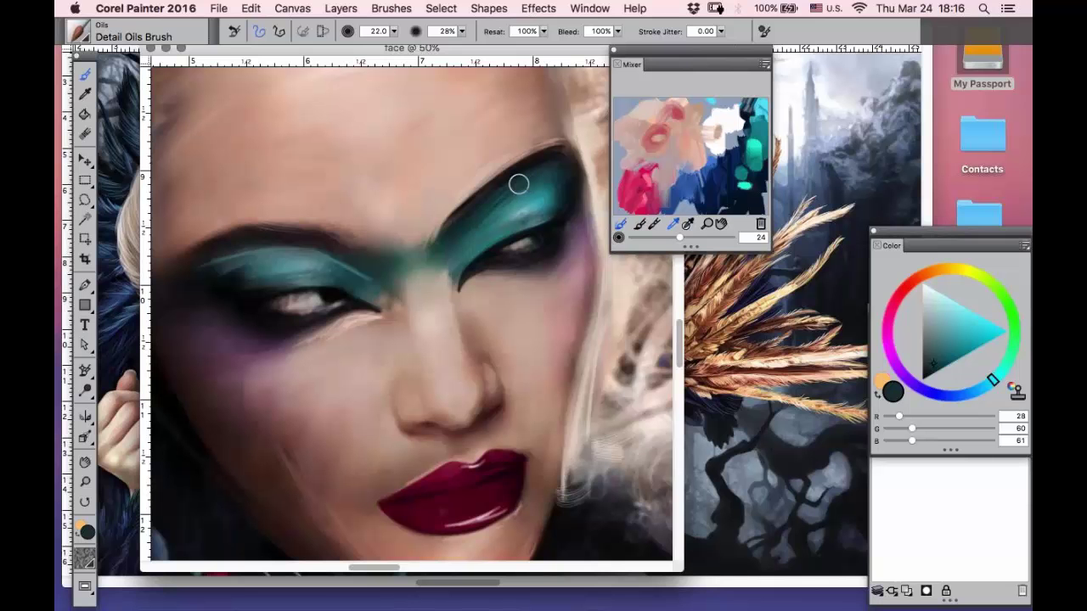
- Sample mid teal RGB 53, 118, 119 from the far eyelid and blend it along the lid's upper edge
key(d)
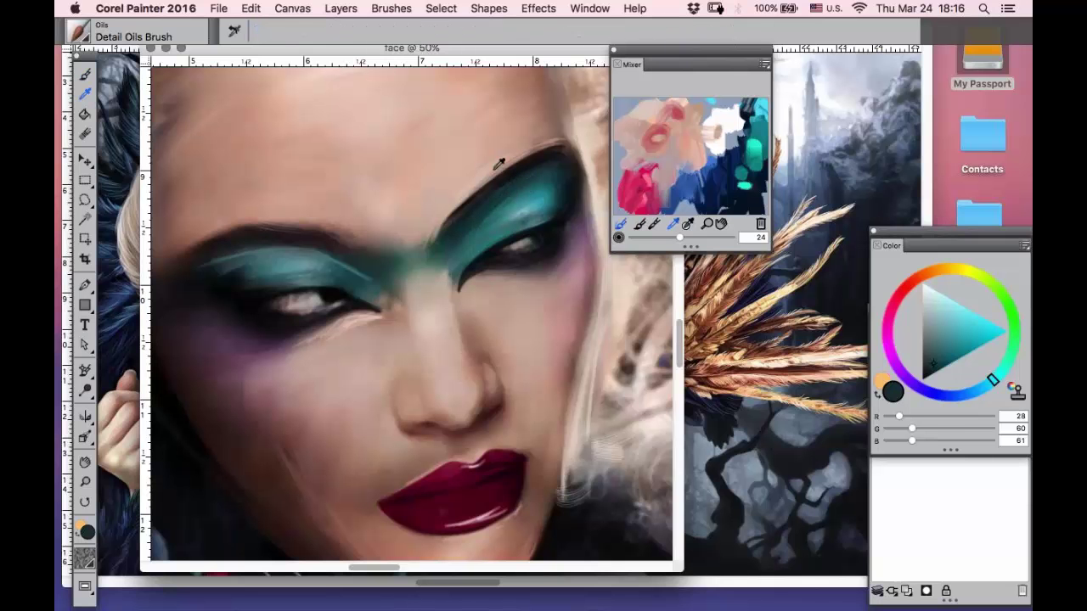
click(499, 212)
click(501, 210)
key(b)
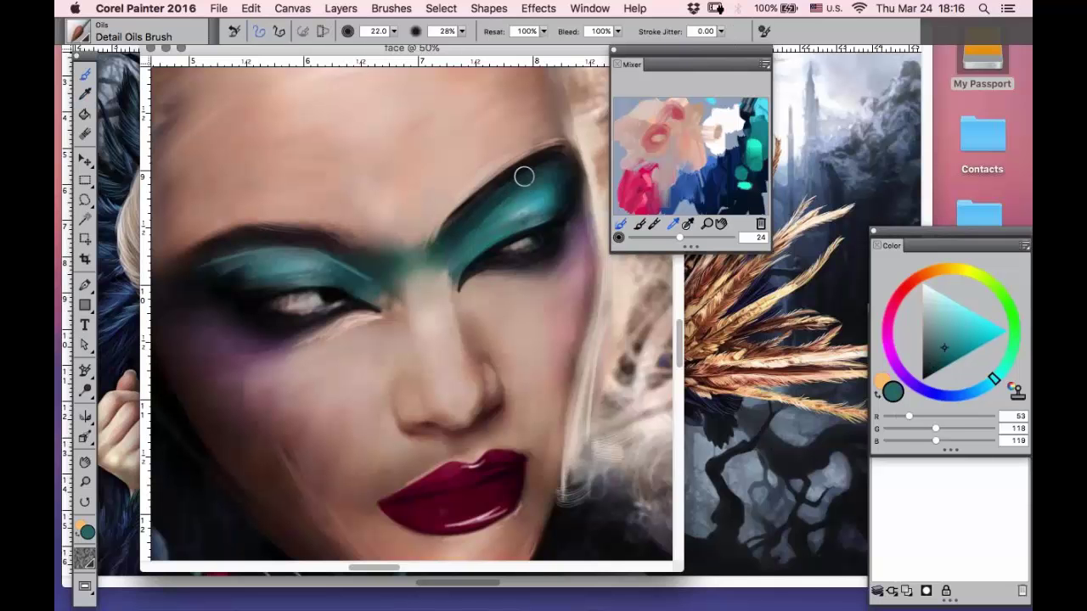
- Pick bright turquoise RGB 10, 255, 212 from the Mixer and paint vivid strokes across both upper eyelids
click(745, 186)
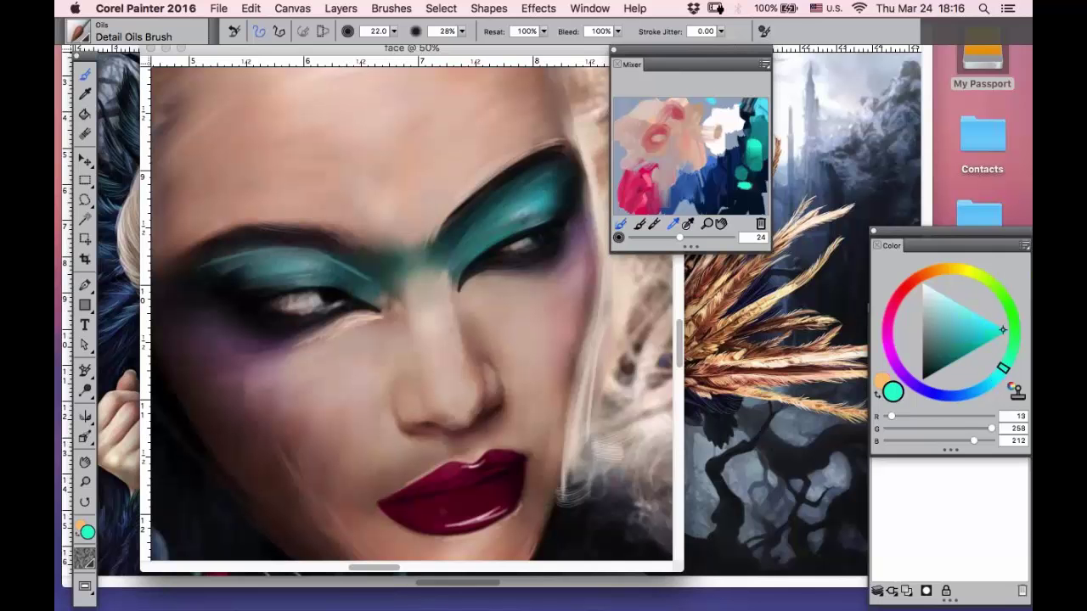
mouse_move(553, 174)
mouse_down()
mouse_move(520, 213)
mouse_move(563, 184)
mouse_move(490, 235)
mouse_move(566, 193)
mouse_move(524, 227)
mouse_move(558, 166)
mouse_move(508, 197)
mouse_up()
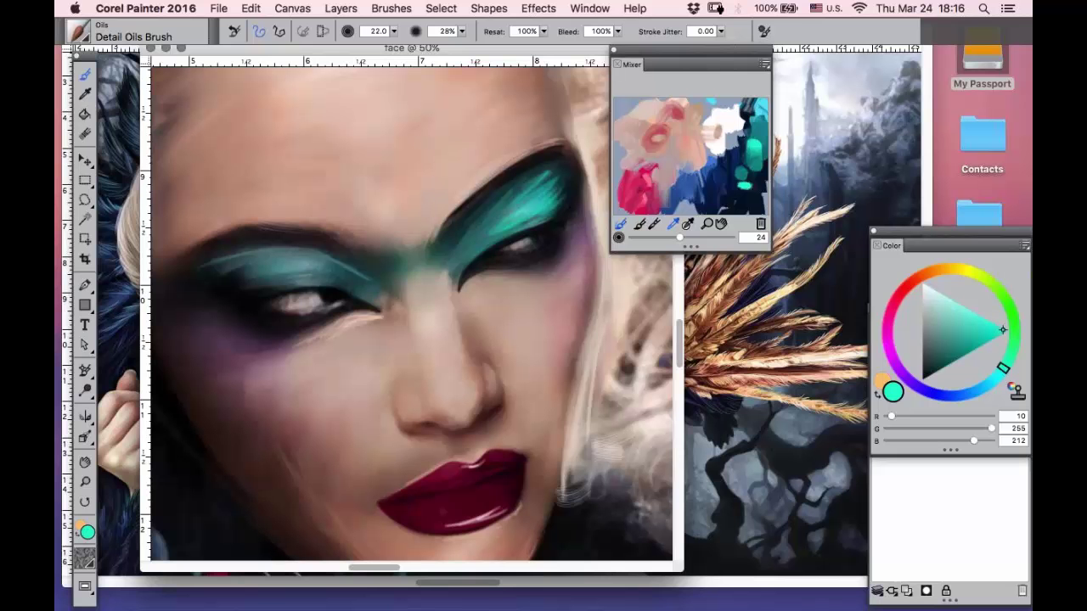
alt+click(372, 239)
mouse_move(327, 270)
mouse_down()
mouse_move(289, 282)
mouse_move(337, 277)
mouse_move(251, 293)
mouse_move(324, 274)
mouse_move(247, 284)
mouse_move(237, 277)
mouse_move(306, 267)
mouse_move(233, 272)
mouse_move(316, 257)
mouse_move(213, 266)
mouse_move(277, 232)
mouse_up()
- Shade the near lid's outer corner with sampled near-black RGB 4, 14, 15 and line the eye with navy RGB 2, 23, 43 from the Mixer
click(86, 94)
click(236, 287)
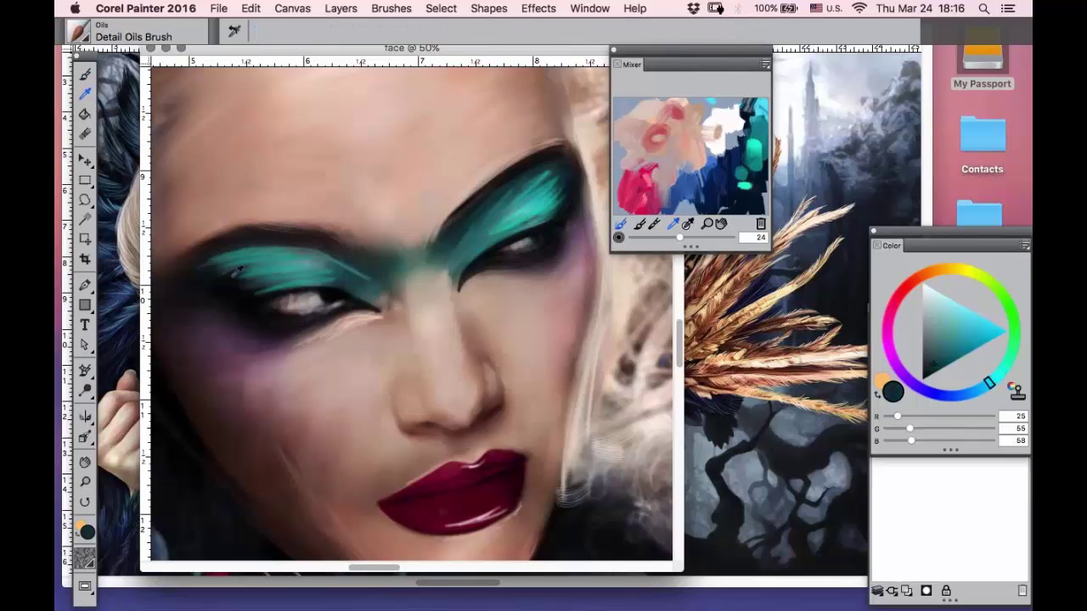
click(86, 75)
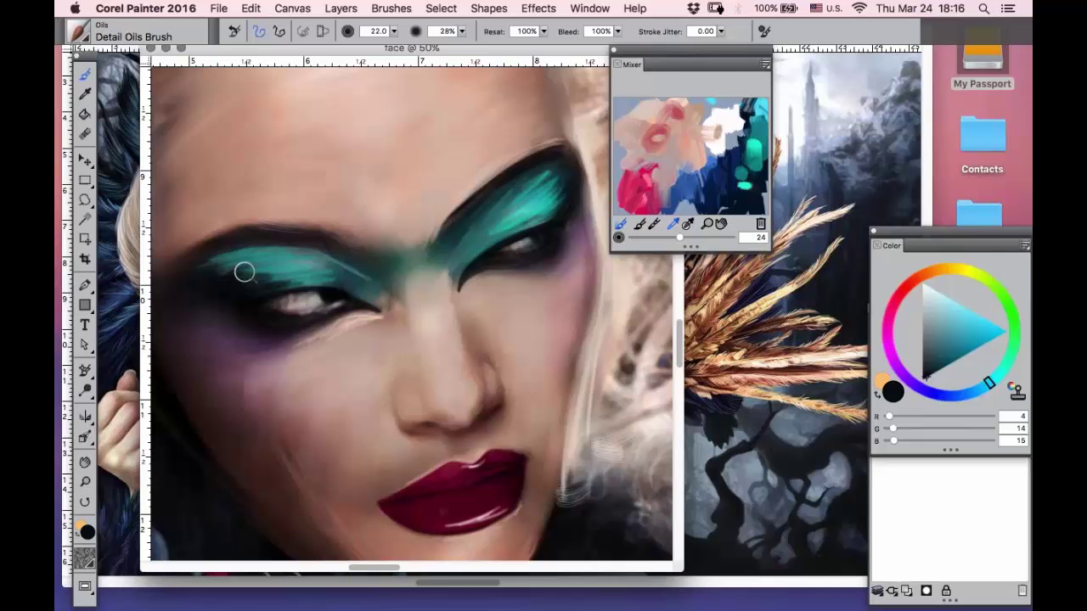
mouse_move(234, 258)
mouse_down()
mouse_move(178, 280)
mouse_move(185, 272)
mouse_up()
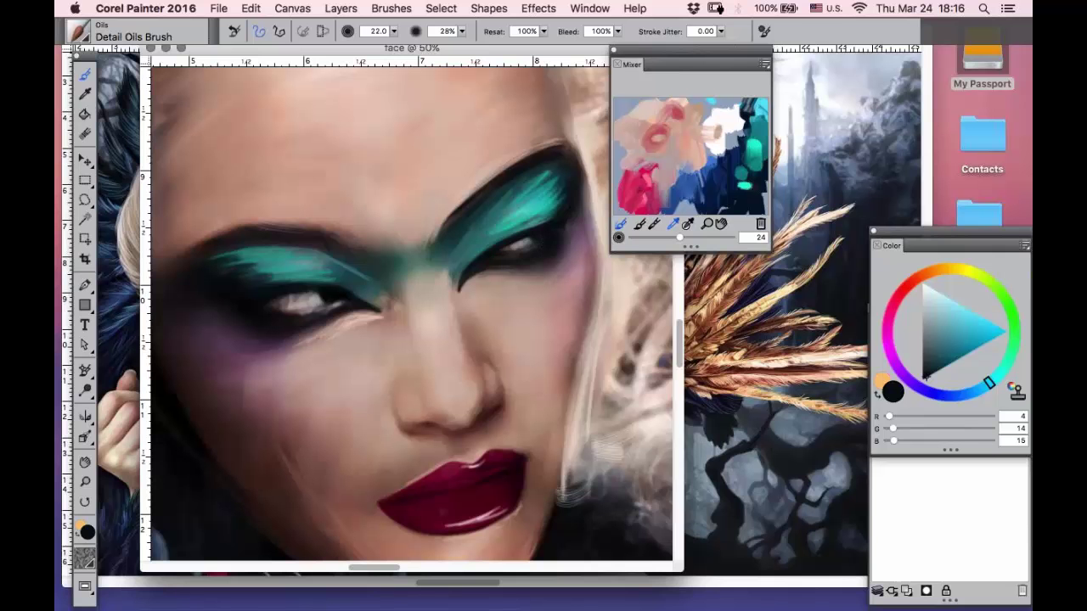
click(747, 119)
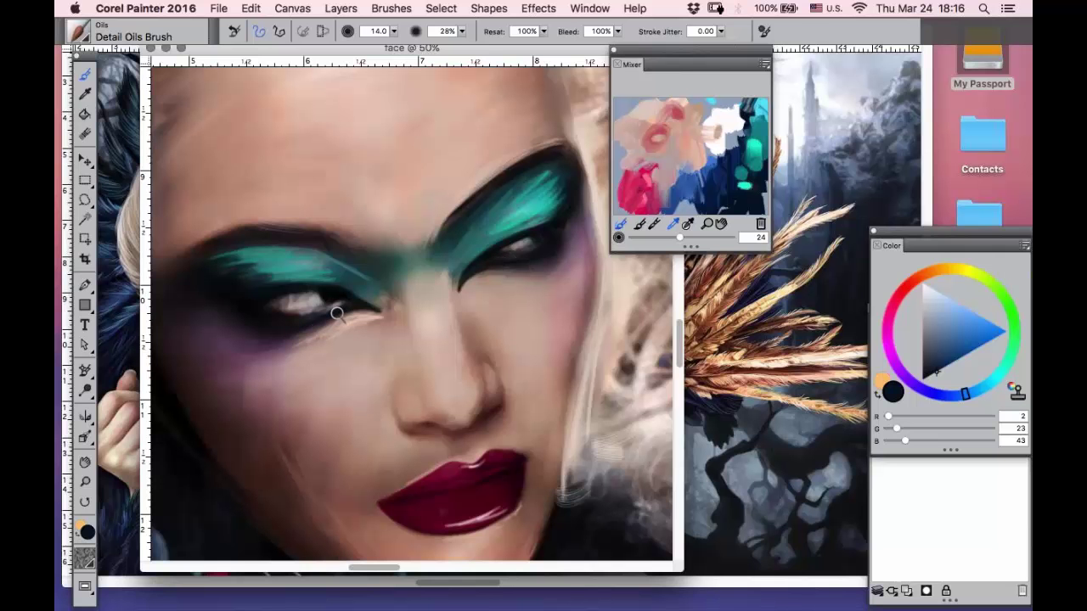
- Darken the far eyebrow with sampled near-black RGB 22, 18, 22 and the near eyebrow with sampled RGB 30, 29, 30
click(88, 95)
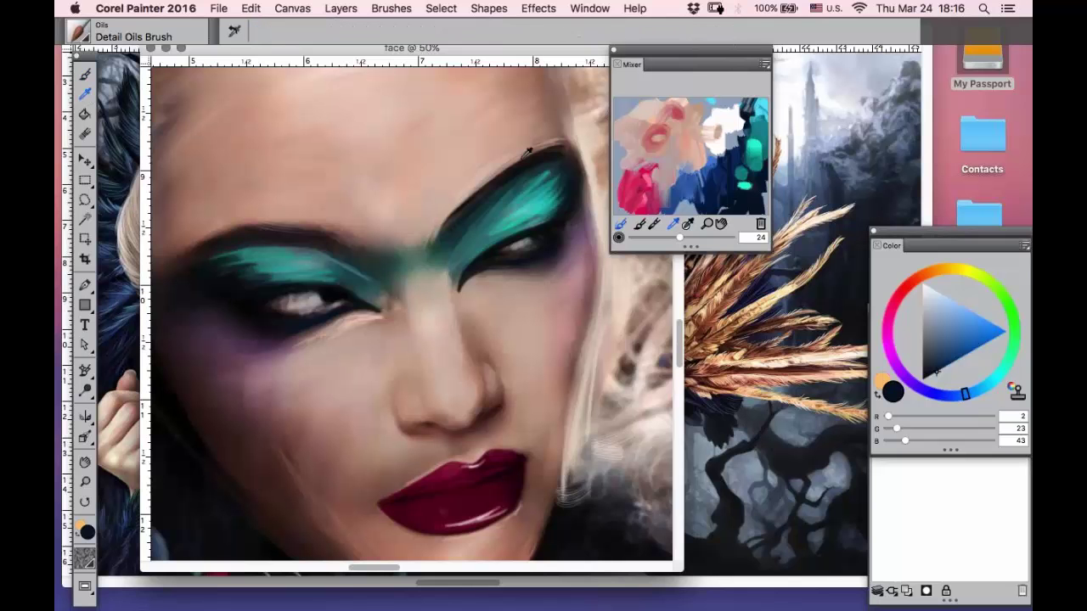
click(83, 79)
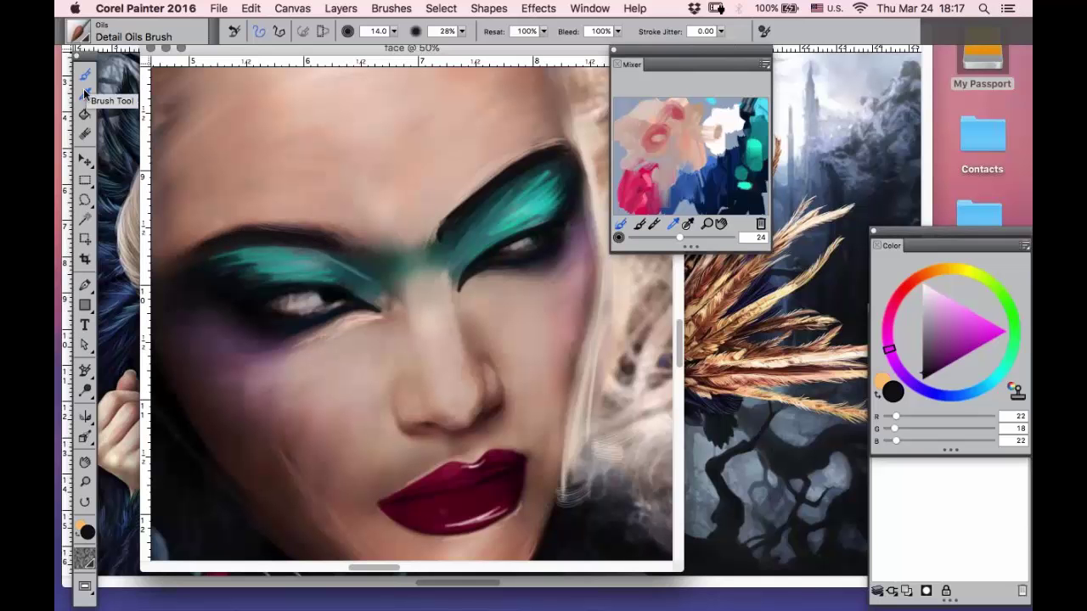
click(85, 94)
click(270, 227)
click(85, 75)
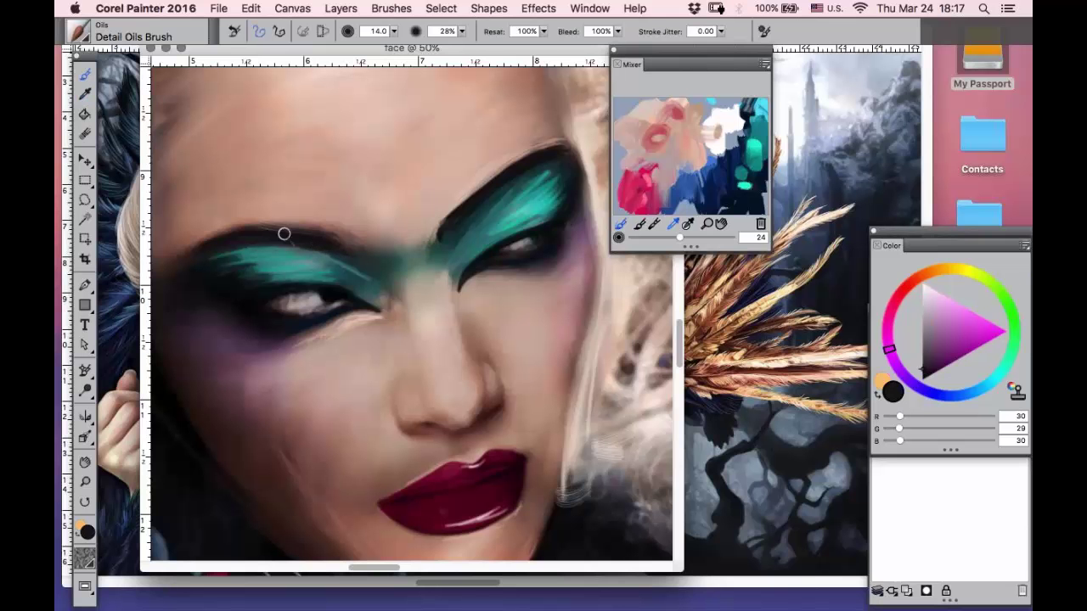
- Sample dark teal RGB 30, 63, 63 at the far lid's inner end and blend it along the brow's lower edge
click(85, 93)
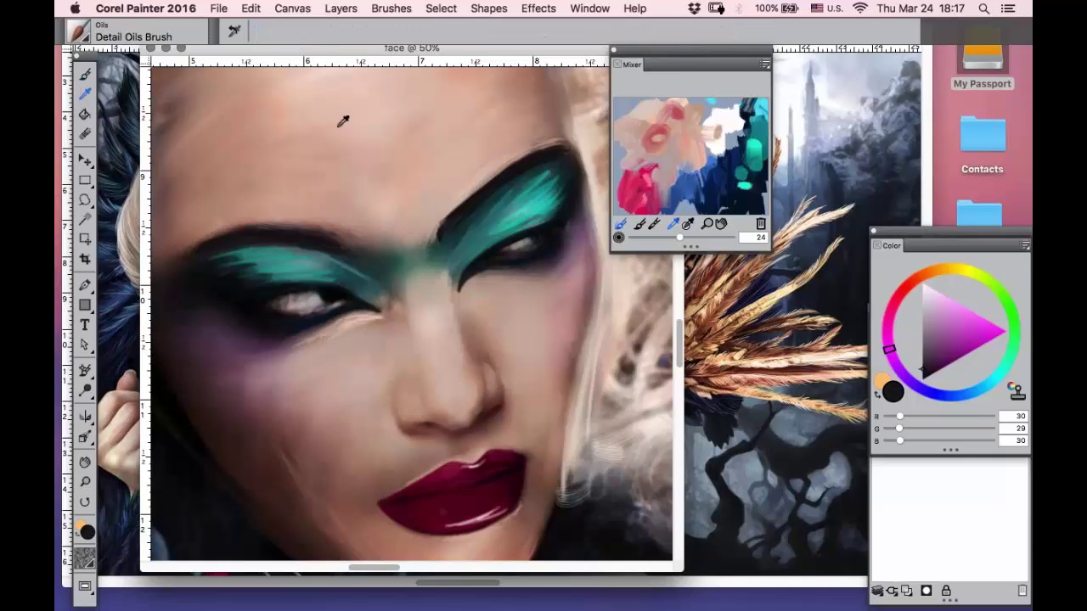
click(458, 229)
key(b)
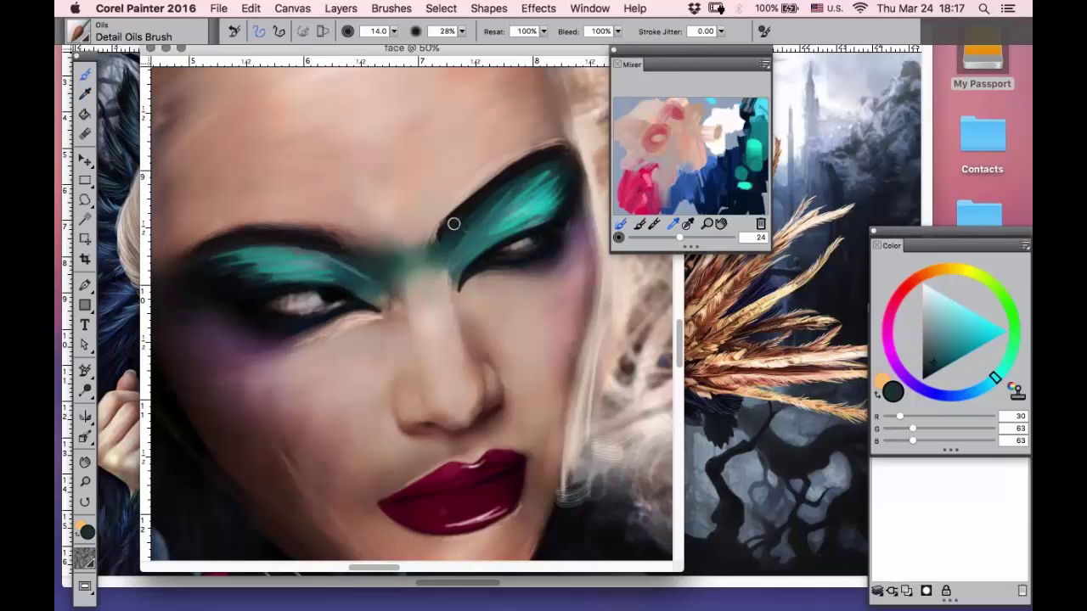
- Pick turquoise RGB 10, 255, 212 from the Mixer again and add fine bright streaks to the far and near eyelids
click(760, 148)
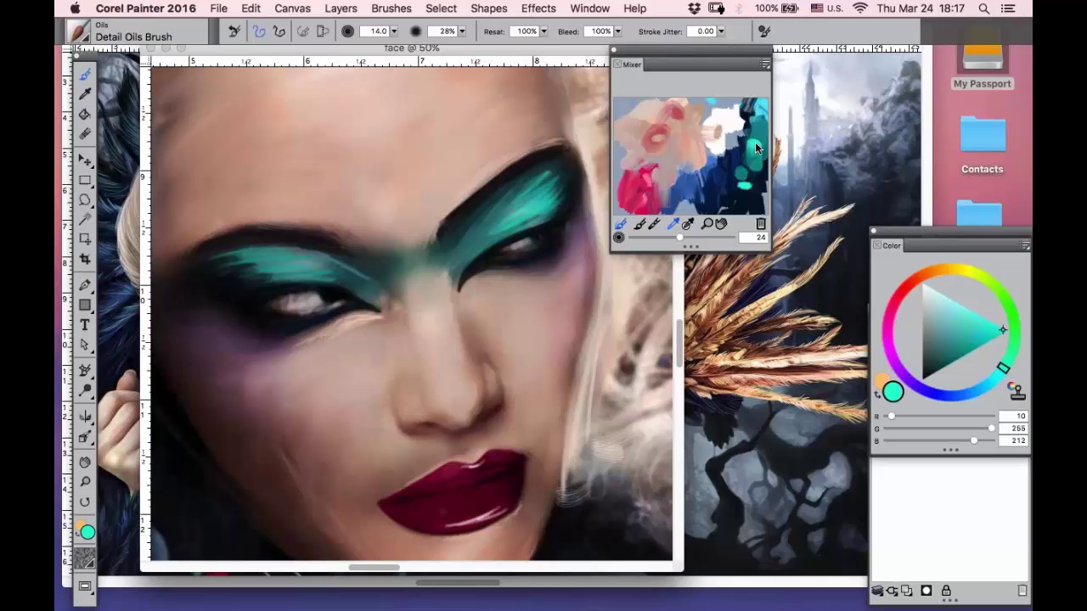
mouse_move(560, 163)
mouse_down()
mouse_move(509, 204)
mouse_move(564, 161)
mouse_move(521, 204)
mouse_move(566, 175)
mouse_move(504, 226)
mouse_up()
mouse_move(557, 192)
mouse_down()
mouse_move(505, 232)
mouse_move(569, 195)
mouse_move(546, 217)
mouse_up()
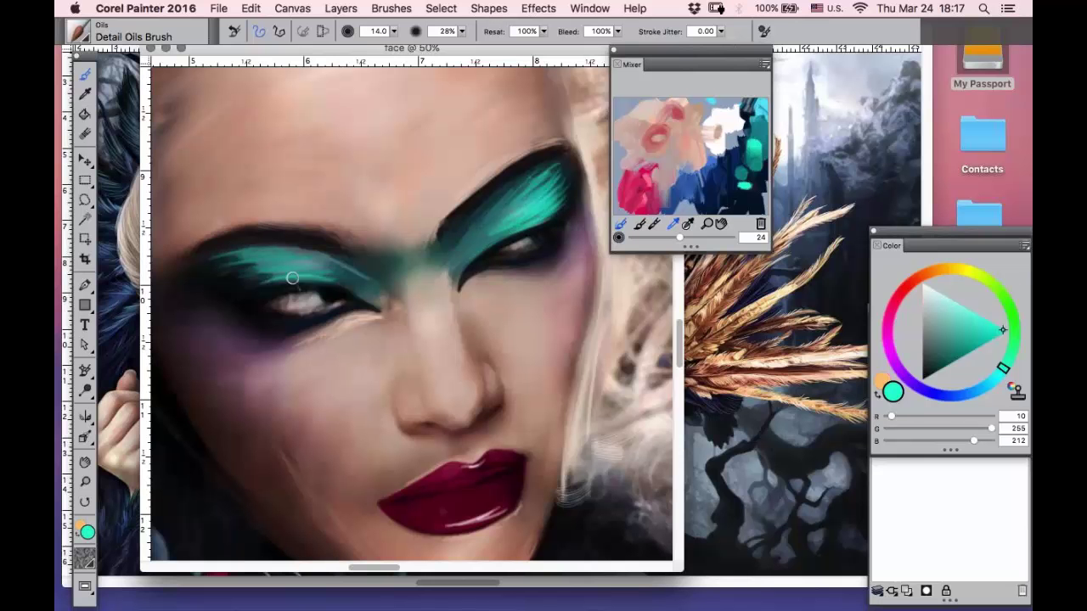
drag(292, 277, 270, 282)
mouse_move(317, 270)
mouse_down()
mouse_move(247, 278)
mouse_move(318, 265)
mouse_move(241, 268)
mouse_move(308, 258)
mouse_move(238, 258)
mouse_move(290, 250)
mouse_move(220, 258)
mouse_move(289, 248)
mouse_move(199, 257)
mouse_up()
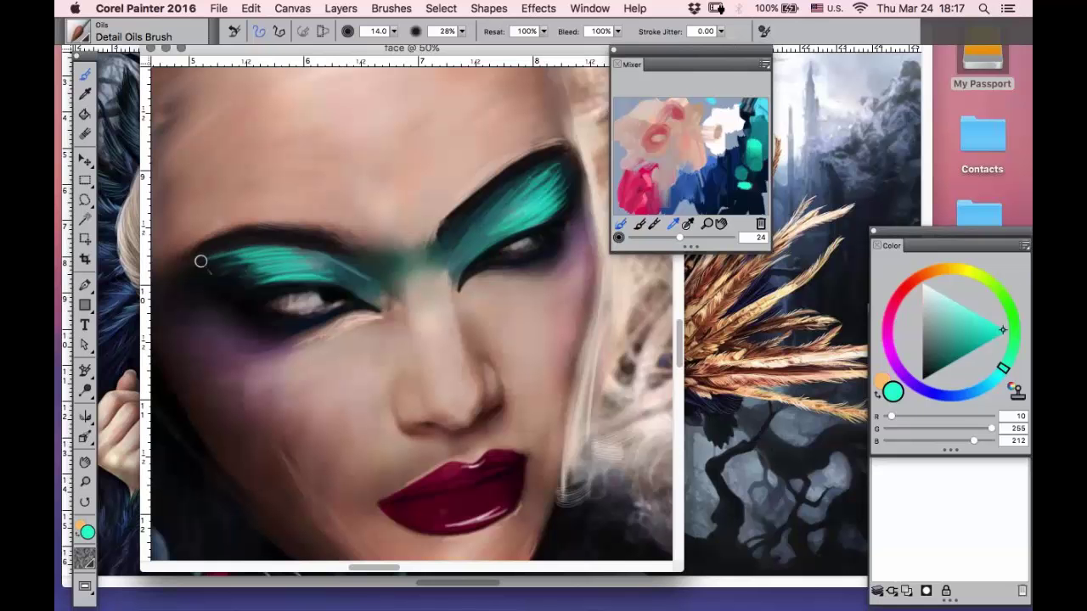
- Sample near-black RGB 29, 24, 26 and paint both eyebrows darker and sharper from their inner ends outward
click(85, 94)
click(428, 172)
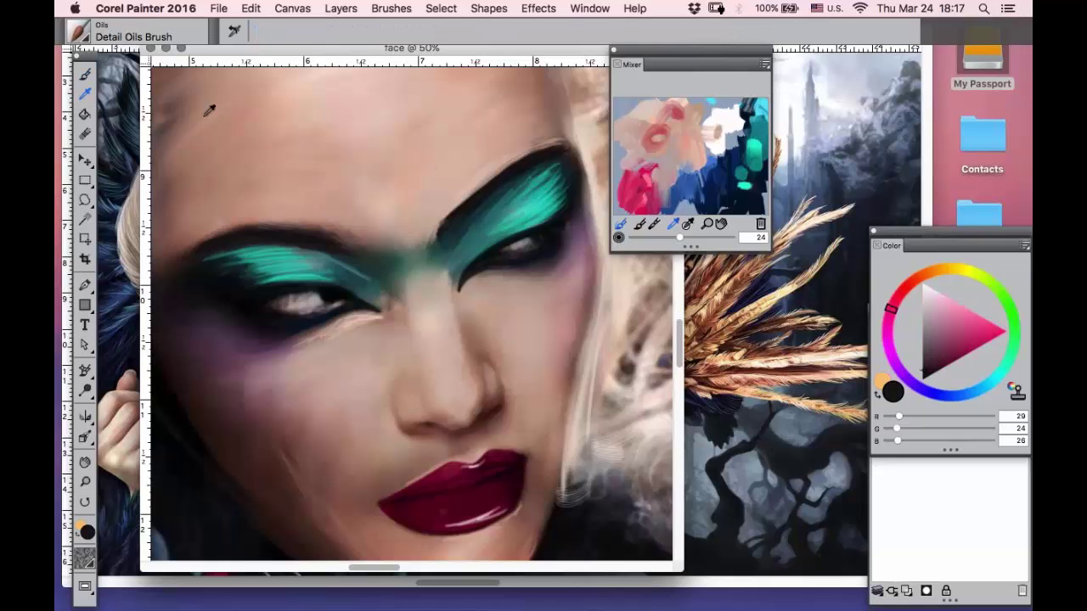
key(b)
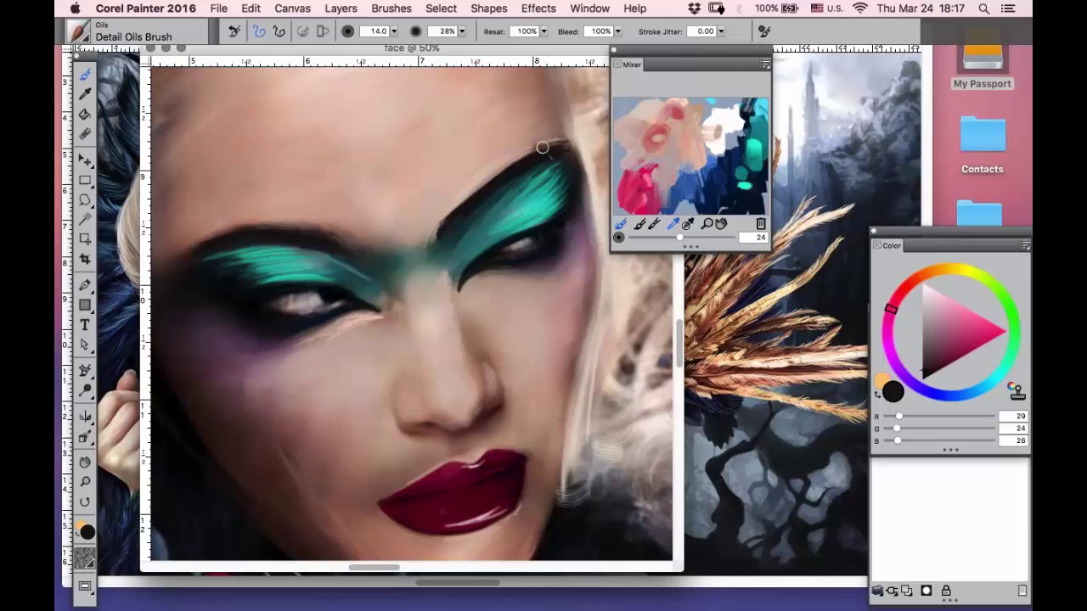
drag(526, 150, 436, 223)
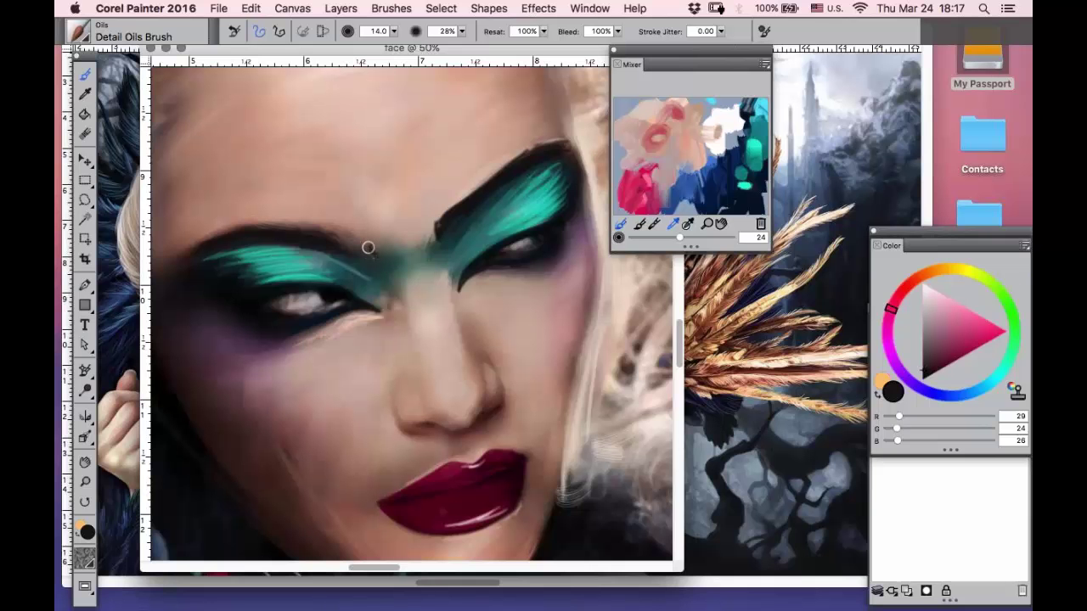
drag(368, 247, 299, 249)
drag(371, 255, 322, 235)
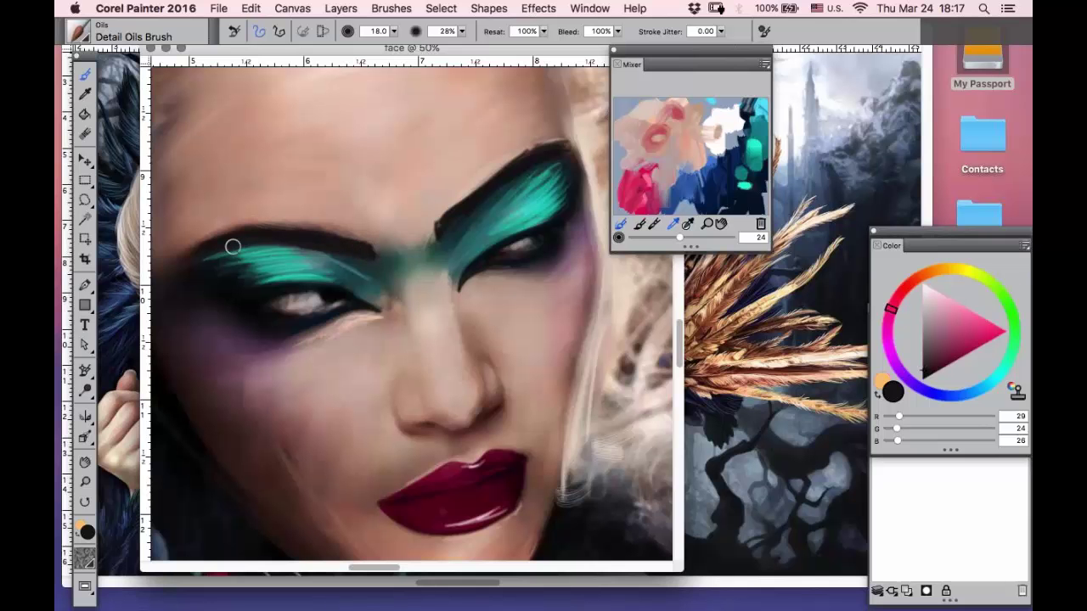
mouse_move(232, 246)
mouse_down()
mouse_move(201, 251)
mouse_move(217, 242)
mouse_move(169, 274)
mouse_move(213, 247)
mouse_move(273, 236)
mouse_move(219, 241)
mouse_move(358, 254)
mouse_move(280, 233)
mouse_up()
- Sample skin tone RGB 196, 151, 134 above the near brow and clean up the upper edges of both eyebrows
key(d)
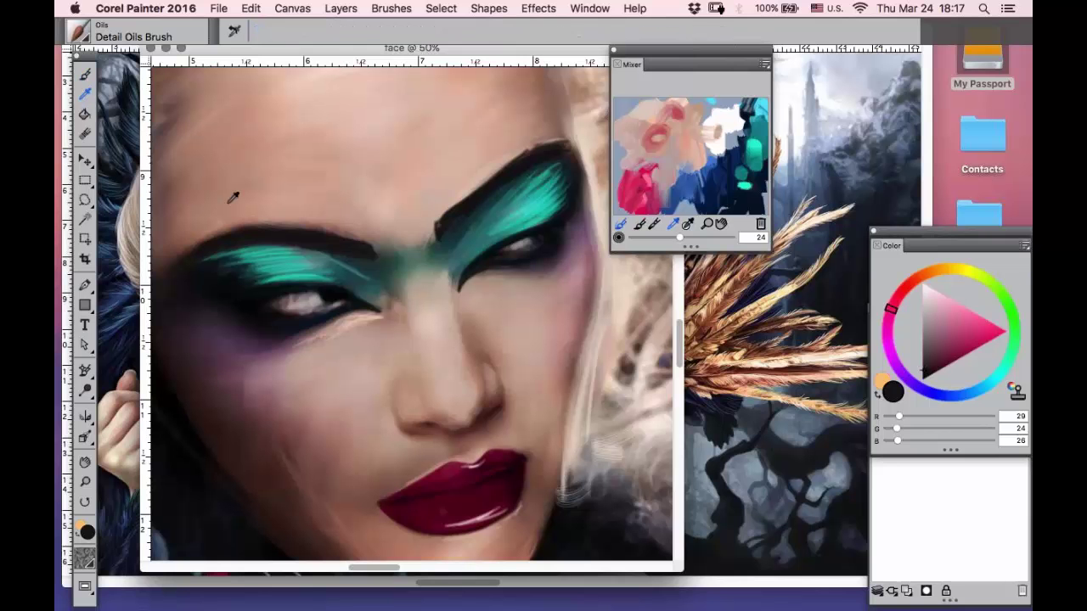
click(230, 201)
click(87, 77)
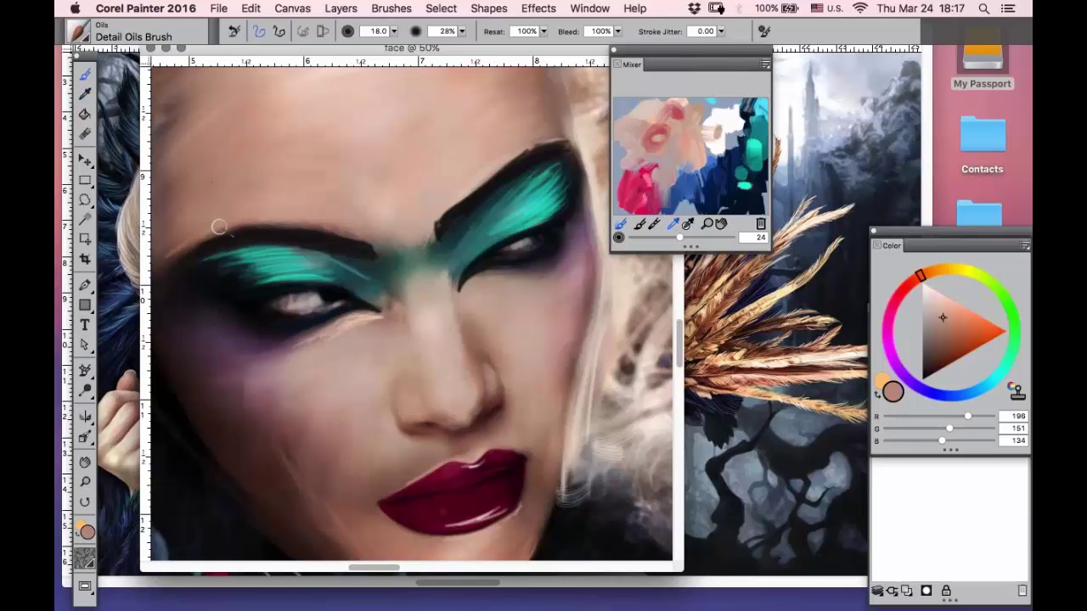
mouse_move(209, 236)
mouse_down()
mouse_move(319, 223)
mouse_move(253, 220)
mouse_up()
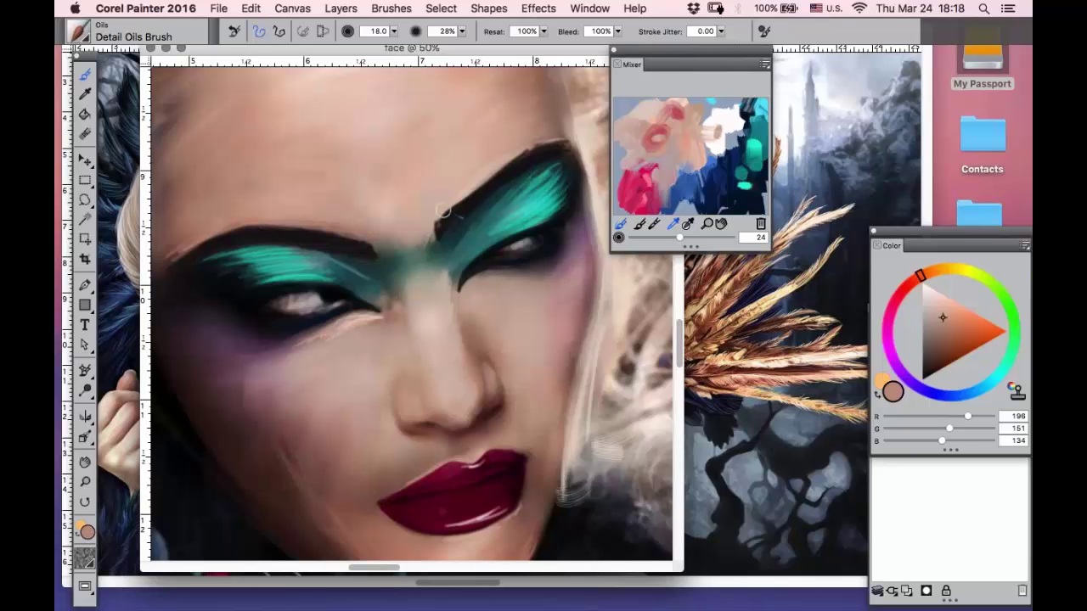
drag(443, 210, 499, 163)
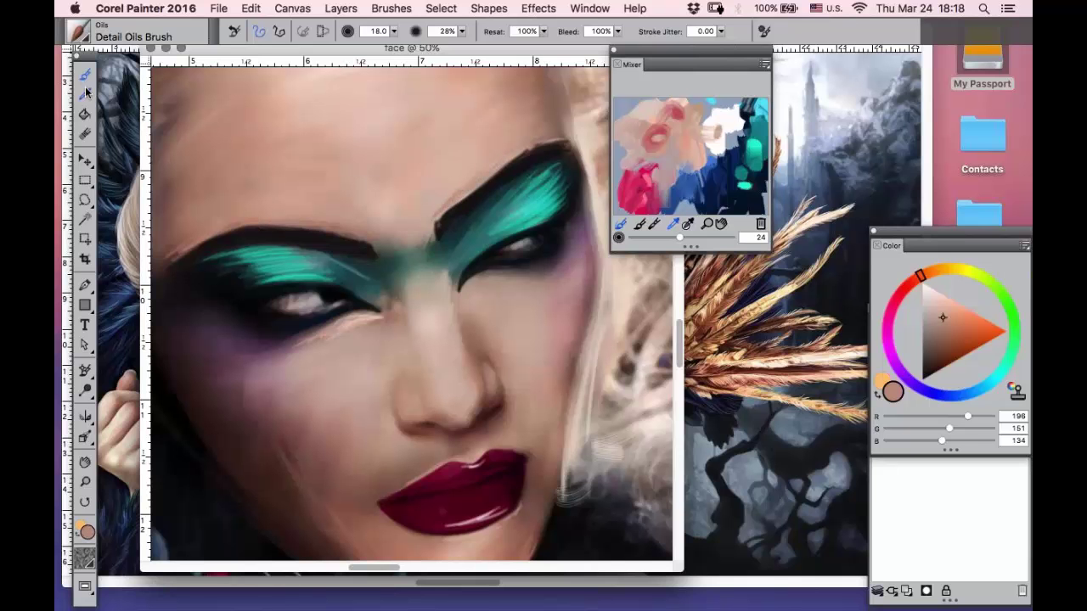
- Sample light skin tone RGB 225, 189, 174 and paint fine highlight strokes along the upper edges of both eyebrows
click(85, 93)
click(468, 127)
click(85, 75)
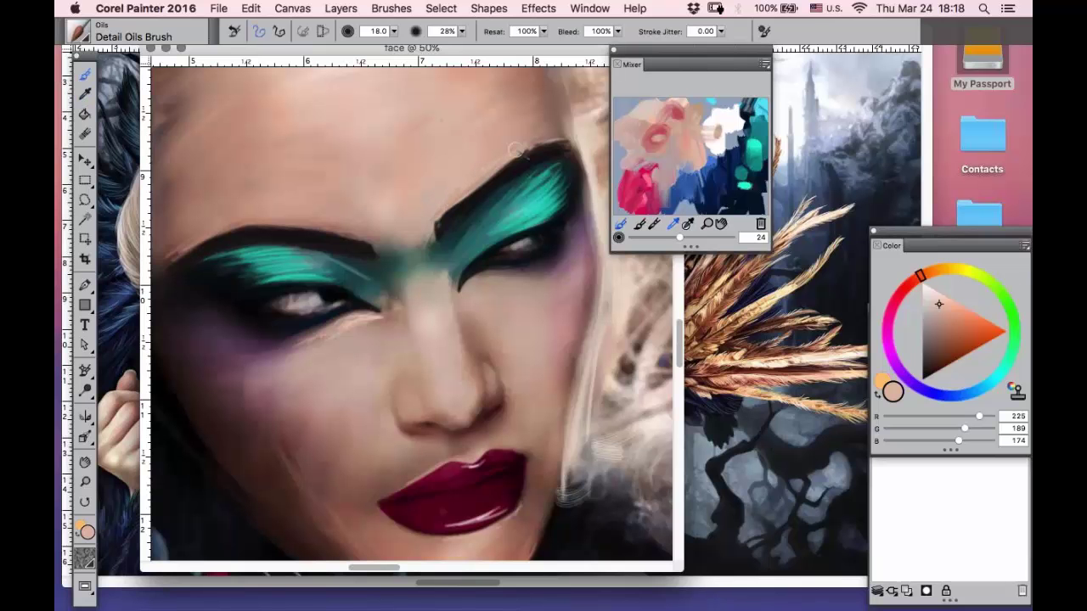
mouse_move(516, 150)
mouse_down()
mouse_move(552, 134)
mouse_move(522, 136)
mouse_up()
drag(324, 234, 215, 232)
drag(282, 223, 206, 227)
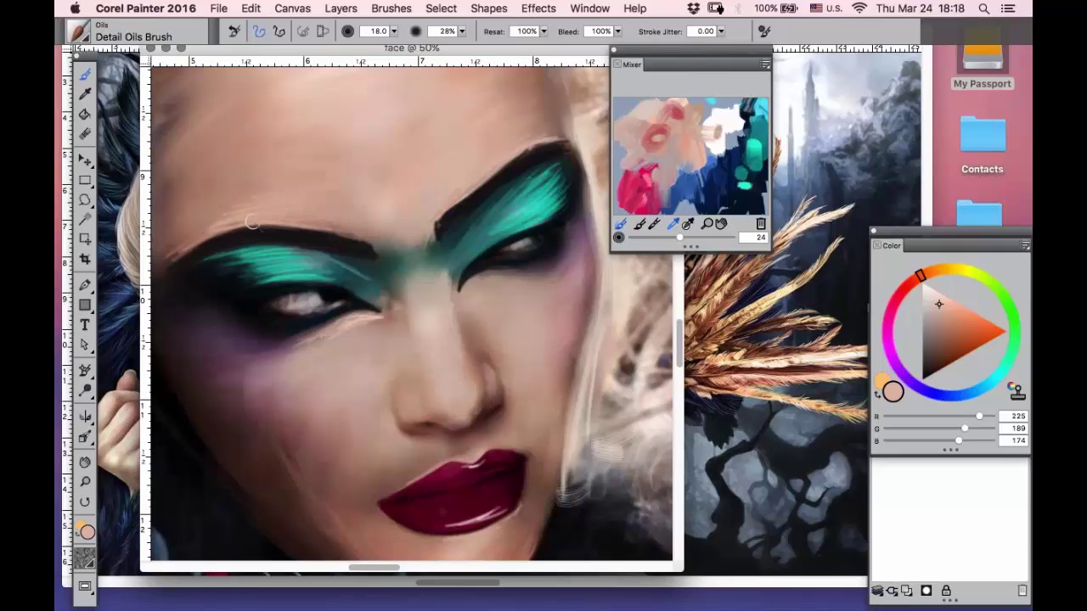
- Sample near-black RGB 23, 19, 23 from the far brow's inner end and sharpen the brow's lower edge
click(85, 465)
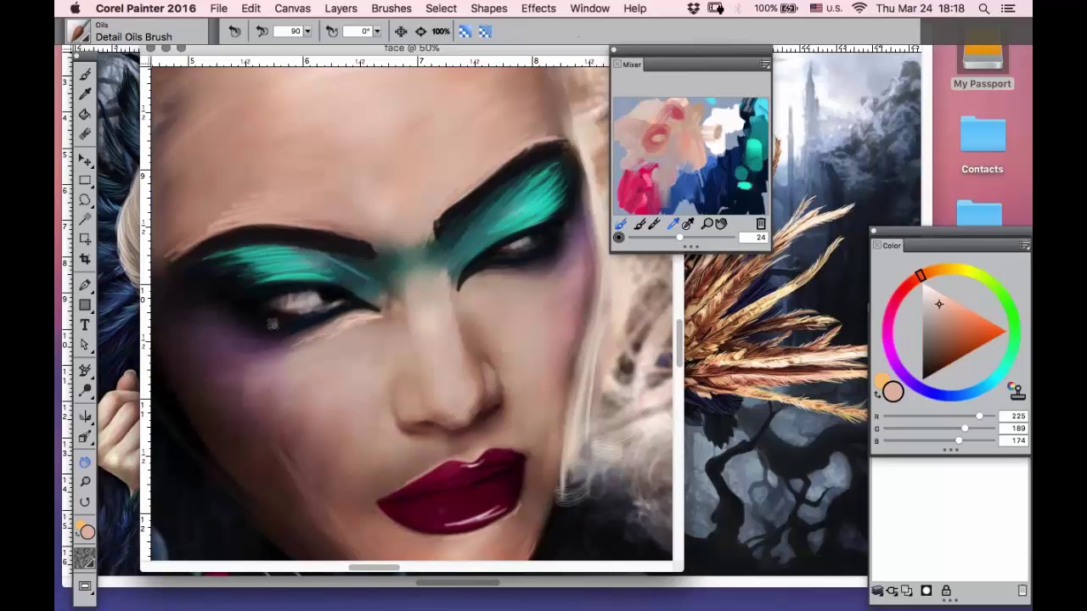
drag(226, 226, 175, 142)
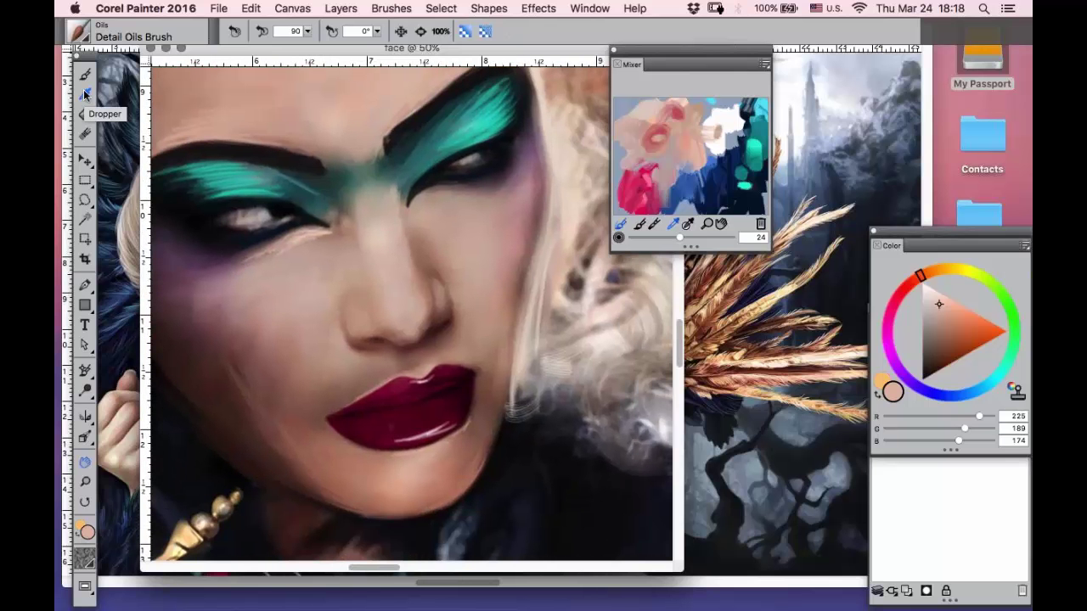
click(83, 92)
click(378, 119)
click(85, 74)
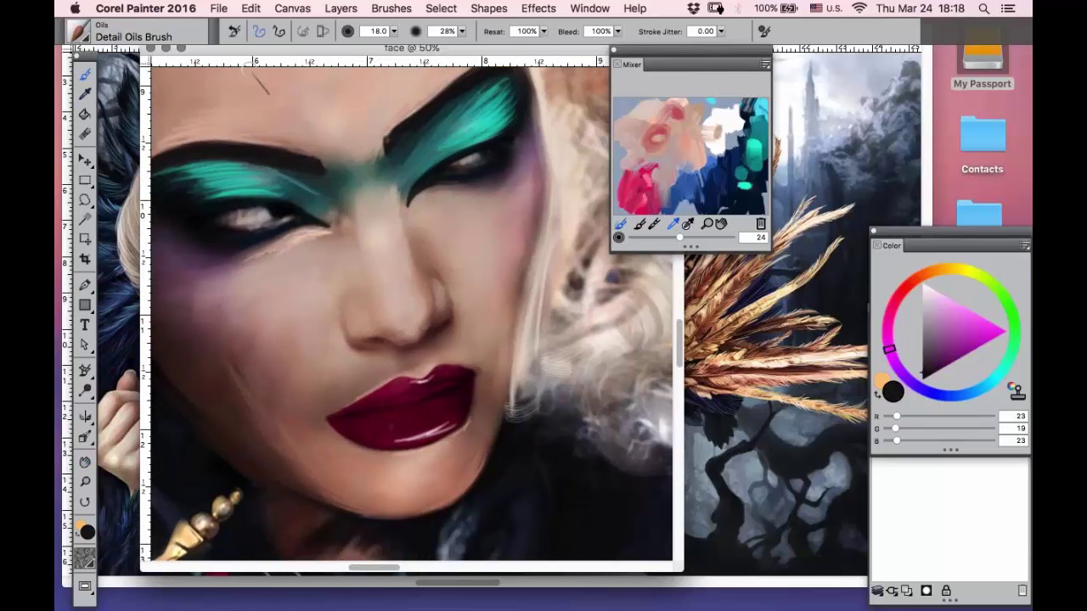
drag(439, 98, 394, 131)
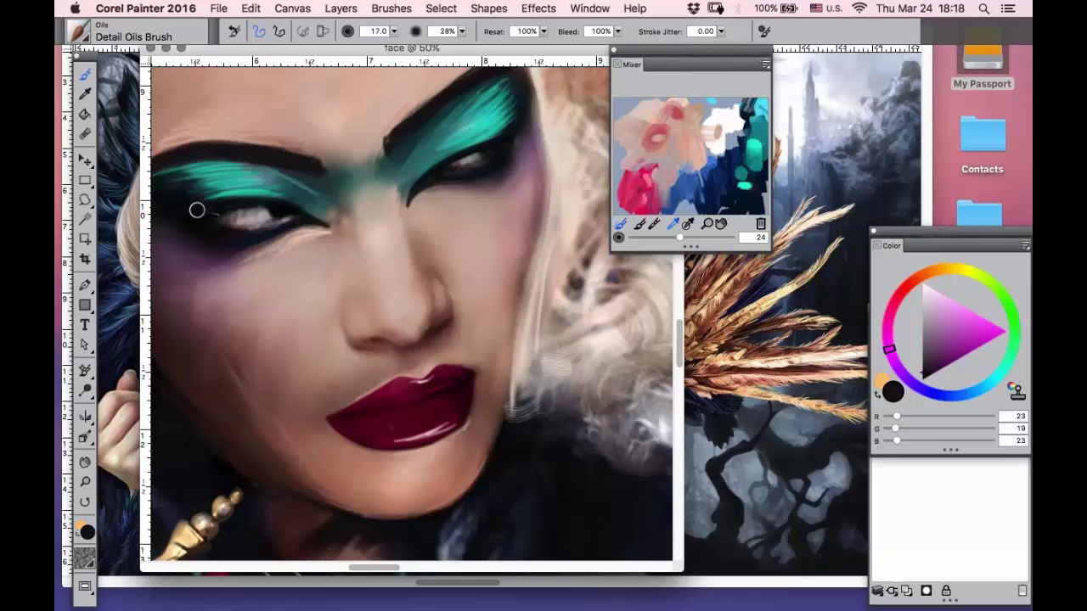
- Reduce the brush size to 15, pick turquoise RGB 10, 255, 212 and add fine streaks to the far and near eyelids
key(bracketleft)
alt+click(515, 118)
mouse_move(486, 102)
mouse_down()
mouse_move(498, 78)
mouse_move(513, 100)
mouse_move(463, 142)
mouse_move(501, 126)
mouse_up()
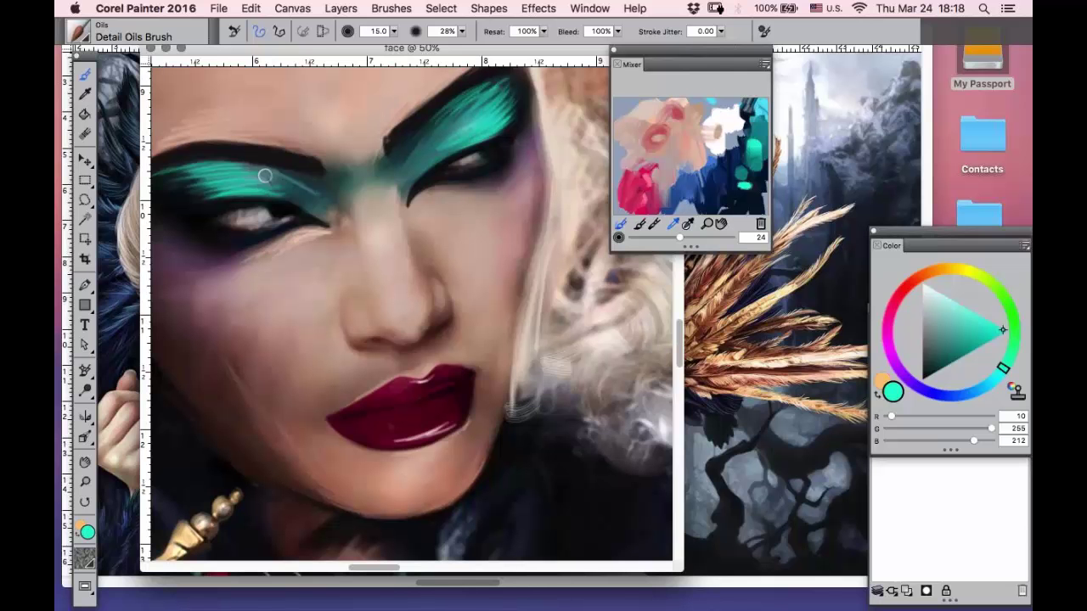
mouse_move(184, 170)
mouse_down()
mouse_move(235, 165)
mouse_move(172, 169)
mouse_up()
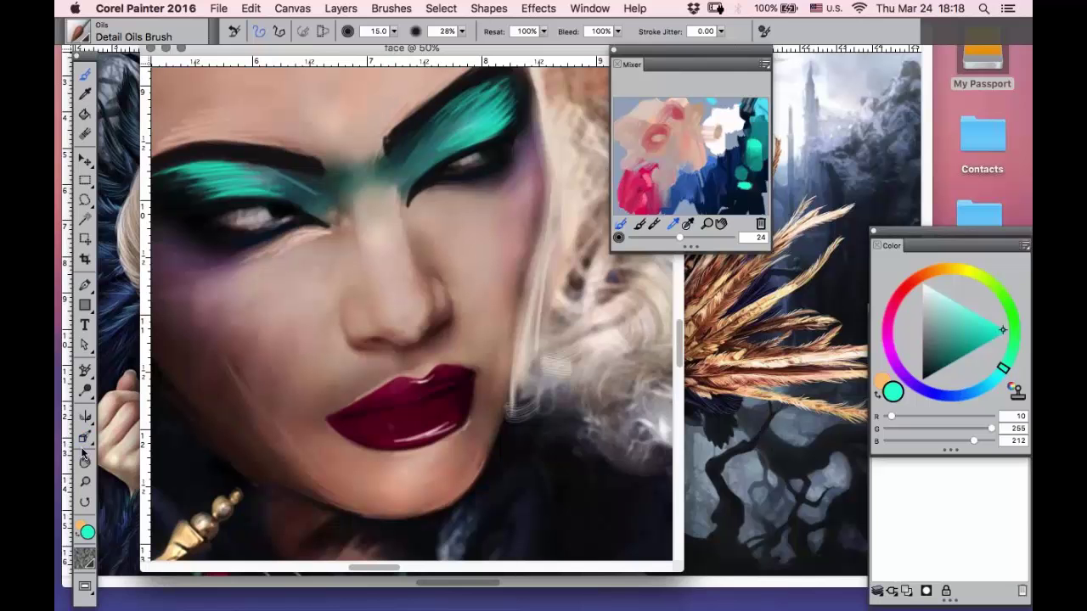
- Sample dark purples RGB 74, 56, 74 and RGB 43, 31, 43 and shade around the near eye's outer corner
click(85, 462)
drag(244, 273, 310, 301)
key(d)
click(183, 192)
click(85, 74)
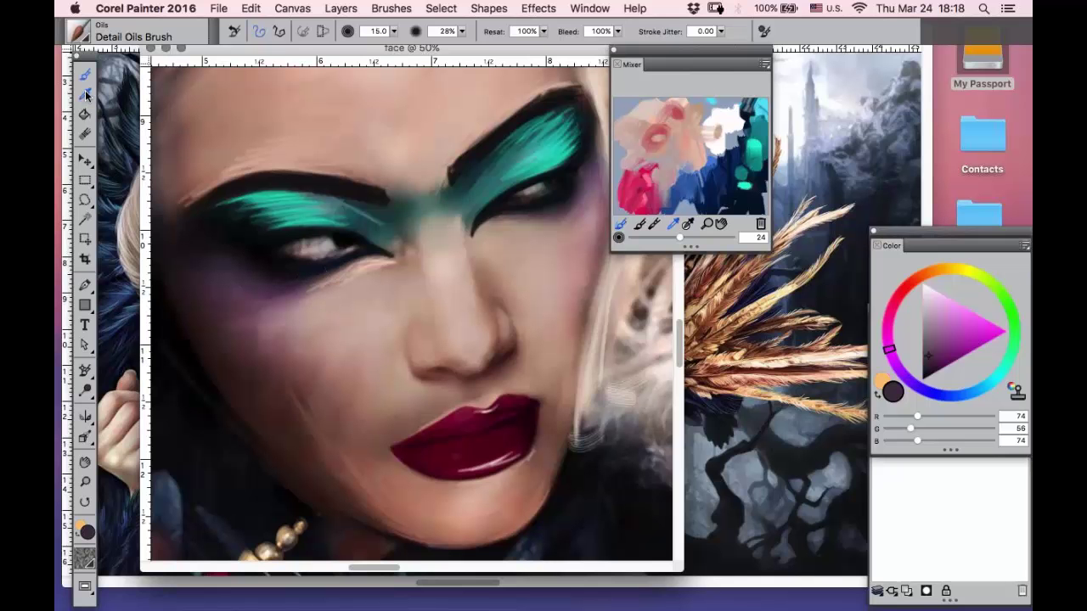
click(85, 94)
click(207, 256)
click(202, 258)
click(85, 75)
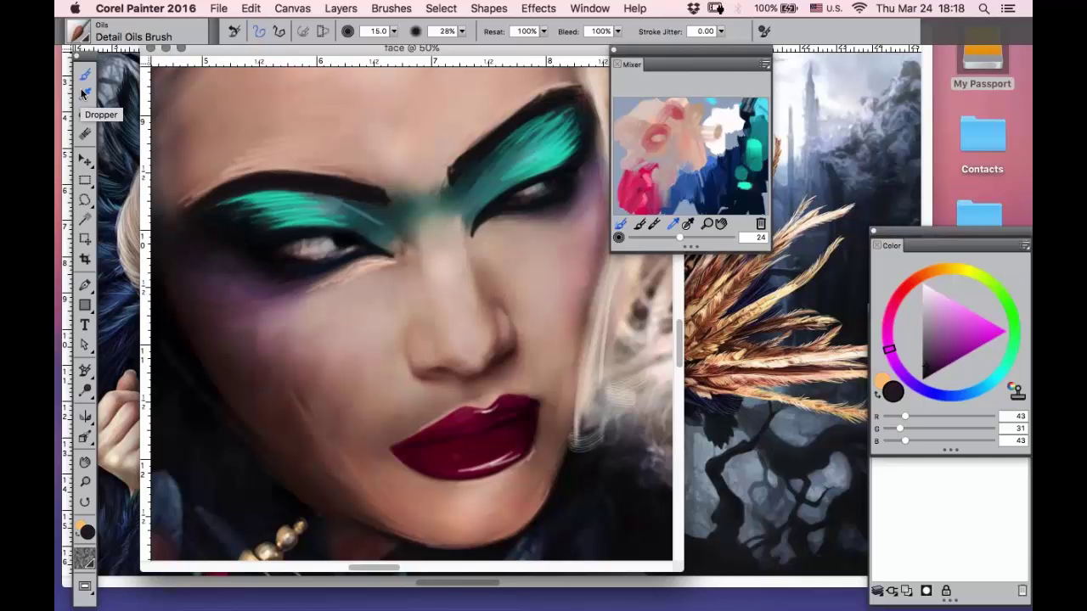
- Sample muted purple RGB 87, 62, 79 and soften the shadow below the near eye's outer corner
click(86, 95)
click(228, 288)
click(85, 75)
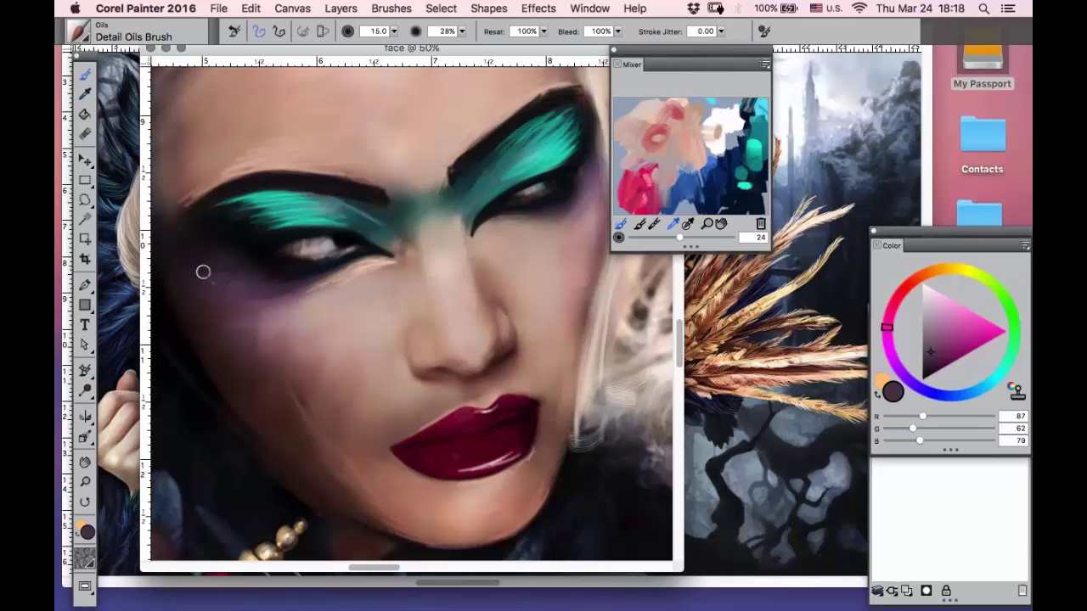
- Stroke blue RGB 77, 141, 227 from the Mixer under the near eye and blend it with sampled purple RGB 81, 59, 78
click(723, 121)
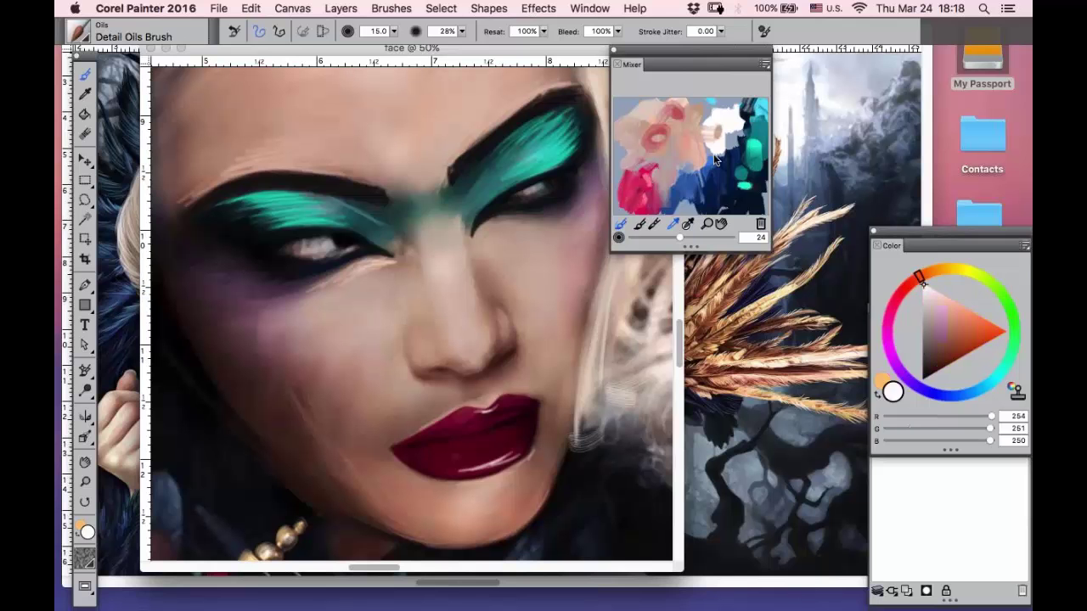
click(712, 167)
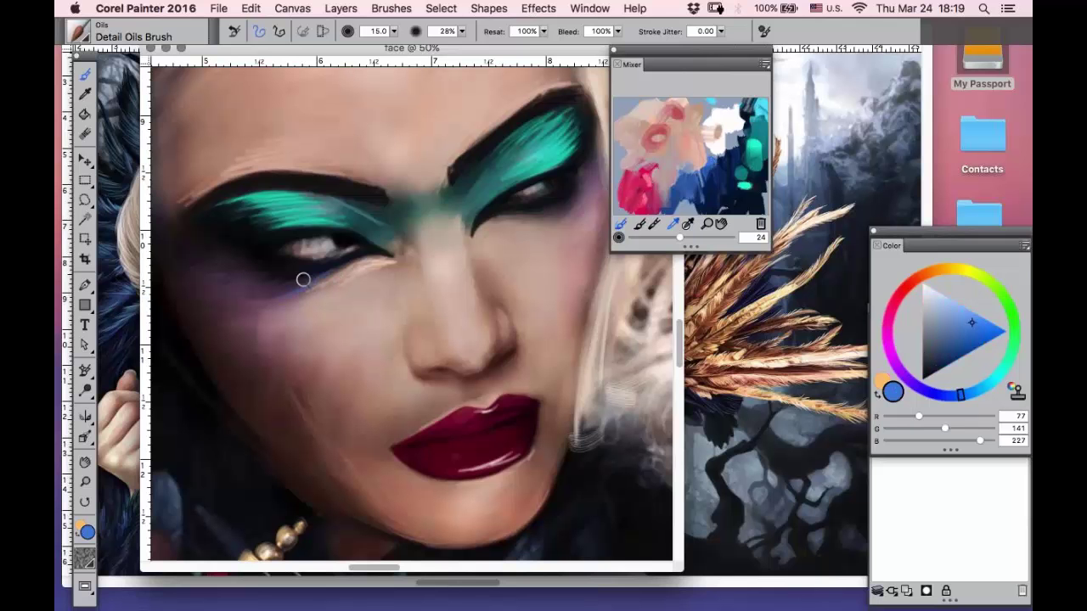
drag(303, 280, 267, 296)
click(85, 94)
click(257, 280)
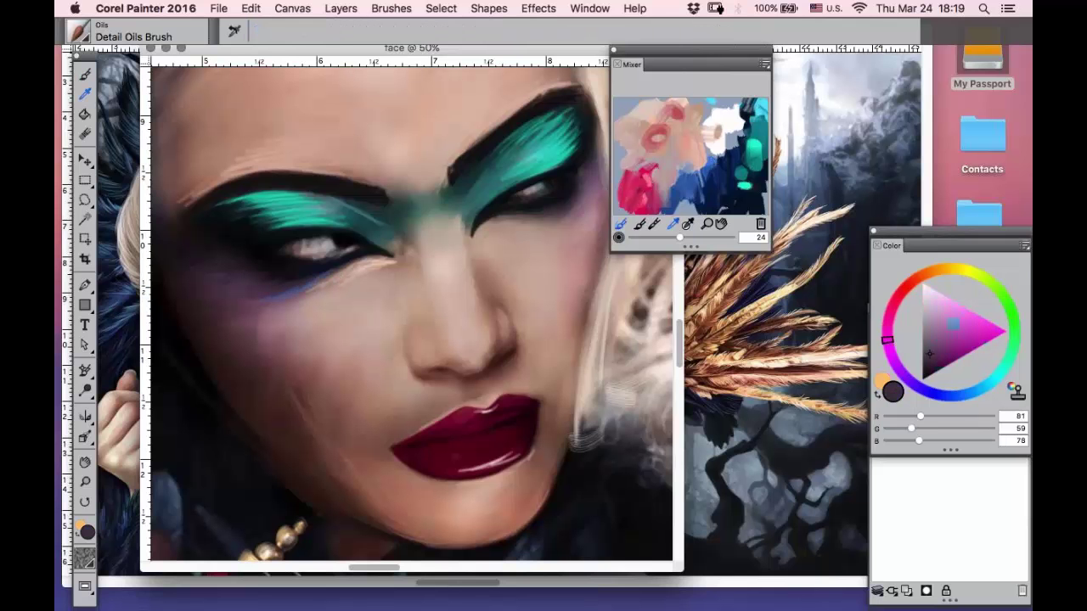
click(84, 74)
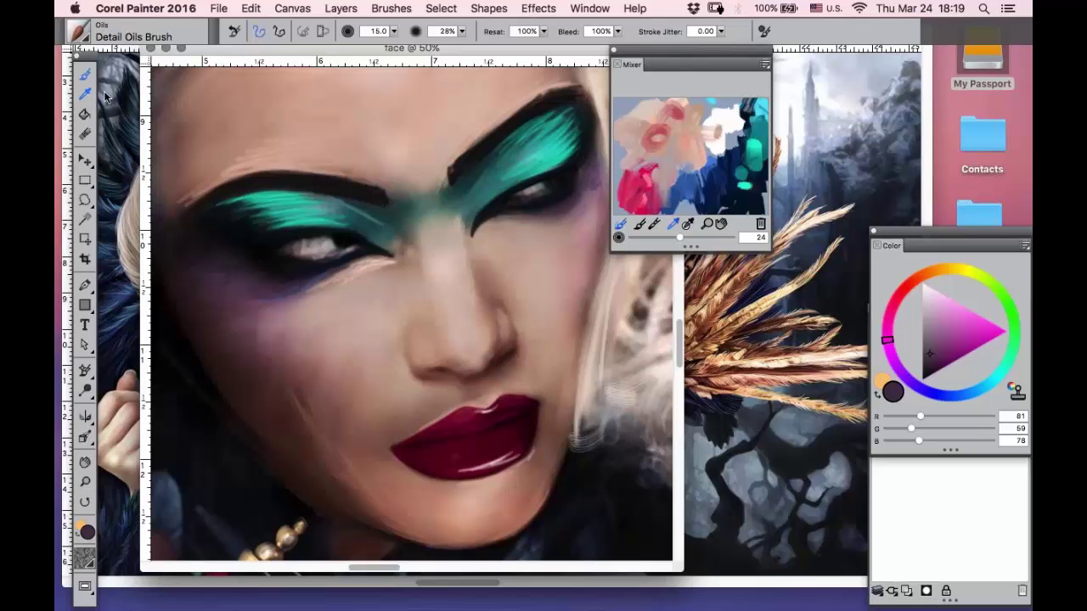
- Sample dark navy RGB 6, 20, 35 from the near brow and darken the near eye's lower lash line
click(85, 95)
click(378, 197)
click(374, 196)
click(85, 74)
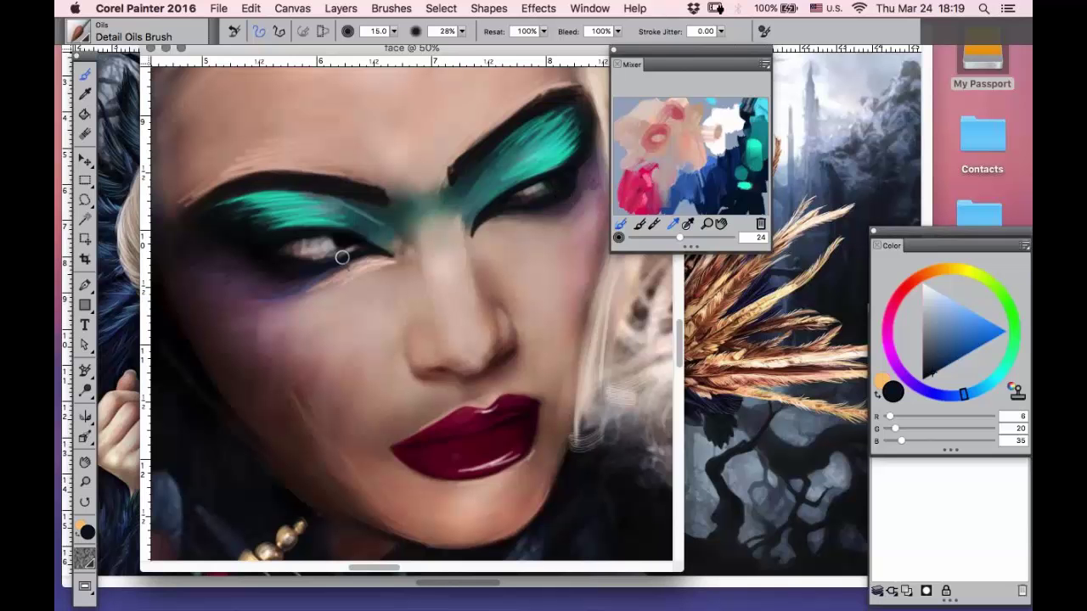
- Sample muted skin tone RGB 148, 109, 111 and paint along the far cheek's outer edge down to the jaw
click(85, 462)
drag(336, 290, 281, 332)
alt+click(453, 255)
click(413, 232)
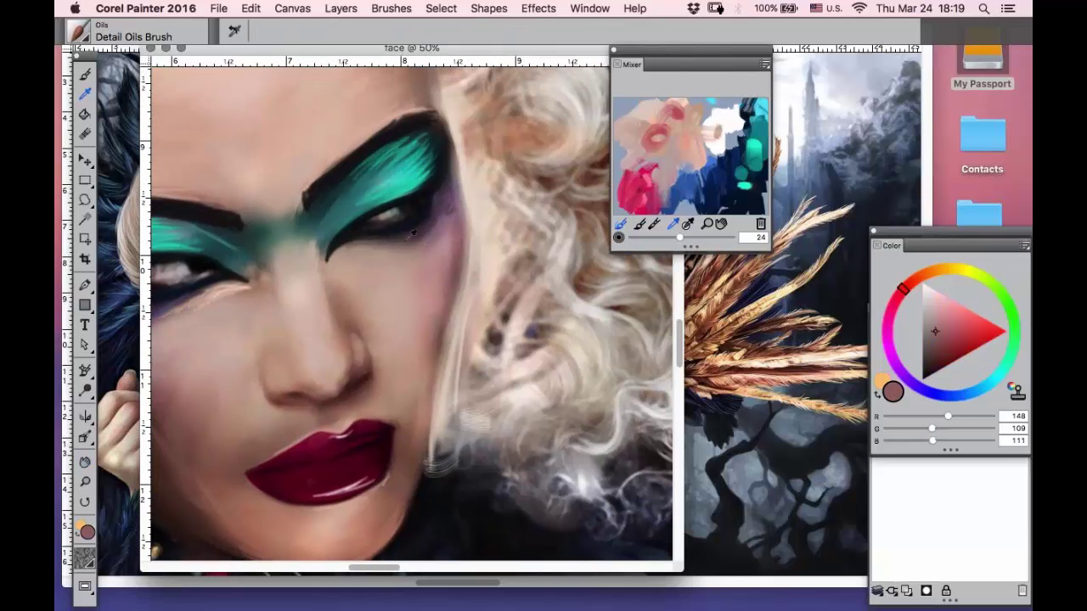
click(86, 75)
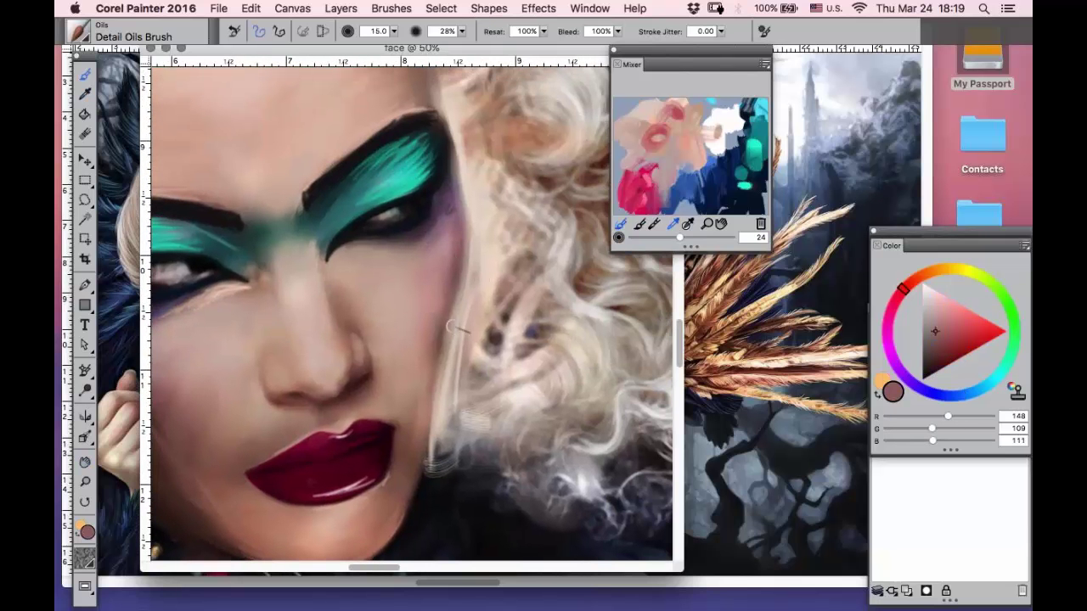
drag(459, 289, 441, 375)
mouse_move(448, 316)
mouse_down()
mouse_move(434, 399)
mouse_move(435, 388)
mouse_up()
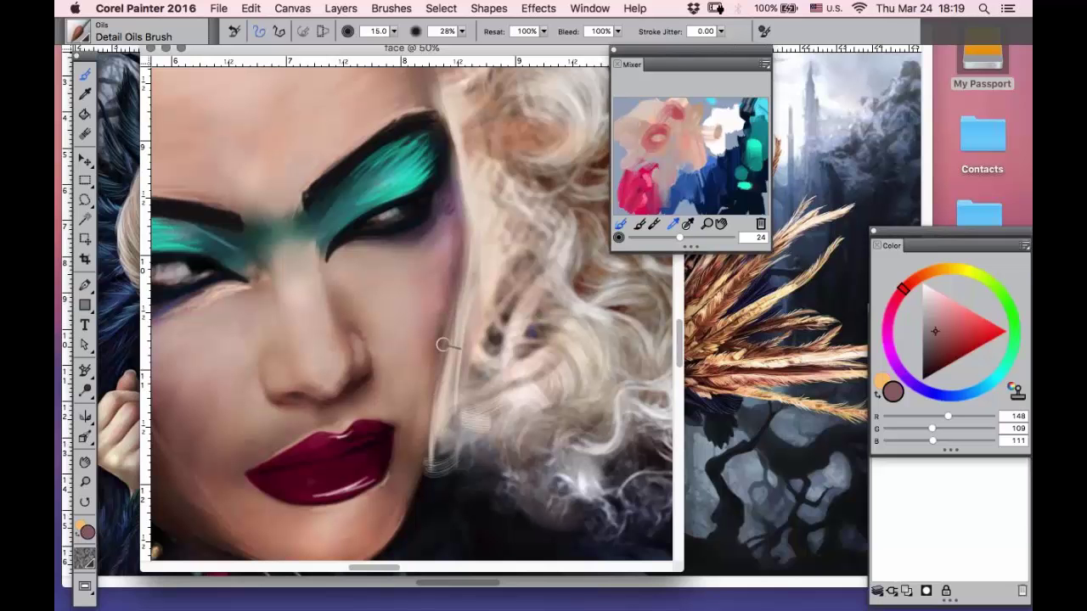
mouse_move(443, 345)
mouse_down()
mouse_move(413, 501)
mouse_move(445, 341)
mouse_move(411, 501)
mouse_move(420, 478)
mouse_move(376, 471)
mouse_move(410, 510)
mouse_up()
drag(425, 455, 411, 507)
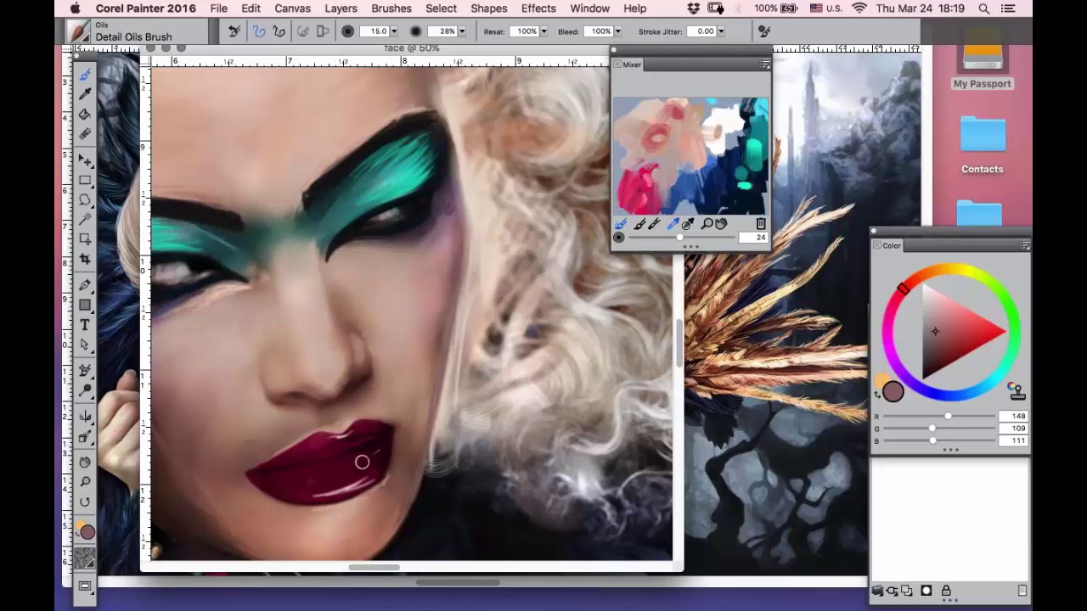
- Sample lighter pinkish skin tone RGB 198, 160, 162 and blend it along the far cheek and jaw edge
click(86, 95)
click(274, 168)
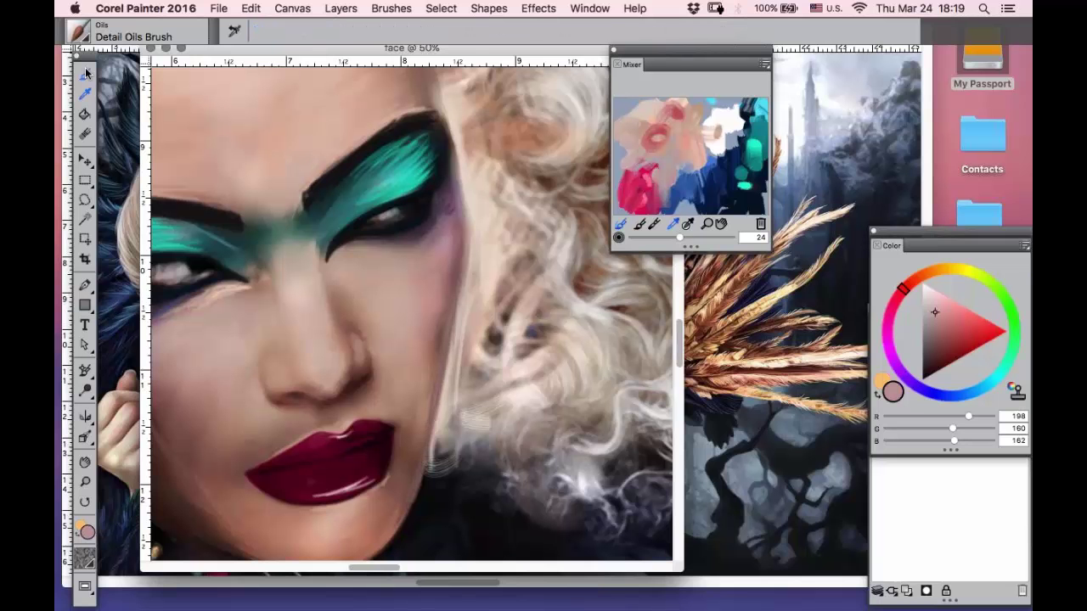
click(86, 74)
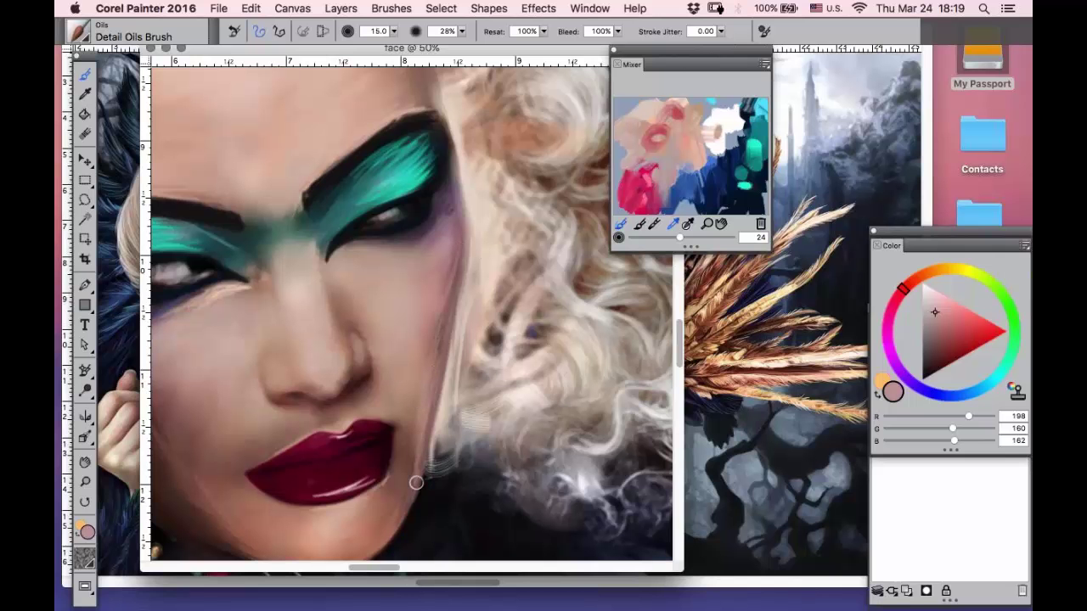
- Sample near-black RGB 11, 9, 15 from the background beside the jaw and darken the far eyelid's outer edge
click(86, 94)
click(432, 496)
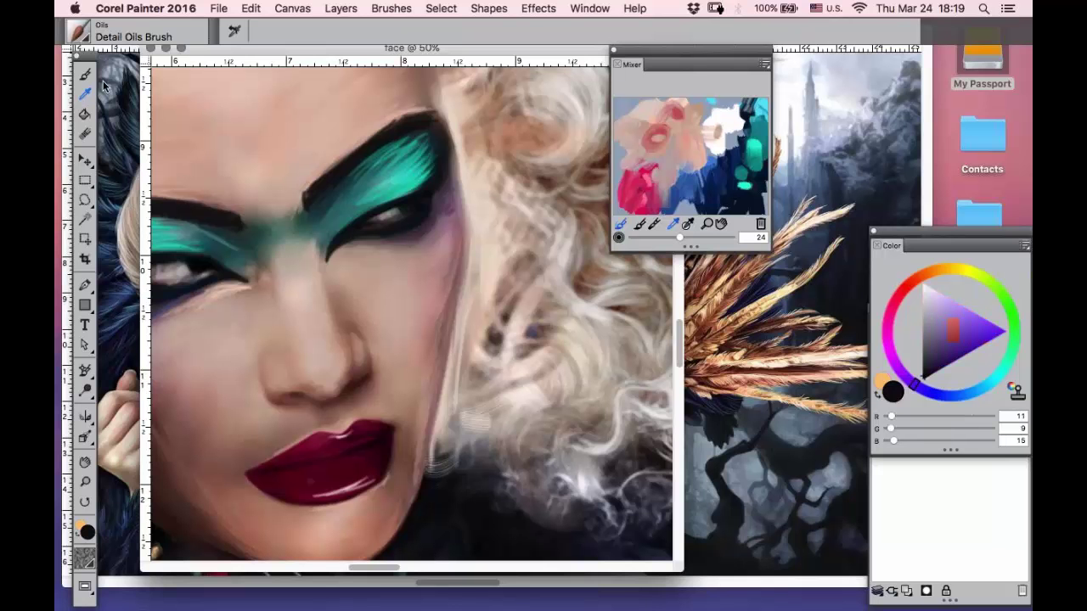
key(b)
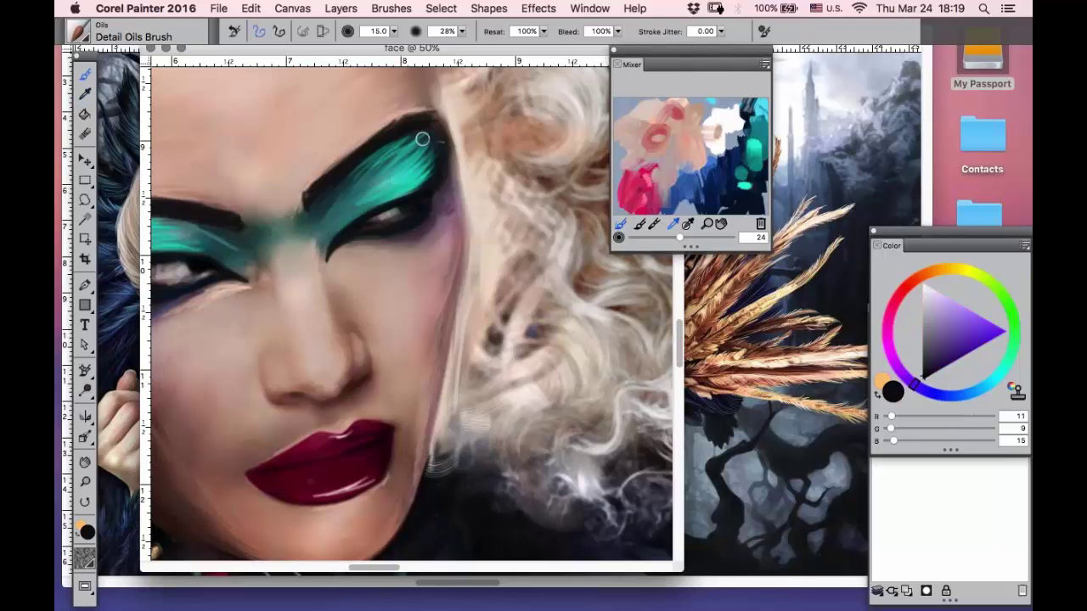
mouse_move(450, 132)
mouse_down()
mouse_move(456, 154)
mouse_move(437, 126)
mouse_move(448, 155)
mouse_up()
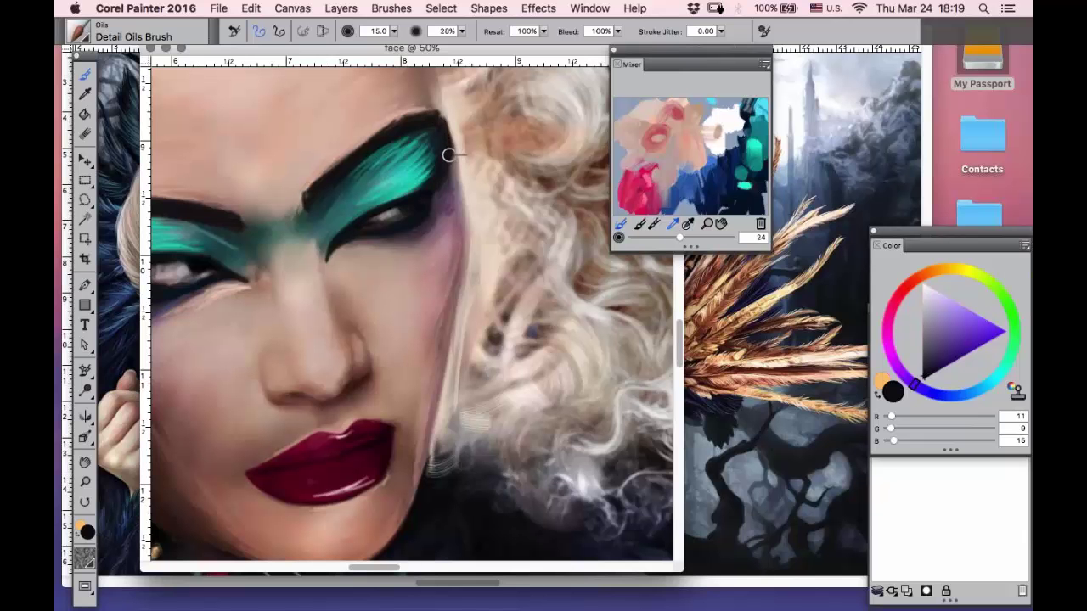
- Sample greyish purple RGB 83, 67, 83 beside the far eye and shade the face contour from temple to upper cheek
click(85, 93)
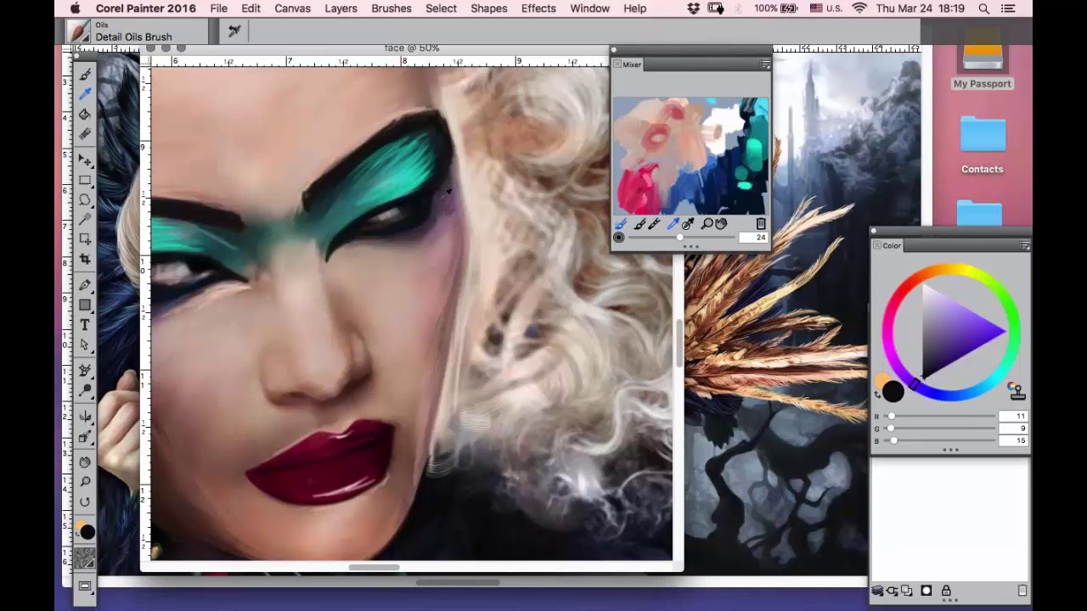
click(447, 193)
key(b)
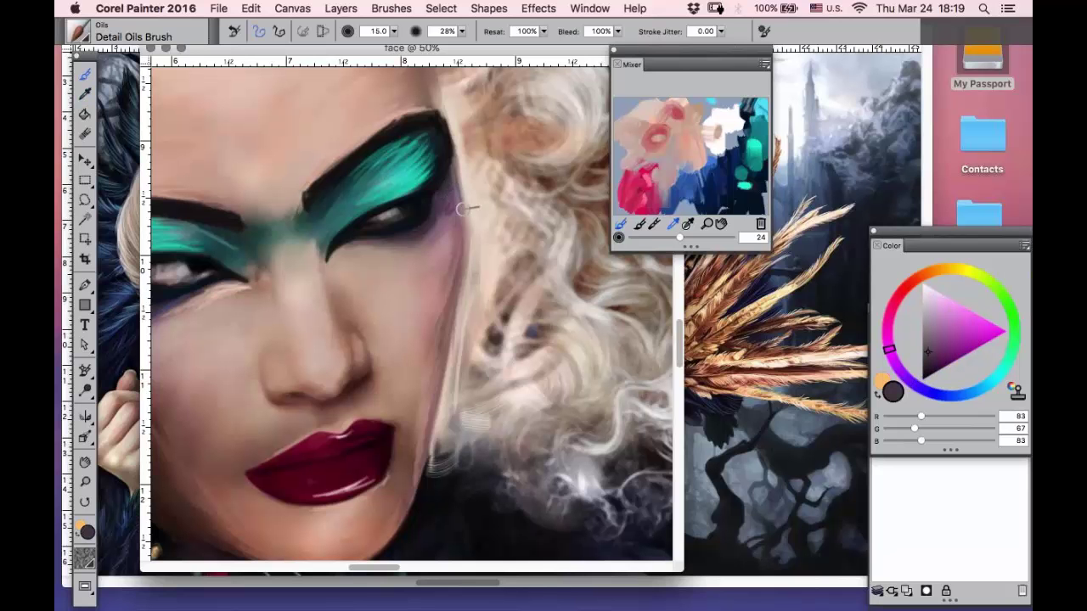
drag(456, 211, 462, 242)
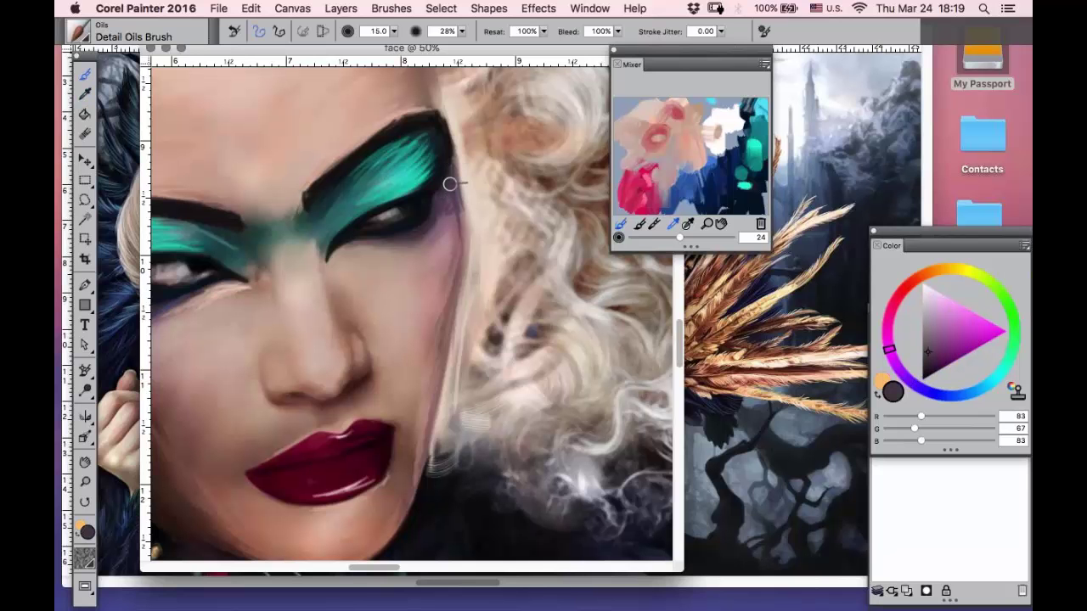
drag(452, 184, 463, 242)
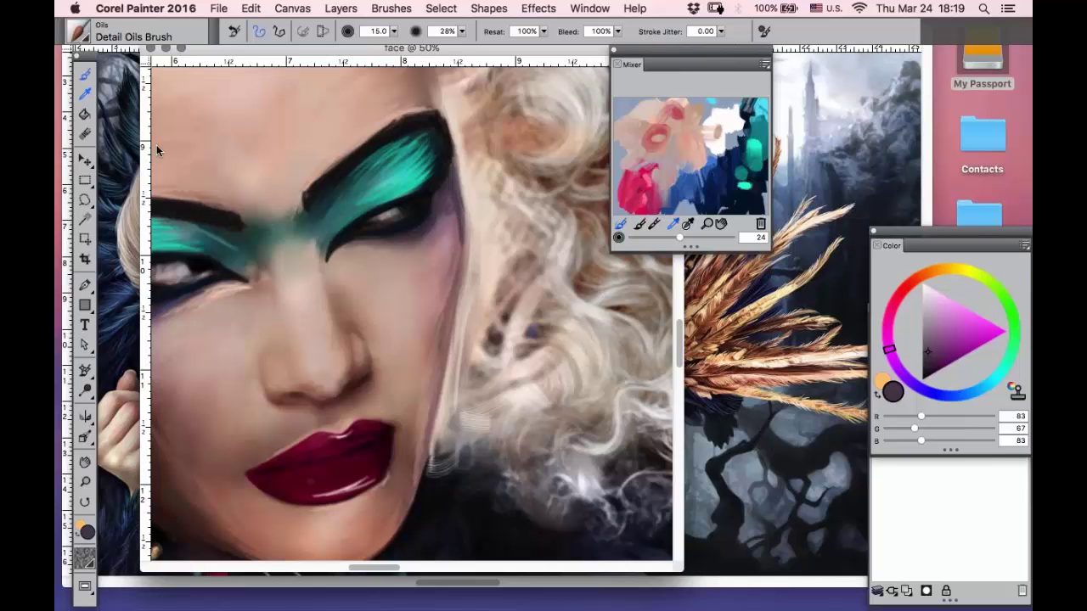
- Sample skin tone RGB 194, 154, 151 from the far cheek and soften the contour shading beside the far eye
alt+click(436, 255)
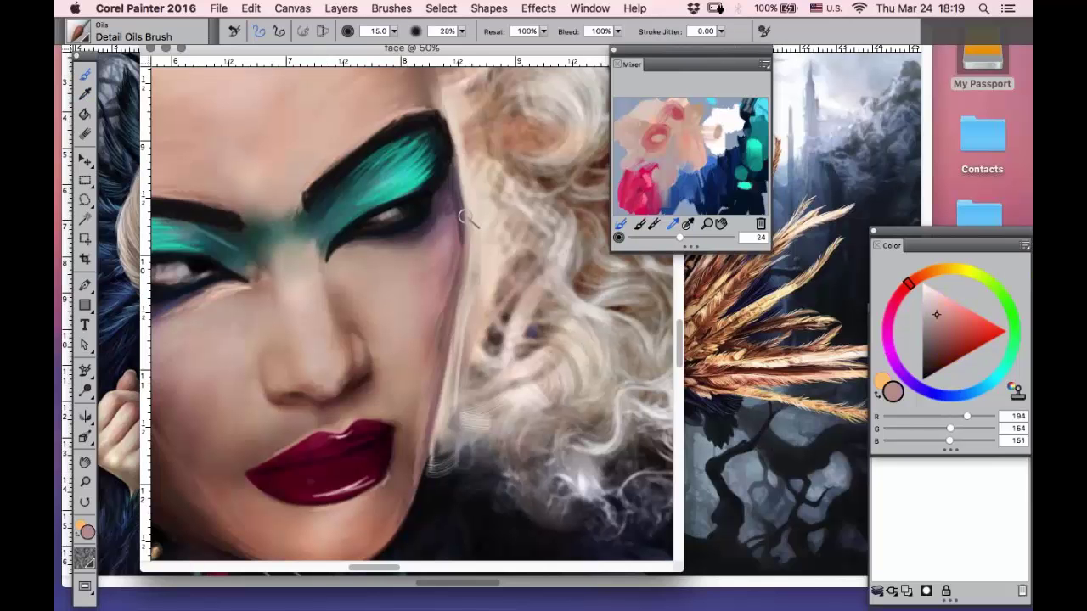
mouse_move(466, 218)
mouse_down()
mouse_move(447, 257)
mouse_move(456, 218)
mouse_move(440, 296)
mouse_move(462, 235)
mouse_move(431, 361)
mouse_up()
drag(449, 238, 441, 221)
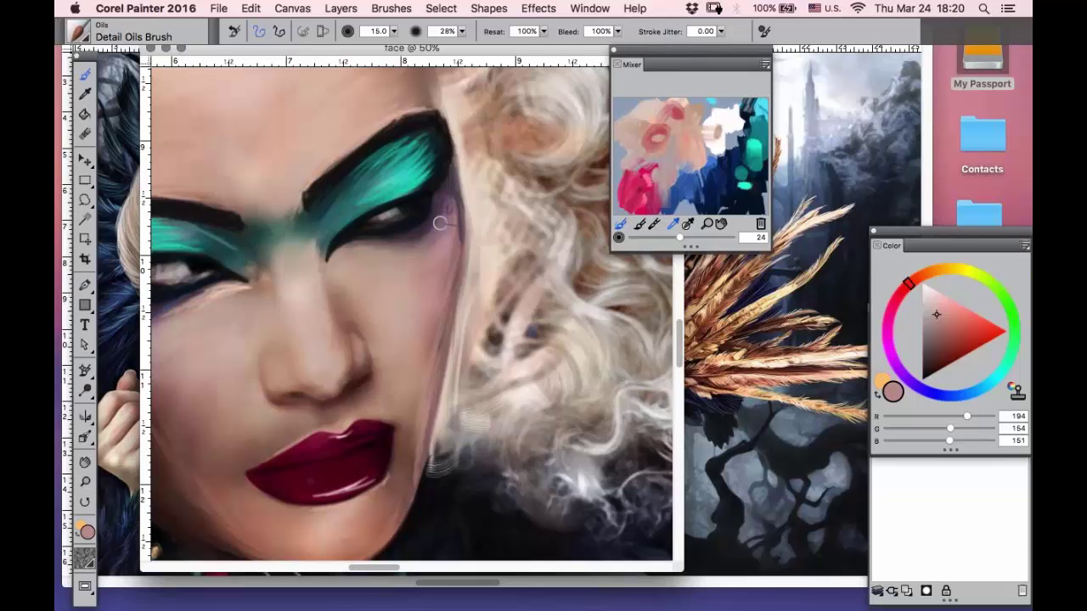
- Sample dark purple RGB 77, 58, 74 and deepen the shadow around the far eye's outer corner
click(85, 461)
mouse_move(304, 273)
mouse_down()
mouse_move(403, 235)
mouse_move(422, 249)
mouse_up()
key(b)
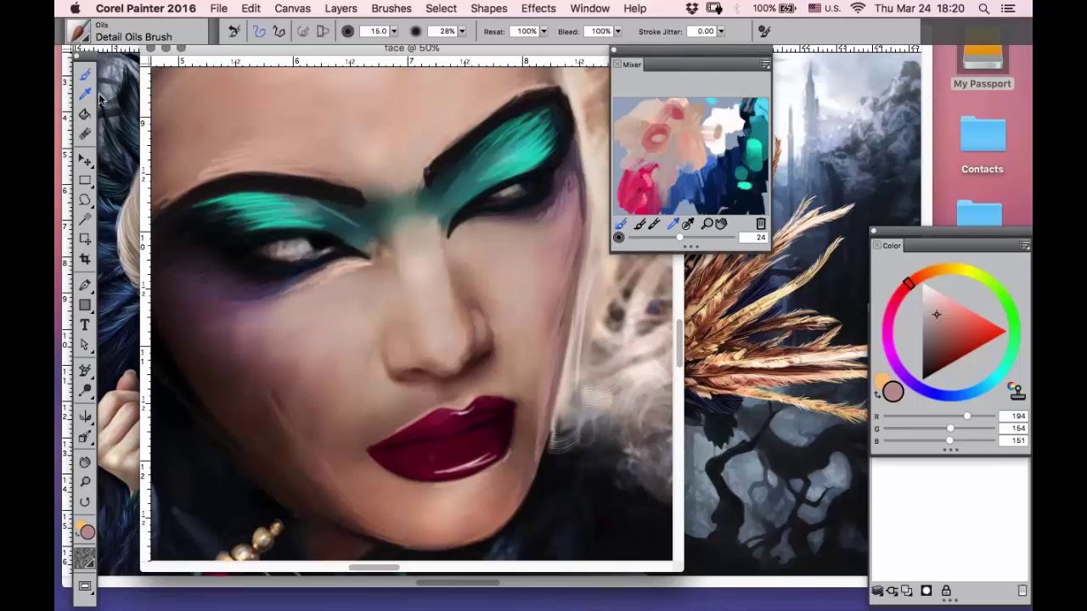
alt+click(535, 204)
click(84, 75)
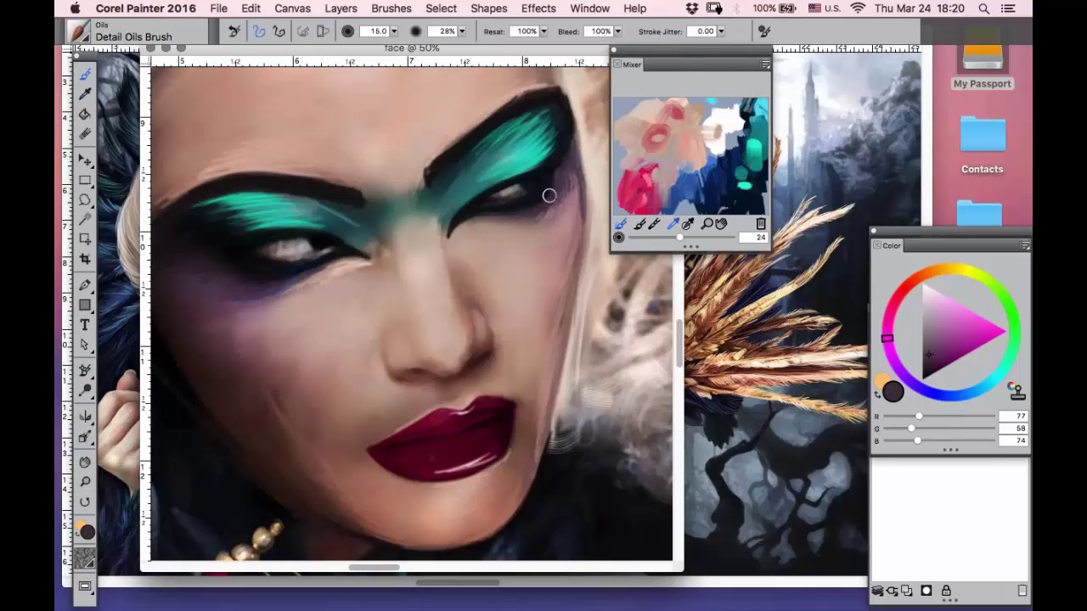
mouse_move(578, 176)
mouse_down()
mouse_move(552, 211)
mouse_move(551, 195)
mouse_move(576, 180)
mouse_up()
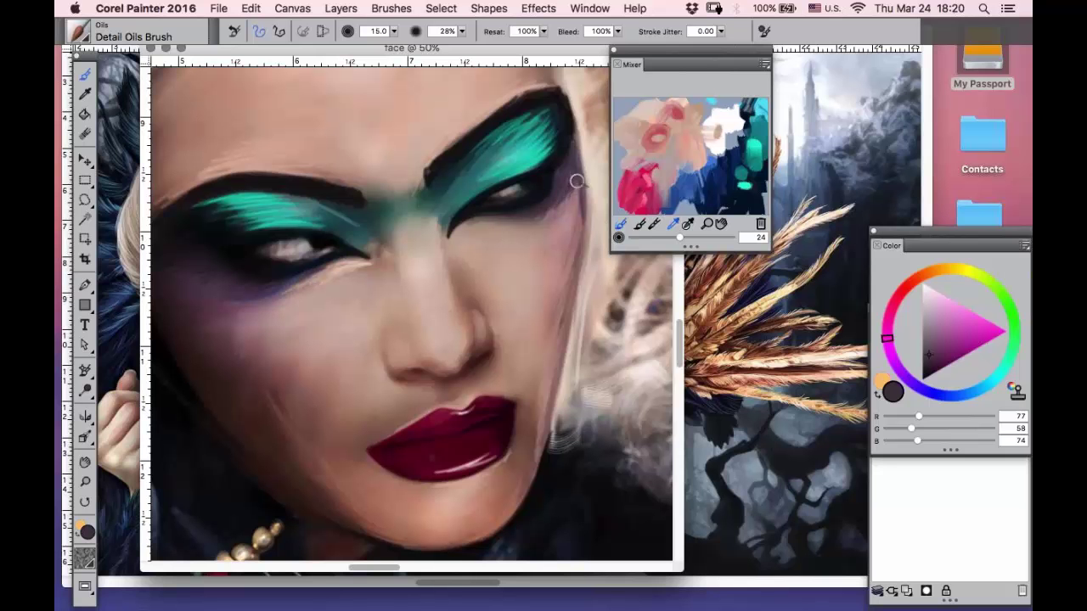
- Sample dark purple RGB 39, 28, 38 from the makeup around the near eye and deepen the shadow around the far eye
click(86, 93)
click(242, 262)
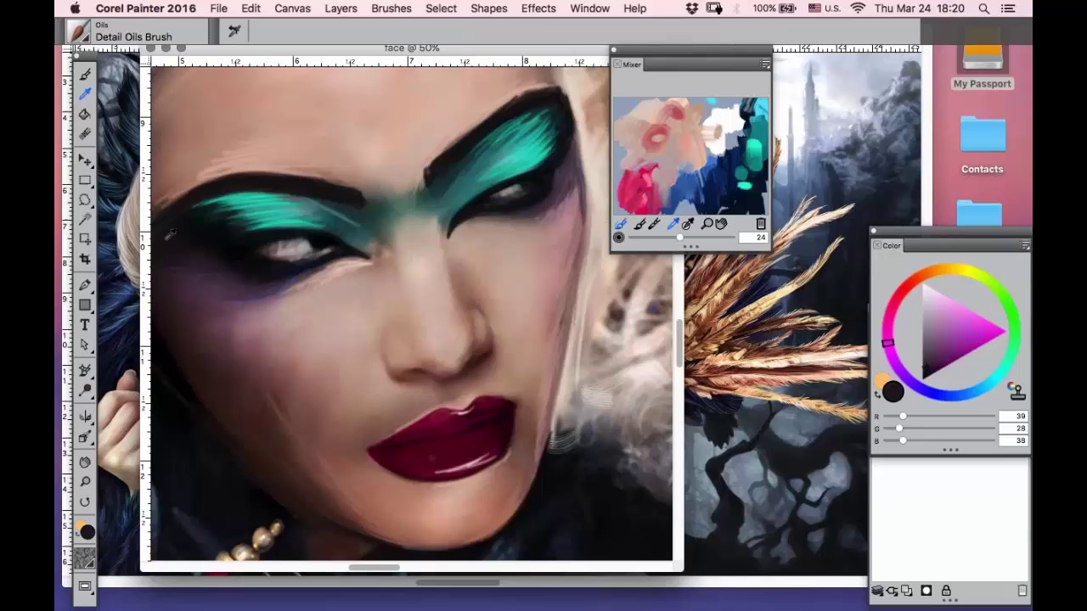
click(86, 77)
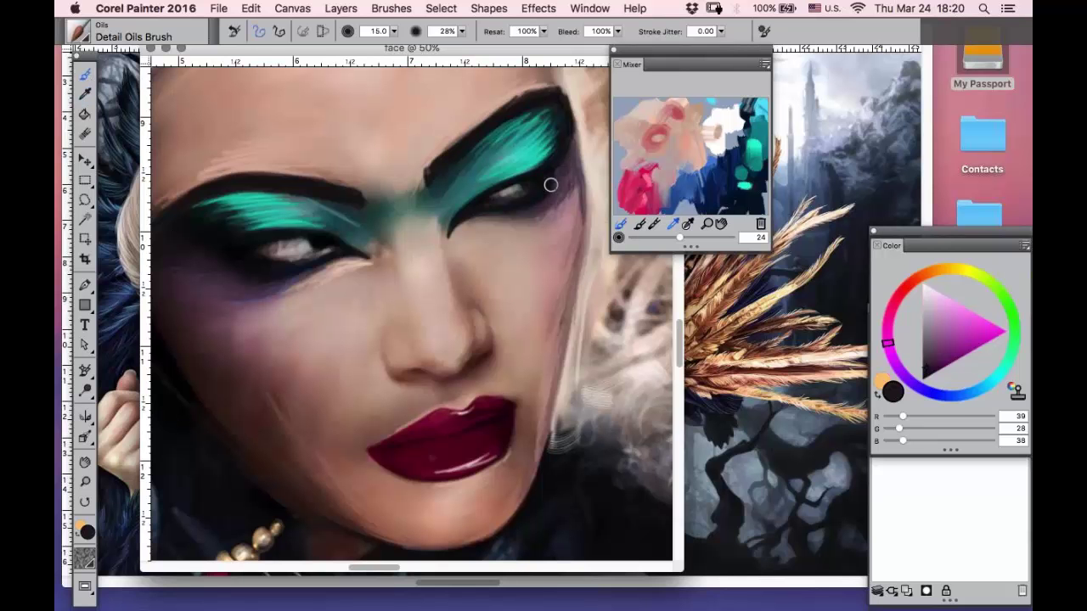
- Choose vivid purple RGB 156, 40, 147, enlarge the brush to 19, and tint the makeup beneath both eyes
drag(971, 343, 962, 342)
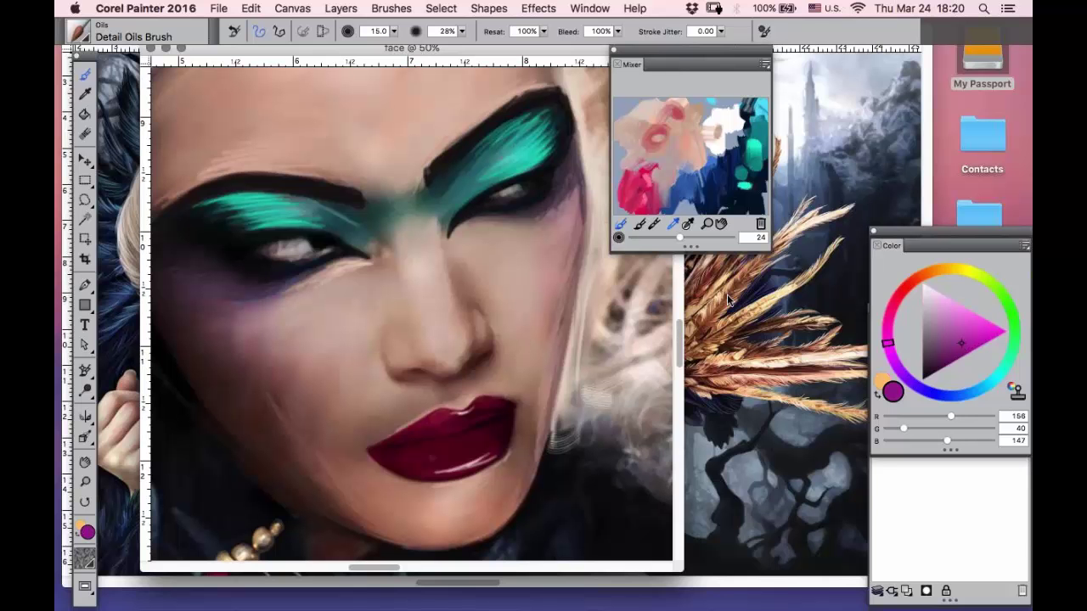
key(])
key(])
key(])
key(])
drag(546, 189, 526, 215)
mouse_move(246, 274)
mouse_down()
mouse_move(217, 284)
mouse_move(227, 271)
mouse_move(212, 266)
mouse_move(257, 278)
mouse_up()
- Switch to the Captured Bristle 2 acrylic brush and smooth the forehead and near temple with sampled skin tone RGB 197, 157, 140
click(80, 32)
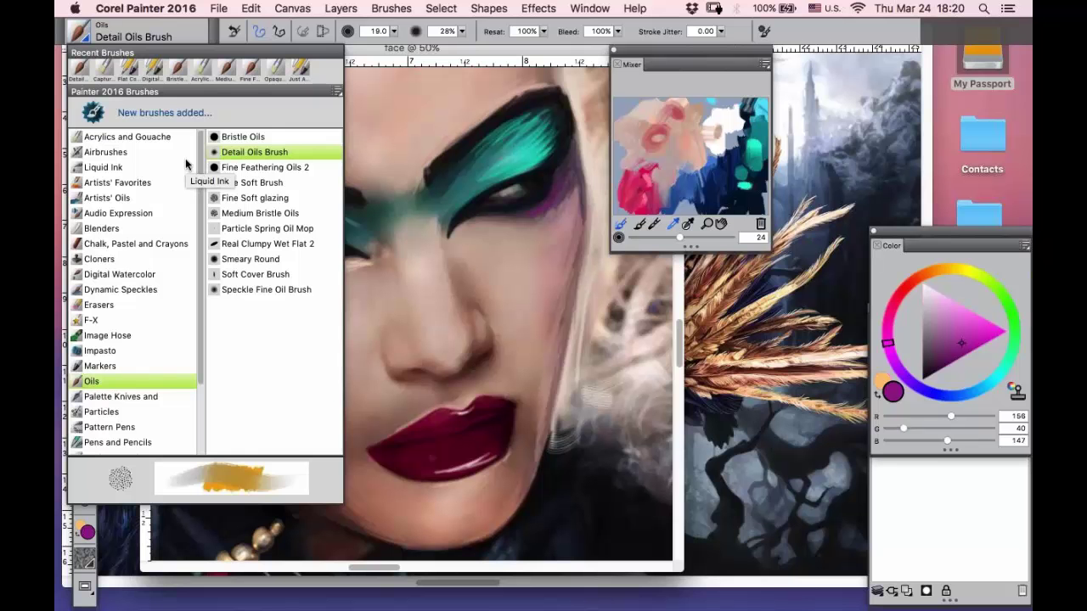
click(149, 137)
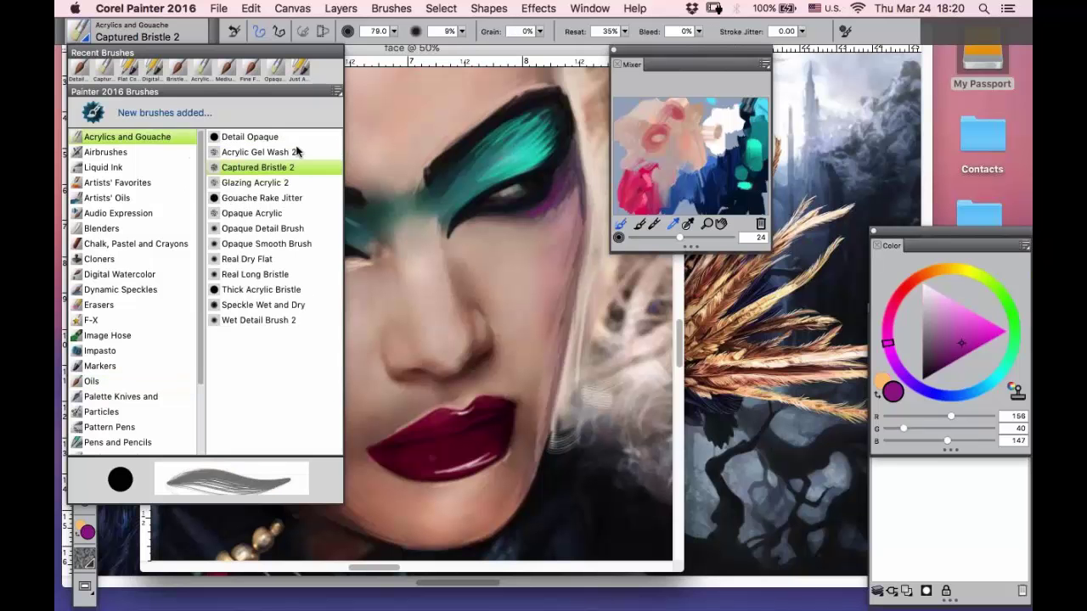
click(436, 161)
click(85, 462)
mouse_move(297, 278)
mouse_down()
mouse_move(323, 335)
mouse_move(470, 489)
mouse_up()
click(85, 94)
click(361, 239)
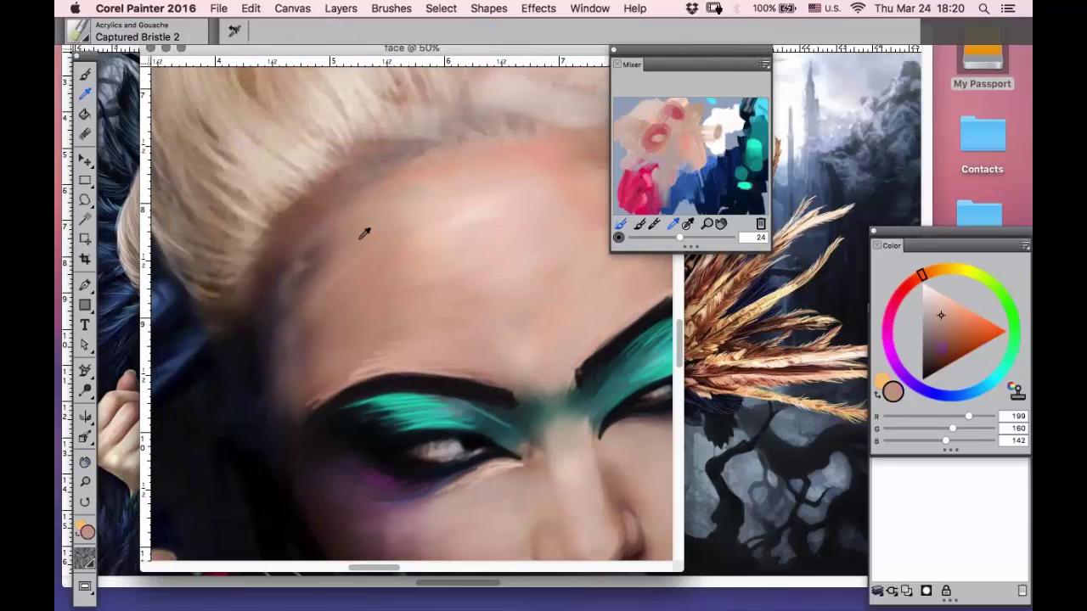
click(85, 75)
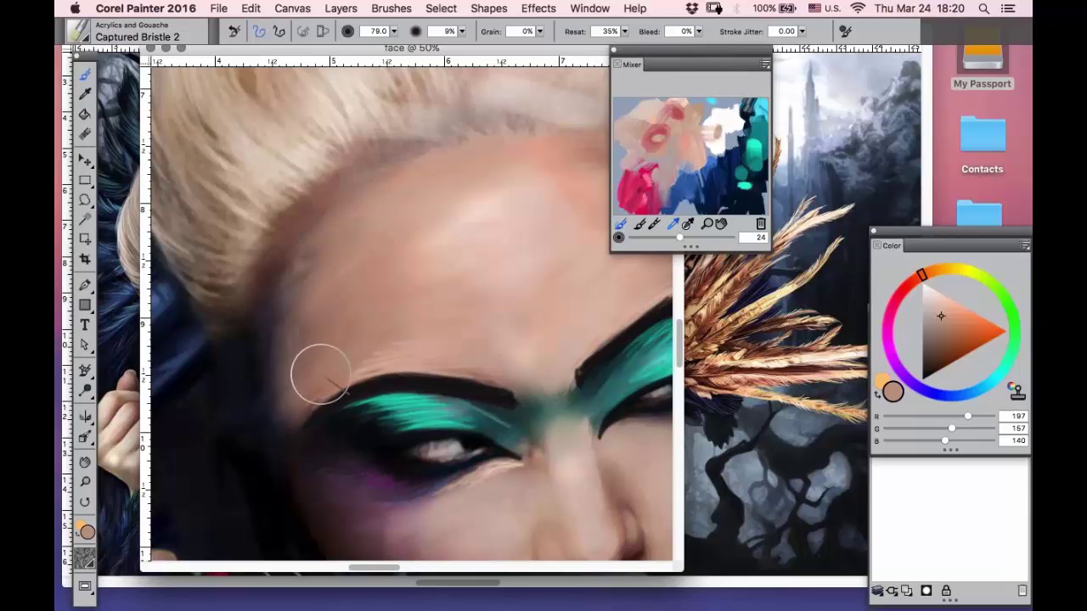
- Sample dark blue RGB 15, 21, 30 beside the near temple and darken the background along the face edge below the hair
key(d)
click(240, 382)
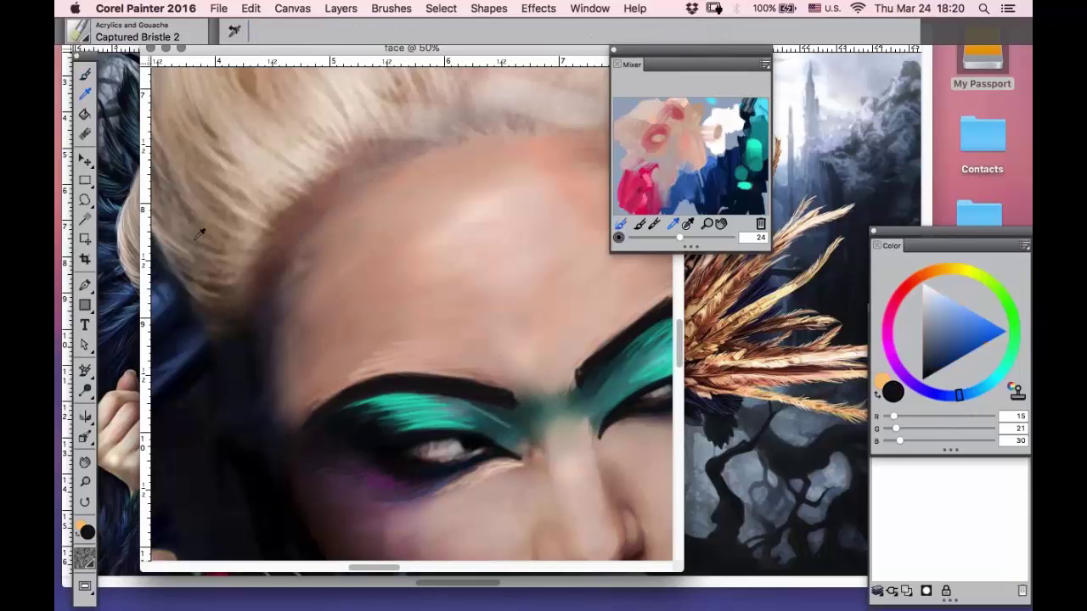
click(91, 73)
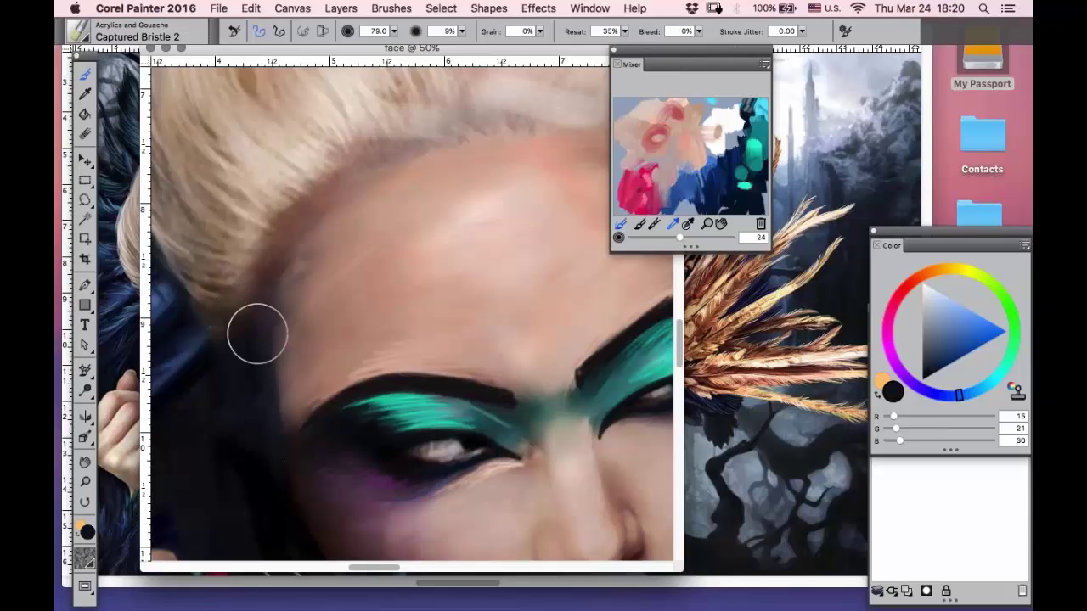
mouse_move(257, 334)
mouse_down()
mouse_move(248, 375)
mouse_move(237, 368)
mouse_move(254, 322)
mouse_move(209, 331)
mouse_up()
- Examine the portrait at reduced magnification, from the neck and chin up to the forehead and hairline
click(85, 481)
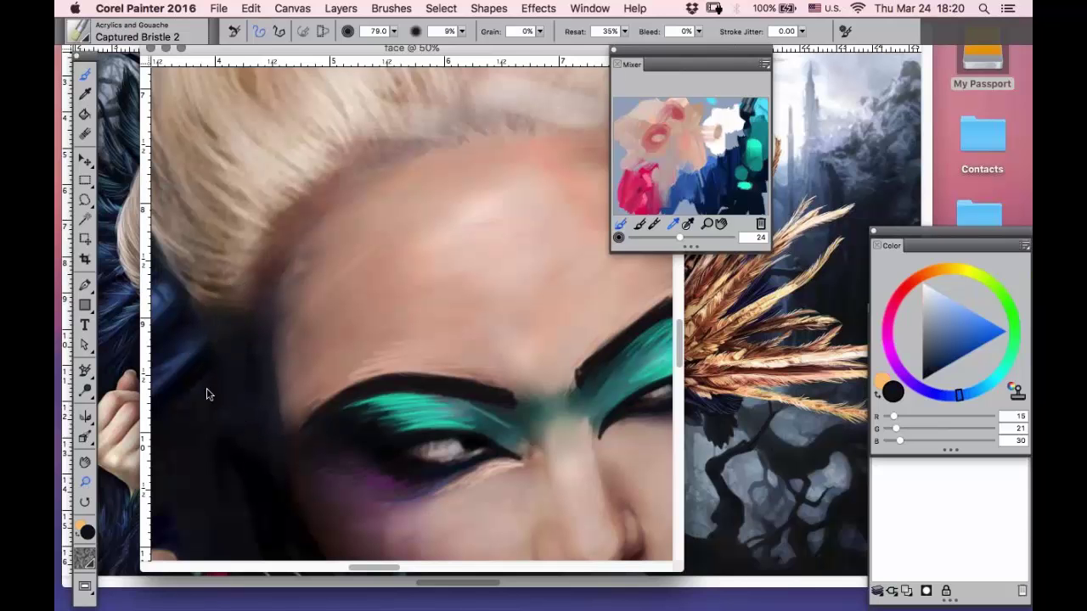
alt+click(477, 280)
alt+click(478, 281)
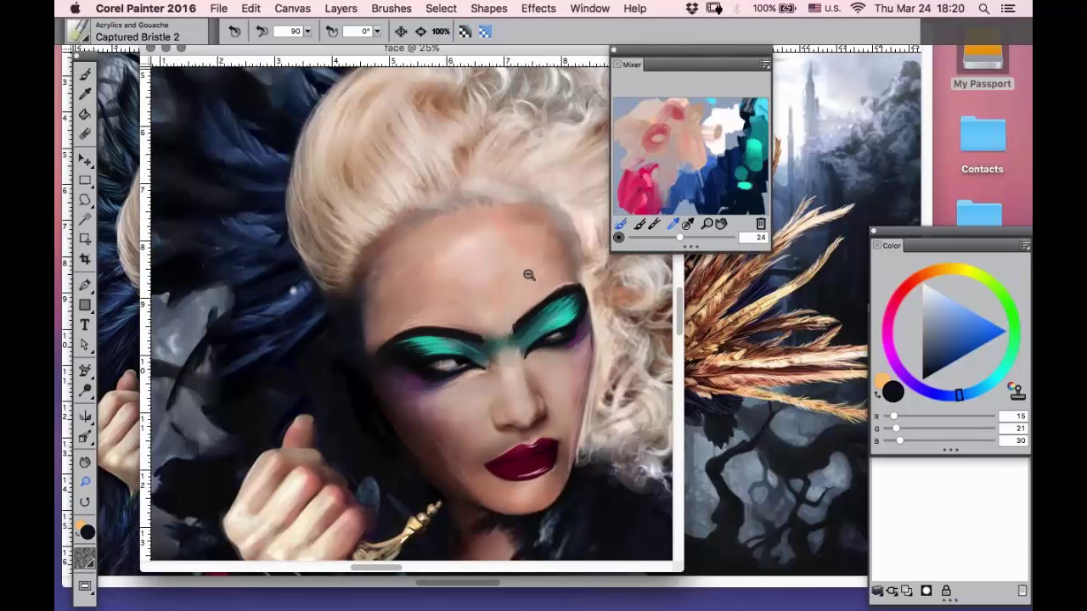
alt+click(531, 276)
drag(401, 191, 641, 402)
click(431, 383)
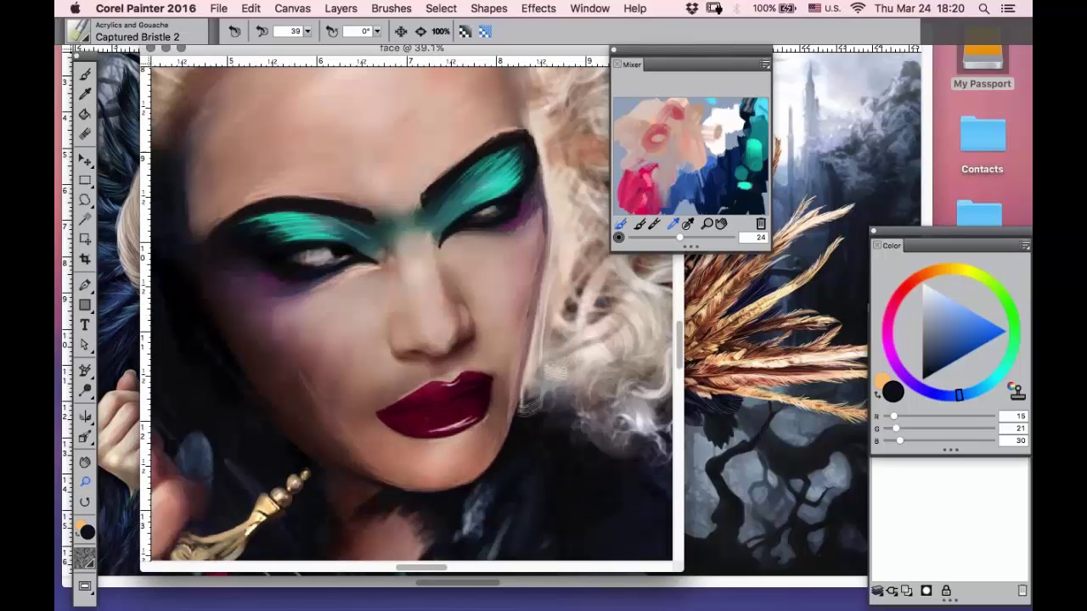
click(88, 463)
drag(367, 310, 501, 147)
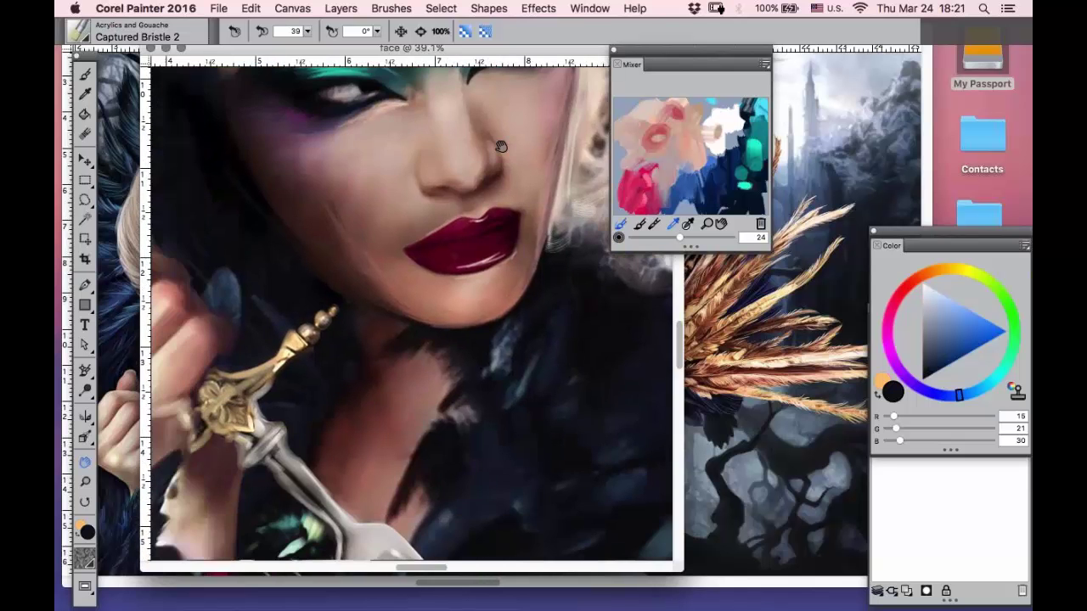
scroll(502, 147, up, 10)
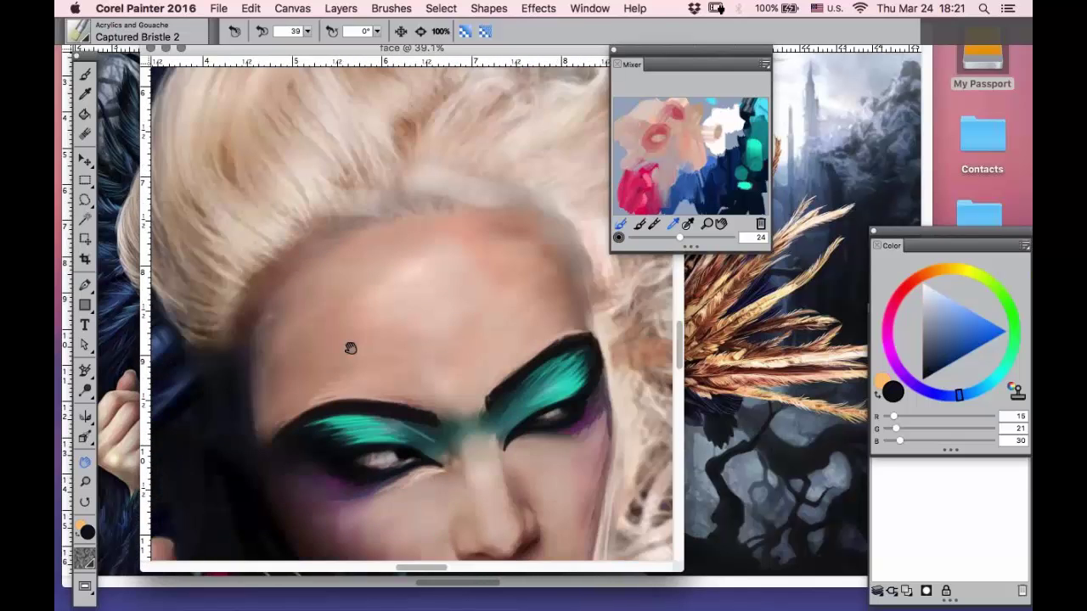
- Sample blond RGB 214, 195, 173 from the hair and brush soft strands over the swept-back hair with brush size 75
scroll(351, 348, down, 3)
scroll(388, 323, up, 6)
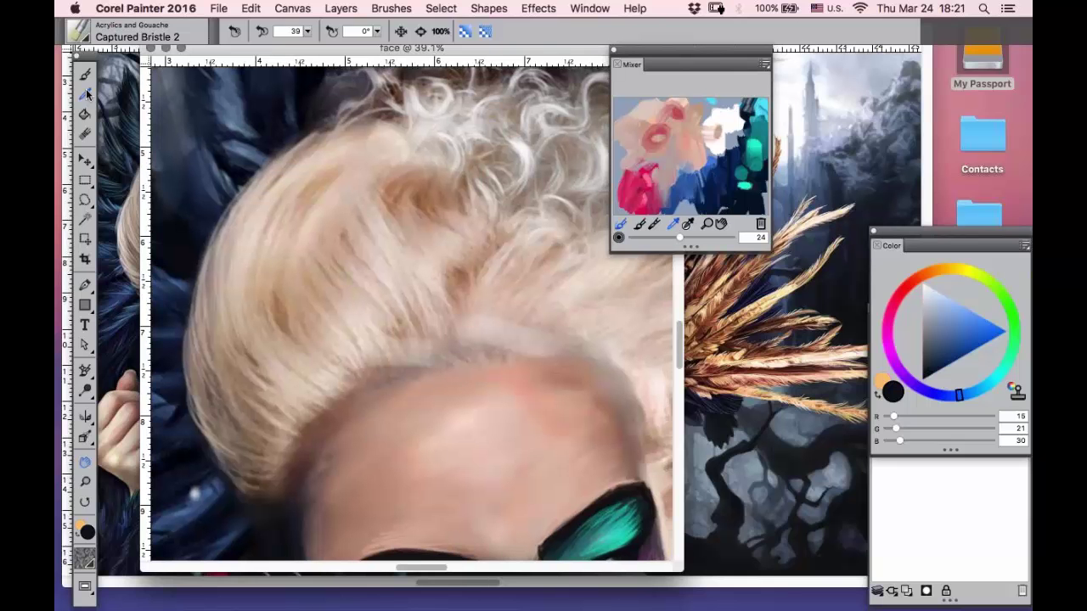
click(85, 74)
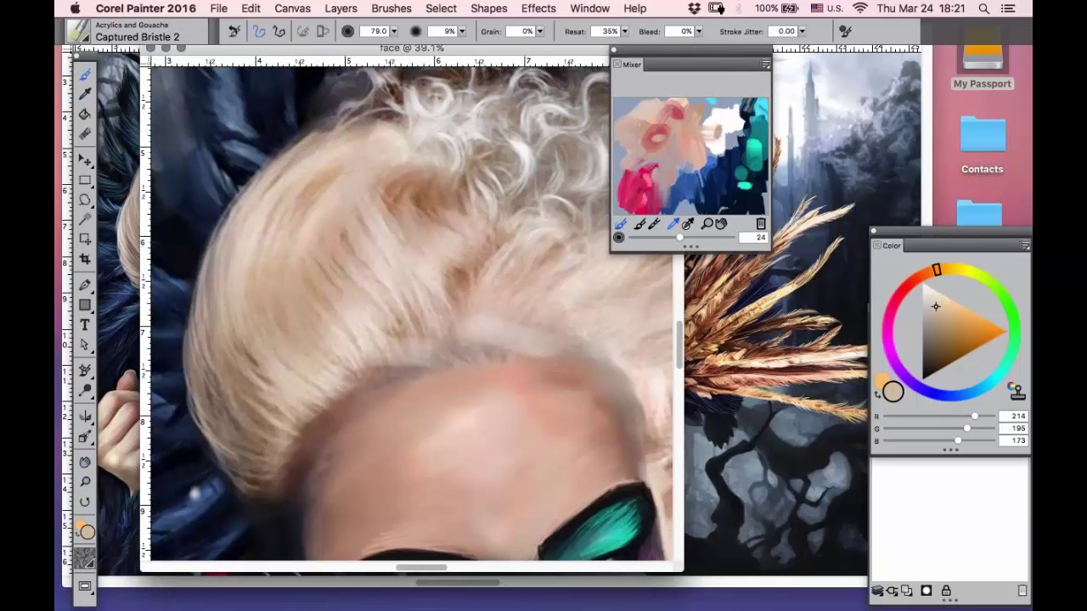
key([)
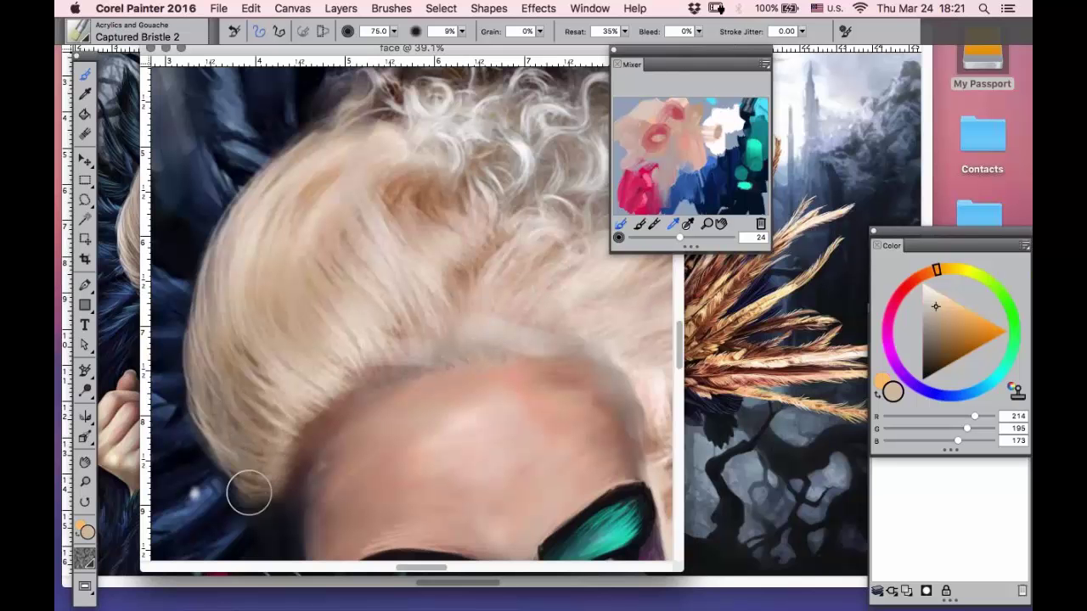
- Soften the hair beside the far temple with blond strokes and lighten it with near-white RGB 255, 252, 250 from the Mixer
click(85, 464)
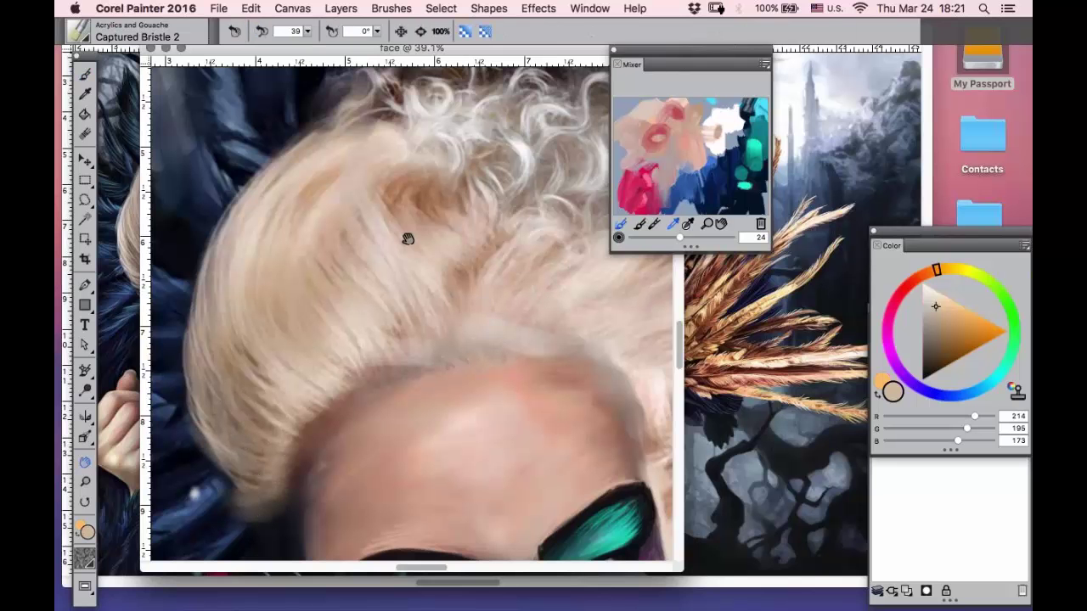
drag(319, 233, 262, 214)
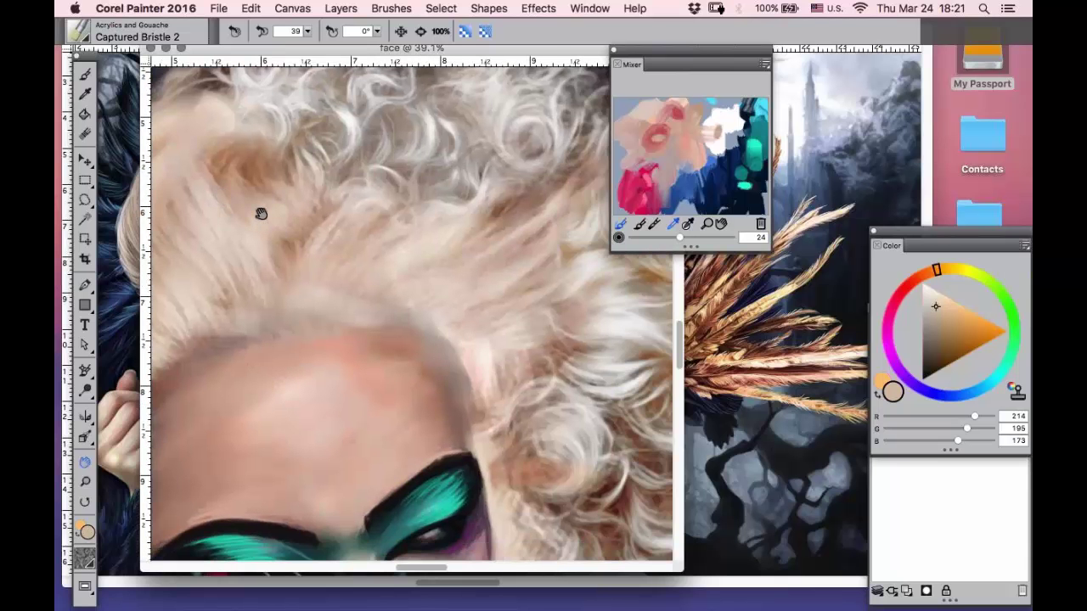
key(b)
mouse_move(502, 432)
mouse_down()
mouse_move(474, 418)
mouse_move(442, 352)
mouse_move(452, 338)
mouse_move(482, 361)
mouse_move(499, 431)
mouse_up()
click(725, 120)
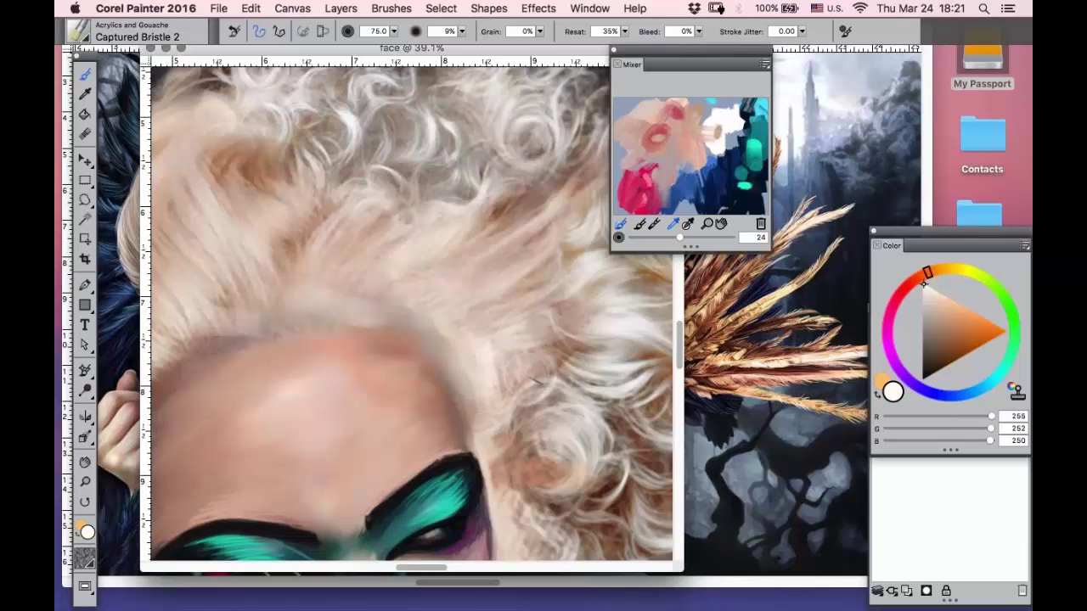
- Switch to the Detail Oils Brush at size 13 and 16% opacity for the swept-back hair above the near temple
key(g)
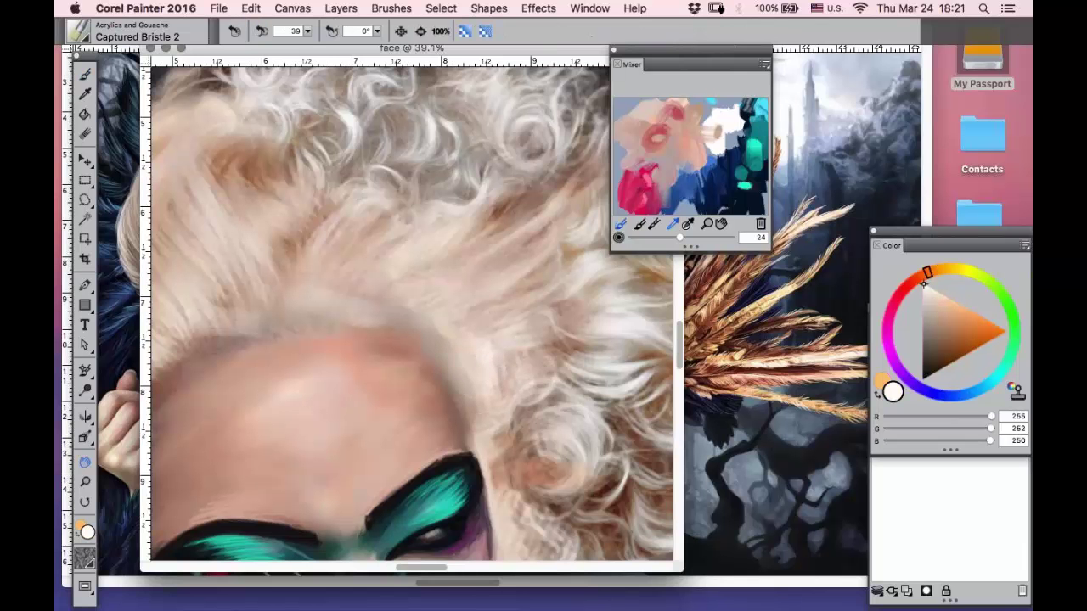
drag(348, 286, 545, 336)
click(85, 40)
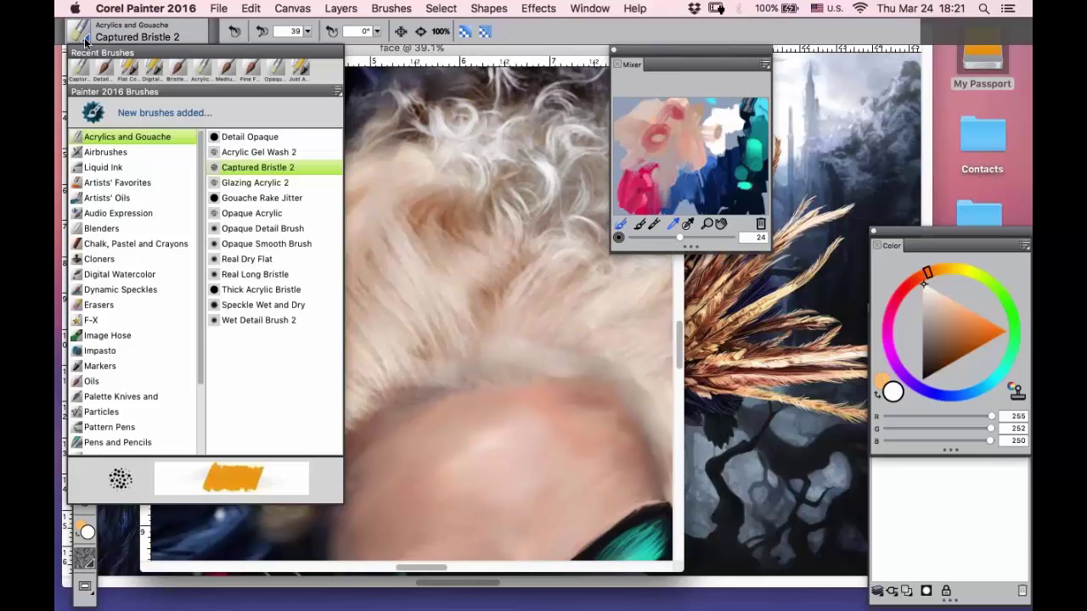
click(263, 154)
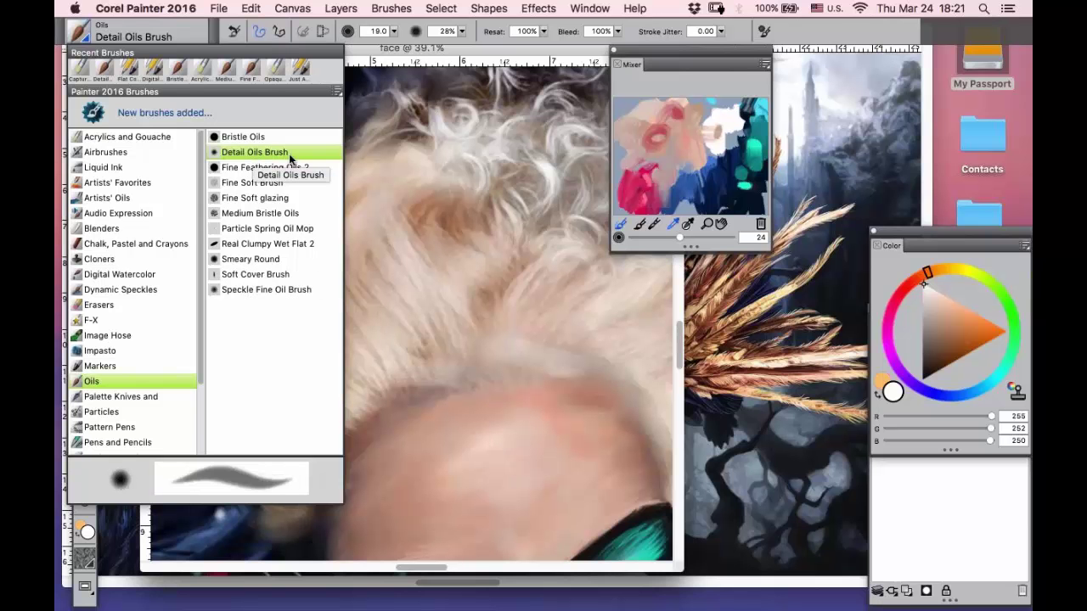
click(246, 152)
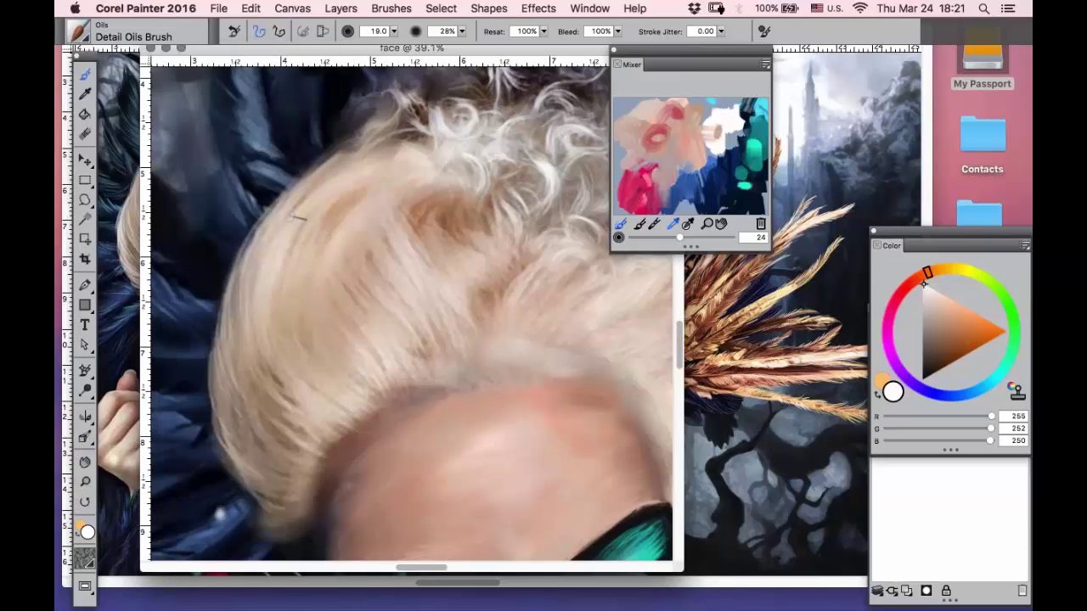
drag(462, 32, 452, 44)
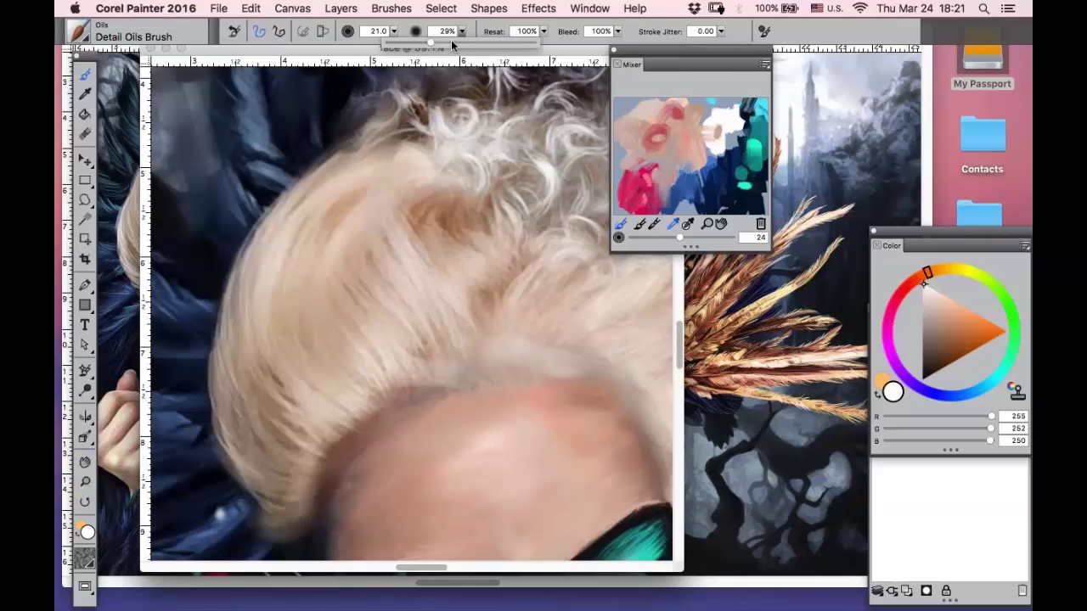
click(85, 481)
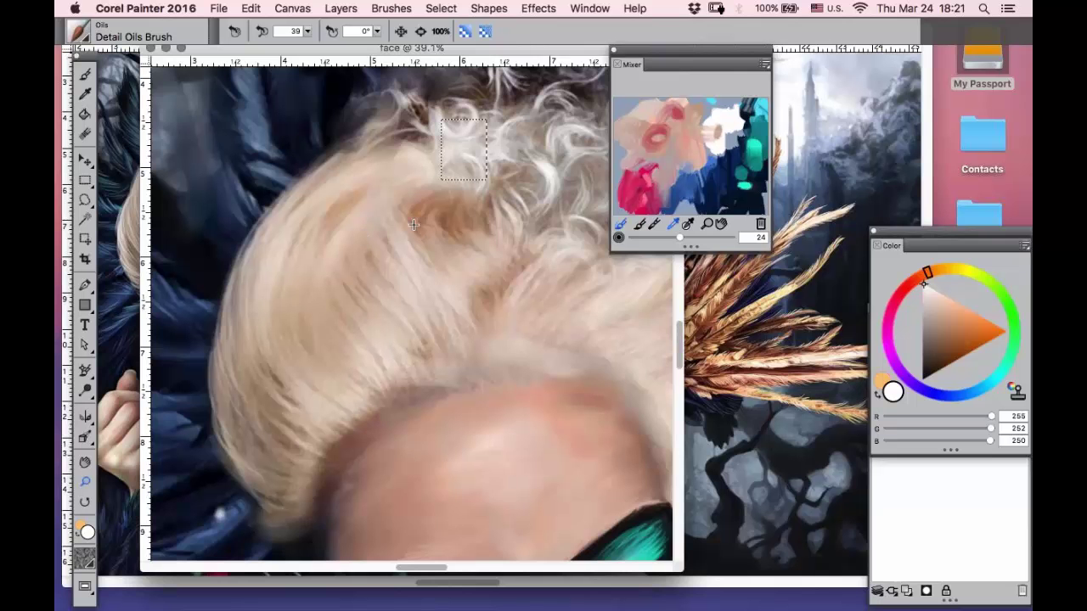
drag(491, 119, 226, 536)
click(85, 74)
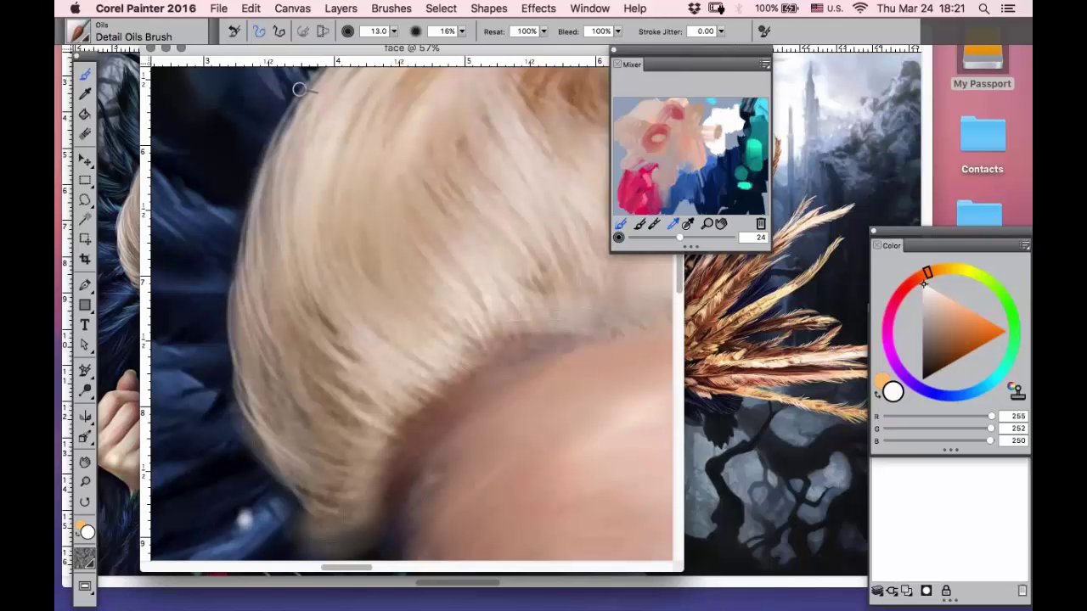
- Paint fine near-white strands along the outer edge of the swept-back hair, curving down towards the near temple
mouse_move(299, 89)
mouse_down()
mouse_move(258, 222)
mouse_move(258, 189)
mouse_up()
mouse_move(269, 134)
mouse_down()
mouse_move(258, 213)
mouse_move(285, 285)
mouse_up()
drag(260, 166, 289, 318)
drag(247, 204, 294, 344)
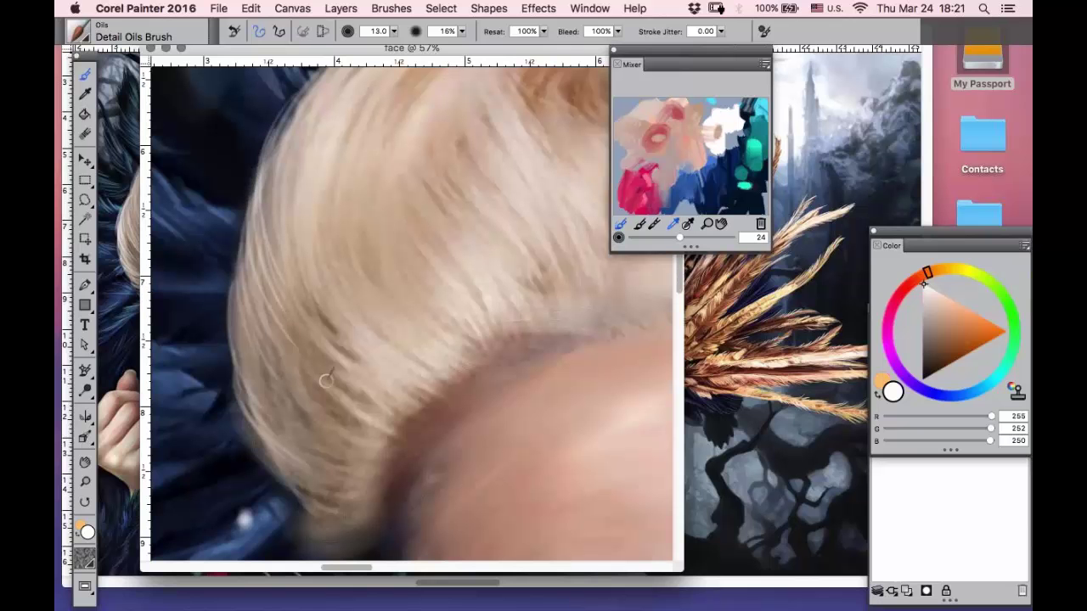
mouse_move(326, 382)
mouse_down()
mouse_move(233, 226)
mouse_move(315, 393)
mouse_move(302, 389)
mouse_move(342, 384)
mouse_up()
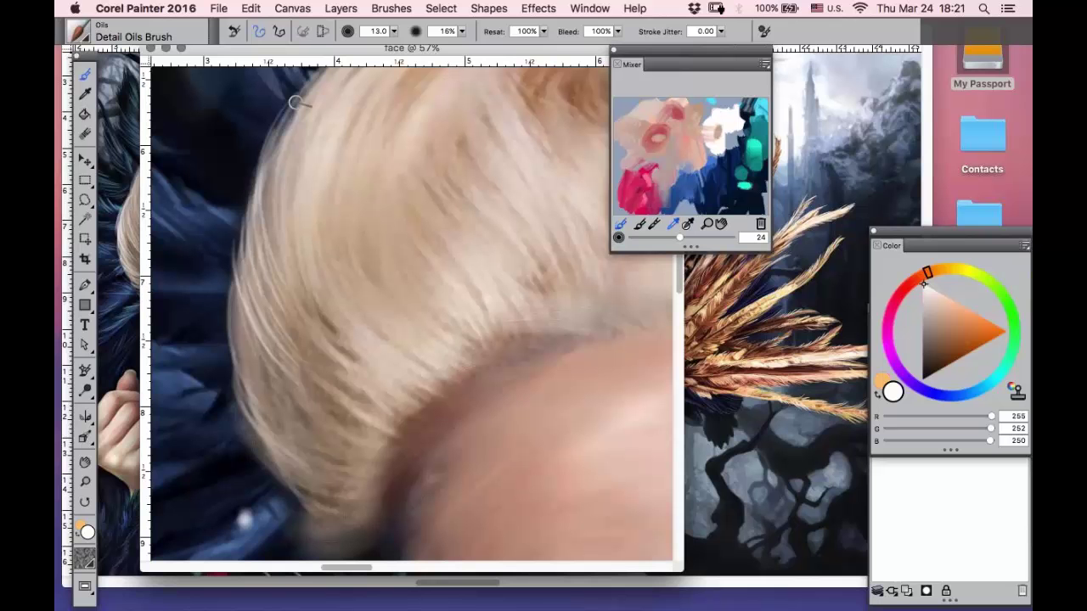
drag(294, 103, 271, 202)
mouse_move(279, 145)
mouse_down()
mouse_move(302, 275)
mouse_move(298, 201)
mouse_move(385, 372)
mouse_move(241, 280)
mouse_move(332, 424)
mouse_move(420, 436)
mouse_up()
mouse_move(242, 329)
mouse_down()
mouse_move(270, 395)
mouse_move(351, 463)
mouse_up()
mouse_move(252, 346)
mouse_down()
mouse_move(344, 465)
mouse_move(265, 418)
mouse_move(235, 369)
mouse_move(320, 350)
mouse_up()
- Sample tan from the hair, ending on RGB 205, 179, 155, and paint strands through the swept-back hair with brush size 17
key(g)
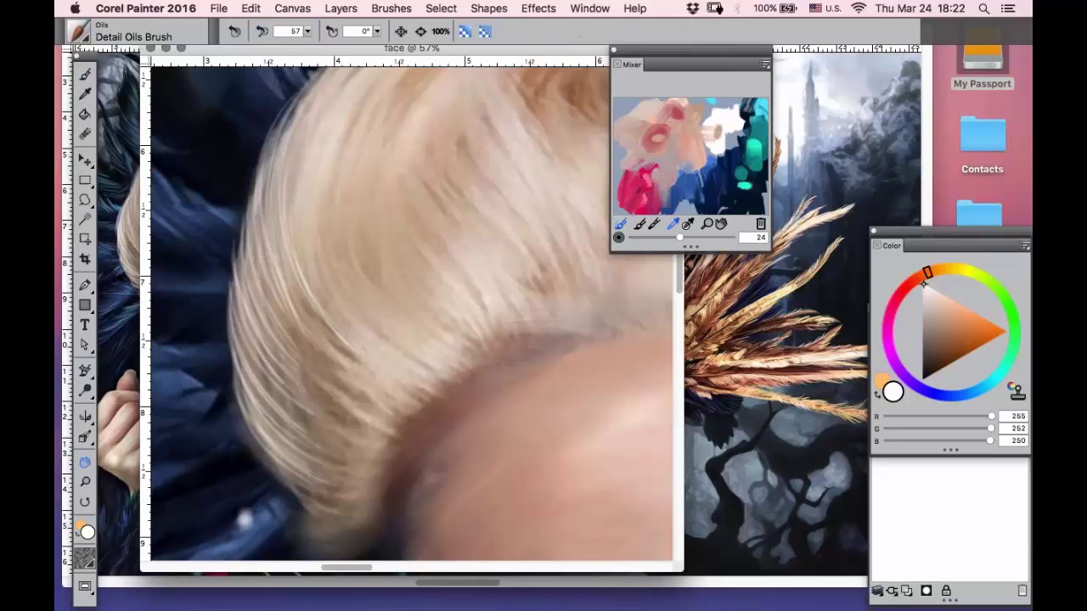
drag(318, 250, 229, 206)
key(d)
click(276, 237)
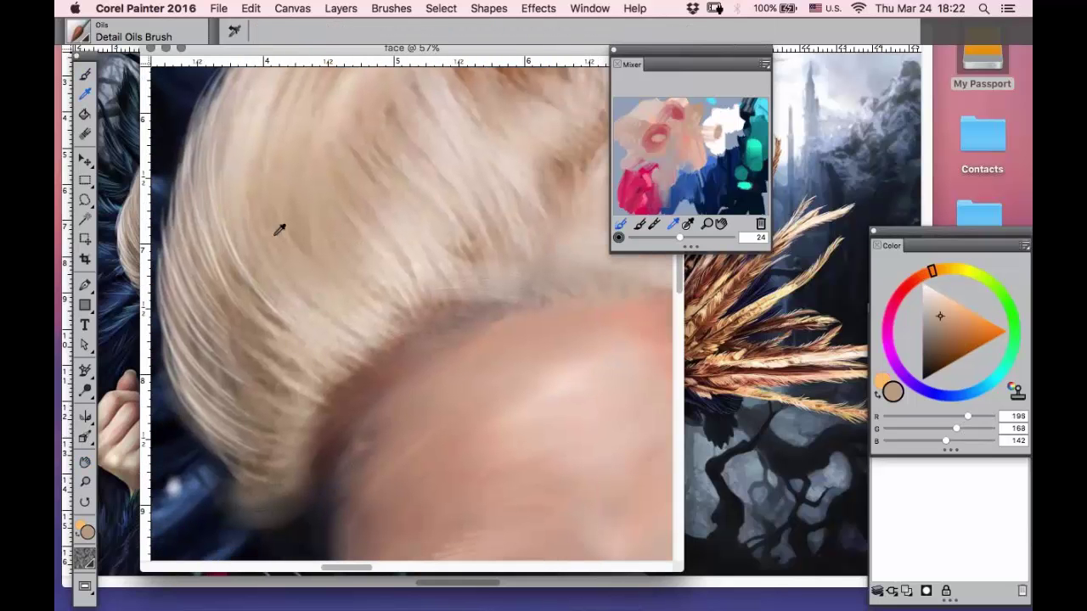
click(85, 78)
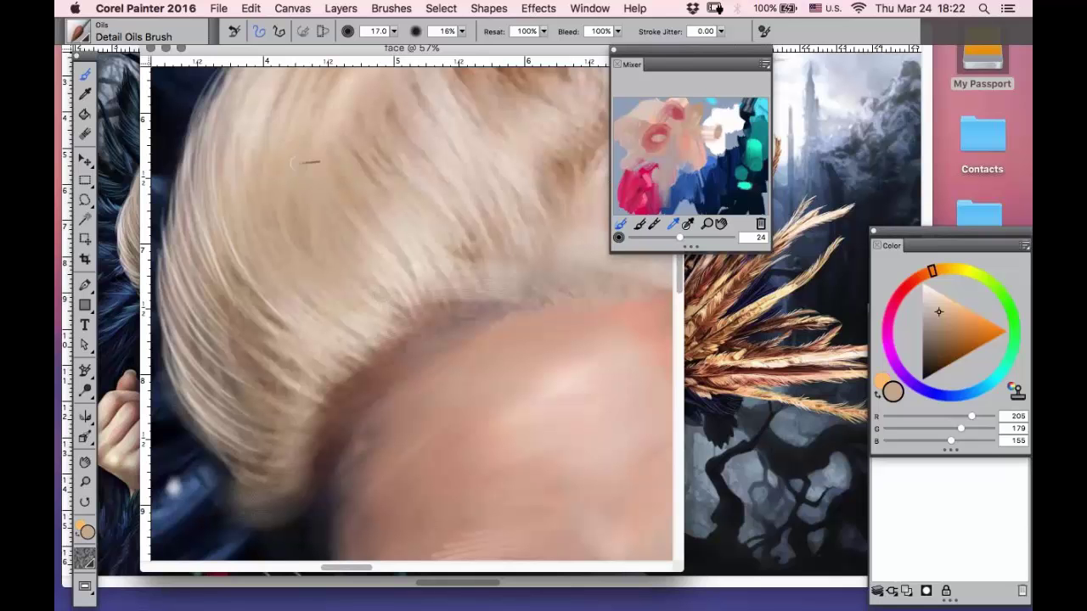
- Pick light peach tones RGB 223, 206, 197 and 246, 218, 204 from the Mixer and paint lighter strands above the hairline
drag(655, 137, 707, 129)
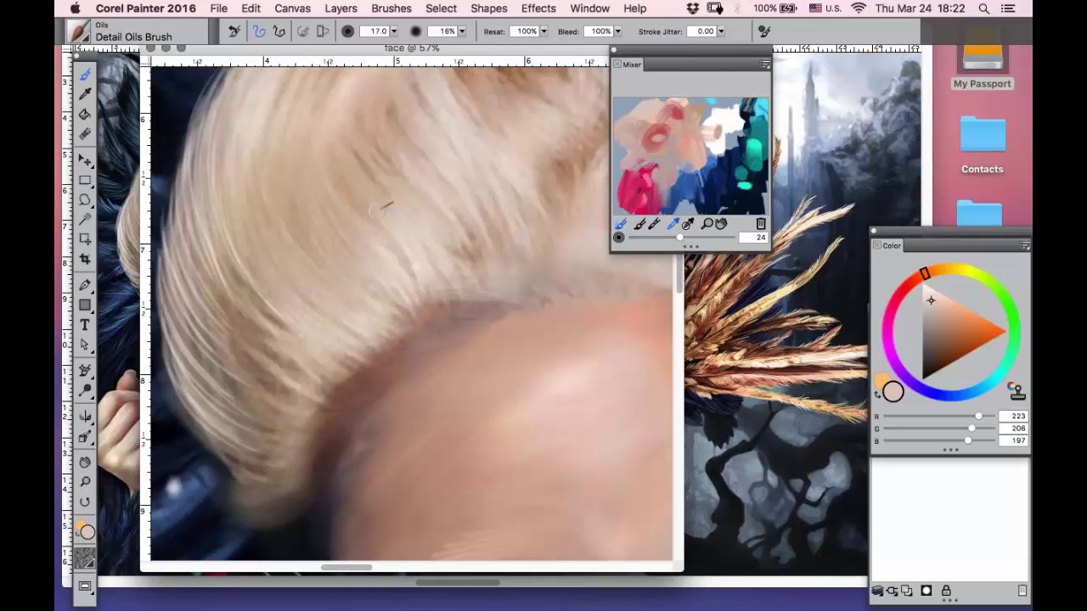
click(86, 94)
drag(213, 202, 201, 207)
key(b)
click(698, 129)
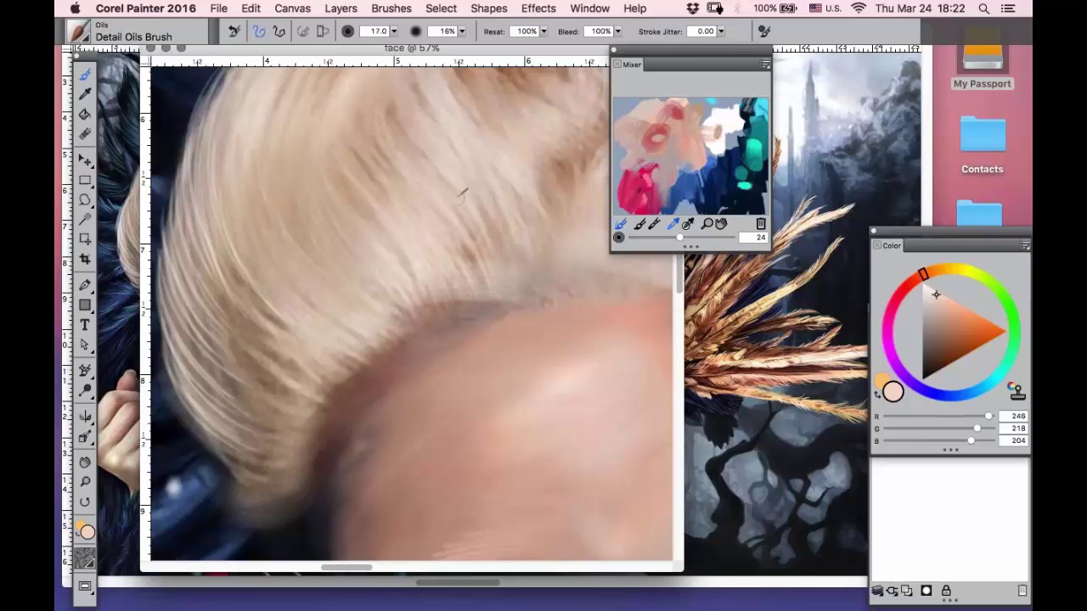
click(85, 462)
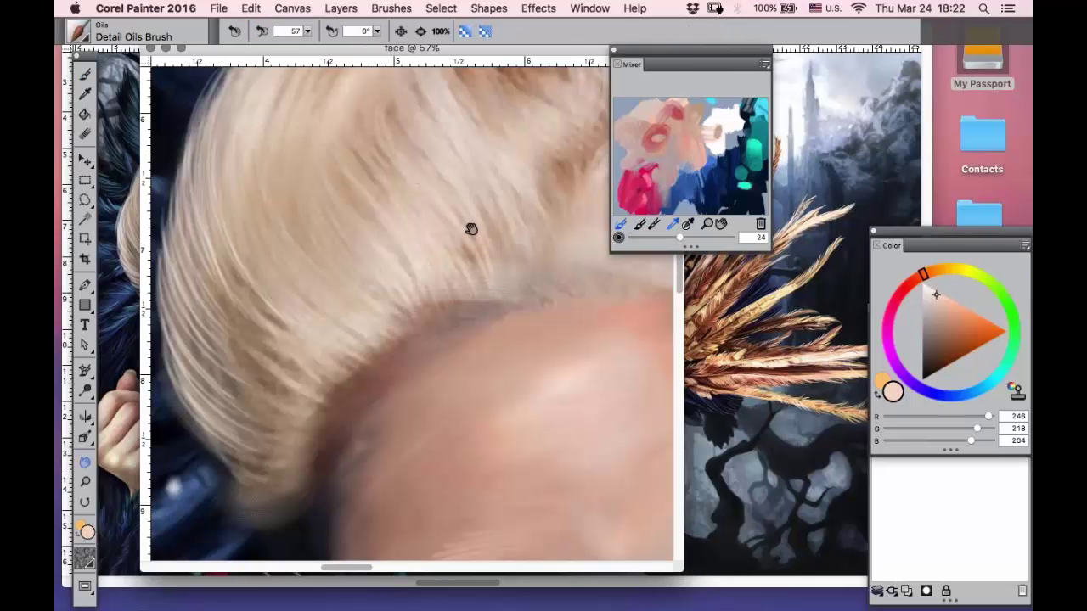
scroll(417, 287, up, 5)
key(b)
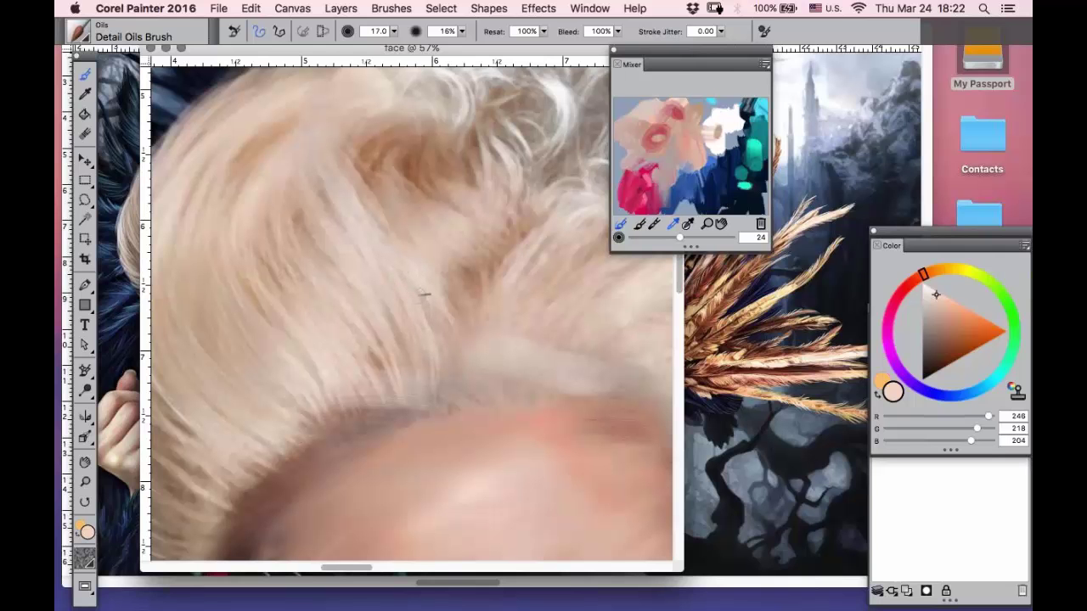
drag(461, 435, 544, 420)
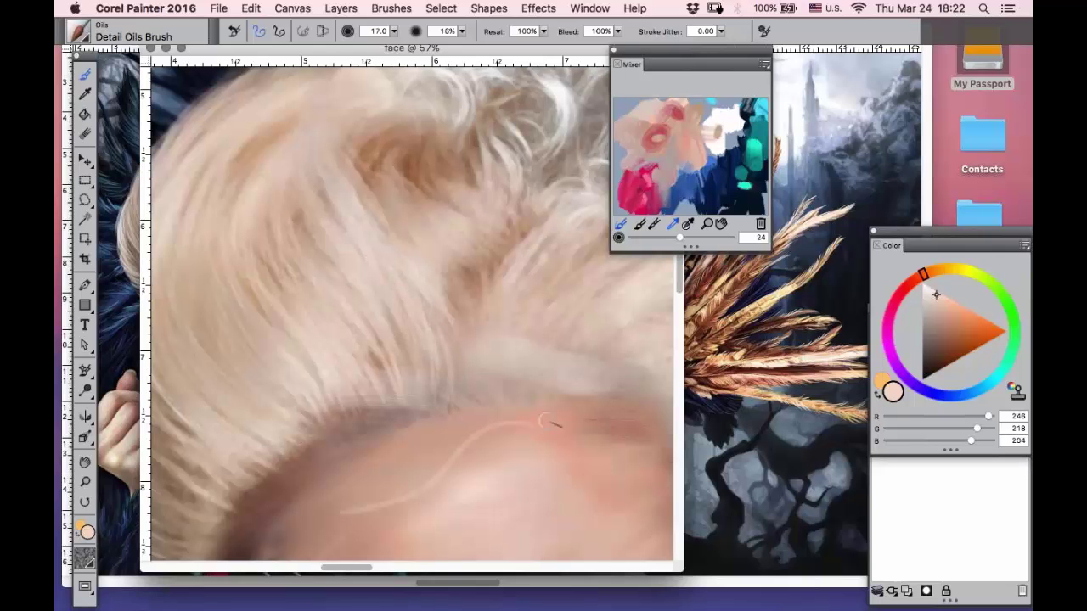
key(super+z)
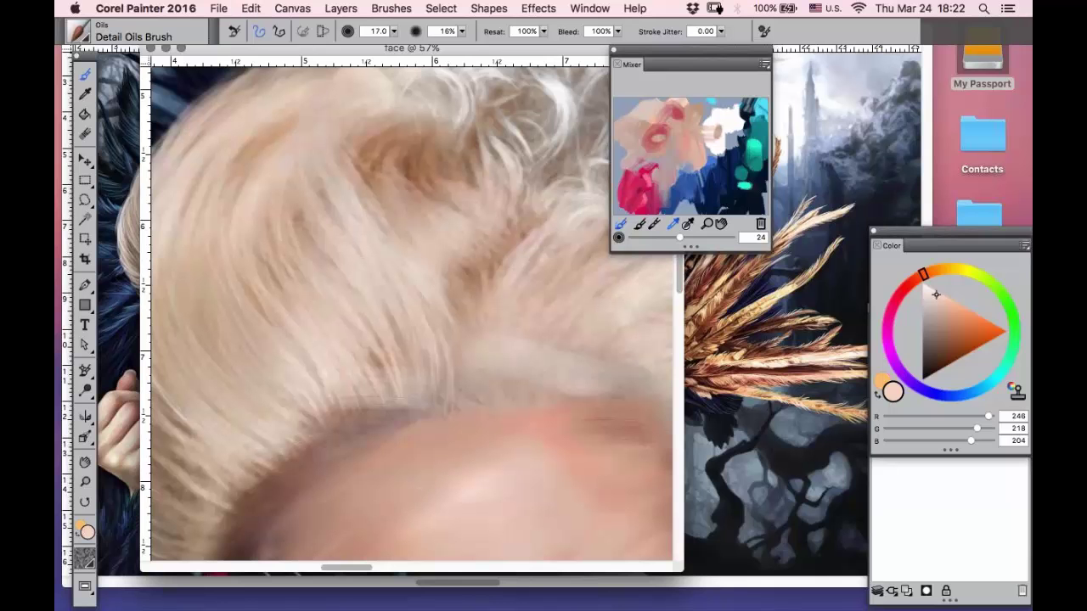
- Pick near-white RGB 255, 252, 250 from the Mixer and paint fine highlight strands down through the swept-back hair above the forehead
click(741, 96)
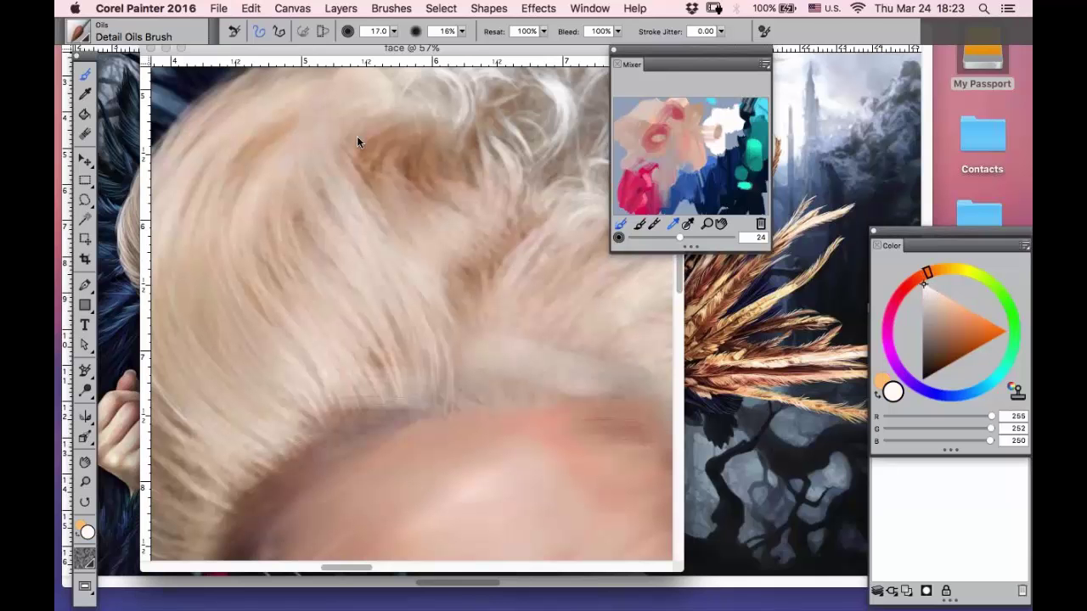
drag(360, 215, 444, 357)
mouse_move(375, 264)
mouse_down()
mouse_move(455, 424)
mouse_move(372, 252)
mouse_move(422, 327)
mouse_up()
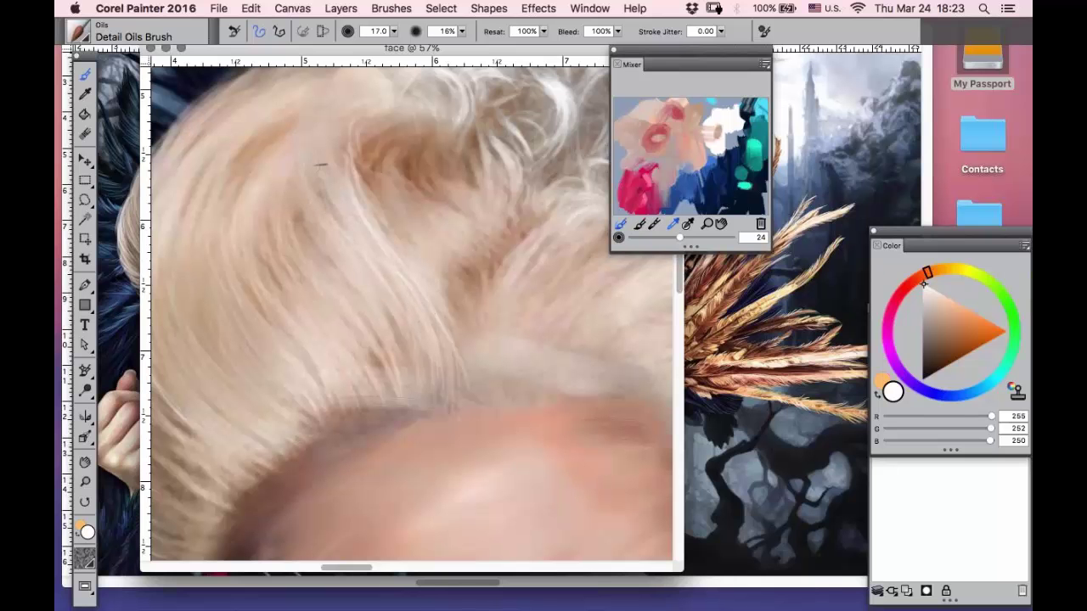
drag(309, 168, 343, 274)
drag(307, 197, 357, 312)
drag(299, 221, 322, 272)
drag(299, 173, 325, 283)
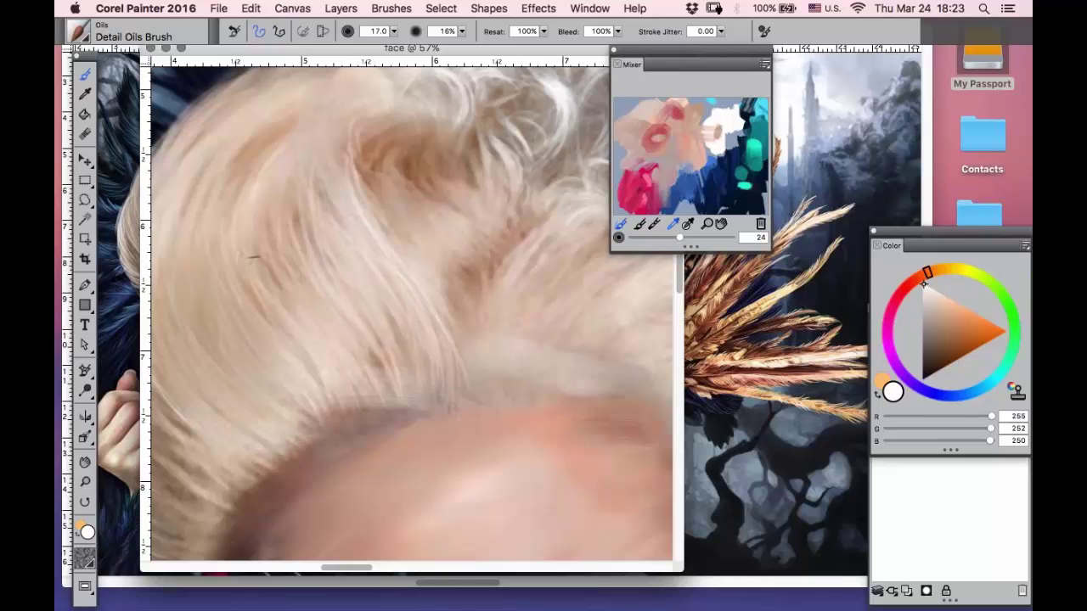
mouse_move(253, 257)
mouse_down()
mouse_move(255, 178)
mouse_move(222, 263)
mouse_up()
- Paint long near-white strands curving down from the crown along the outer side of the swept-back hair
click(85, 462)
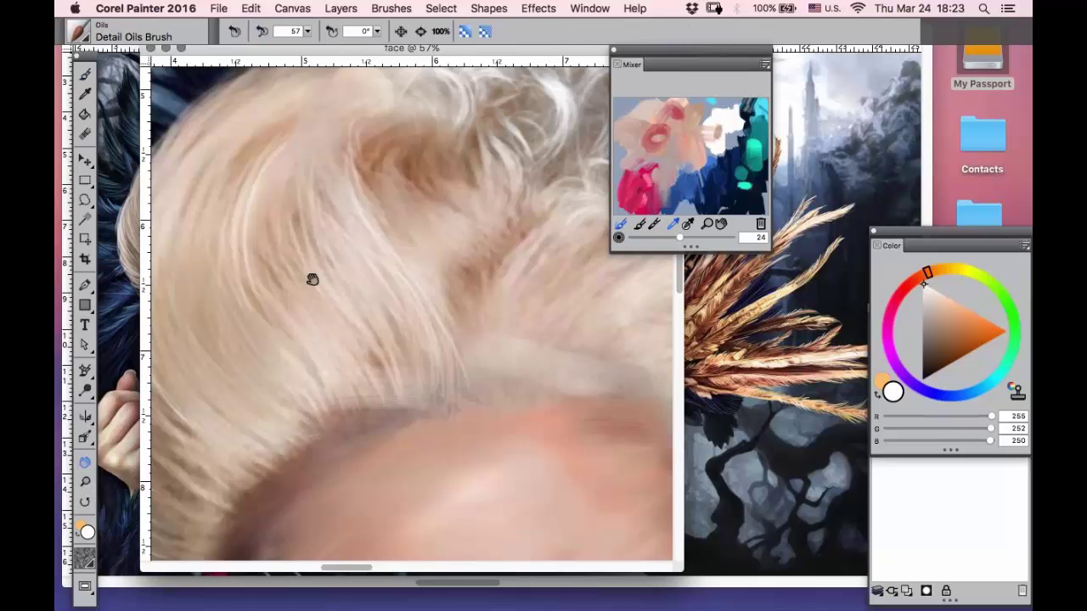
drag(312, 280, 455, 314)
key(b)
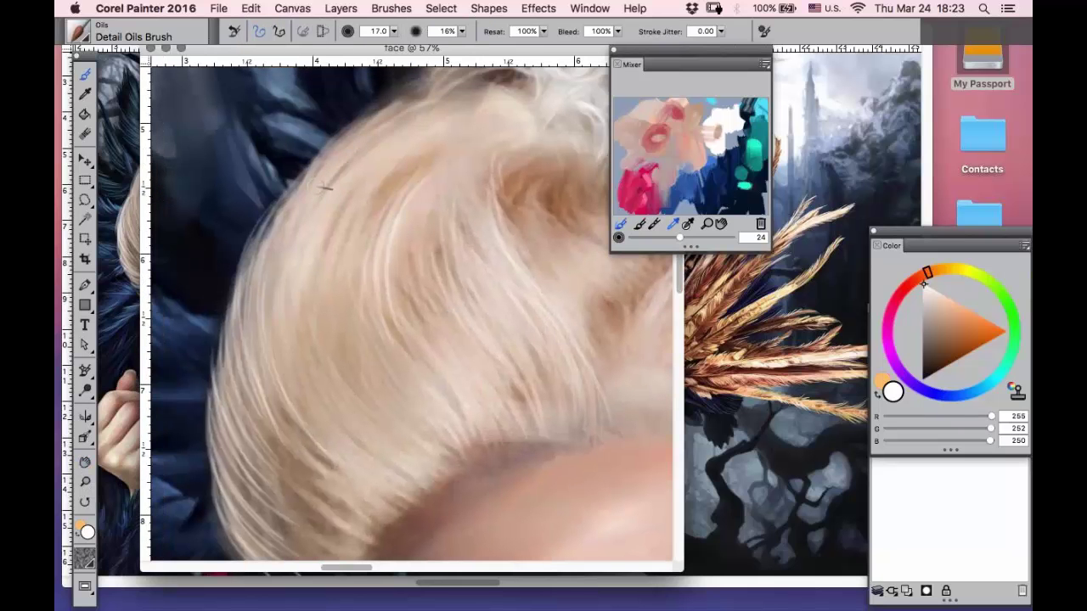
mouse_move(399, 109)
mouse_down()
mouse_move(271, 262)
mouse_move(315, 323)
mouse_move(376, 150)
mouse_move(348, 325)
mouse_up()
mouse_move(448, 124)
mouse_down()
mouse_move(358, 263)
mouse_move(363, 247)
mouse_up()
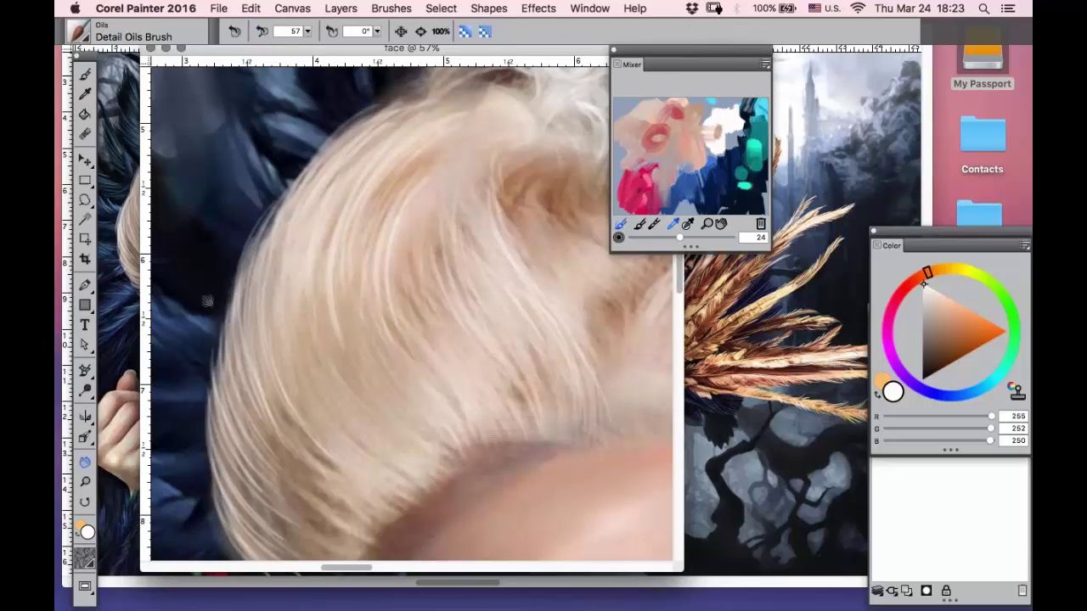
- Paint near-white strands curving into the hair's lower tip beside the near temple, raising the brush size to 22
drag(204, 288, 159, 150)
click(85, 133)
click(85, 74)
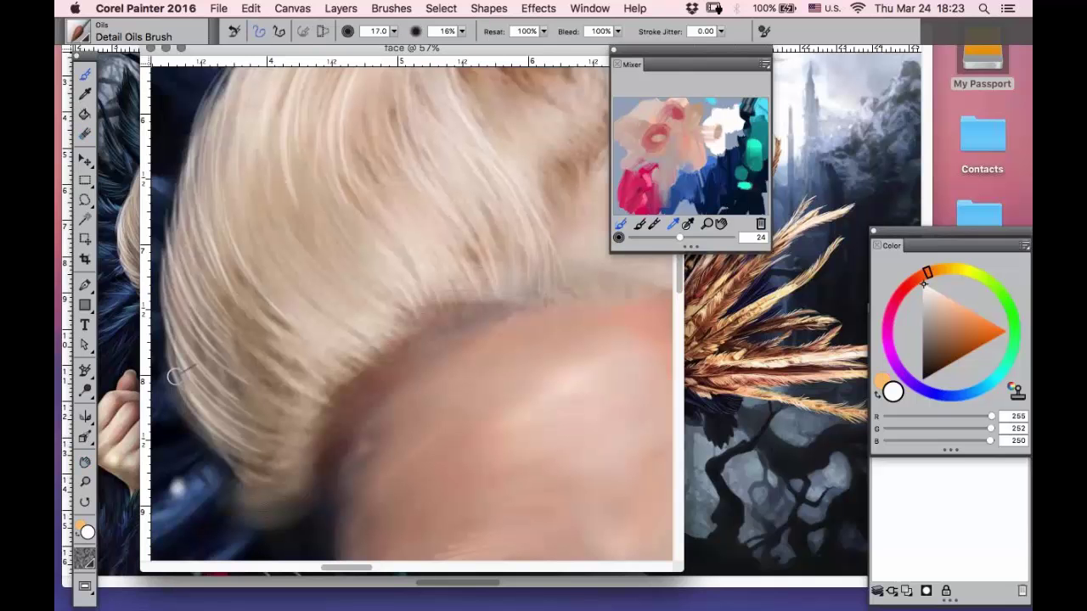
mouse_move(173, 376)
mouse_down()
mouse_move(231, 437)
mouse_move(319, 436)
mouse_up()
mouse_move(221, 472)
mouse_down()
mouse_move(302, 461)
mouse_move(243, 495)
mouse_move(304, 453)
mouse_move(238, 489)
mouse_move(315, 459)
mouse_move(255, 533)
mouse_move(321, 458)
mouse_move(247, 546)
mouse_up()
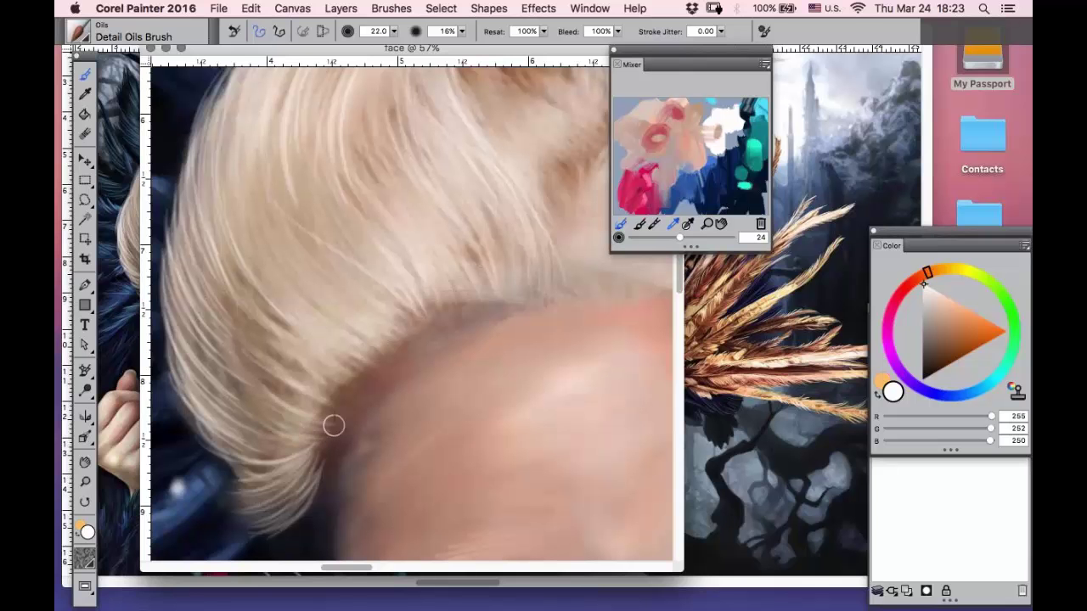
- Sample tan tones RGB 201, 180, 162 and 218, 196, 181 from the hair for the strands near the temple
click(85, 93)
click(279, 277)
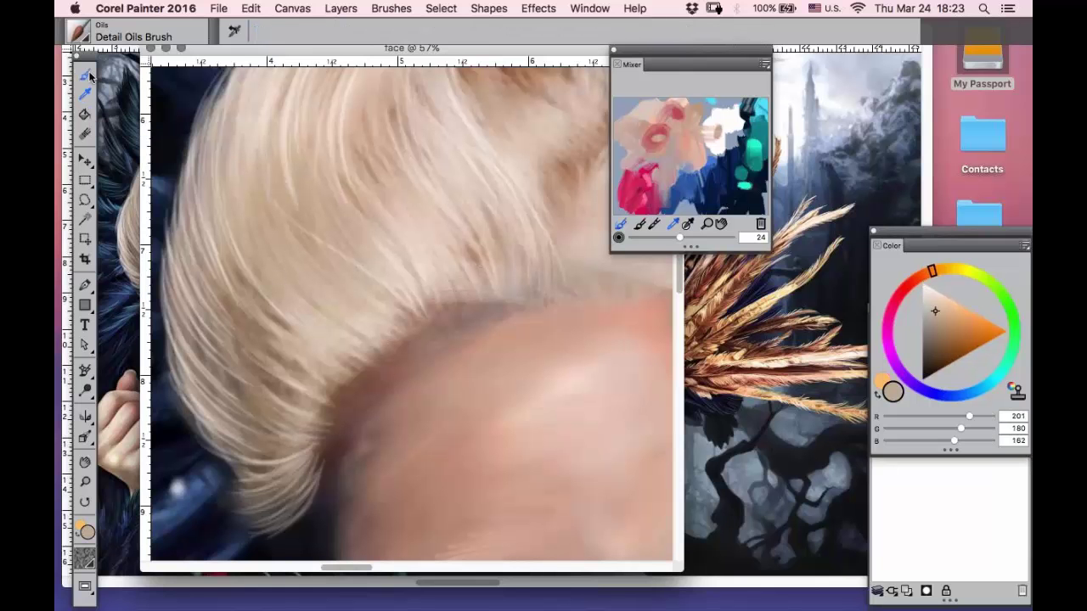
click(86, 75)
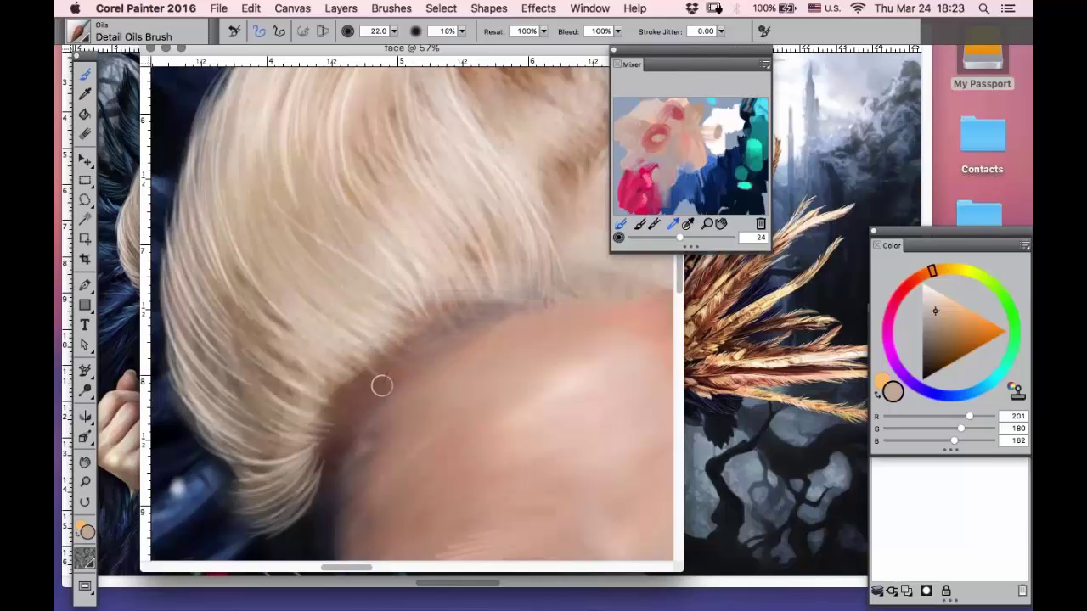
alt+click(314, 322)
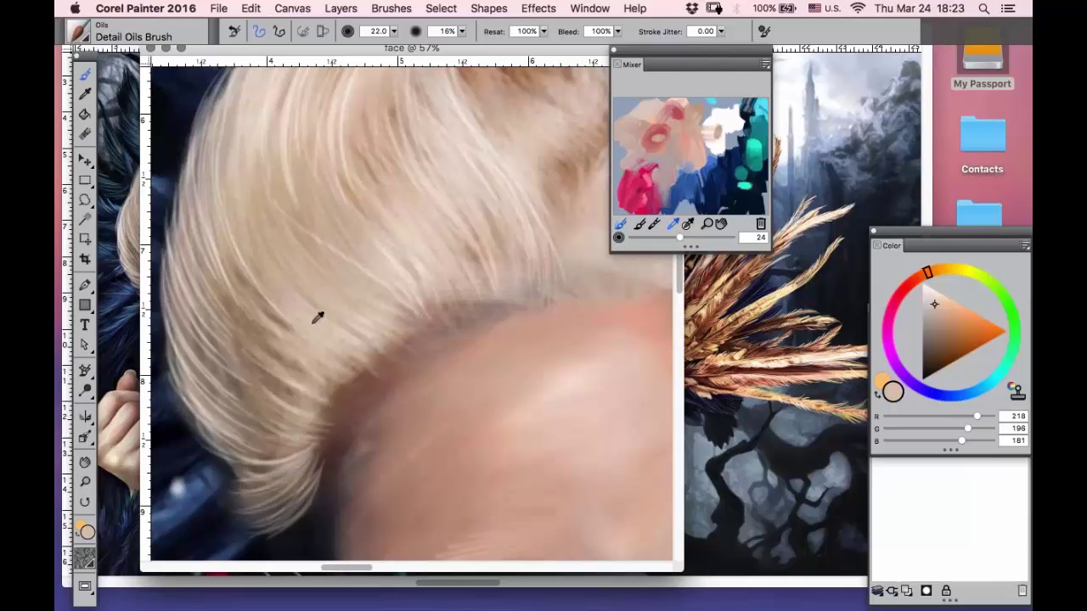
- Sample pale grey RGB 237, 235, 235 from the curls and paint size 17 strands towards the parting above the forehead
click(86, 481)
alt+click(438, 216)
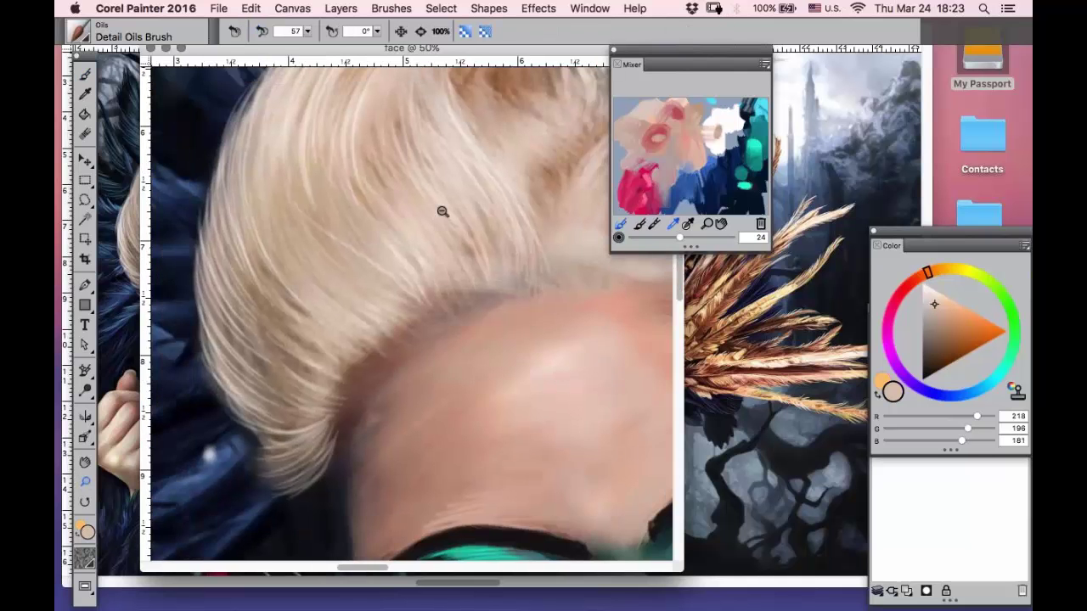
alt+click(441, 211)
drag(542, 88, 352, 306)
drag(294, 425, 262, 501)
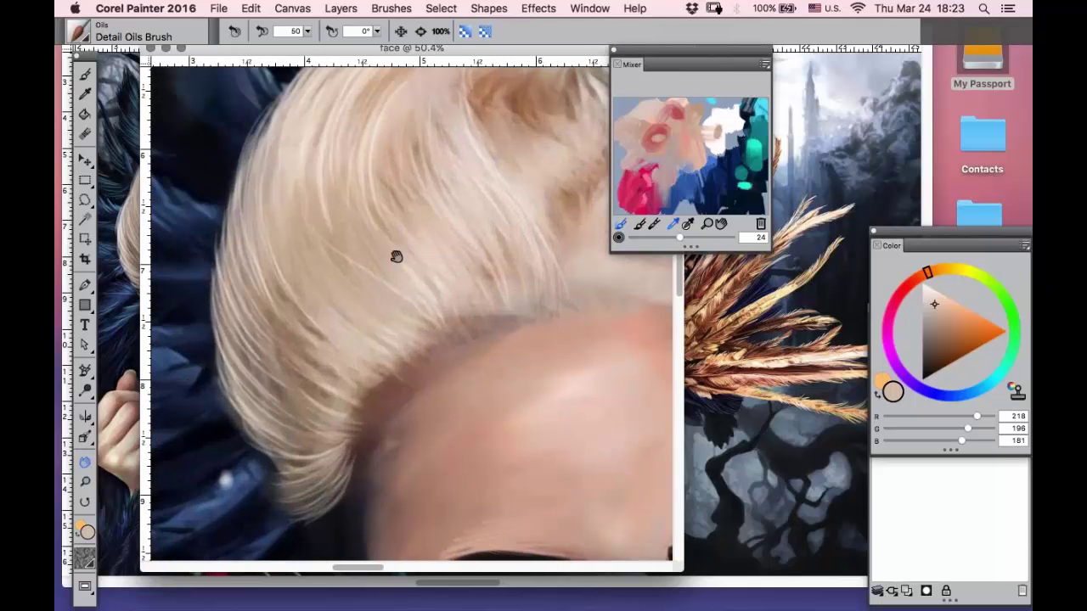
drag(397, 257, 328, 376)
alt+click(452, 98)
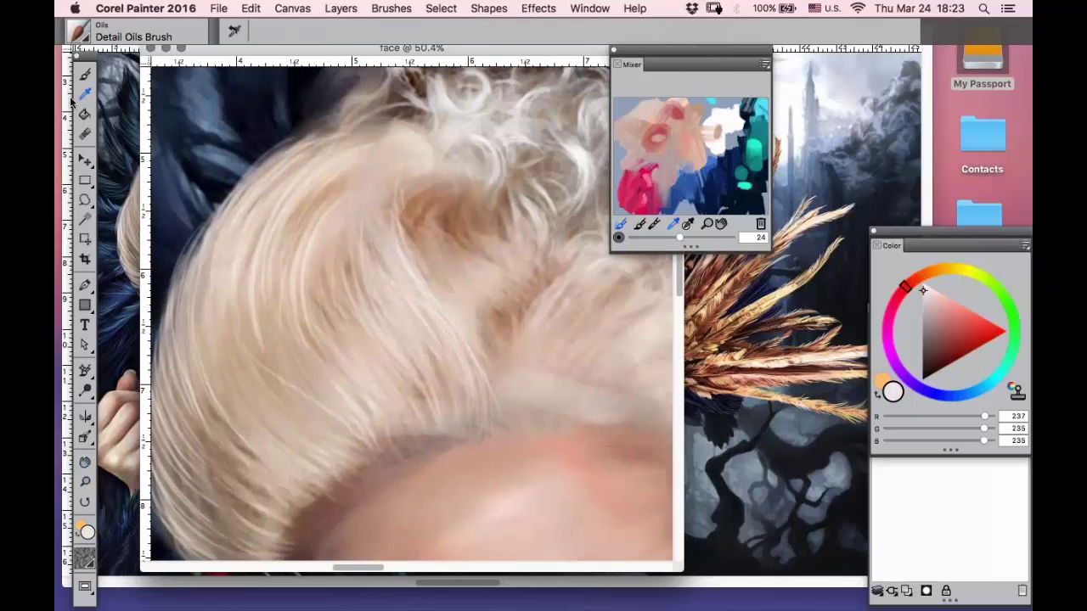
key(b)
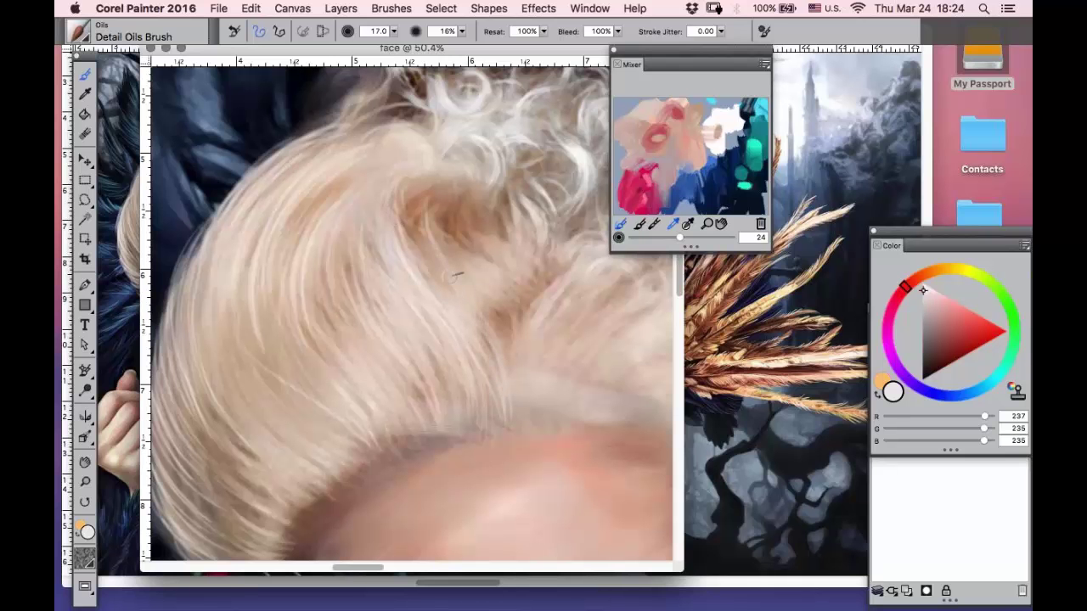
drag(494, 299, 518, 350)
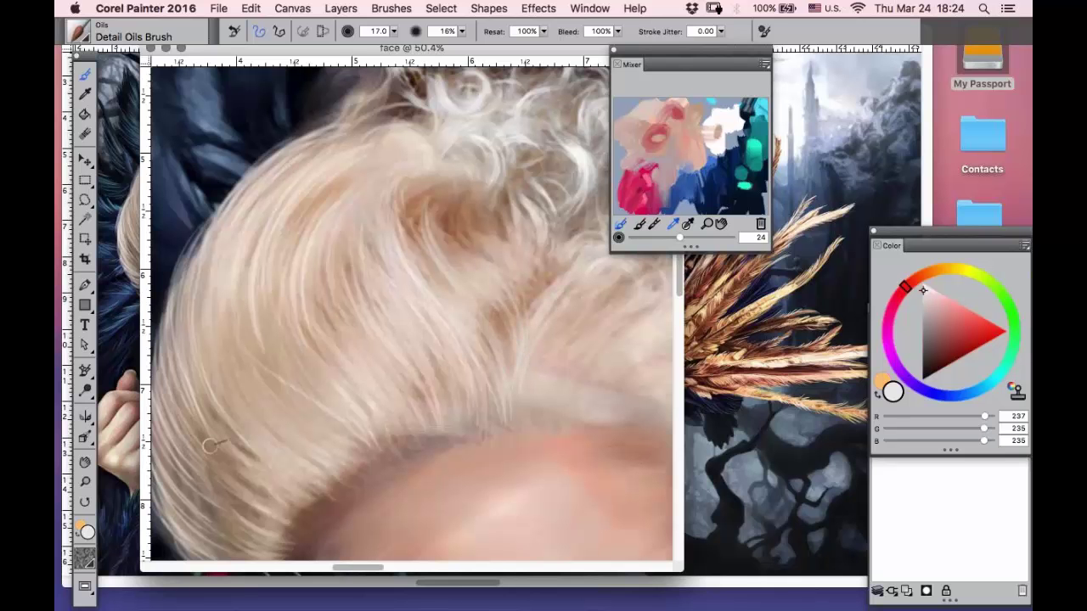
- Paint light strands above the central hairline, picking RGB 245, 217, 204 and 255, 252, 250 and reducing the brush size to 14
click(85, 462)
mouse_move(517, 296)
mouse_down()
mouse_move(420, 294)
mouse_move(299, 242)
mouse_up()
key(b)
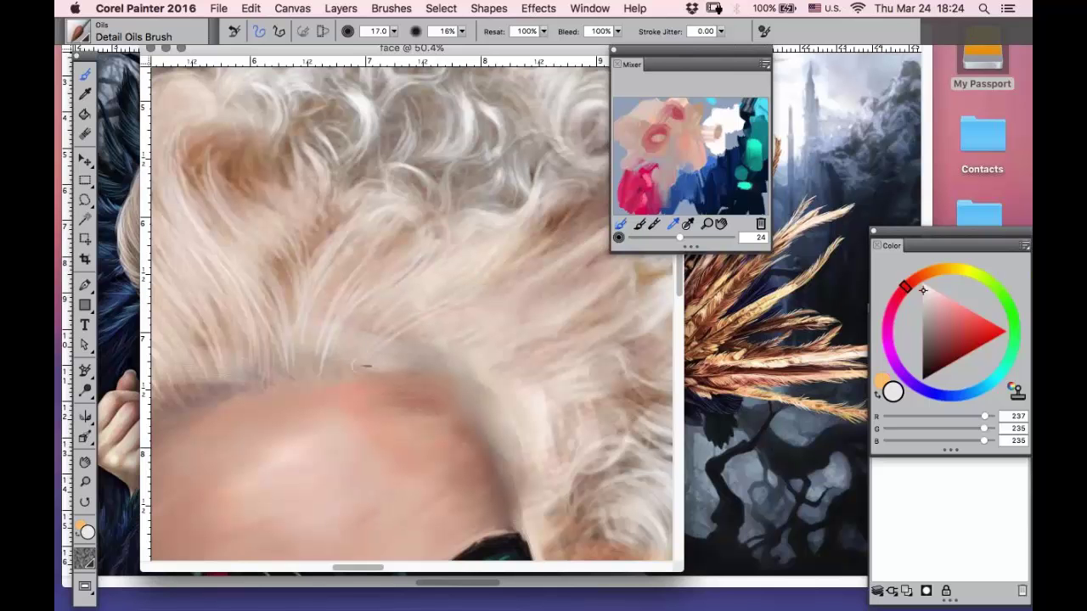
drag(671, 103, 688, 114)
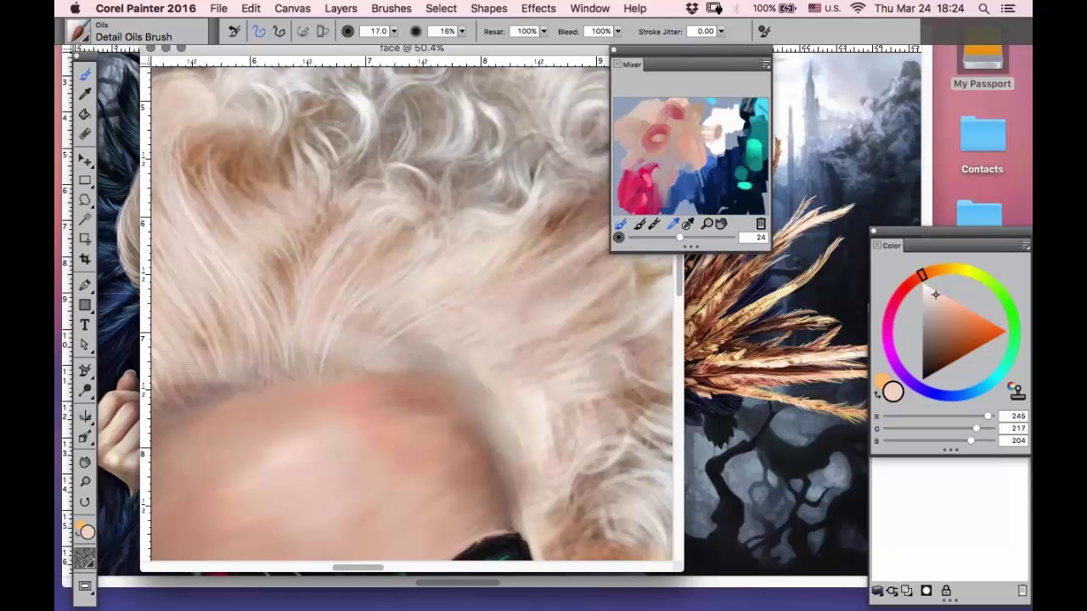
drag(935, 294, 924, 284)
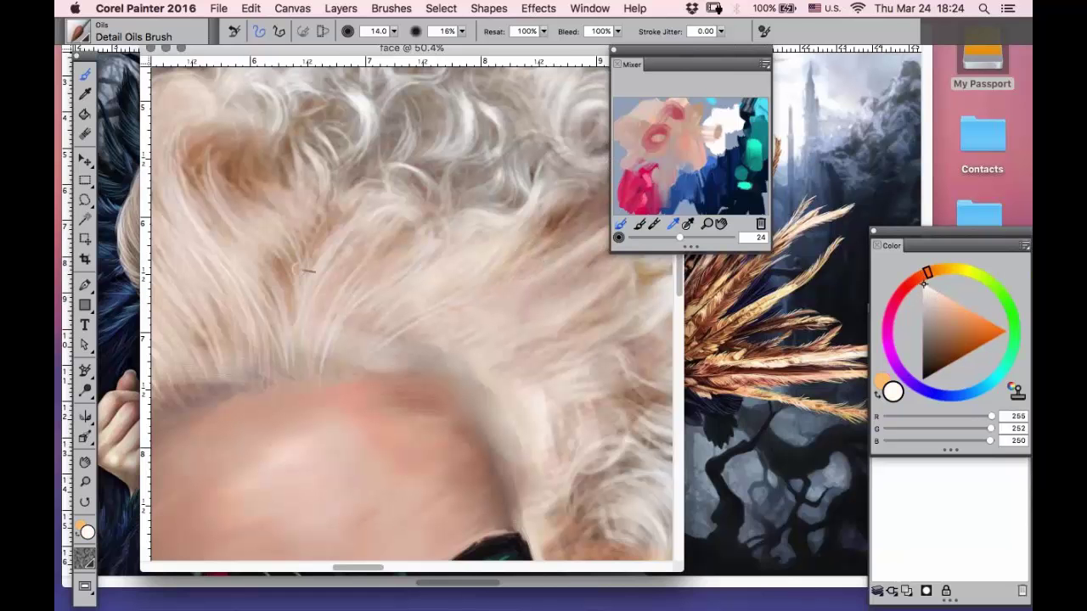
drag(282, 272, 299, 347)
- Sample light beige from the hair, ending on RGB 230, 219, 214, and paint size 52 strands along the near temple's hairline
click(85, 461)
drag(232, 400, 395, 206)
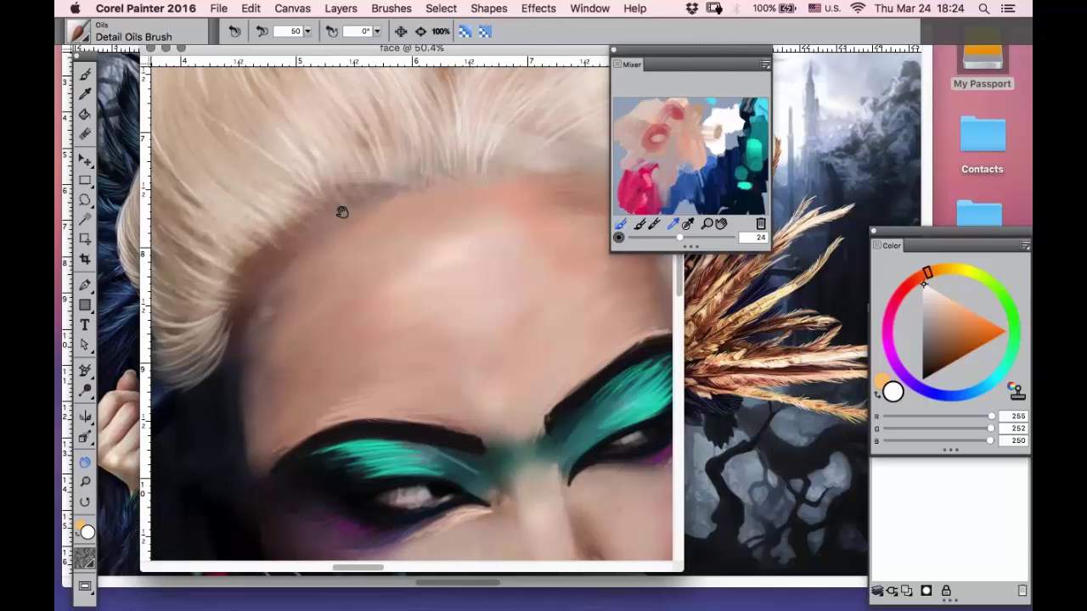
key(b)
click(83, 93)
drag(507, 131, 414, 132)
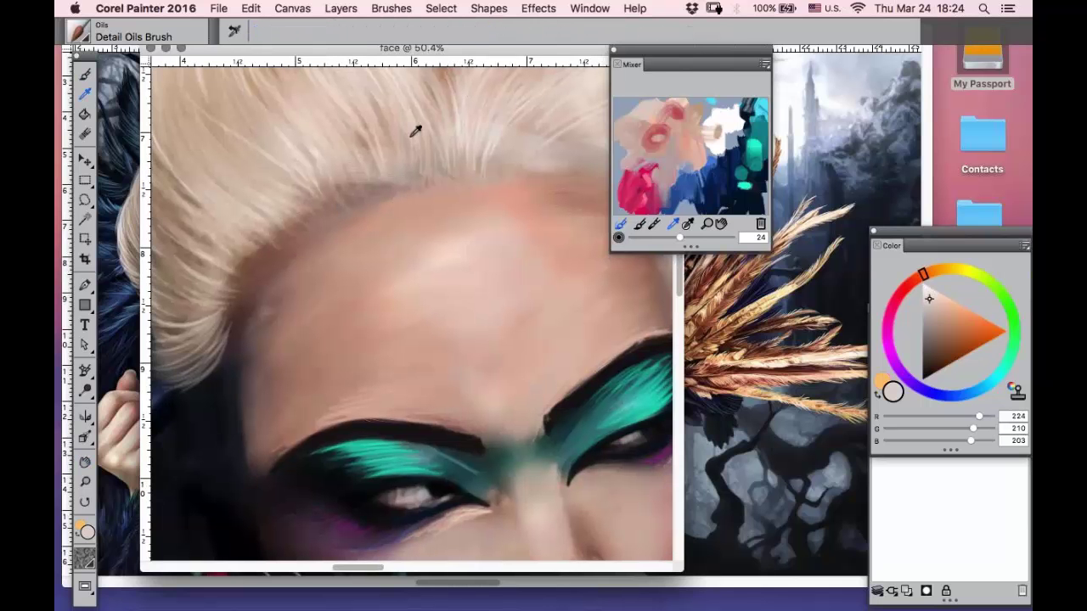
click(84, 74)
mouse_move(266, 270)
mouse_down()
mouse_move(207, 301)
mouse_move(262, 286)
mouse_move(207, 309)
mouse_move(202, 333)
mouse_move(252, 300)
mouse_move(195, 333)
mouse_move(245, 313)
mouse_move(192, 384)
mouse_up()
mouse_move(313, 244)
mouse_down()
mouse_move(262, 272)
mouse_move(253, 269)
mouse_move(280, 262)
mouse_move(249, 265)
mouse_up()
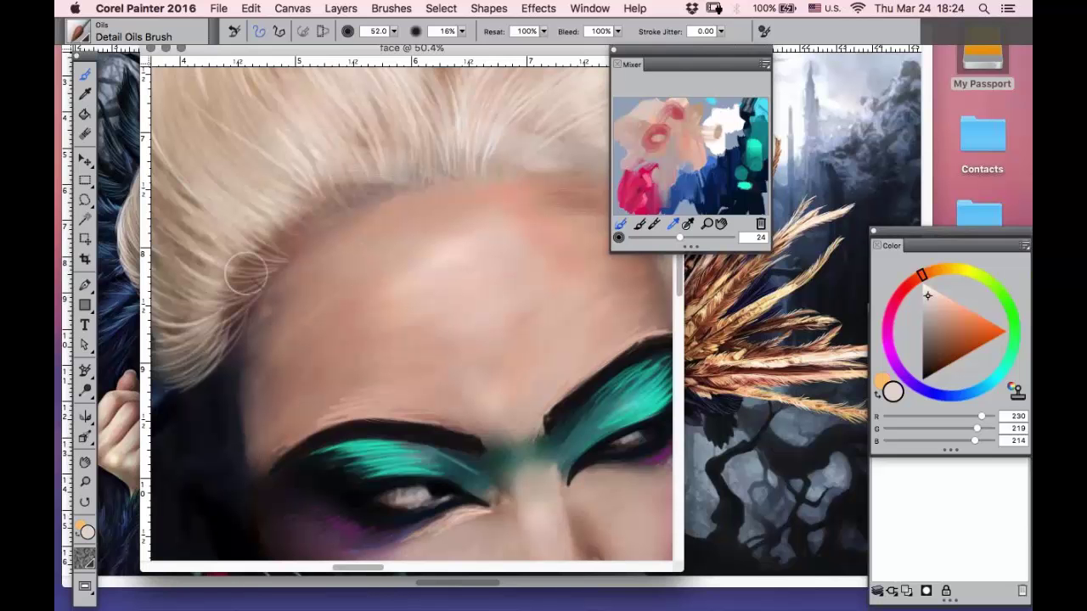
mouse_move(262, 283)
mouse_down()
mouse_move(223, 300)
mouse_move(202, 337)
mouse_up()
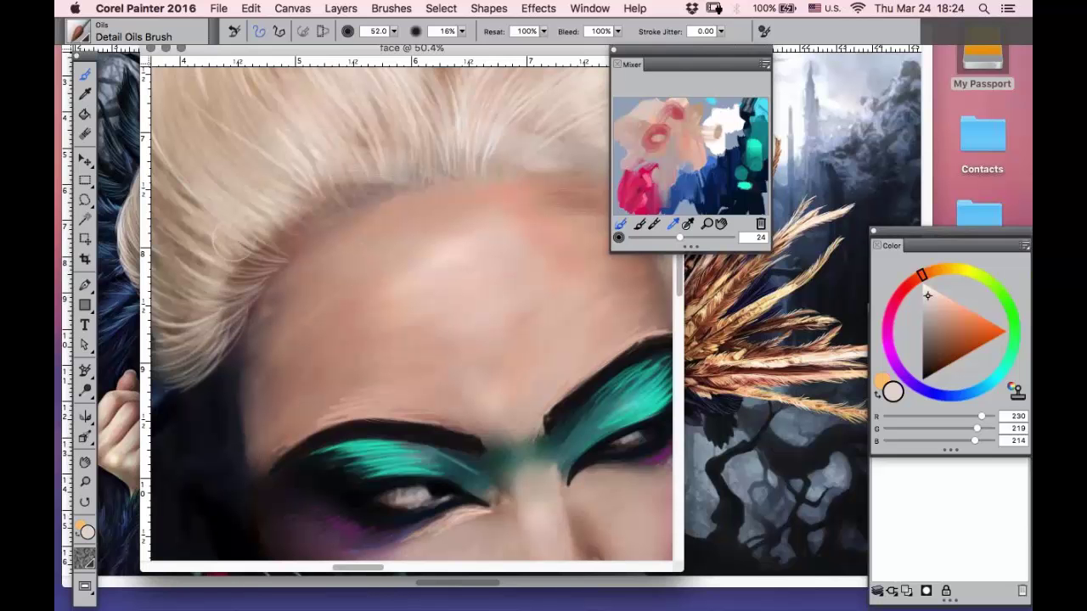
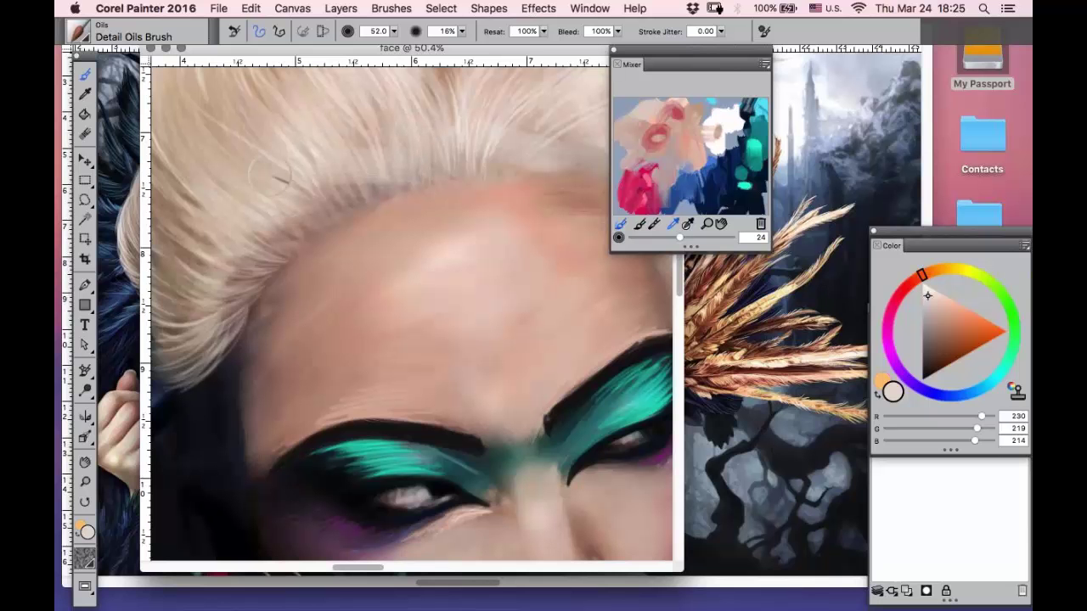
- Paint soft beige strokes along the hairline on the far side of the forehead, down towards the far eyebrow
click(85, 461)
drag(415, 287, 308, 429)
key(b)
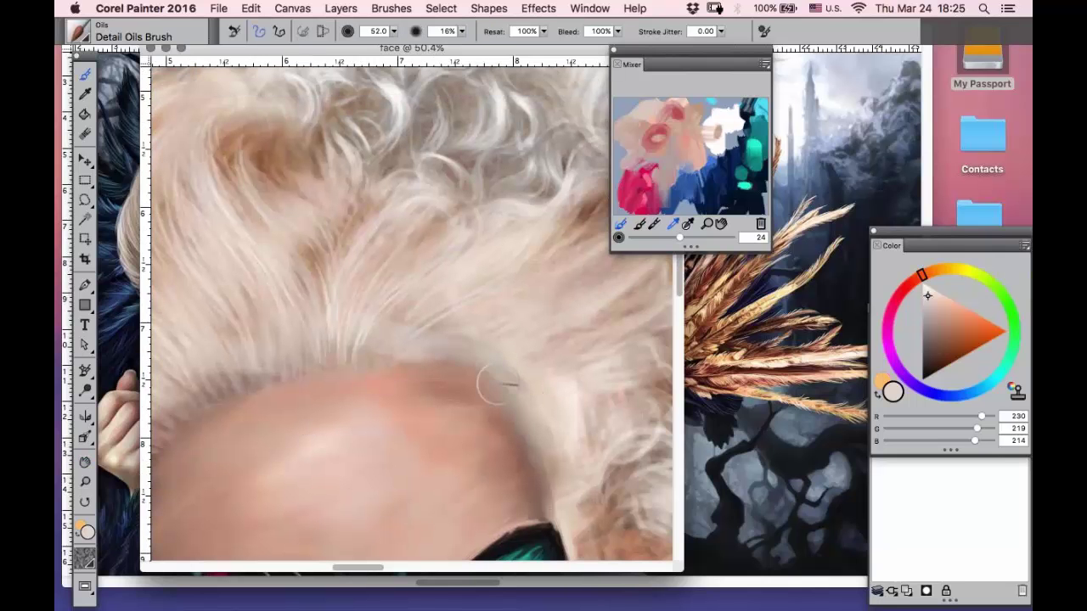
drag(466, 375, 537, 471)
- Reduce the brush size to 21 and paint thin stray light strands hanging below the curls over the dark collar
click(85, 479)
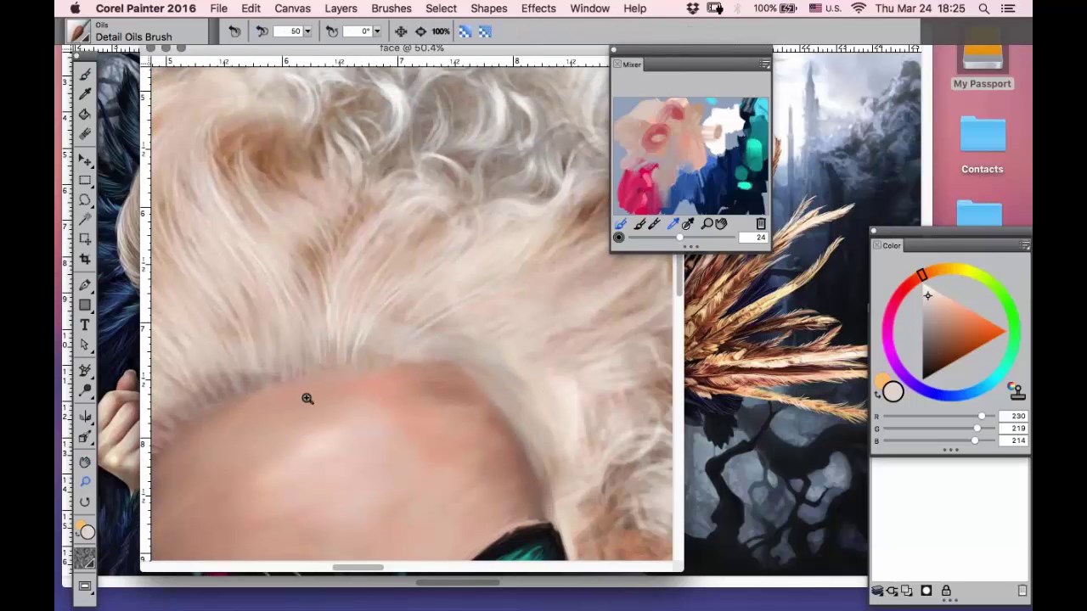
alt+click(364, 420)
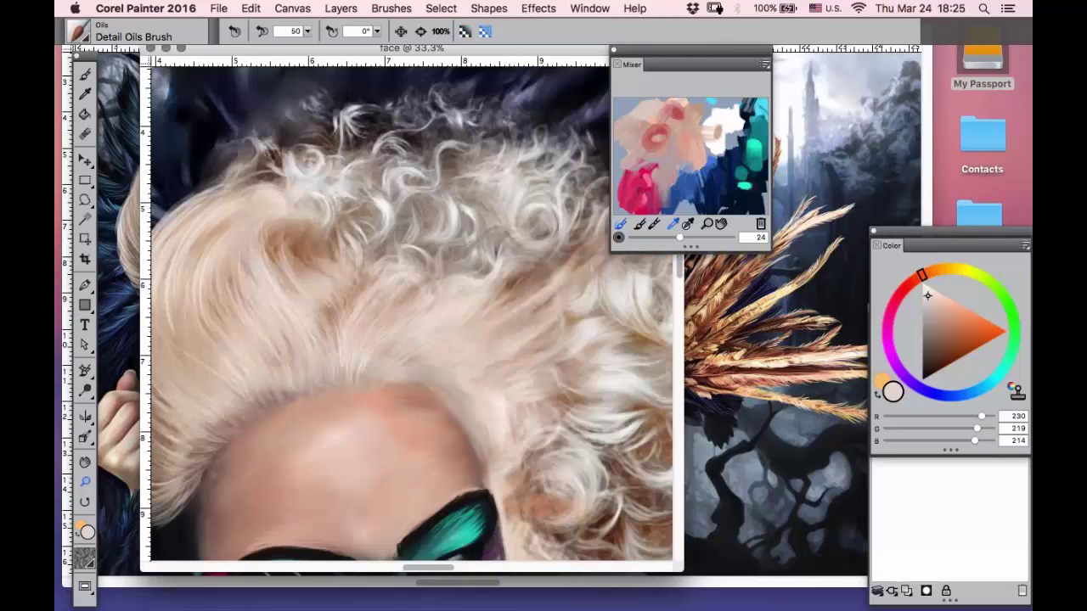
drag(355, 449, 219, 588)
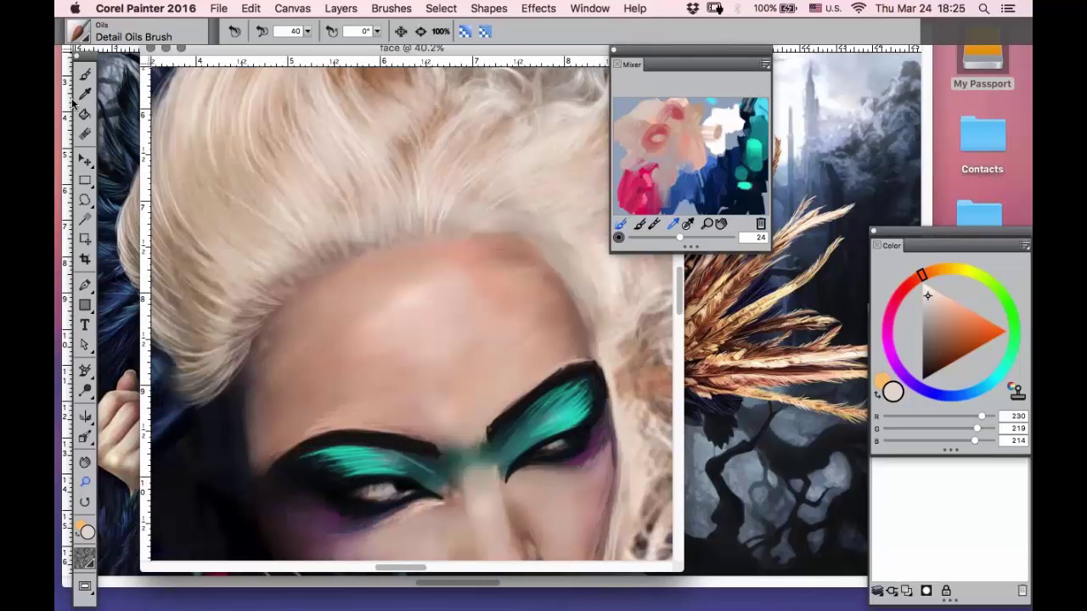
click(85, 76)
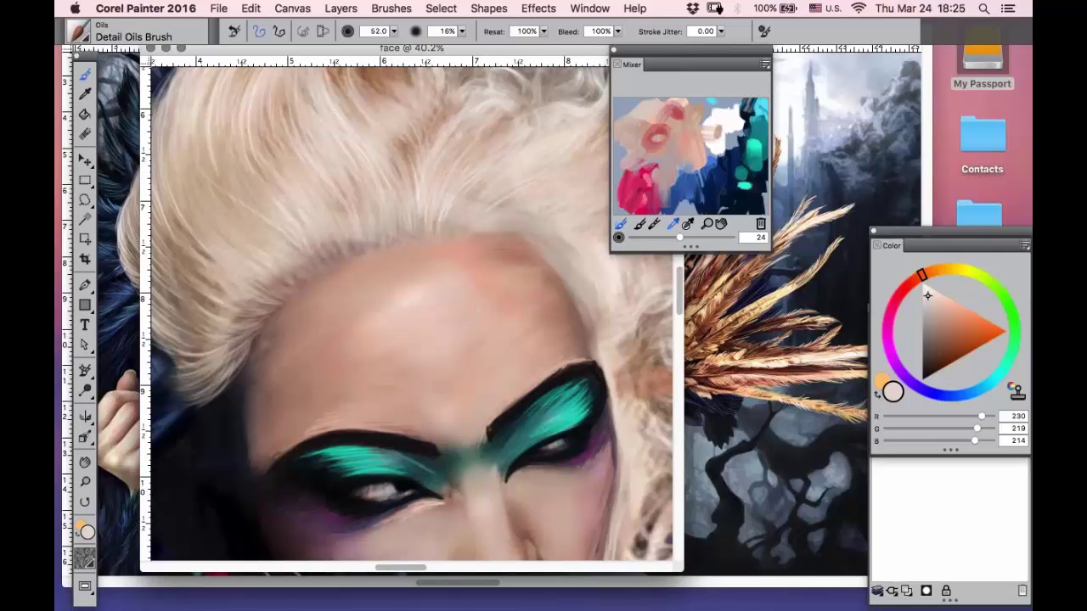
key(bracketleft)
key(bracketleft)
click(85, 462)
drag(325, 364, 230, 230)
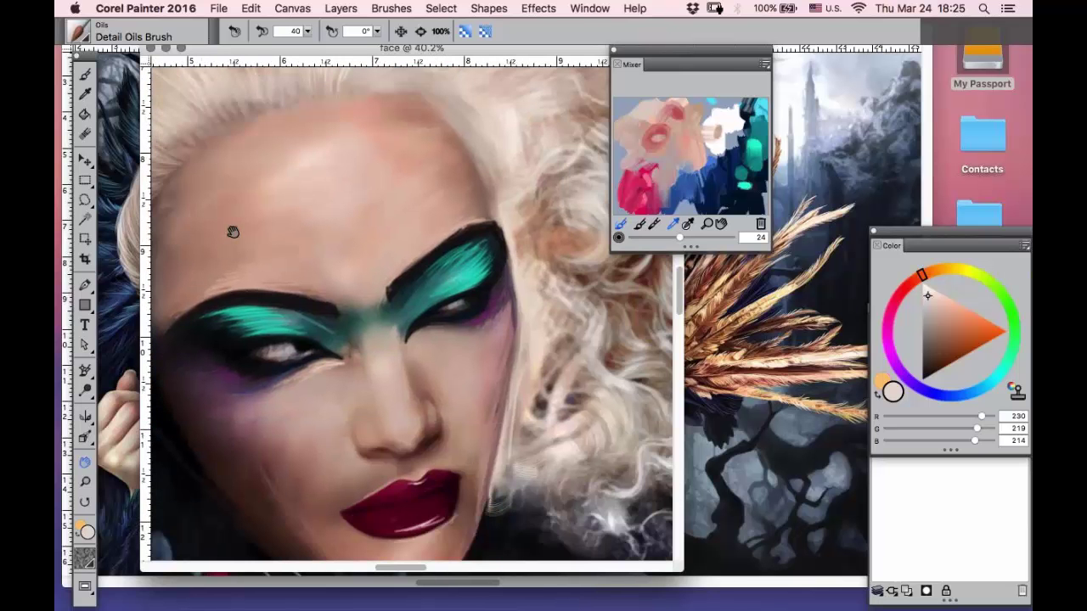
key(b)
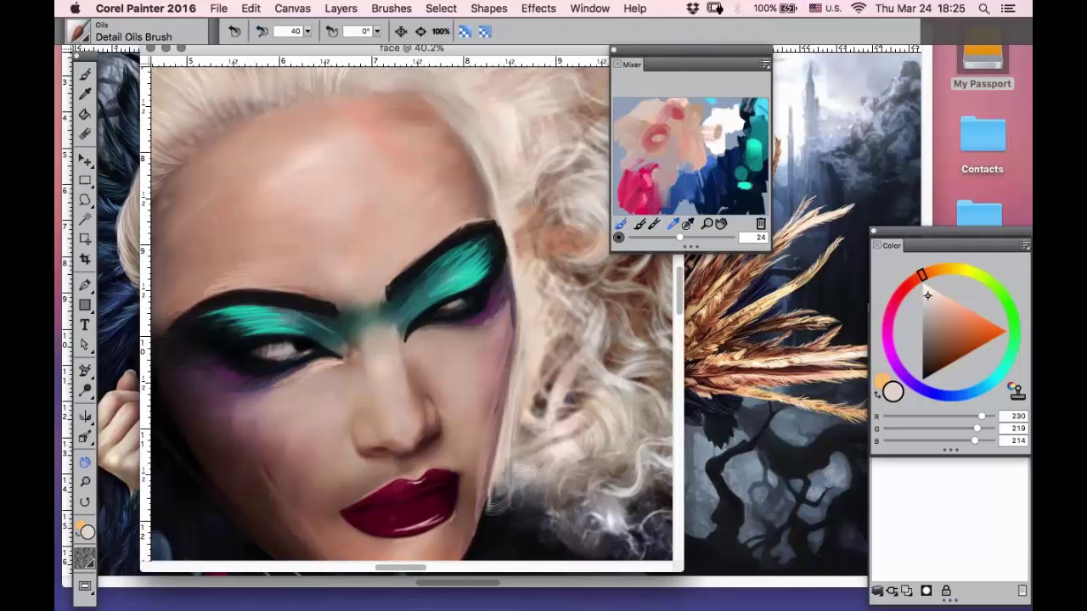
scroll(298, 280, down, 5)
scroll(420, 348, right, 4)
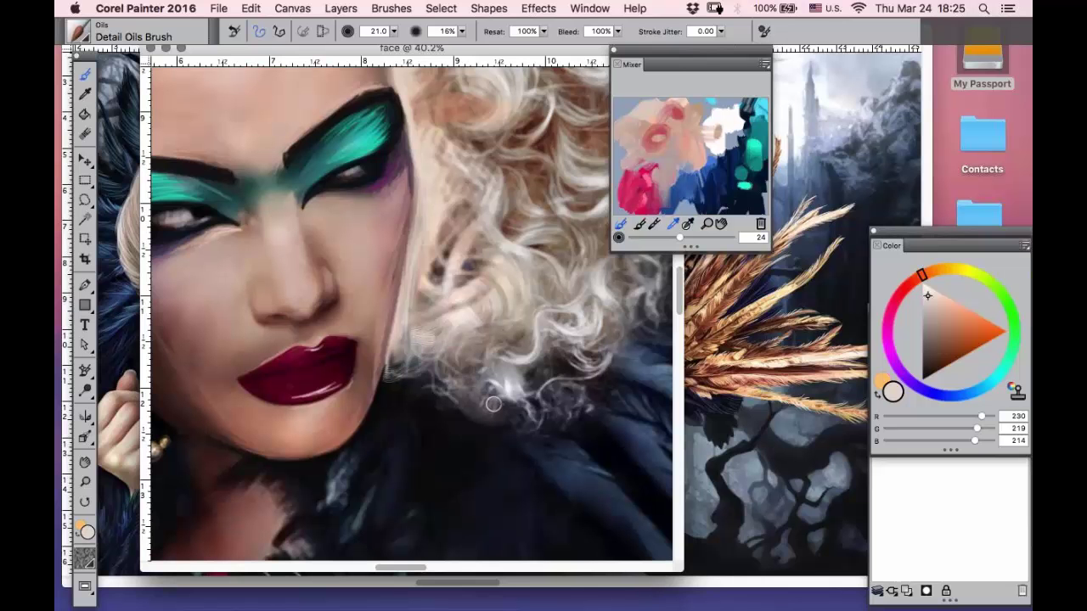
drag(458, 407, 494, 445)
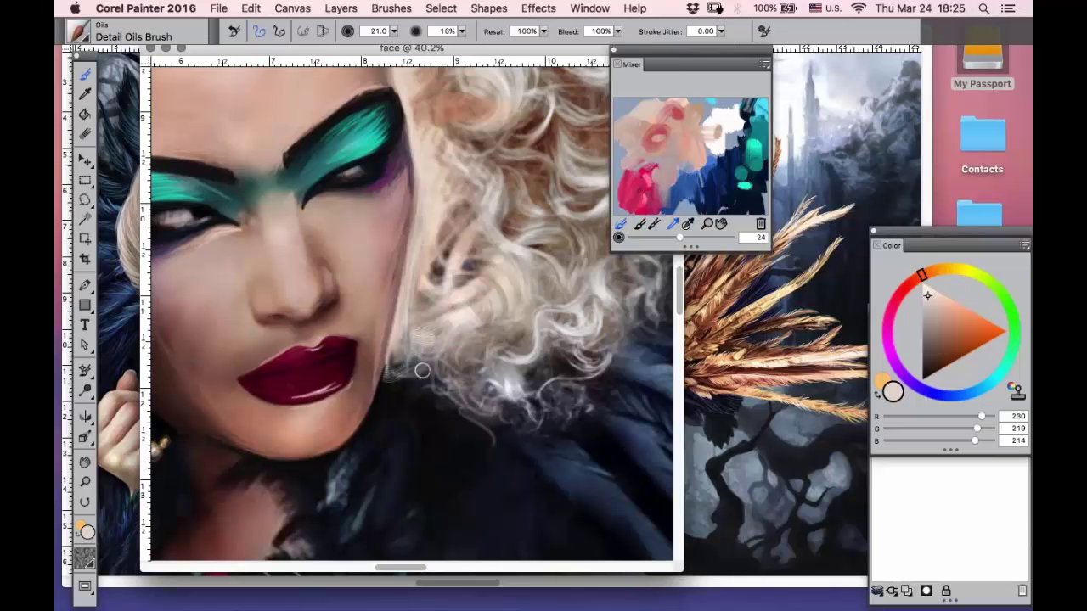
drag(460, 410, 476, 457)
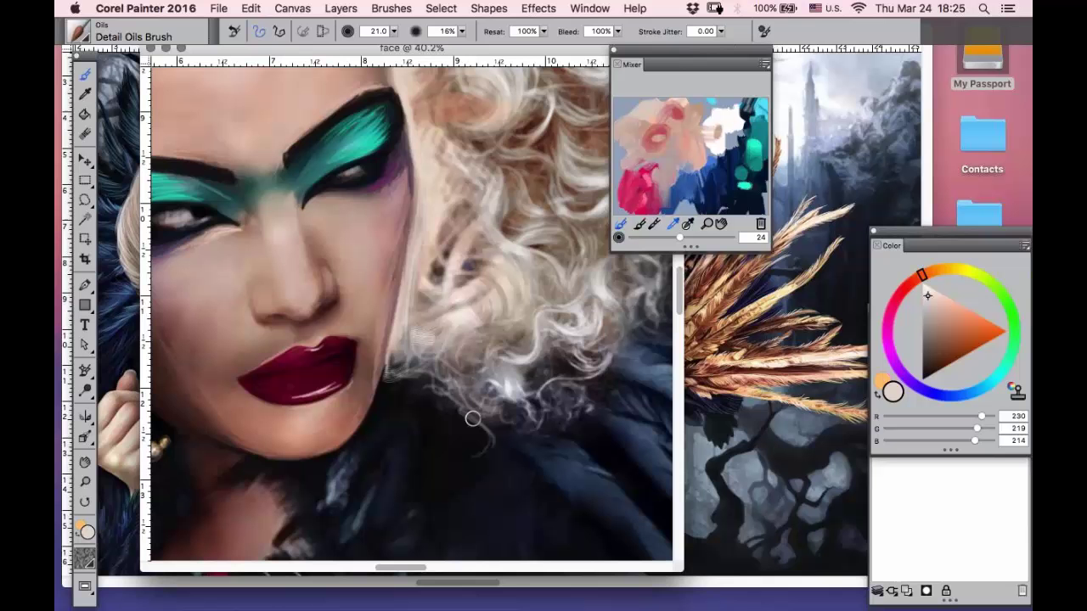
- Examine the whole painting, then inspect the curls, swept-back hair, face, hand and feathers close up
click(83, 464)
drag(257, 367, 598, 489)
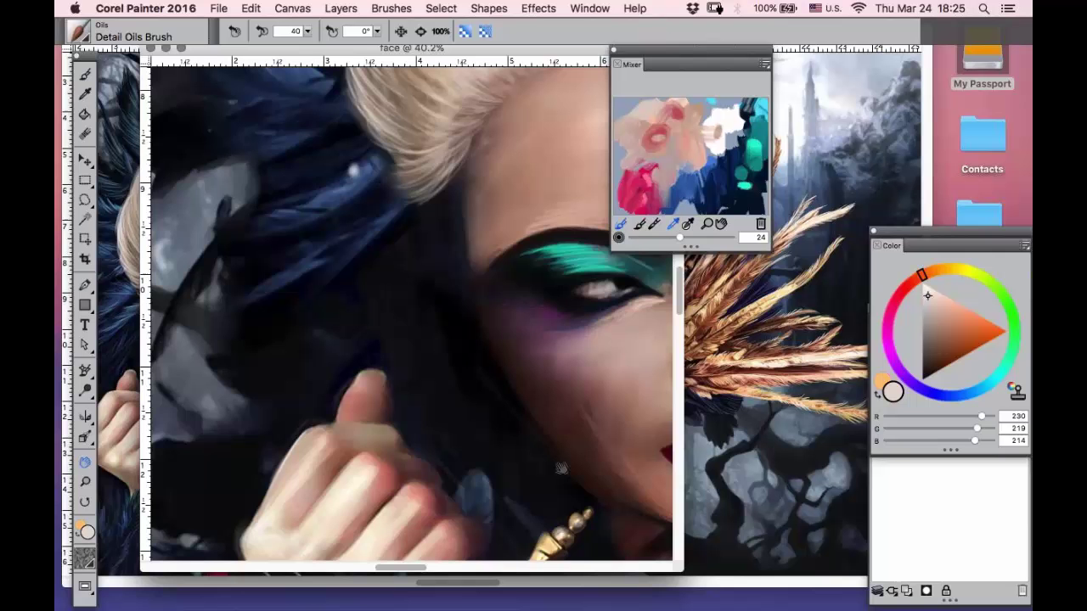
alt+super+click(468, 299)
alt+super+click(476, 298)
alt+super+click(476, 298)
alt+super+click(475, 297)
alt+super+click(481, 289)
alt+super+click(481, 289)
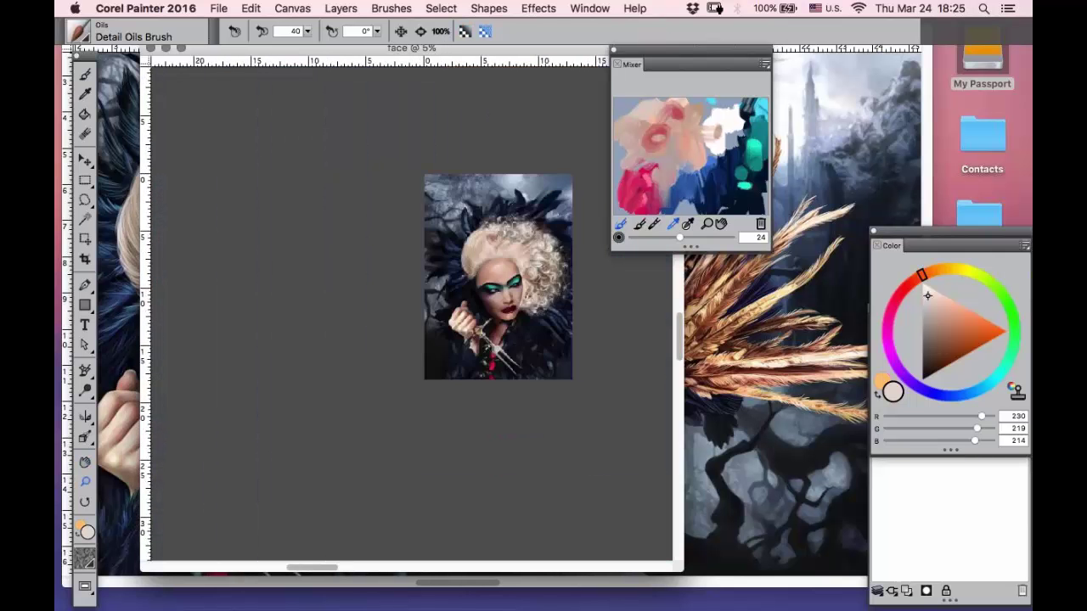
drag(481, 286, 604, 167)
drag(181, 418, 507, 133)
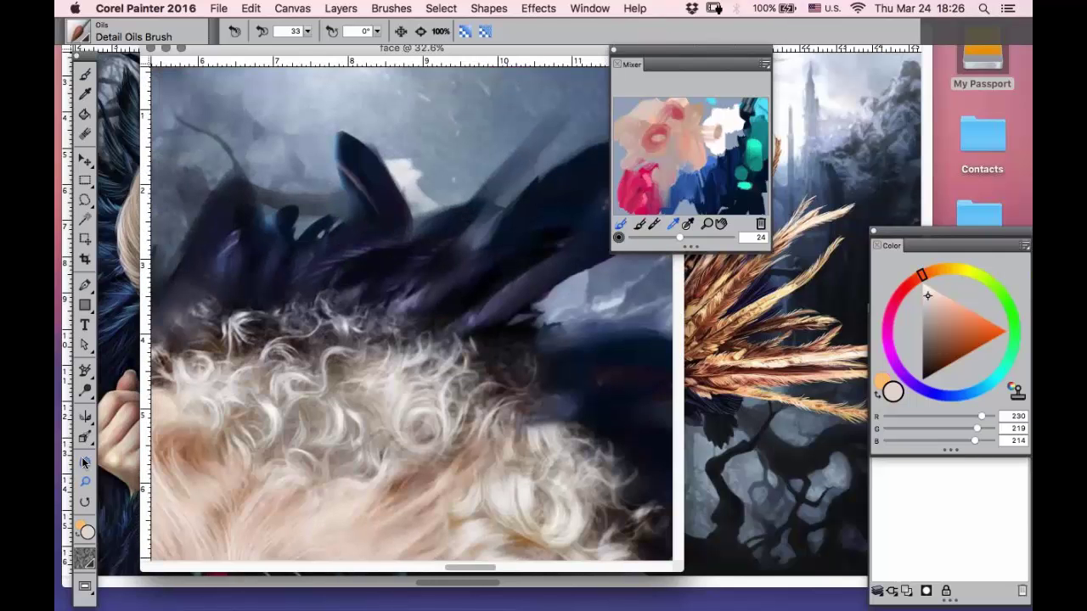
key(space)
scroll(299, 319, down, 10)
scroll(299, 319, left, 7)
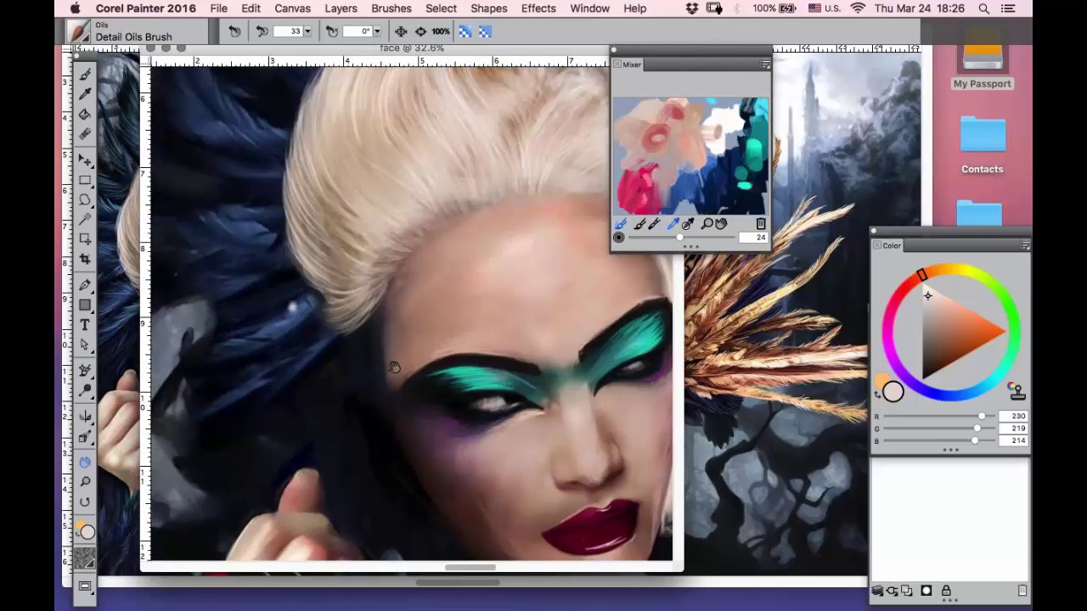
drag(395, 367, 415, 486)
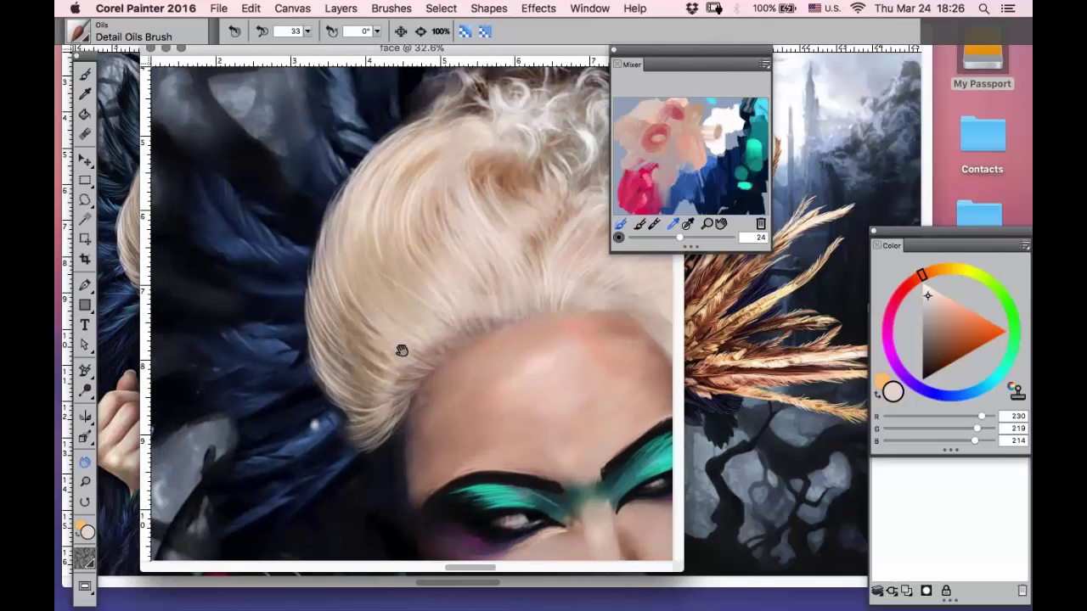
drag(445, 306, 414, 61)
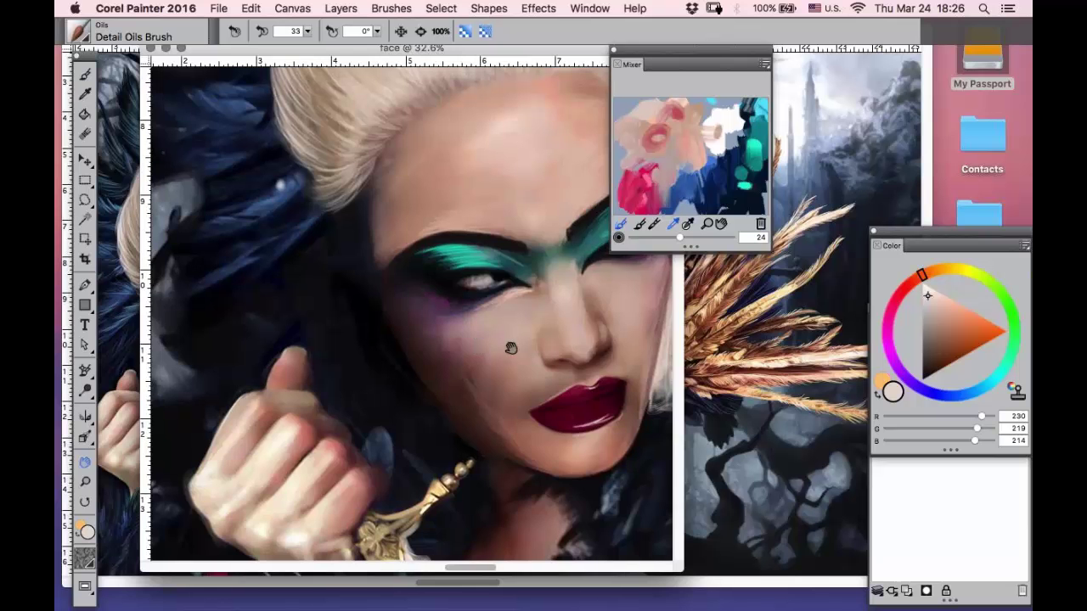
mouse_move(474, 364)
mouse_down()
mouse_move(549, 410)
mouse_move(550, 464)
mouse_move(574, 471)
mouse_up()
- Switch to the Simple Flat Color 2 brush and sample blue RGB 61, 112, 177 from the mixer for the feathers
click(85, 481)
drag(480, 160, 141, 527)
click(85, 75)
click(81, 34)
scroll(201, 292, down, 5)
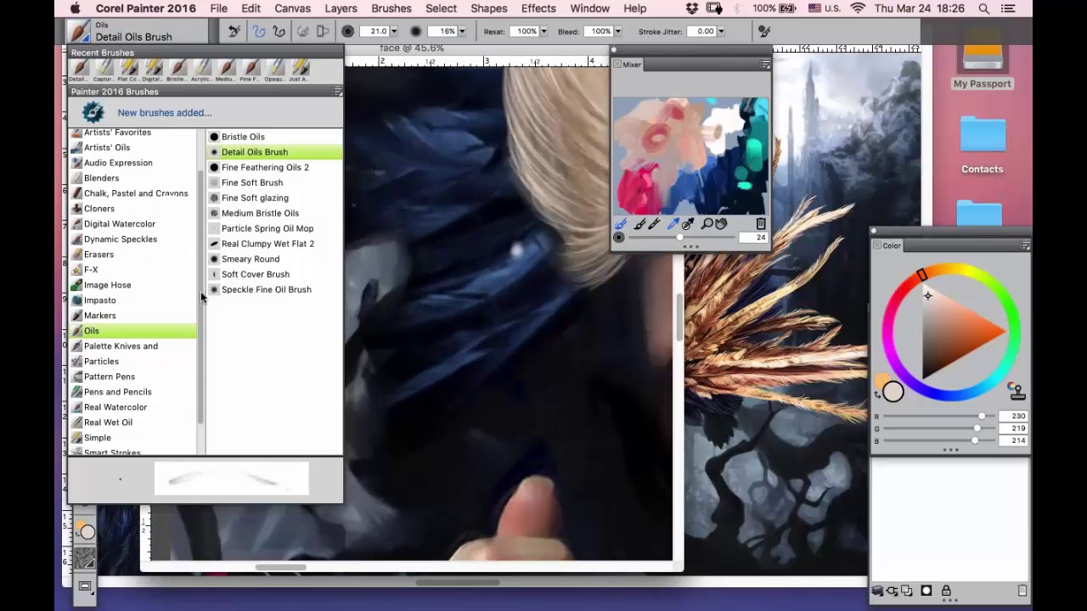
click(97, 401)
click(450, 192)
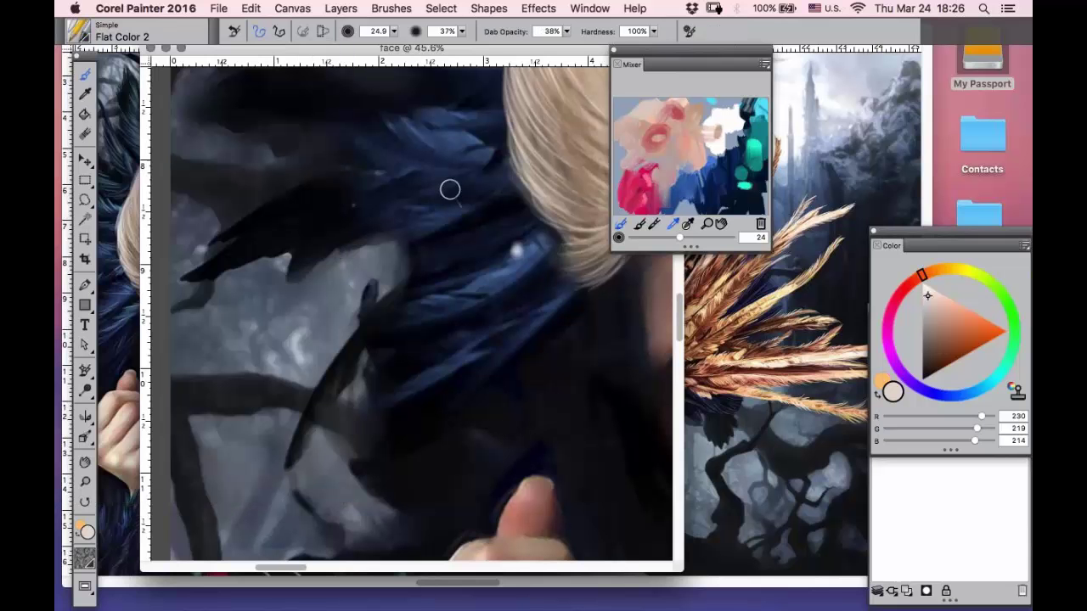
click(682, 187)
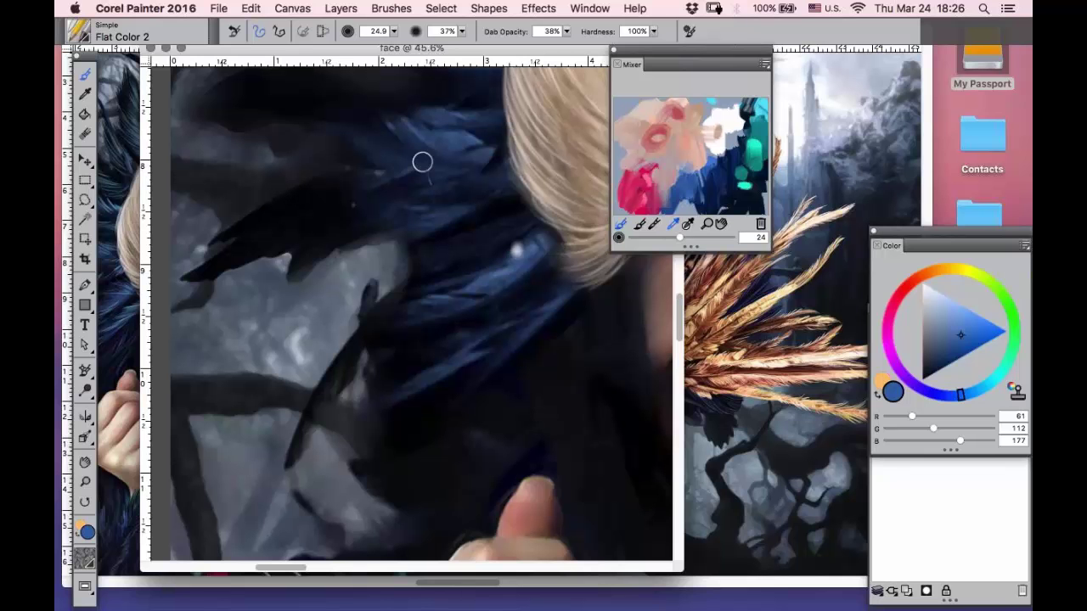
- Paint blue strokes across the upper feathers behind the hair, lowering the brush opacity to 17% and the size to 17.9
mouse_move(415, 180)
mouse_down()
mouse_move(385, 214)
mouse_move(321, 254)
mouse_up()
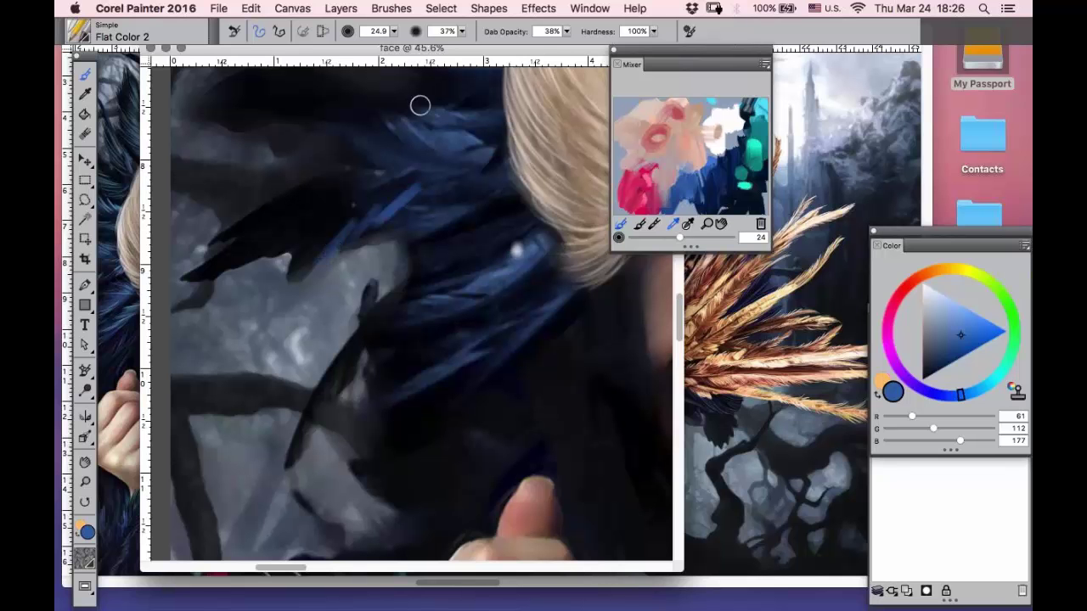
drag(462, 31, 415, 45)
mouse_move(336, 230)
mouse_down()
mouse_move(300, 266)
mouse_move(242, 260)
mouse_move(294, 231)
mouse_up()
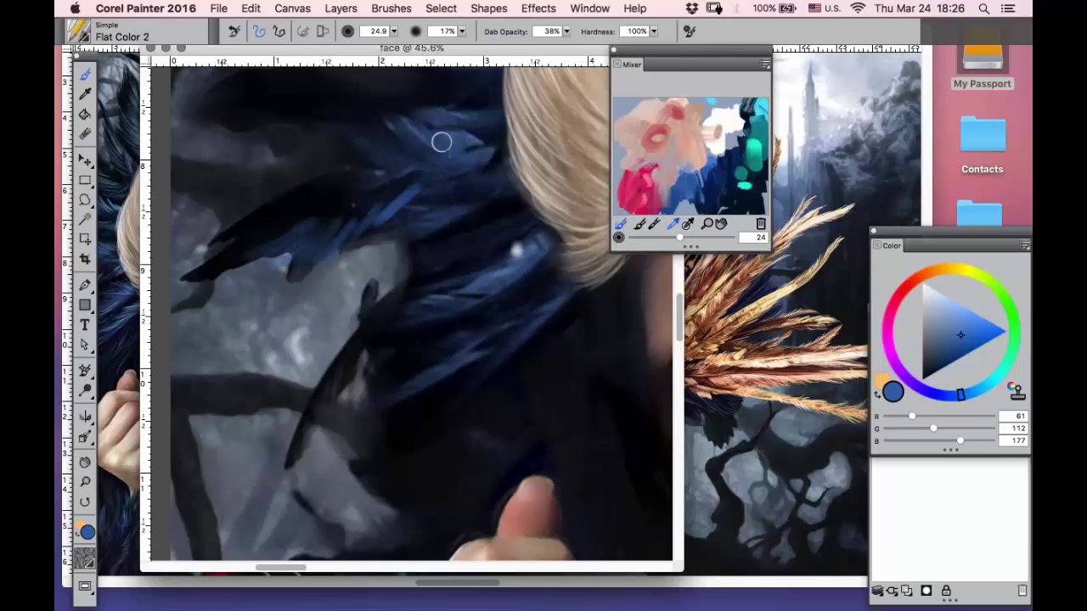
mouse_move(432, 159)
mouse_down()
mouse_move(378, 127)
mouse_move(341, 139)
mouse_up()
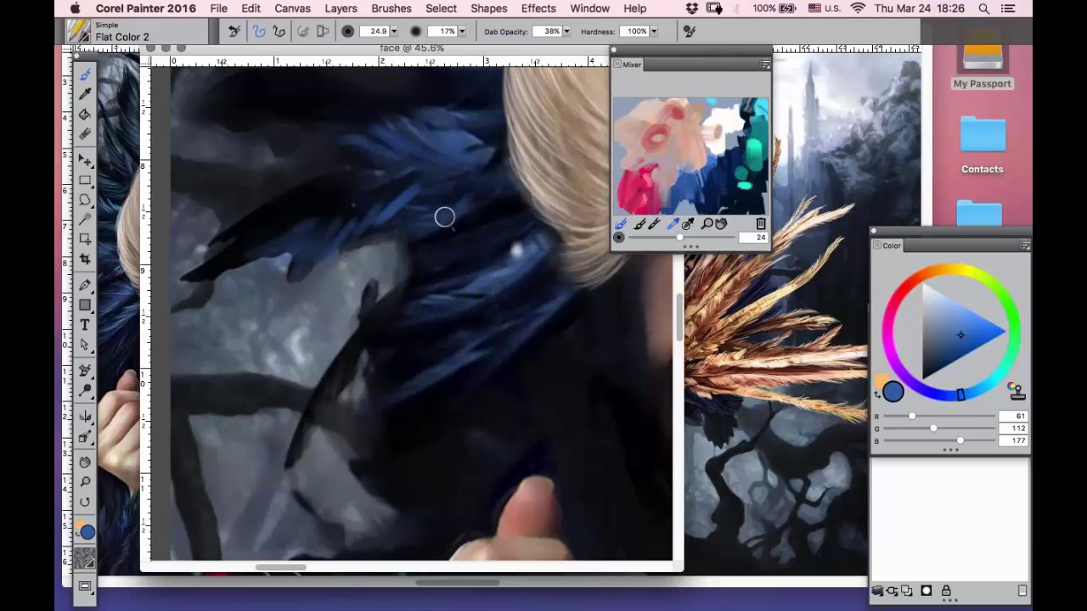
drag(444, 217, 414, 215)
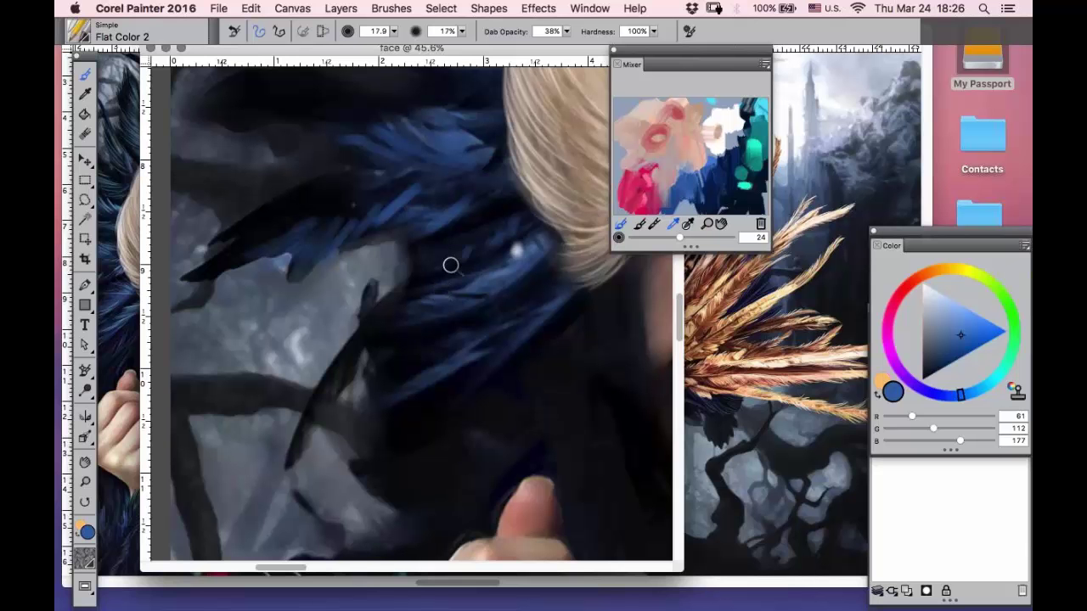
- Paint finer blue barbs on the lower feathers and the outer dark feather's tip, reducing the brush size to 9.9
mouse_move(528, 254)
mouse_down()
mouse_move(456, 315)
mouse_move(379, 317)
mouse_up()
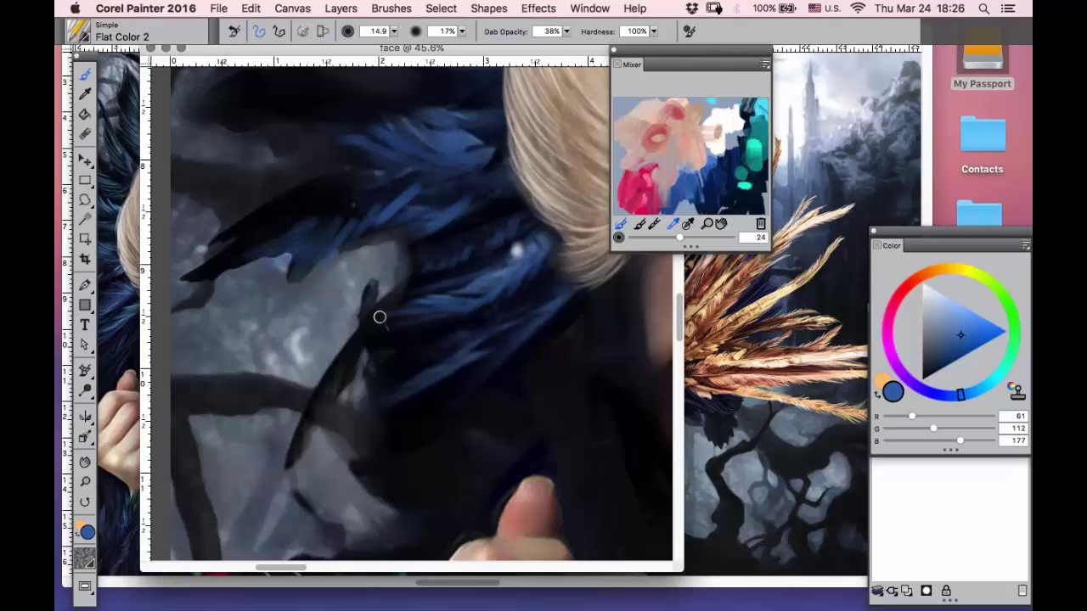
mouse_move(455, 318)
mouse_down()
mouse_move(377, 332)
mouse_move(348, 360)
mouse_up()
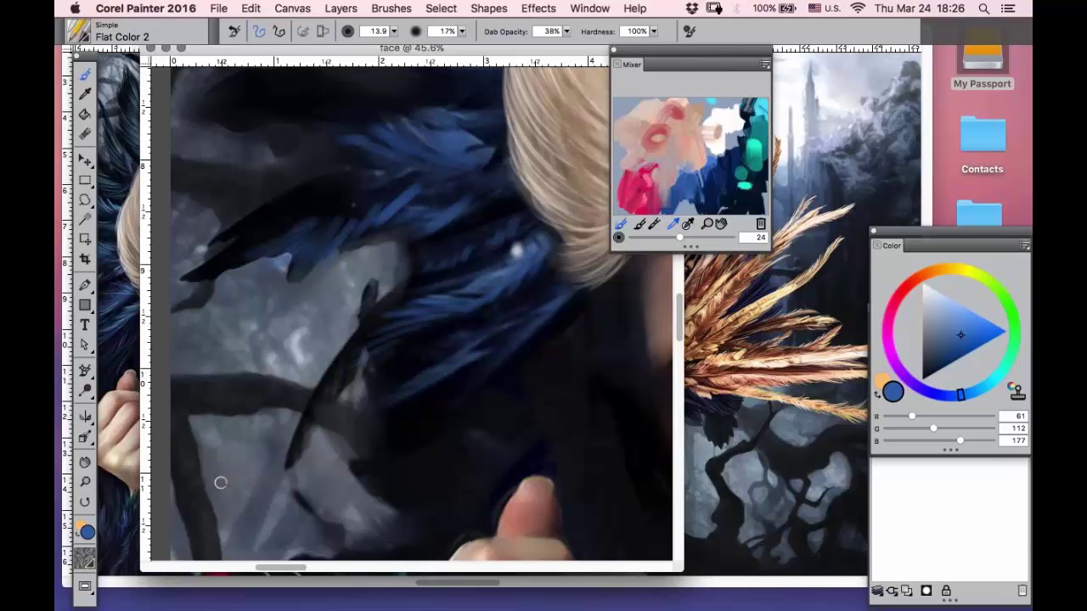
drag(544, 304, 441, 354)
mouse_move(500, 334)
mouse_down()
mouse_move(416, 372)
mouse_move(384, 401)
mouse_up()
drag(439, 377, 406, 401)
drag(555, 304, 520, 338)
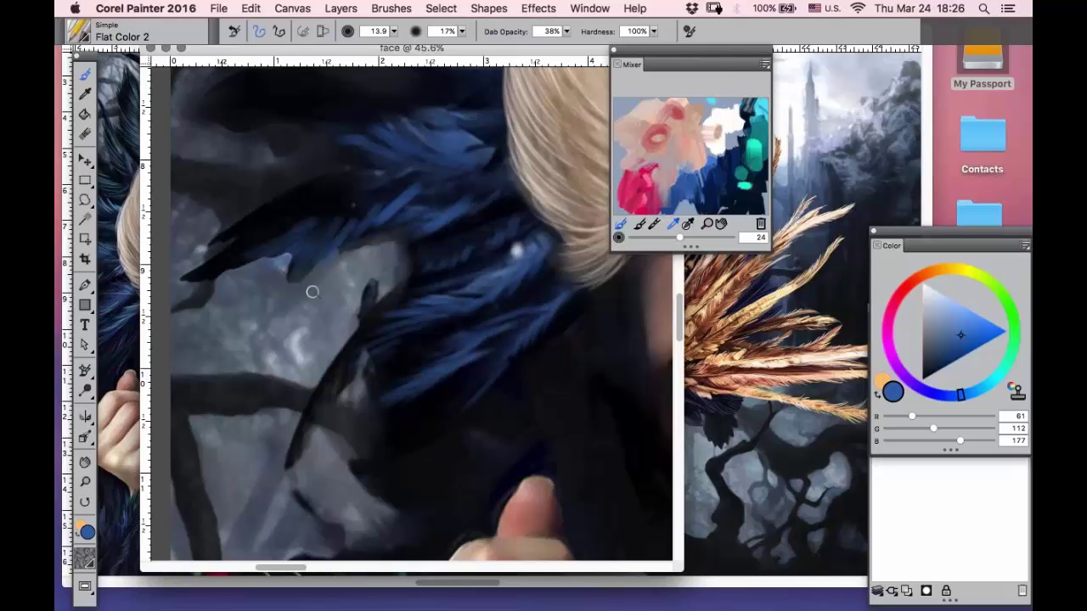
mouse_move(313, 206)
mouse_down()
mouse_move(217, 265)
mouse_move(224, 243)
mouse_move(203, 247)
mouse_up()
drag(278, 215, 224, 236)
- Paint blue feather strokes above the thumb and along the dark plumage edge beside it, enlarging the brush to 32.9
click(84, 463)
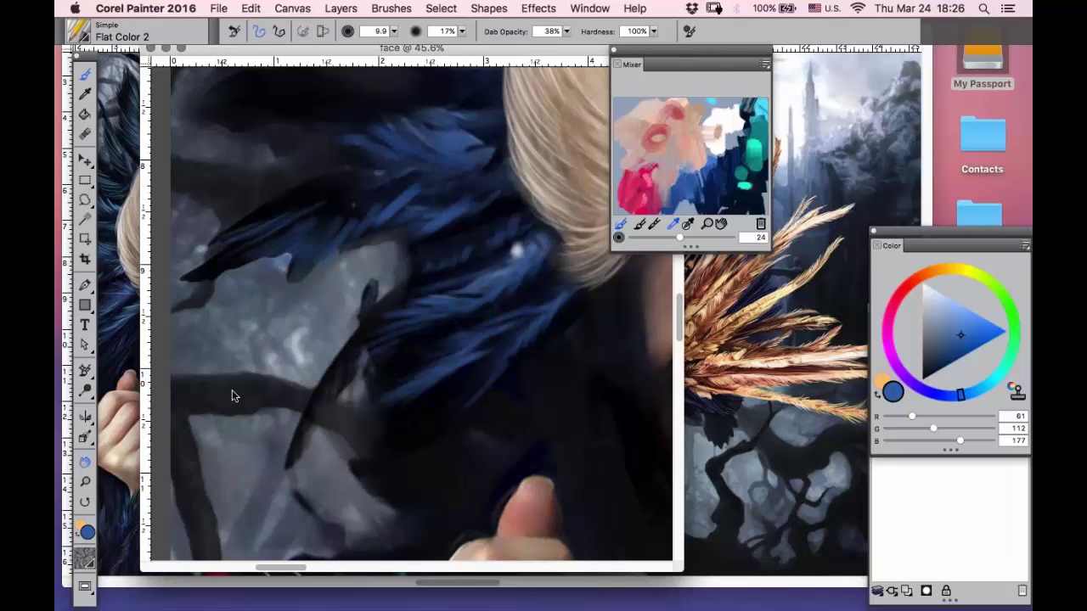
drag(231, 395, 127, 221)
key(b)
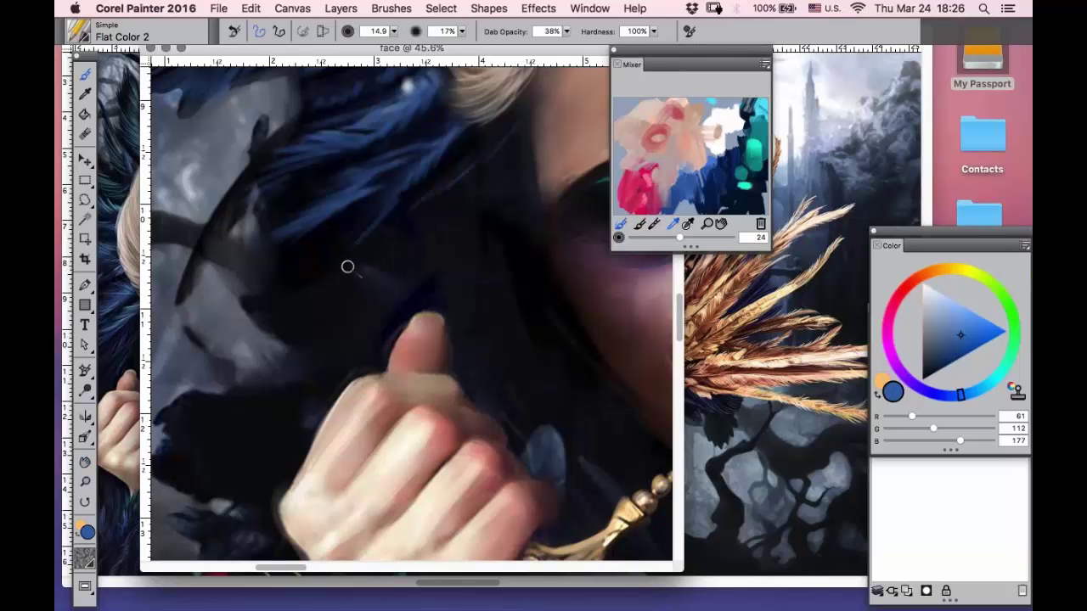
key(bracketright)
drag(520, 214, 466, 237)
mouse_move(495, 217)
mouse_down()
mouse_move(466, 236)
mouse_move(466, 225)
mouse_move(416, 235)
mouse_move(503, 204)
mouse_move(425, 219)
mouse_up()
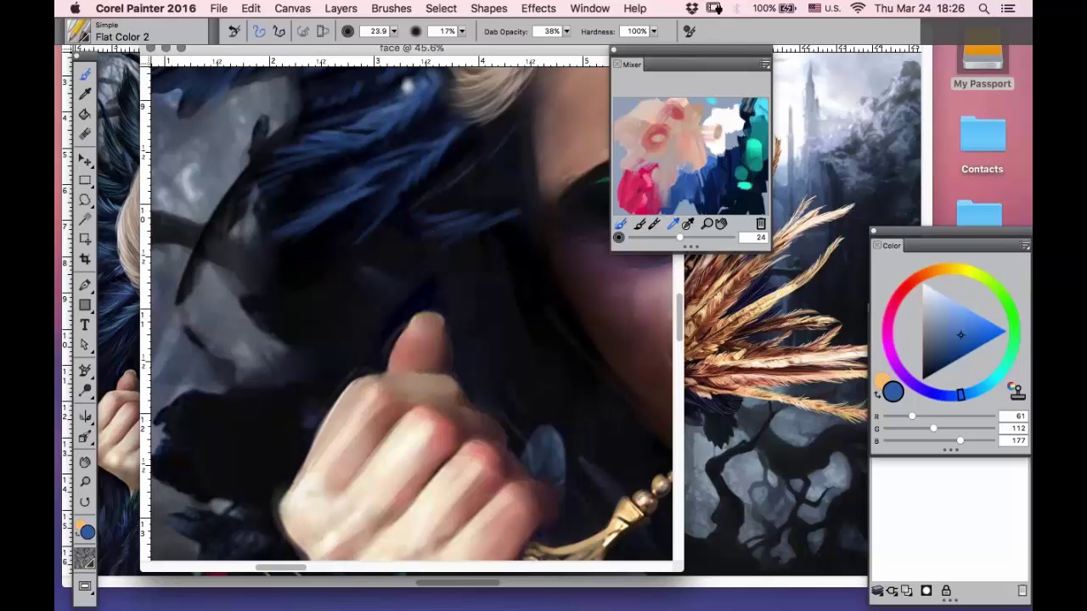
mouse_move(505, 316)
mouse_down()
mouse_move(428, 312)
mouse_move(486, 292)
mouse_move(389, 302)
mouse_move(443, 285)
mouse_move(355, 275)
mouse_move(364, 264)
mouse_move(320, 243)
mouse_up()
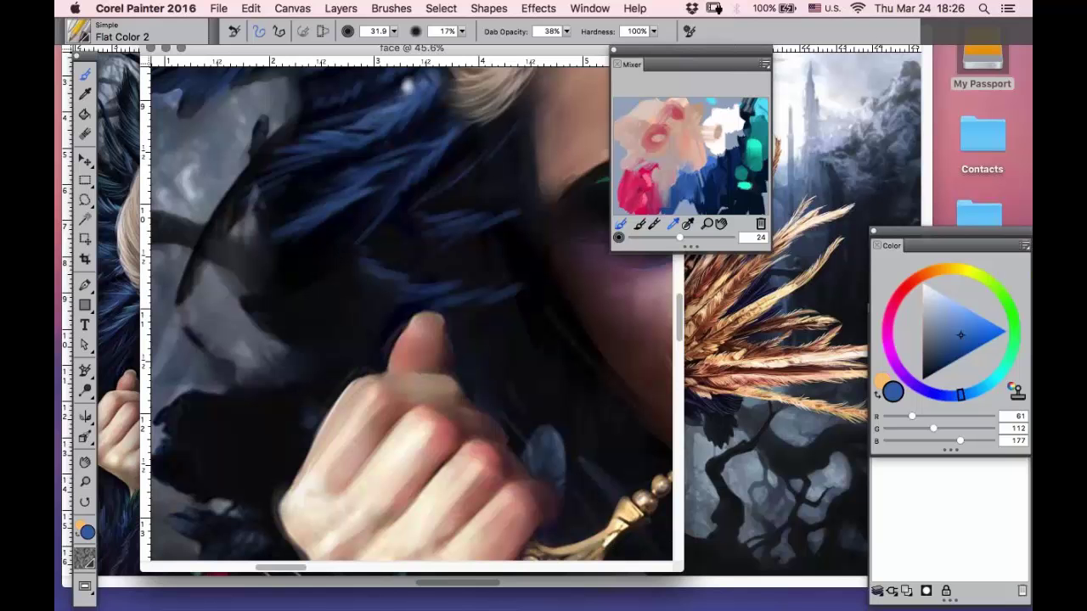
key(bracketright)
drag(248, 291, 274, 326)
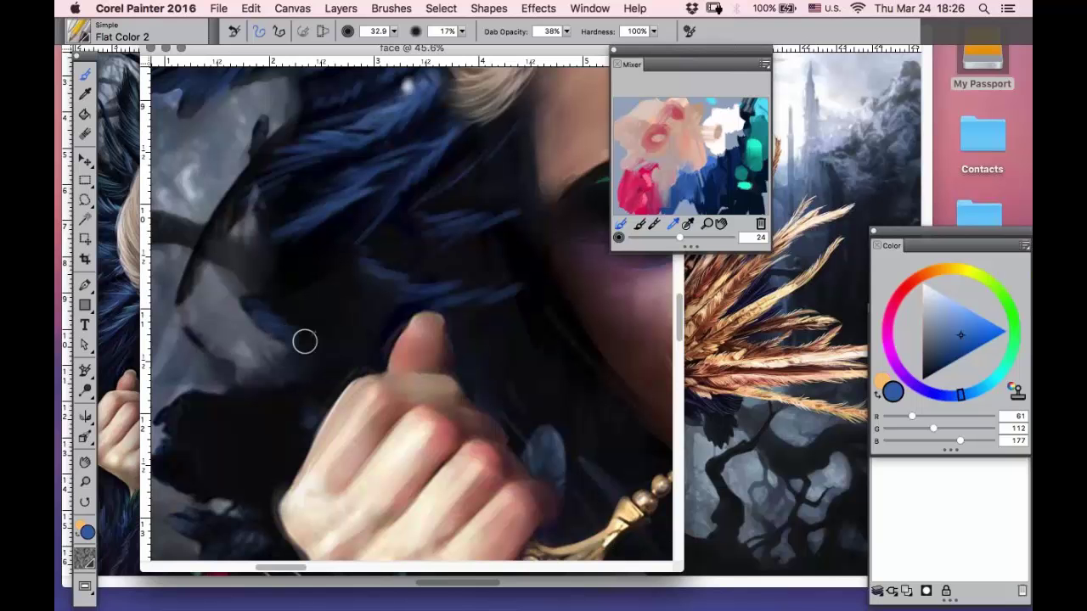
- Paint size 32.9 blue feather strokes between the fist, the golden handle and the neck
click(85, 463)
drag(313, 332, 168, 208)
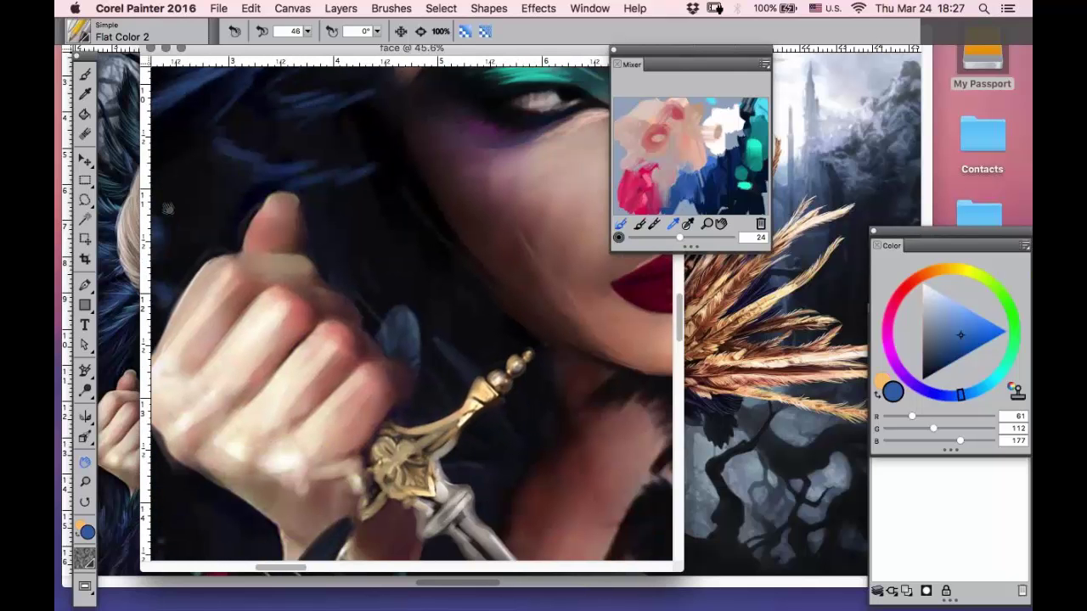
click(85, 75)
mouse_move(388, 300)
mouse_down()
mouse_move(406, 341)
mouse_move(420, 321)
mouse_move(404, 346)
mouse_move(430, 344)
mouse_move(416, 443)
mouse_move(449, 344)
mouse_up()
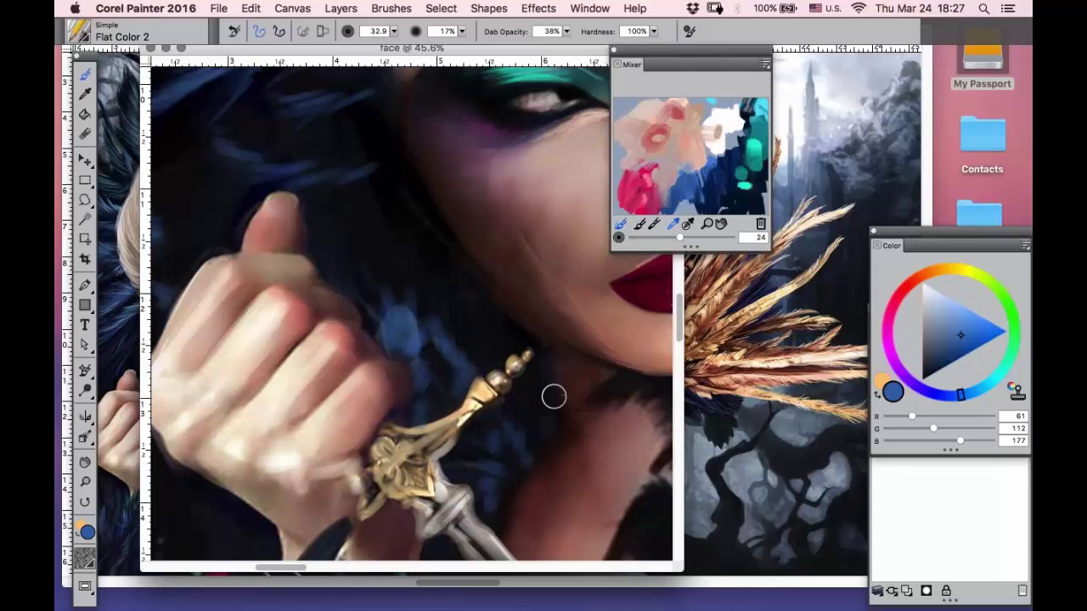
- Paint size 32.9 blue feather strokes on the dark plumage below the chin, to the right of the bare chest
click(85, 462)
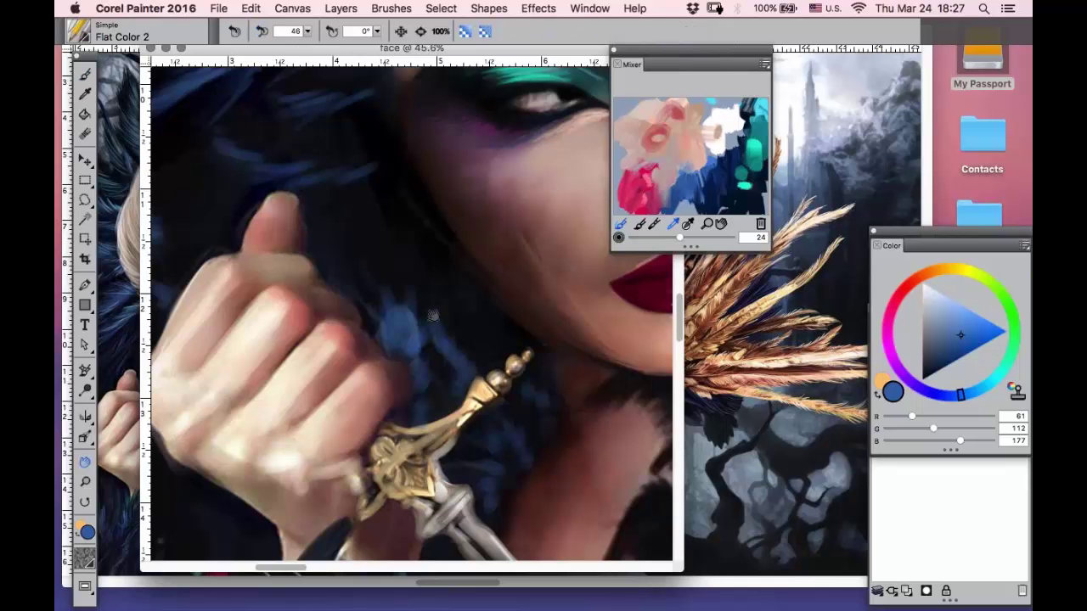
drag(433, 315, 277, 120)
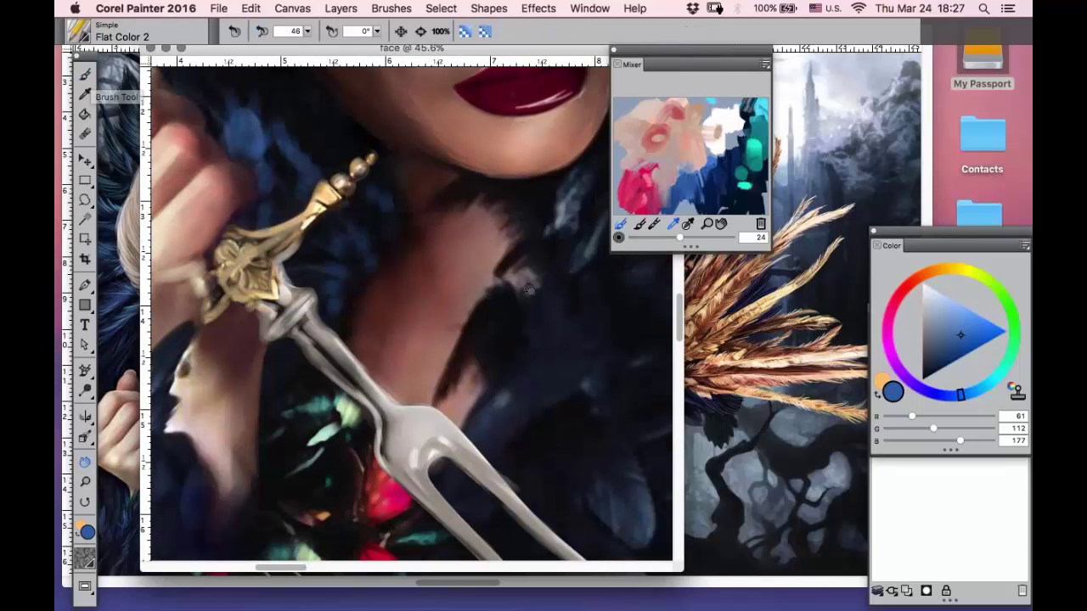
drag(441, 227, 343, 173)
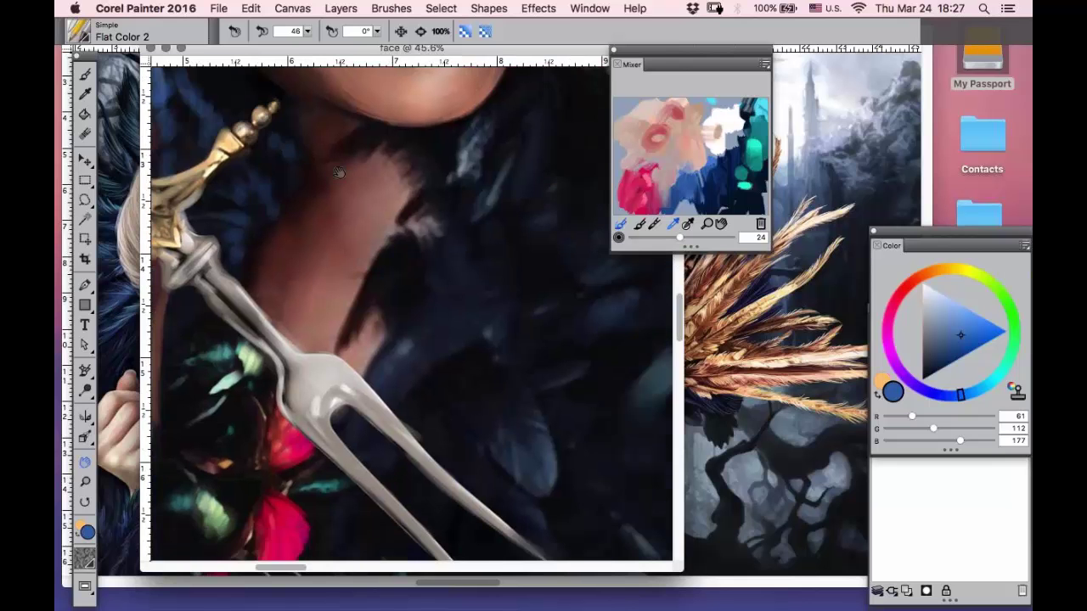
key(b)
drag(539, 124, 530, 165)
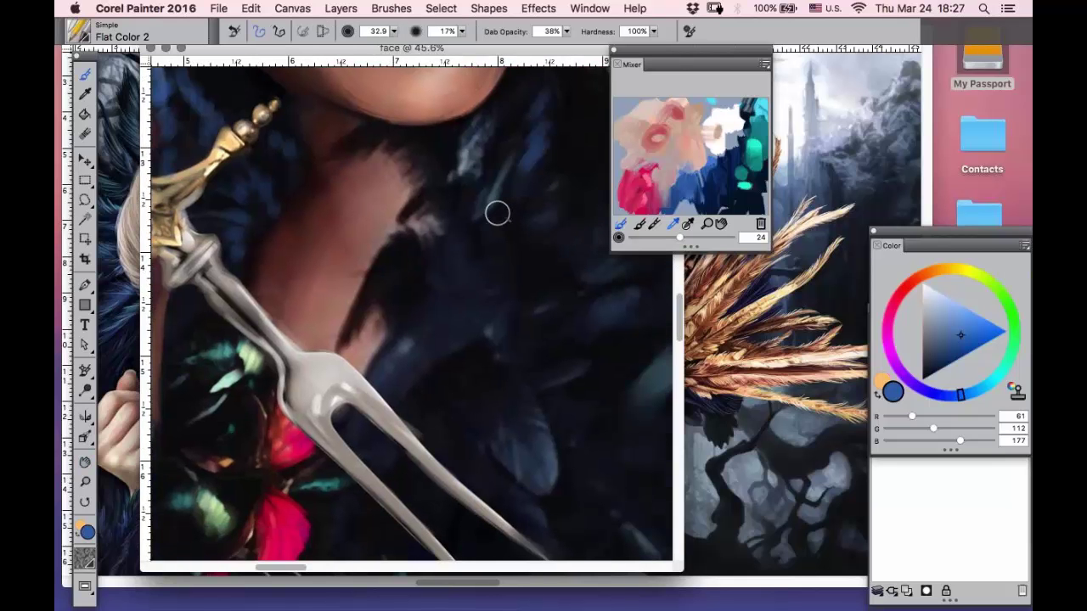
mouse_move(497, 213)
mouse_down()
mouse_move(552, 155)
mouse_move(500, 201)
mouse_move(512, 214)
mouse_move(578, 185)
mouse_move(519, 226)
mouse_move(561, 218)
mouse_move(506, 264)
mouse_up()
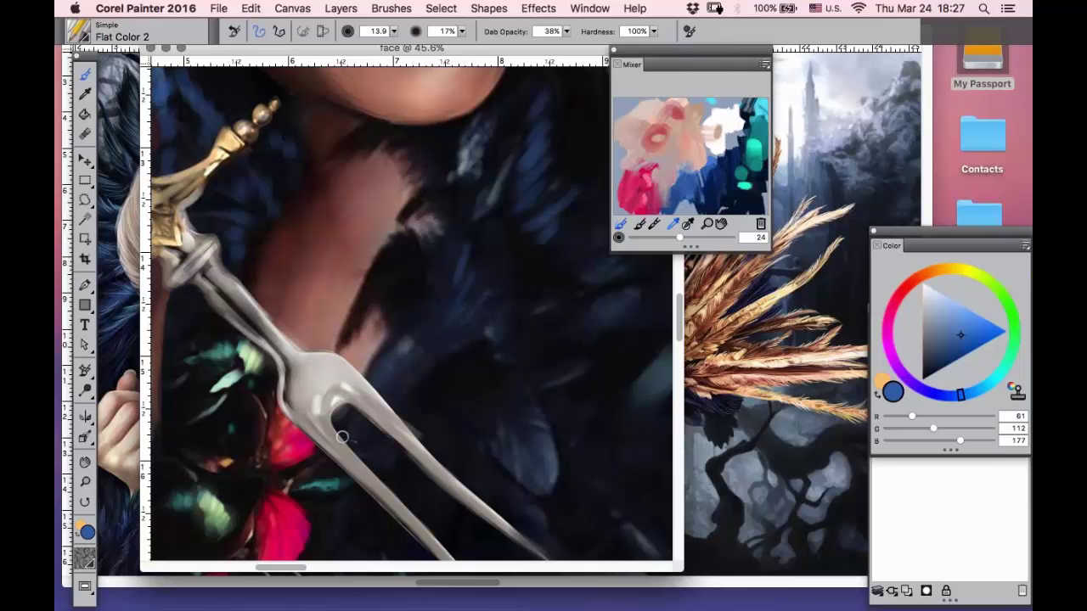
- Paint finer blue barbs on the feathers beside the fork and the pale lower feather, reducing the brush size to 13.9
mouse_move(413, 354)
mouse_down()
mouse_move(470, 352)
mouse_move(411, 385)
mouse_move(418, 394)
mouse_move(409, 278)
mouse_move(394, 347)
mouse_up()
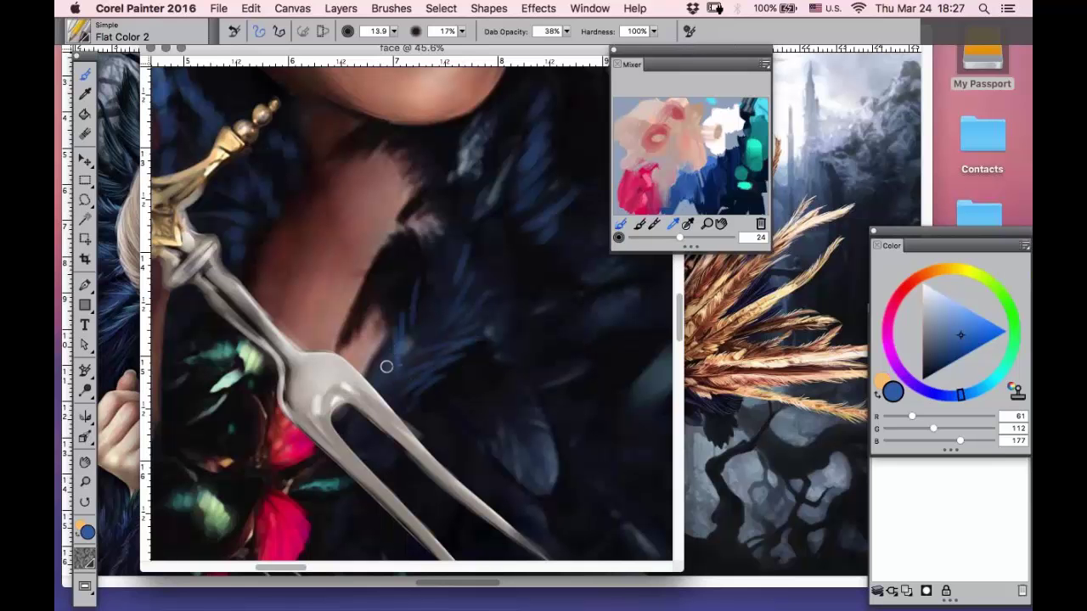
drag(473, 384, 504, 428)
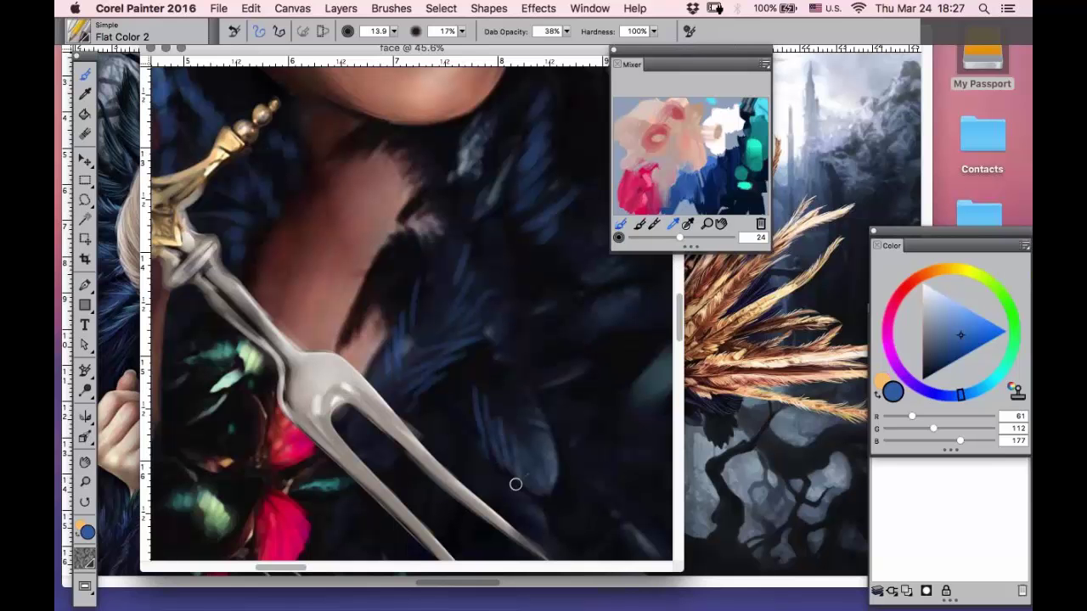
mouse_move(516, 484)
mouse_down()
mouse_move(524, 448)
mouse_move(550, 508)
mouse_up()
- Paint thin light barbs over the blue chest feathers with white sampled from the mixer, using a brush size of 9.9
click(719, 146)
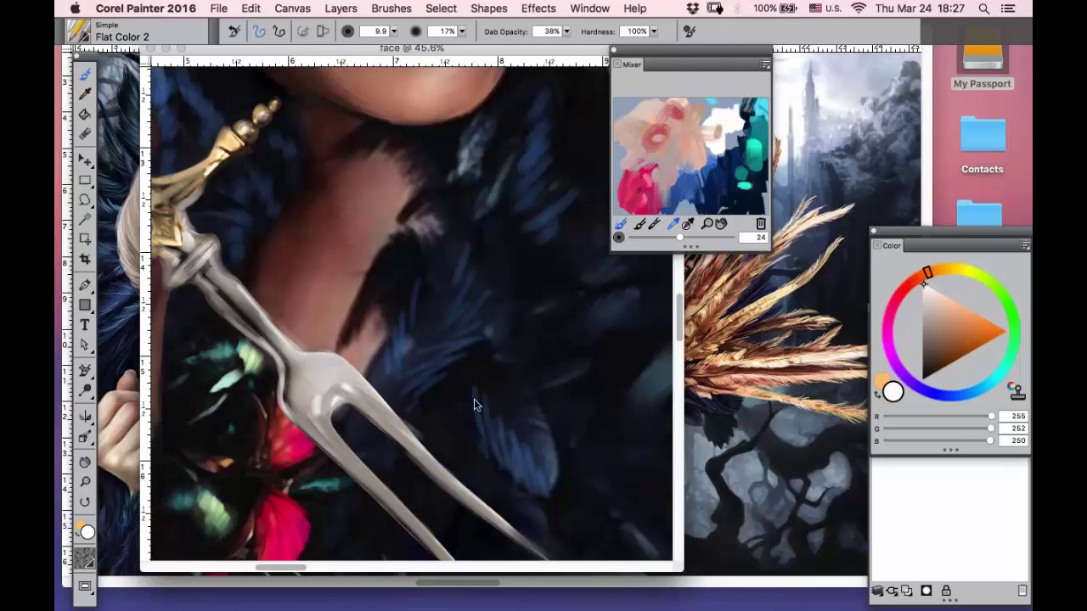
mouse_move(473, 393)
mouse_down()
mouse_move(482, 450)
mouse_move(466, 399)
mouse_move(502, 400)
mouse_move(504, 443)
mouse_move(502, 405)
mouse_move(532, 478)
mouse_up()
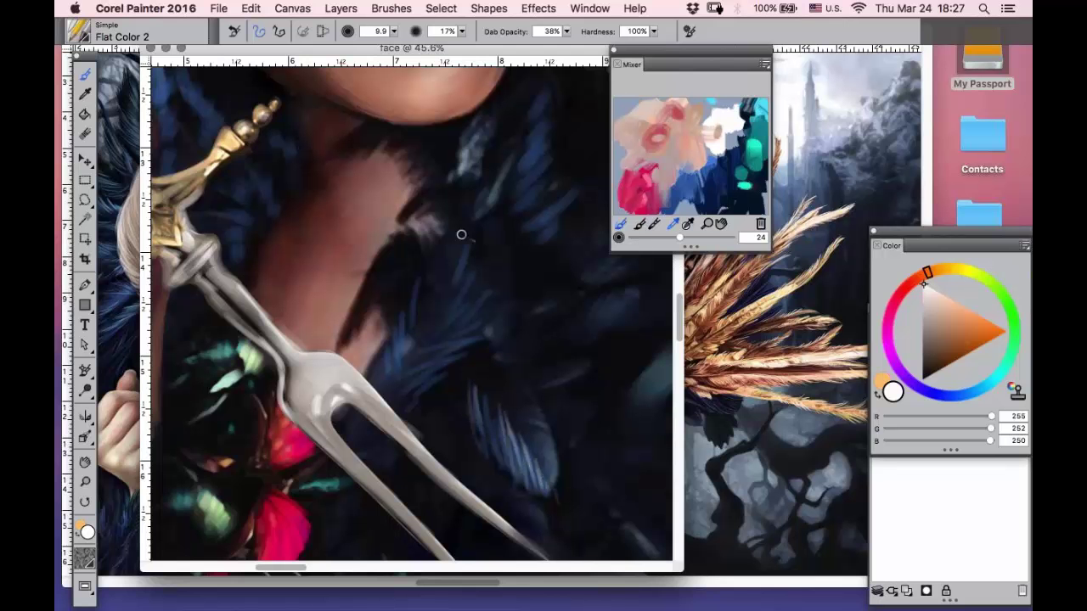
drag(461, 234, 430, 335)
mouse_move(472, 267)
mouse_down()
mouse_move(440, 323)
mouse_move(483, 293)
mouse_move(441, 329)
mouse_move(474, 313)
mouse_up()
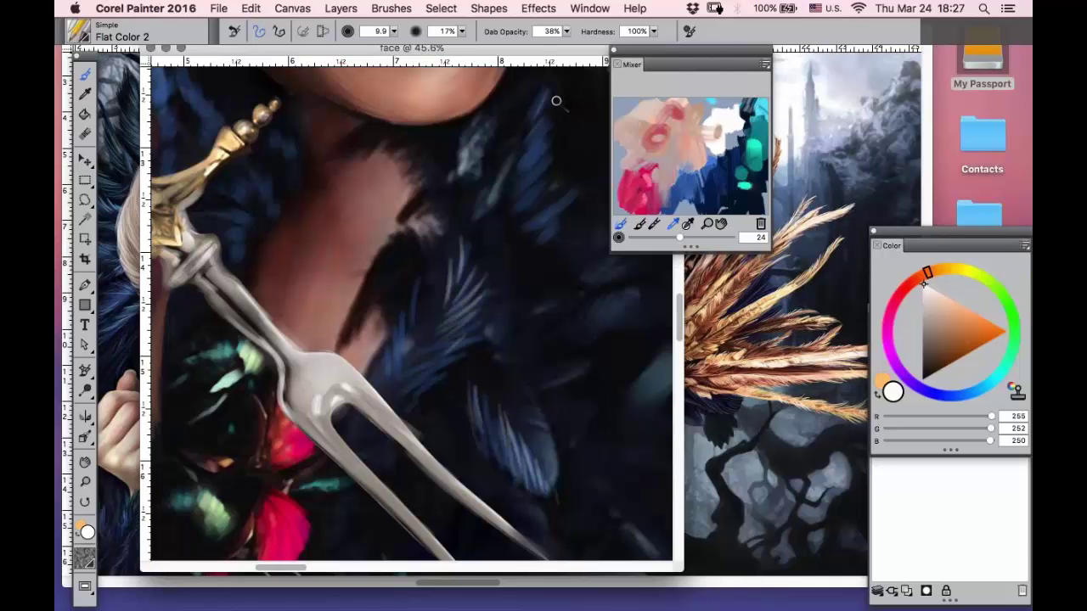
mouse_move(556, 101)
mouse_down()
mouse_move(510, 186)
mouse_move(558, 133)
mouse_move(501, 206)
mouse_move(550, 153)
mouse_move(551, 171)
mouse_move(510, 217)
mouse_move(549, 197)
mouse_move(528, 231)
mouse_up()
- Switch the brush to the Detail Oils Brush from the Oils category
click(85, 38)
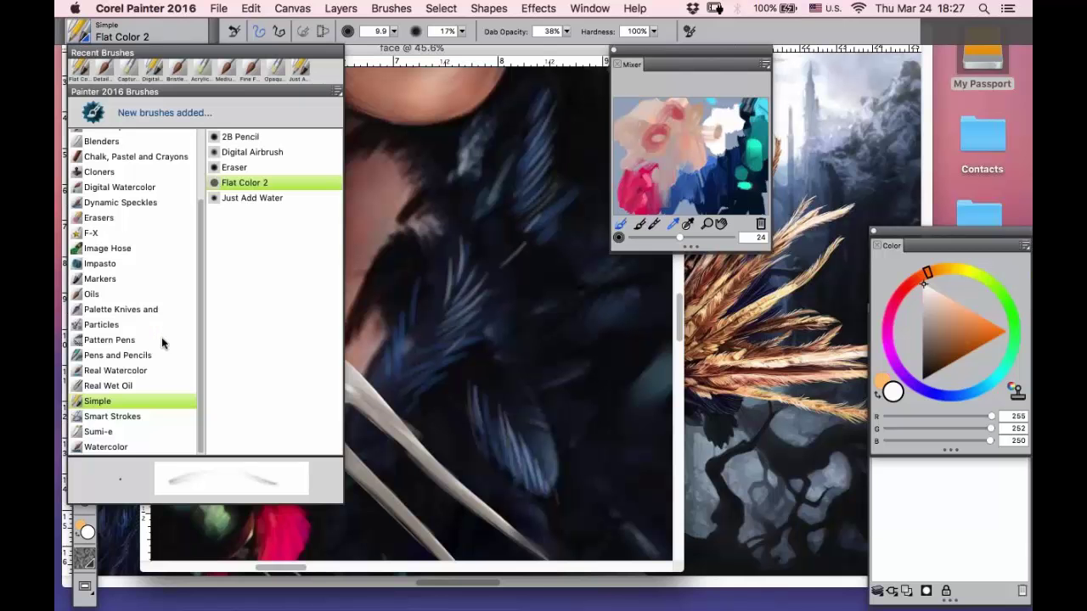
scroll(163, 217, up, 3)
click(92, 381)
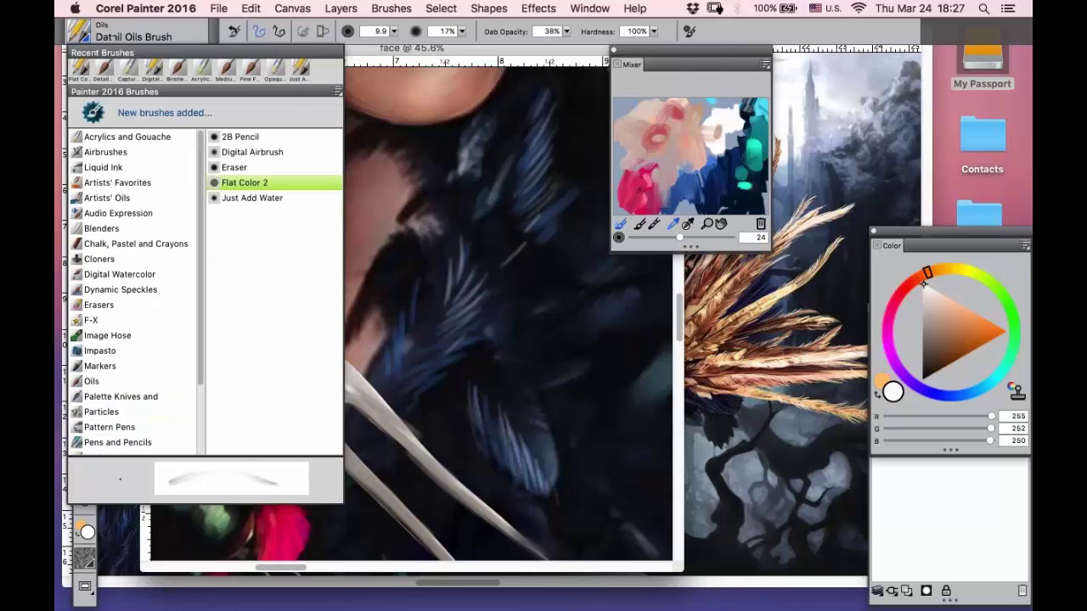
- Examine the chest feathers up close in the more finished painting behind, and return to the face painting
click(85, 462)
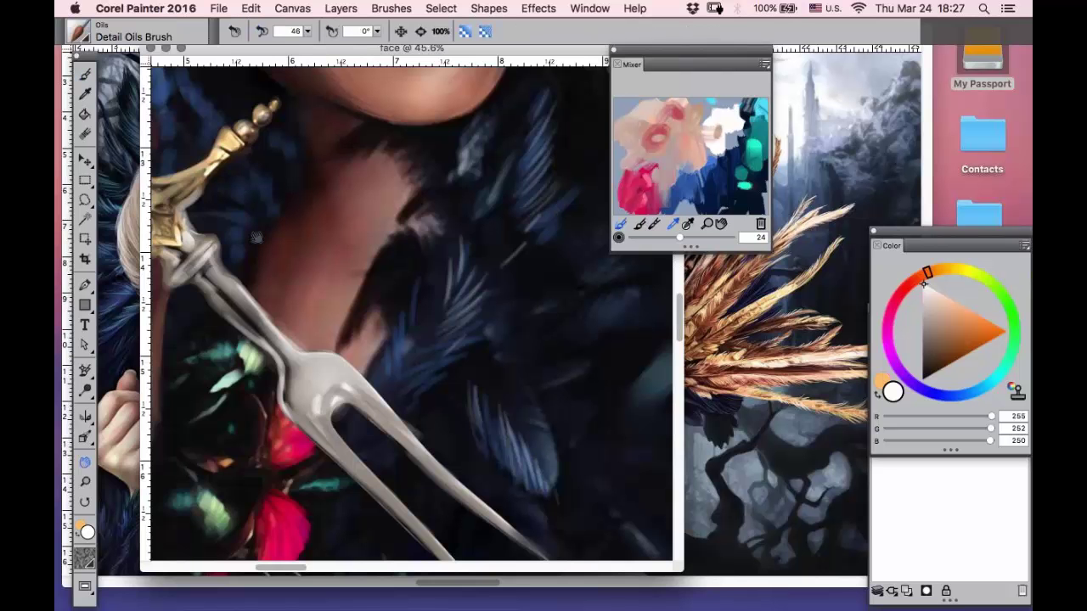
drag(255, 238, 454, 460)
click(125, 376)
click(85, 482)
mouse_move(369, 341)
mouse_down()
mouse_move(256, 467)
mouse_move(219, 547)
mouse_up()
drag(600, 276, 381, 527)
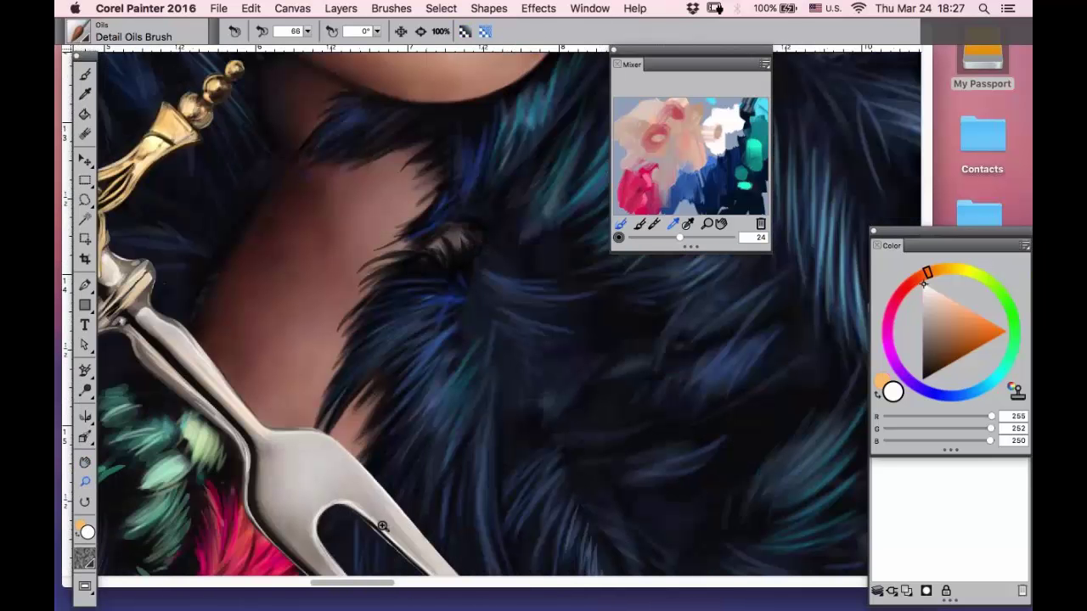
click(219, 7)
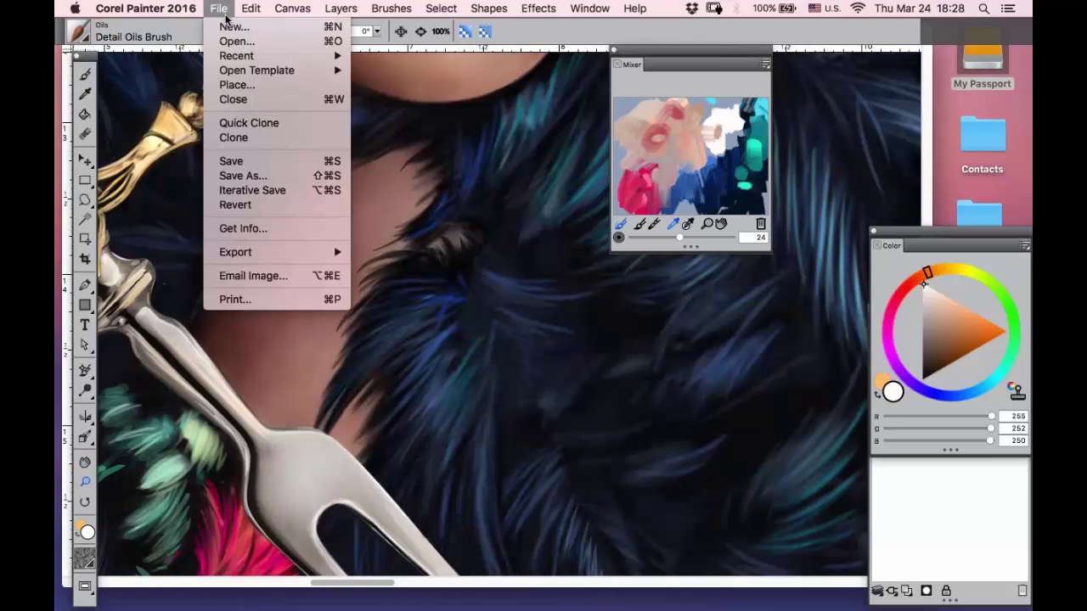
mouse_move(255, 55)
click(407, 57)
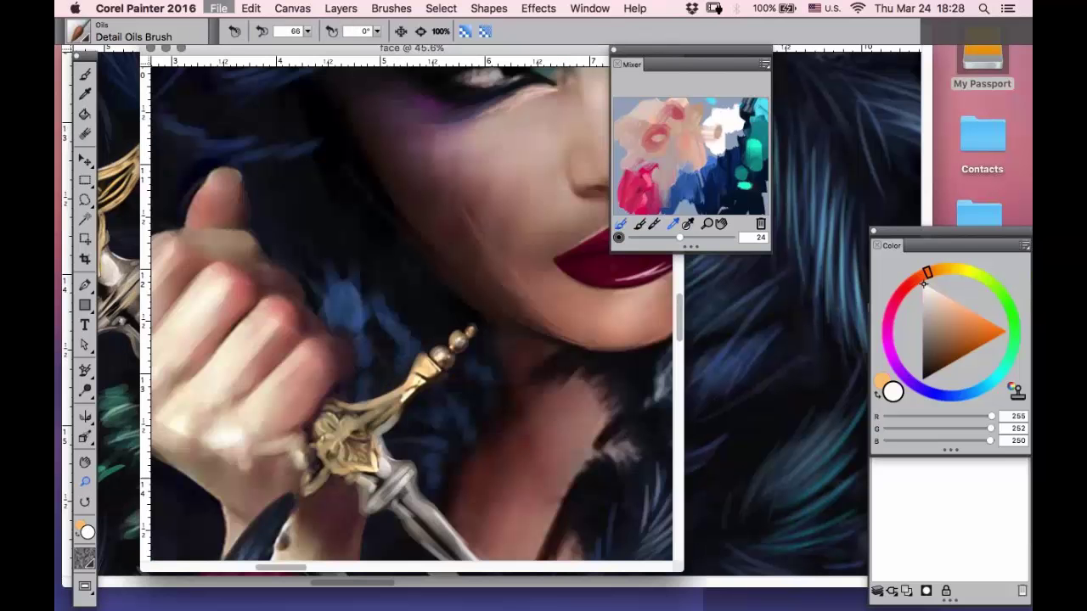
- Paint near-black feather tips over the chest's skin edge with color sampled from the dark plumage, raising the brush opacity to 39%
drag(542, 406, 363, 258)
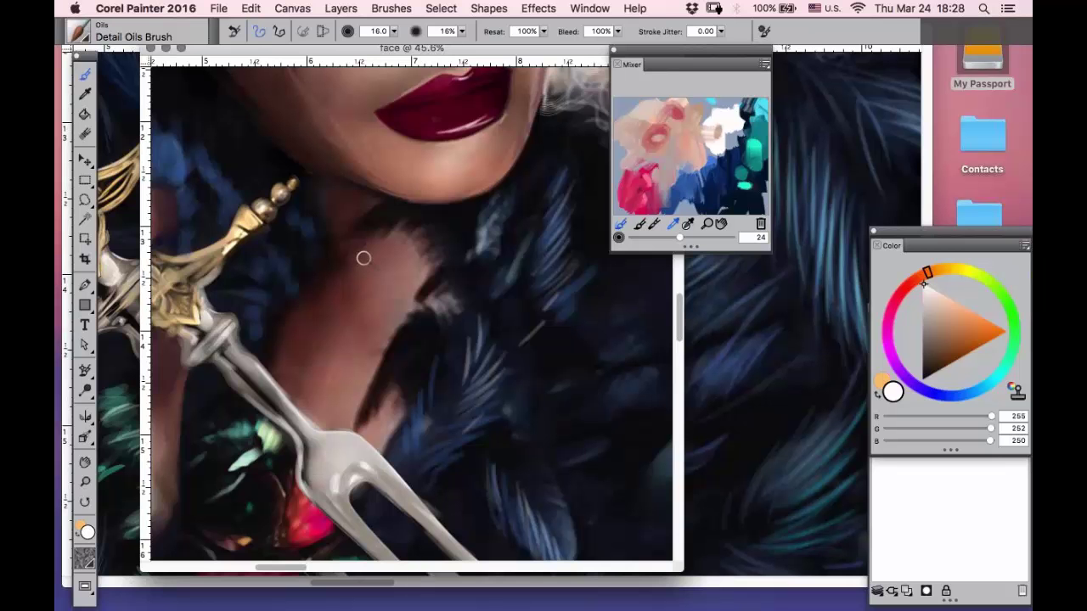
key(d)
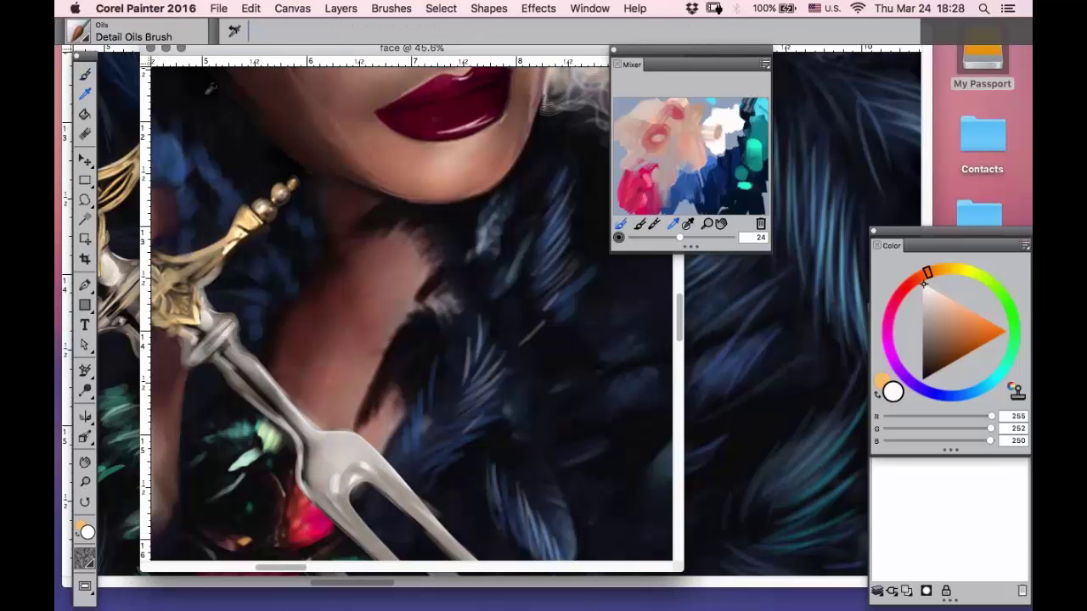
click(209, 87)
key(b)
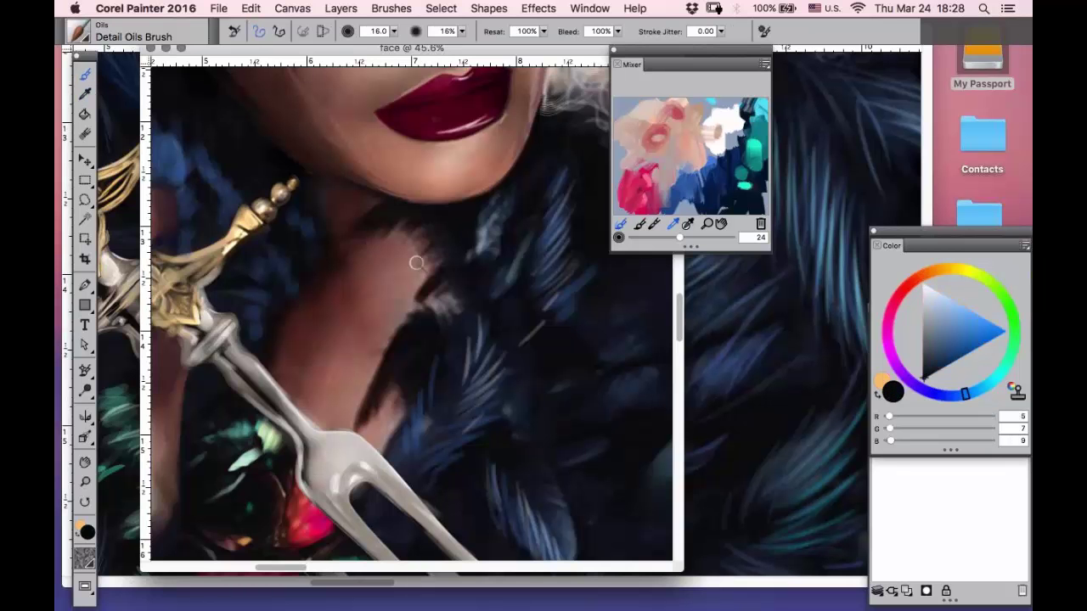
click(462, 31)
click(449, 241)
mouse_move(447, 242)
mouse_down()
mouse_move(406, 282)
mouse_move(458, 249)
mouse_move(398, 315)
mouse_move(467, 272)
mouse_move(378, 339)
mouse_move(394, 323)
mouse_move(421, 321)
mouse_move(365, 359)
mouse_up()
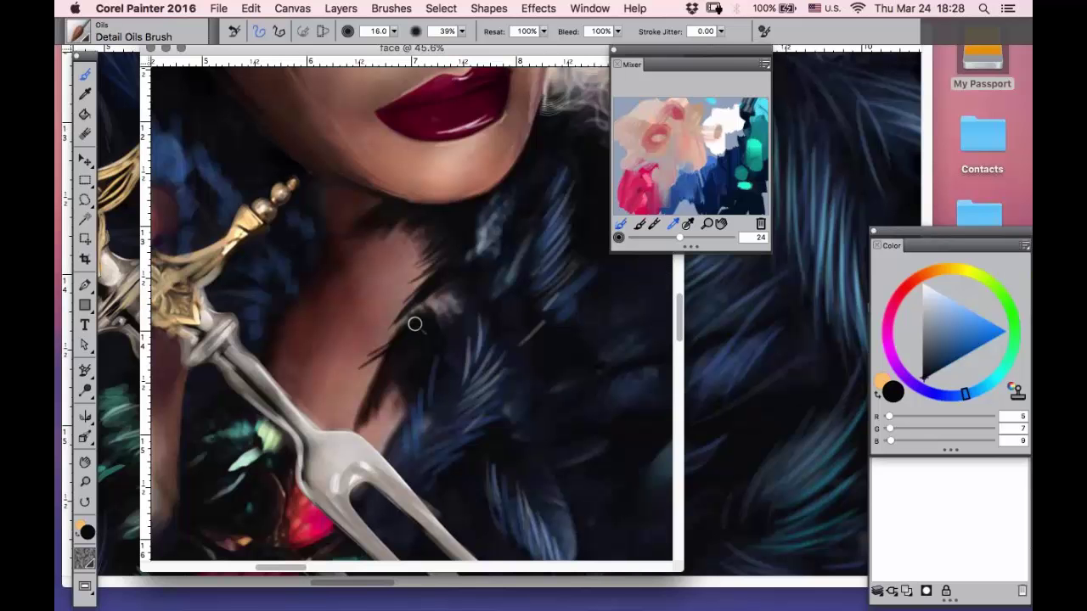
- Paint thin black feather barbs over the skin along the collar's edge, below the chin and down the neck
drag(413, 320, 359, 388)
drag(395, 357, 335, 438)
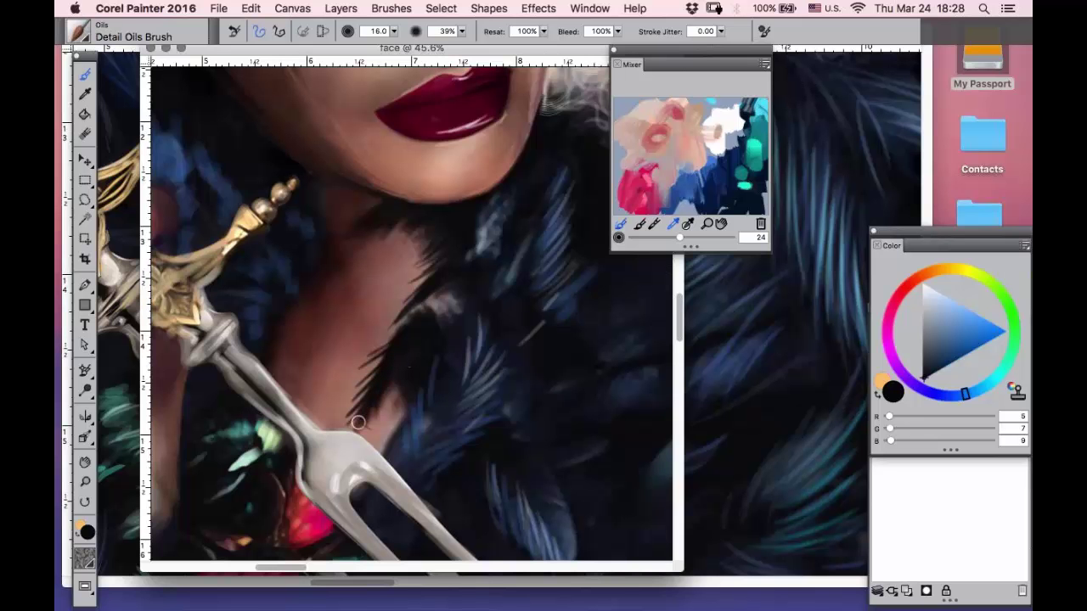
drag(399, 234, 359, 241)
drag(408, 212, 332, 247)
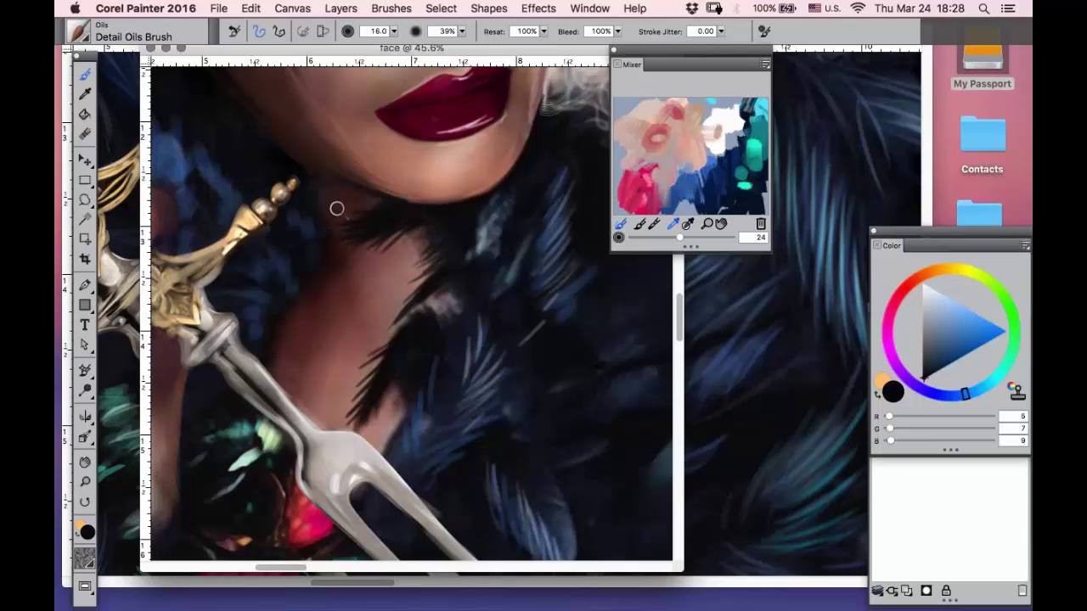
mouse_move(445, 222)
mouse_down()
mouse_move(416, 243)
mouse_move(410, 290)
mouse_up()
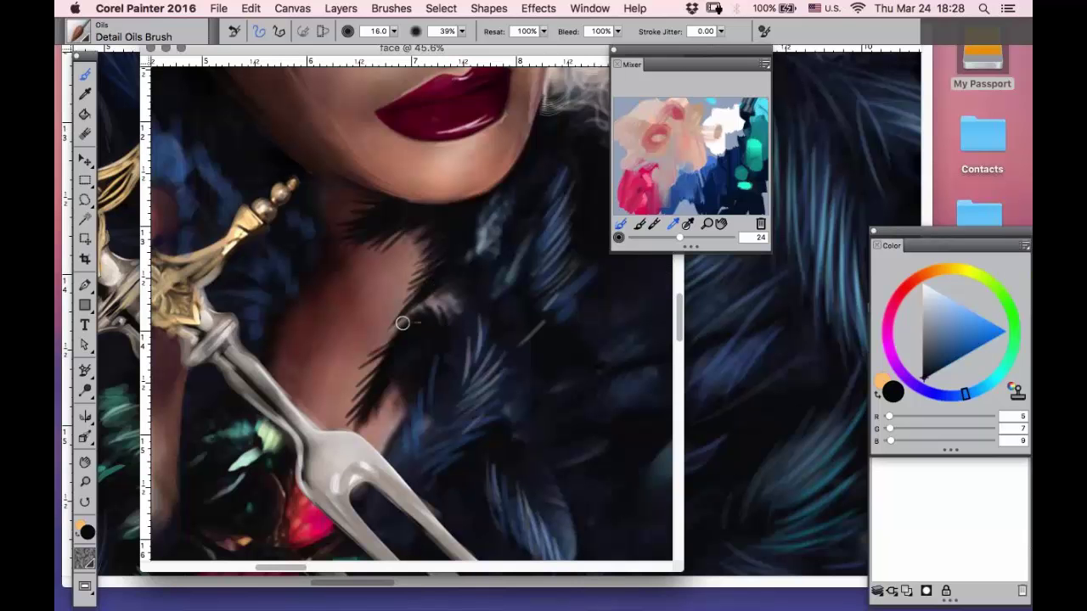
mouse_move(393, 351)
mouse_down()
mouse_move(360, 379)
mouse_move(397, 358)
mouse_move(349, 420)
mouse_up()
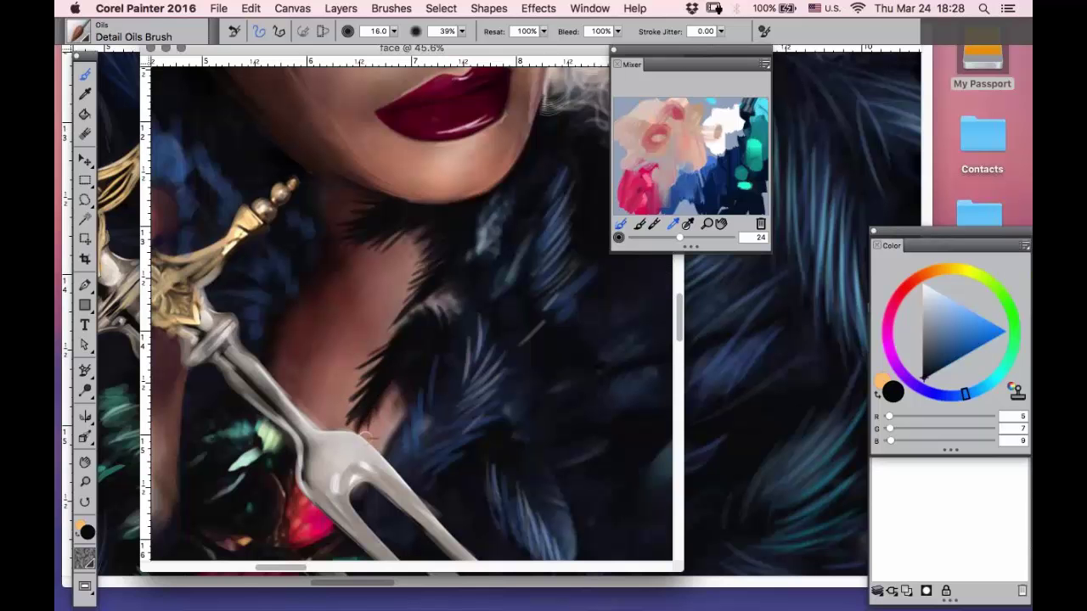
drag(406, 333, 371, 354)
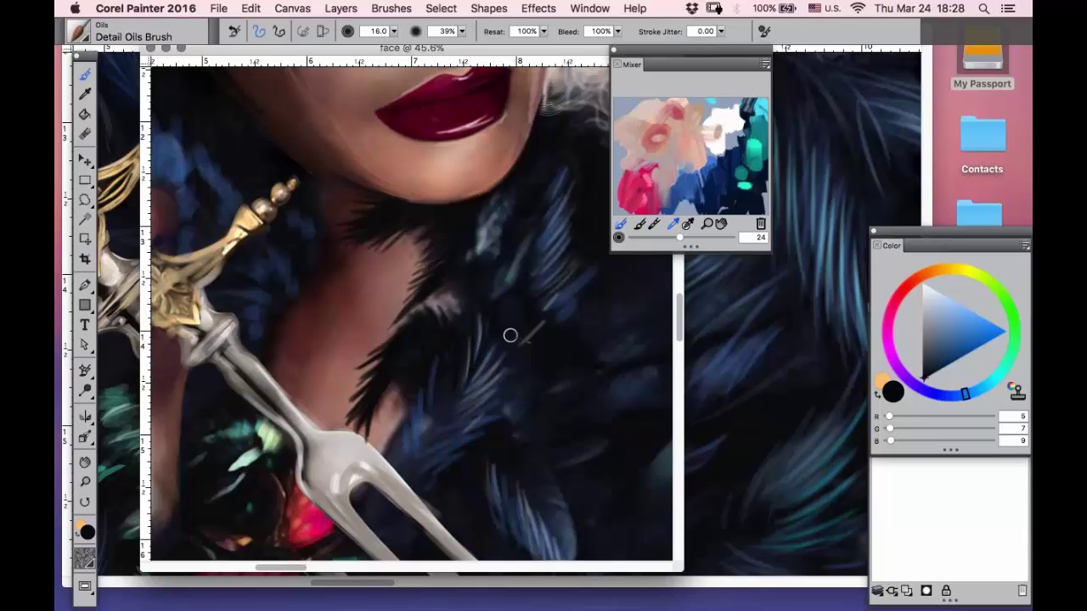
- Define the feather just above the fork tines with dark barbs, then with fine strokes in a brighter blue
drag(497, 346, 445, 413)
mouse_move(503, 368)
mouse_down()
mouse_move(545, 333)
mouse_move(463, 416)
mouse_up()
drag(940, 348, 973, 323)
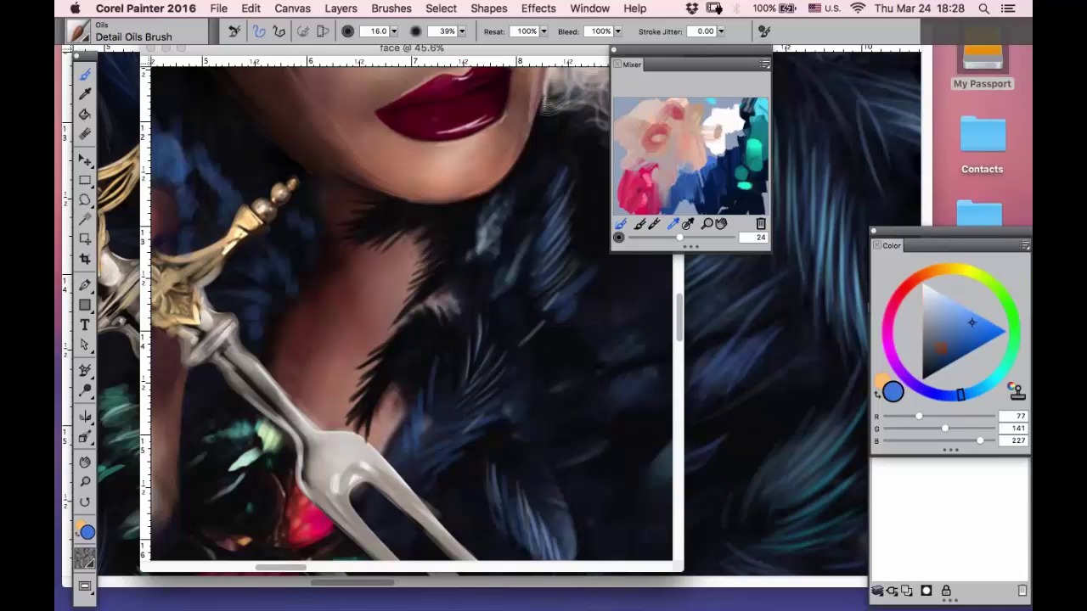
drag(507, 352, 469, 406)
mouse_move(510, 370)
mouse_down()
mouse_move(490, 401)
mouse_move(432, 434)
mouse_up()
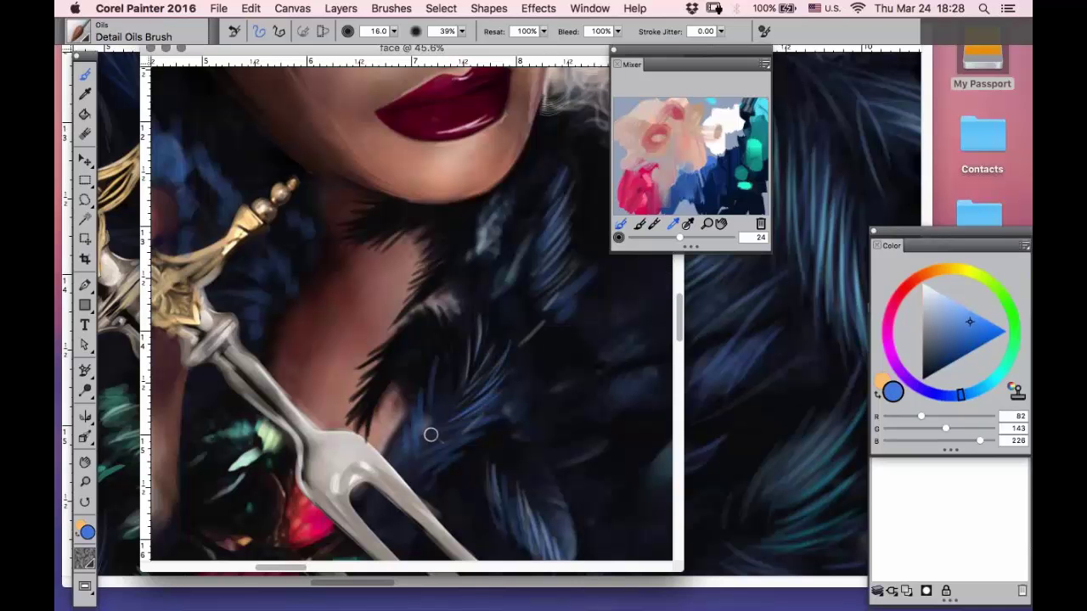
drag(516, 390, 436, 450)
mouse_move(508, 426)
mouse_down()
mouse_move(434, 461)
mouse_move(455, 461)
mouse_up()
mouse_move(445, 395)
mouse_down()
mouse_move(442, 352)
mouse_move(431, 464)
mouse_move(430, 365)
mouse_move(418, 460)
mouse_move(414, 387)
mouse_move(404, 452)
mouse_up()
drag(462, 354, 426, 429)
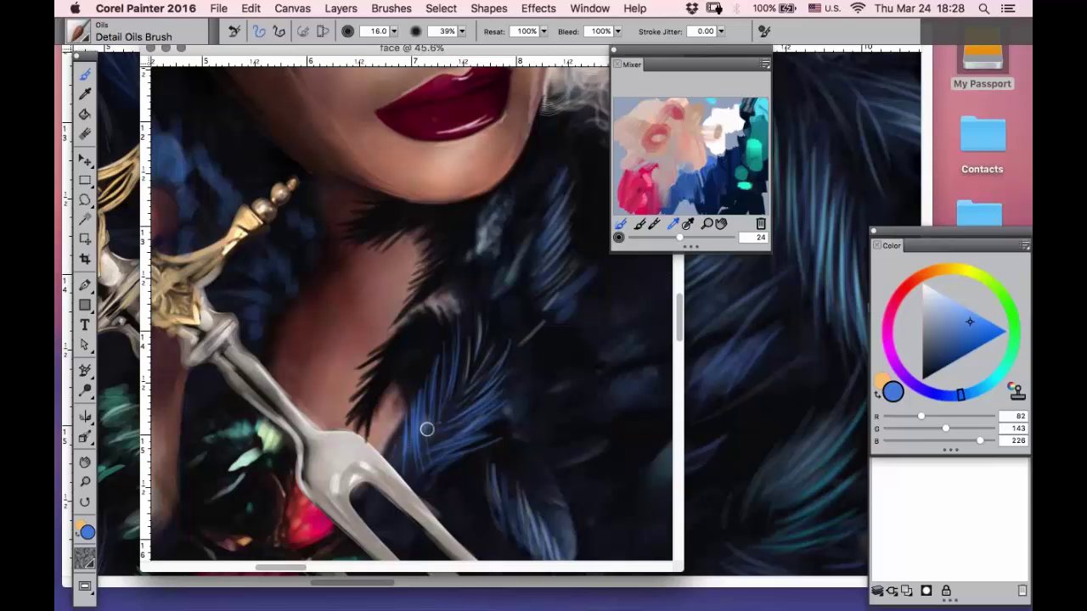
- Add bright blue strokes to the feather below the chin and shade around it with dark teal-blue from the mixer
mouse_move(524, 162)
mouse_down()
mouse_move(495, 251)
mouse_move(479, 280)
mouse_move(493, 218)
mouse_move(450, 325)
mouse_move(492, 222)
mouse_move(462, 280)
mouse_up()
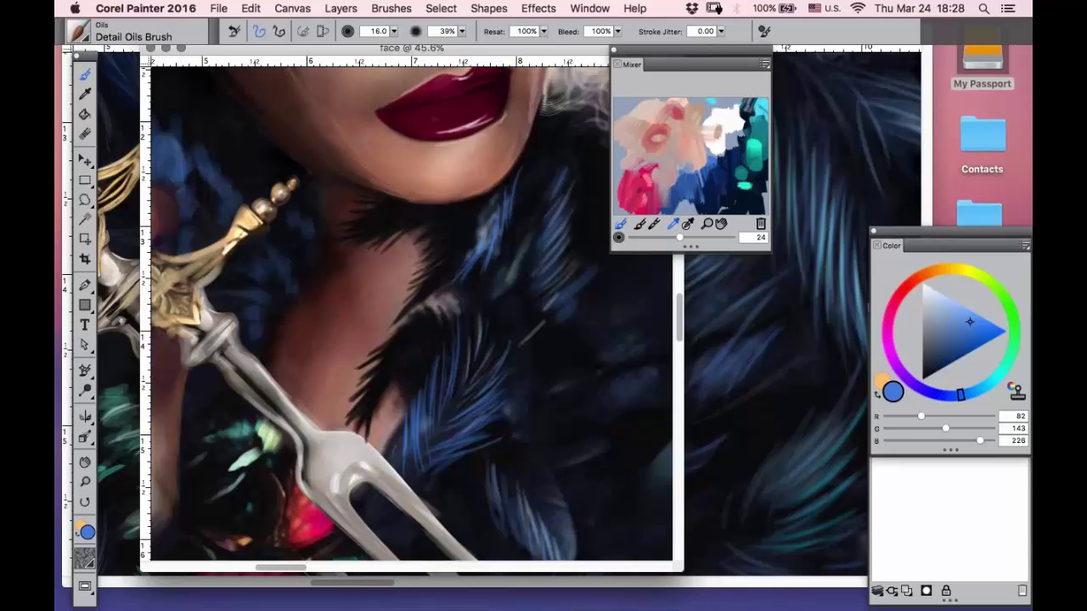
click(747, 121)
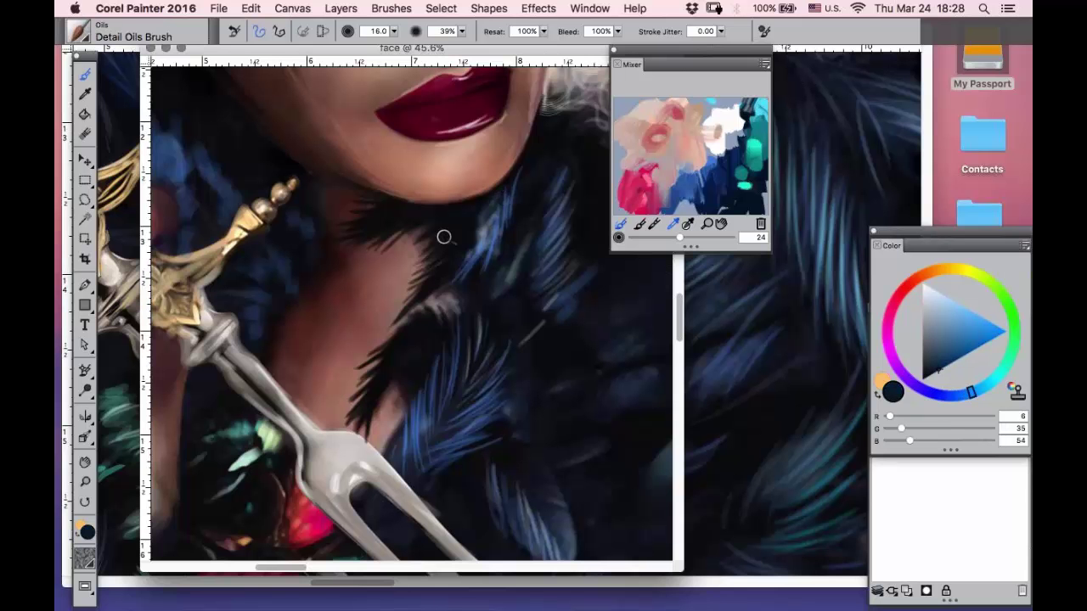
mouse_move(499, 191)
mouse_down()
mouse_move(449, 257)
mouse_move(486, 231)
mouse_move(480, 245)
mouse_move(421, 294)
mouse_up()
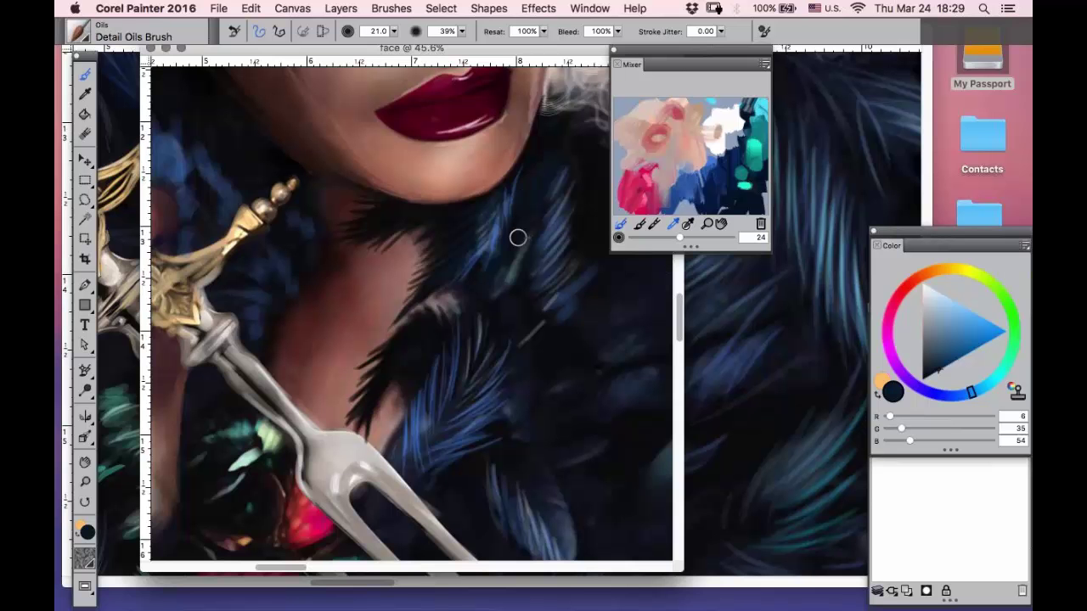
- Set the brush opacity to 51% and glaze the feathers below the chin with dark blue from the mixer
click(461, 32)
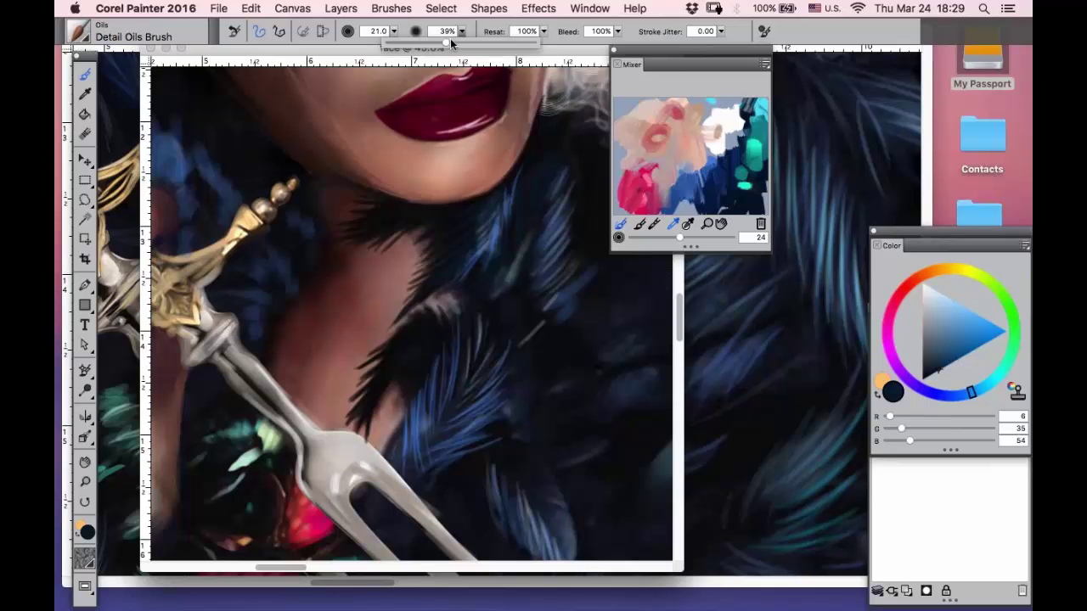
click(747, 121)
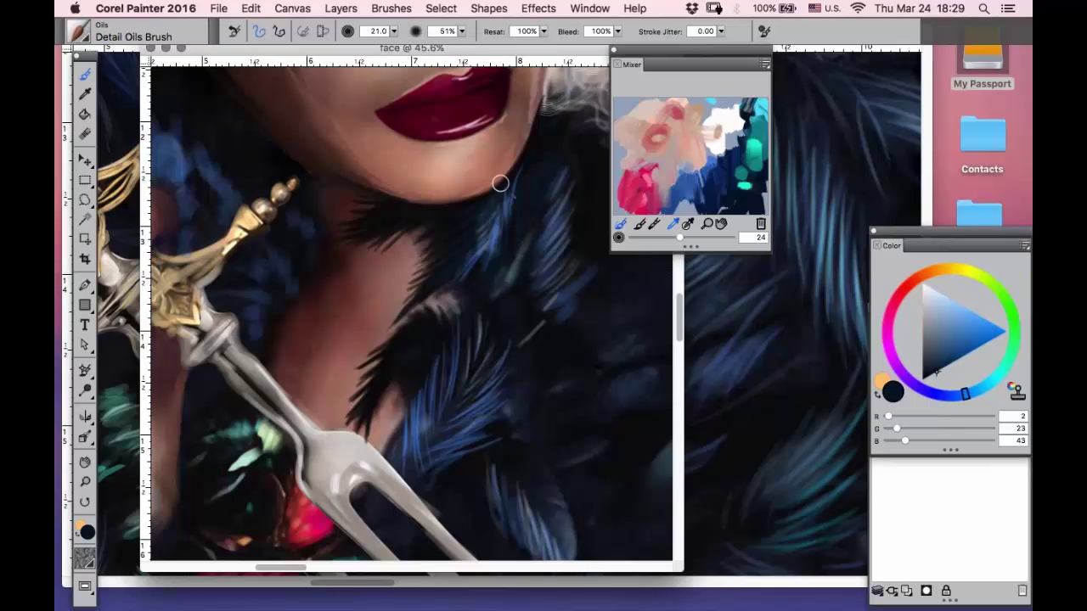
drag(490, 222, 456, 285)
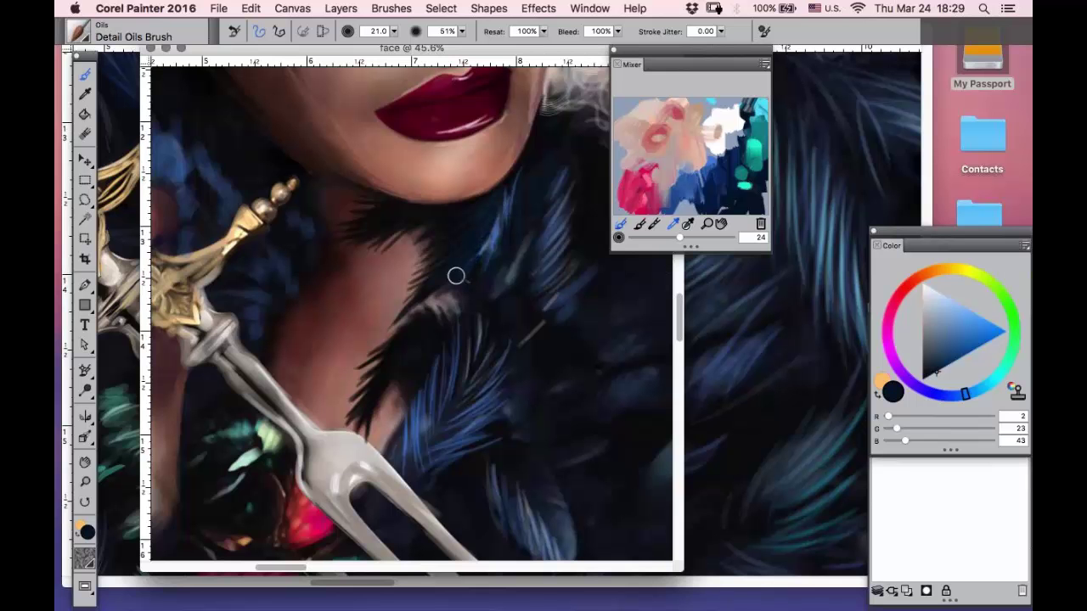
drag(502, 221, 481, 265)
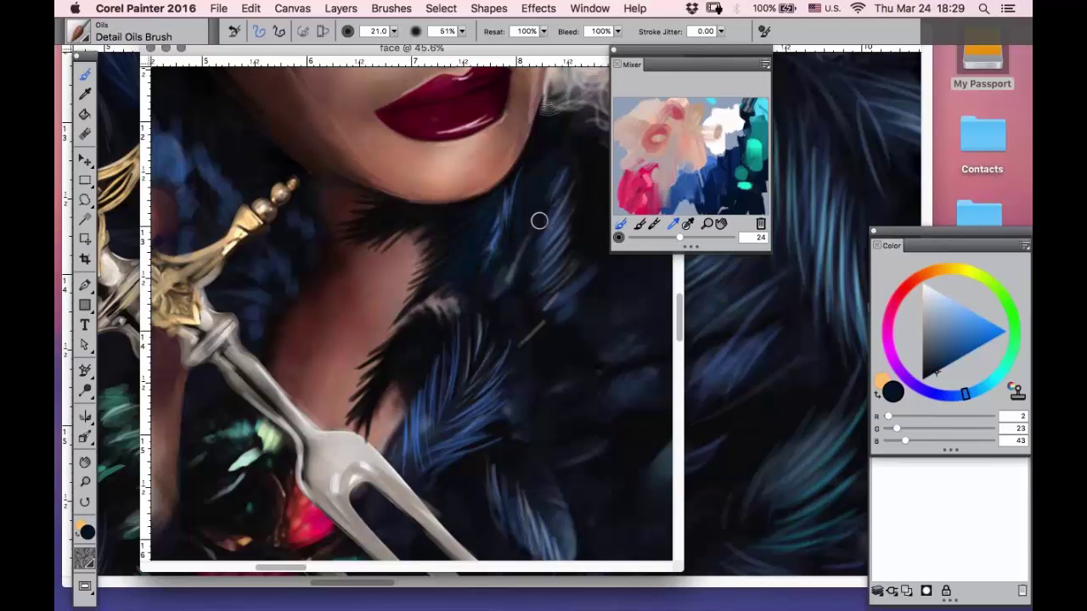
drag(537, 223, 504, 289)
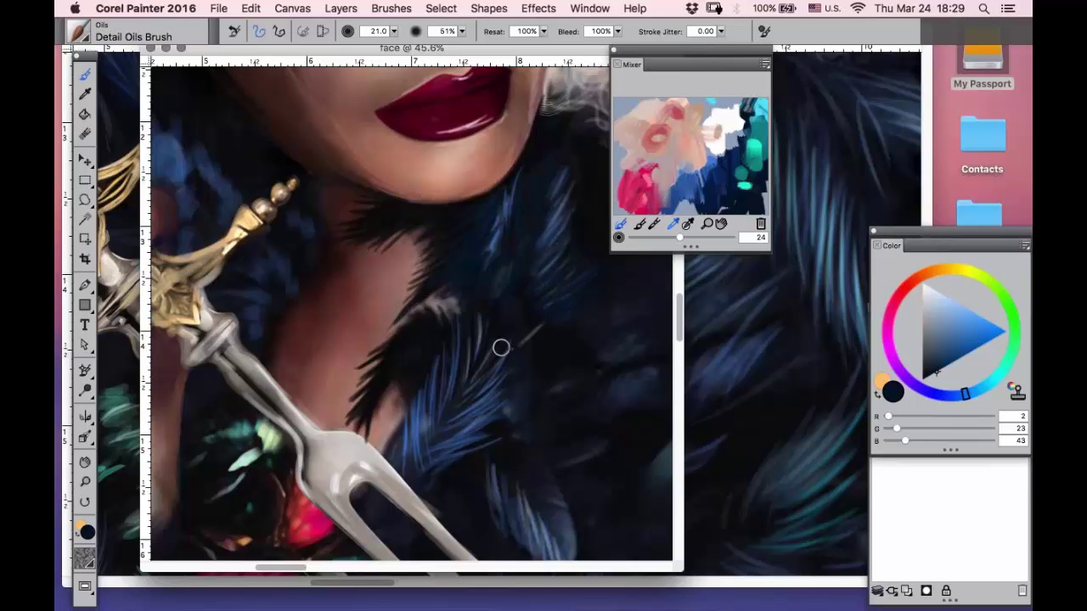
- Paint light grey-blue barbs on the collar feathers beside the chin and above the fork, using a mixer color
click(85, 462)
drag(399, 295, 229, 285)
mouse_move(335, 170)
mouse_down()
mouse_move(333, 208)
mouse_move(301, 172)
mouse_up()
click(85, 75)
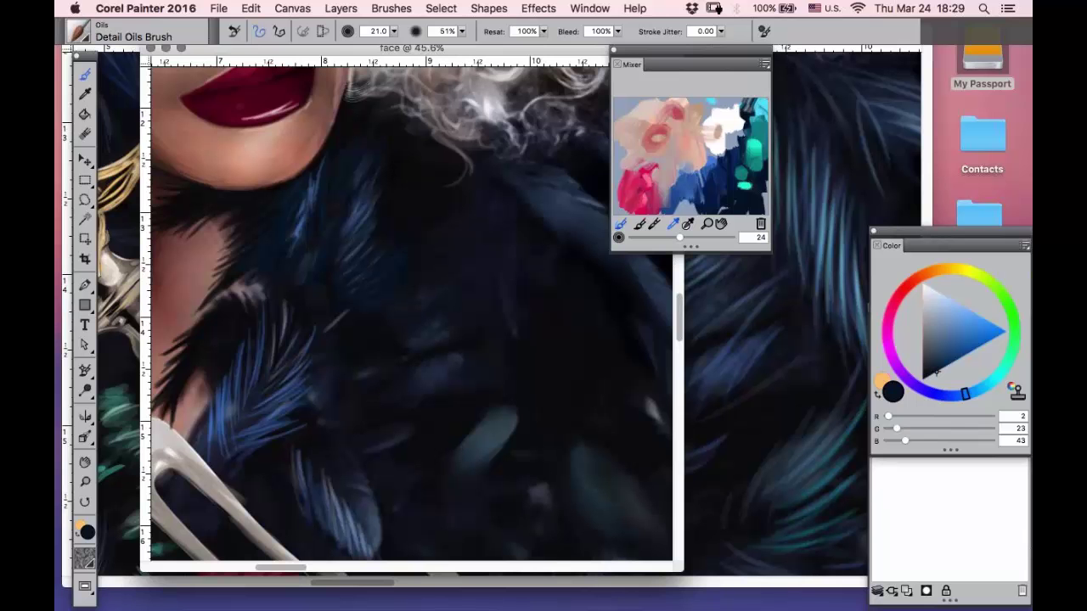
click(732, 144)
drag(380, 149, 333, 246)
mouse_move(386, 195)
mouse_down()
mouse_move(320, 276)
mouse_move(377, 246)
mouse_move(378, 258)
mouse_move(396, 257)
mouse_move(326, 328)
mouse_move(296, 260)
mouse_move(277, 364)
mouse_move(291, 369)
mouse_move(276, 405)
mouse_up()
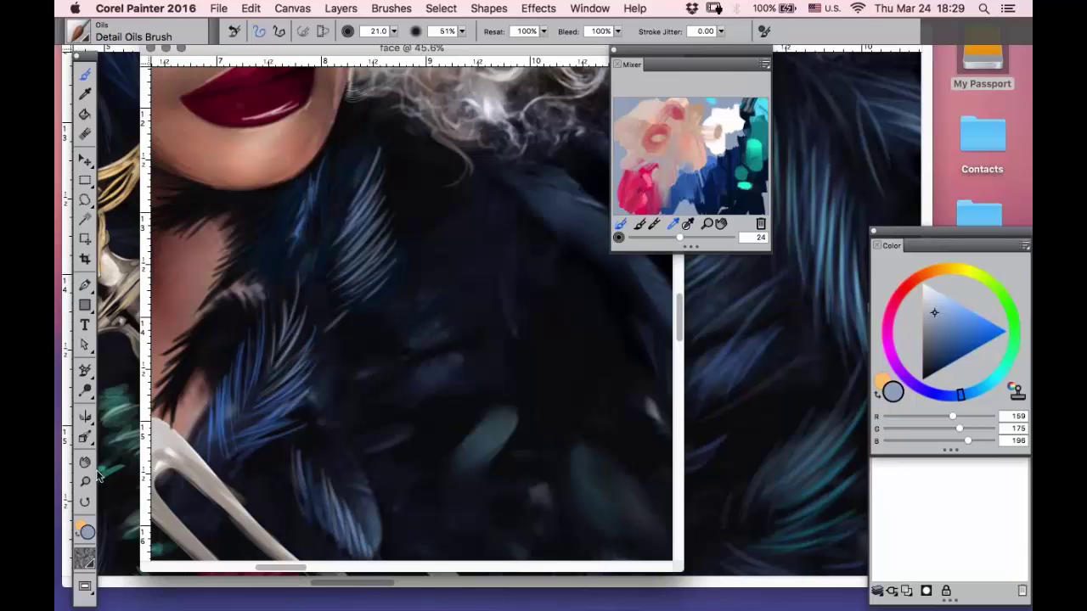
- Look over the dark feathers around the shoulder and the wider collar area with the hand and fork
key(e)
drag(238, 357, 212, 242)
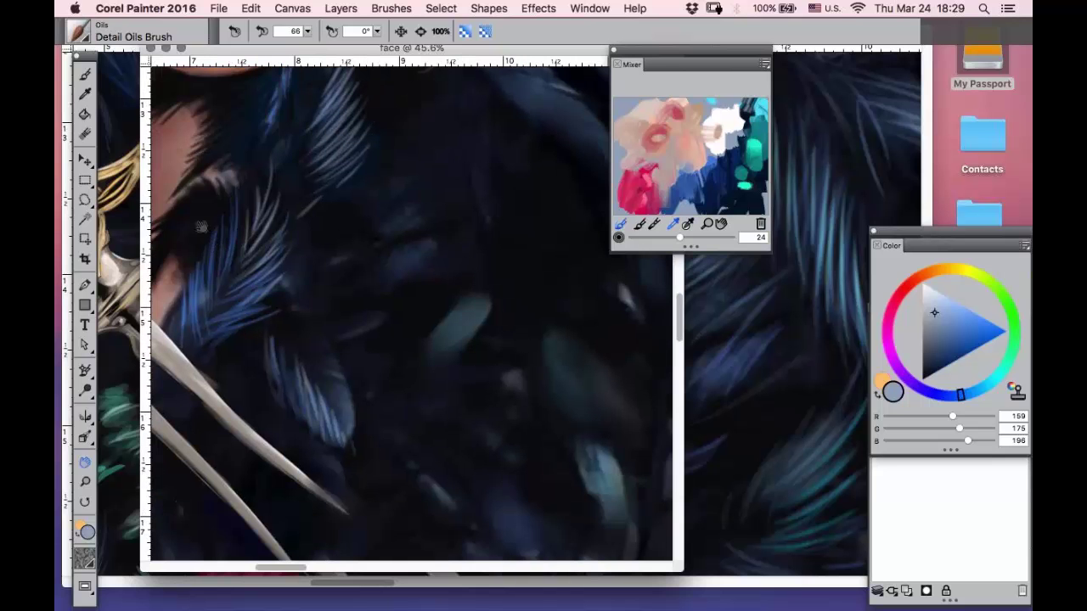
alt+click(335, 144)
click(83, 74)
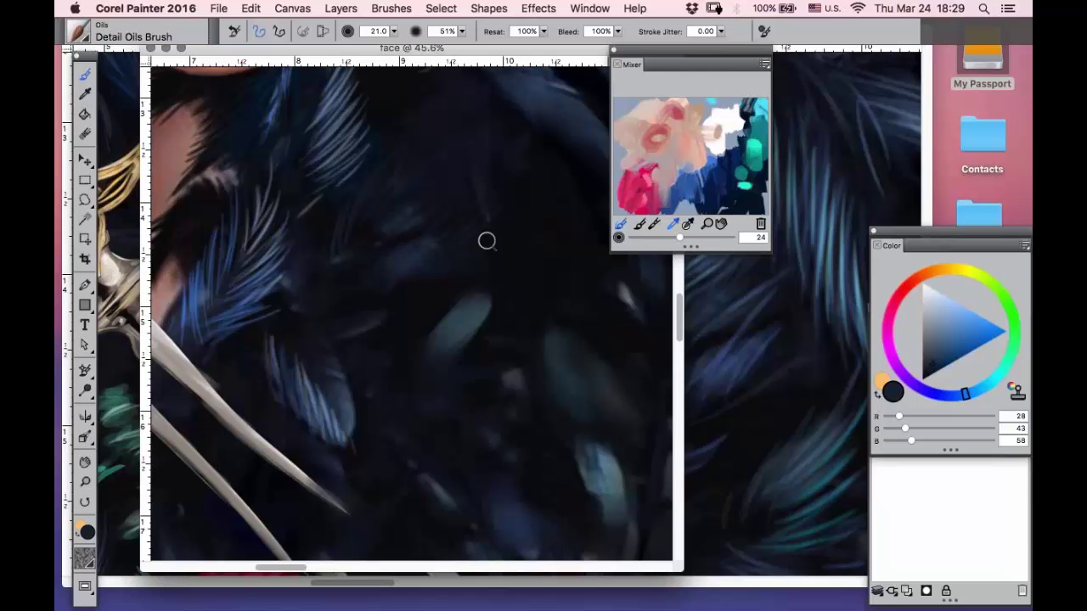
key(m)
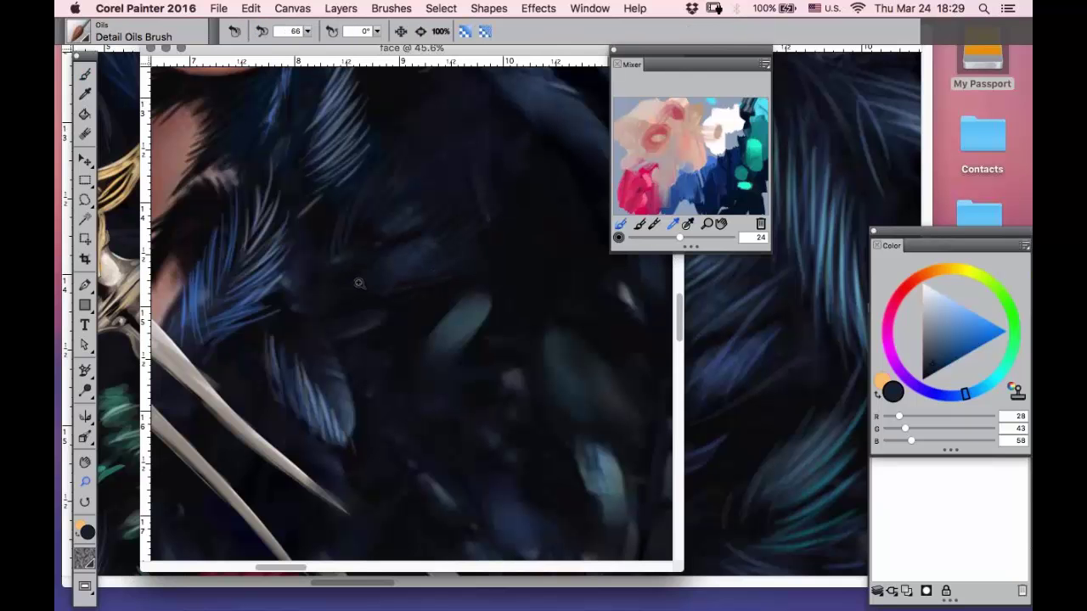
alt+click(359, 285)
alt+click(360, 285)
alt+click(359, 286)
drag(421, 142, 220, 363)
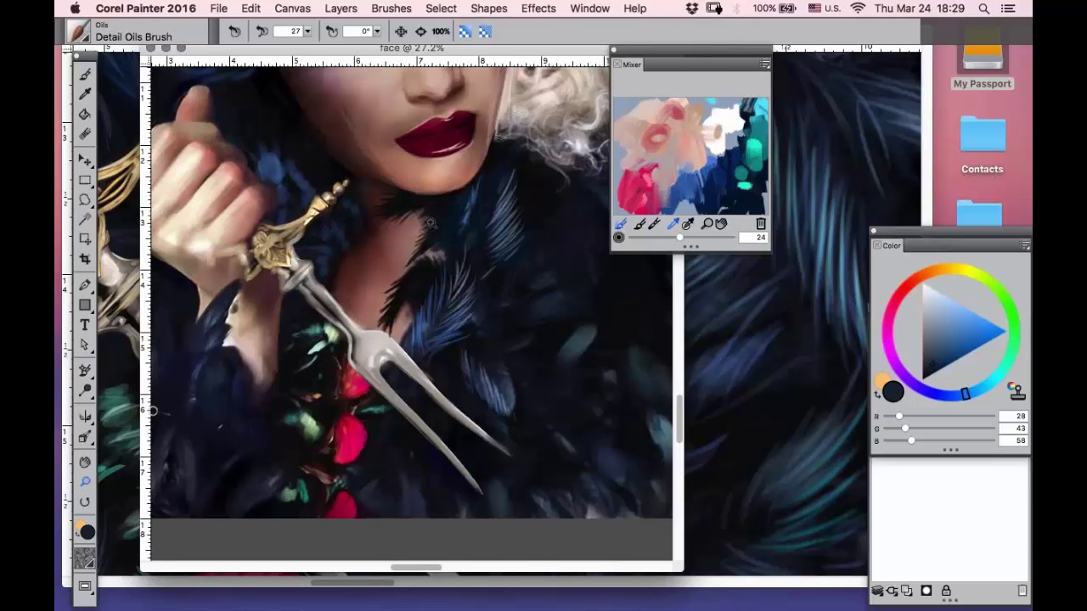
click(85, 74)
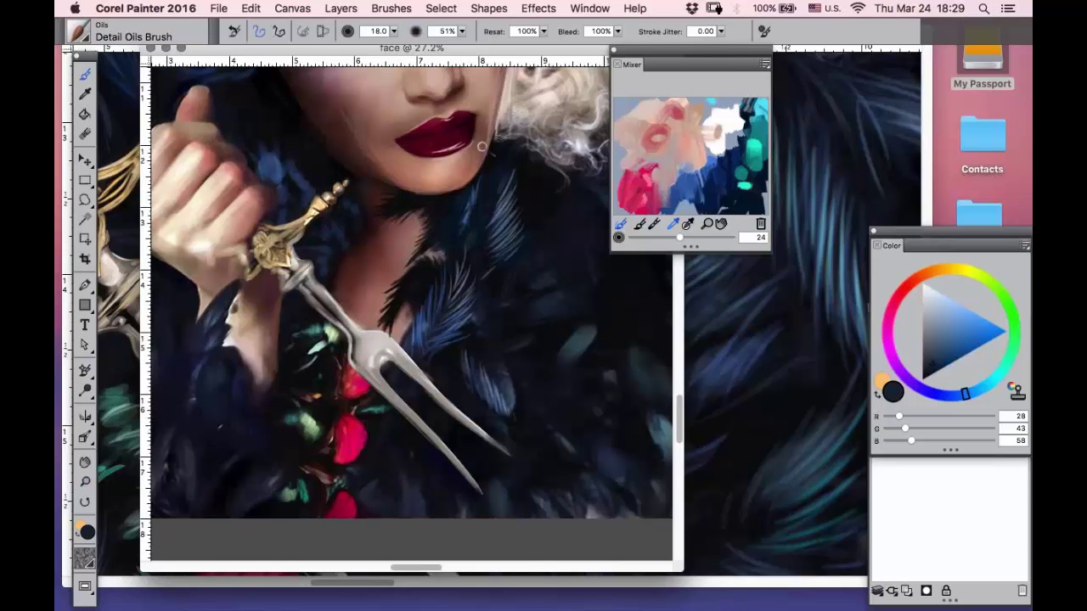
- Paint medium blue barbs on the feathers above the raised thumb, below the blonde hair, using a mixer color
click(85, 462)
mouse_move(289, 282)
mouse_down()
mouse_move(301, 352)
mouse_move(358, 435)
mouse_move(378, 336)
mouse_move(390, 370)
mouse_move(376, 417)
mouse_up()
drag(402, 304, 197, 142)
click(83, 78)
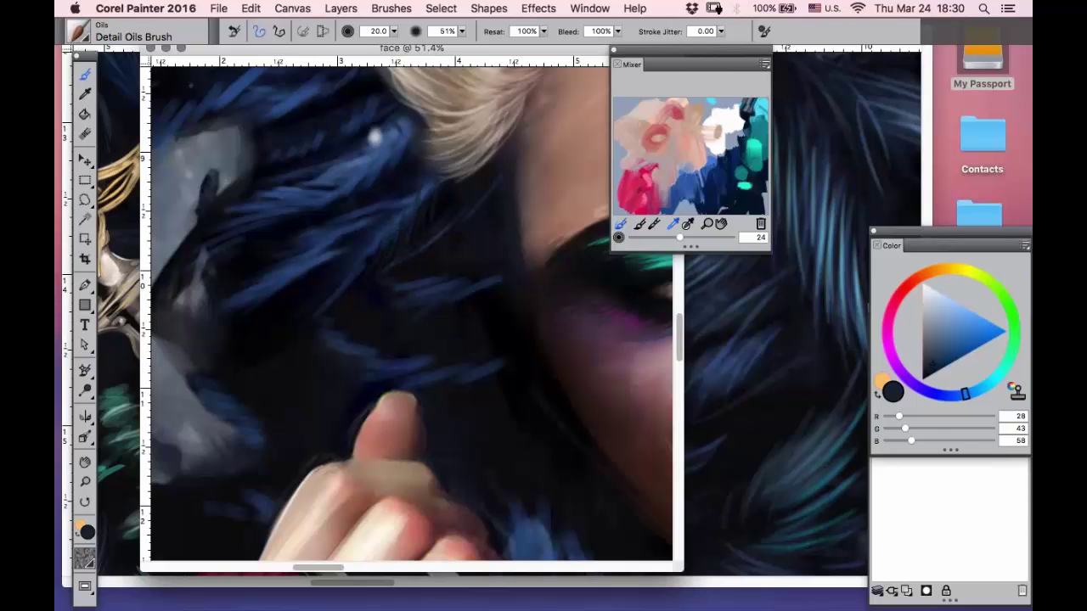
click(690, 184)
mouse_move(389, 219)
mouse_down()
mouse_move(367, 289)
mouse_move(314, 315)
mouse_up()
mouse_move(344, 269)
mouse_down()
mouse_move(289, 339)
mouse_move(299, 328)
mouse_up()
mouse_move(380, 226)
mouse_down()
mouse_move(285, 252)
mouse_move(309, 231)
mouse_up()
mouse_move(416, 199)
mouse_down()
mouse_move(313, 225)
mouse_move(346, 205)
mouse_up()
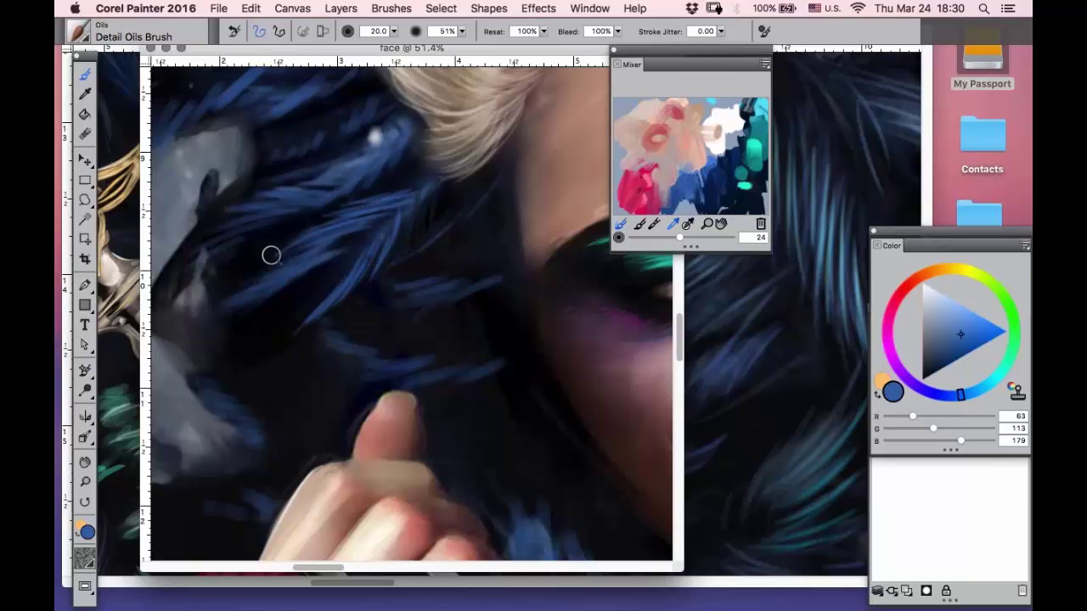
- Open b.psd and HQdraft.psd from the Webinar folder
key(super+o)
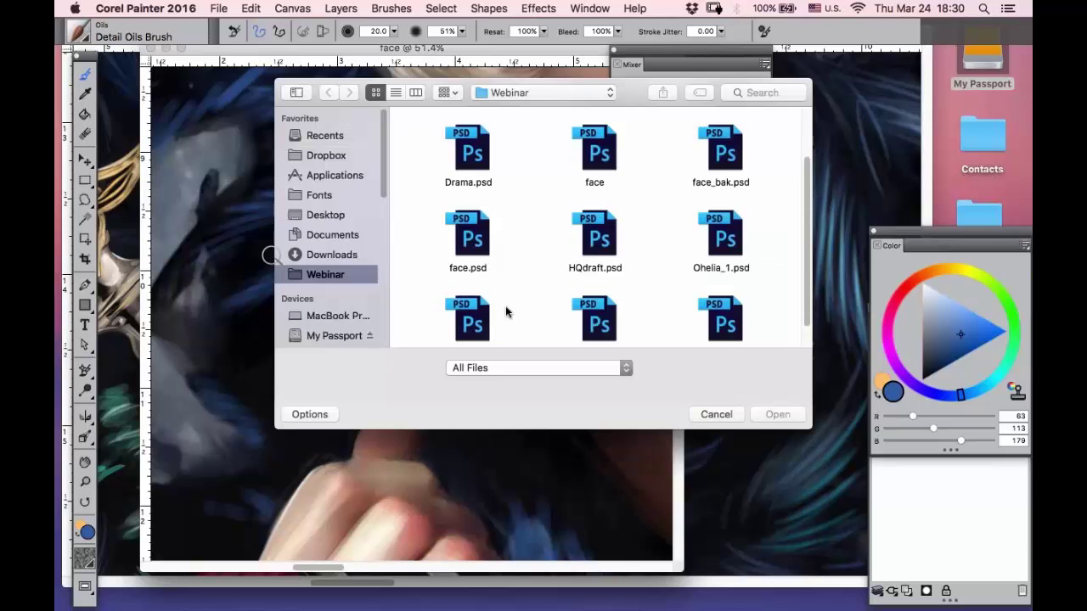
drag(626, 93, 426, 58)
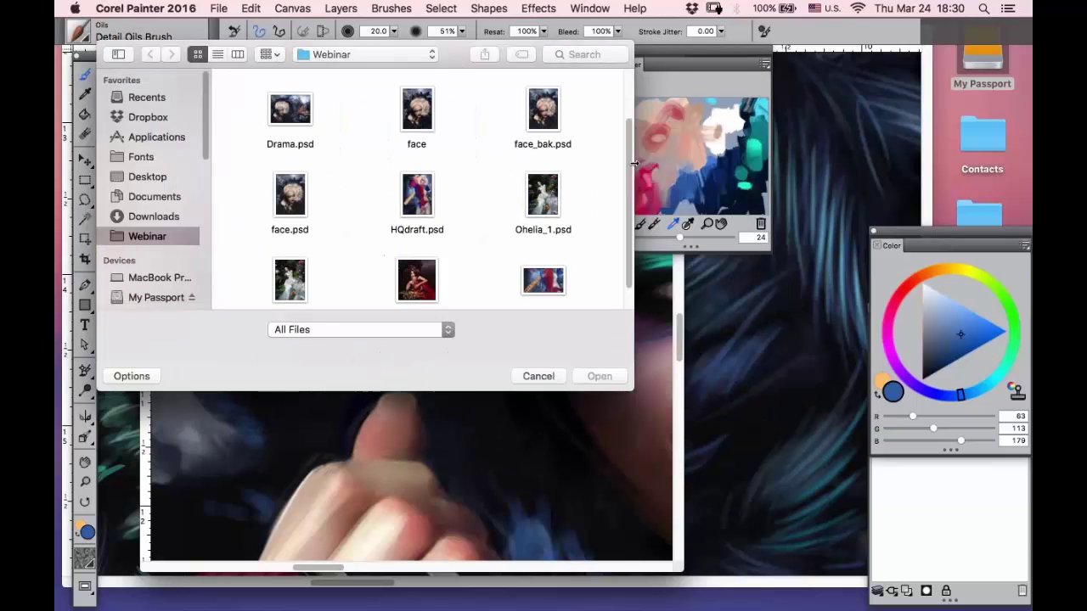
scroll(411, 156, down, 2)
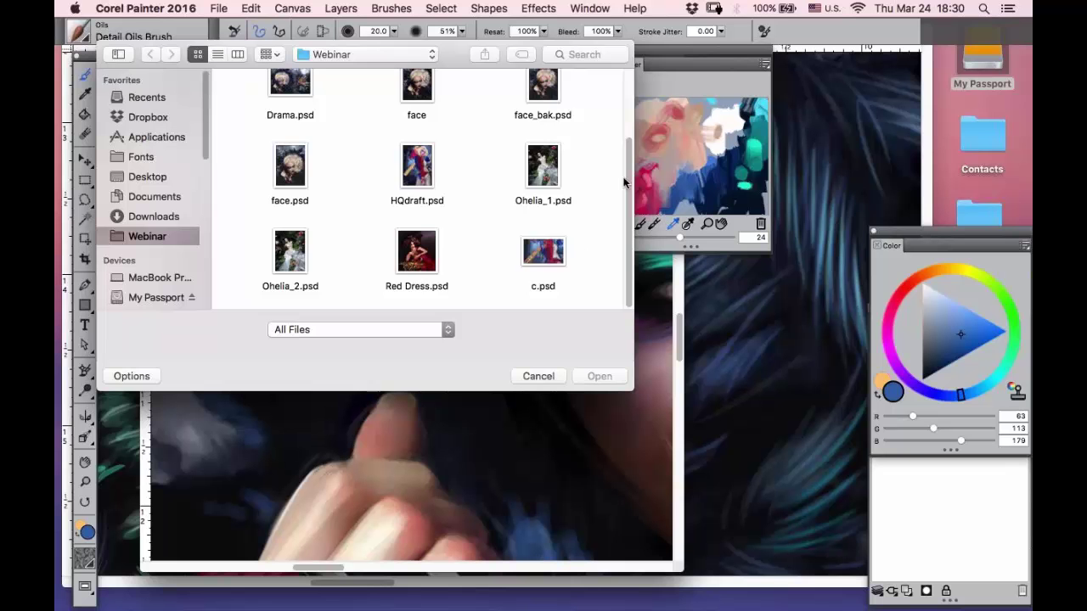
scroll(582, 234, up, 4)
click(440, 95)
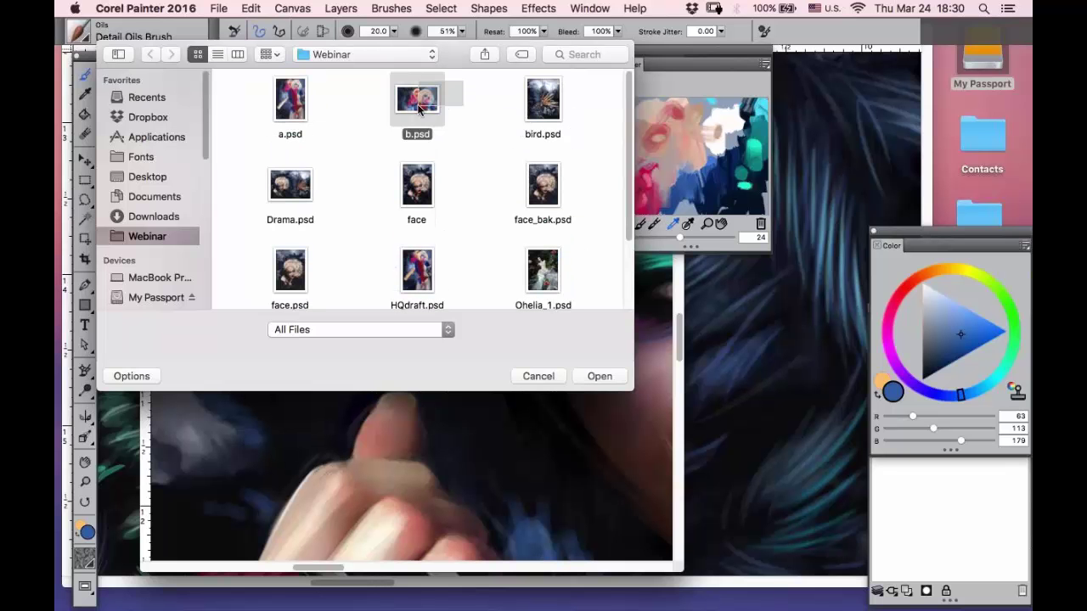
super+click(416, 271)
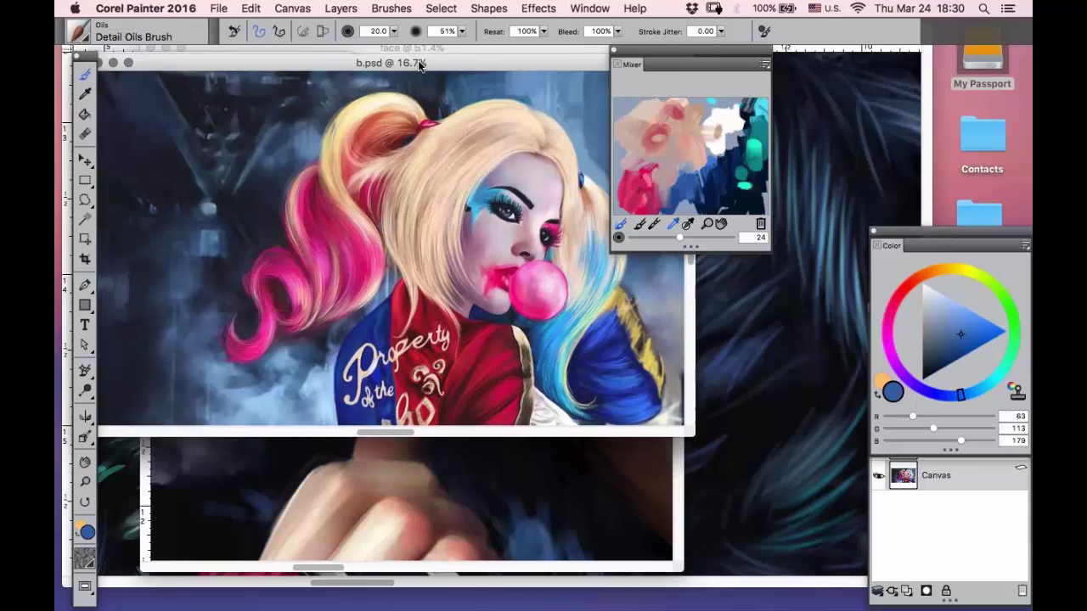
- Move the b.psd window clear of HQdraft.psd and enlarge the HQdraft.psd window around the portrait
drag(416, 61, 429, 261)
click(138, 379)
key(m)
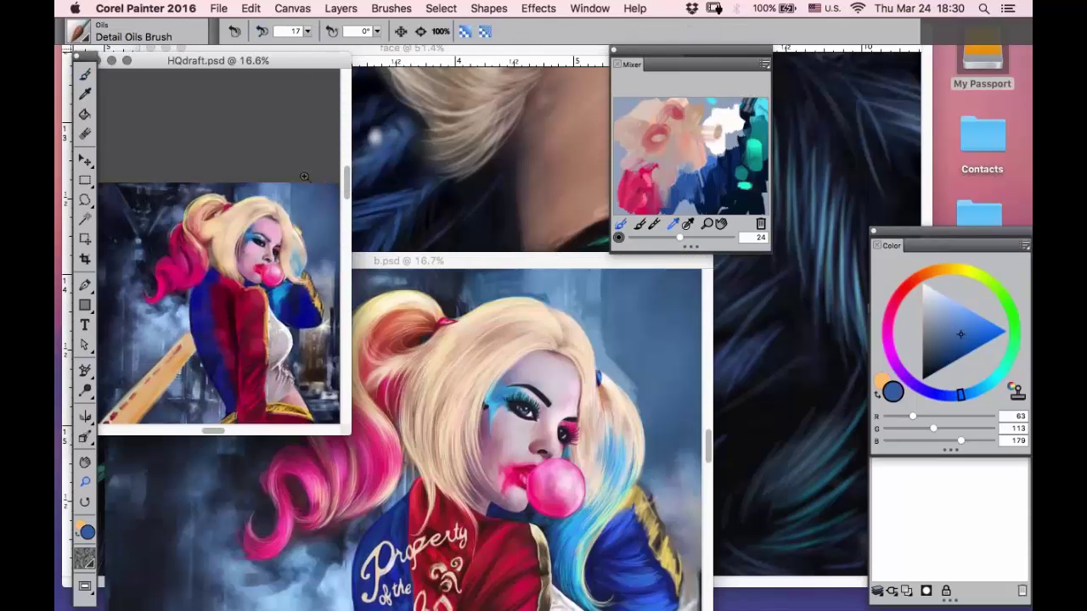
drag(302, 182, 170, 311)
drag(263, 62, 301, 19)
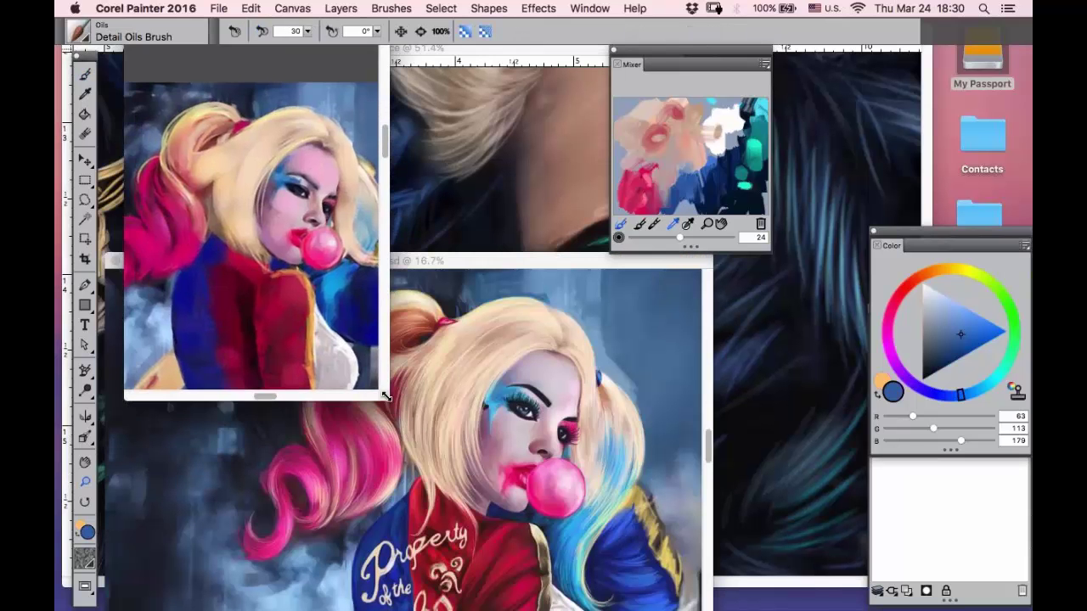
drag(387, 399, 607, 503)
- Compare the rough face in HQdraft.psd with the refined face in b.psd at close range
drag(488, 160, 212, 392)
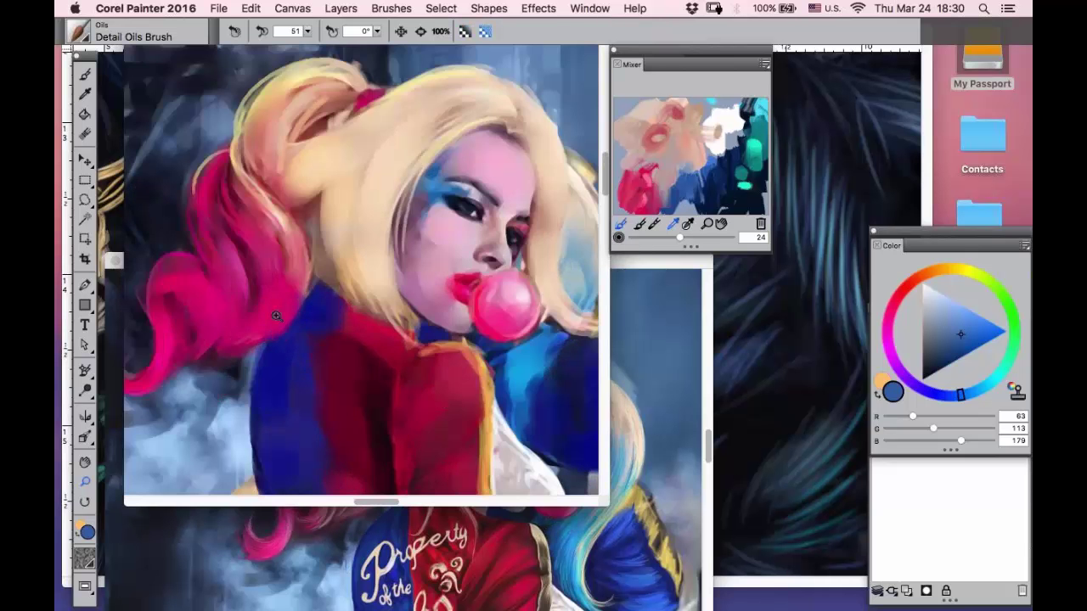
drag(546, 92, 257, 312)
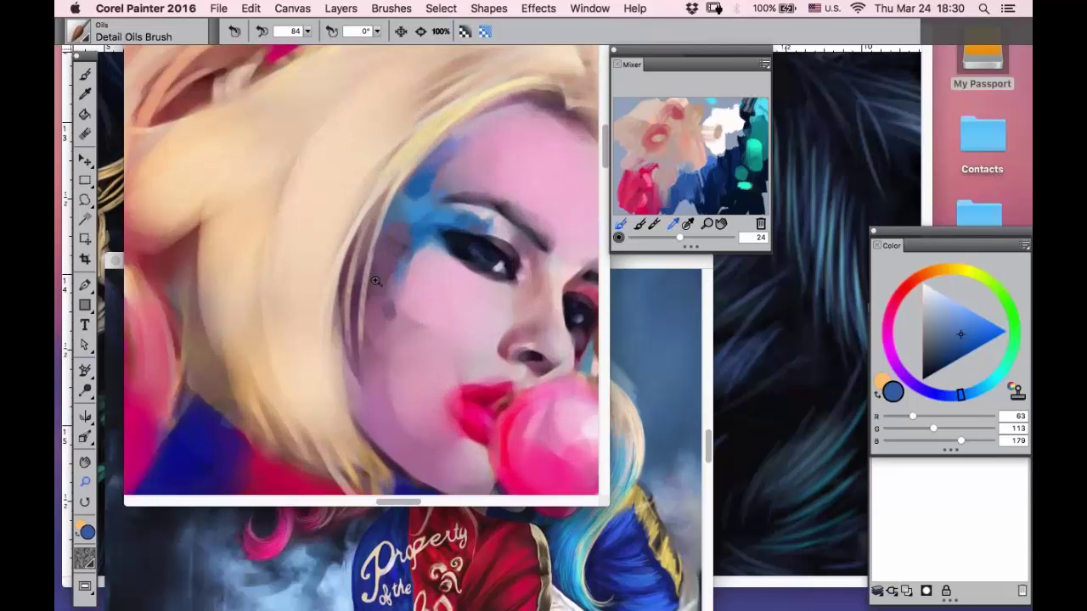
drag(653, 265, 583, 104)
drag(540, 153, 297, 391)
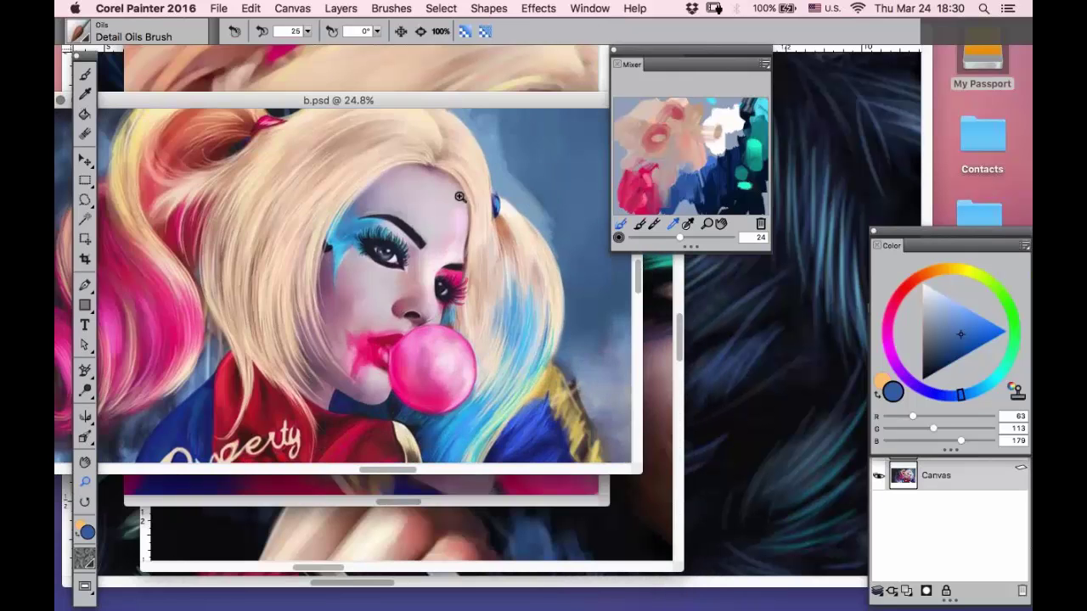
- Move the Layers palette beside the document windows, clear of the Color palette, and bring b.psd forward around the face
drag(495, 164, 203, 392)
click(587, 11)
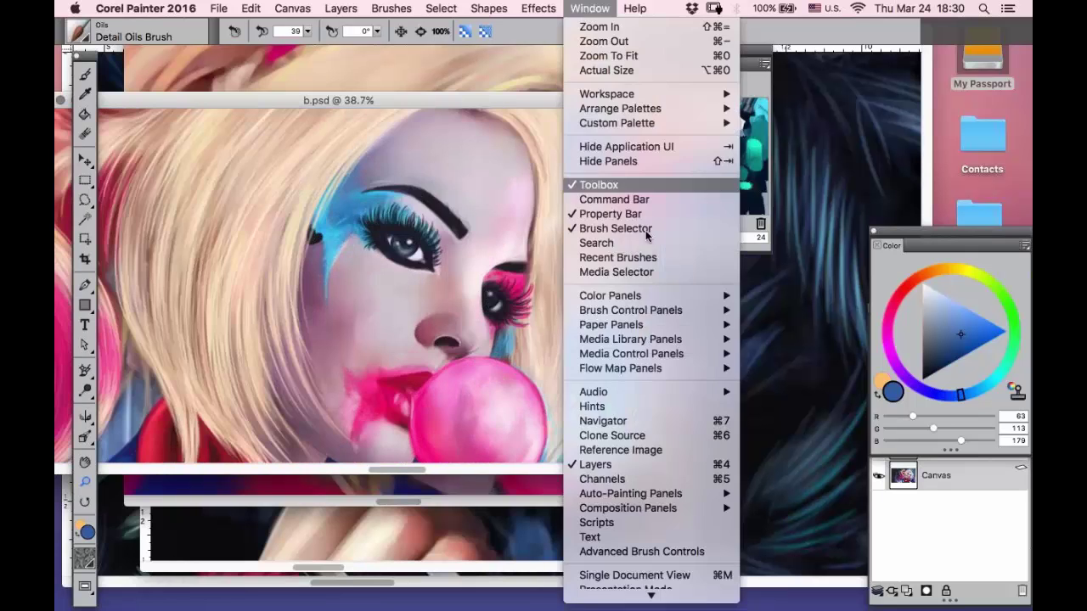
click(832, 169)
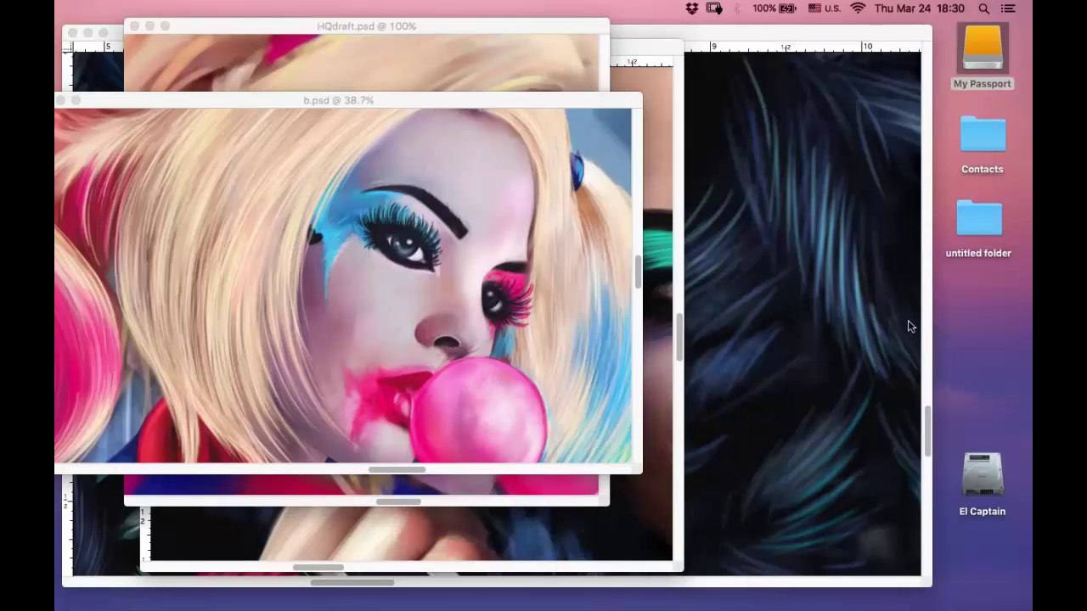
click(657, 86)
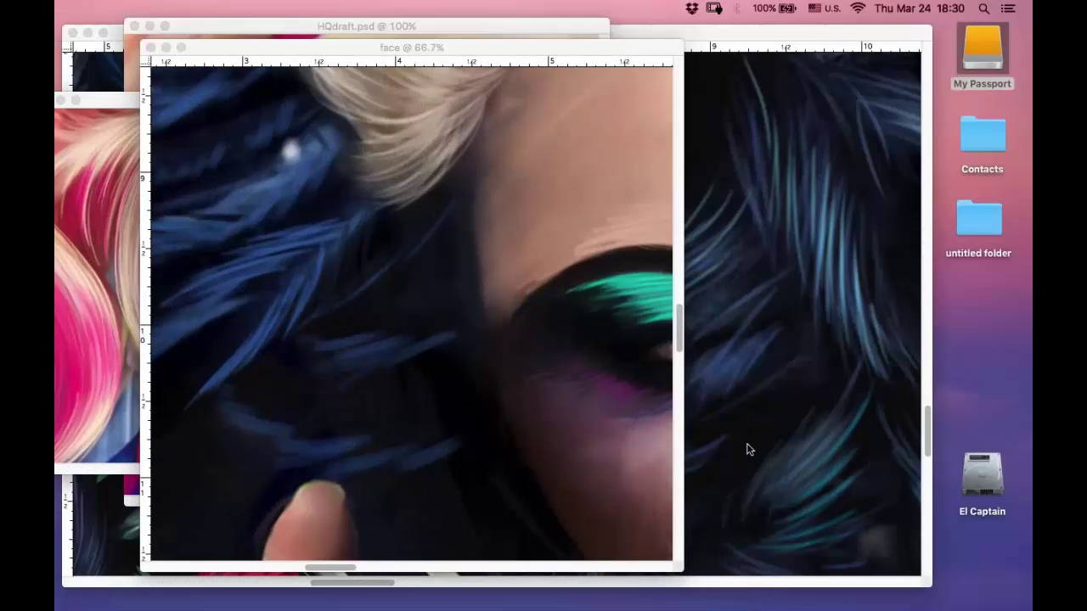
click(607, 303)
click(974, 461)
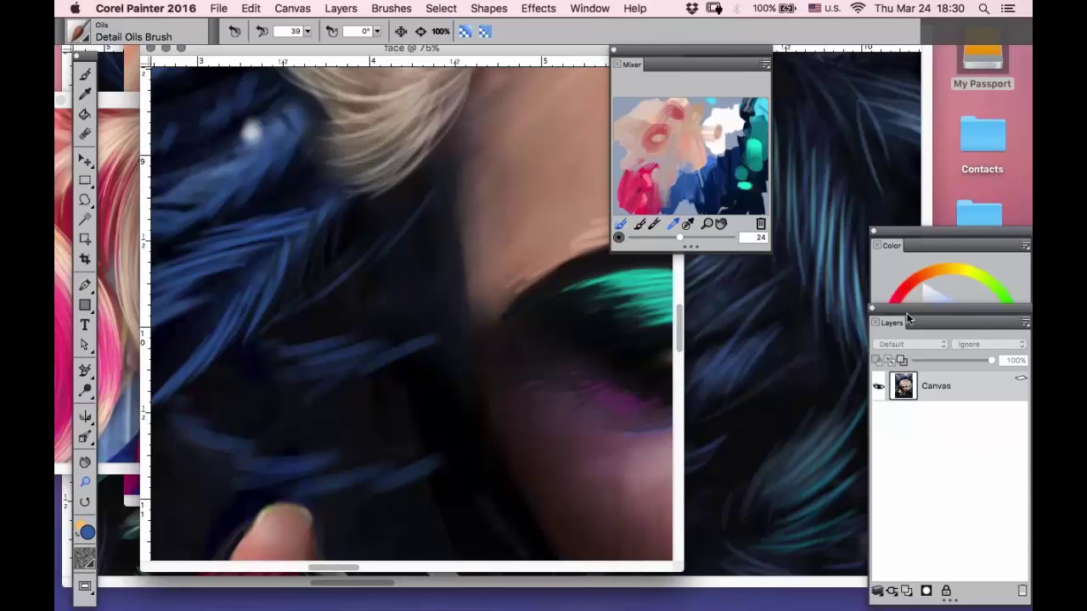
drag(906, 316, 809, 158)
click(122, 183)
click(311, 255)
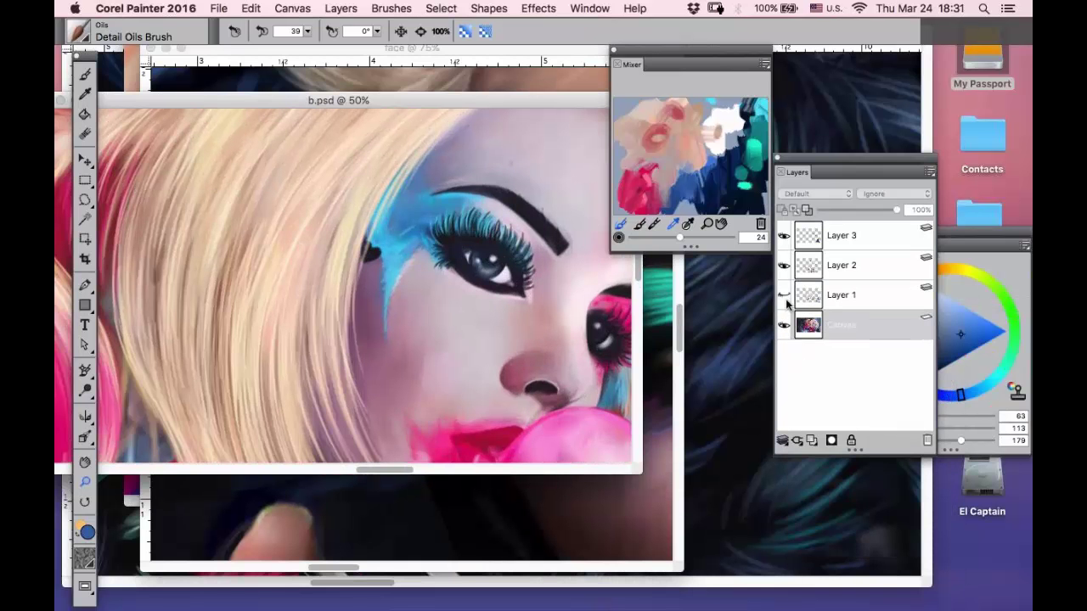
- Hide Layer 1, Layer 3 and Layer 2 of b.psd to view only the underlying canvas painting
click(784, 295)
click(784, 236)
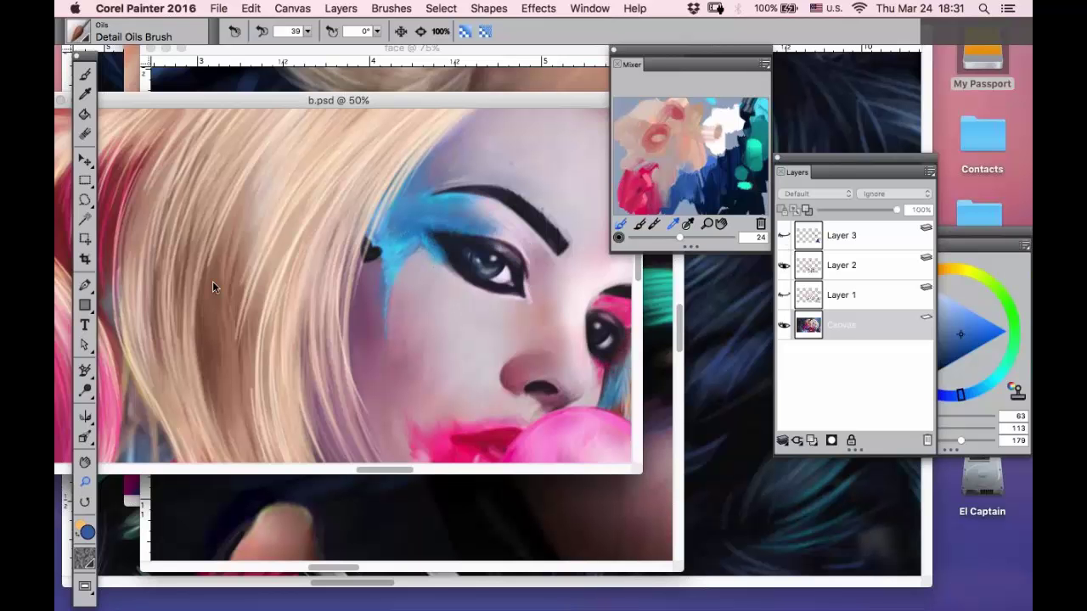
click(224, 273)
alt+click(226, 271)
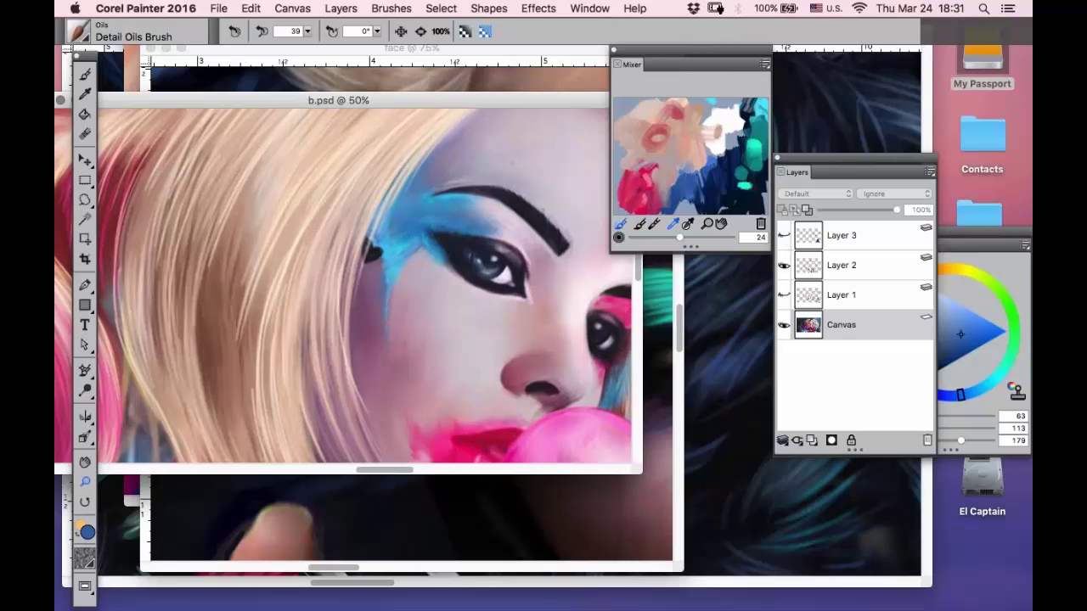
alt+click(227, 271)
click(783, 267)
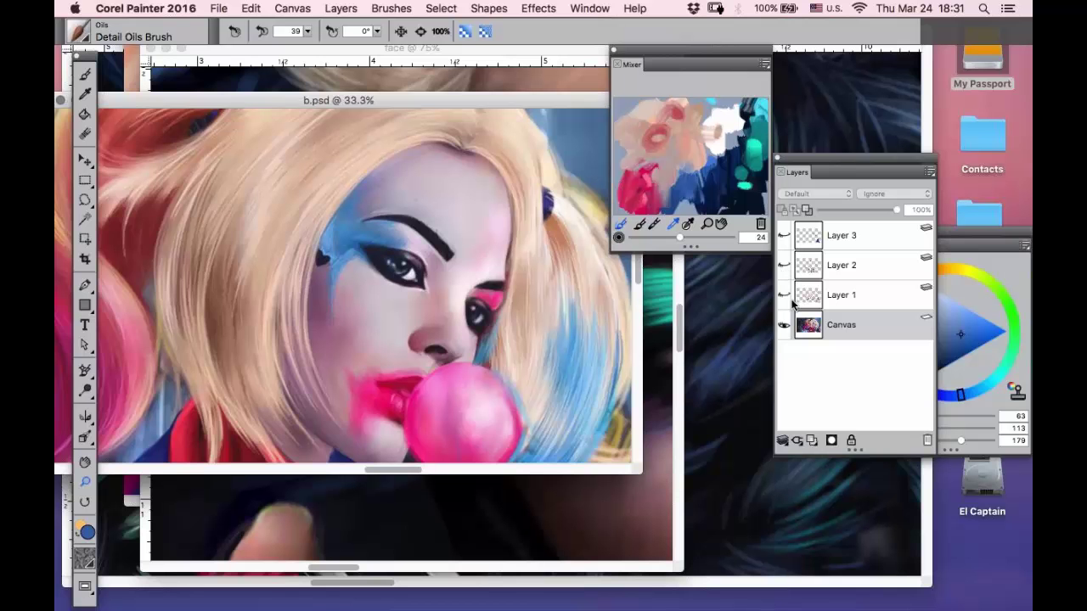
- Compare the whole head in b.psd with and without the hair strands of Layer 1
click(783, 294)
click(783, 294)
click(783, 294)
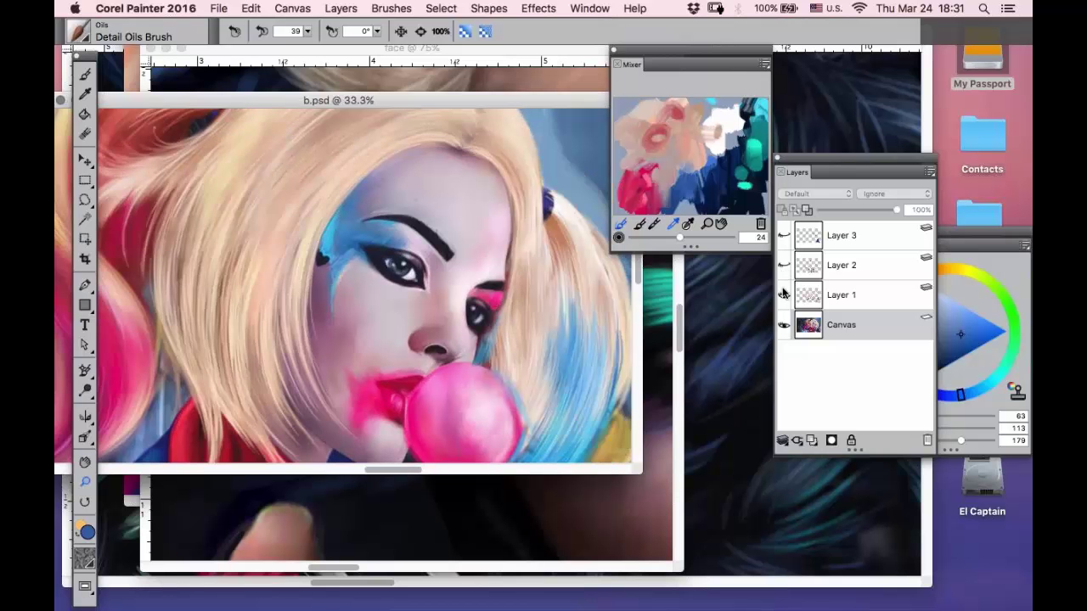
click(783, 294)
click(783, 294)
click(783, 294)
click(783, 294)
- Inspect the blonde hair beside the cheek at close range with Layer 1 shown and hidden
drag(388, 175, 135, 432)
drag(486, 188, 153, 460)
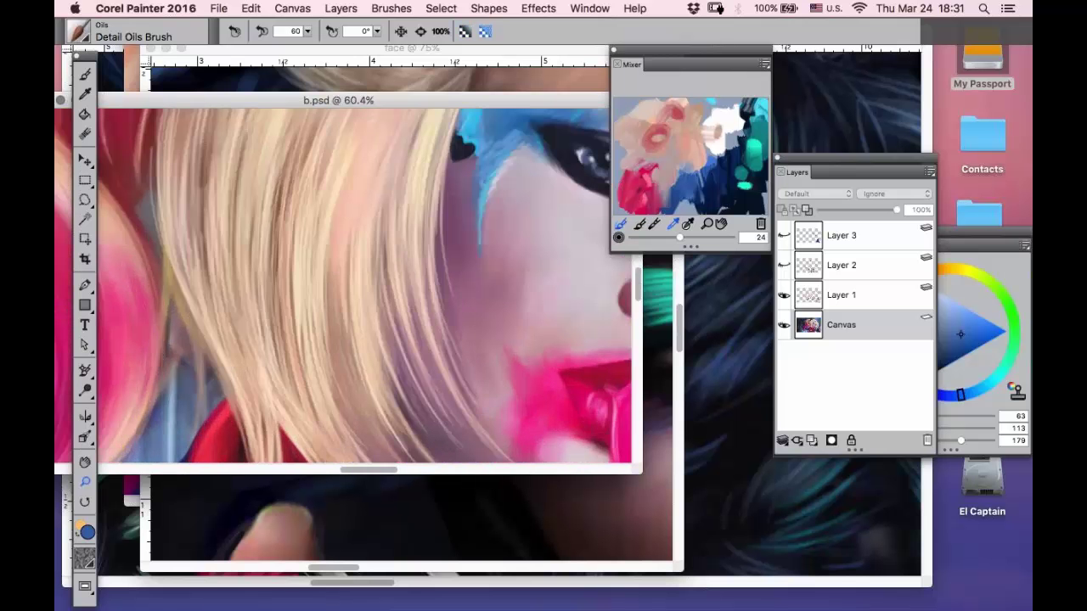
click(783, 294)
click(783, 295)
click(783, 295)
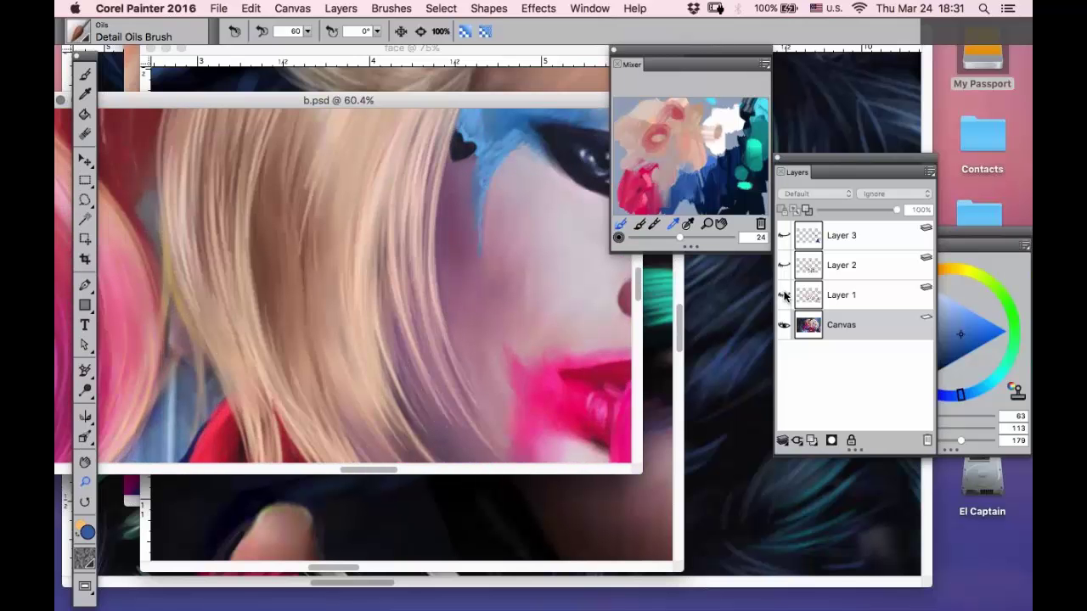
alt+click(416, 283)
alt+click(413, 277)
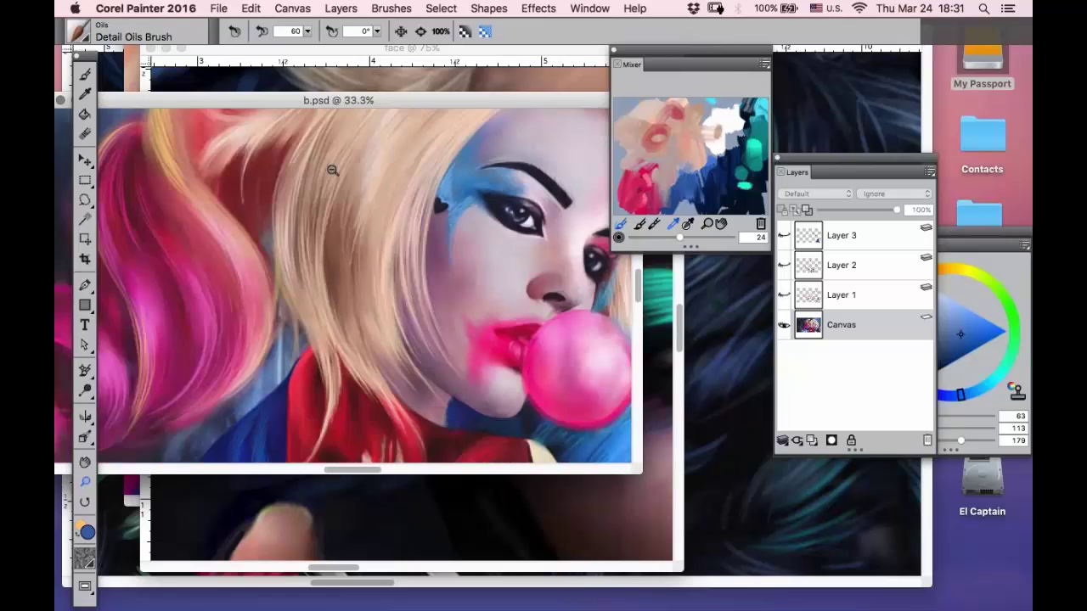
alt+click(332, 170)
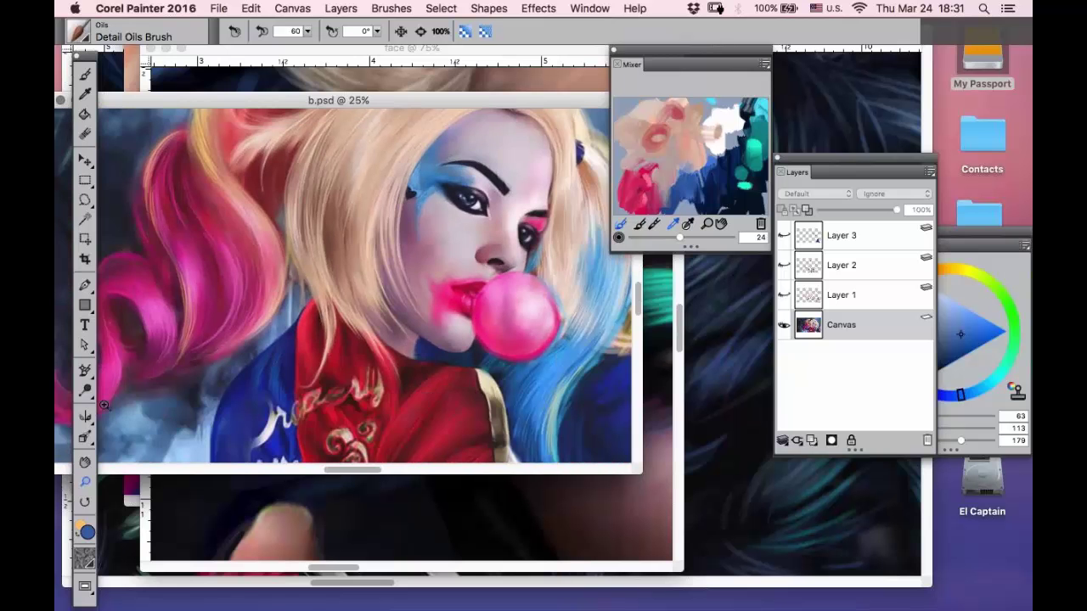
- Show Layer 1, Layer 2 and Layer 3 of b.psd again, comparing the painting with and without Layer 3
click(223, 287)
click(783, 295)
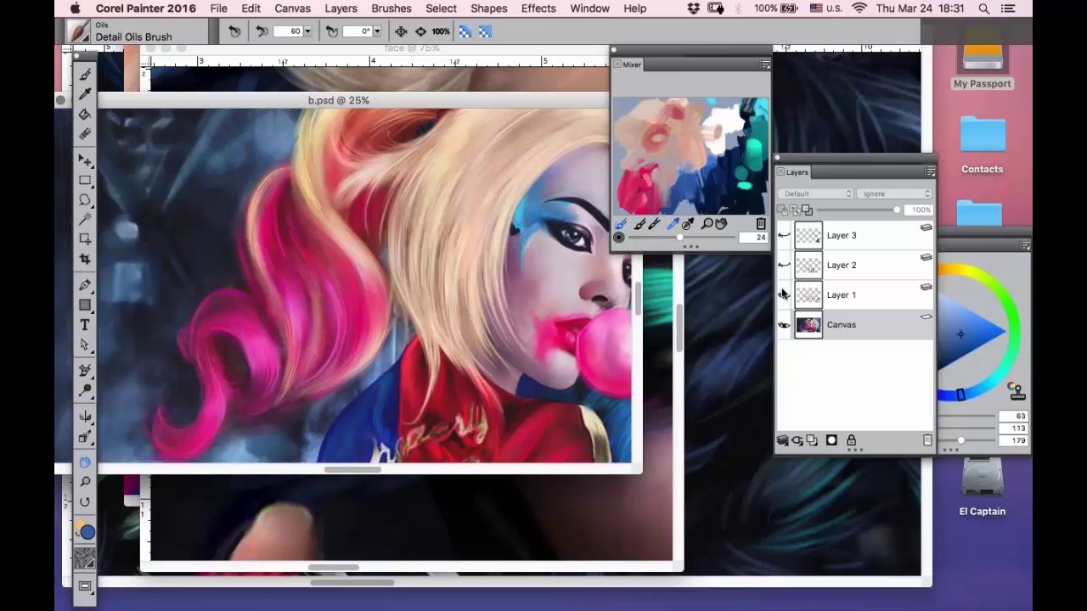
drag(422, 272, 370, 313)
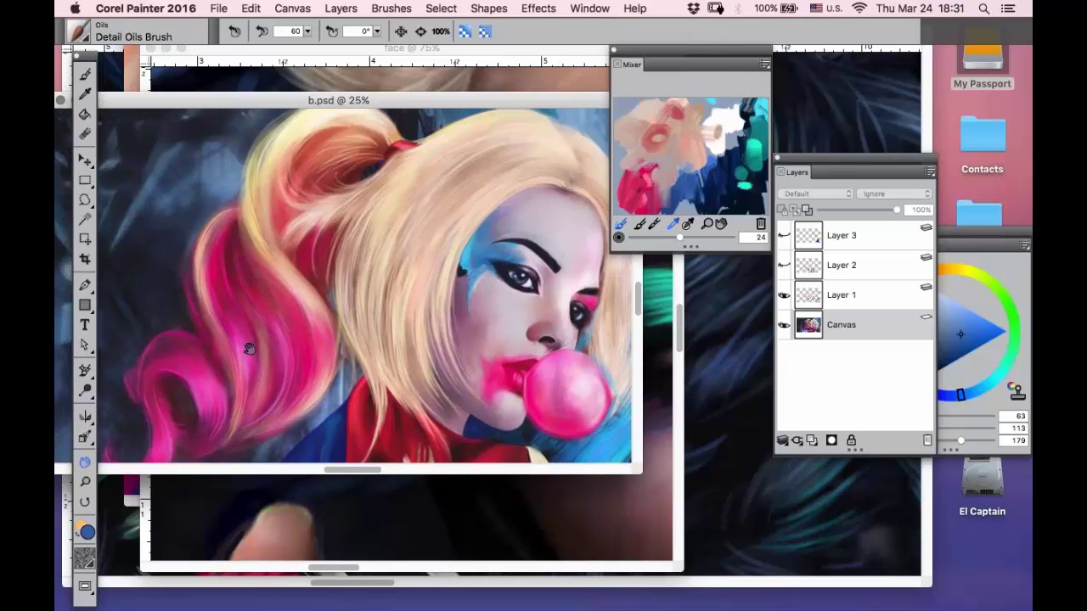
drag(248, 348, 227, 247)
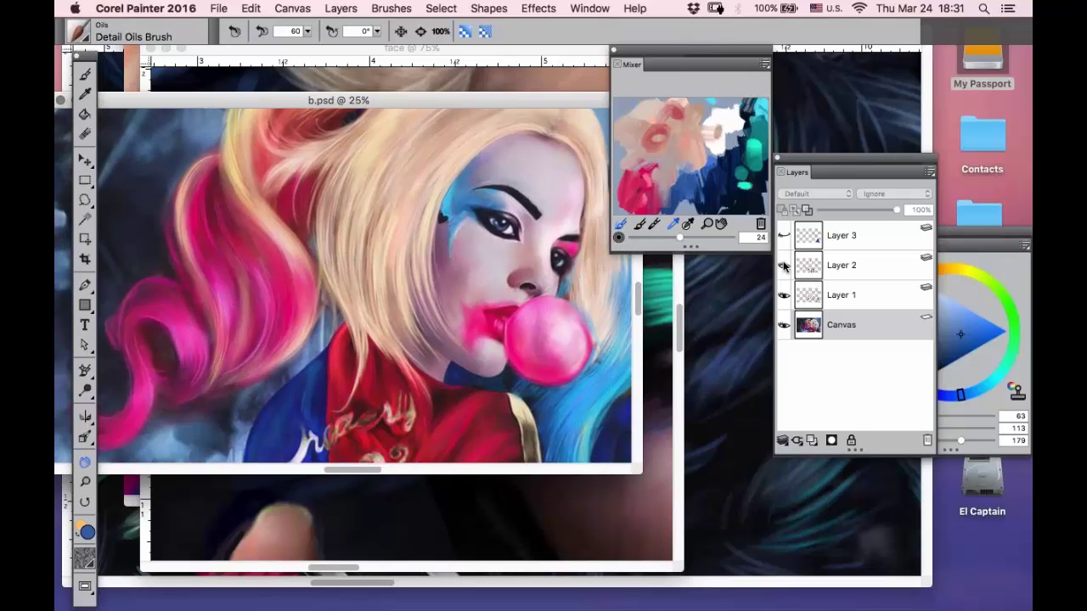
click(783, 265)
click(783, 235)
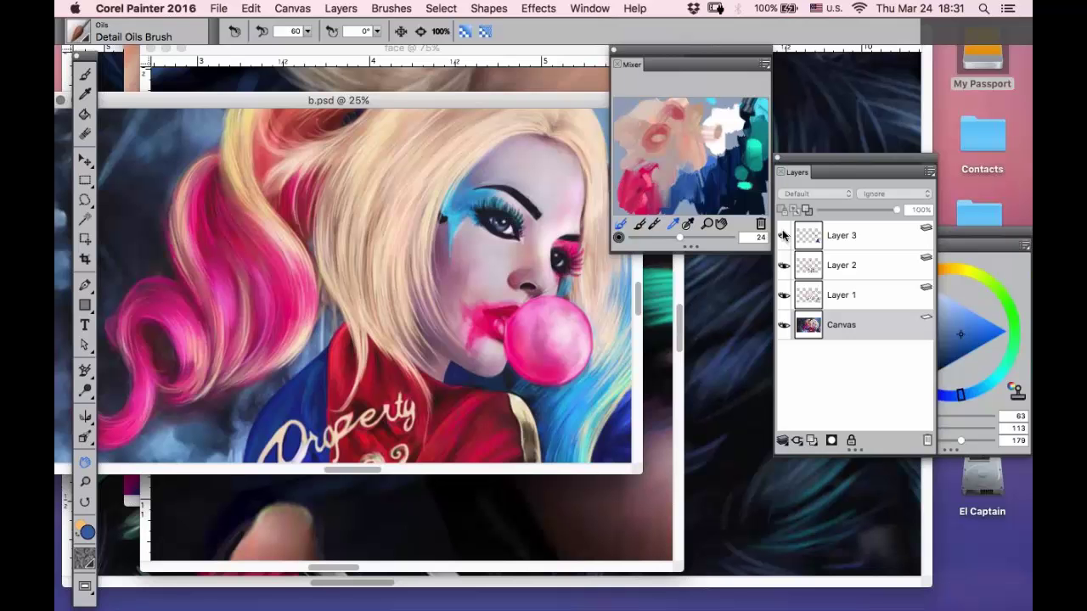
click(783, 235)
click(783, 235)
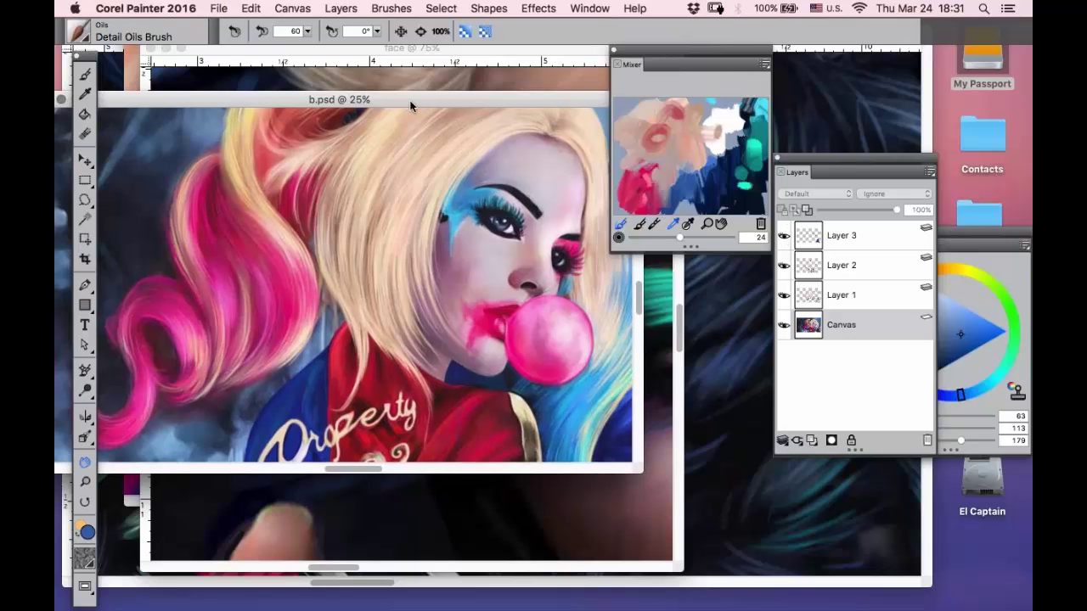
- Move the b.psd window below HQdraft.psd as a reference and bring HQdraft.psd forward, framing the whole head
drag(412, 107, 557, 390)
click(125, 151)
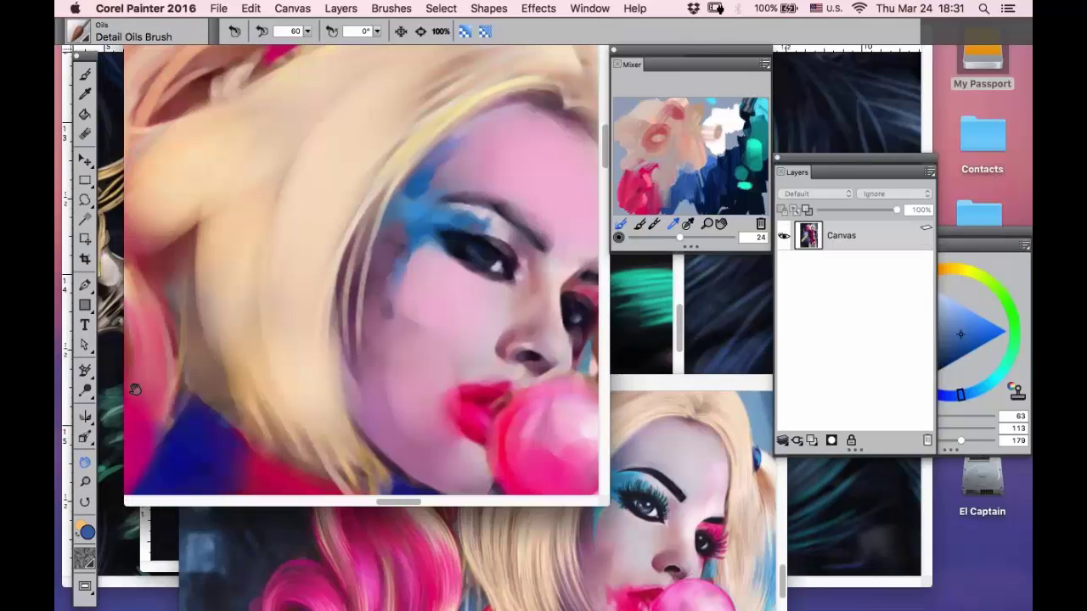
drag(240, 261, 277, 255)
click(85, 481)
alt+click(455, 252)
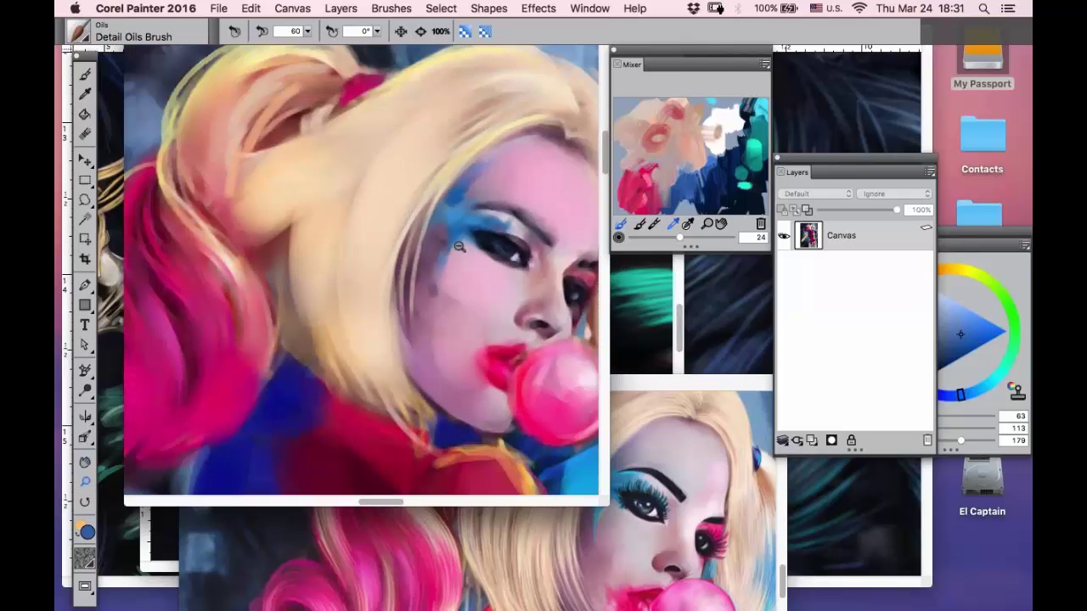
key(g)
drag(279, 337, 314, 215)
- Add a new layer to HQdraft.psd and sample a reddish brown (RGB 179, 113, 100) from the hair's shadow area
drag(885, 172, 793, 92)
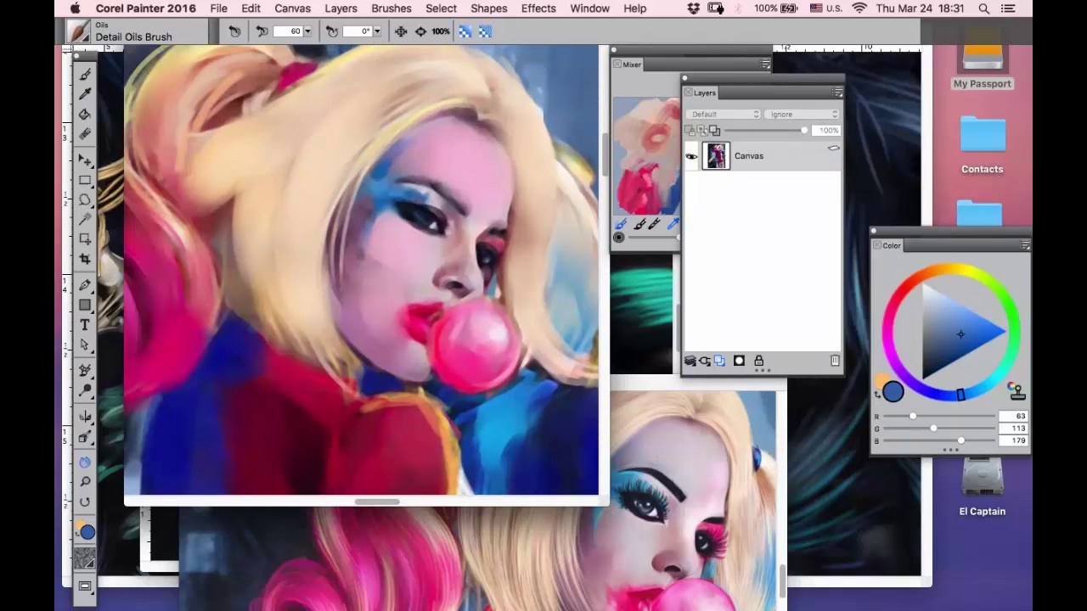
click(719, 361)
key(m)
drag(527, 76, 197, 387)
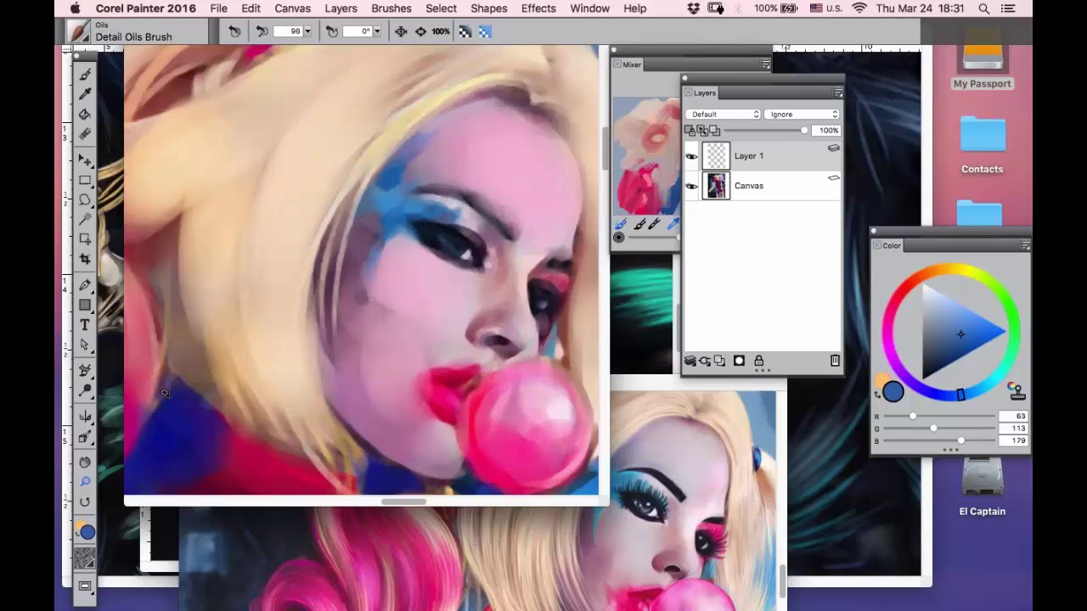
key(d)
click(168, 147)
click(85, 462)
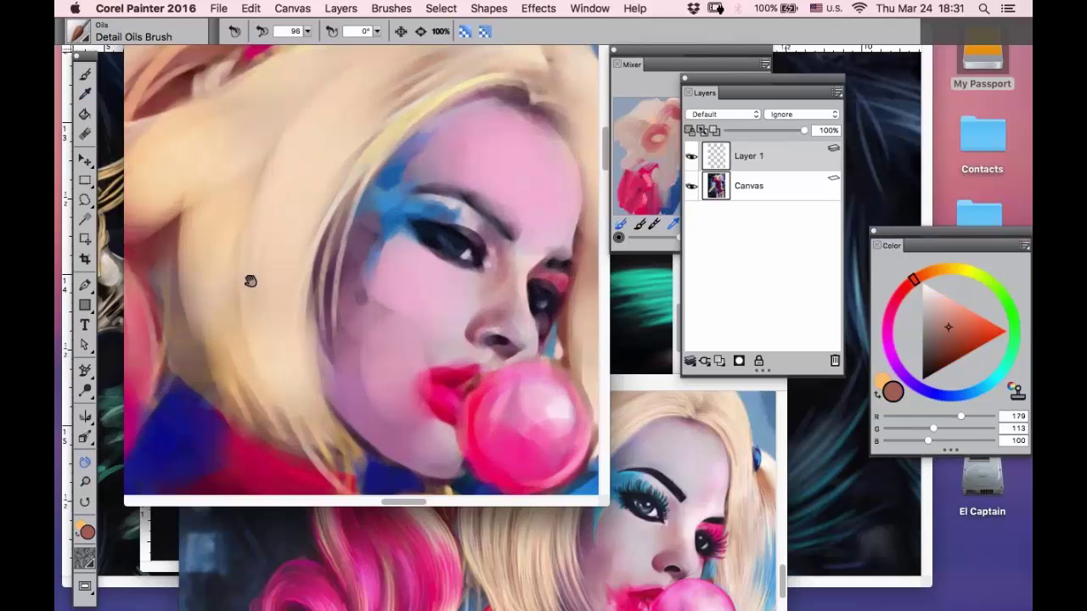
- Paint thin reddish-brown strands in the hair above the forehead with the Detail Oils Brush at size 12 and 28% opacity
drag(250, 283, 252, 358)
key(b)
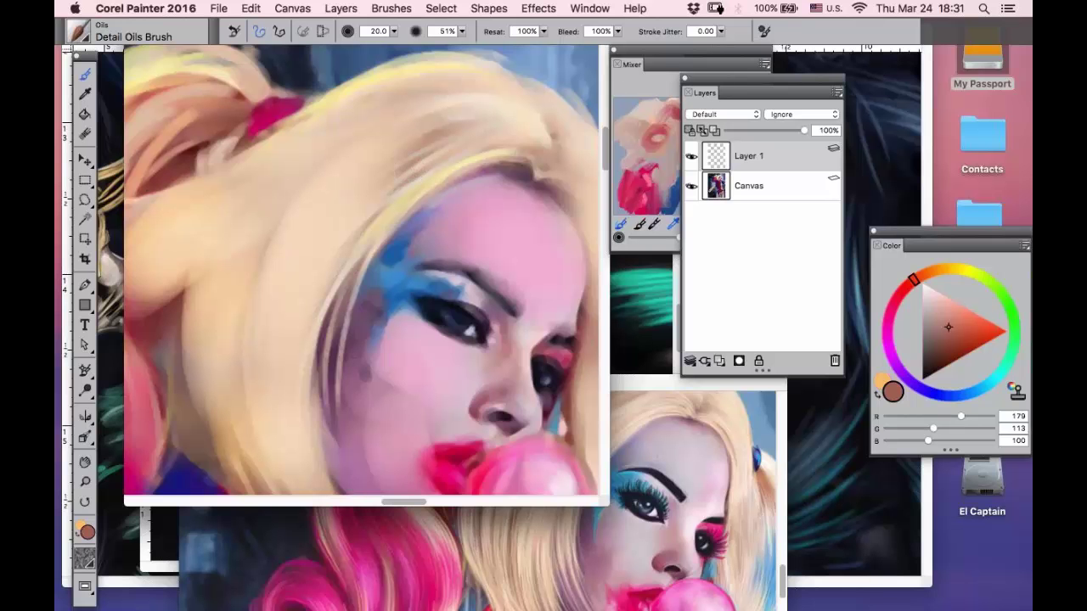
drag(526, 115, 382, 153)
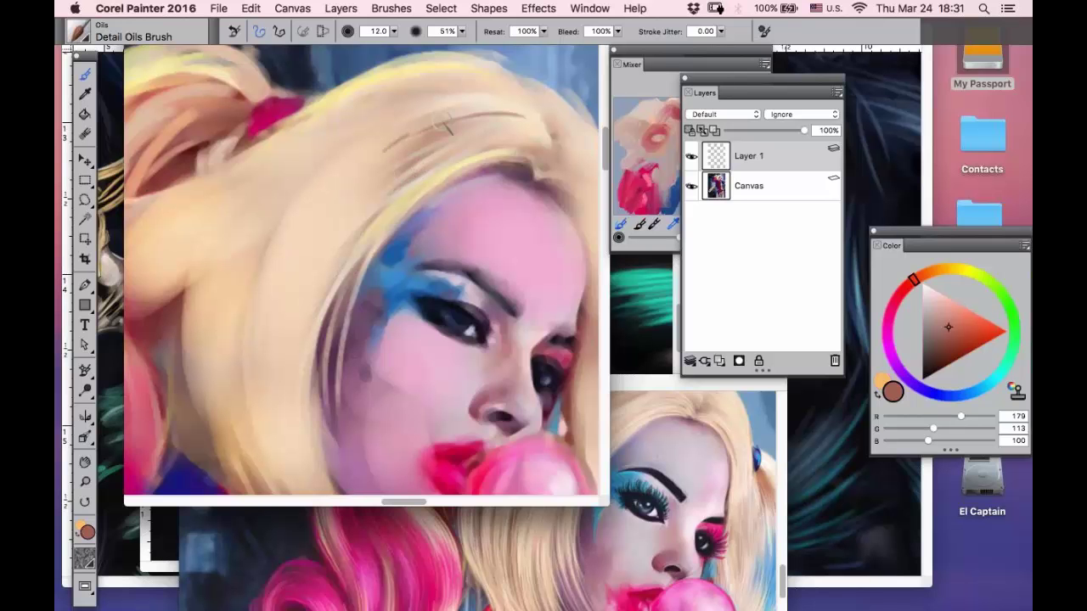
drag(463, 32, 432, 44)
drag(525, 101, 403, 150)
mouse_move(546, 119)
mouse_down()
mouse_move(396, 180)
mouse_move(374, 201)
mouse_up()
mouse_move(527, 144)
mouse_down()
mouse_move(426, 172)
mouse_move(342, 276)
mouse_up()
mouse_move(435, 177)
mouse_down()
mouse_move(338, 271)
mouse_move(394, 203)
mouse_up()
- Paint long curved reddish-brown strands across the crown, sweeping from the parting toward the ponytail
drag(468, 98, 260, 212)
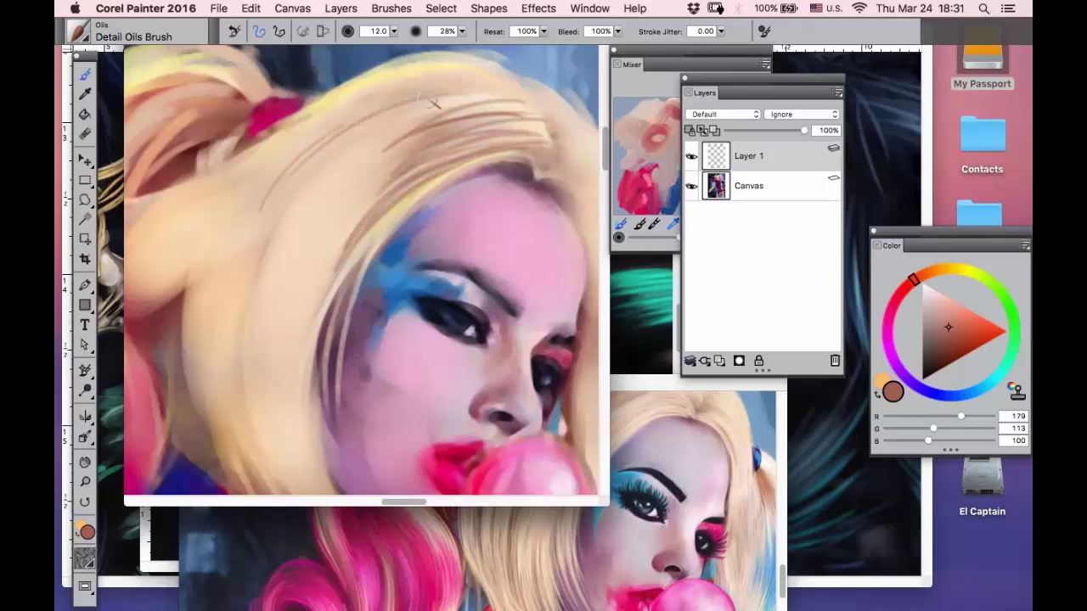
drag(432, 98, 277, 174)
drag(453, 90, 291, 147)
drag(474, 76, 258, 182)
drag(406, 85, 242, 199)
drag(454, 82, 234, 242)
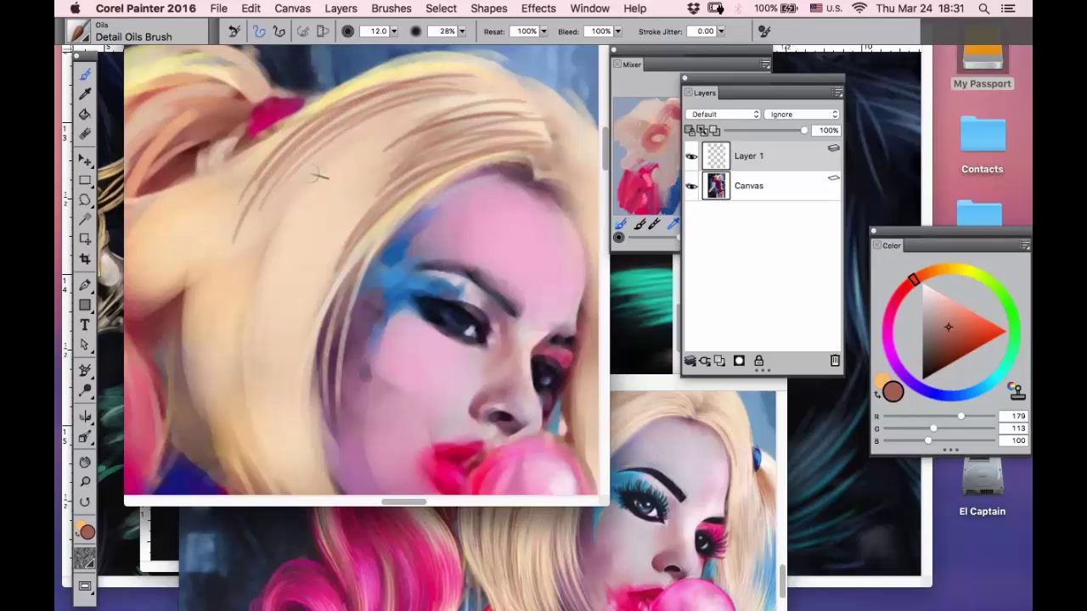
- Paint long vertical reddish-brown strands down the outer side of the blonde hair, toward the blue shoulder
drag(604, 142, 604, 156)
mouse_move(246, 210)
mouse_down()
mouse_move(254, 290)
mouse_move(297, 402)
mouse_up()
mouse_move(238, 231)
mouse_down()
mouse_move(309, 428)
mouse_move(294, 421)
mouse_up()
mouse_move(249, 163)
mouse_down()
mouse_move(232, 341)
mouse_move(246, 394)
mouse_up()
drag(219, 219, 255, 420)
drag(214, 263, 242, 406)
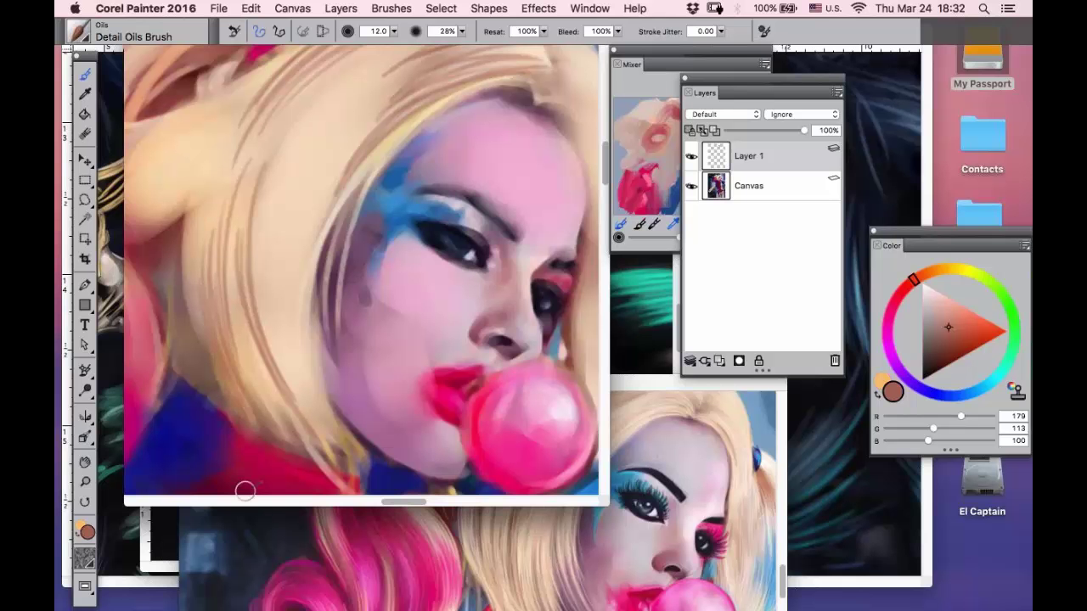
- Reduce the brush size to 9 and paint finer strands down the hair section next to the cheek
key(bracketleft)
drag(312, 206, 293, 396)
drag(299, 231, 305, 414)
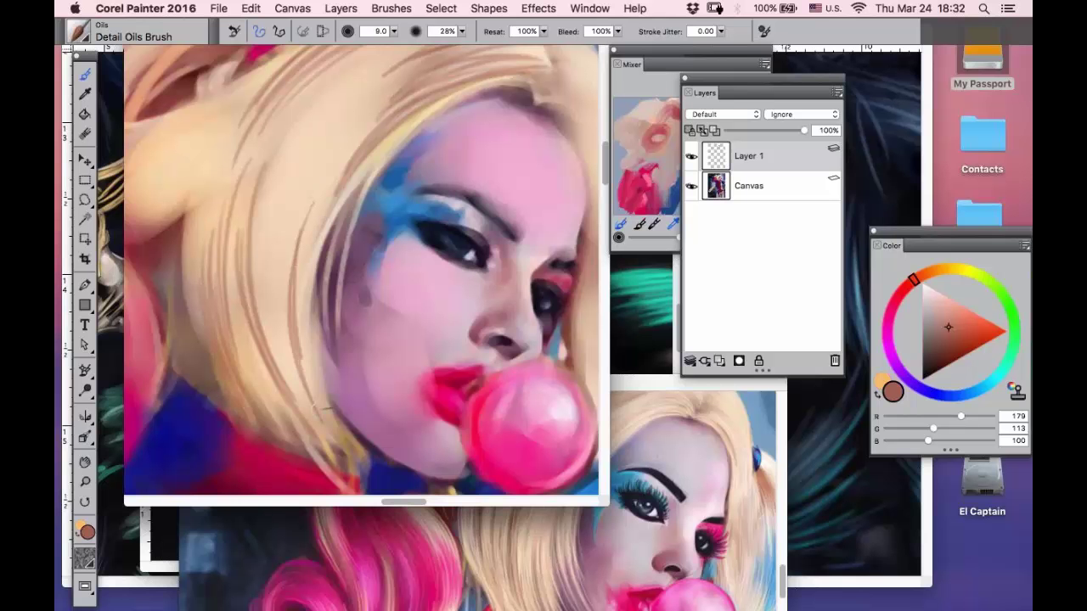
drag(314, 251, 326, 424)
mouse_move(339, 196)
mouse_down()
mouse_move(333, 425)
mouse_move(312, 413)
mouse_up()
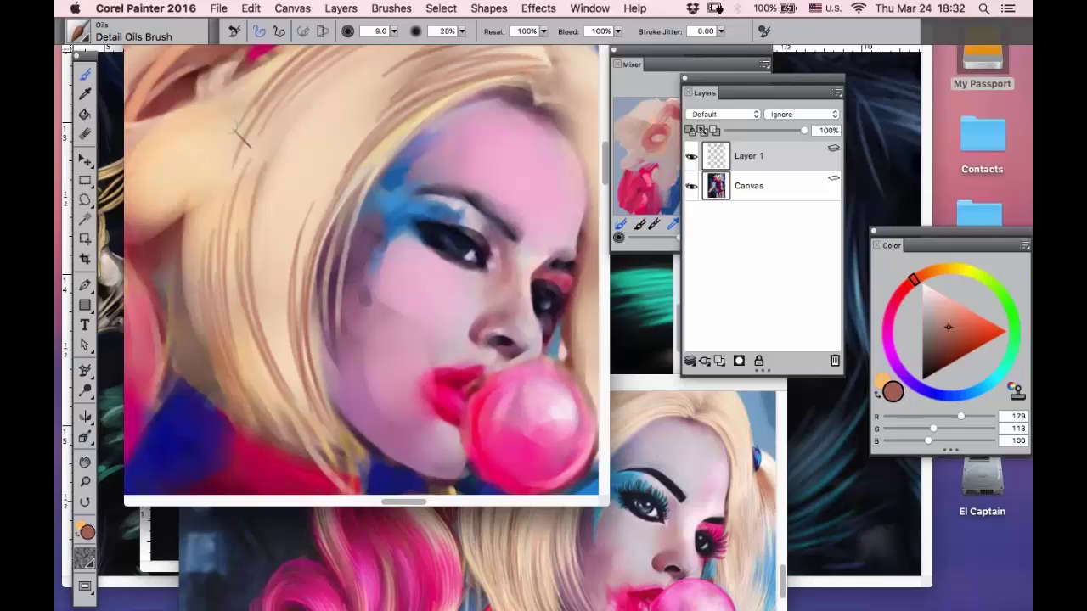
- Add more fine reddish-brown strands to the lower hair lock, the outer hair section and the hairline above the eye
click(85, 462)
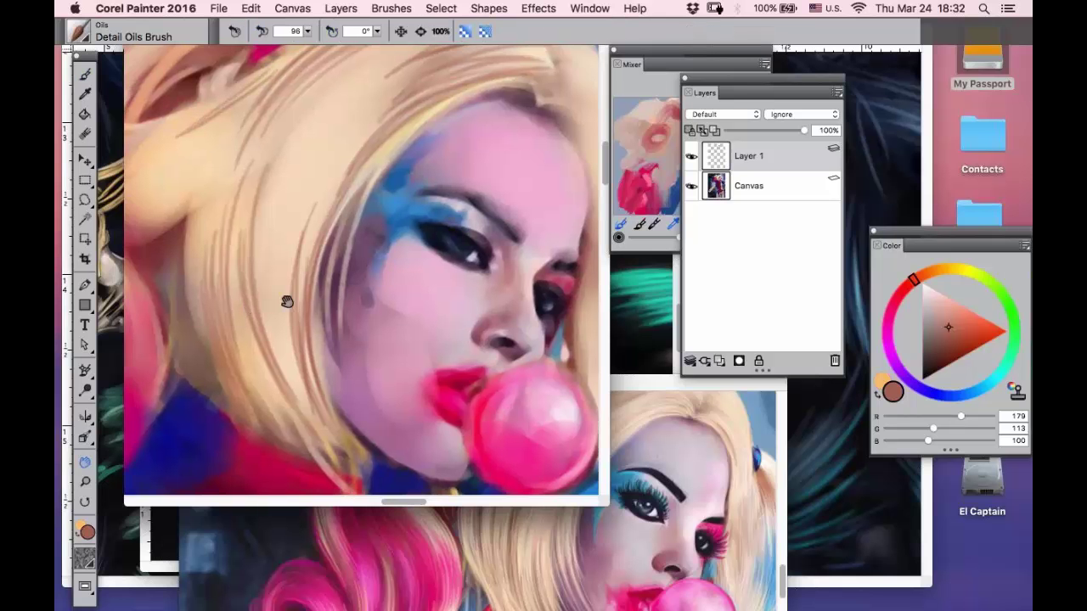
drag(287, 301, 379, 323)
key(b)
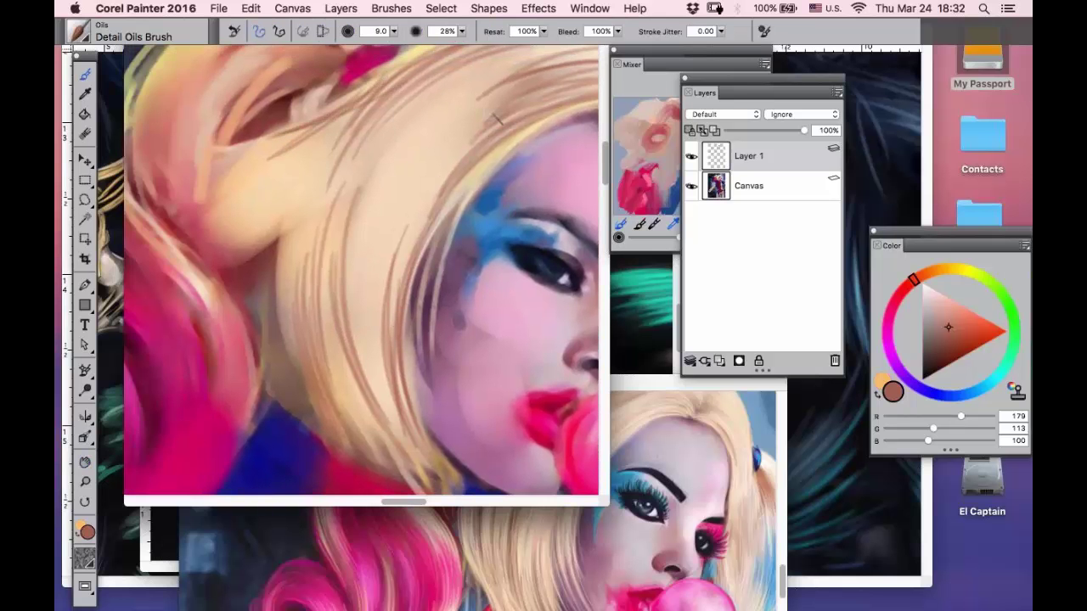
drag(426, 184, 384, 339)
drag(385, 271, 424, 458)
drag(379, 367, 429, 470)
drag(403, 265, 433, 457)
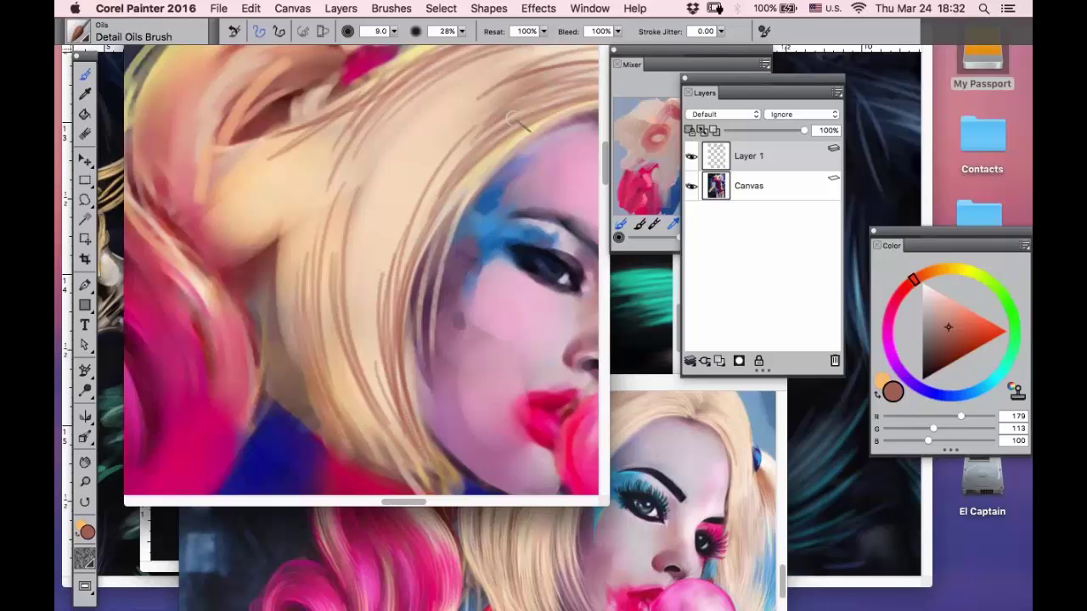
drag(510, 120, 469, 201)
drag(303, 278, 340, 425)
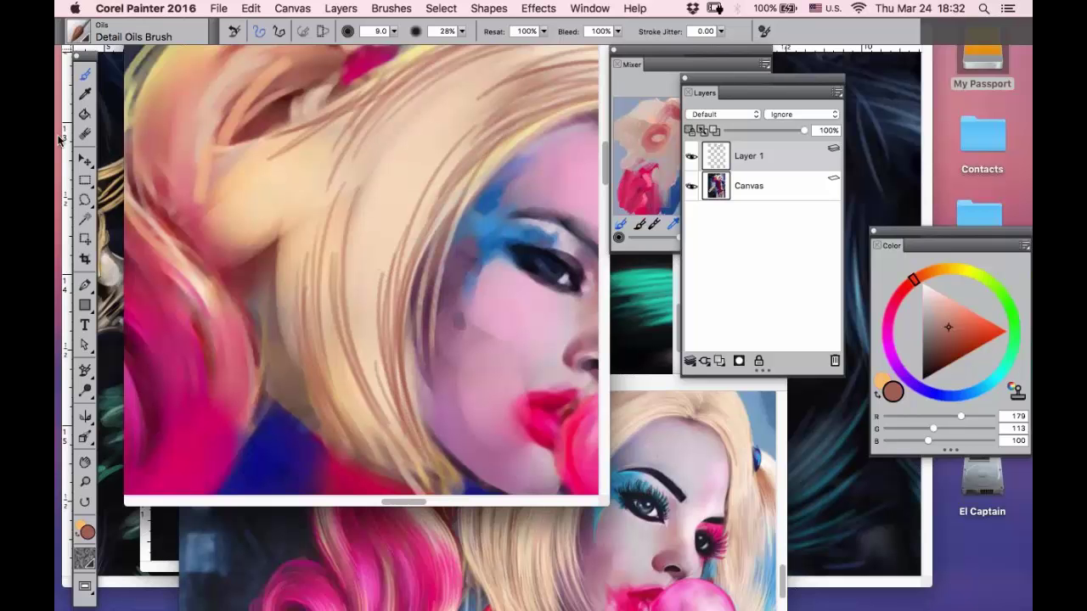
- Sample a light cream blonde (RGB 247, 220, 185) from the hair near the ponytail as the brush color
click(85, 93)
click(260, 187)
click(85, 76)
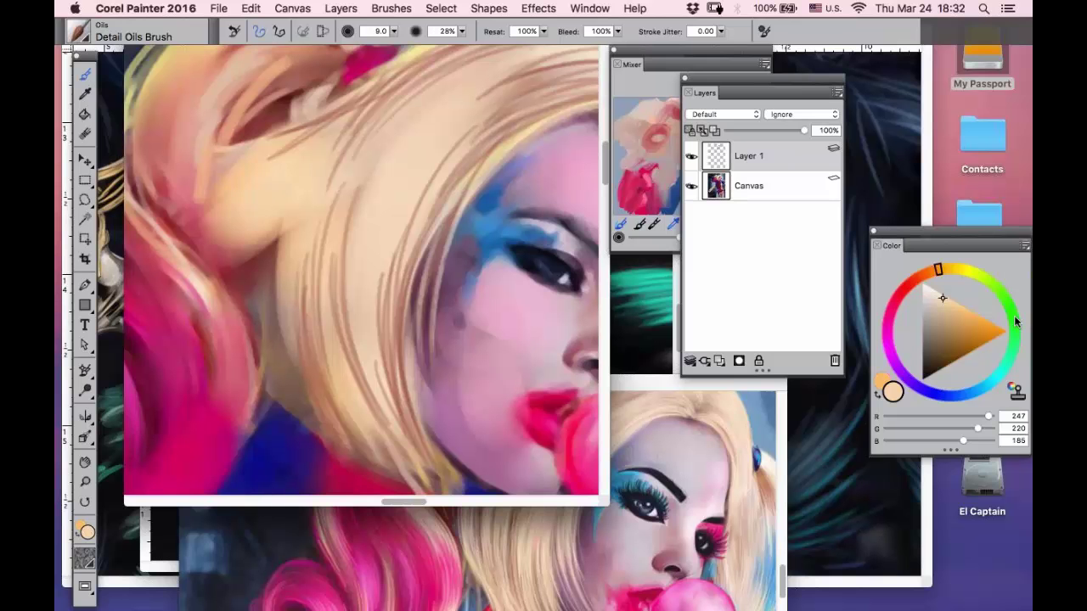
- Lighten the brush color to pale cream (RGB 255, 238, 216) and paint long highlight strands down the blonde hair beside the cheek
click(935, 291)
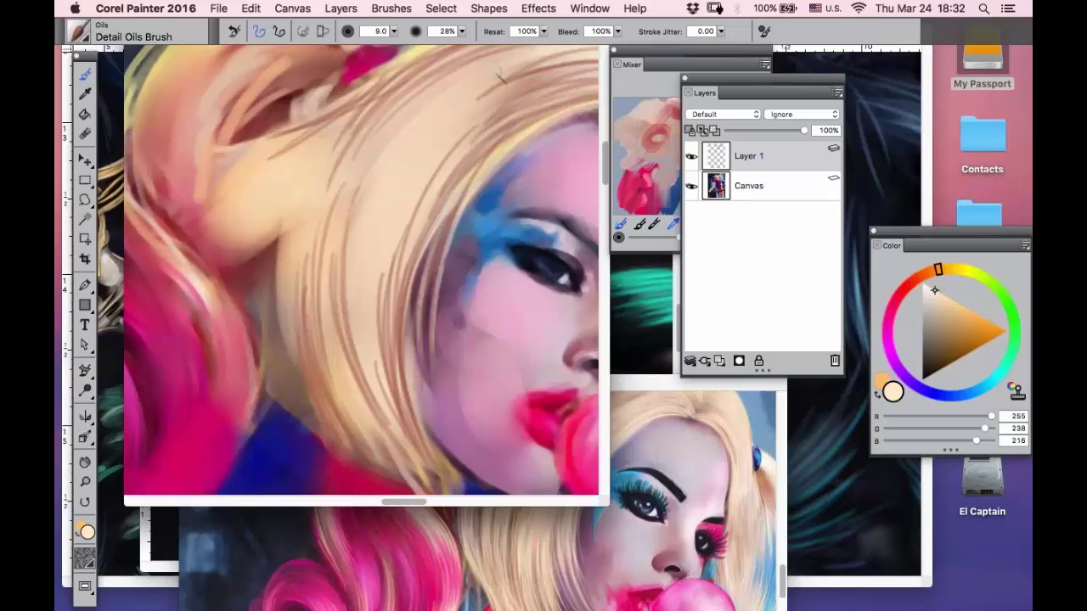
mouse_move(422, 153)
mouse_down()
mouse_move(378, 346)
mouse_move(390, 415)
mouse_up()
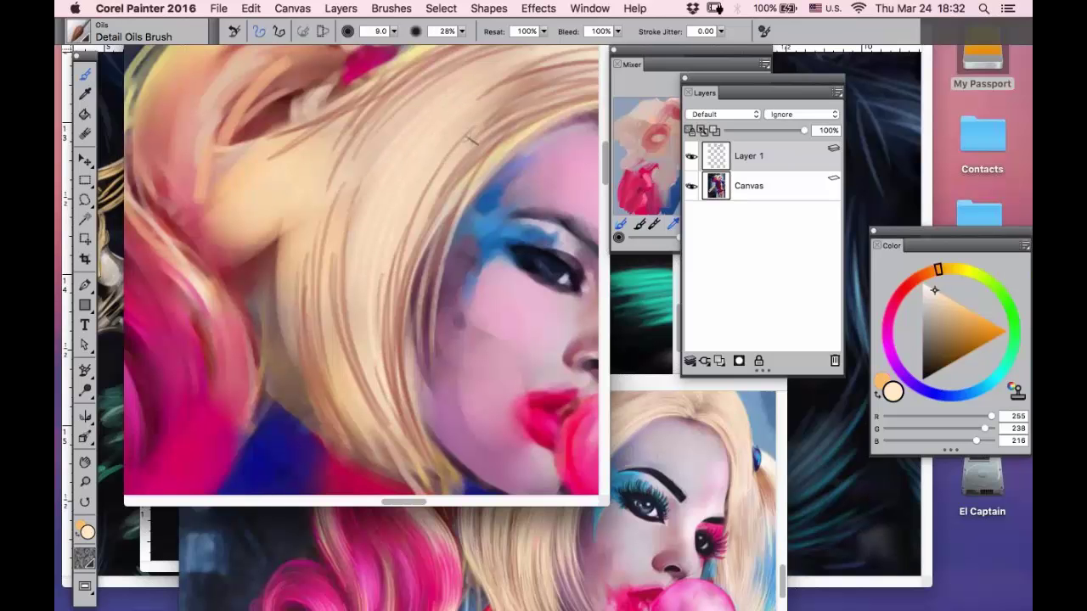
drag(458, 140, 410, 419)
drag(465, 171, 411, 407)
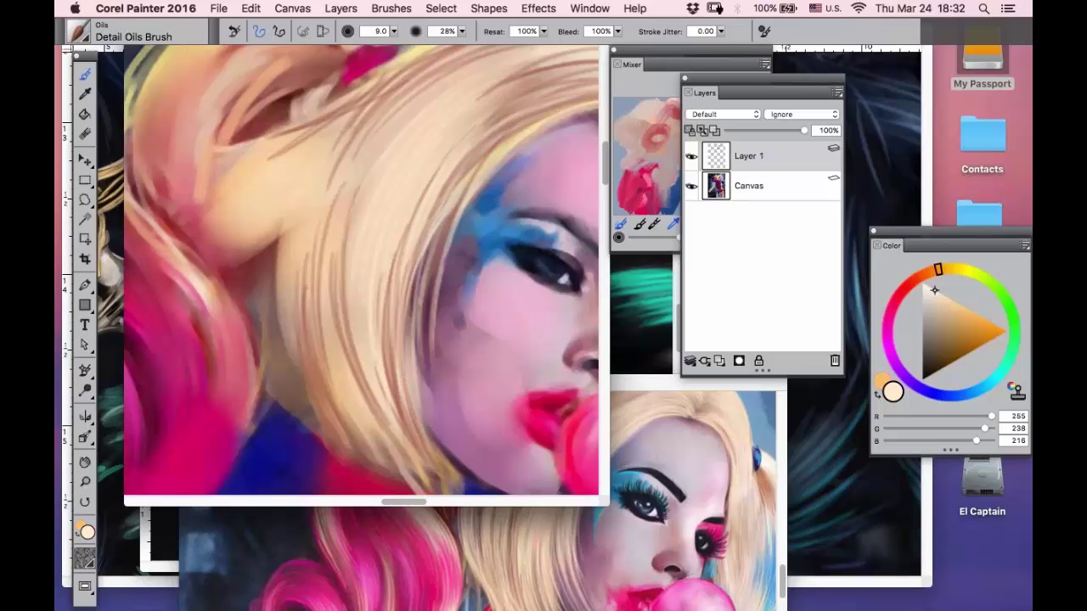
drag(442, 95, 351, 350)
drag(371, 150, 364, 404)
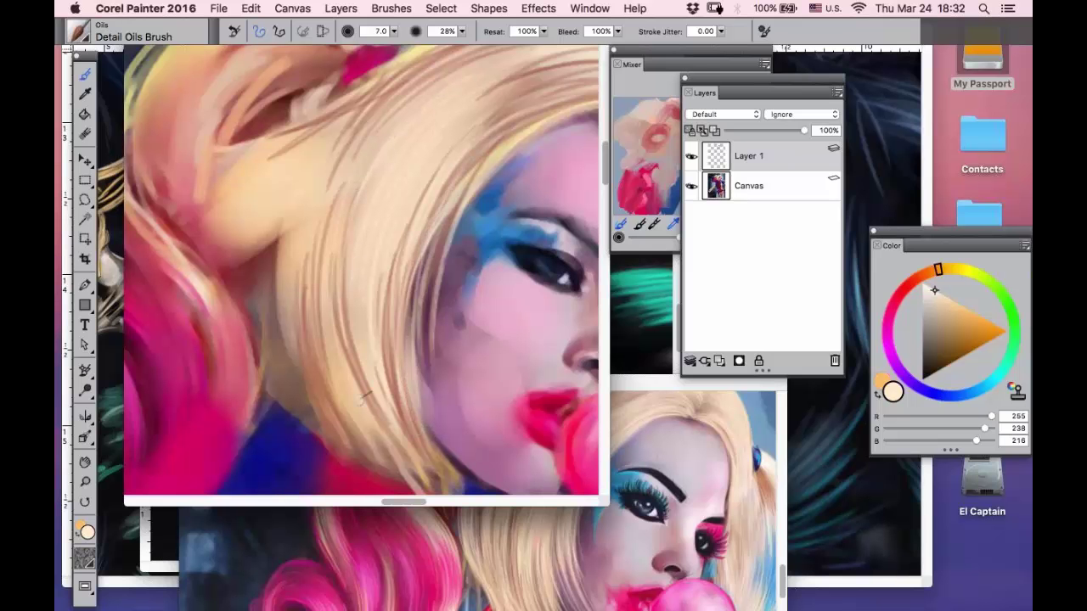
- Reduce the brush size to 7 and paint finer cream strands down the outer side of the blonde hair
mouse_move(350, 178)
mouse_down()
mouse_move(348, 372)
mouse_move(381, 443)
mouse_up()
drag(328, 246, 343, 409)
drag(323, 202, 330, 412)
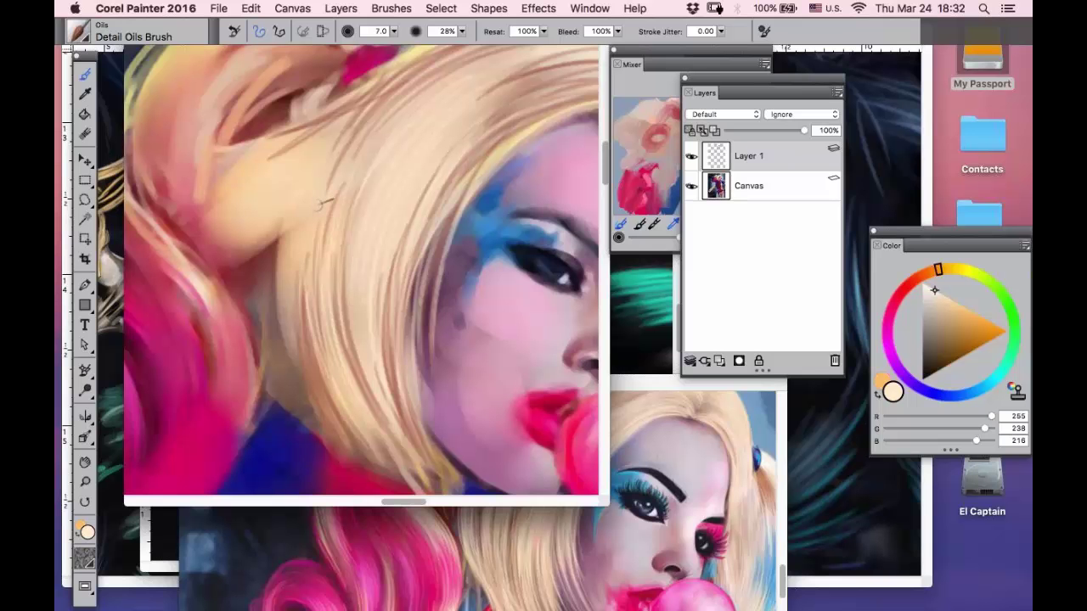
drag(316, 255, 307, 418)
drag(313, 295, 297, 407)
mouse_move(316, 258)
mouse_down()
mouse_move(299, 389)
mouse_move(303, 374)
mouse_move(289, 402)
mouse_up()
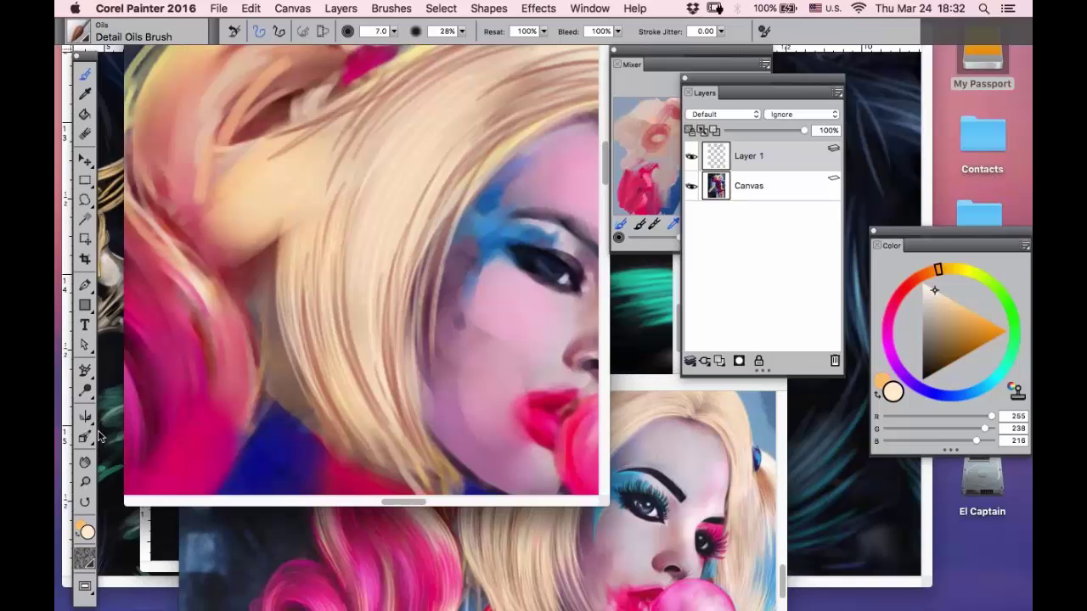
- Paint pale cream strands over the crown, following the hair's curve from the parting toward the hair tie
click(85, 459)
drag(291, 223, 192, 264)
key(b)
mouse_move(288, 151)
mouse_down()
mouse_move(340, 143)
mouse_move(394, 157)
mouse_move(367, 186)
mouse_move(515, 147)
mouse_move(408, 183)
mouse_move(492, 167)
mouse_move(533, 178)
mouse_move(385, 226)
mouse_up()
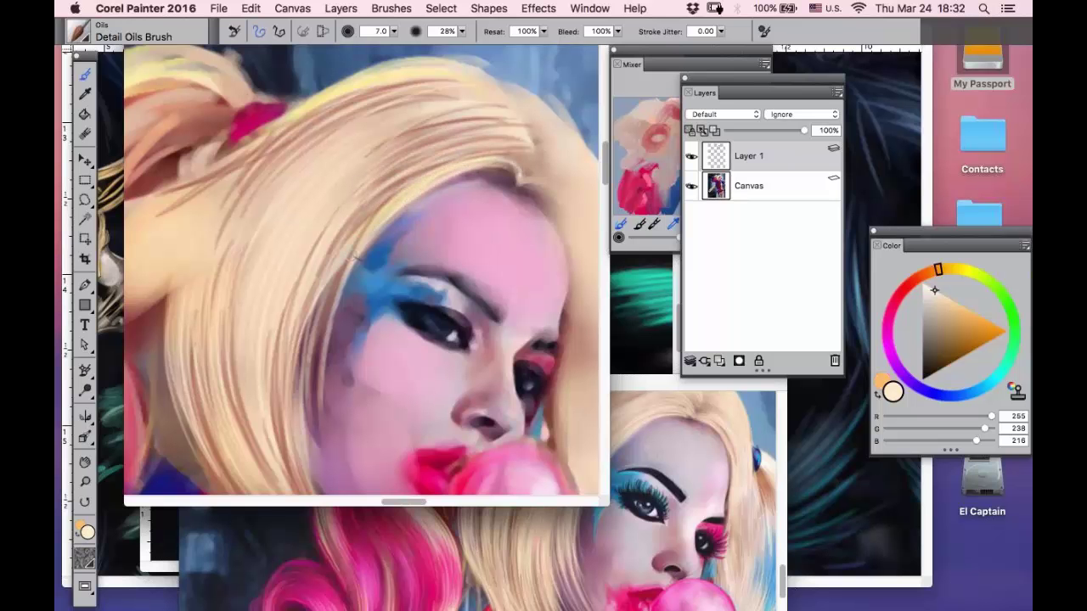
drag(508, 172, 374, 194)
mouse_move(315, 93)
mouse_down()
mouse_move(243, 141)
mouse_move(296, 121)
mouse_up()
mouse_move(482, 98)
mouse_down()
mouse_move(379, 114)
mouse_move(343, 148)
mouse_move(380, 136)
mouse_up()
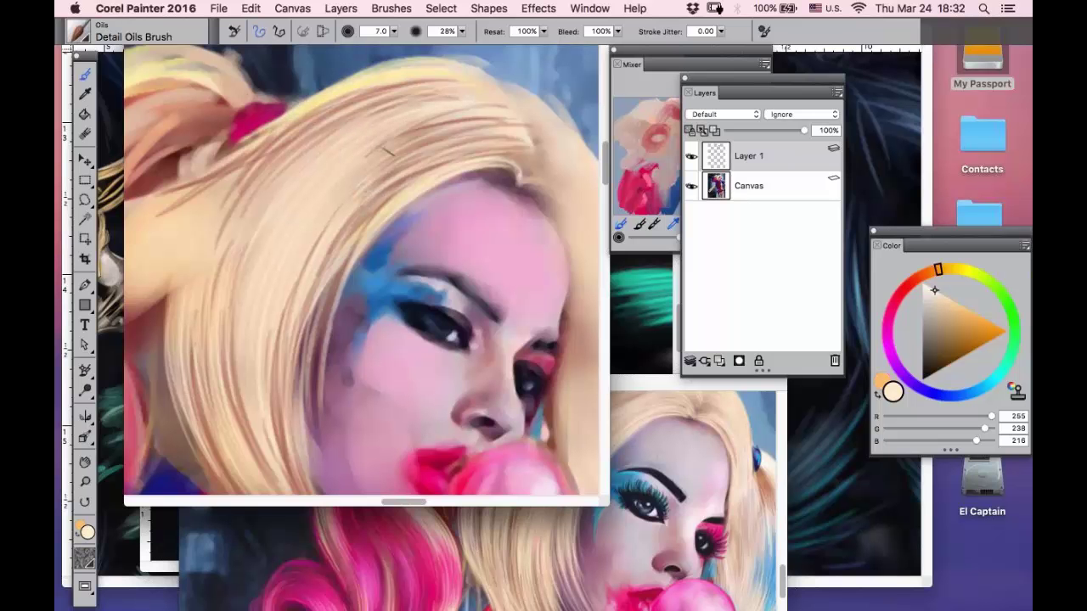
mouse_move(462, 122)
mouse_down()
mouse_move(356, 169)
mouse_move(353, 184)
mouse_up()
drag(477, 144, 363, 189)
- Sample a peach blonde (RGB 246, 213, 174) from the hair and paint strands across the crown, along the hairline and beside the cheek
click(85, 94)
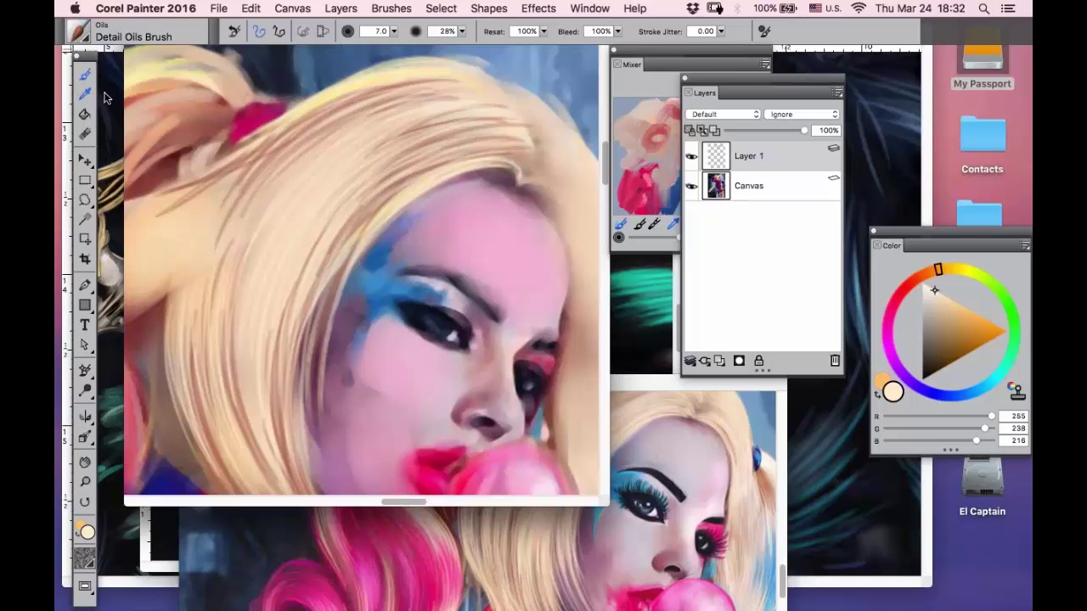
click(306, 161)
click(86, 76)
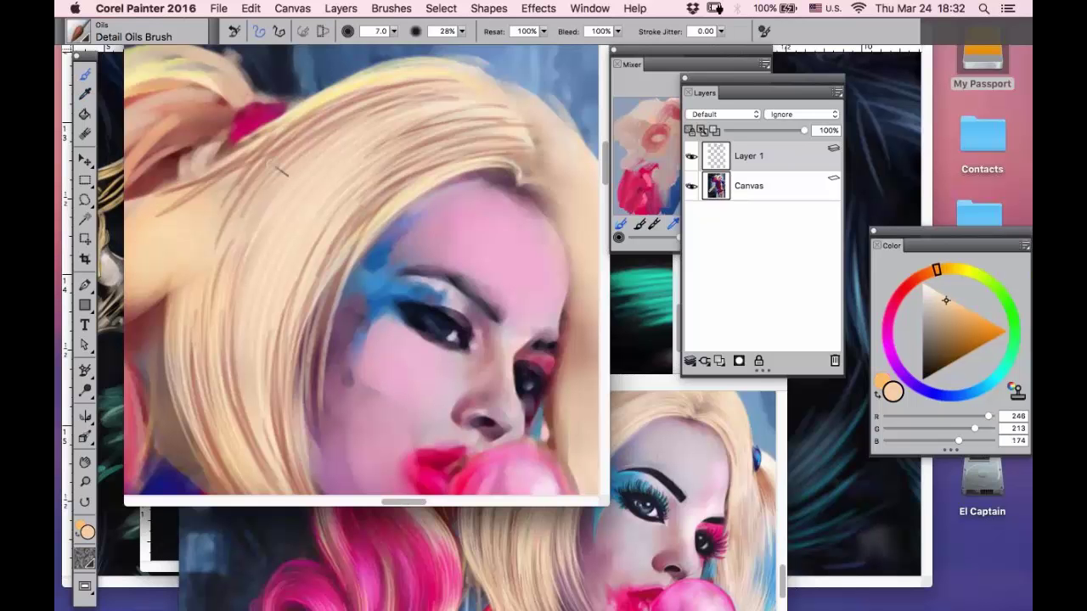
drag(405, 99, 311, 139)
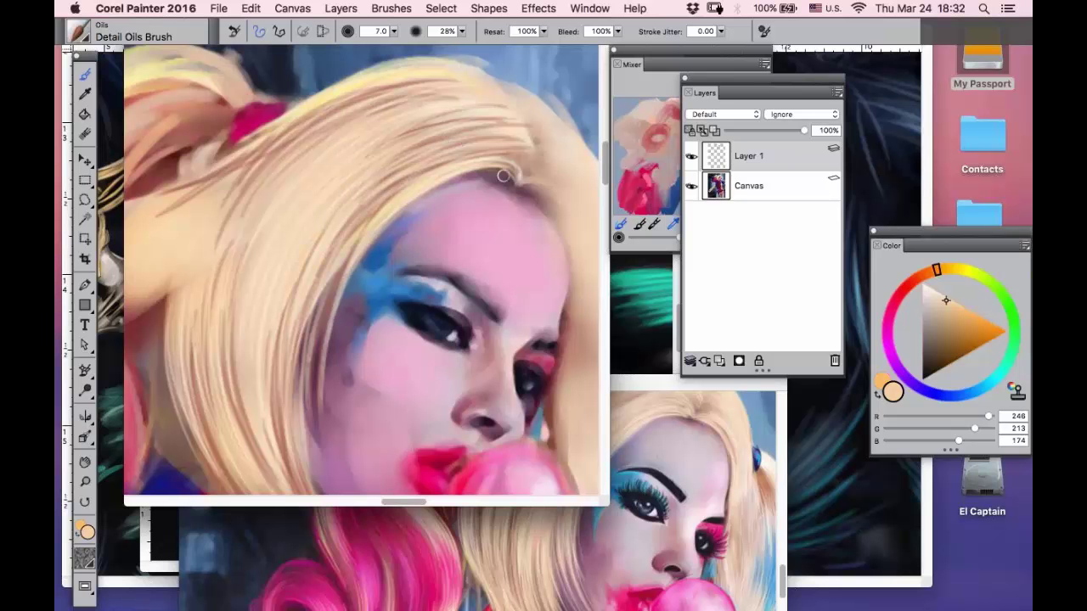
mouse_move(504, 176)
mouse_down()
mouse_move(365, 254)
mouse_move(347, 297)
mouse_move(332, 445)
mouse_up()
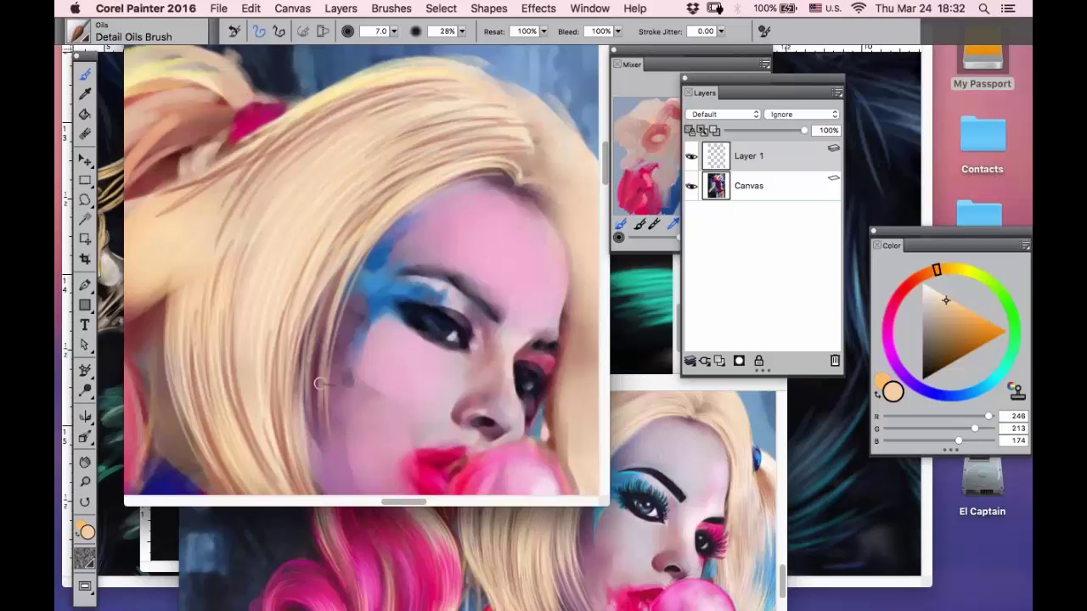
drag(319, 384, 330, 434)
mouse_move(321, 292)
mouse_down()
mouse_move(303, 404)
mouse_move(316, 457)
mouse_up()
mouse_move(310, 316)
mouse_down()
mouse_move(297, 415)
mouse_move(309, 462)
mouse_up()
drag(285, 353, 285, 452)
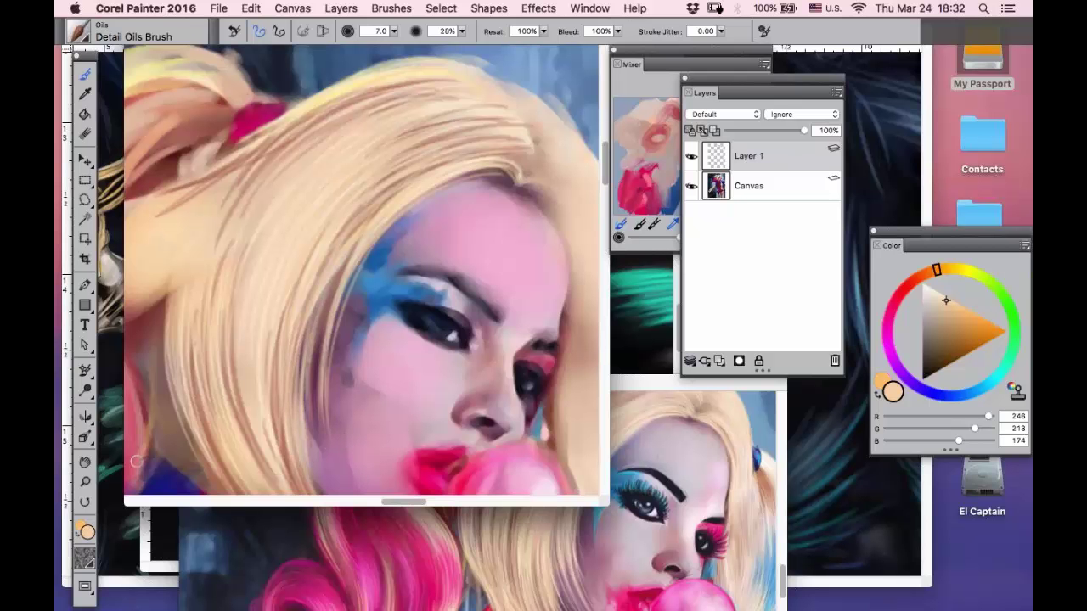
- Paint thin peach-blonde strands curving over the raised part of the ponytail and down its reddish inner section
click(83, 464)
drag(282, 289, 402, 293)
key(b)
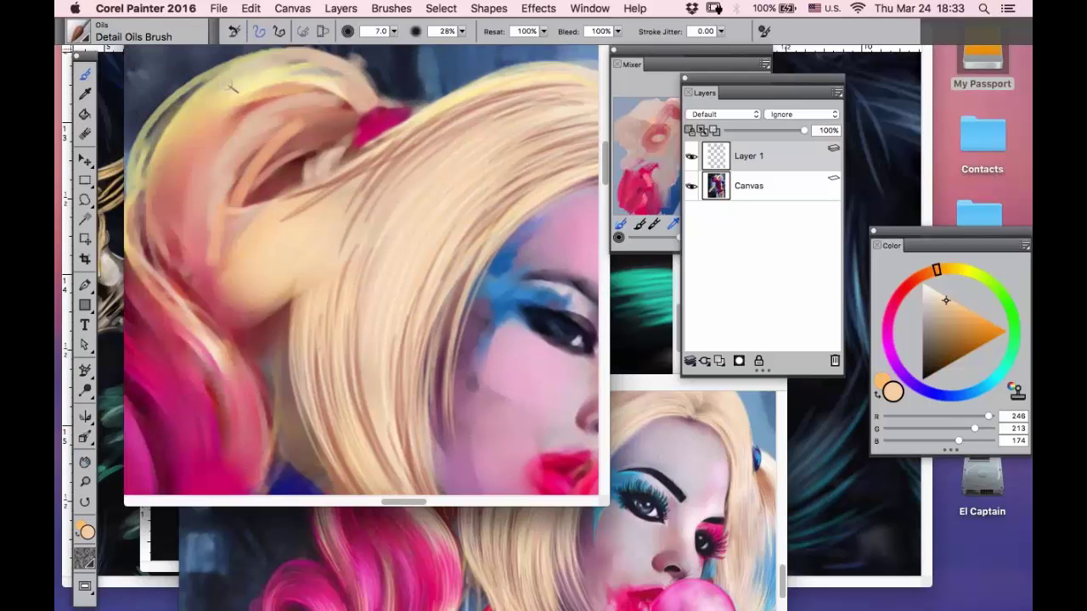
mouse_move(228, 69)
mouse_down()
mouse_move(181, 116)
mouse_move(152, 203)
mouse_up()
drag(184, 135, 158, 209)
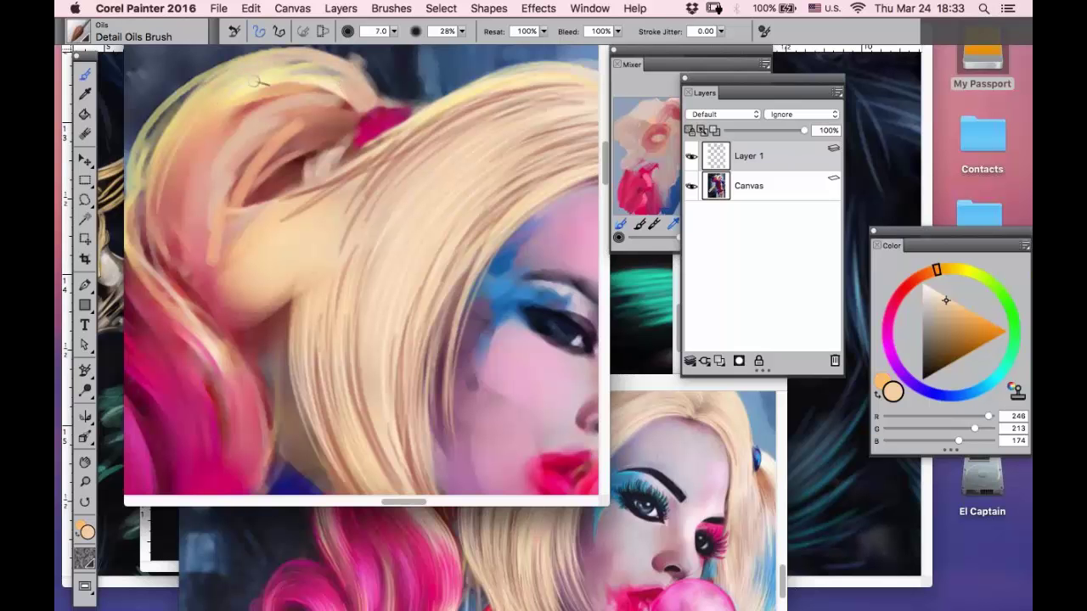
mouse_move(299, 96)
mouse_down()
mouse_move(229, 119)
mouse_move(199, 224)
mouse_move(219, 297)
mouse_up()
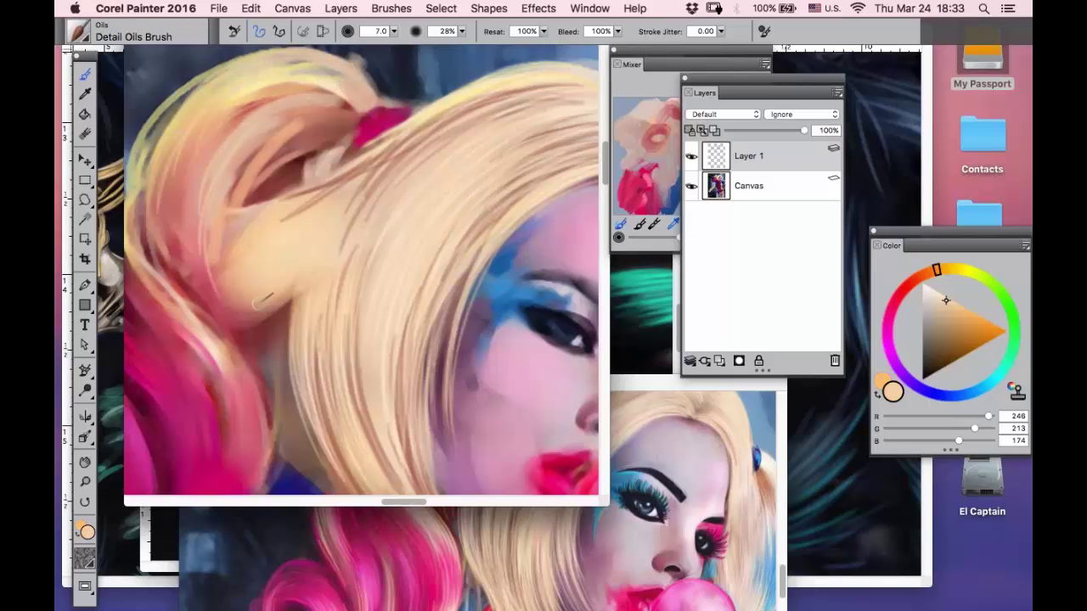
- Sample a light peach (RGB 250, 215, 173) from the hair and paint a strand below the pink hair tie
alt+click(300, 206)
alt+click(269, 220)
drag(396, 146, 287, 199)
- Raise the brush opacity to 51% and paint light strands below the hair tie and down the outer edge of the blonde hair
click(462, 32)
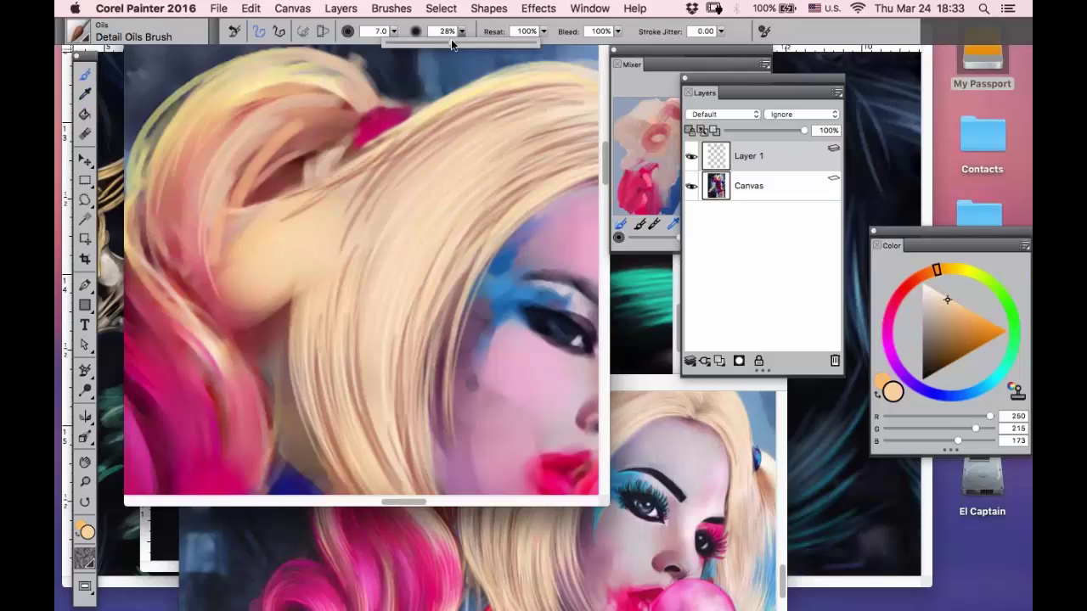
click(451, 39)
drag(395, 163, 264, 216)
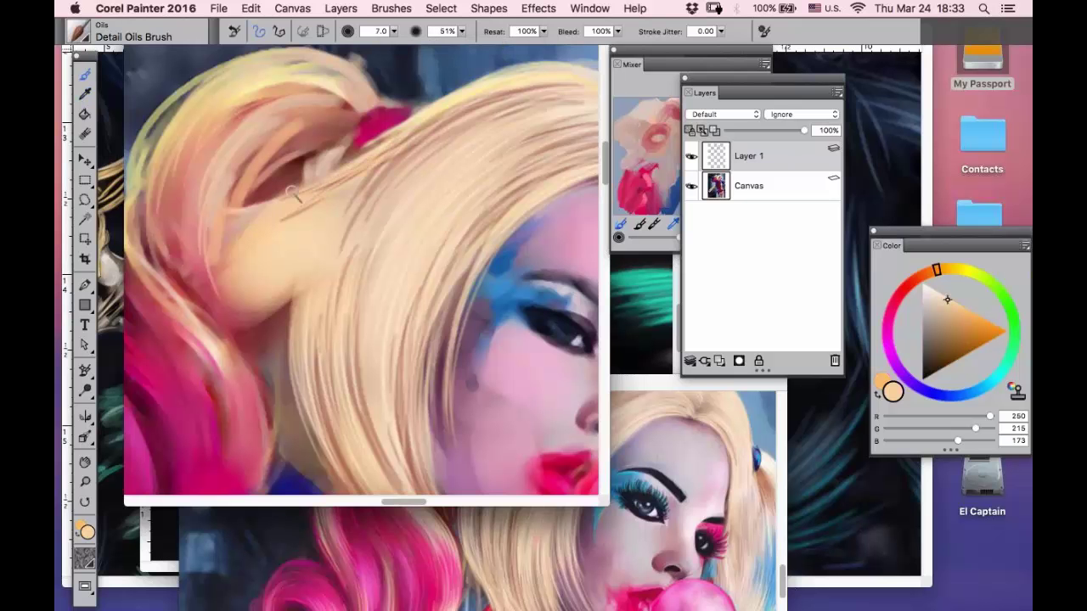
drag(399, 136, 329, 170)
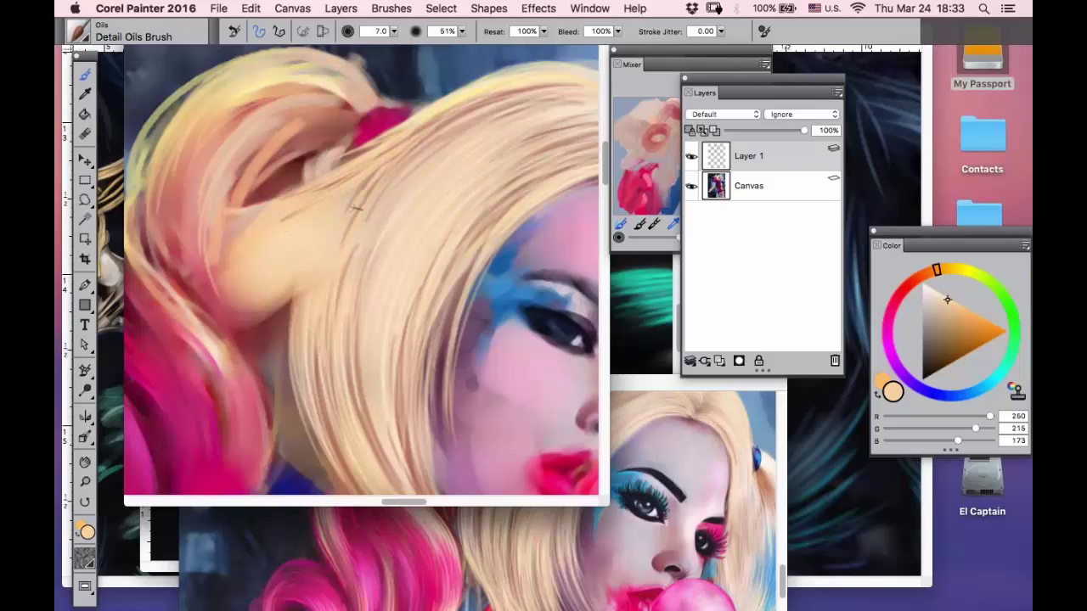
drag(298, 290, 311, 419)
mouse_move(291, 291)
mouse_down()
mouse_move(313, 433)
mouse_move(297, 364)
mouse_move(303, 379)
mouse_up()
click(543, 32)
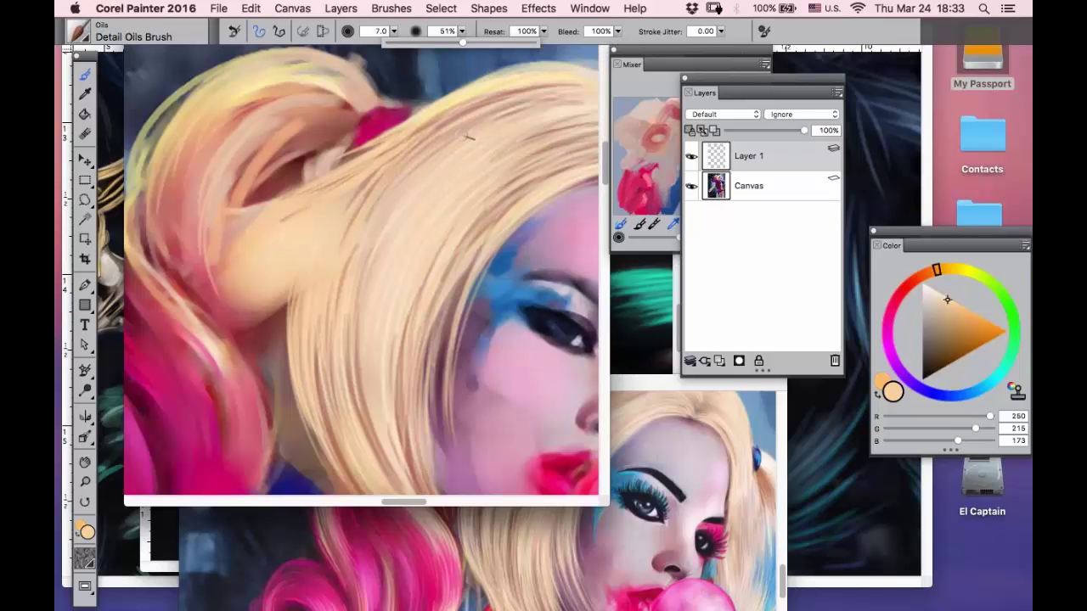
- Paint more light peach strands down the upper ponytail, following its curve from the top toward the pink section
drag(238, 100, 155, 242)
drag(274, 77, 169, 205)
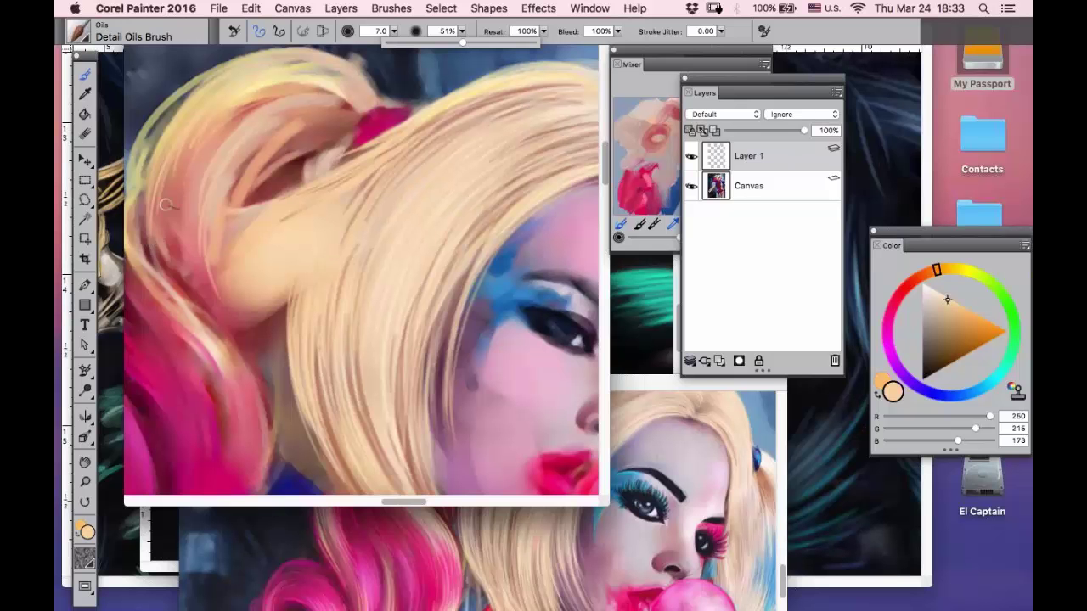
drag(255, 104, 198, 173)
mouse_move(283, 98)
mouse_down()
mouse_move(202, 177)
mouse_move(192, 228)
mouse_up()
drag(210, 172, 203, 270)
drag(206, 214, 230, 325)
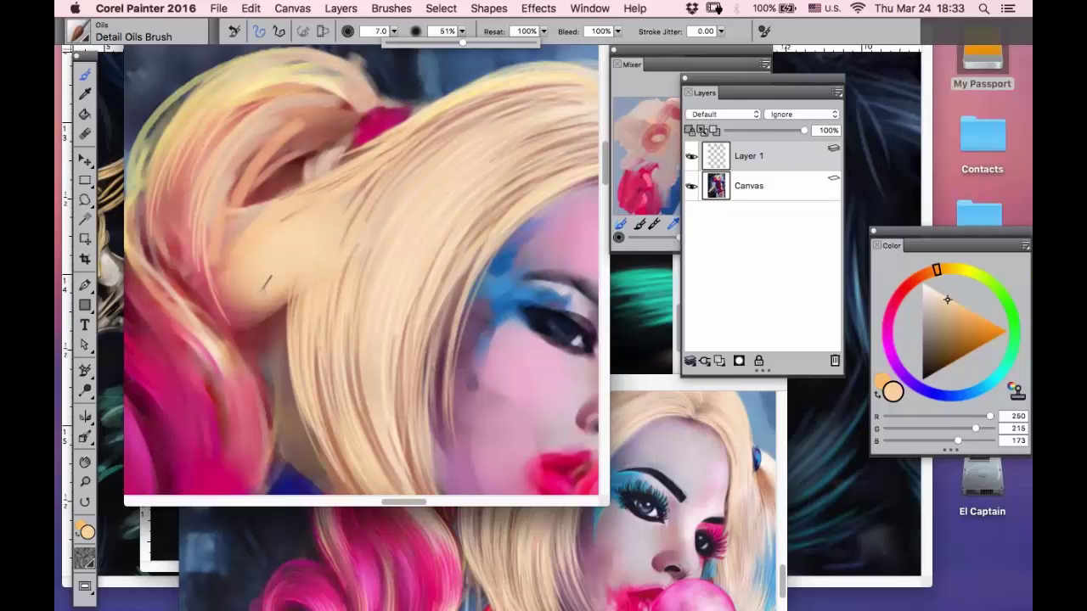
- Sample a dusty red (RGB 211, 130, 122) from the ponytail and paint darker strands between its light ones
alt+click(181, 190)
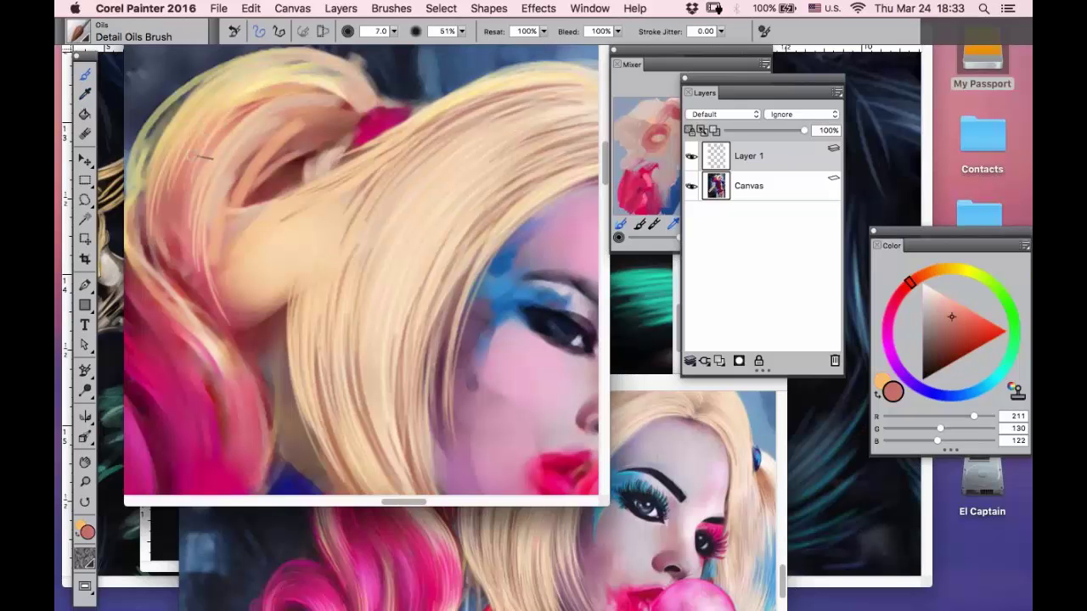
drag(209, 126, 194, 281)
mouse_move(232, 109)
mouse_down()
mouse_move(189, 225)
mouse_move(197, 260)
mouse_up()
mouse_move(238, 108)
mouse_down()
mouse_move(202, 278)
mouse_move(214, 301)
mouse_up()
drag(240, 140, 202, 265)
drag(215, 166, 204, 280)
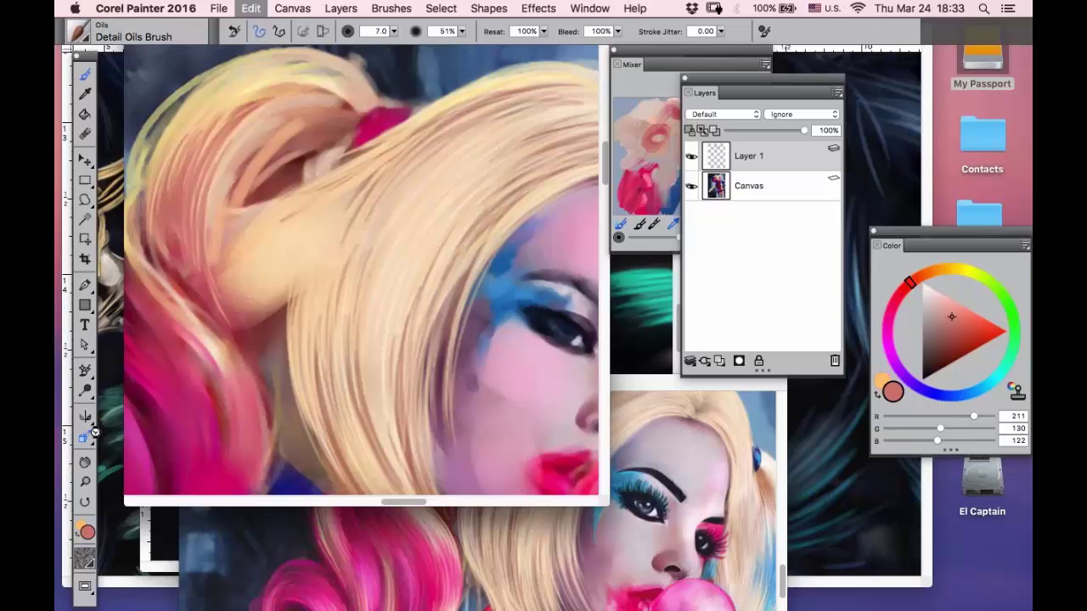
- Sample a deep magenta (RGB 193, 34, 110) from the pink hair and paint long strands down the ponytail's inner lock toward the blue shoulder
click(84, 462)
mouse_move(248, 321)
mouse_down()
mouse_move(354, 305)
mouse_move(364, 279)
mouse_up()
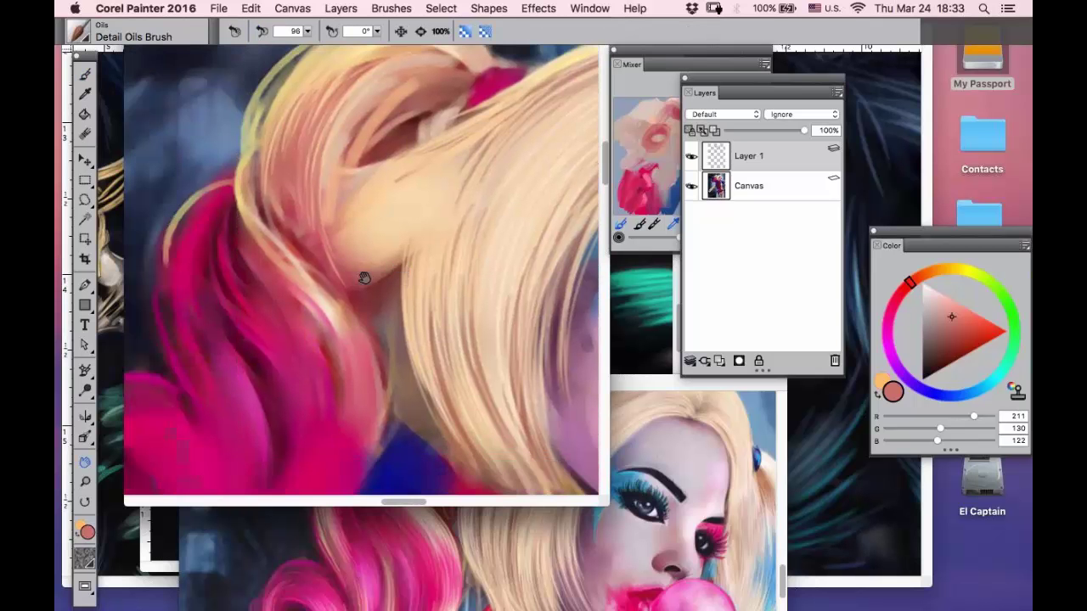
click(85, 94)
click(221, 340)
click(85, 76)
drag(261, 125, 304, 259)
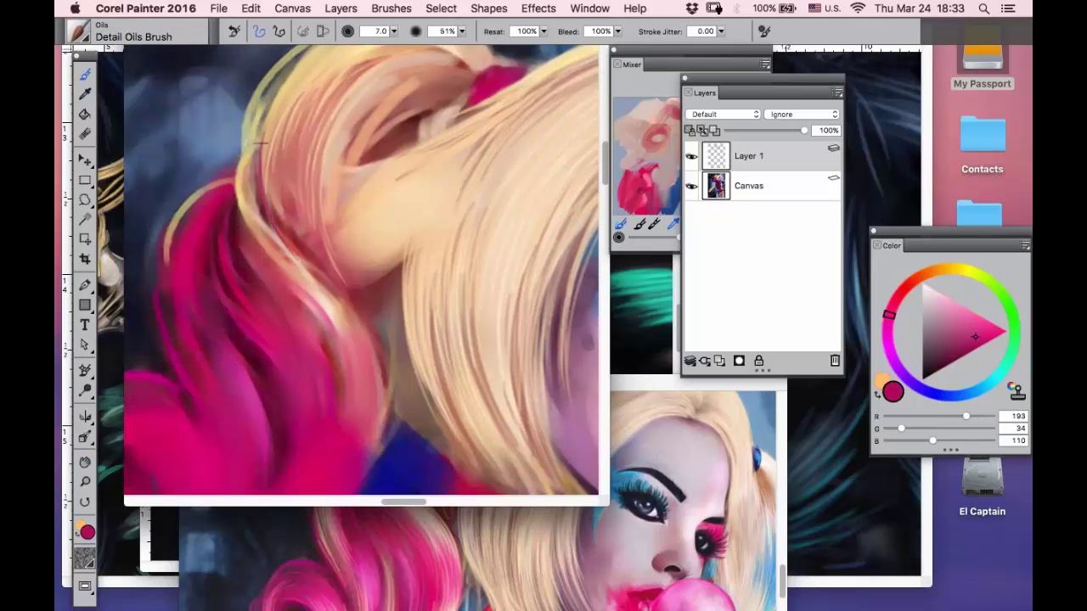
drag(252, 145, 329, 294)
drag(260, 240, 361, 379)
drag(312, 289, 374, 440)
mouse_move(356, 358)
mouse_down()
mouse_move(375, 454)
mouse_move(379, 445)
mouse_up()
drag(240, 167, 292, 310)
drag(240, 237, 361, 445)
drag(354, 346, 369, 418)
mouse_move(369, 360)
mouse_down()
mouse_move(372, 455)
mouse_move(389, 409)
mouse_up()
- Lighten the brush color to bright pink (RGB 255, 106, 181) and paint flowing highlight strands through the magenta section of the ponytail
click(972, 311)
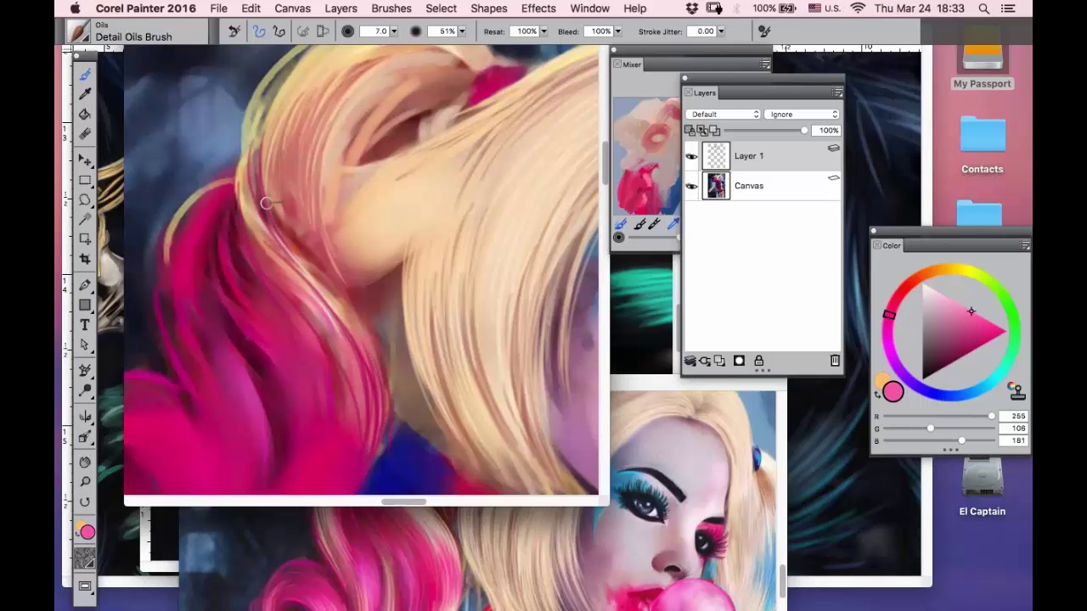
mouse_move(265, 217)
mouse_down()
mouse_move(275, 257)
mouse_move(336, 310)
mouse_up()
mouse_move(365, 466)
mouse_down()
mouse_move(372, 424)
mouse_move(365, 460)
mouse_move(360, 346)
mouse_move(367, 485)
mouse_up()
drag(192, 200, 213, 363)
drag(177, 236, 202, 345)
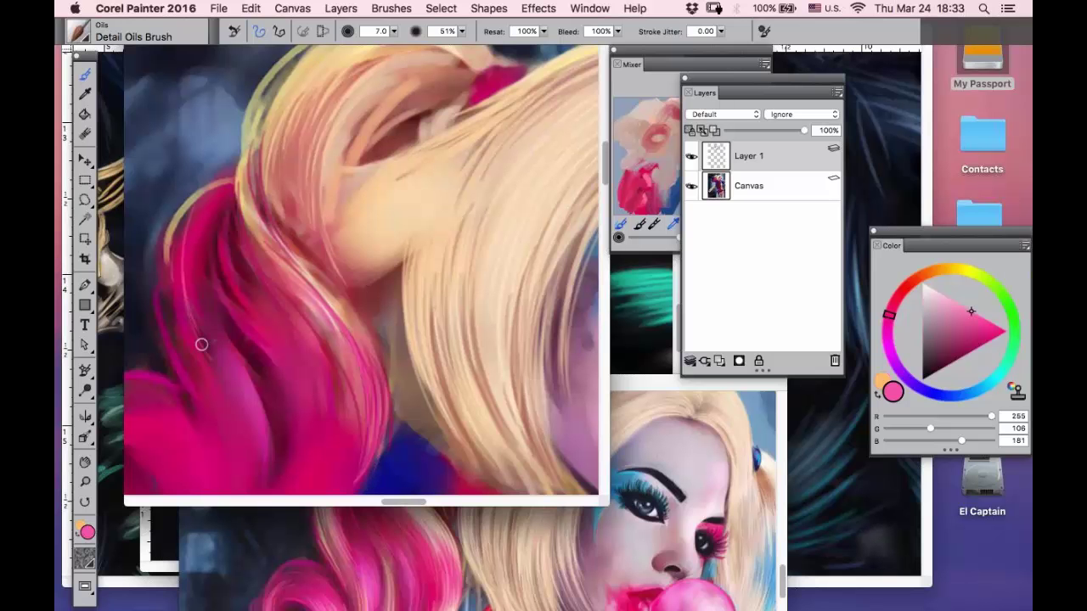
drag(180, 287, 279, 472)
drag(227, 347, 271, 433)
mouse_move(201, 221)
mouse_down()
mouse_move(223, 374)
mouse_move(189, 311)
mouse_move(270, 362)
mouse_up()
drag(206, 257, 315, 466)
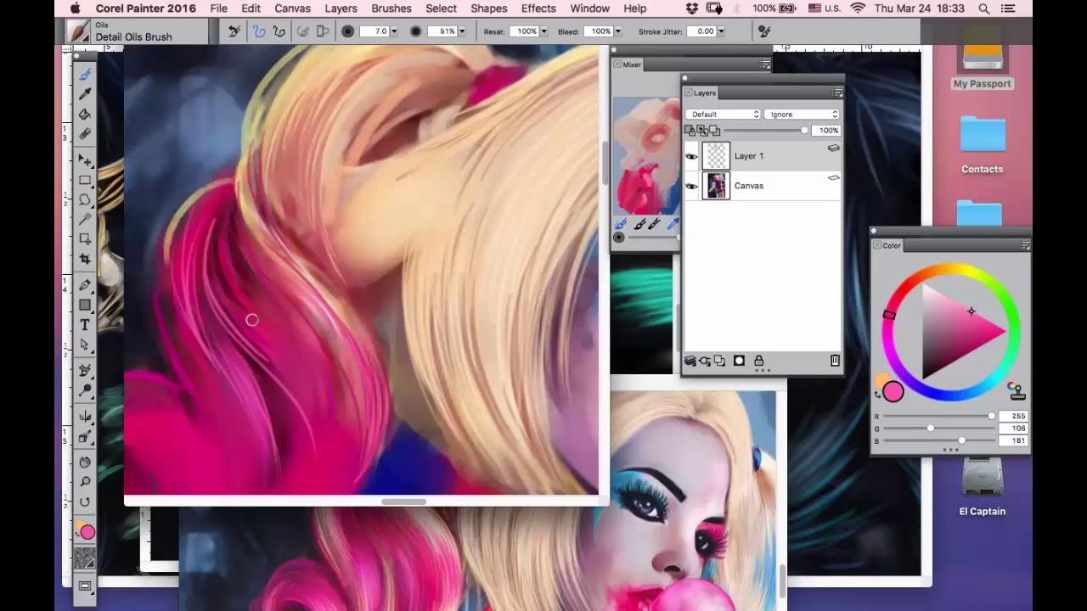
drag(252, 320, 331, 461)
drag(278, 358, 332, 466)
mouse_move(311, 390)
mouse_down()
mouse_move(337, 442)
mouse_move(348, 442)
mouse_move(317, 357)
mouse_move(218, 223)
mouse_move(266, 285)
mouse_up()
- Sample a tan blonde (RGB 221, 181, 138), reduce the brush size to 5 and paint fine strands along the pink ponytail's inner lock
click(84, 462)
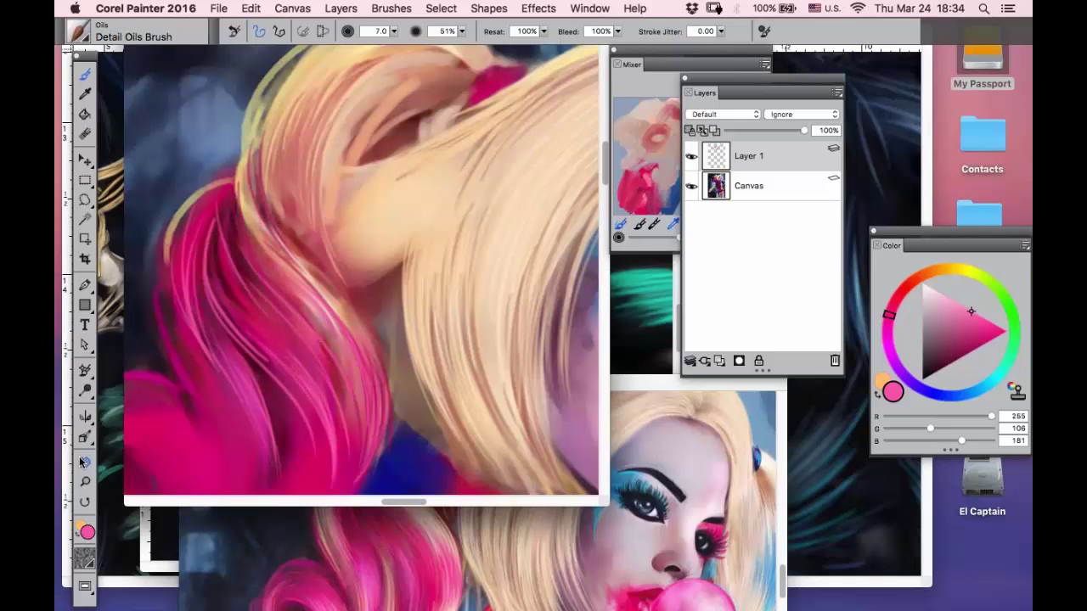
drag(226, 319, 212, 149)
key(b)
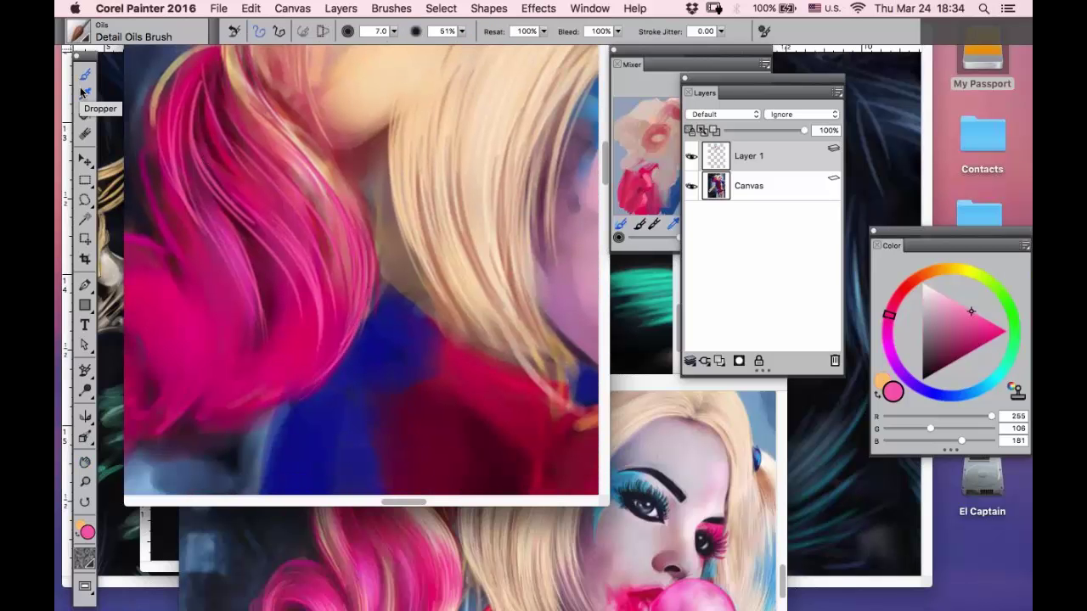
click(85, 93)
click(239, 79)
click(85, 75)
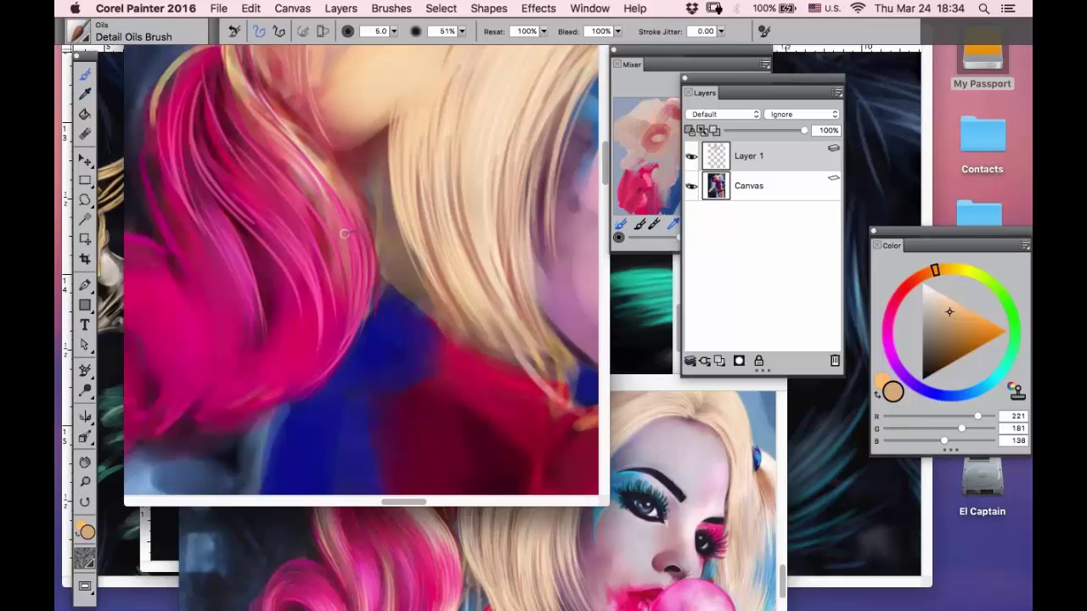
drag(344, 234, 351, 314)
mouse_move(340, 203)
mouse_down()
mouse_move(364, 316)
mouse_move(369, 290)
mouse_up()
scroll(598, 156, up, 5)
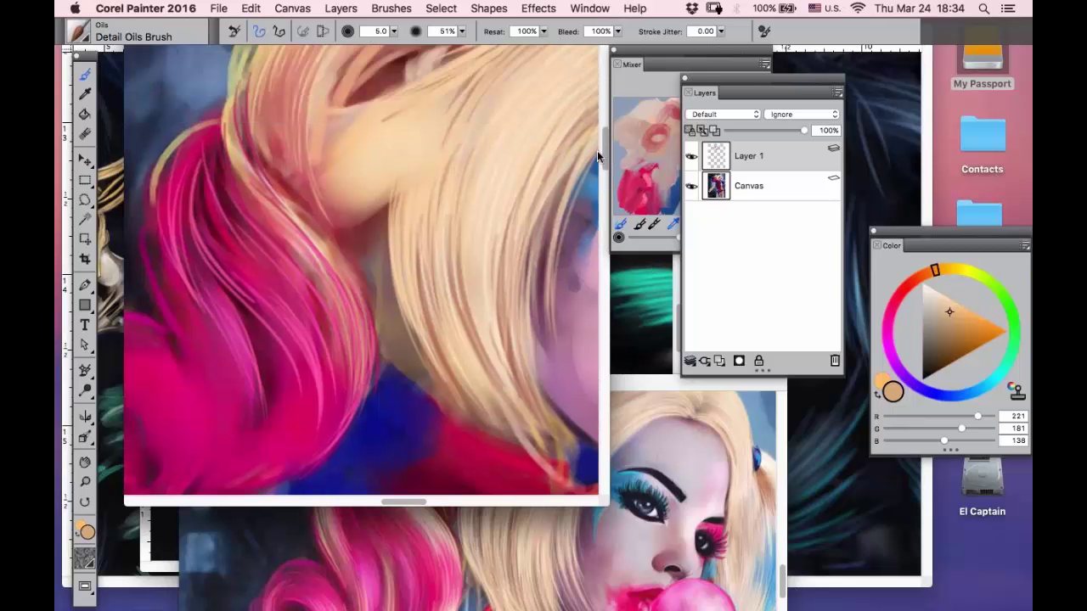
mouse_move(239, 106)
mouse_down()
mouse_move(256, 205)
mouse_move(336, 257)
mouse_move(378, 352)
mouse_move(364, 393)
mouse_up()
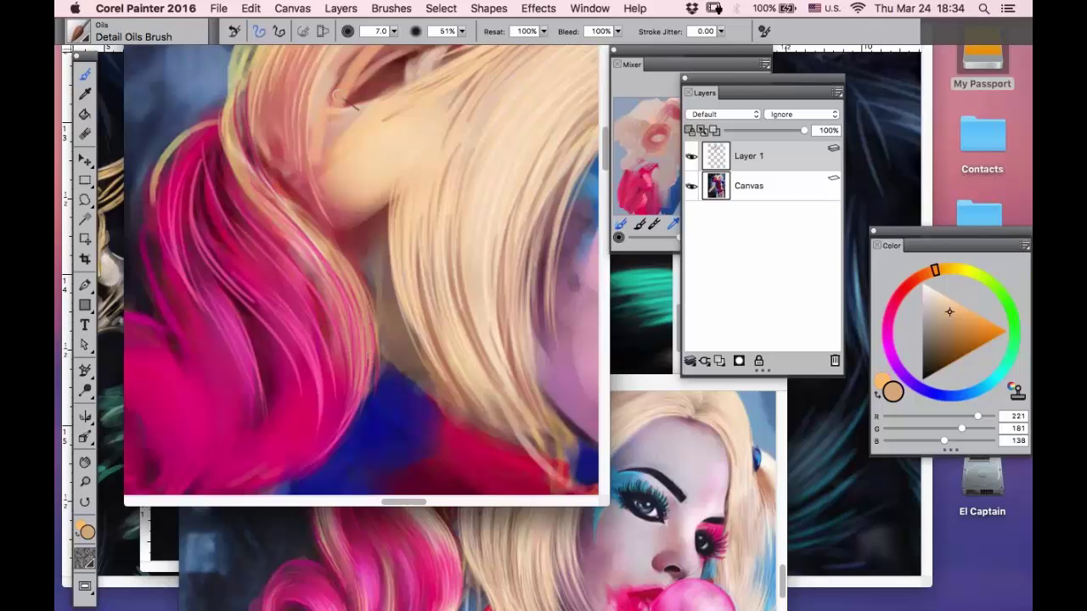
click(85, 462)
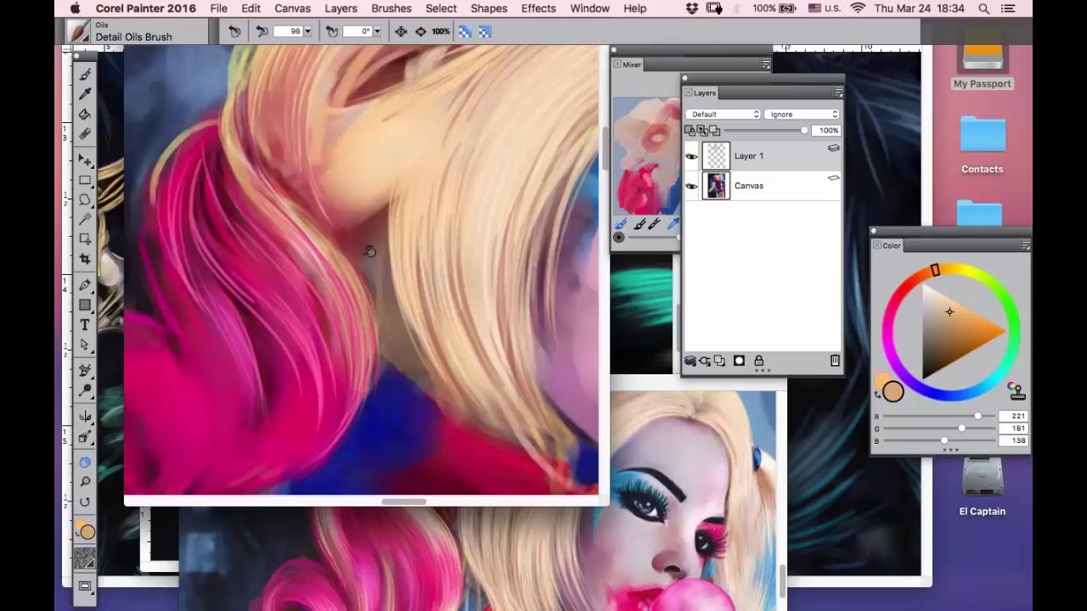
- Paint more fine tan strands down the lower part of the pink ponytail to the blue shoulder with brush size 7
mouse_move(369, 247)
mouse_down()
mouse_move(369, 214)
mouse_move(434, 93)
mouse_up()
drag(256, 95, 316, 171)
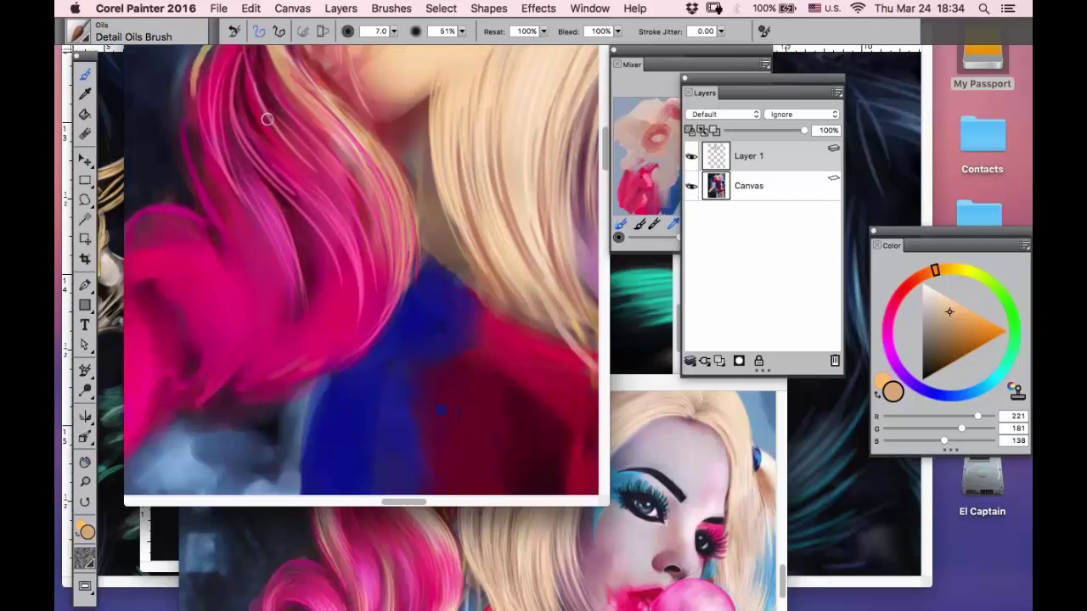
drag(268, 120, 350, 221)
mouse_move(329, 165)
mouse_down()
mouse_move(357, 203)
mouse_move(373, 305)
mouse_move(394, 267)
mouse_move(396, 225)
mouse_move(371, 329)
mouse_up()
mouse_move(401, 224)
mouse_down()
mouse_move(367, 329)
mouse_move(396, 298)
mouse_move(401, 206)
mouse_move(378, 328)
mouse_up()
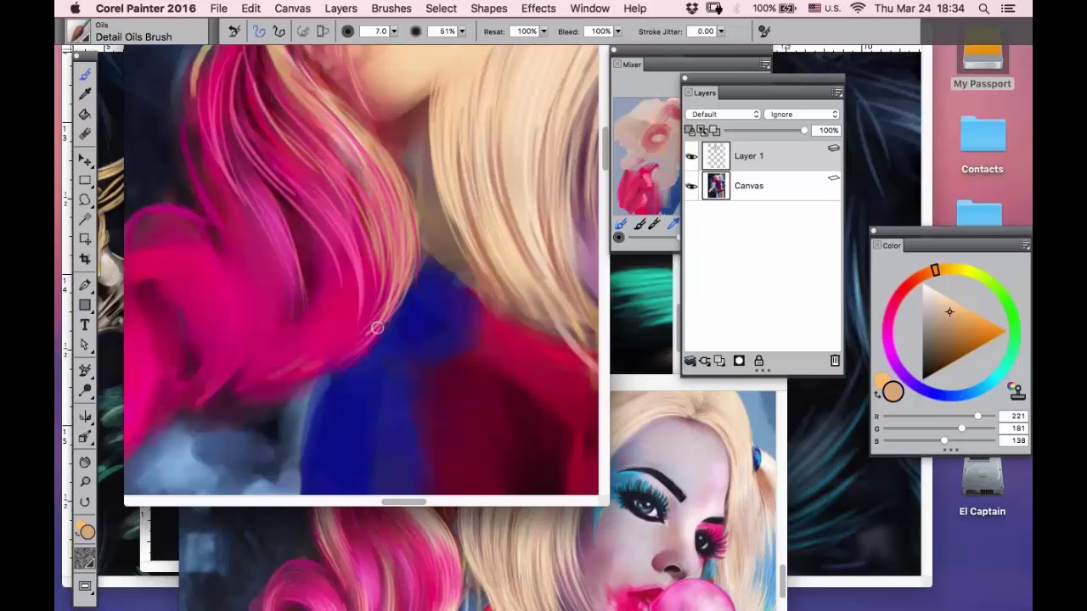
- Enlarge the brush to size 15 and paint long tan strands through the blonde hair beside the face
click(85, 462)
drag(228, 287, 154, 422)
key(b)
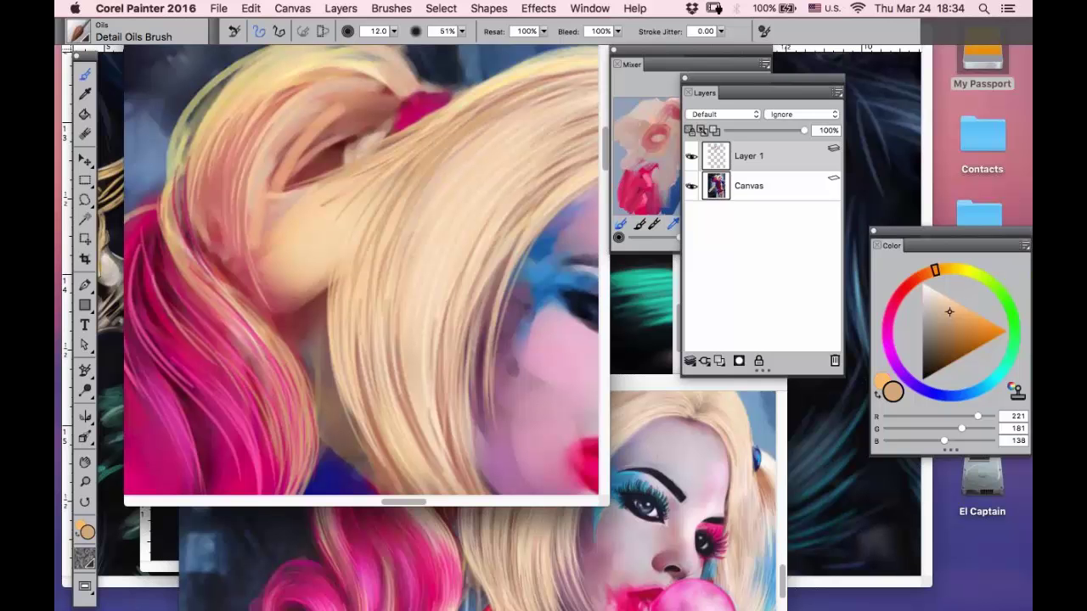
drag(459, 129, 372, 300)
drag(408, 200, 379, 268)
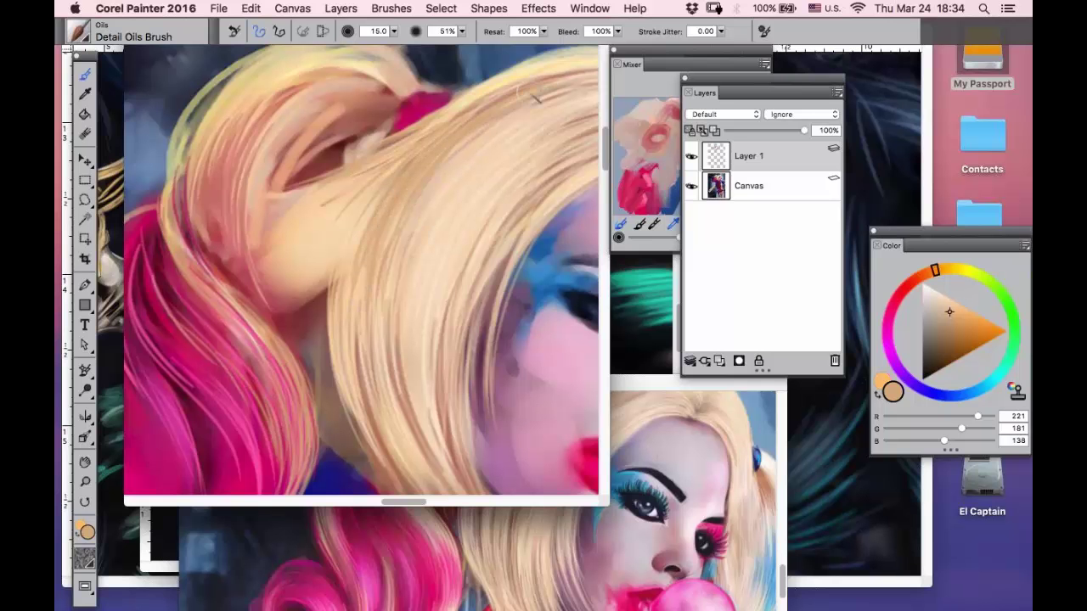
mouse_move(540, 95)
mouse_down()
mouse_move(399, 256)
mouse_move(408, 321)
mouse_up()
drag(509, 140, 410, 335)
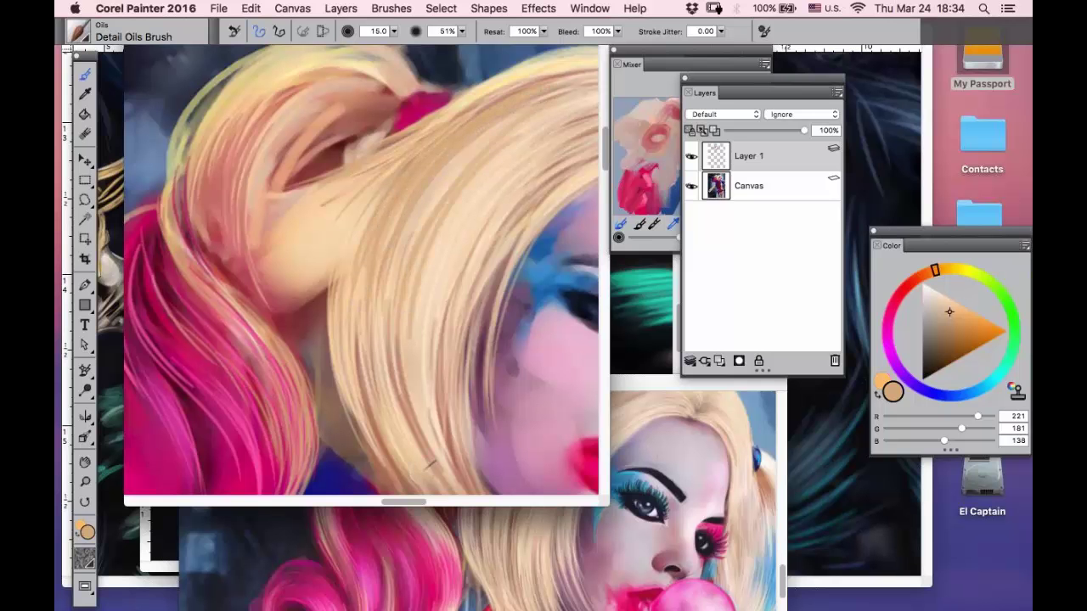
- Switch to a pale cream (RGB 244, 223, 200), reduce the brush to size 8 and paint light strands from the crown and hairline down the blonde hair
click(84, 461)
mouse_move(398, 247)
mouse_down()
mouse_move(331, 235)
mouse_move(260, 261)
mouse_move(216, 415)
mouse_up()
key(b)
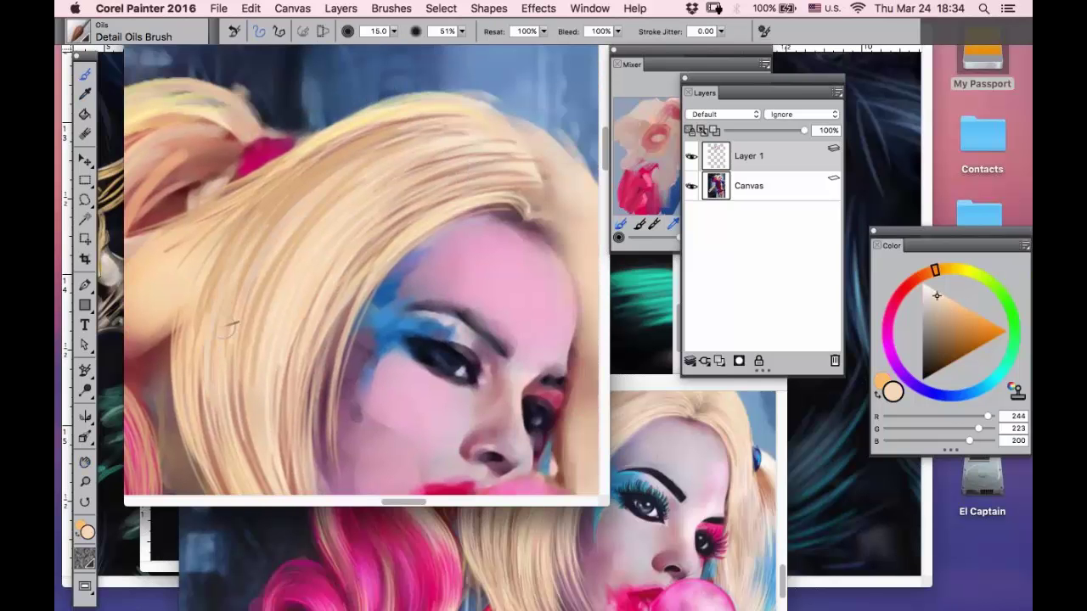
drag(341, 182, 232, 401)
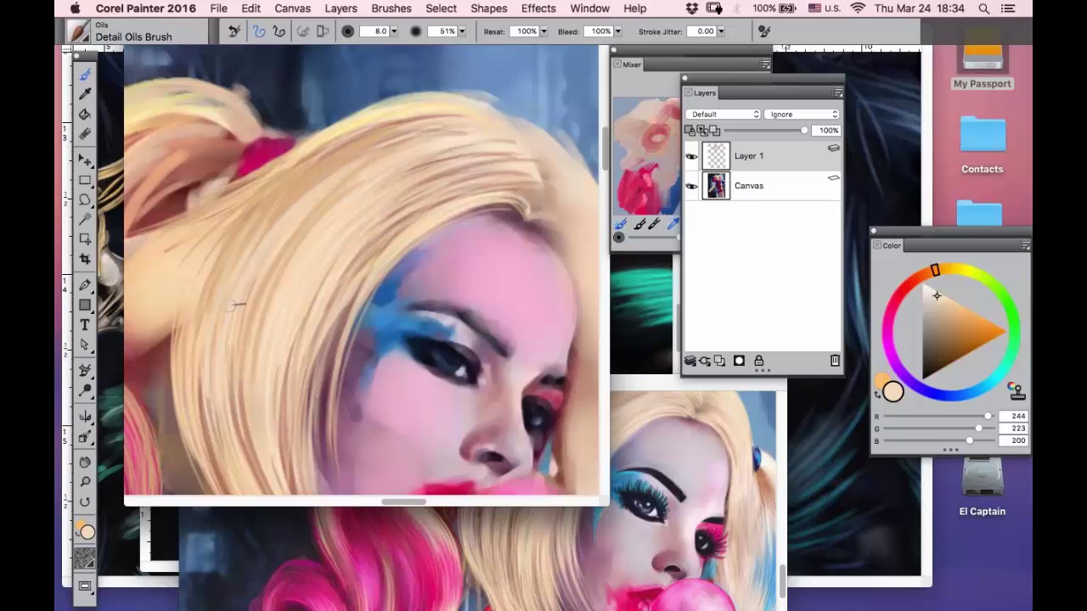
drag(387, 146, 309, 192)
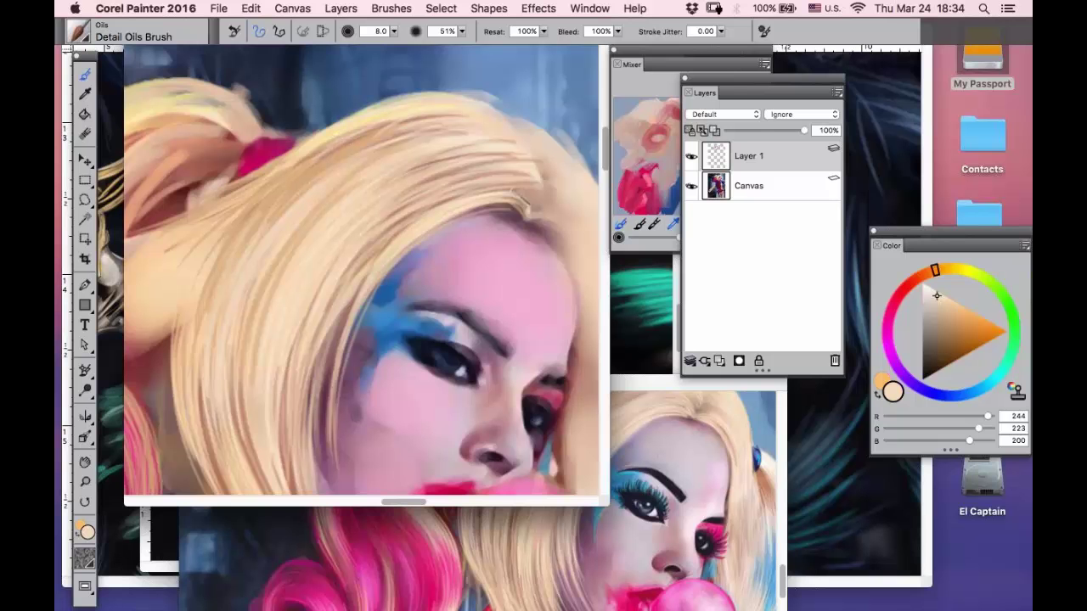
drag(524, 202, 455, 190)
drag(532, 204, 454, 200)
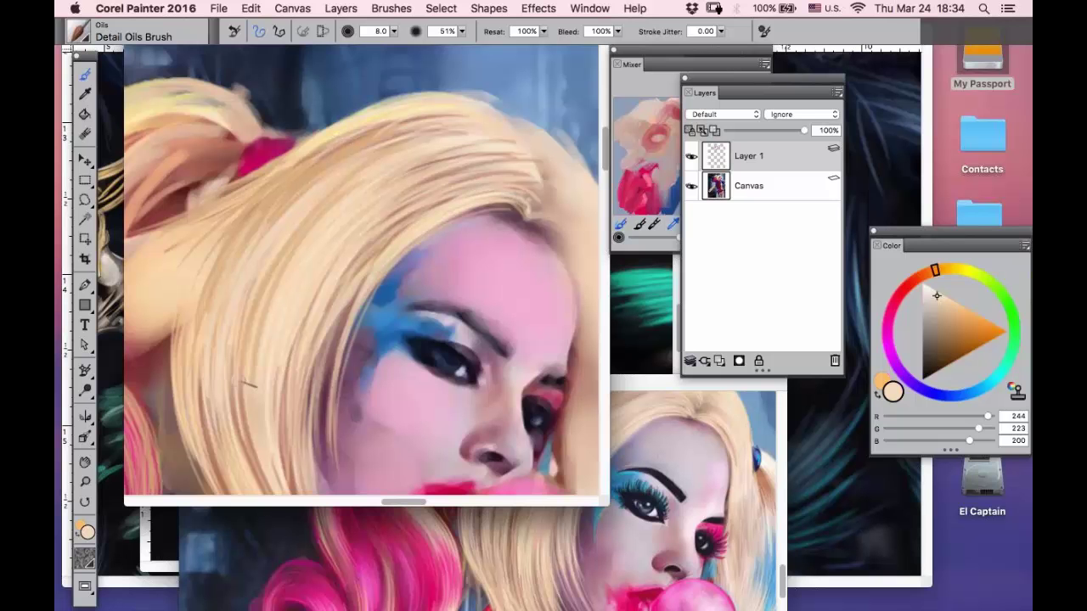
- Sample a pale pink (RGB 209, 190, 199) from the face, reduce the brush to size 6 and paint light edges around the near eye and nose bridge
click(85, 461)
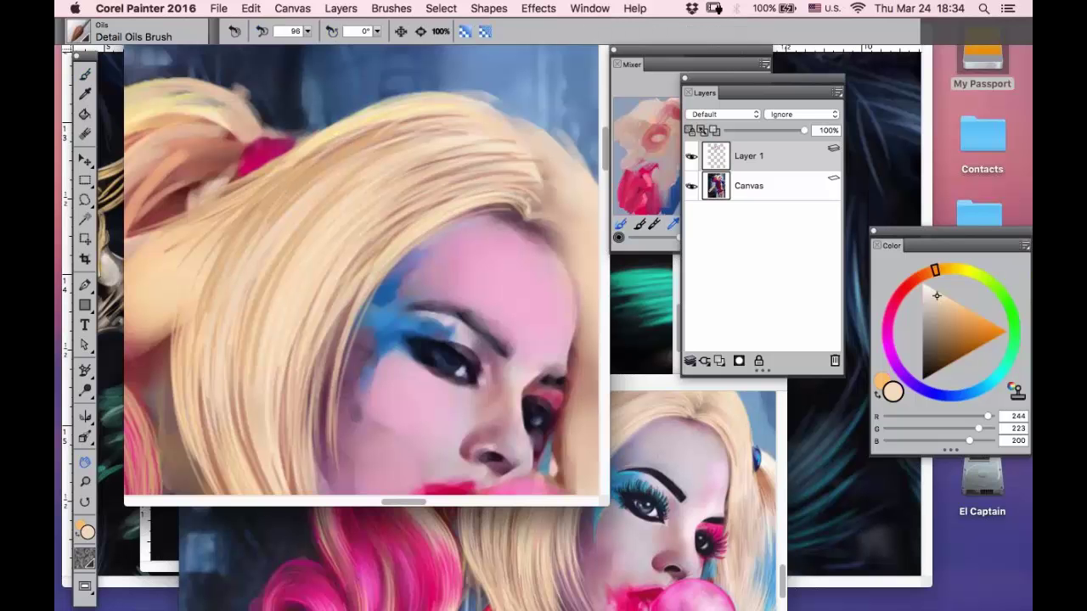
drag(417, 315, 304, 159)
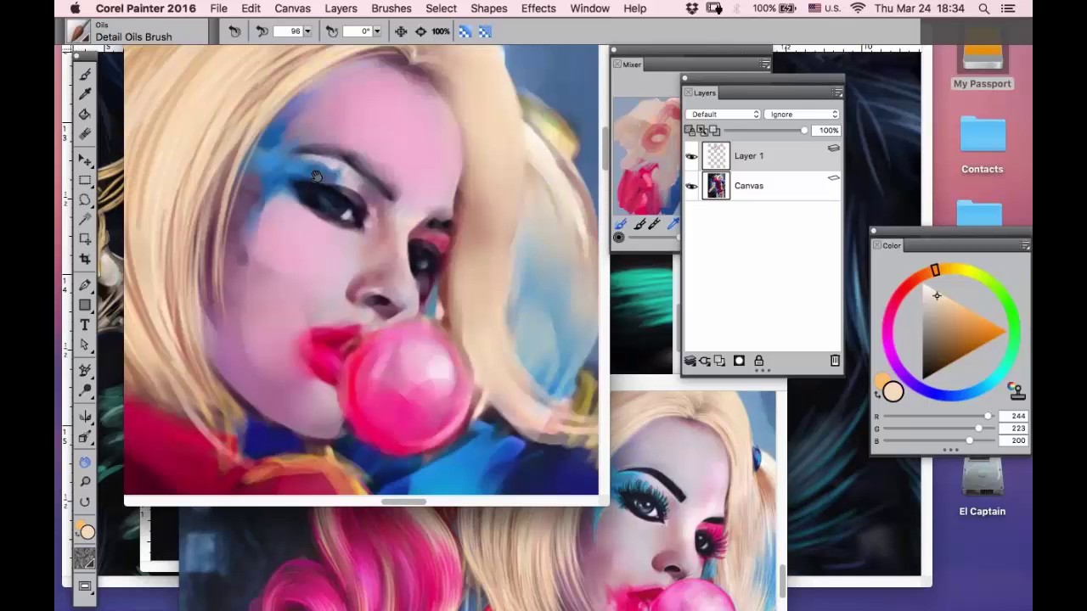
click(85, 482)
drag(497, 149, 155, 473)
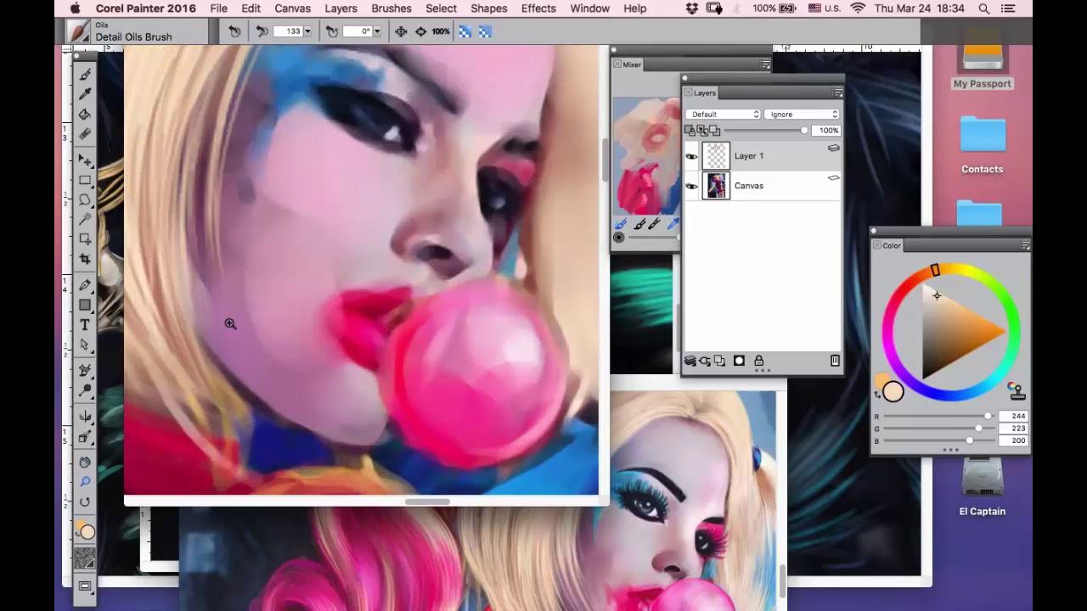
click(85, 94)
click(404, 80)
click(91, 73)
click(85, 75)
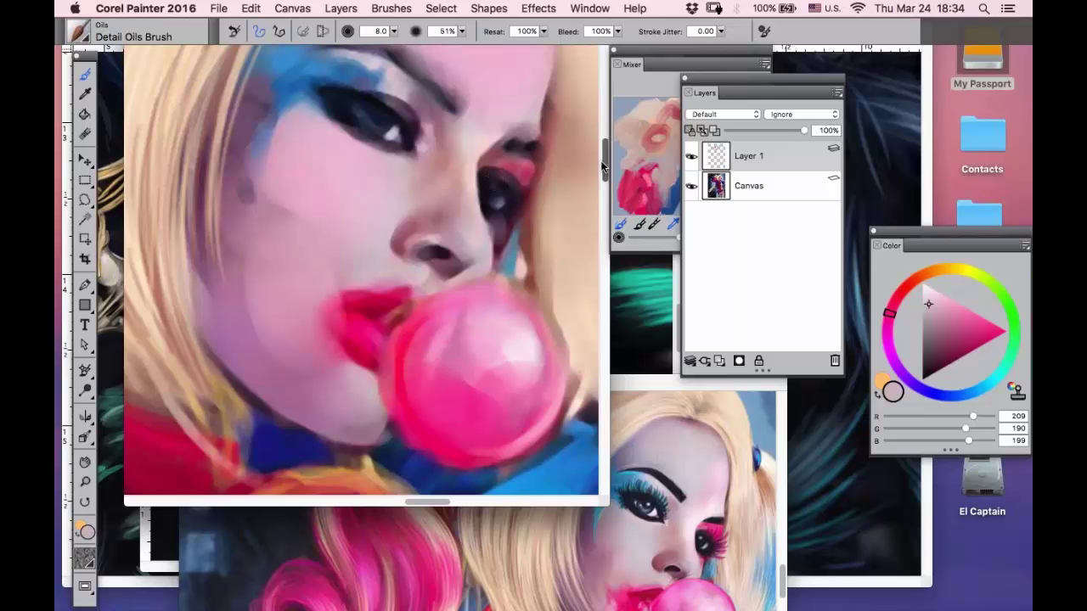
scroll(424, 206, up, 5)
mouse_move(425, 206)
mouse_down()
mouse_move(413, 190)
mouse_move(338, 173)
mouse_up()
mouse_move(416, 238)
mouse_down()
mouse_move(387, 241)
mouse_move(349, 220)
mouse_up()
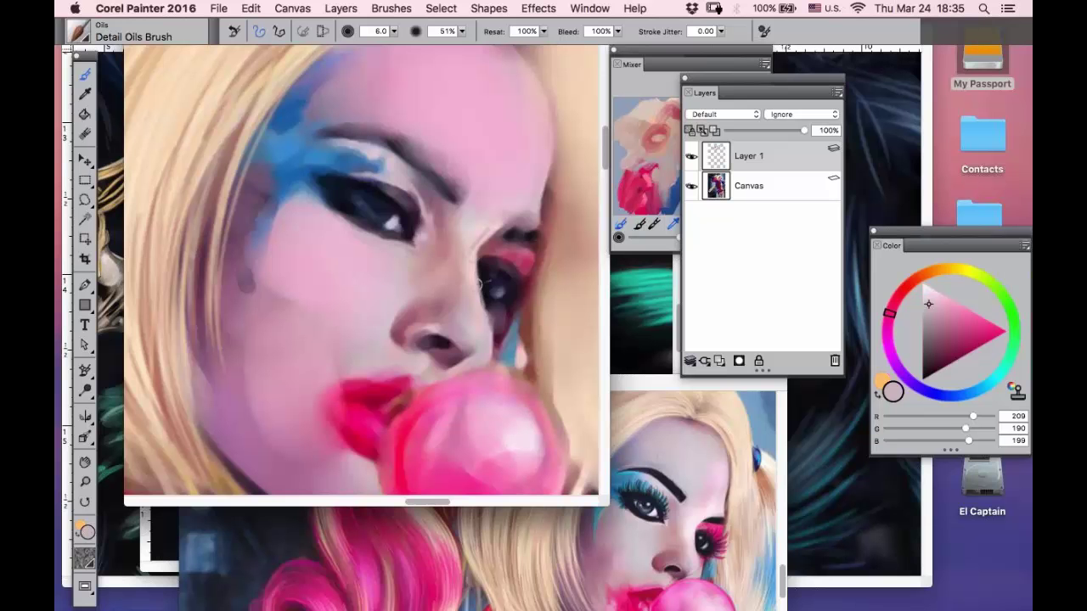
- Lighten the color to near-white pink (RGB 255, 244, 250) and paint highlights around the nostril and along the near eye's lower lid
click(926, 285)
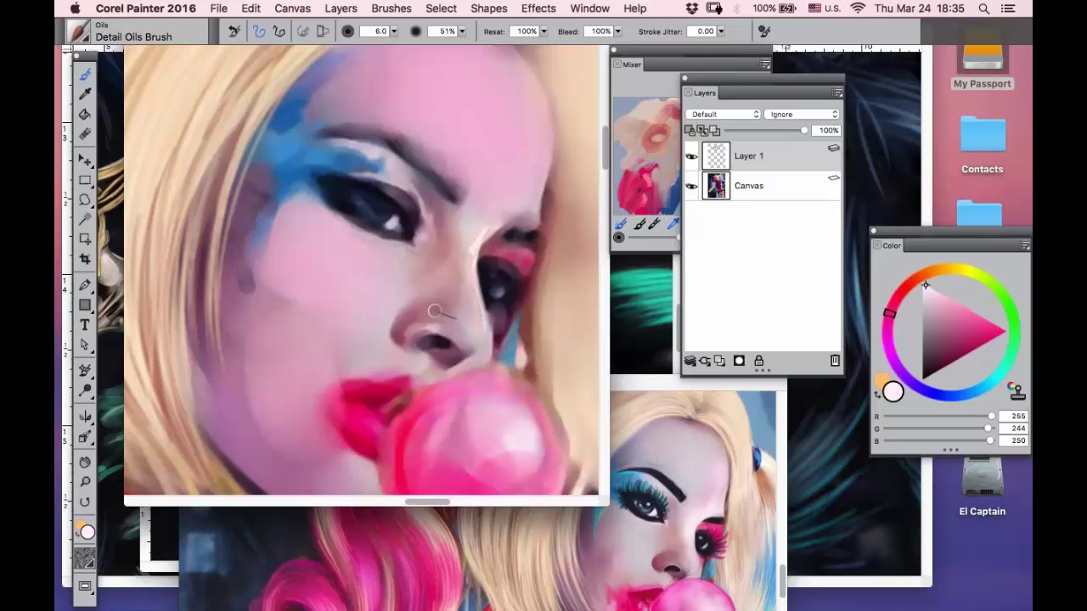
drag(411, 337, 433, 342)
drag(401, 241, 370, 237)
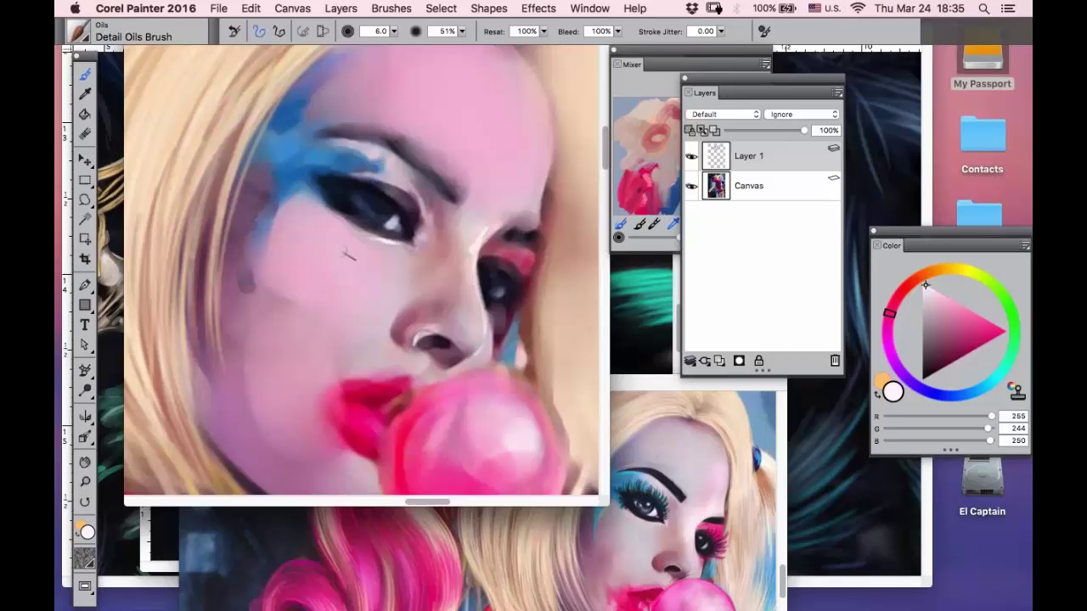
- Sample a soft pink (RGB 222, 189, 209) from the cheek and paint it below the near eye's outer corner along the blue makeup's edge
click(85, 462)
drag(326, 291, 295, 236)
alt+click(271, 153)
click(274, 149)
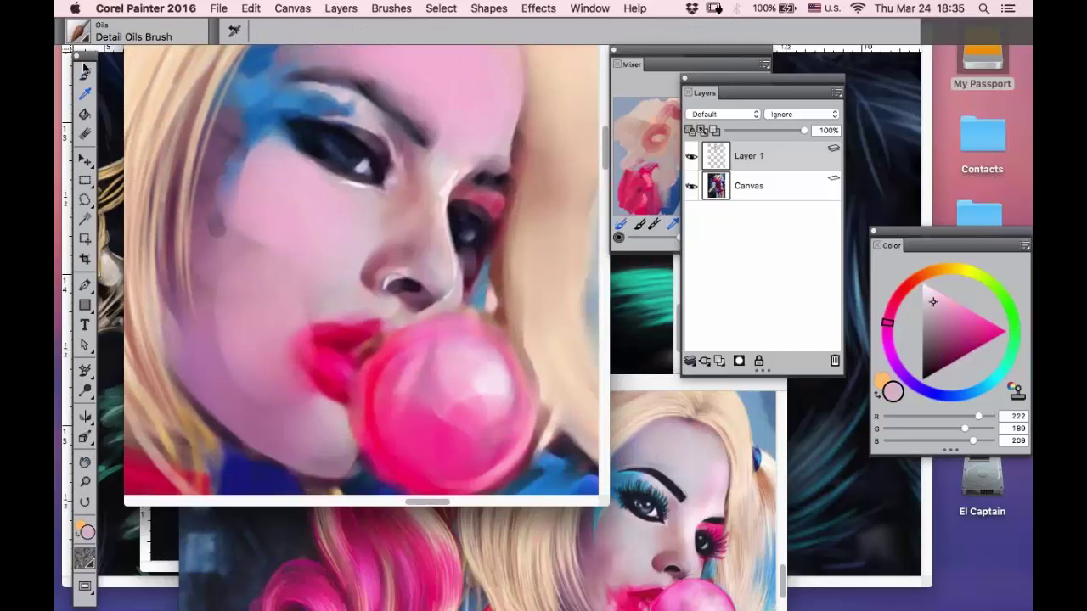
key(b)
mouse_move(266, 134)
mouse_down()
mouse_move(225, 203)
mouse_move(236, 183)
mouse_move(227, 217)
mouse_move(240, 239)
mouse_up()
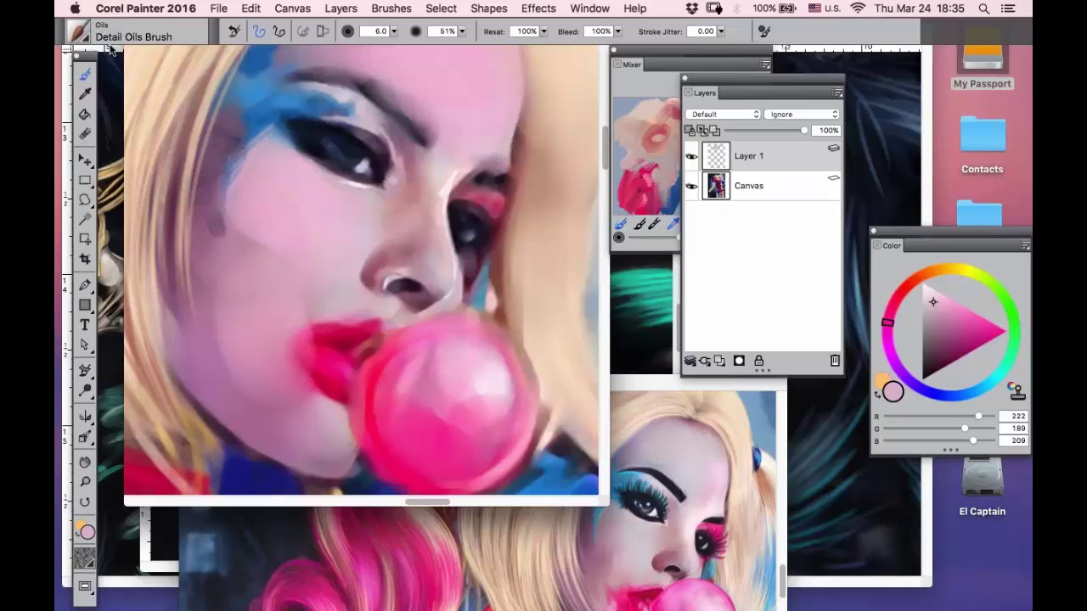
- Sample a pale lavender (RGB 207, 200, 214) from below the near eyebrow and paint light strokes across the upper eyelid
key(d)
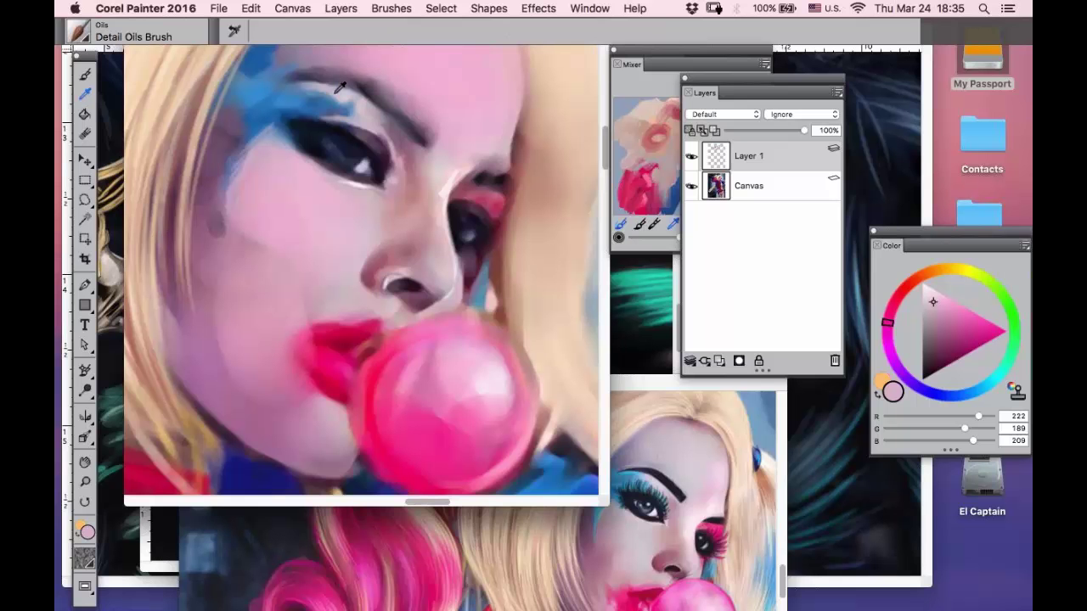
click(340, 88)
key(b)
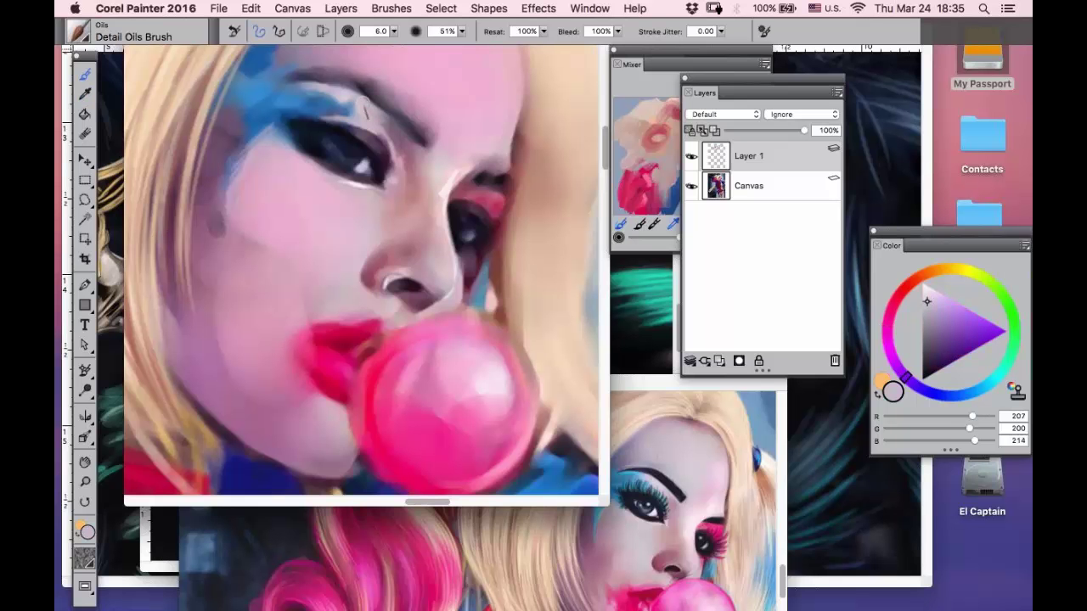
drag(297, 83, 347, 92)
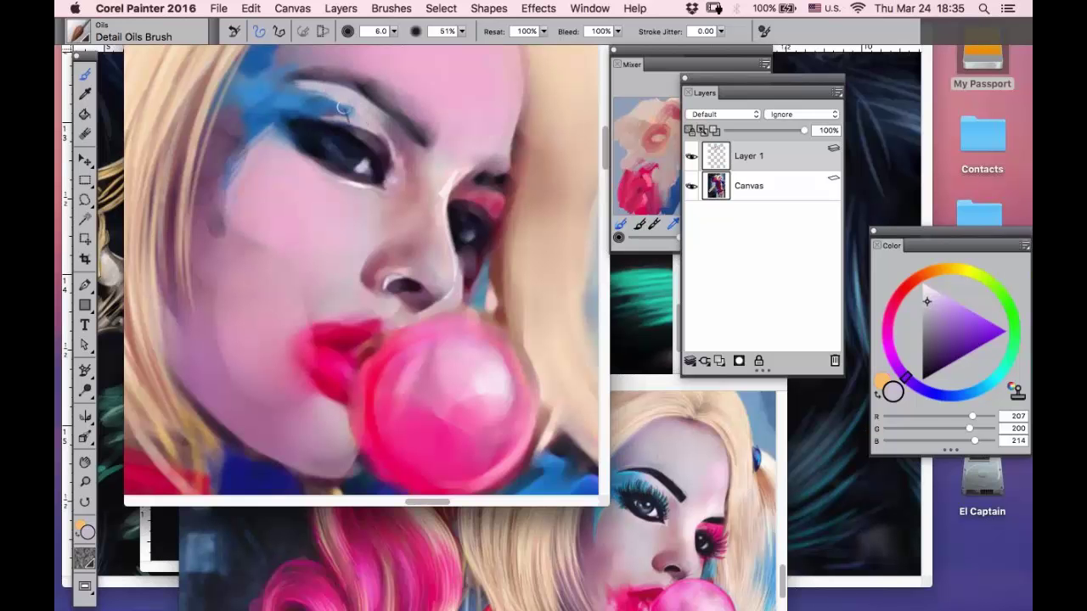
mouse_move(350, 116)
mouse_down()
mouse_move(315, 114)
mouse_move(364, 126)
mouse_up()
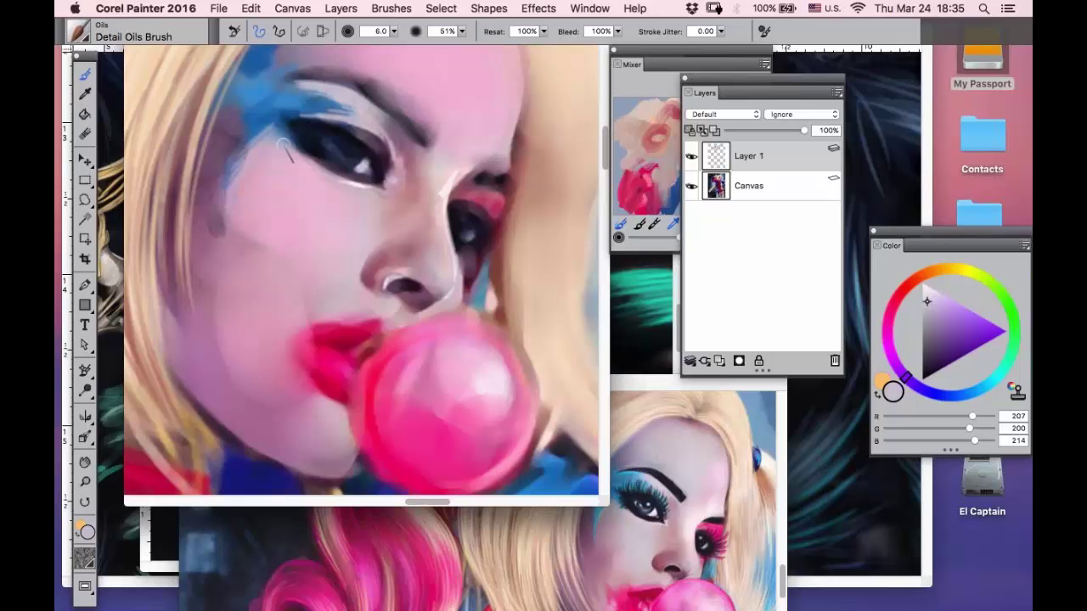
- Refine the near eye's blue eyeshadow with a sampled blue (RGB 68, 156, 213) and its outer corner with a sampled pink (RGB 226, 189, 209)
alt+click(297, 92)
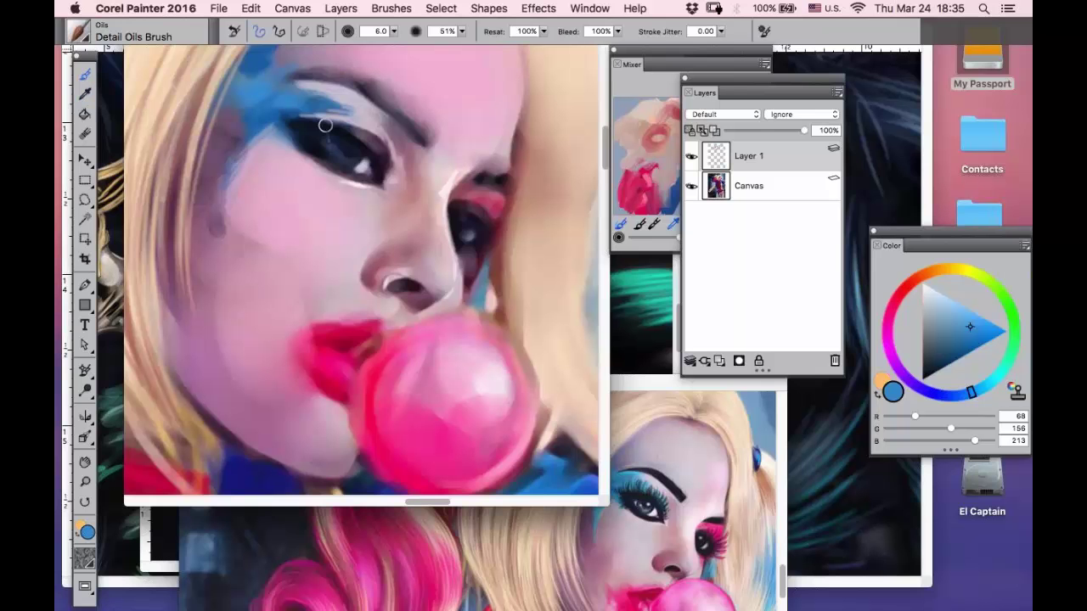
drag(335, 109, 273, 81)
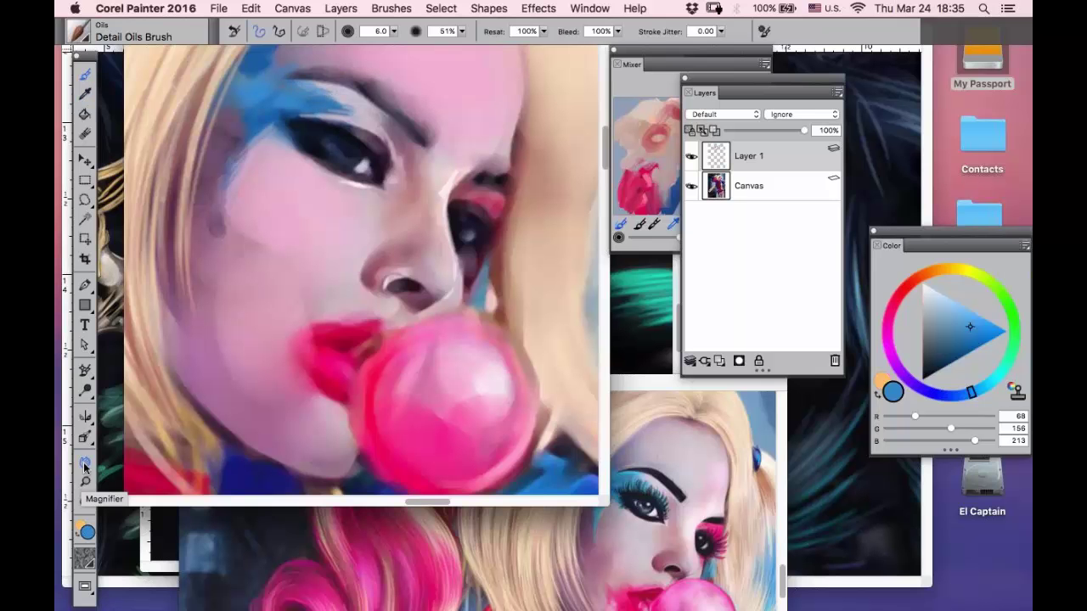
click(85, 94)
click(273, 165)
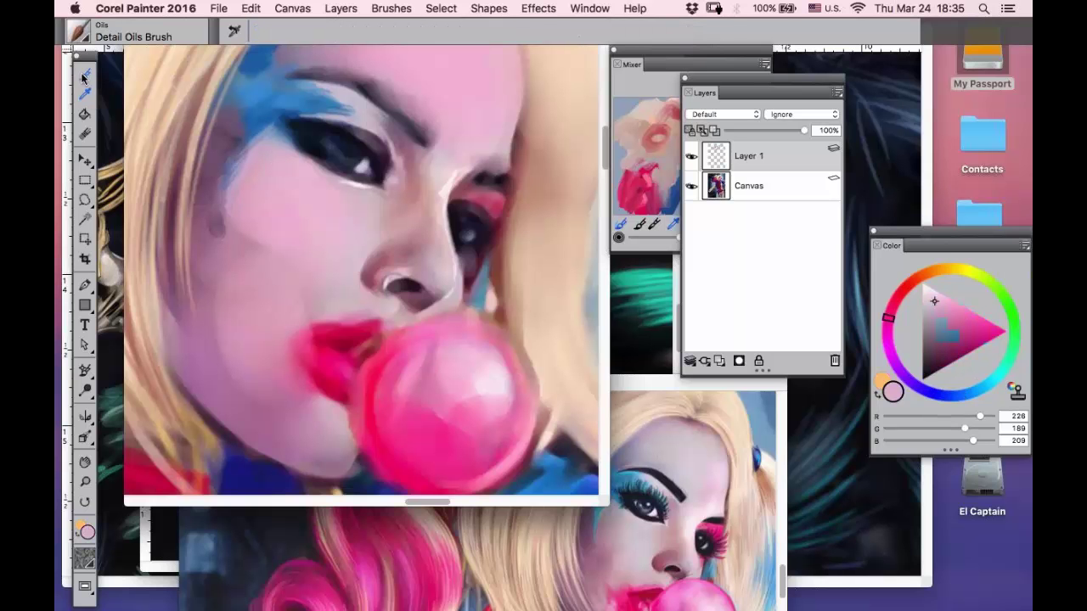
click(85, 74)
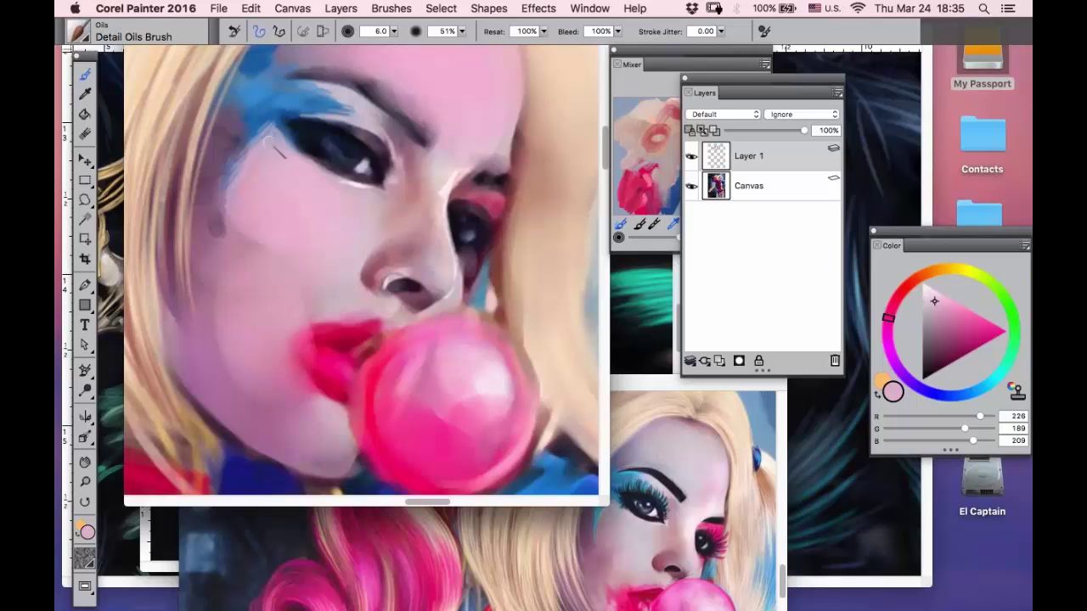
- Refine the near eye's inner corner with a sampled lavender (RGB 205, 199, 214) and the nose bridge with a sampled pale pink (RGB 226, 208, 207)
click(85, 93)
click(358, 90)
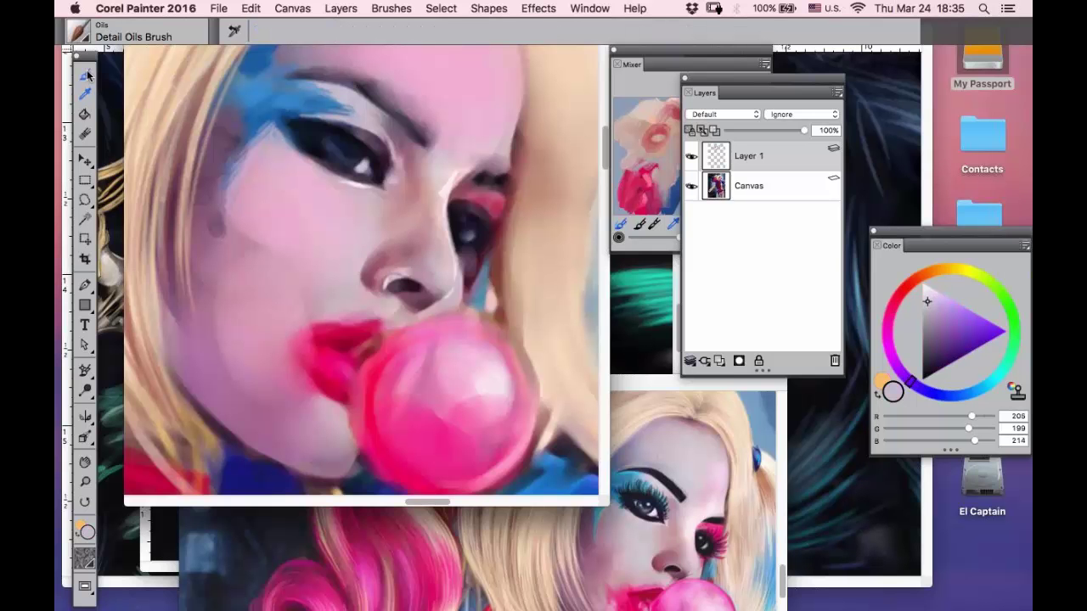
click(85, 75)
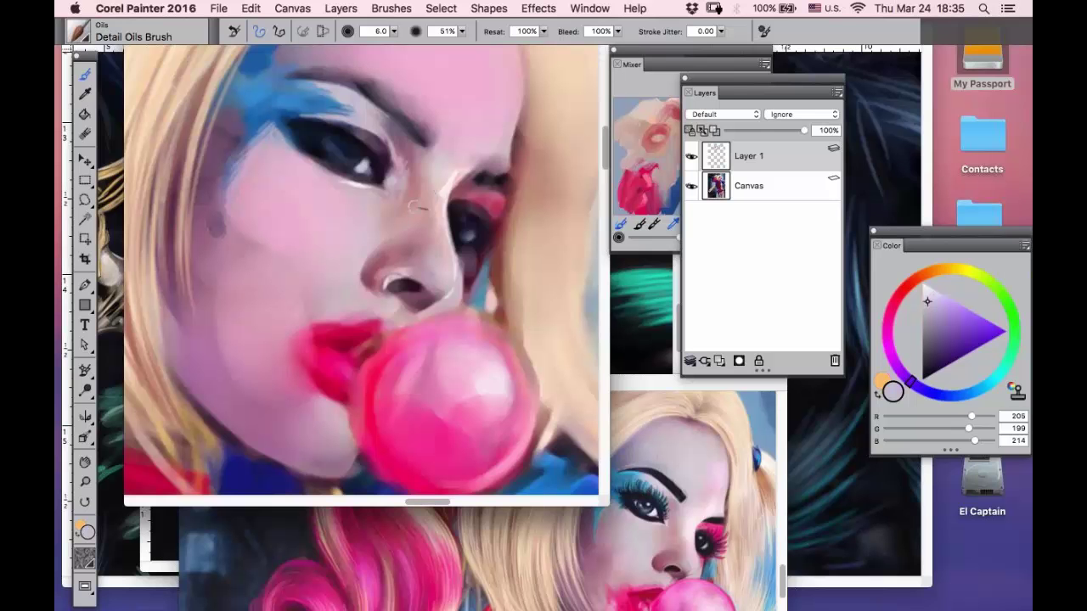
alt+click(425, 170)
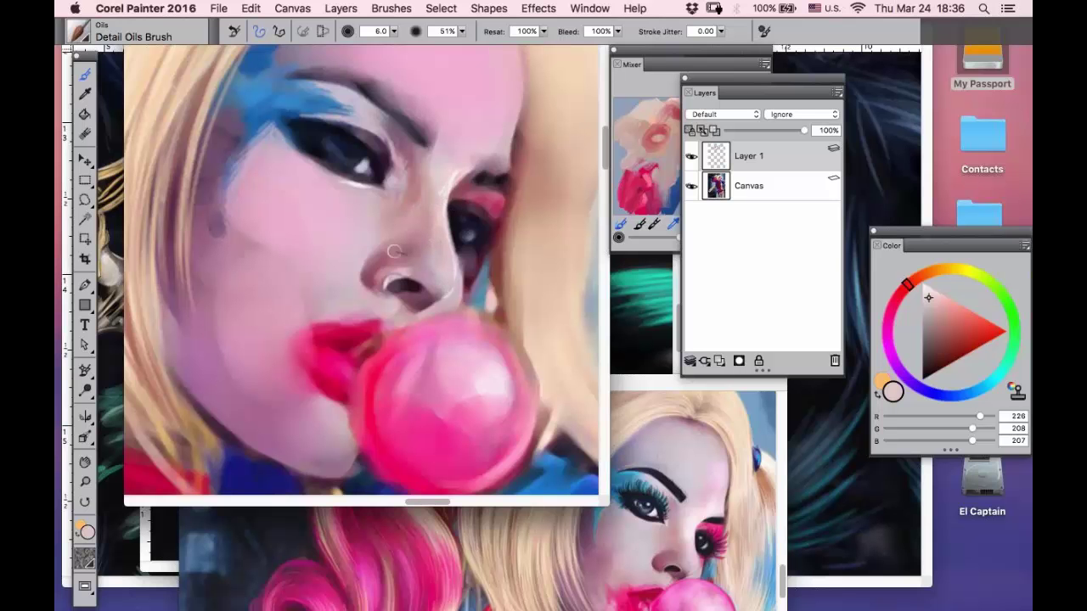
- Sample a mauve (RGB 177, 122, 138) from beside the nostril and paint soft shading around the nose
click(85, 94)
click(375, 253)
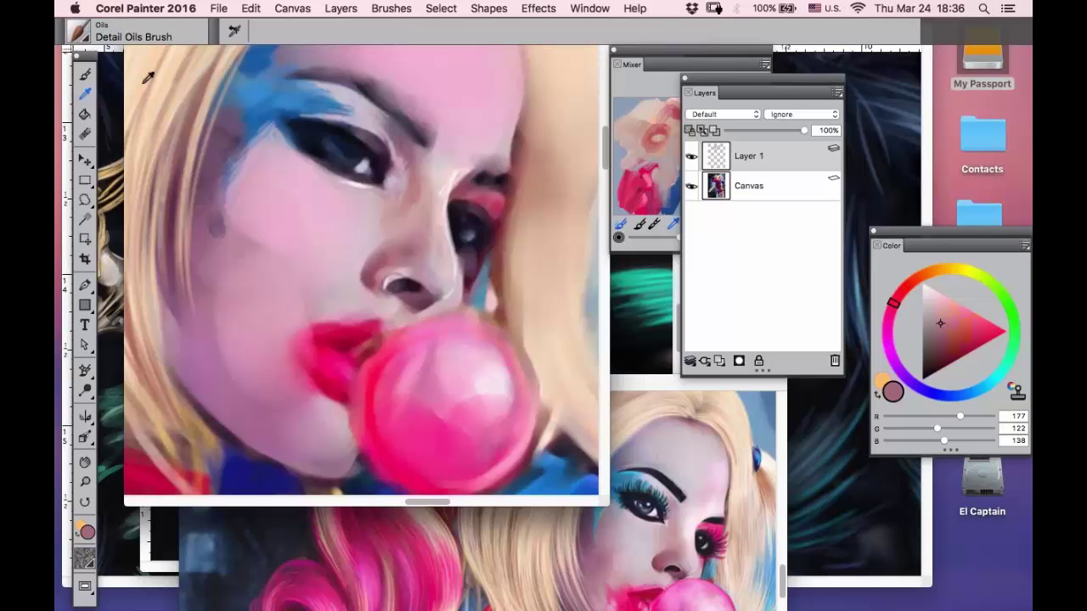
click(88, 74)
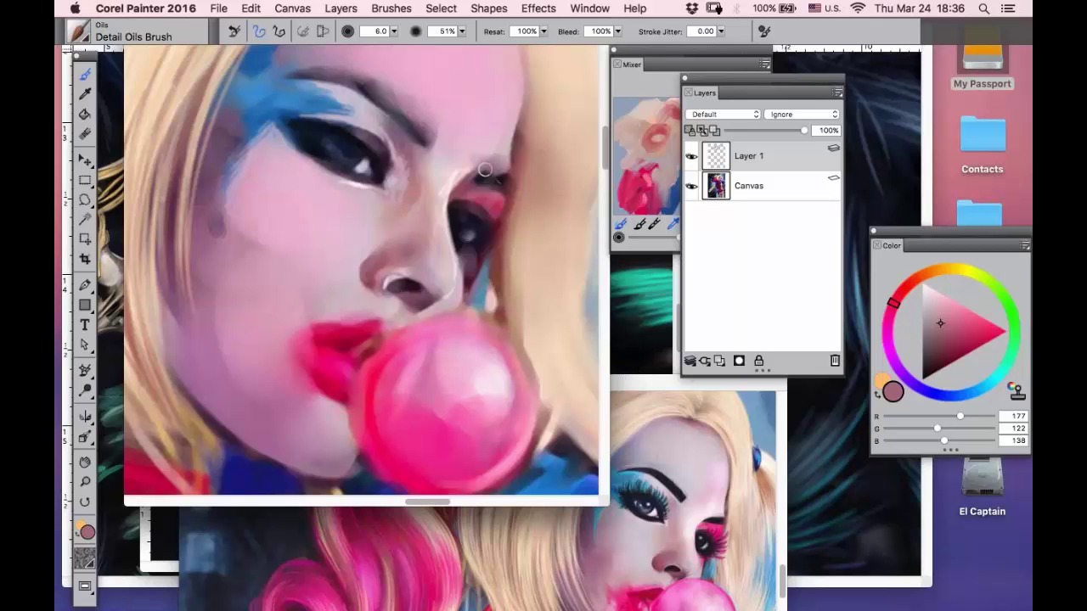
click(218, 9)
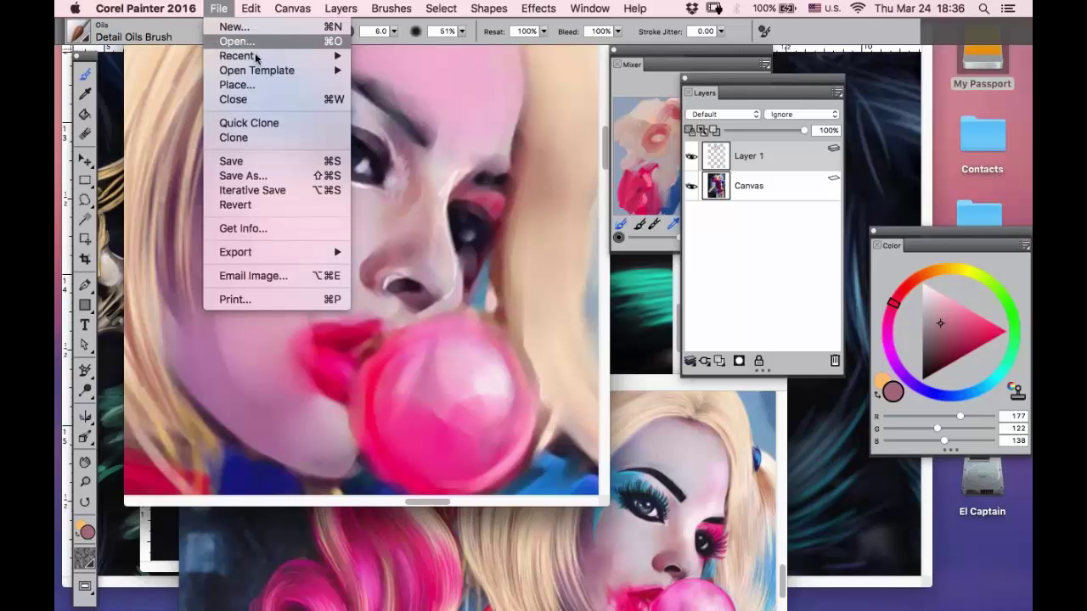
mouse_move(246, 56)
click(431, 71)
- Examine the figure's jacket, shirt and shorts in the draft at a reduced zoom
key(m)
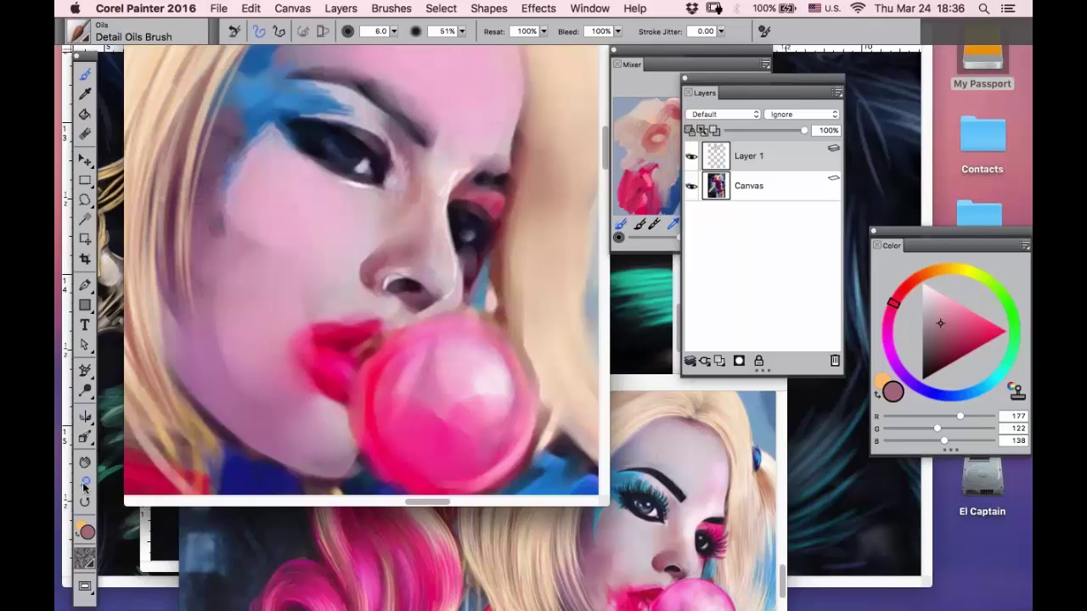
alt+click(386, 261)
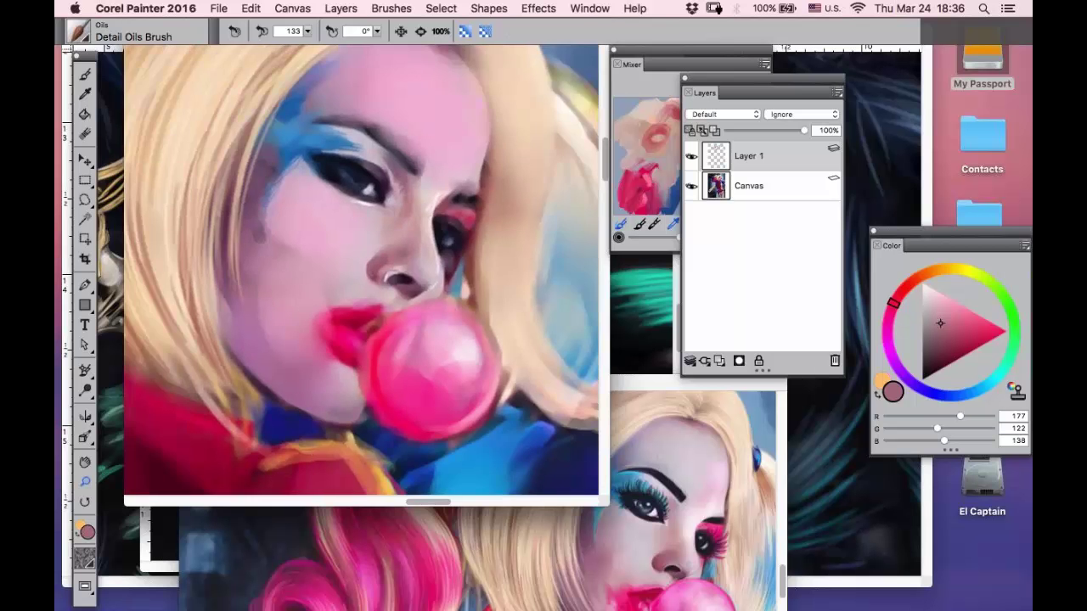
alt+click(387, 261)
alt+click(387, 261)
alt+click(387, 261)
scroll(503, 207, down, 6)
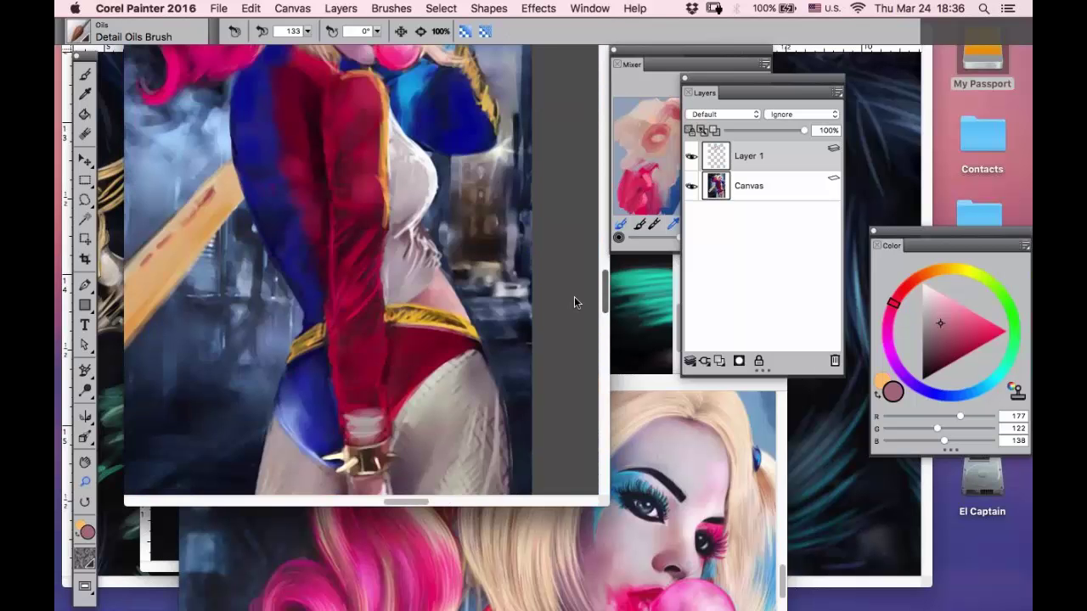
- Sample a pale pink (RGB 224, 187, 206) from the skin below the near eye and clean up the edge of its outer corner
scroll(575, 301, up, 2)
key(super+minus)
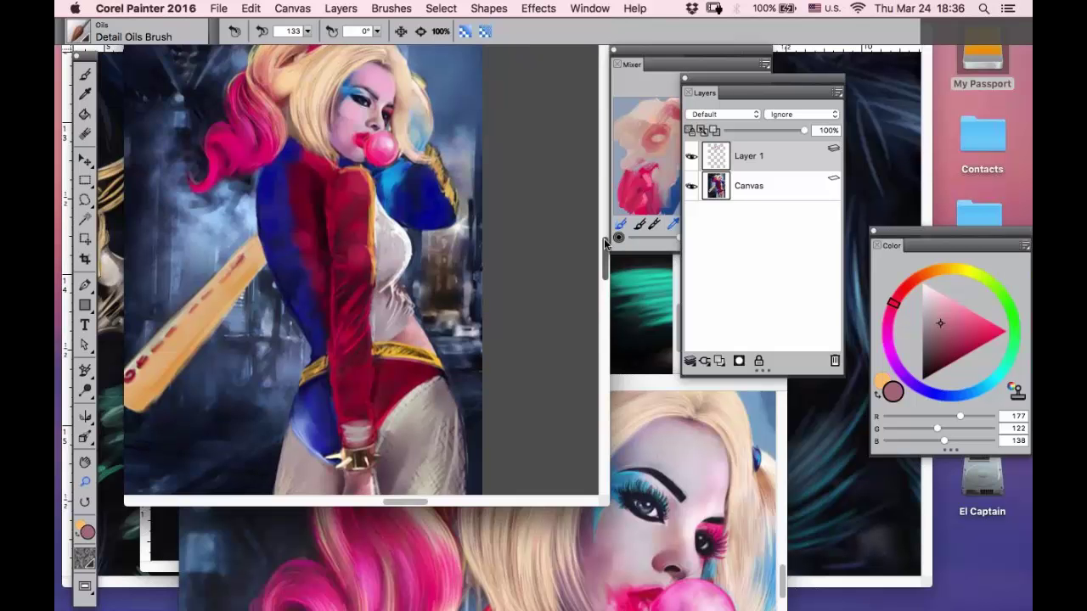
scroll(586, 303, down, 5)
scroll(586, 303, up, 6)
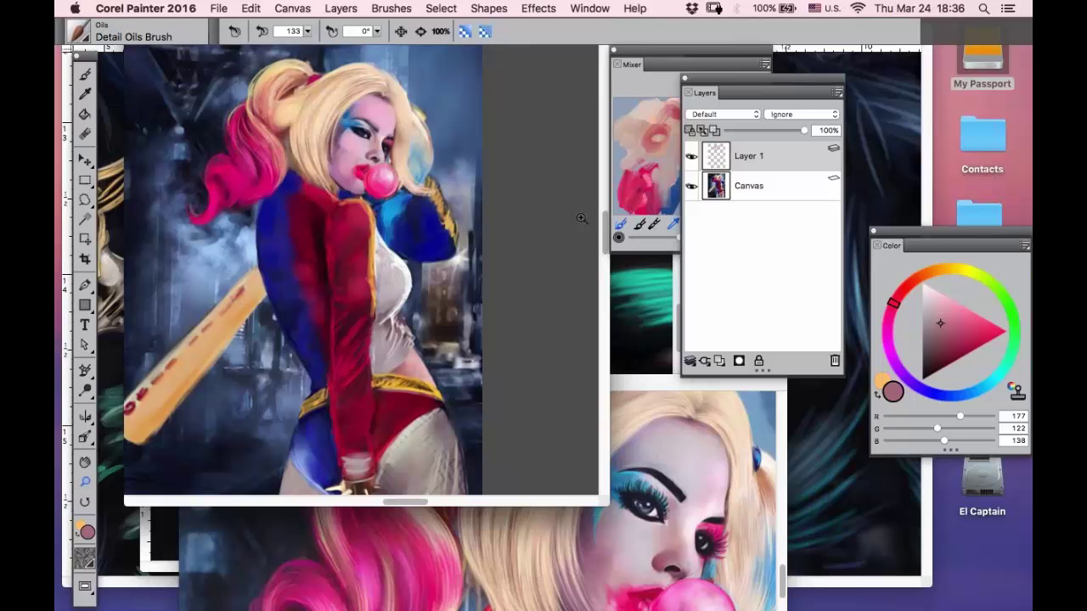
drag(404, 70, 255, 227)
drag(571, 85, 320, 452)
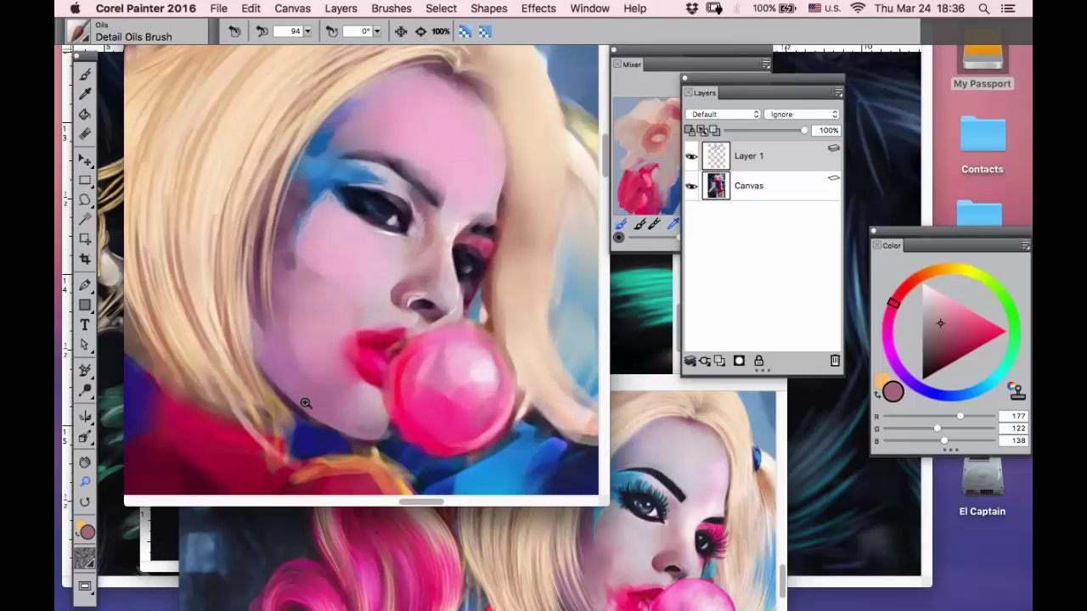
drag(524, 85, 210, 465)
key(d)
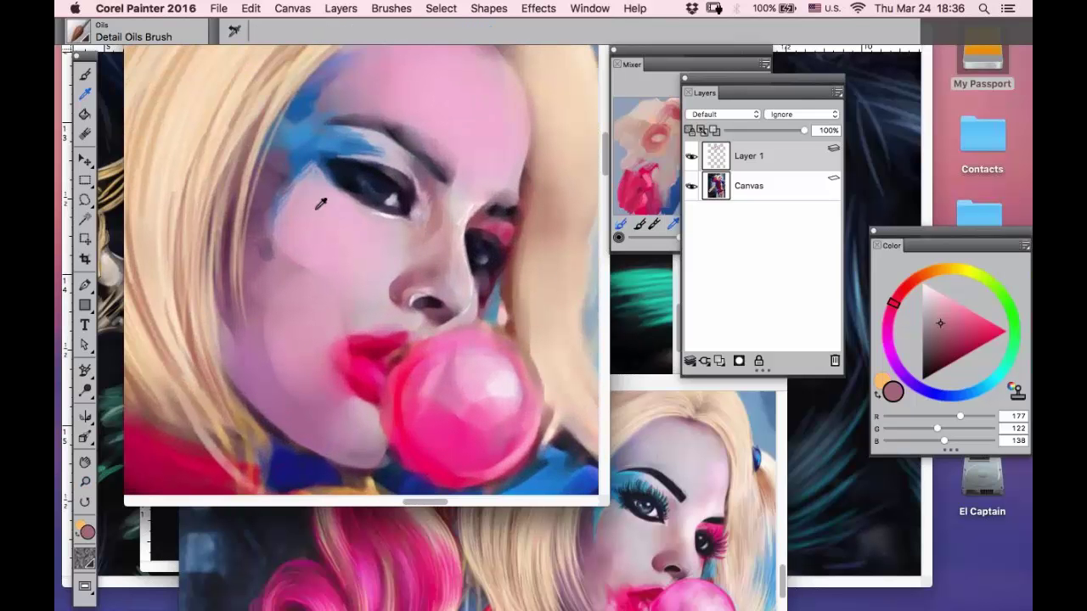
click(317, 208)
key(m)
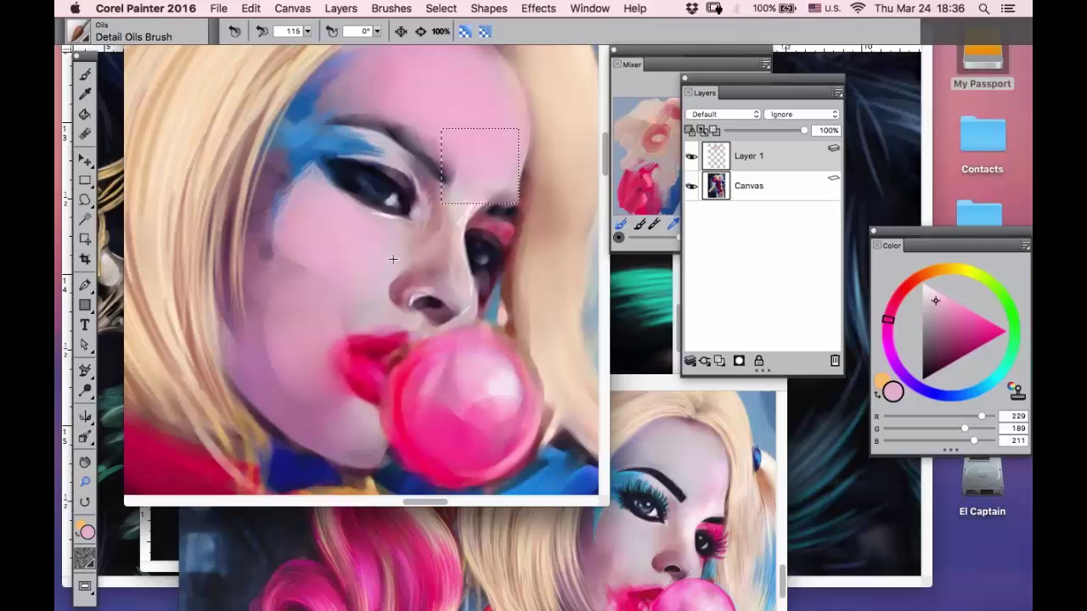
drag(393, 259, 227, 526)
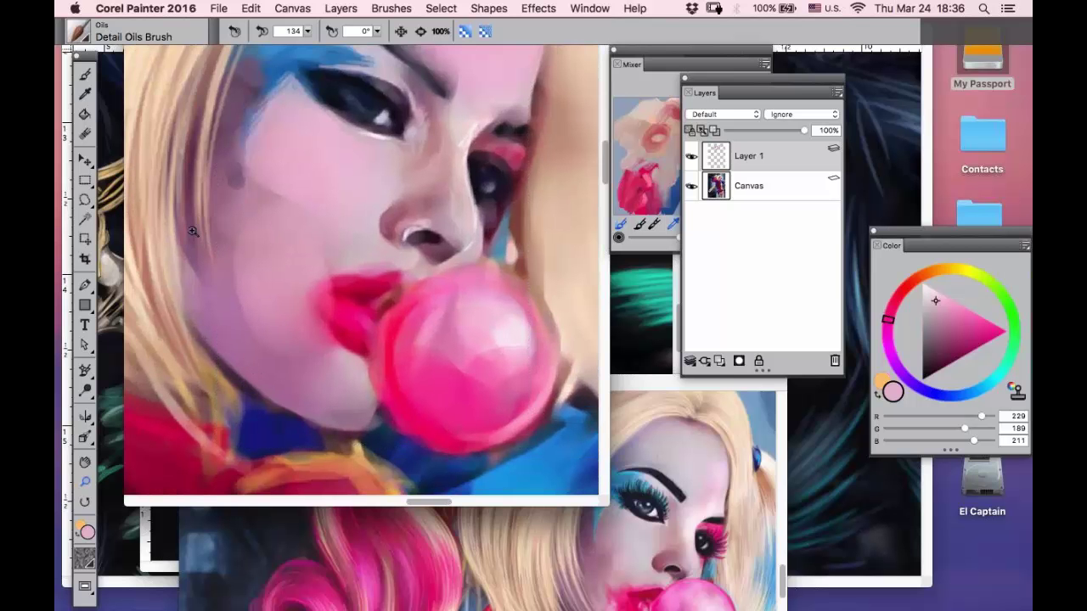
key(b)
alt+click(290, 112)
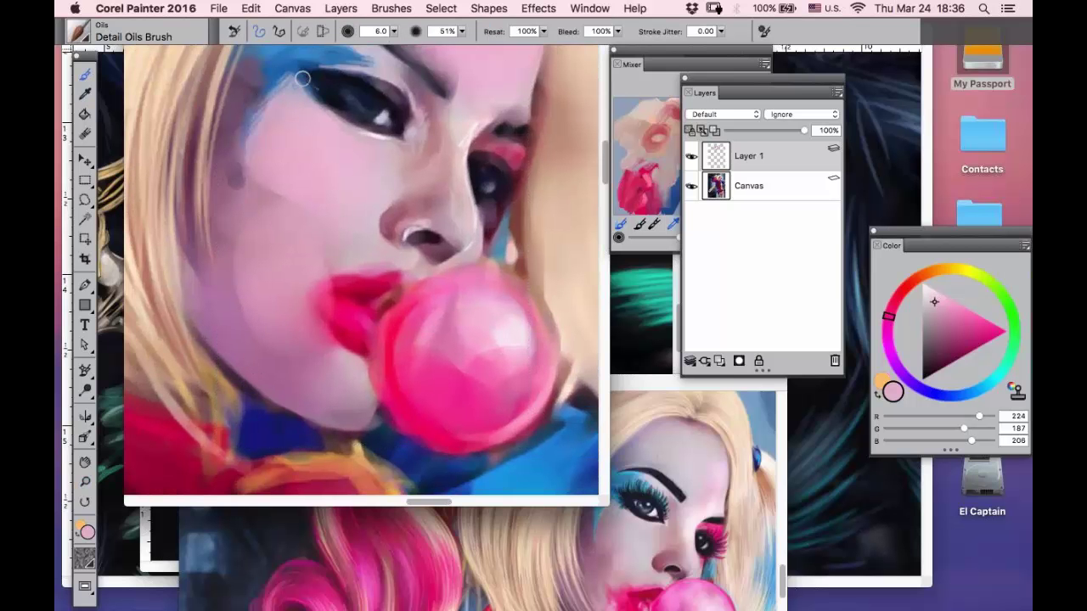
drag(302, 78, 310, 91)
- Paint near-white highlights (RGB 255, 252, 250) beneath the near eyebrow, at the inner end of the far eyebrow and beside the nose
key(d)
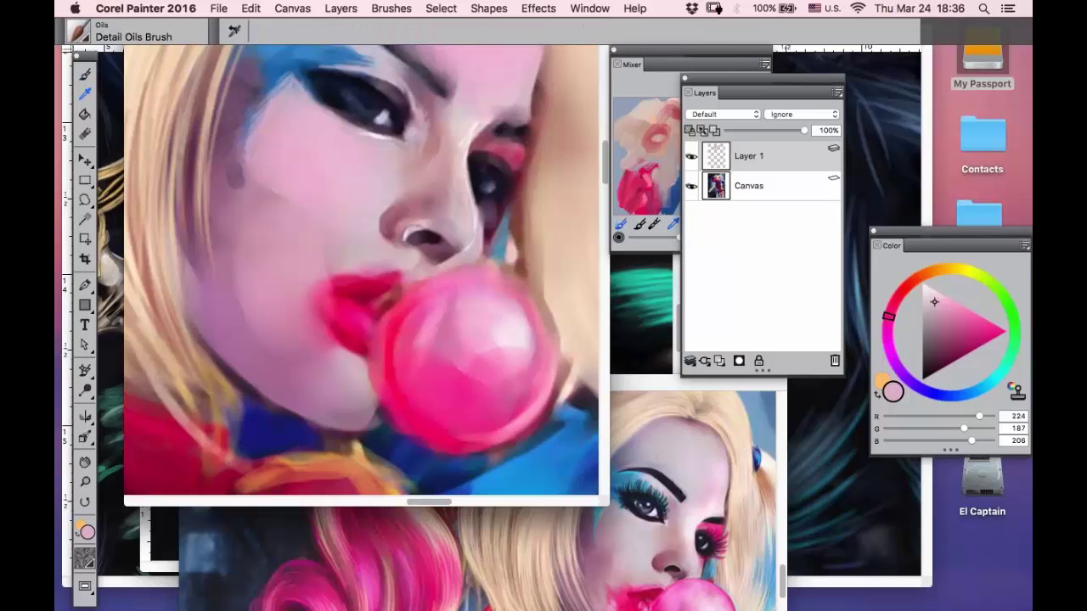
click(383, 54)
key(g)
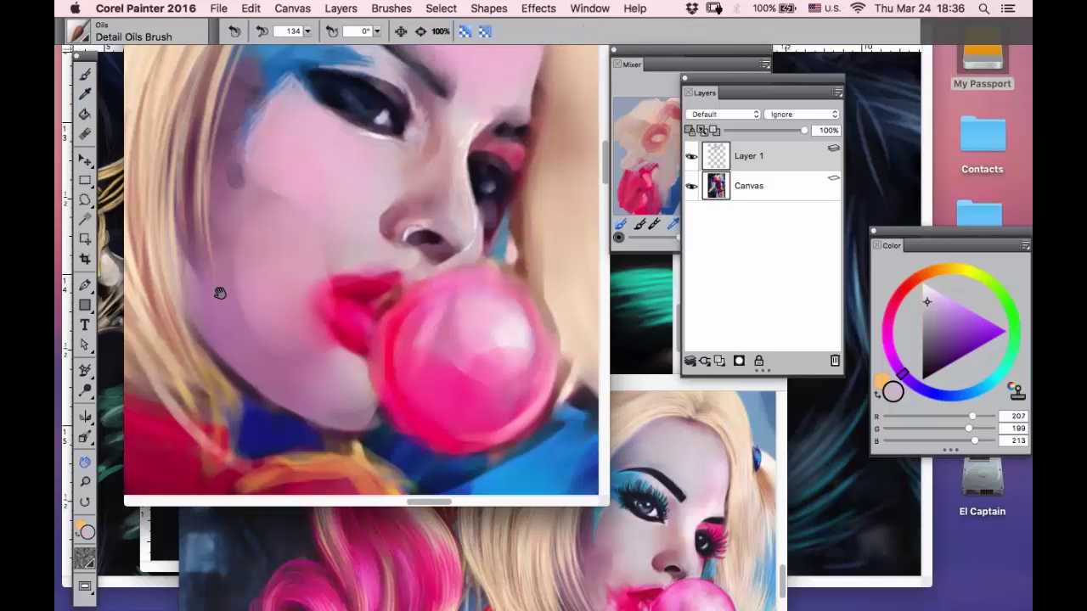
drag(219, 293, 218, 429)
key(b)
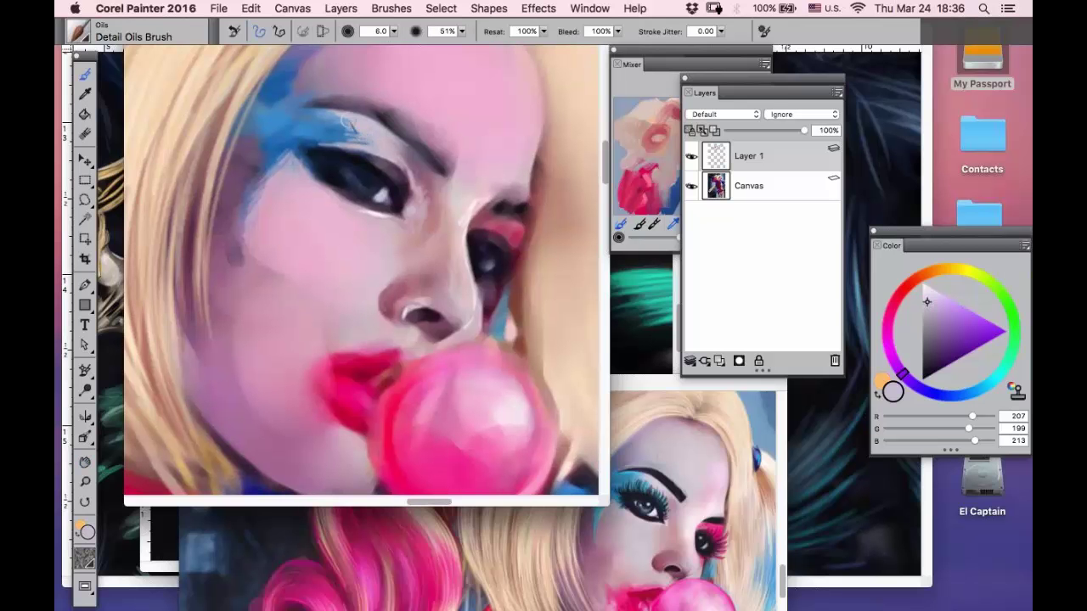
click(649, 109)
click(693, 100)
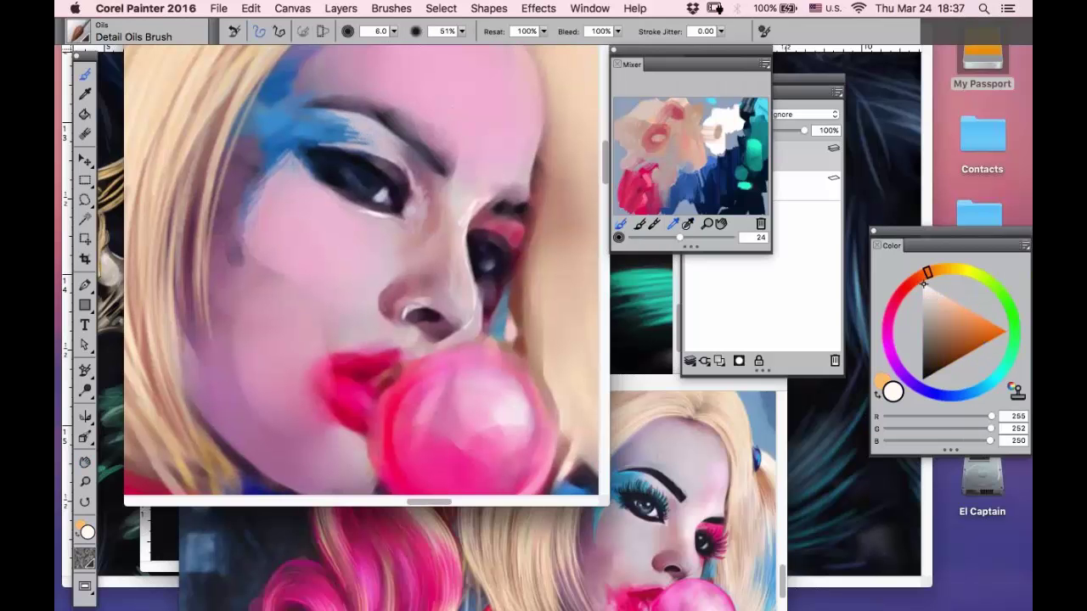
mouse_move(364, 108)
mouse_down()
mouse_move(375, 133)
mouse_move(335, 111)
mouse_move(341, 119)
mouse_up()
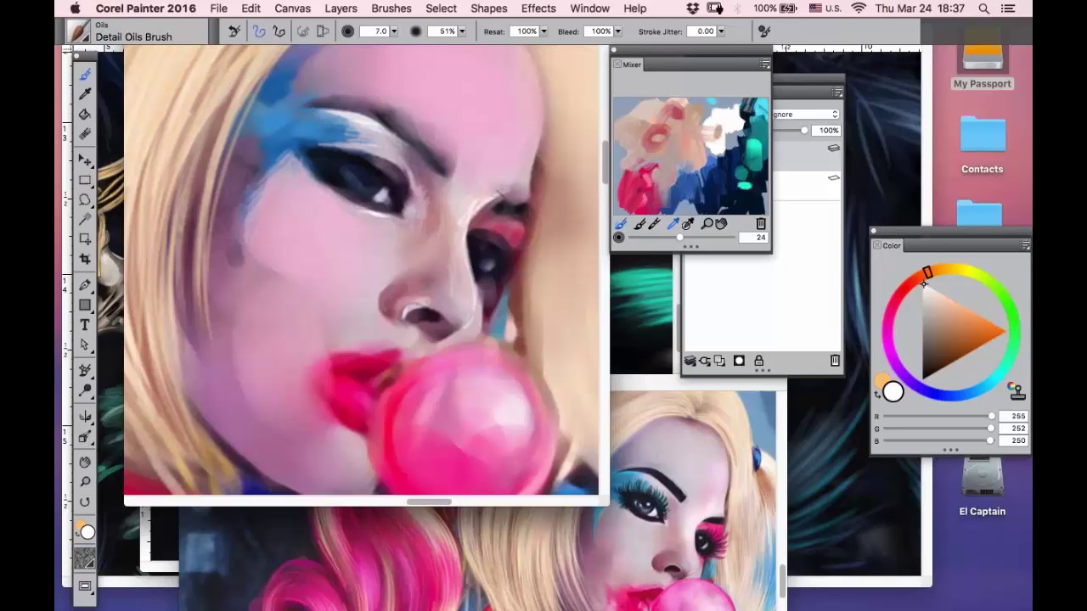
drag(499, 197, 466, 218)
mouse_move(381, 231)
mouse_down()
mouse_move(413, 273)
mouse_move(413, 252)
mouse_move(380, 265)
mouse_move(415, 253)
mouse_move(372, 297)
mouse_up()
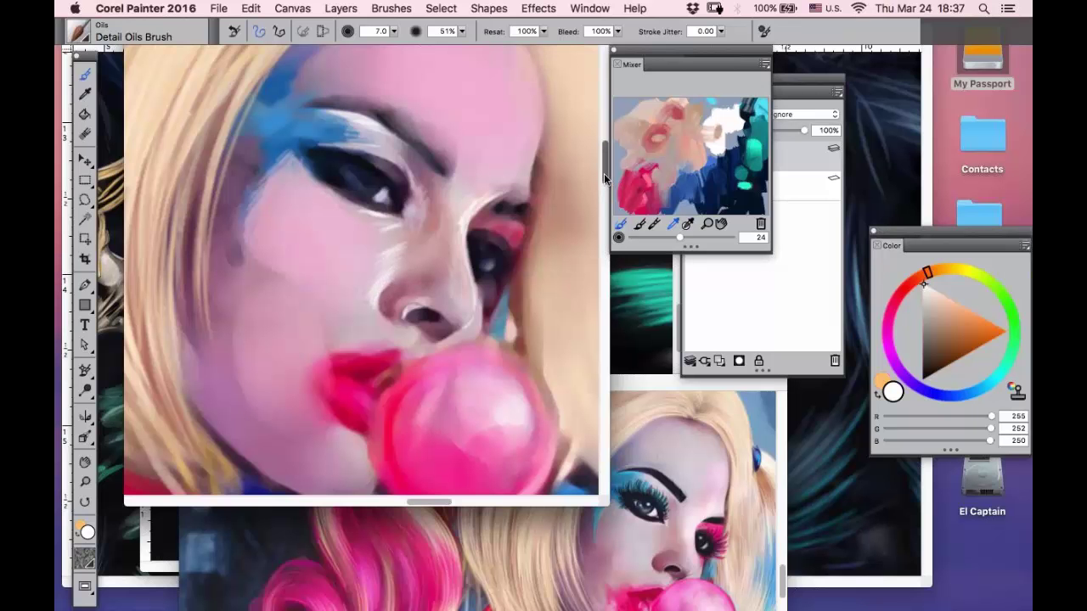
- Sample a blue (RGB 36, 122, 183) from the eyeshadow and extend it down the side of the face from the near eye's outer corner
scroll(604, 173, down, 2)
alt+click(287, 118)
alt+click(280, 87)
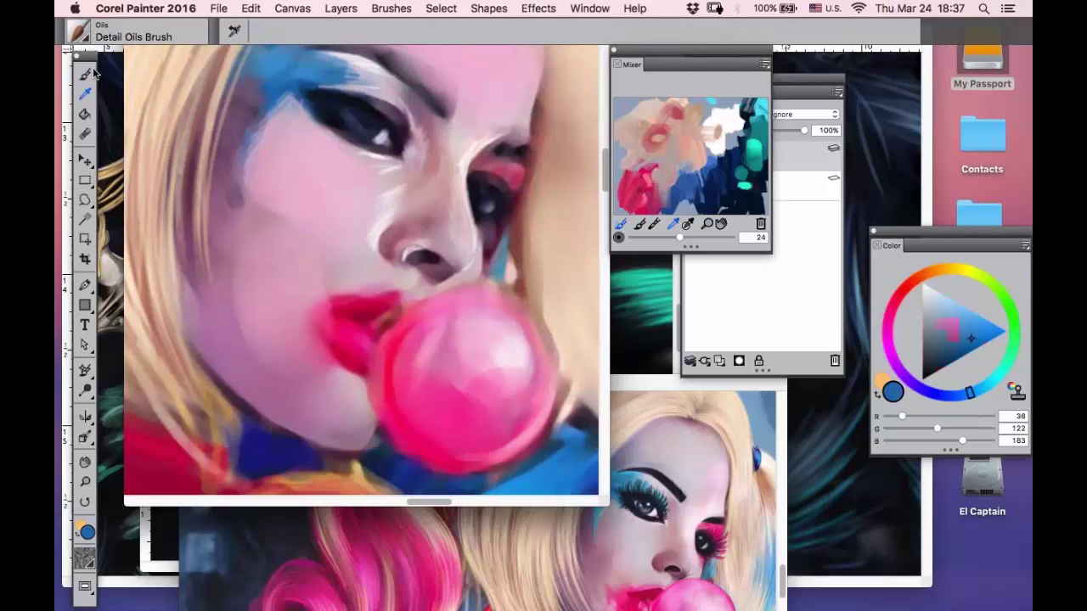
click(86, 75)
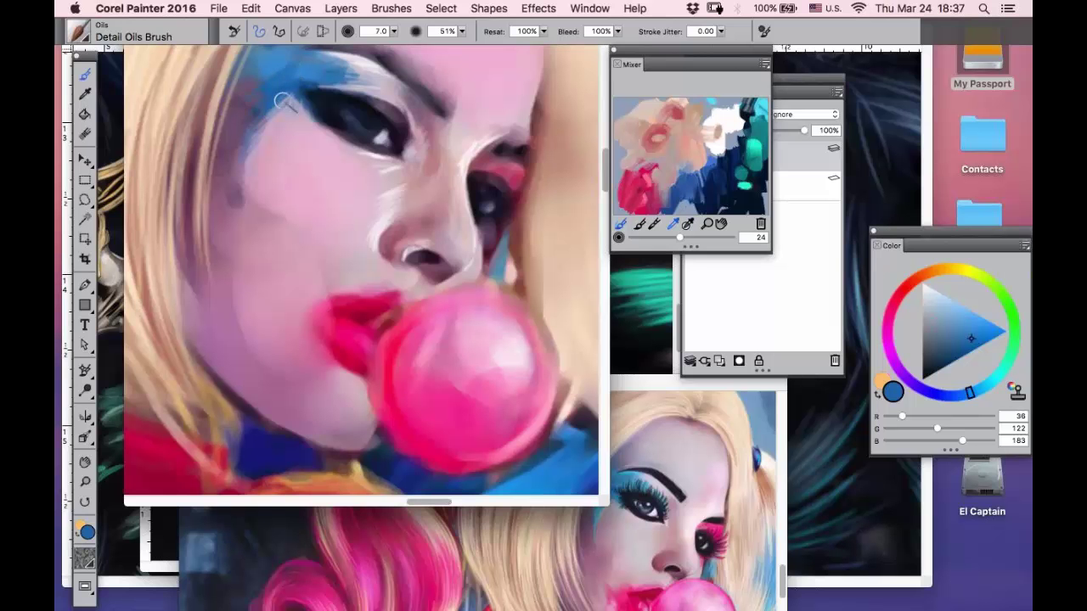
drag(258, 126, 241, 184)
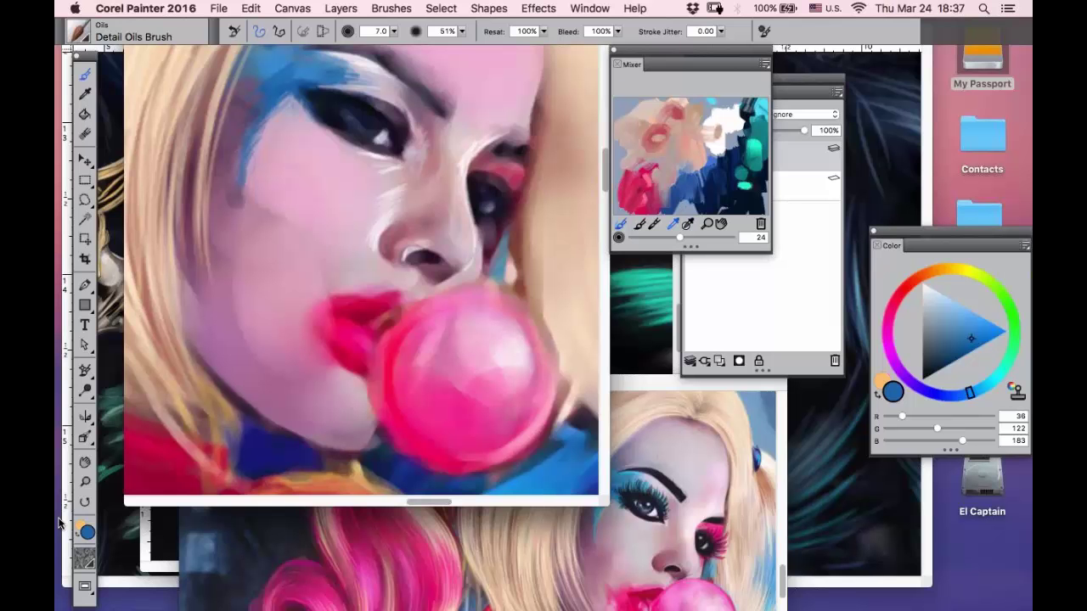
- Enlarge the Detail Oils Brush to size 19
key(])
key(])
key(])
key(bracketleft)
key(bracketleft)
key(bracketleft)
key(bracketleft)
key(bracketleft)
key(bracketleft)
key(bracketright)
key(bracketright)
key(bracketright)
key(bracketright)
key(bracketright)
key(bracketright)
key(bracketright)
key(bracketright)
key(bracketright)
key(bracketright)
key(bracketright)
key(bracketleft)
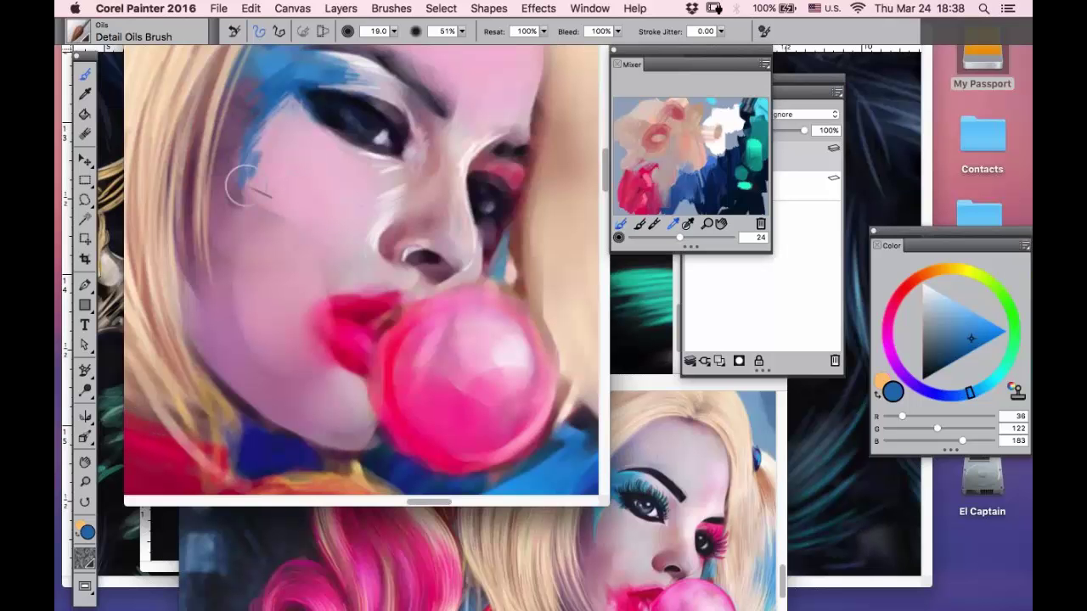
- Sample the cheek's pink, lighten it to RGB 255, 218, 235 and paint size 6 highlight strokes down the cheek beside the blue eyeshadow
alt+click(281, 144)
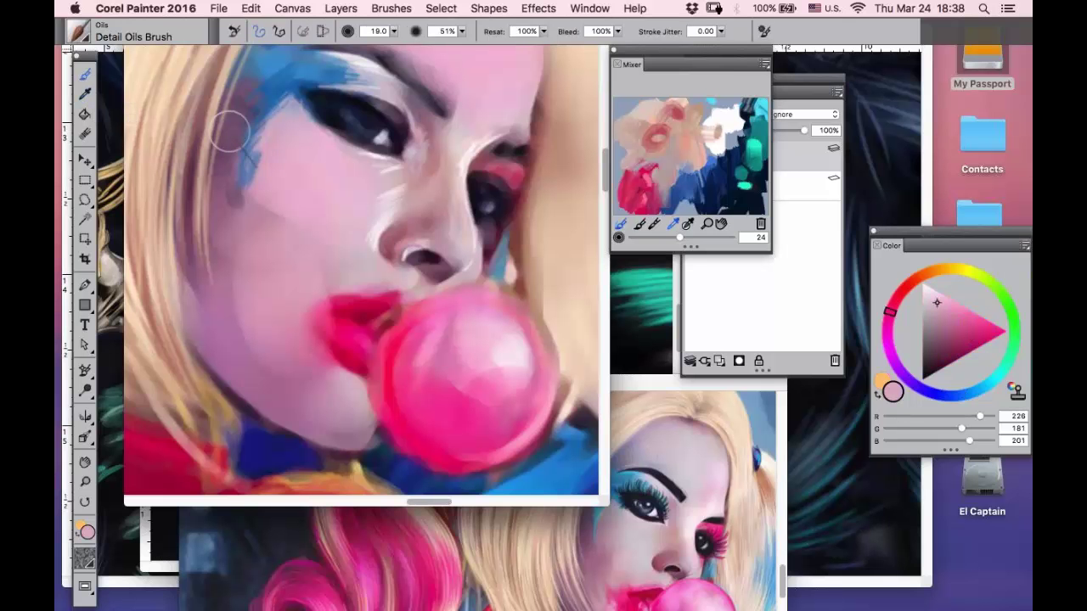
key(bracketleft)
key(bracketleft)
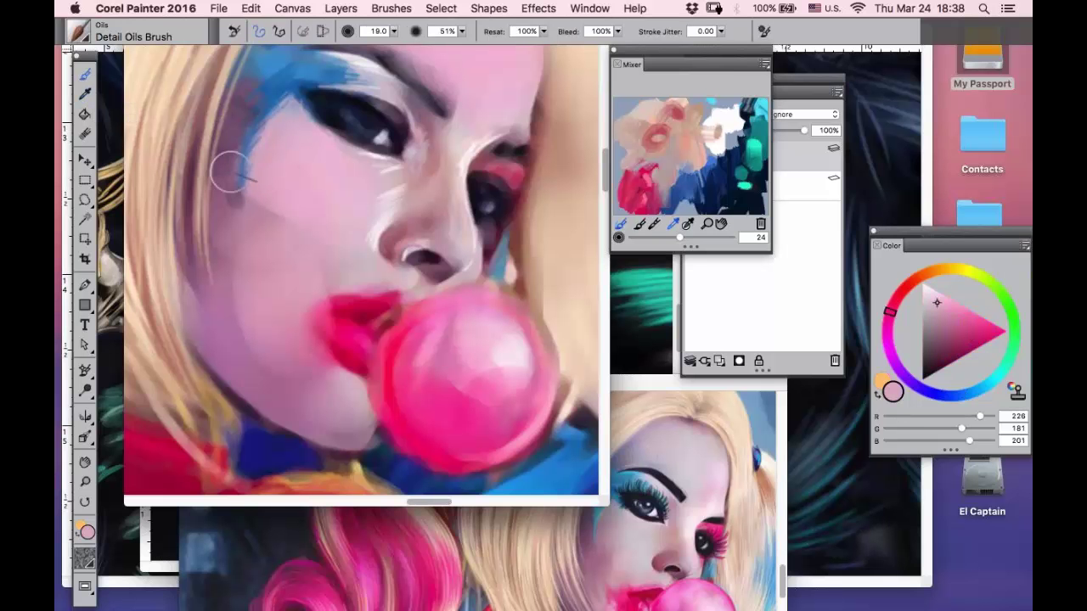
key(bracketleft)
key(bracketleft)
key(bracketleft)
key(bracketleft)
key(bracketleft)
key(bracketleft)
key(bracketleft)
key(bracketleft)
key(bracketleft)
key(bracketleft)
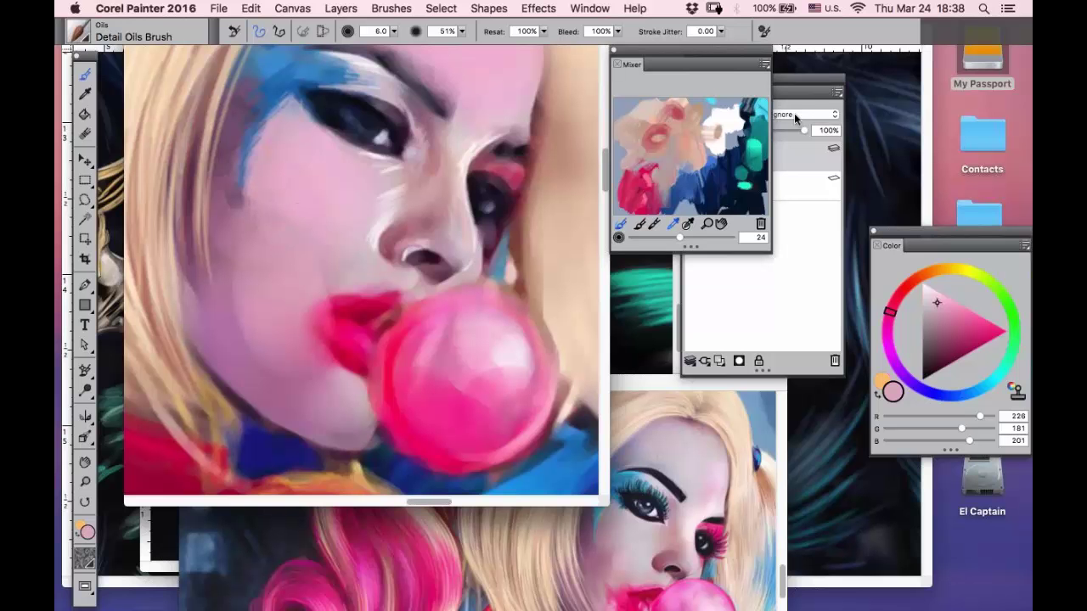
click(934, 289)
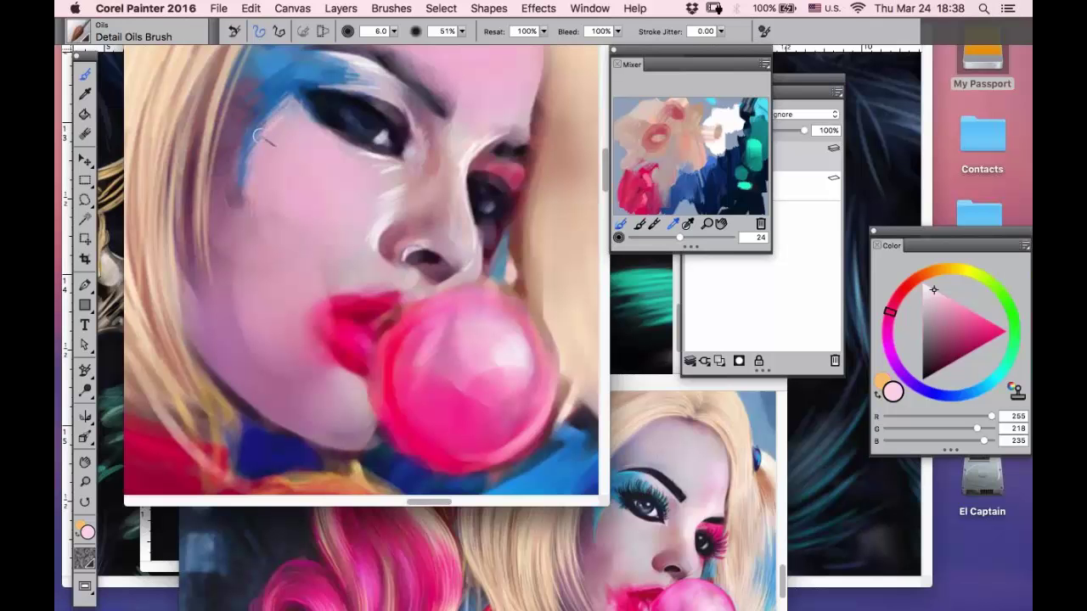
drag(257, 168, 254, 237)
mouse_move(264, 194)
mouse_down()
mouse_move(261, 235)
mouse_move(276, 234)
mouse_move(271, 244)
mouse_up()
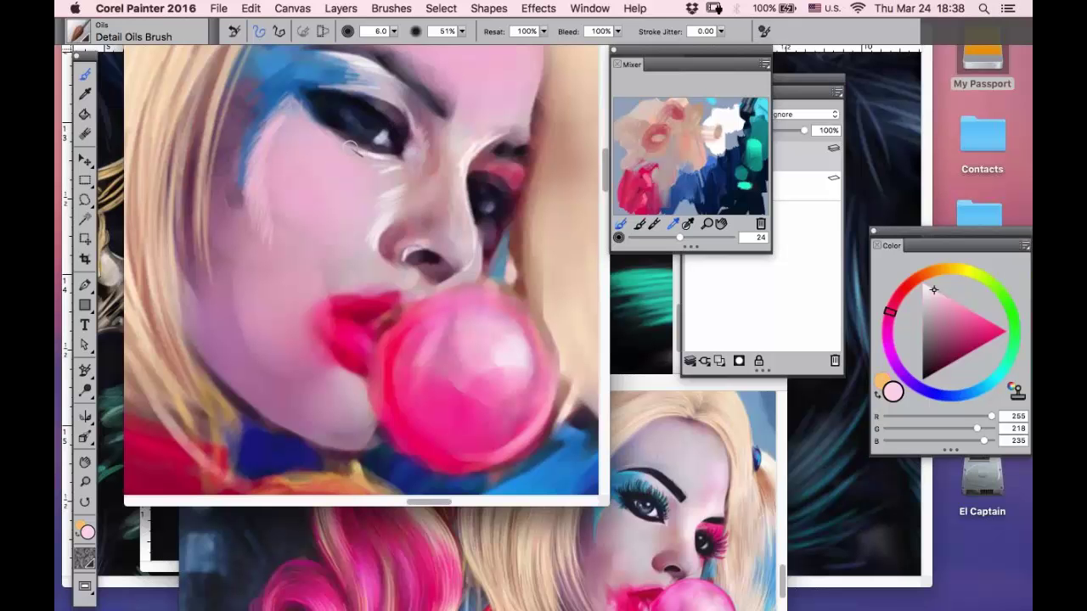
- Sample a dark tone from the near eyebrow, darken it to RGB 52, 52, 52 and sharpen the eyebrow's shape
click(85, 462)
drag(340, 173, 321, 341)
key(d)
click(419, 223)
click(84, 77)
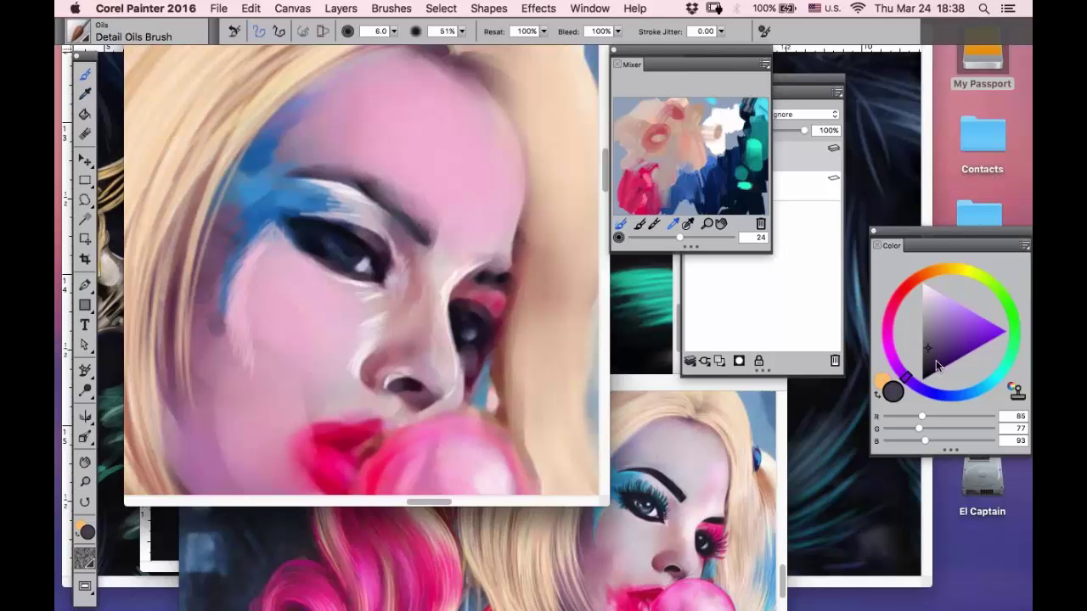
drag(936, 360, 920, 361)
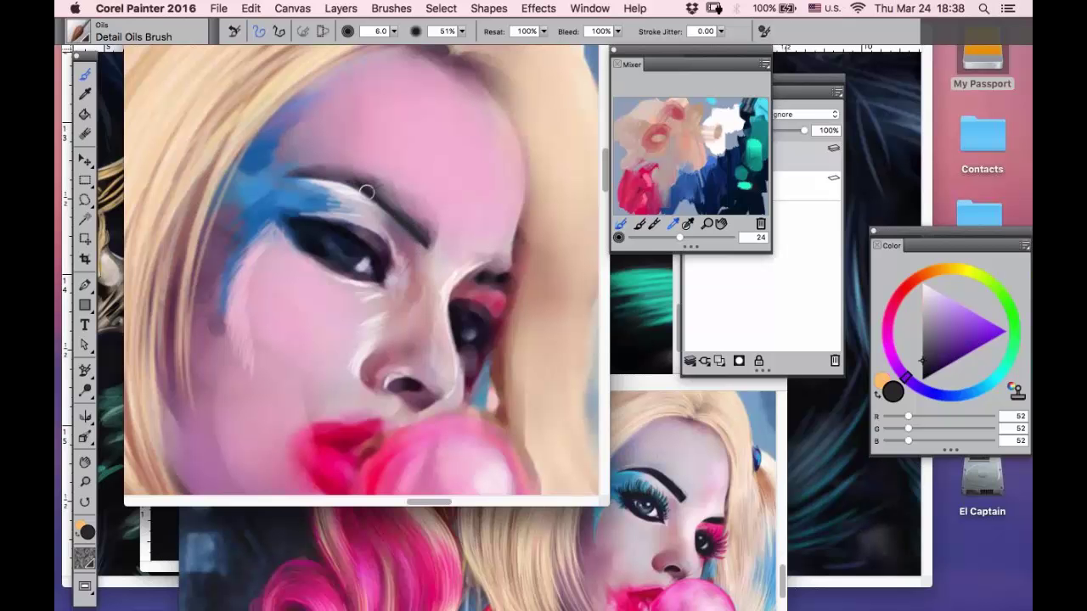
drag(457, 252, 442, 259)
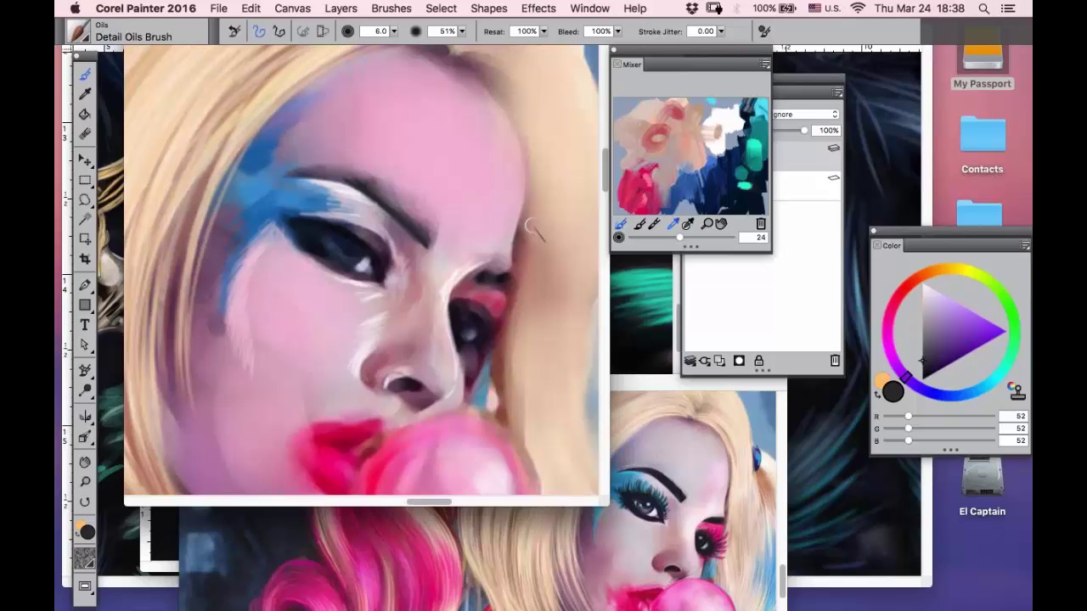
- Sample a pale lavender (RGB 198, 194, 210) from beneath the near eyebrow and soften the highlight on the upper eyelid
click(85, 93)
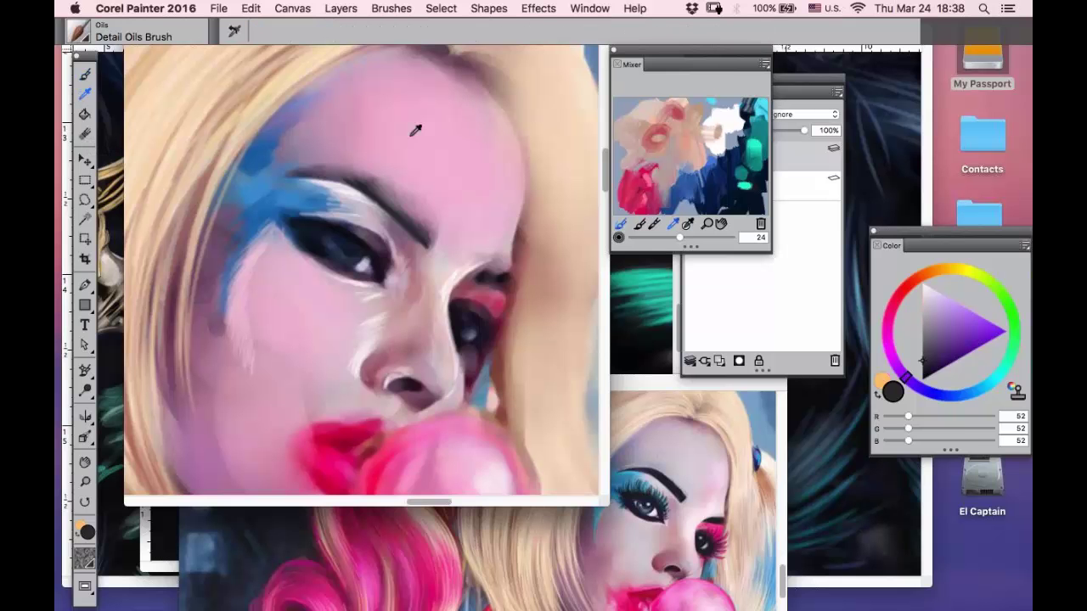
click(361, 193)
click(85, 74)
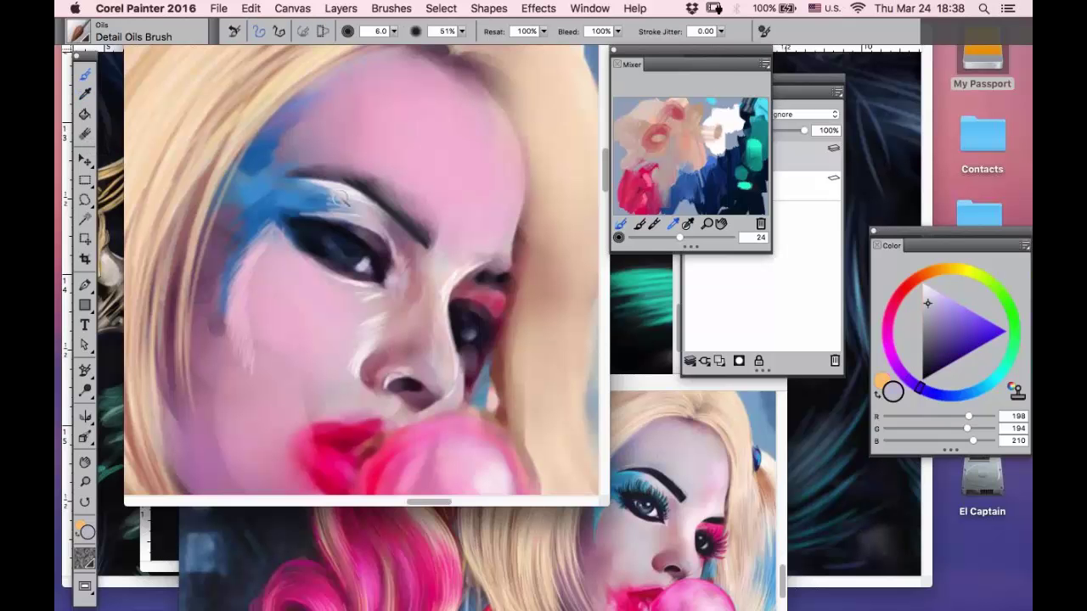
drag(337, 185, 300, 180)
- Sample a lighter lavender (RGB 206, 201, 214) and refine the skin beneath the near eyebrow towards its inner end
click(84, 95)
click(355, 192)
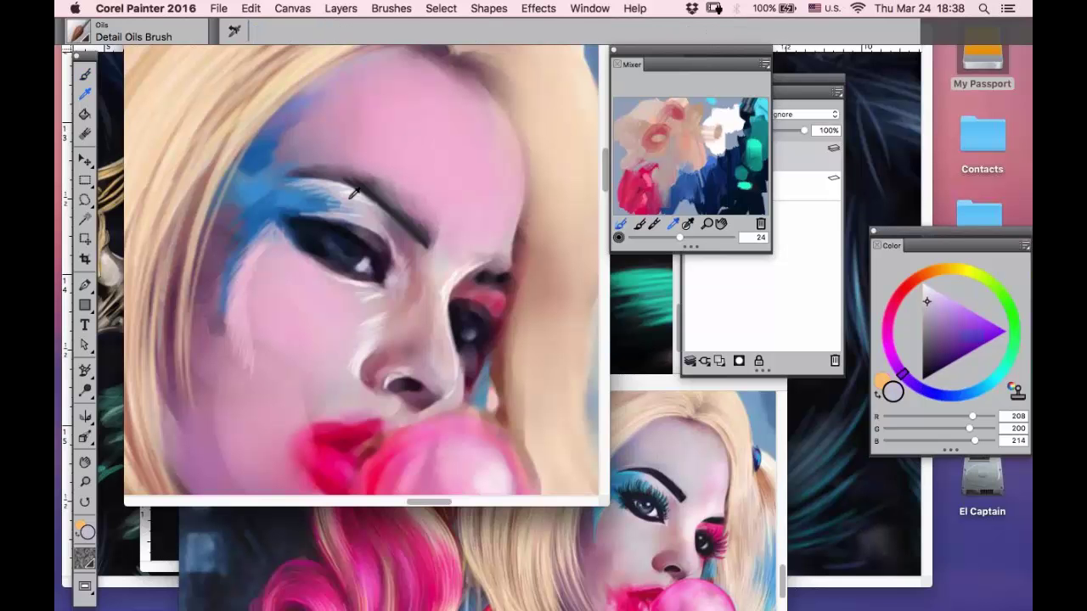
click(85, 75)
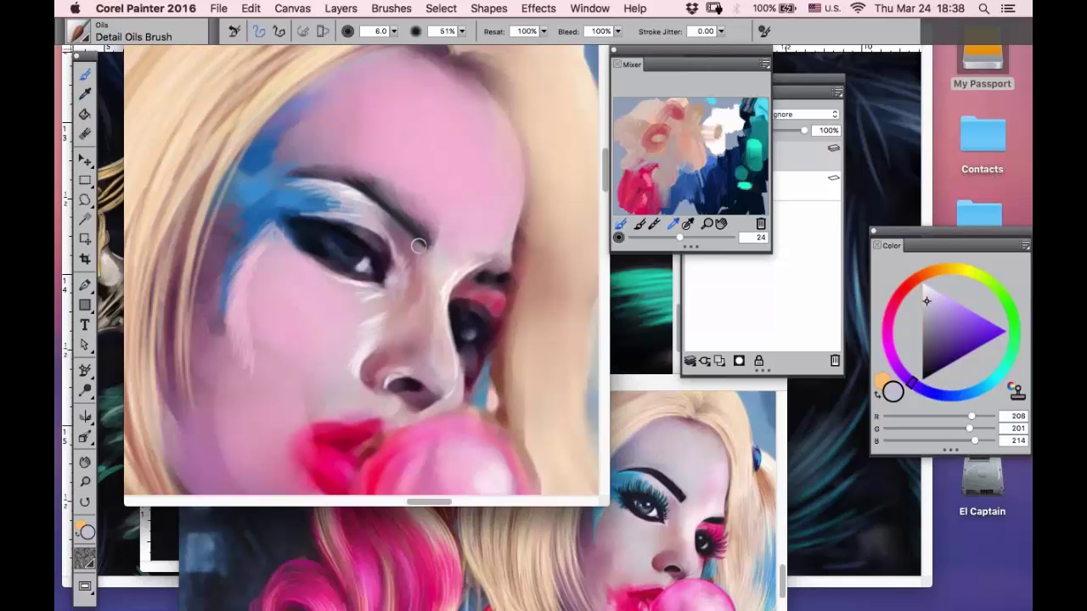
mouse_move(420, 243)
mouse_down()
mouse_move(432, 246)
mouse_move(433, 271)
mouse_up()
- Sample the eyebrow's dark color, darken it to RGB 26, 26, 26 and redefine the near eyebrow along its full length
key(alt)
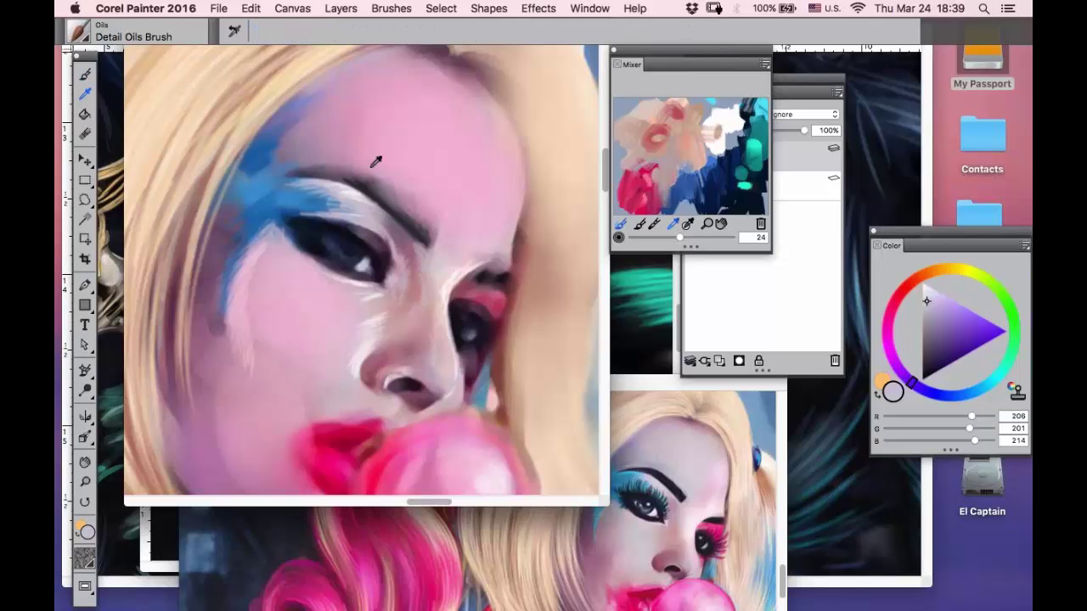
click(372, 170)
click(373, 184)
click(85, 74)
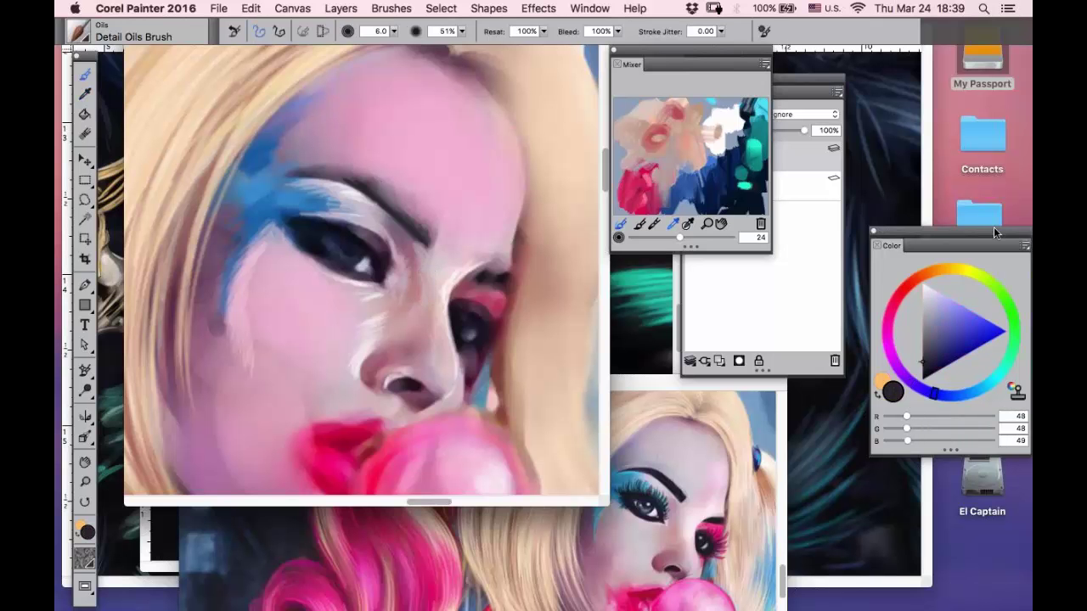
click(923, 371)
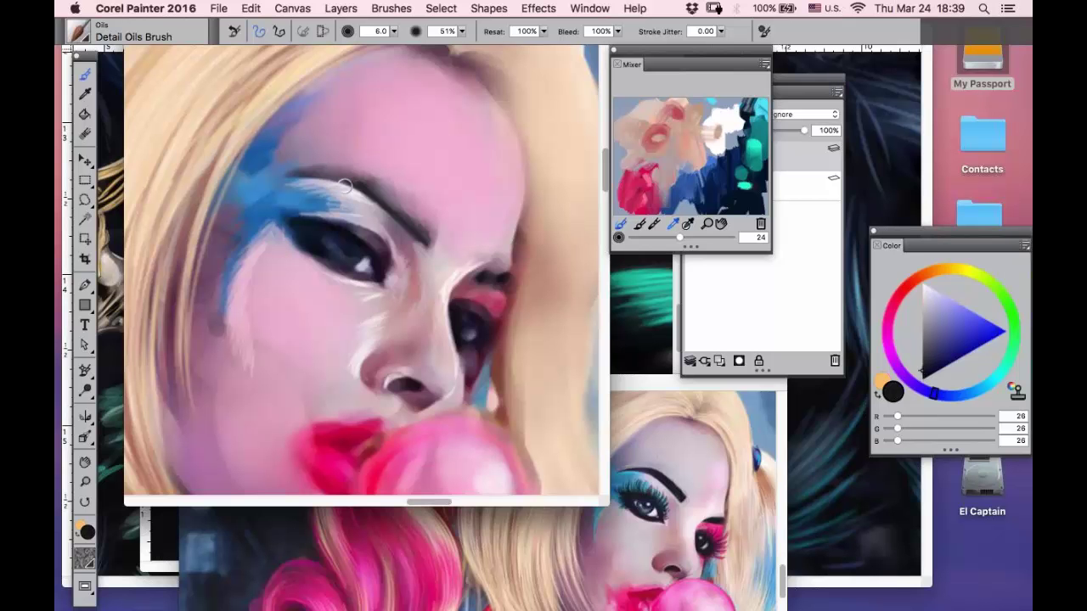
mouse_move(356, 172)
mouse_down()
mouse_move(326, 175)
mouse_move(377, 190)
mouse_move(356, 181)
mouse_move(437, 244)
mouse_move(393, 207)
mouse_move(420, 242)
mouse_move(378, 196)
mouse_move(408, 215)
mouse_move(424, 245)
mouse_move(388, 203)
mouse_move(406, 228)
mouse_up()
mouse_move(300, 169)
mouse_down()
mouse_move(340, 174)
mouse_move(289, 178)
mouse_move(329, 170)
mouse_move(358, 184)
mouse_move(285, 175)
mouse_up()
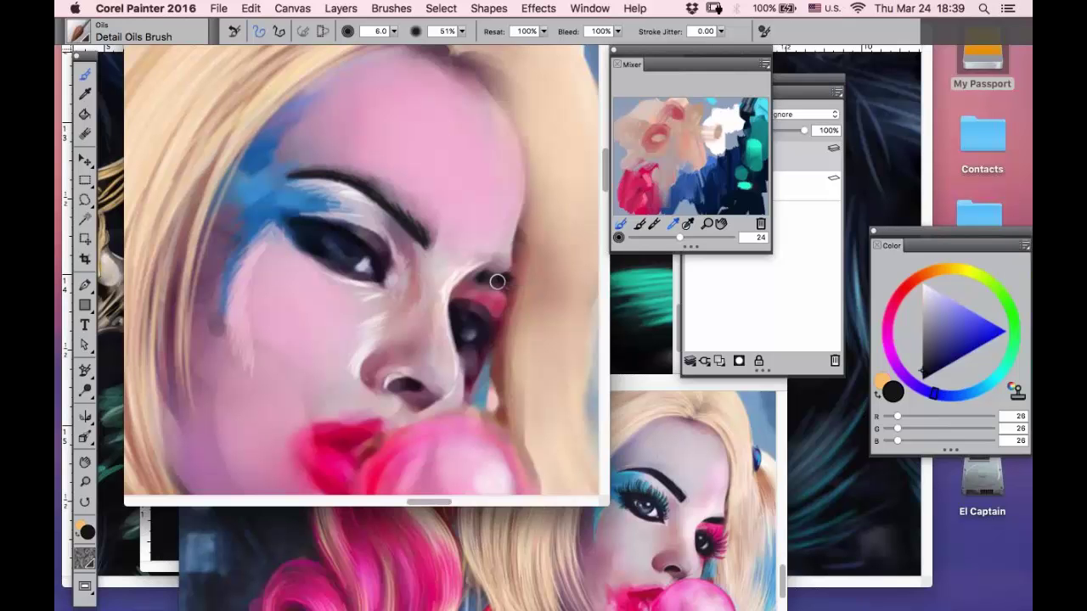
- Reduce the brush size to 5 and paint fine dark hairs along both eyebrows
key([)
drag(605, 151, 605, 158)
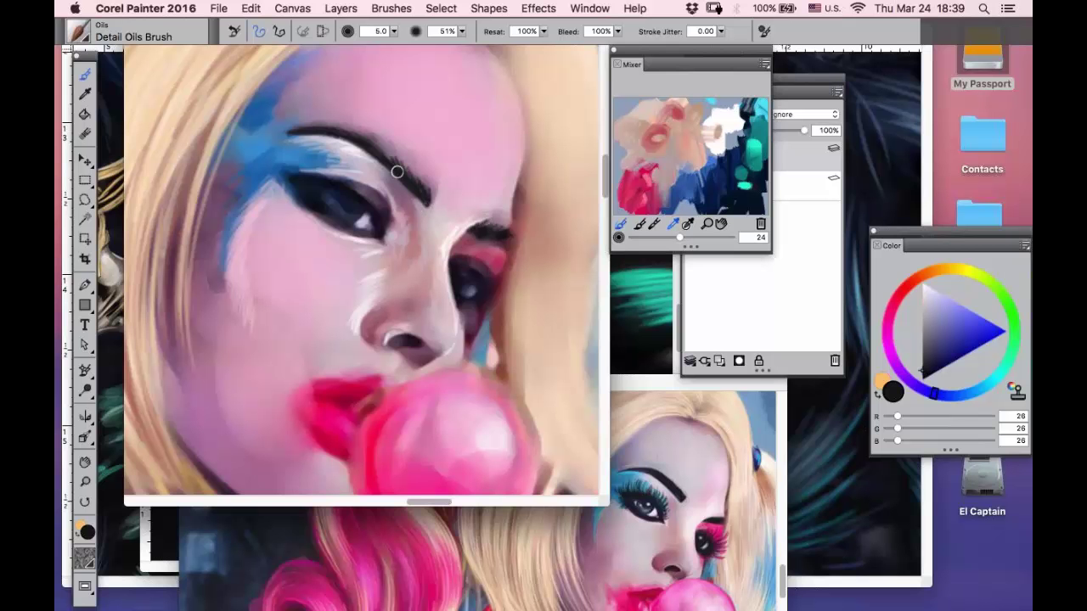
click(85, 481)
click(397, 235)
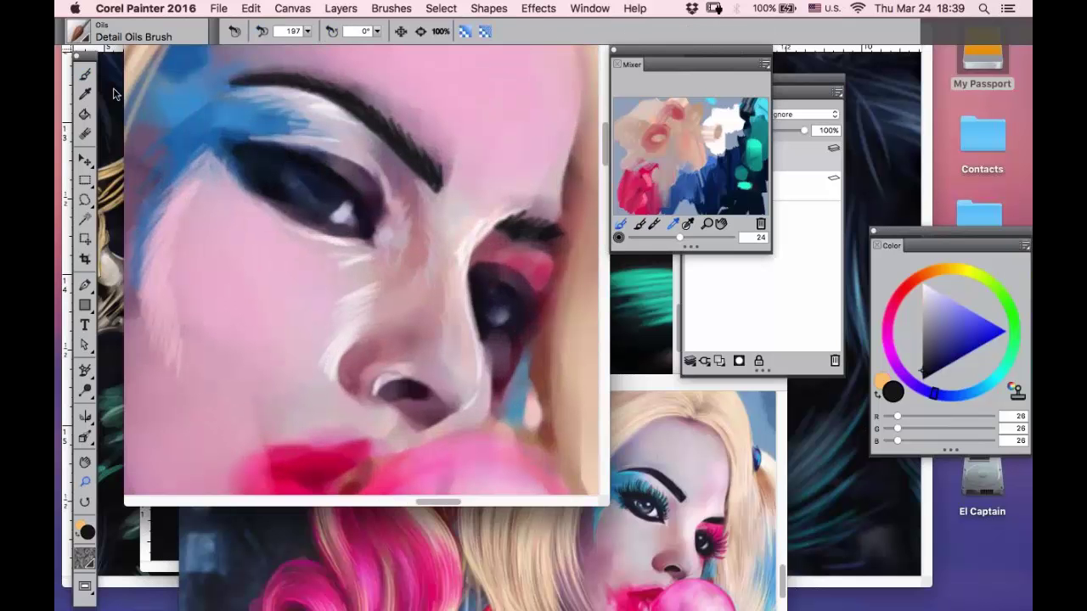
- Try to thicken the near eyebrow along its upper edge with the brush enlarged to size 12
click(85, 78)
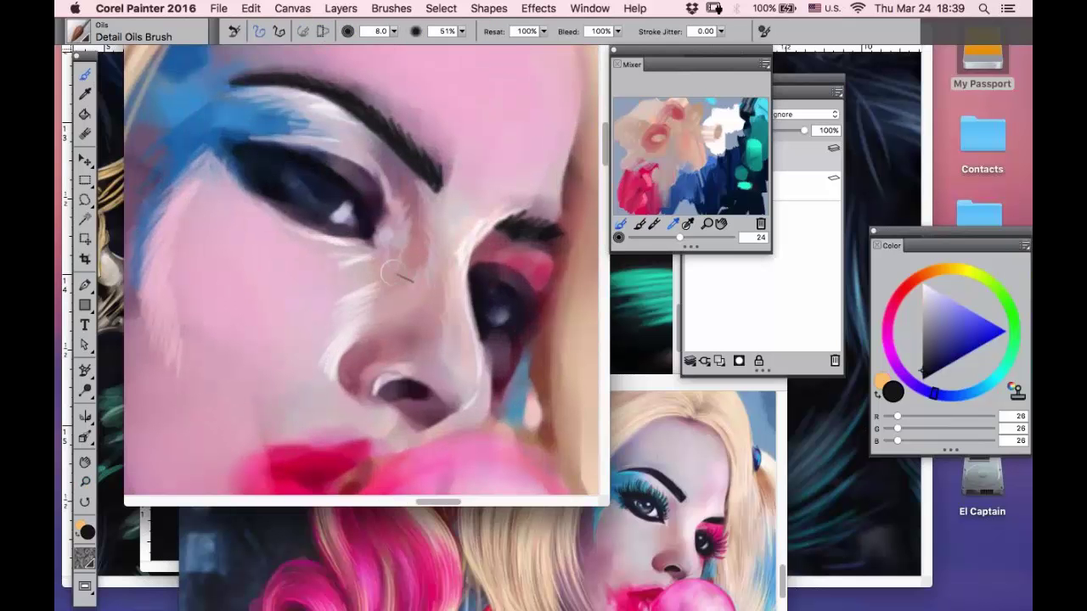
key(])
key(])
key(])
key(])
key(Tab)
key(Tab)
mouse_move(426, 157)
mouse_down()
mouse_move(351, 103)
mouse_move(224, 88)
mouse_move(307, 76)
mouse_move(425, 139)
mouse_up()
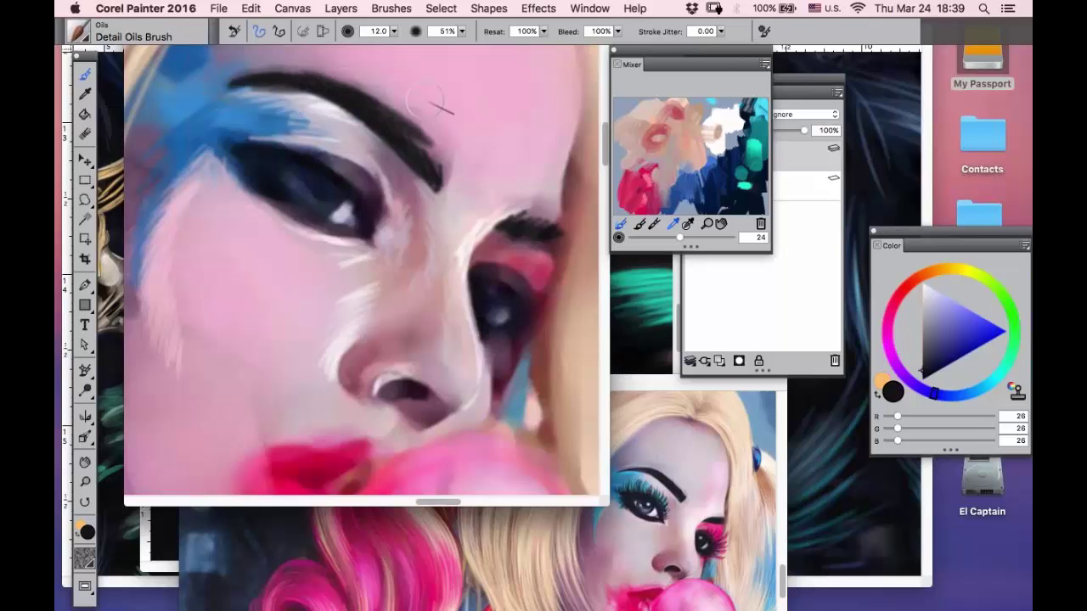
key(super+z)
key(super+z)
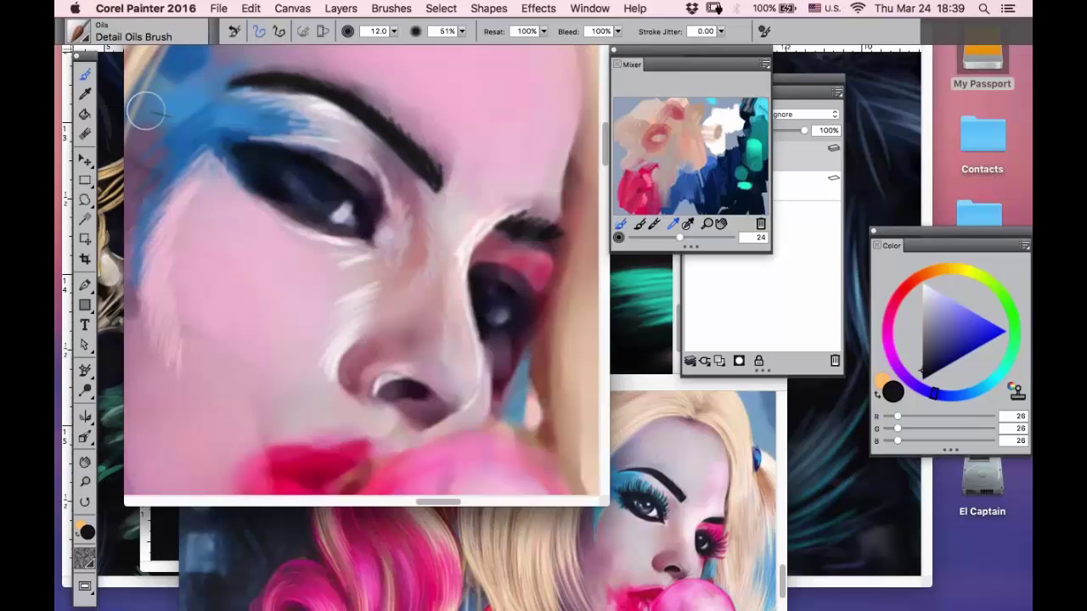
- Sample a pale lavender (RGB 200, 196, 211), reduce the brush to size 6 and clean up the skin beneath the near eyebrow's outer half
alt+click(287, 103)
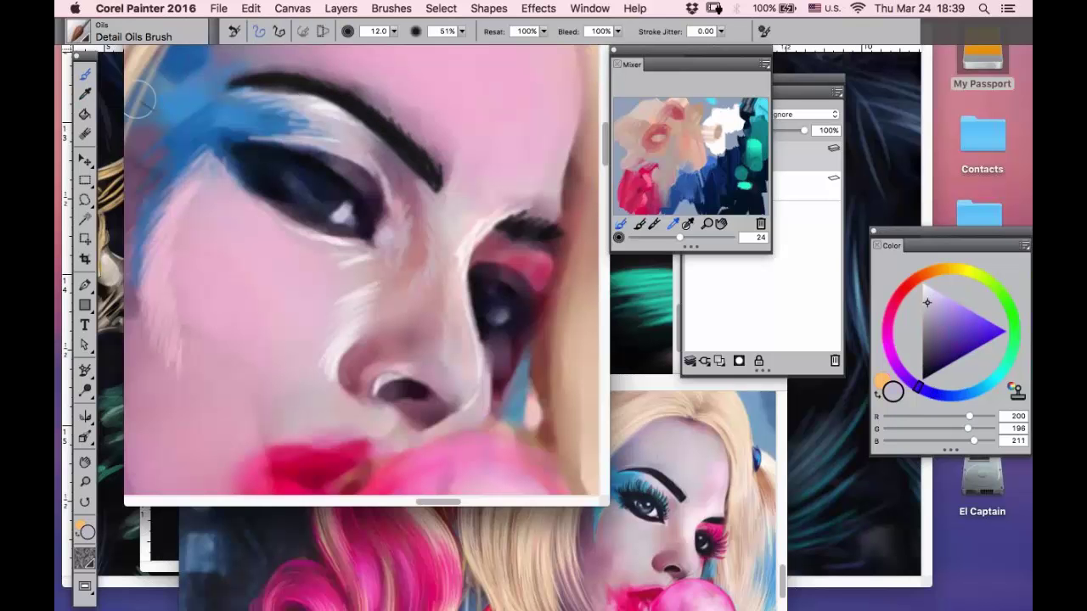
key([)
mouse_move(316, 99)
mouse_down()
mouse_move(262, 95)
mouse_move(279, 90)
mouse_up()
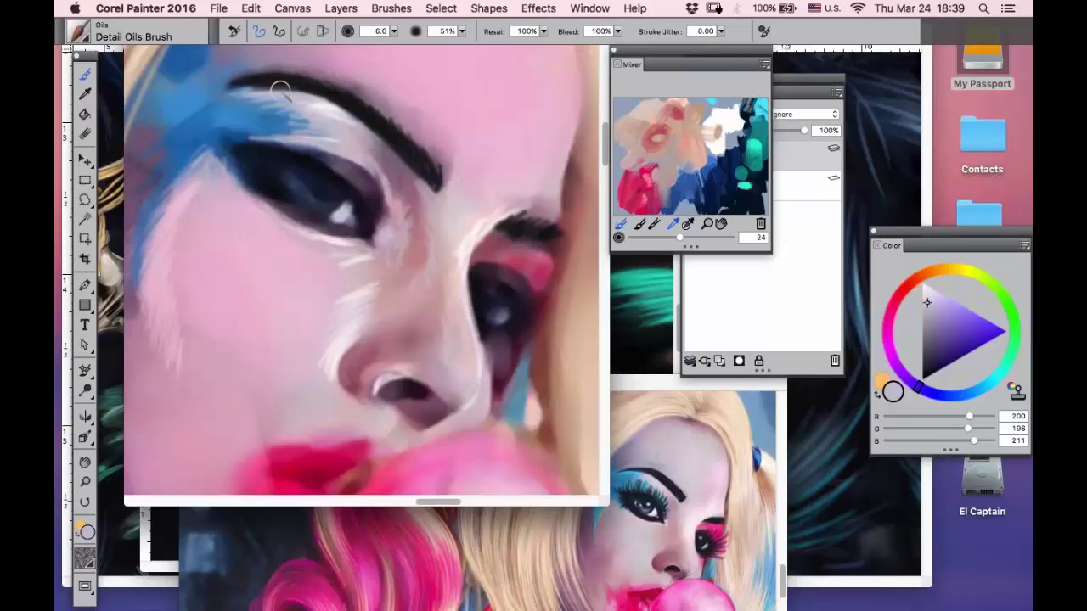
- Darken the near eye's lower liner with sampled RGB 34, 23, 45 and clean up the skin beneath it with sampled pink RGB 232, 194, 215
key(space)
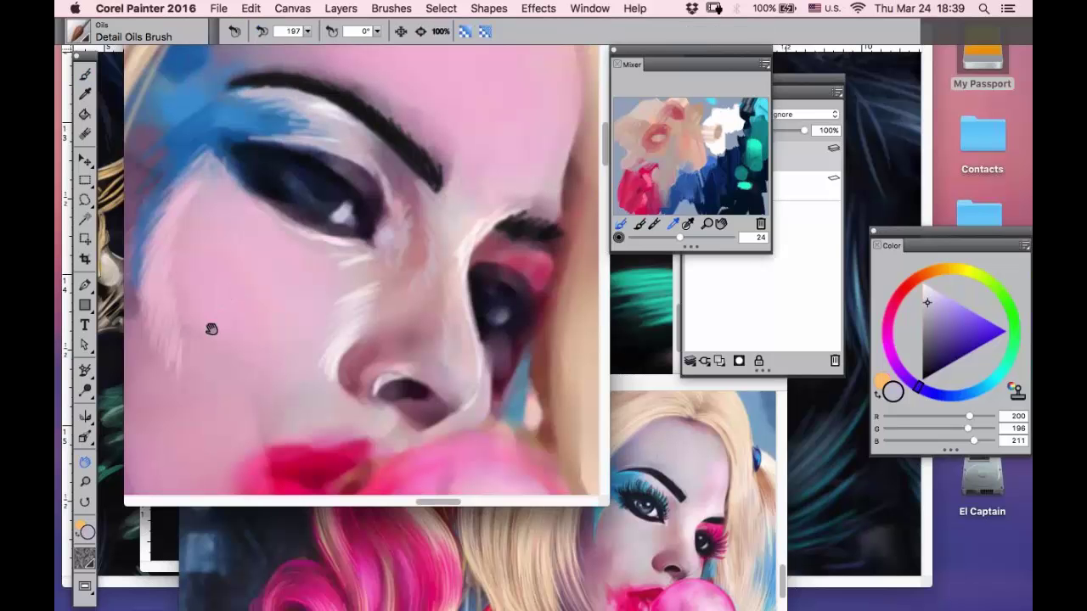
drag(211, 330, 272, 276)
key(super+space)
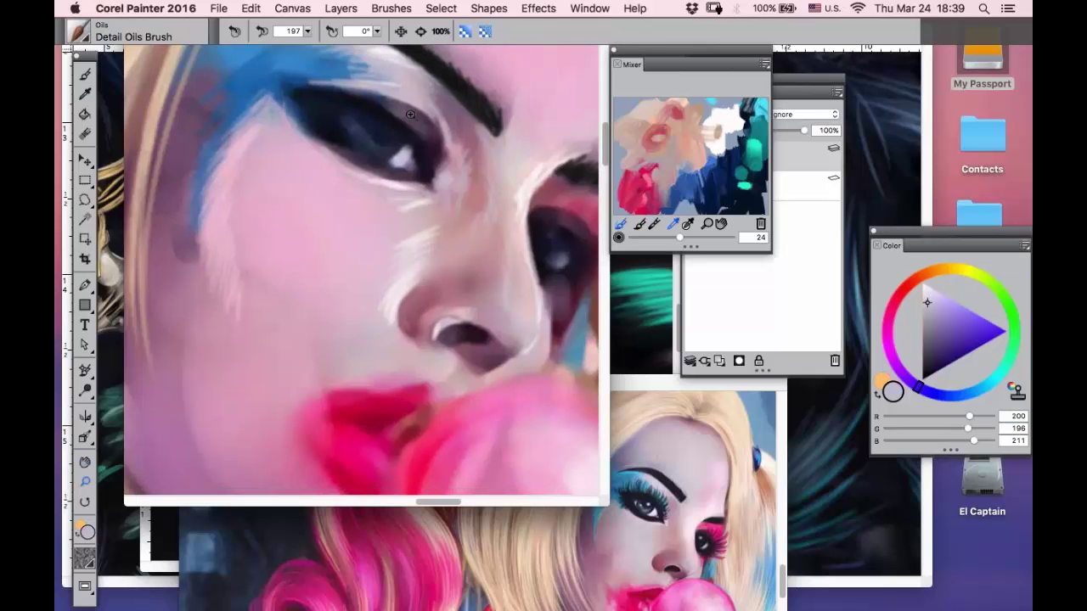
alt+click(410, 114)
alt+click(410, 115)
alt+click(411, 115)
drag(543, 70, 300, 301)
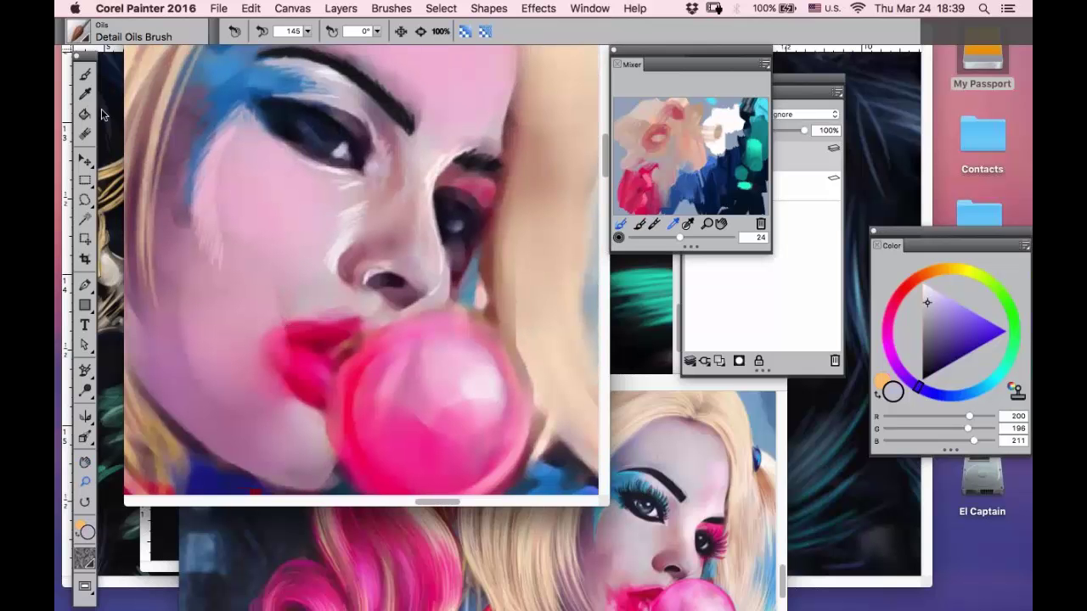
click(85, 94)
click(359, 152)
click(84, 76)
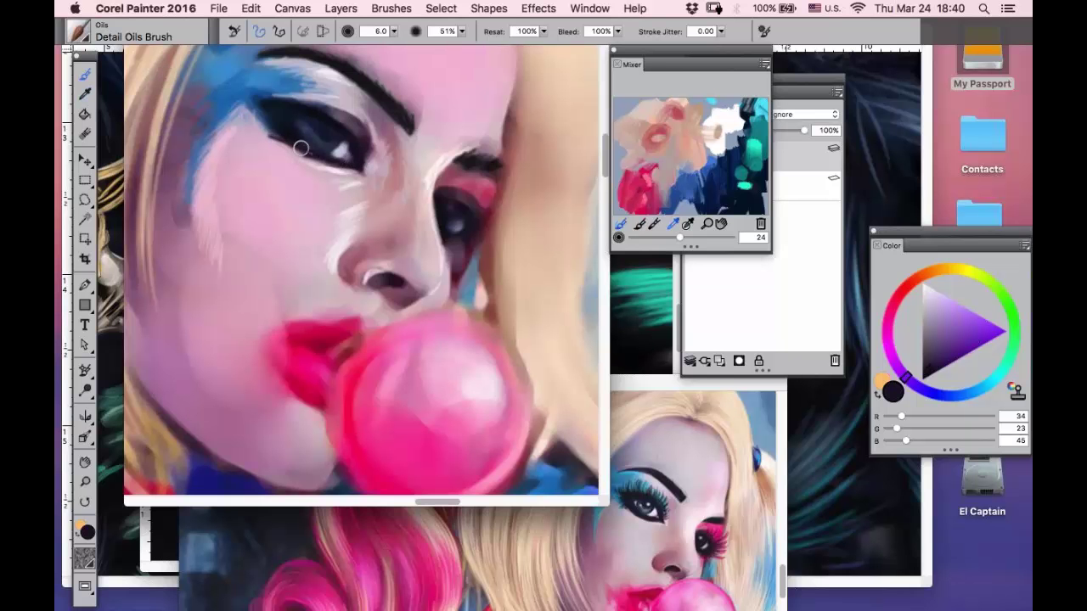
alt+click(272, 141)
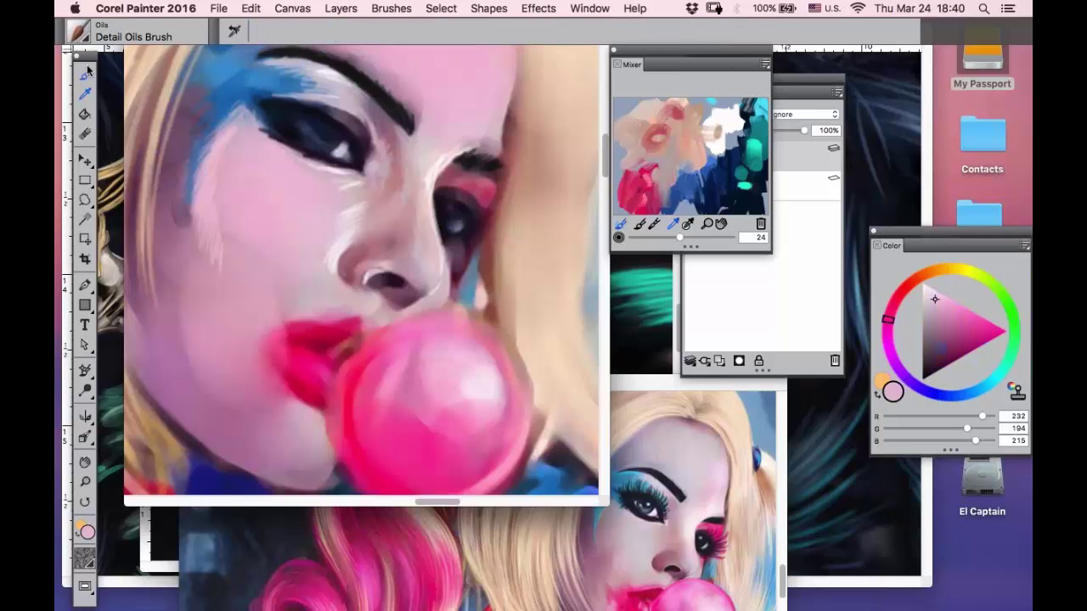
click(86, 74)
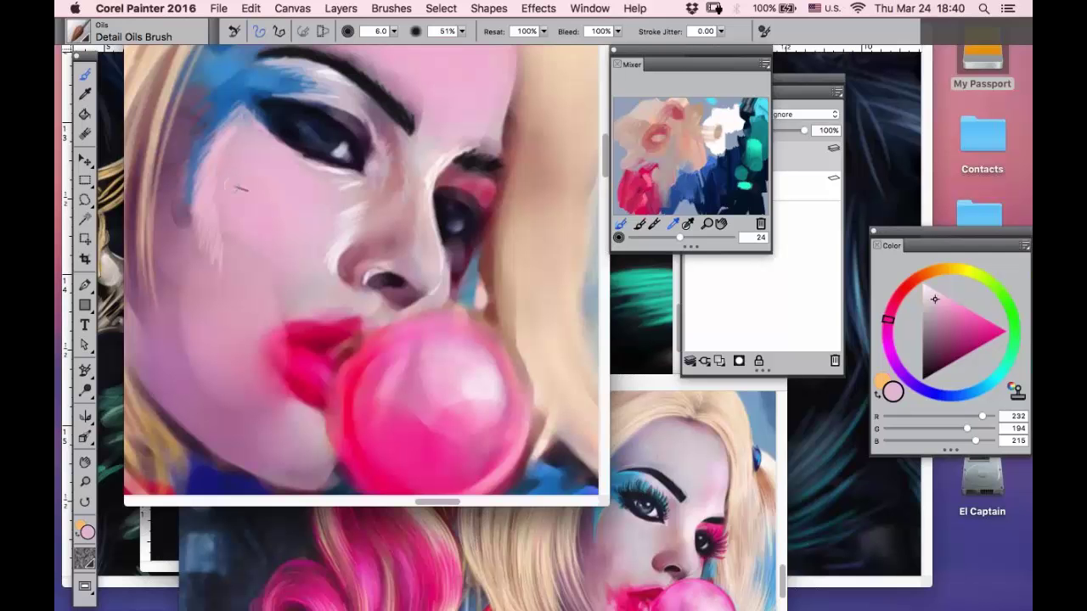
- Sample a dusty pink (RGB 210, 158, 181) from the cheek and blend it along the cheek's outer edge beside the hair
click(85, 462)
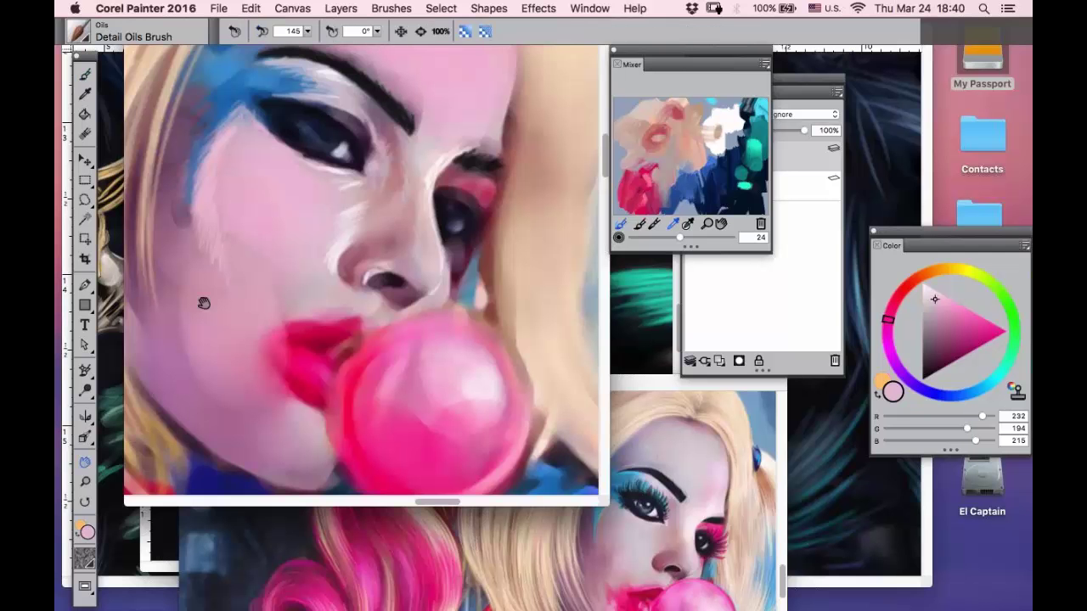
drag(209, 298, 293, 246)
key(d)
click(257, 250)
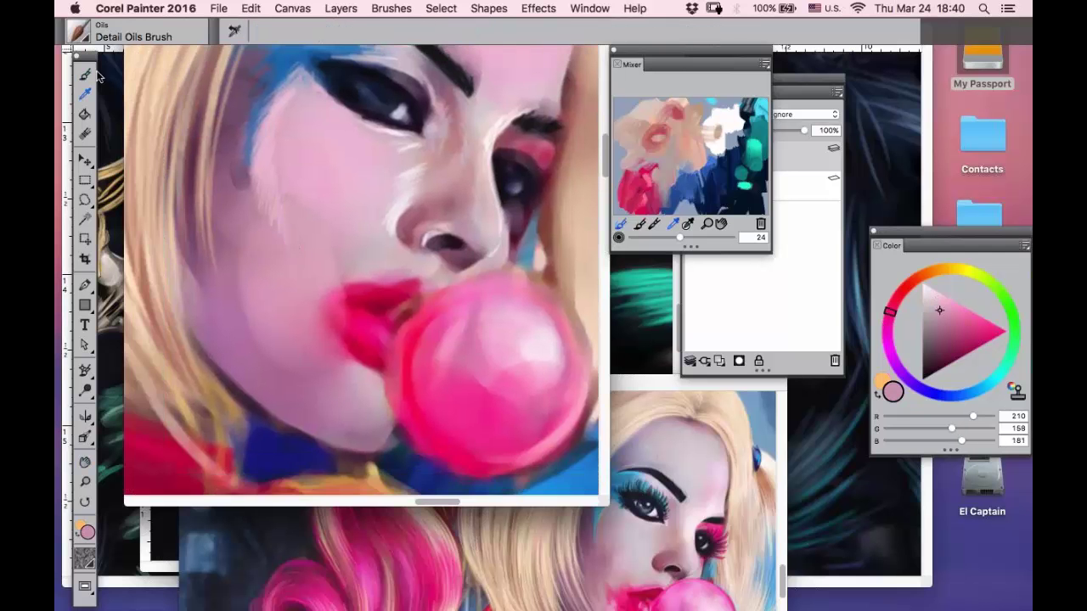
click(86, 75)
drag(238, 123, 236, 219)
drag(237, 163, 246, 232)
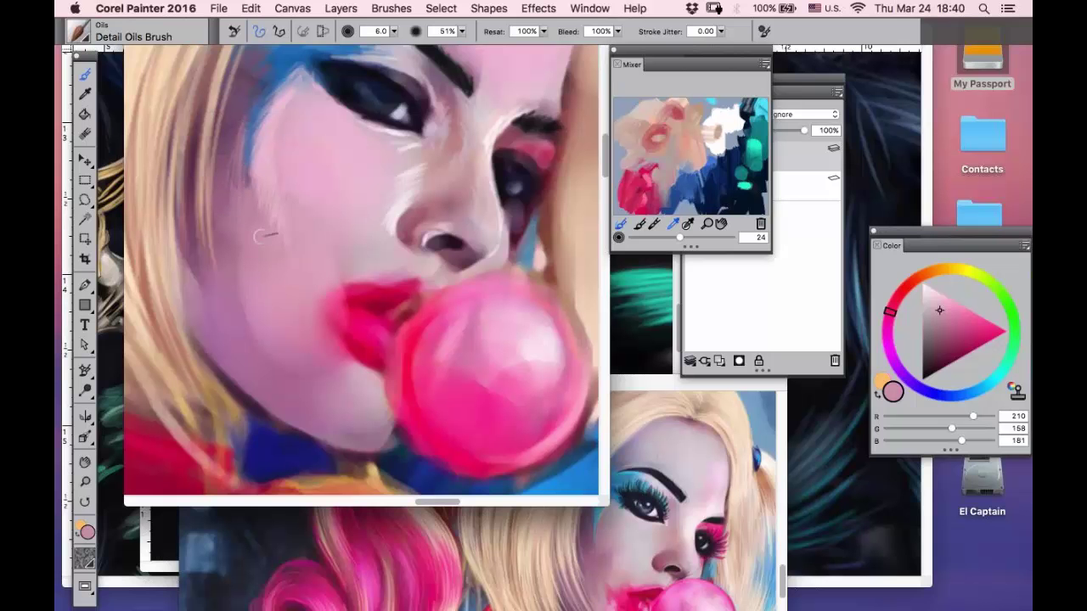
- Sample a dark mauve (RGB 130, 99, 127) and paint thin shadow strands of hair down along the outer cheek
alt+click(193, 88)
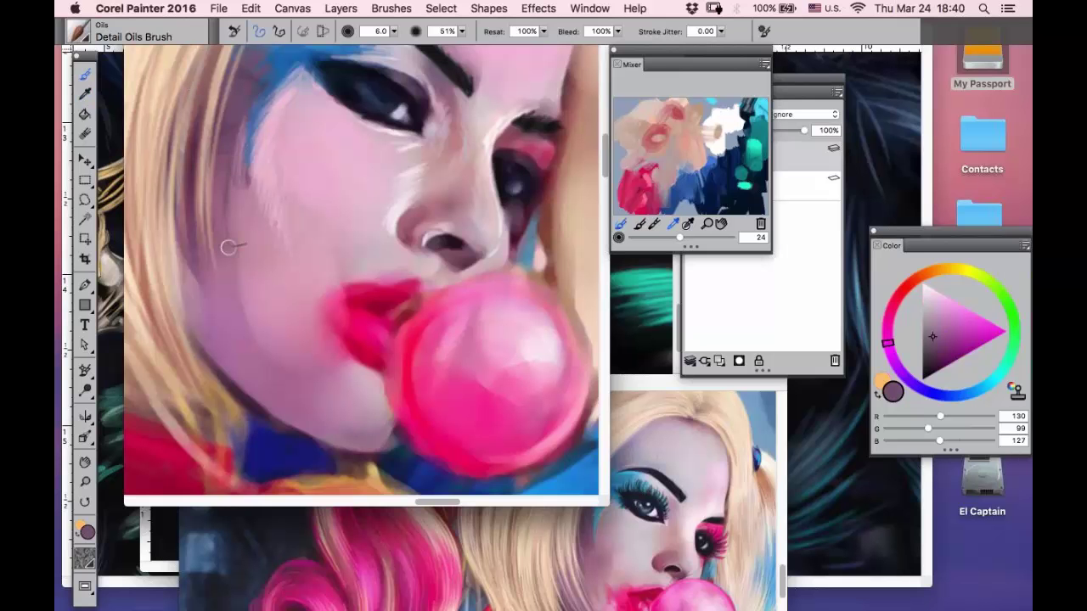
drag(228, 180, 228, 242)
drag(238, 161, 244, 305)
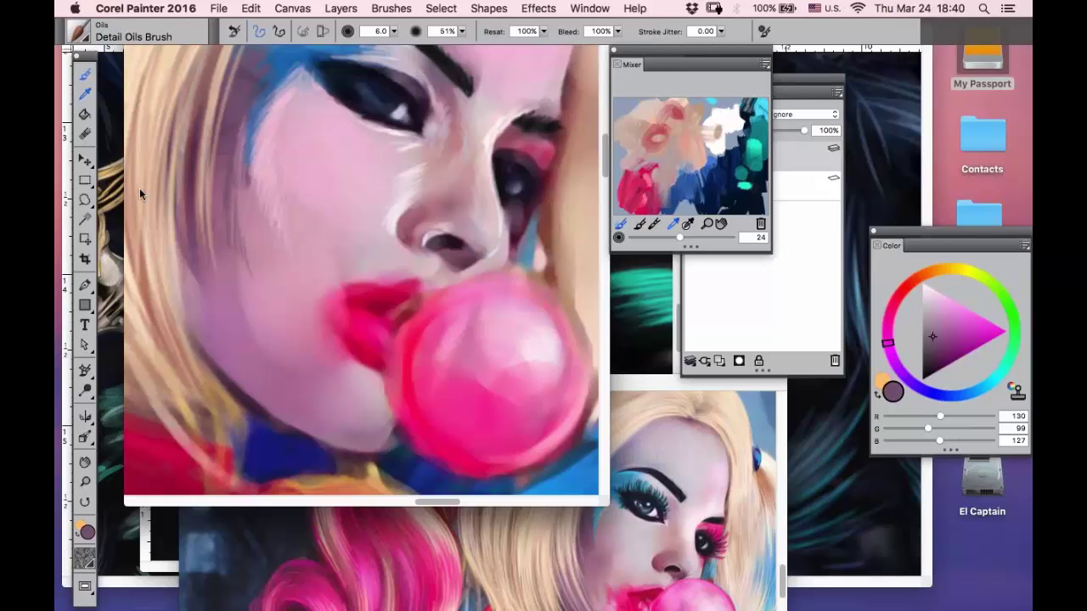
- Blend the jaw shading with sampled purple RGB 182, 126, 169 and refine the skin below the lips with sampled pink RGB 221, 160, 187
alt+click(236, 362)
alt+click(238, 365)
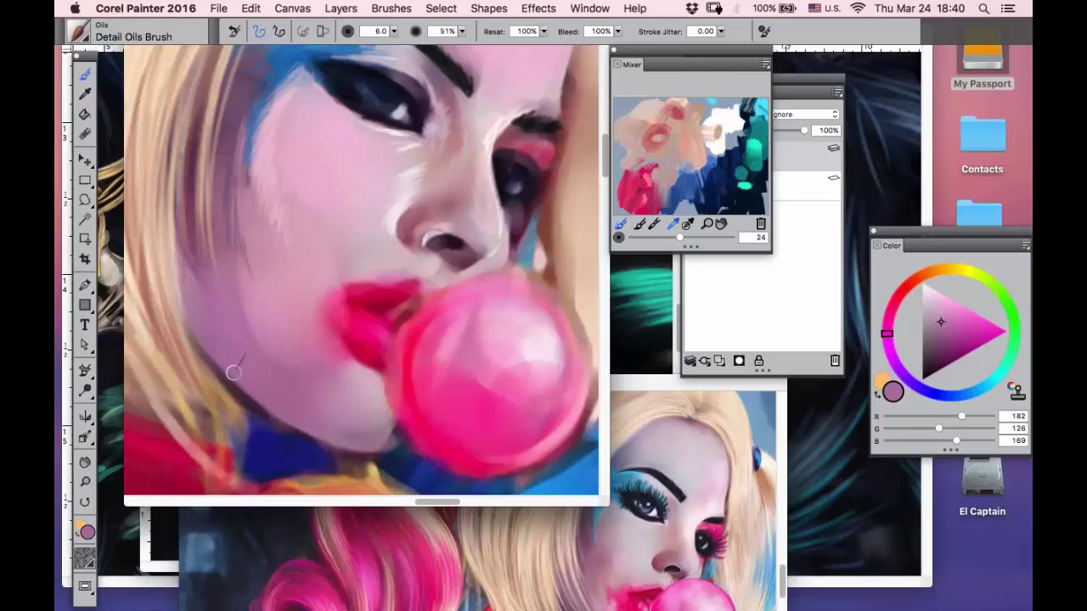
click(84, 96)
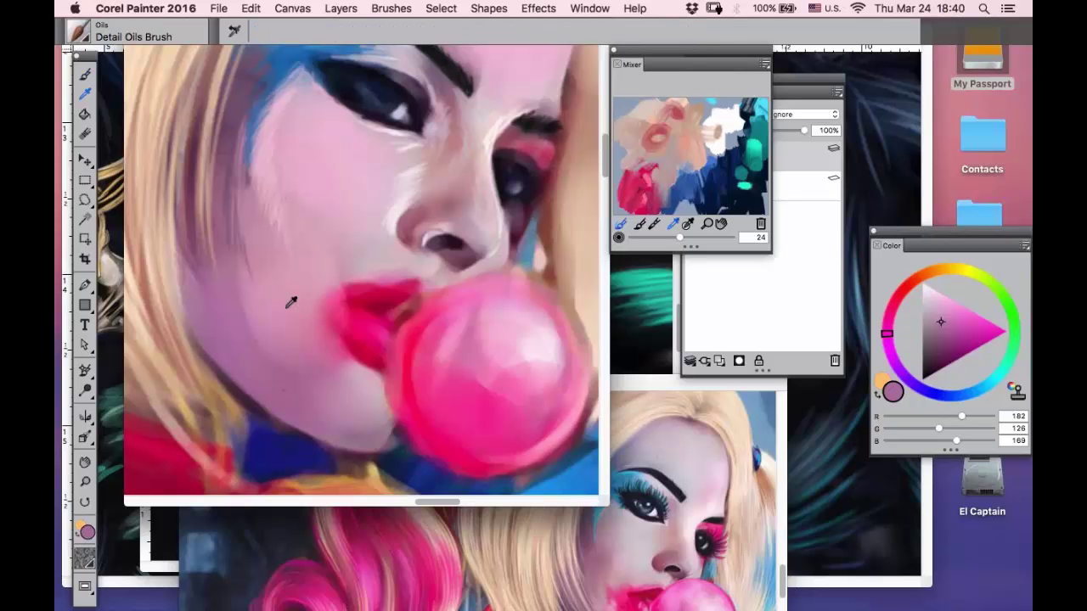
click(288, 310)
click(85, 74)
drag(317, 332, 371, 371)
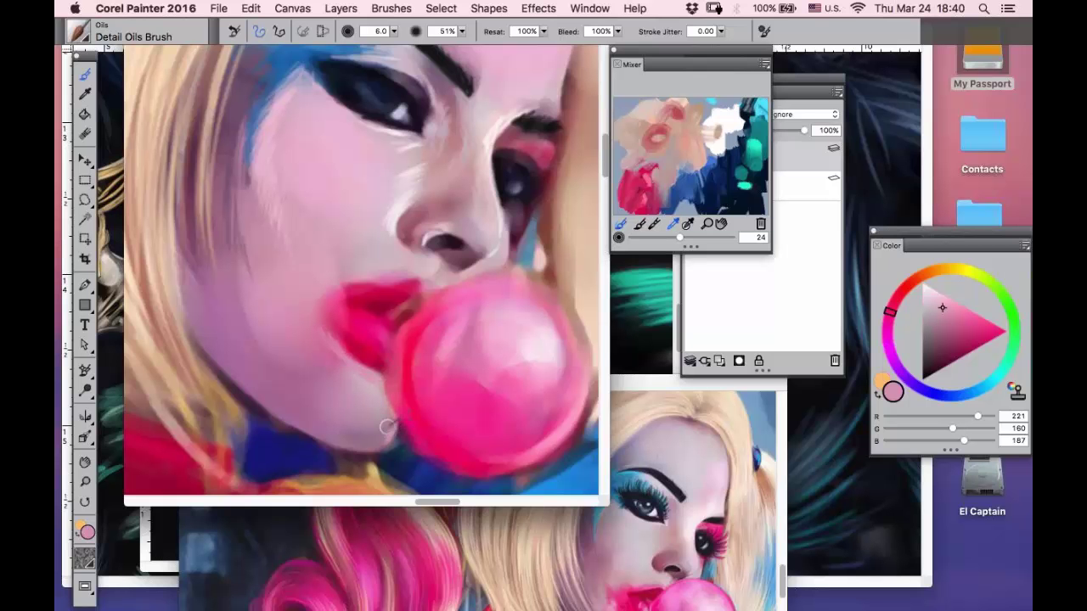
- Sample a near-white pink (RGB 238, 227, 232), enlarge the brush to size 12 and paint highlights beneath the near eye's inner corner
click(85, 95)
click(413, 168)
key(b)
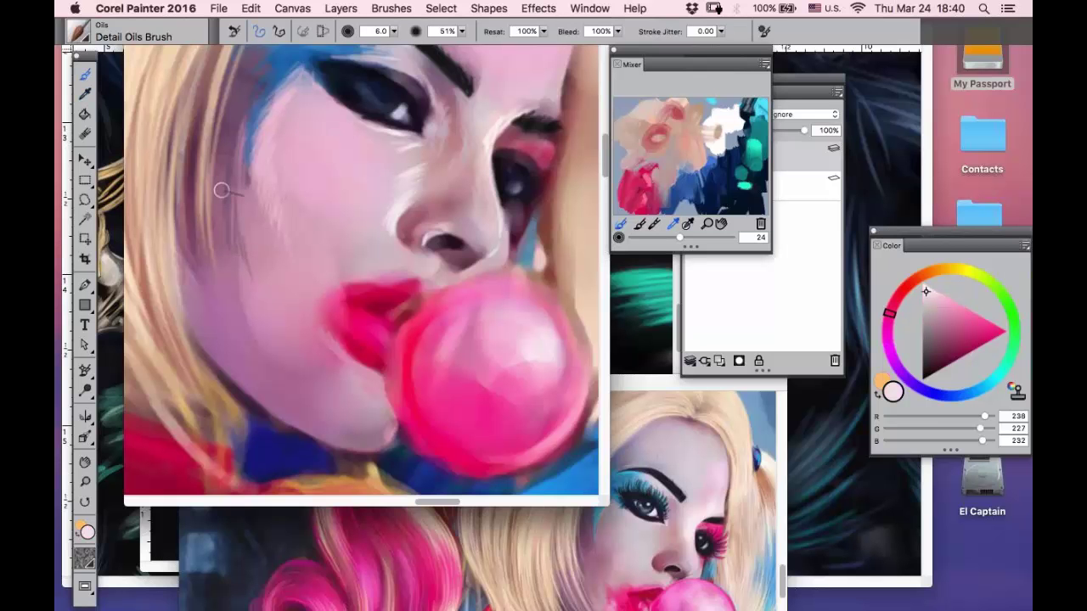
key(])
mouse_move(422, 165)
mouse_down()
mouse_move(411, 132)
mouse_move(409, 149)
mouse_up()
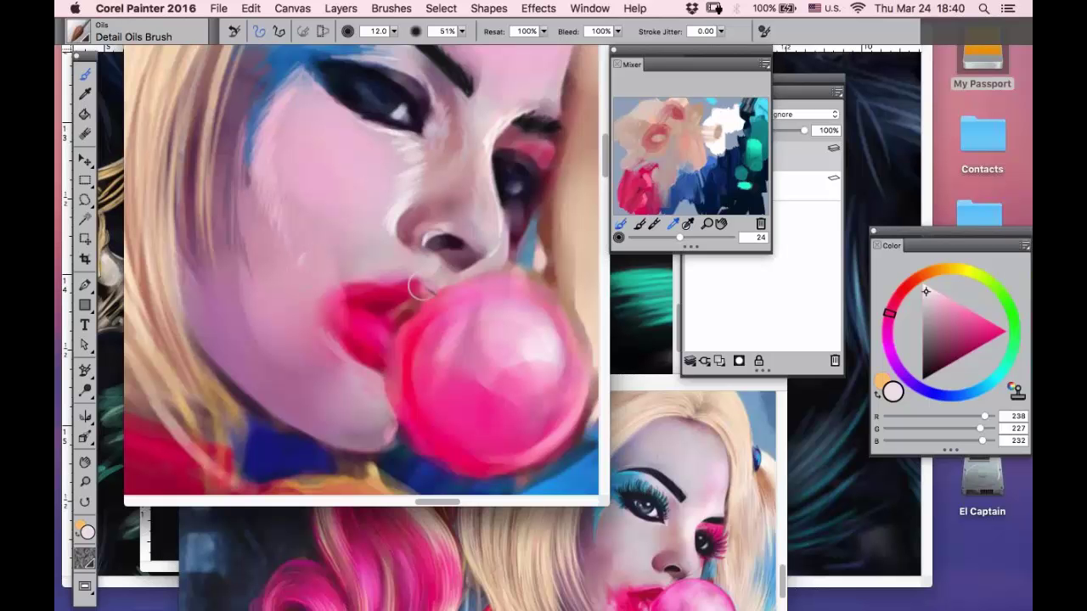
- Paint a fine near-white highlight along the upper lip's edge beside the bubble, redoing the first stroke with the brush at size 8
mouse_move(418, 288)
mouse_down()
mouse_move(392, 277)
mouse_move(425, 281)
mouse_move(438, 297)
mouse_up()
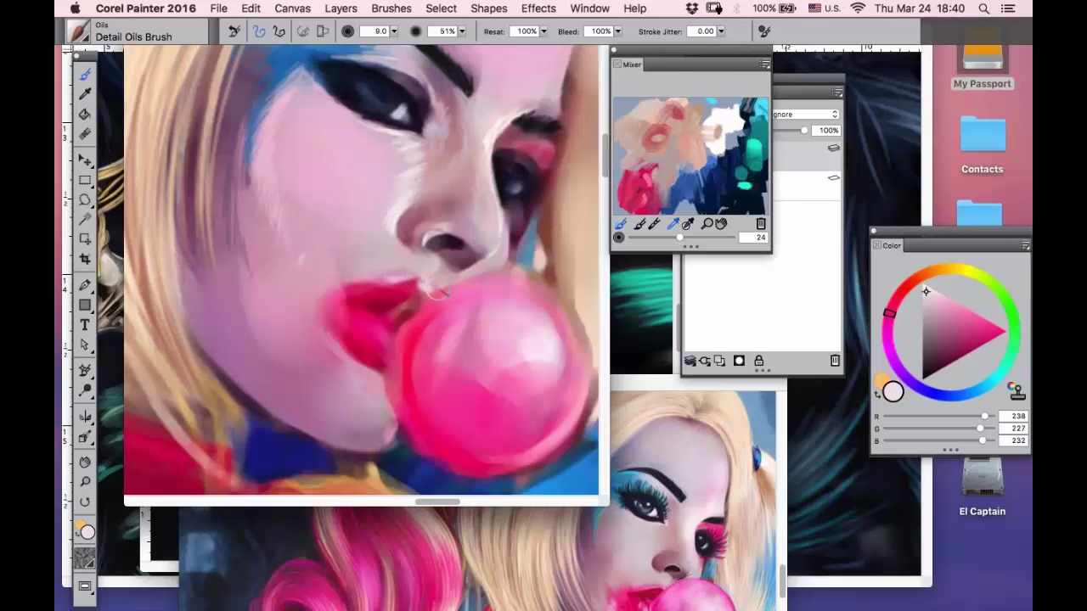
key(super+z)
drag(437, 287, 399, 277)
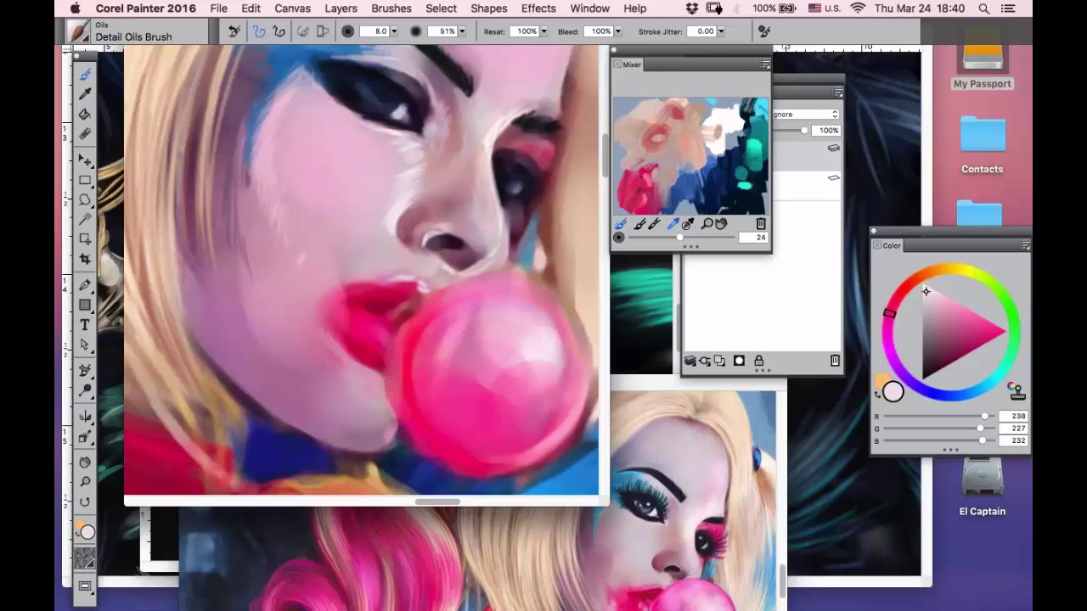
- Sample a soft pink (RGB 219, 168, 196) from the forehead and feather strokes across the temple above the near eyebrow's outer end
drag(604, 161, 604, 134)
click(85, 94)
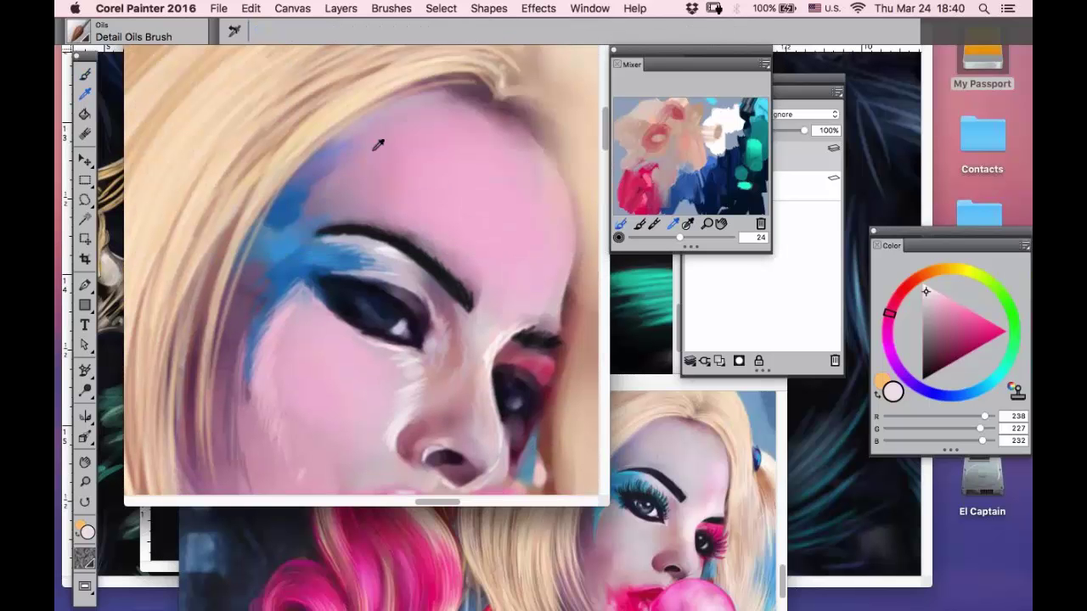
alt+click(378, 144)
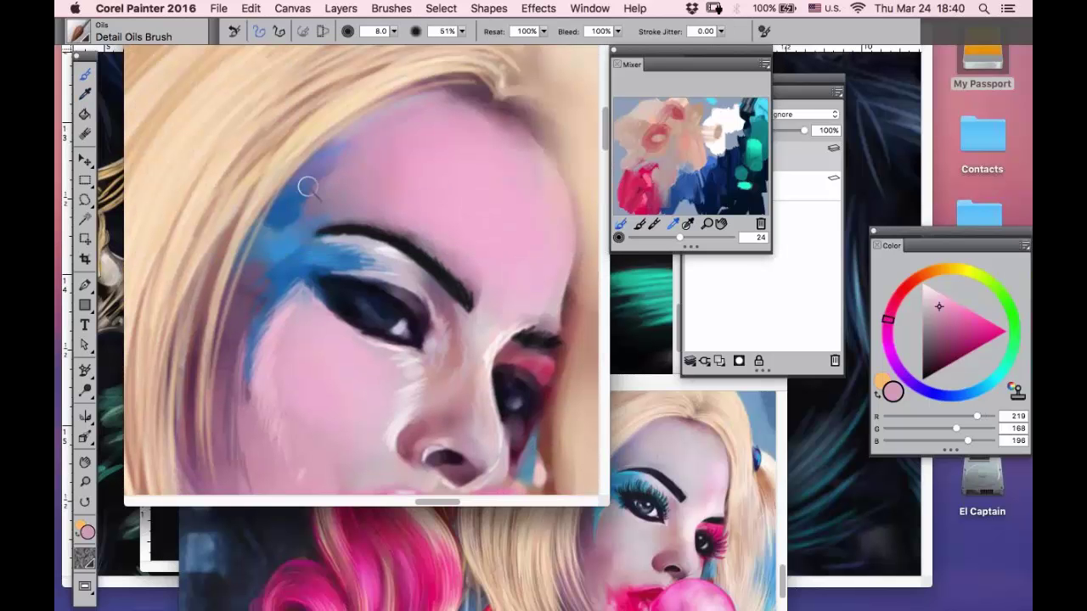
mouse_move(308, 187)
mouse_down()
mouse_move(449, 110)
mouse_move(388, 136)
mouse_move(318, 188)
mouse_move(302, 206)
mouse_move(400, 146)
mouse_move(405, 155)
mouse_move(295, 228)
mouse_move(400, 176)
mouse_up()
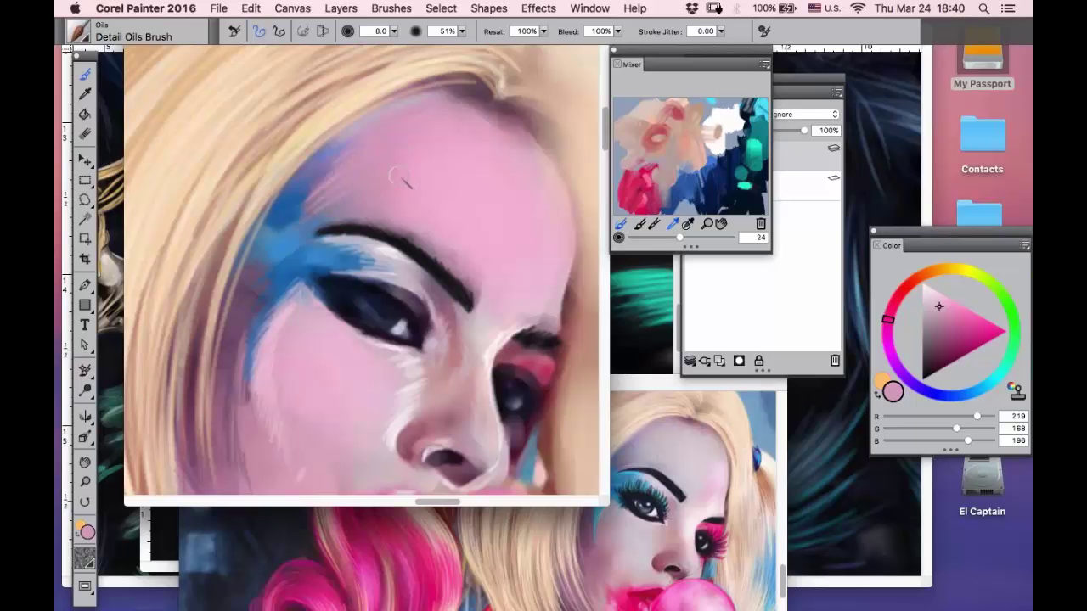
drag(302, 231, 367, 208)
- Sample a muted violet-blue (RGB 132, 130, 180) from the temple and paint strokes along the hairline
click(85, 94)
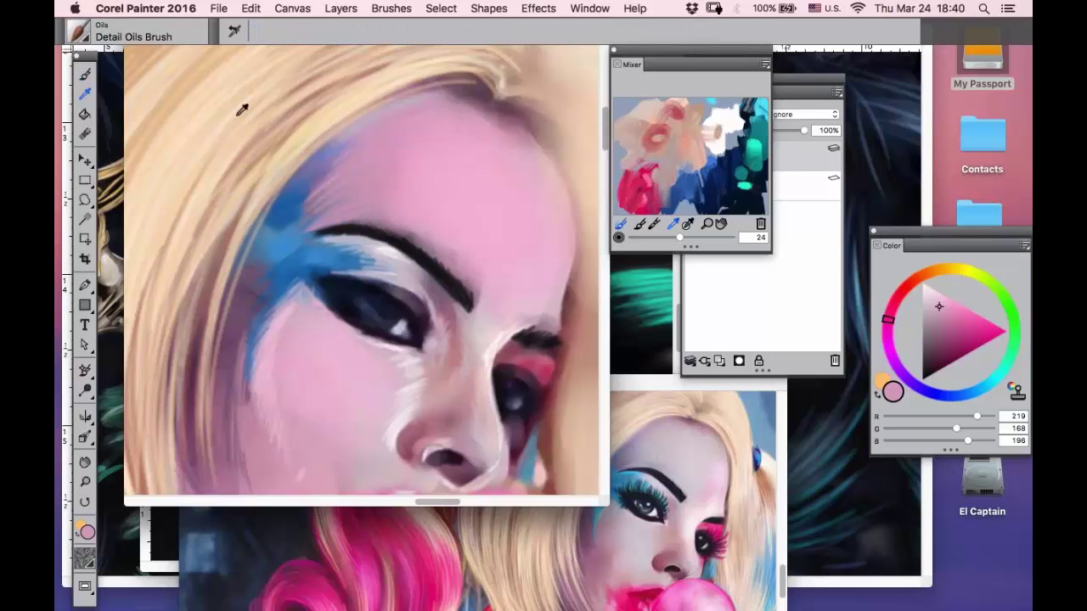
click(331, 158)
drag(382, 130, 278, 215)
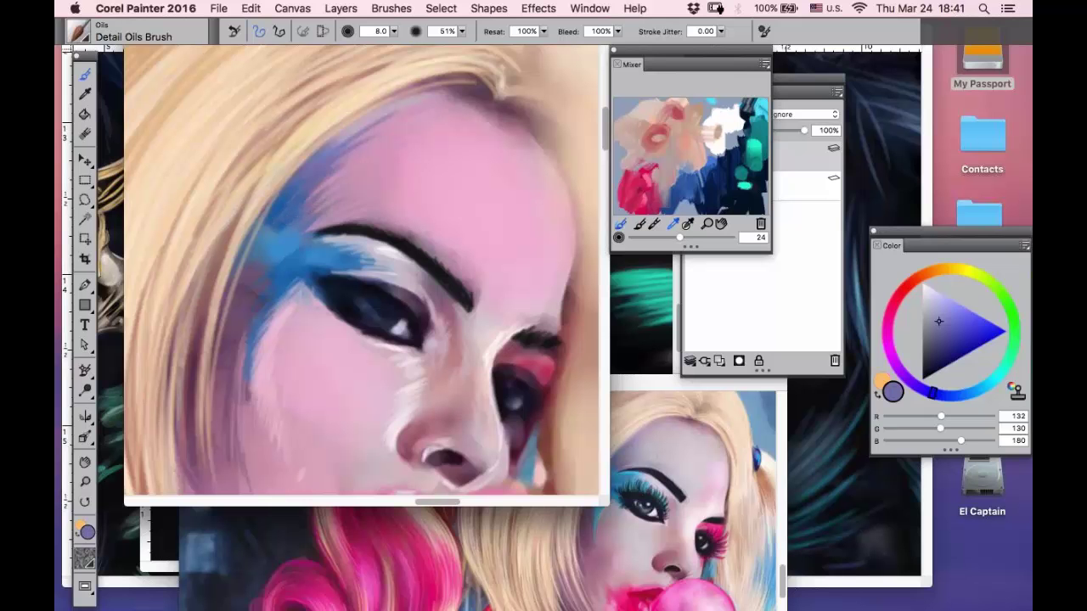
- Extend the temple eyeshadow with sampled blue RGB 70, 158, 215 and add fine size 4 streaks in the mixer's bright cyan (RGB 90, 235, 255)
key(alt)
alt+click(298, 245)
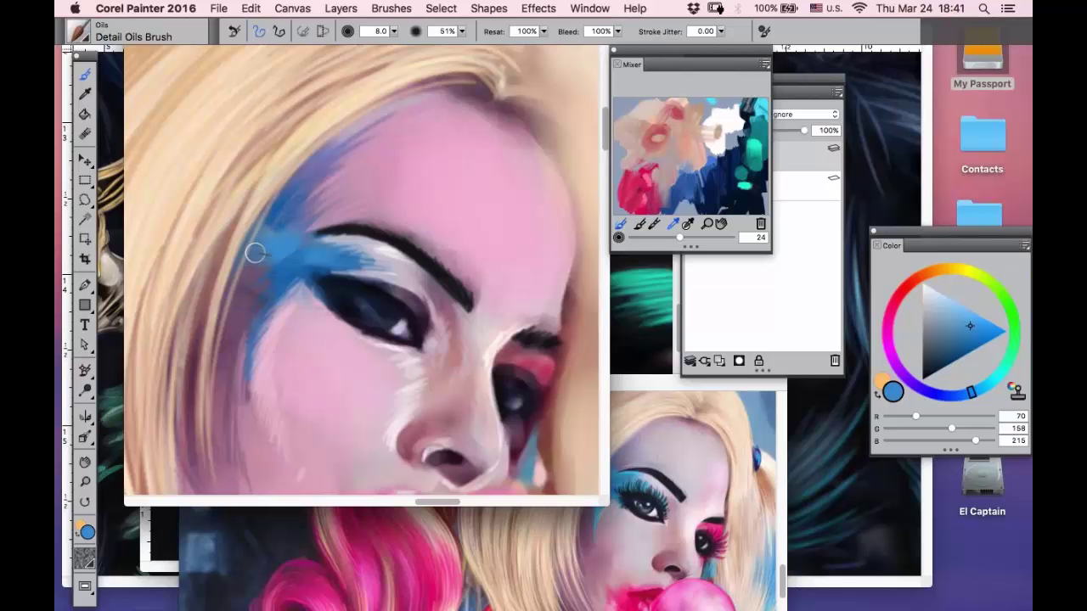
drag(291, 192, 248, 276)
drag(264, 233, 241, 289)
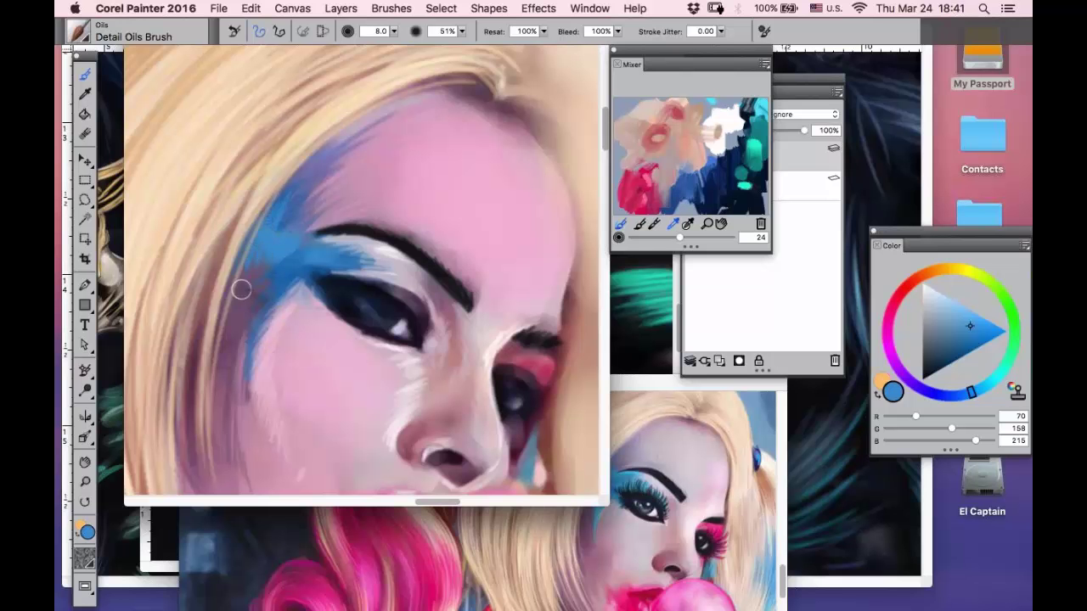
drag(301, 199, 243, 298)
drag(310, 230, 272, 269)
click(764, 103)
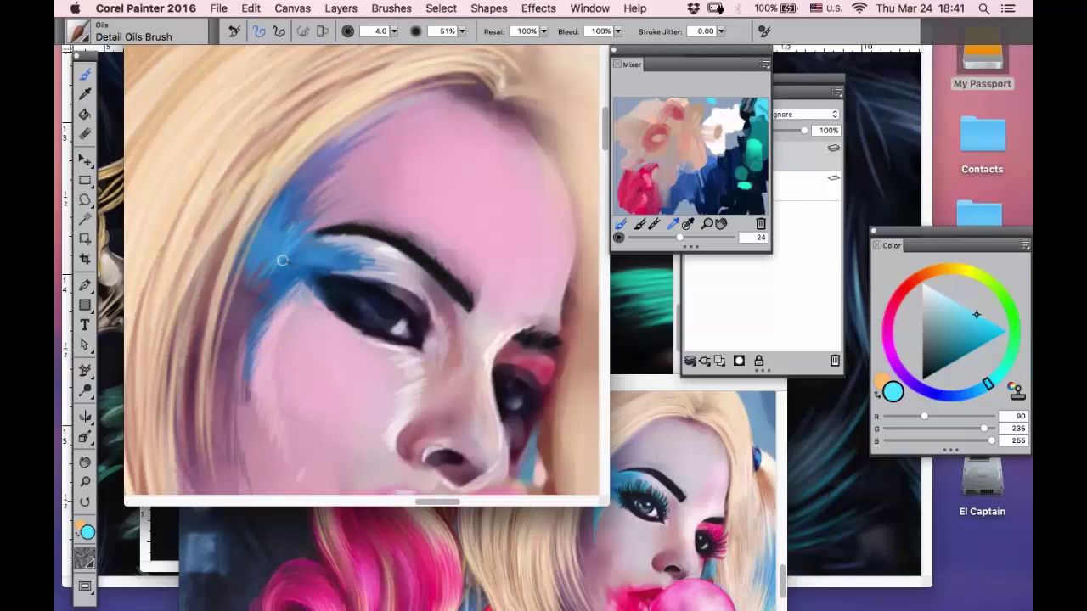
mouse_move(282, 260)
mouse_down()
mouse_move(253, 299)
mouse_move(274, 281)
mouse_up()
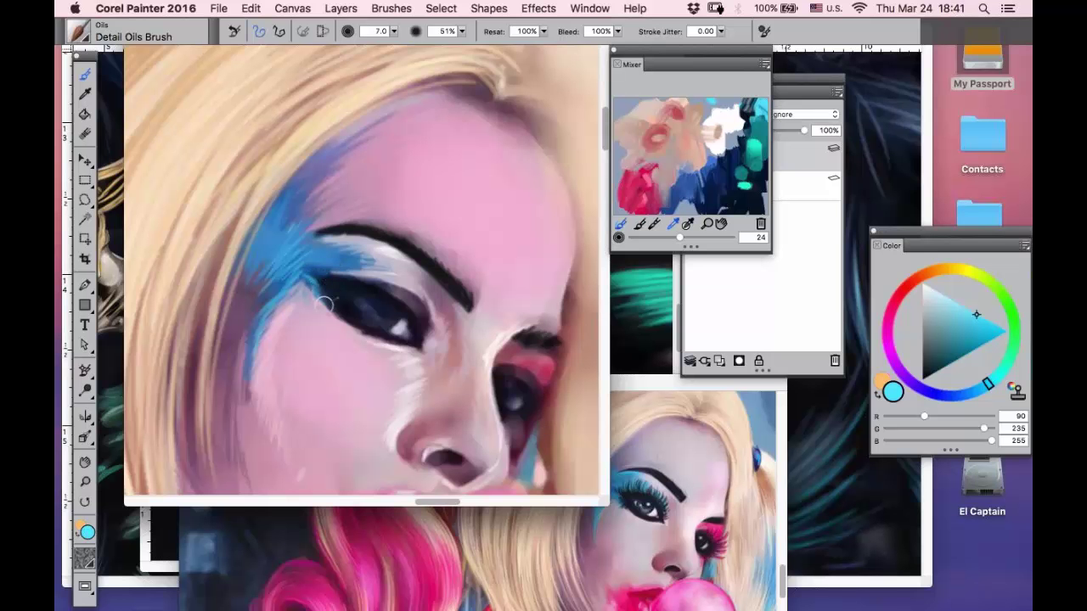
- Darken the far eye's makeup and the far eyebrow with the mixer's dark navy (RGB 3, 24, 44) at brush size 7
click(85, 463)
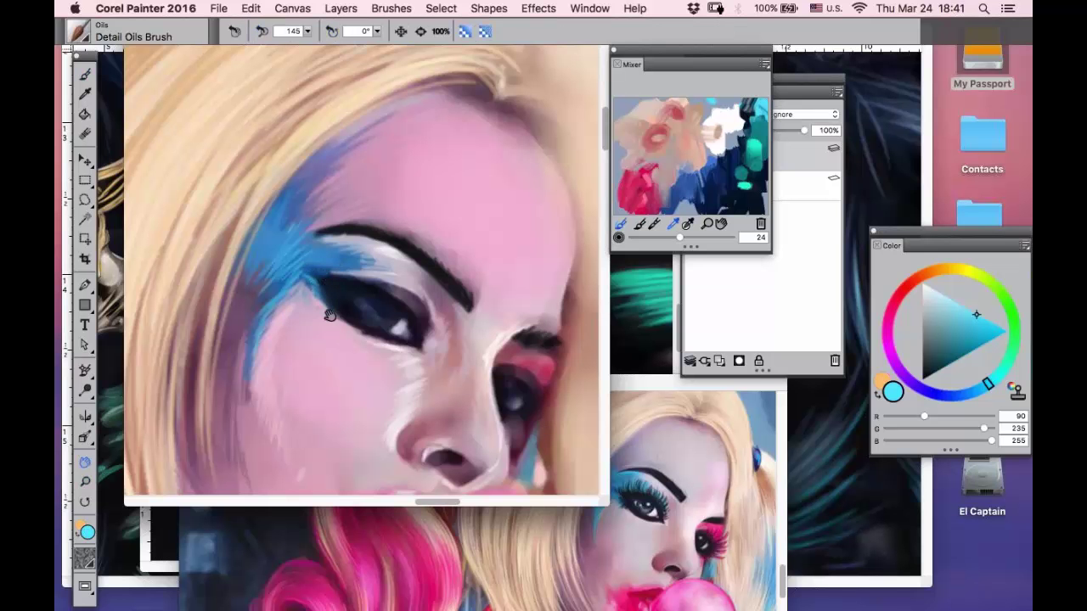
drag(329, 316, 330, 161)
key(d)
click(329, 161)
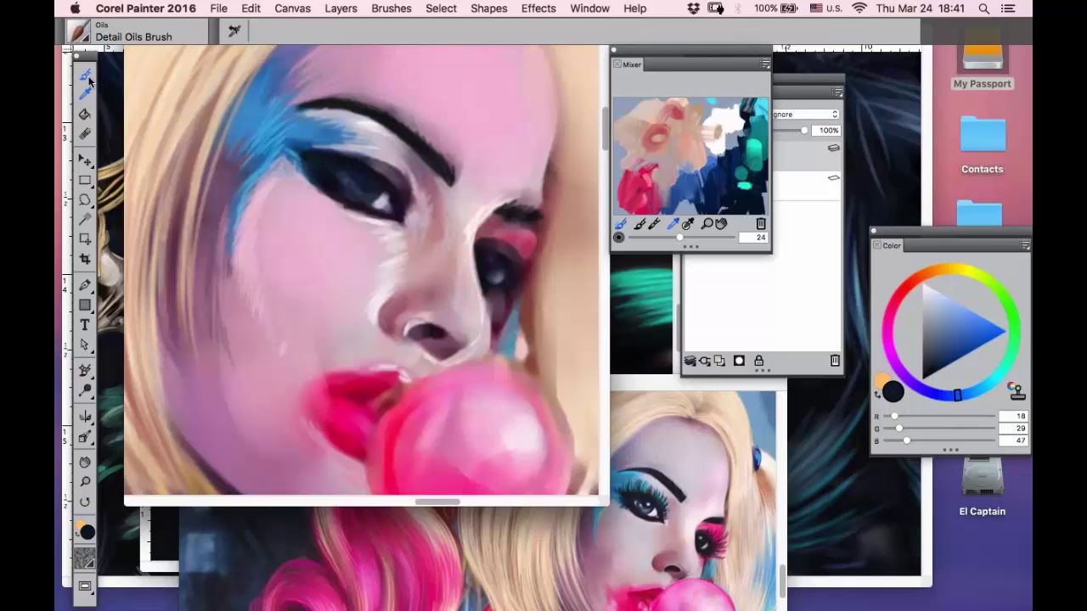
click(87, 77)
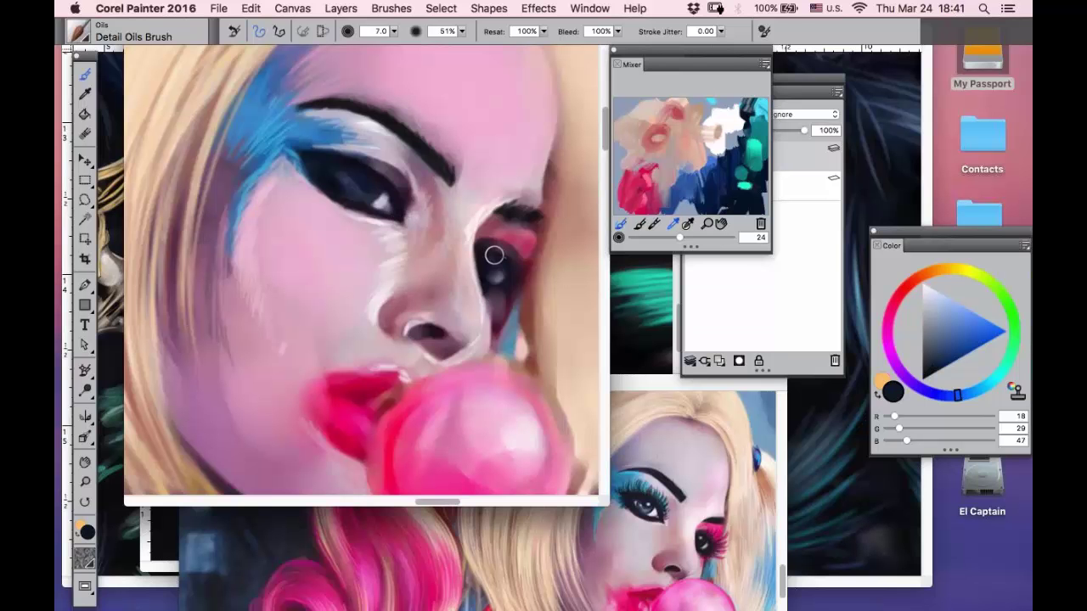
click(746, 123)
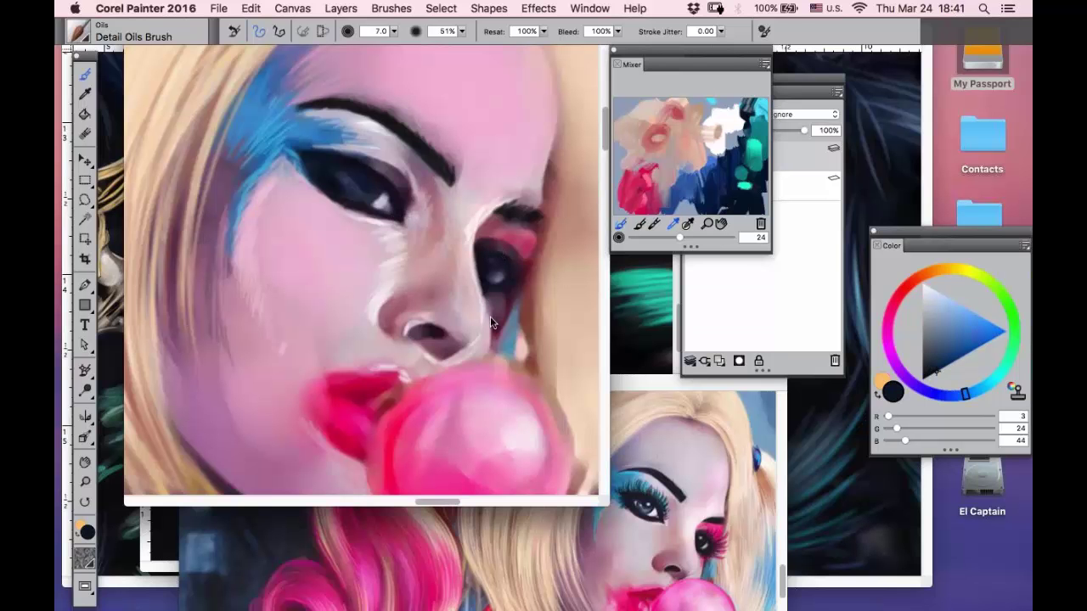
drag(502, 287, 484, 278)
drag(506, 217, 536, 217)
- Switch to the Simple brush Flat Color 2 and sharpen the near eyebrow's outer half in dark navy (RGB 2, 23, 43) at size 7.9
click(84, 38)
scroll(197, 315, down, 4)
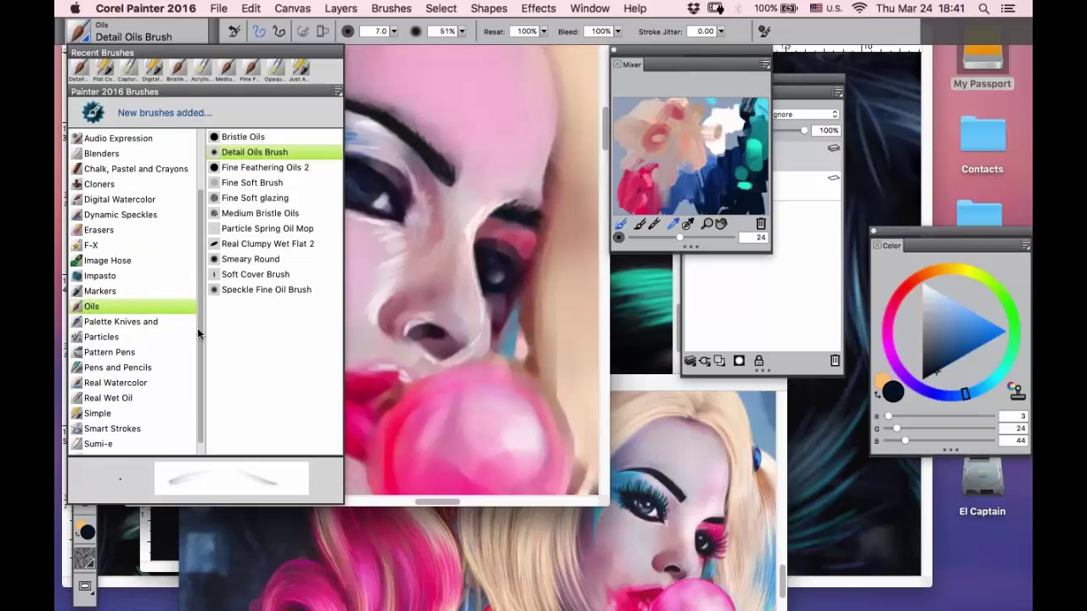
drag(197, 329, 199, 340)
click(111, 402)
click(246, 182)
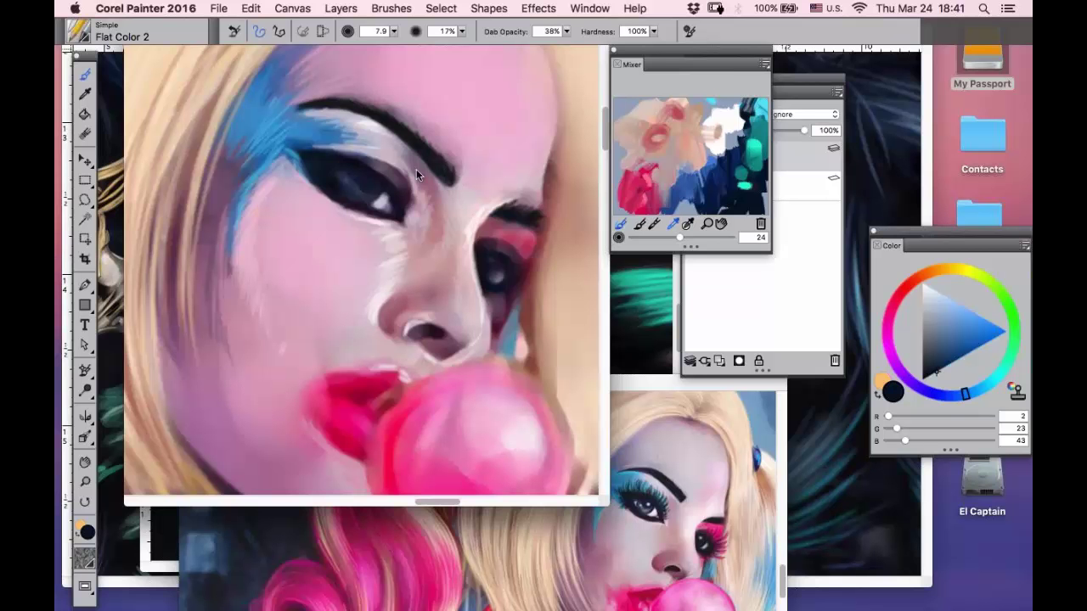
drag(358, 110, 299, 109)
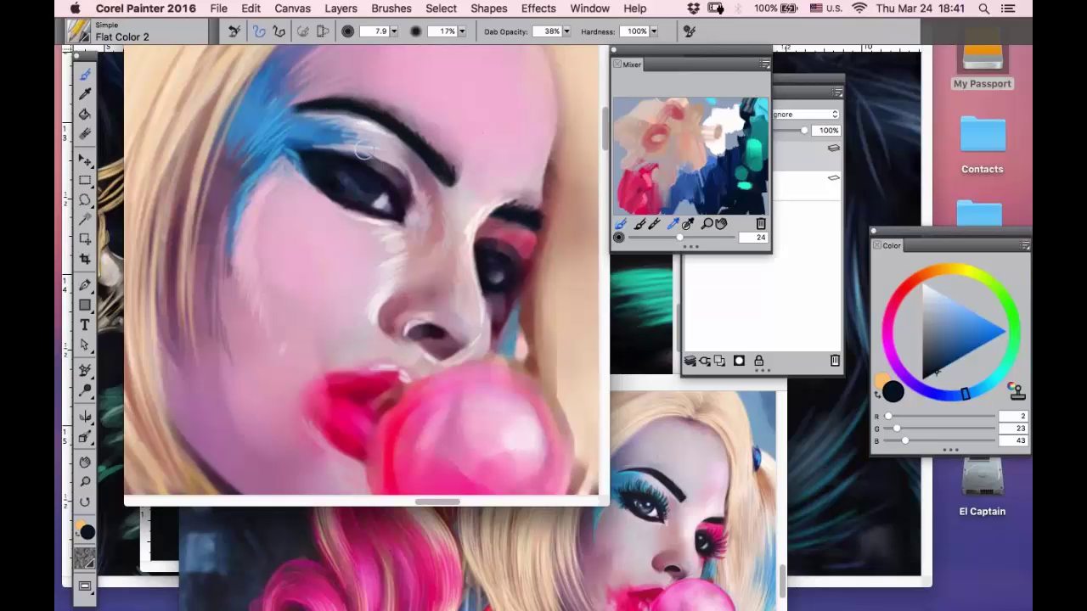
- Clean up around the near eyebrow with sampled pale lavender (RGB 204, 203, 217) below and forehead pink (RGB 241, 187, 214) above
click(85, 94)
click(345, 118)
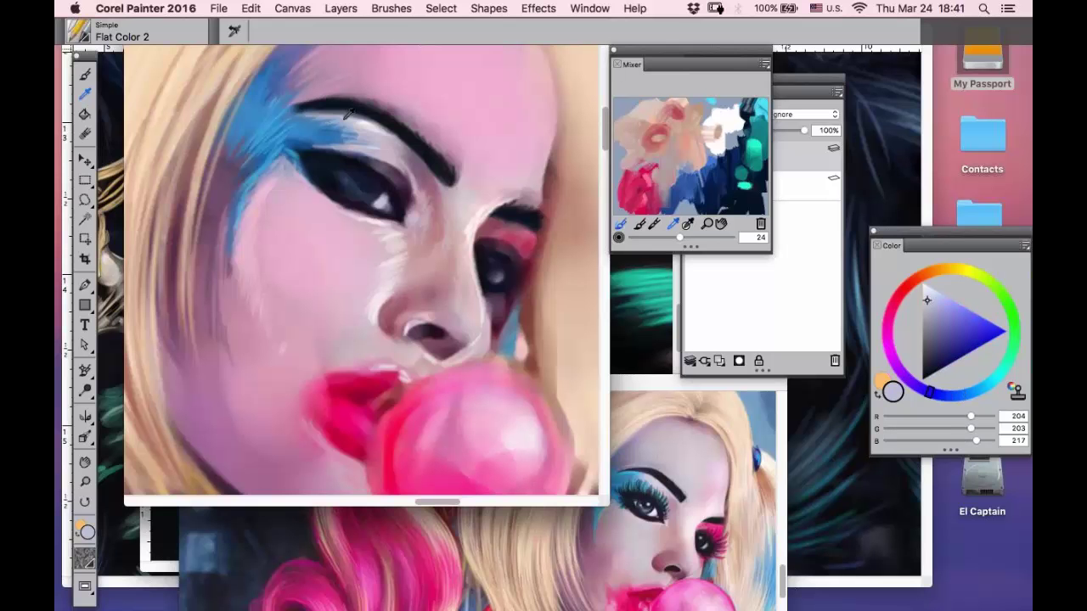
click(87, 75)
drag(346, 137, 319, 126)
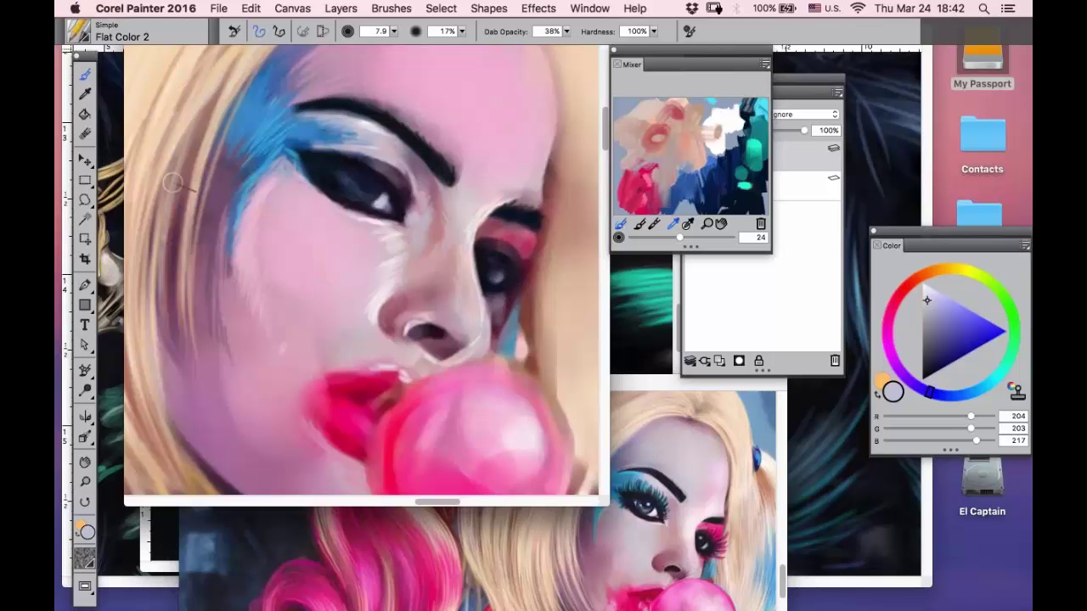
key(d)
click(419, 73)
key(b)
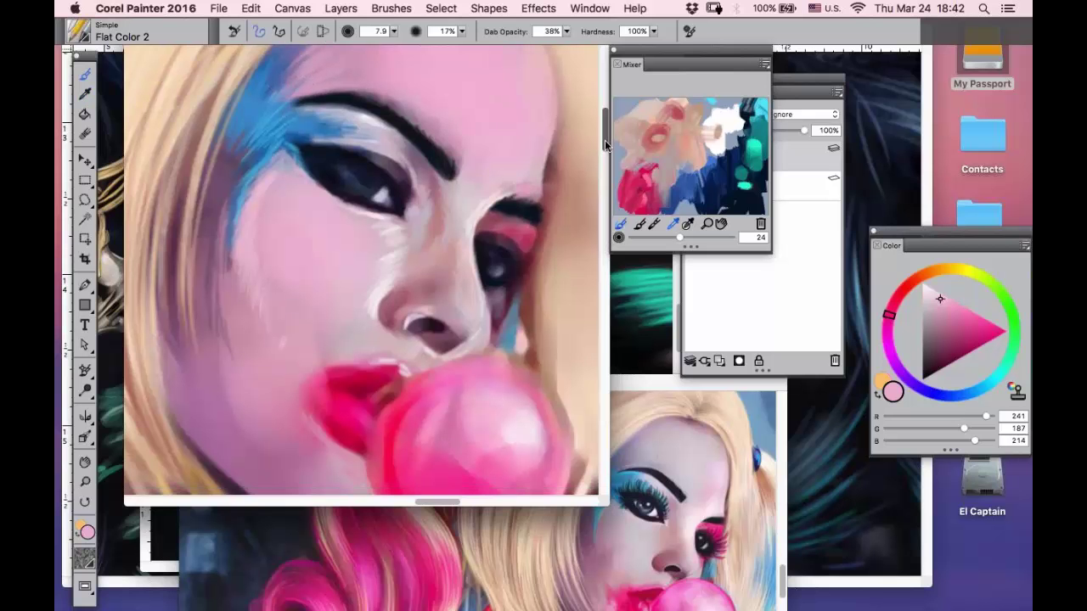
- Refine the nose wing with sampled dusty rose (RGB 177, 120, 136) at size 2.9 and the far eye with sampled near-black (RGB 26, 20, 33)
scroll(491, 194, down, 5)
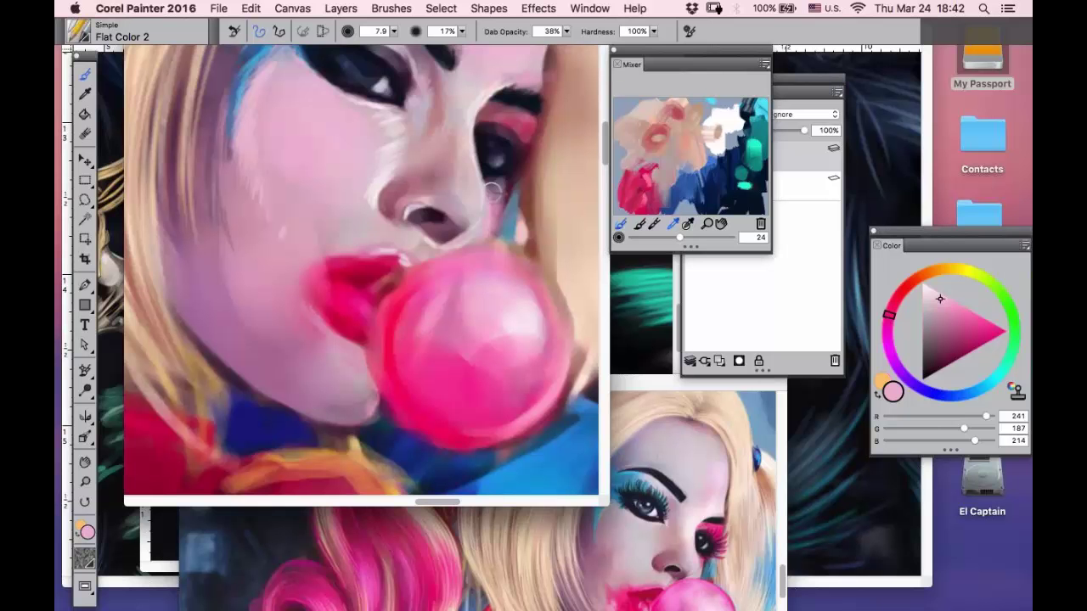
alt+click(384, 183)
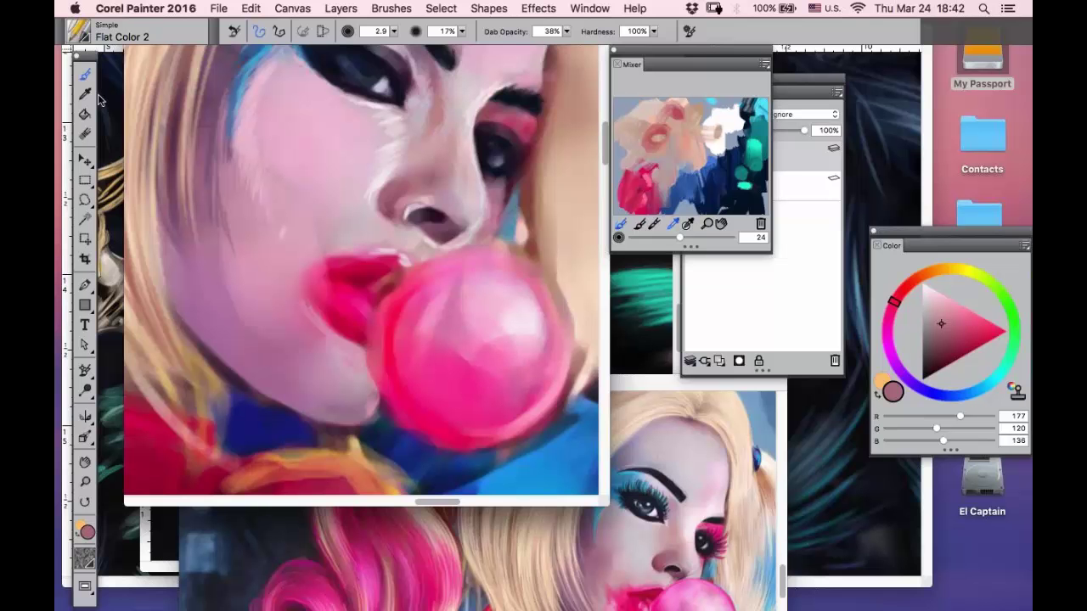
click(85, 95)
click(488, 135)
click(86, 75)
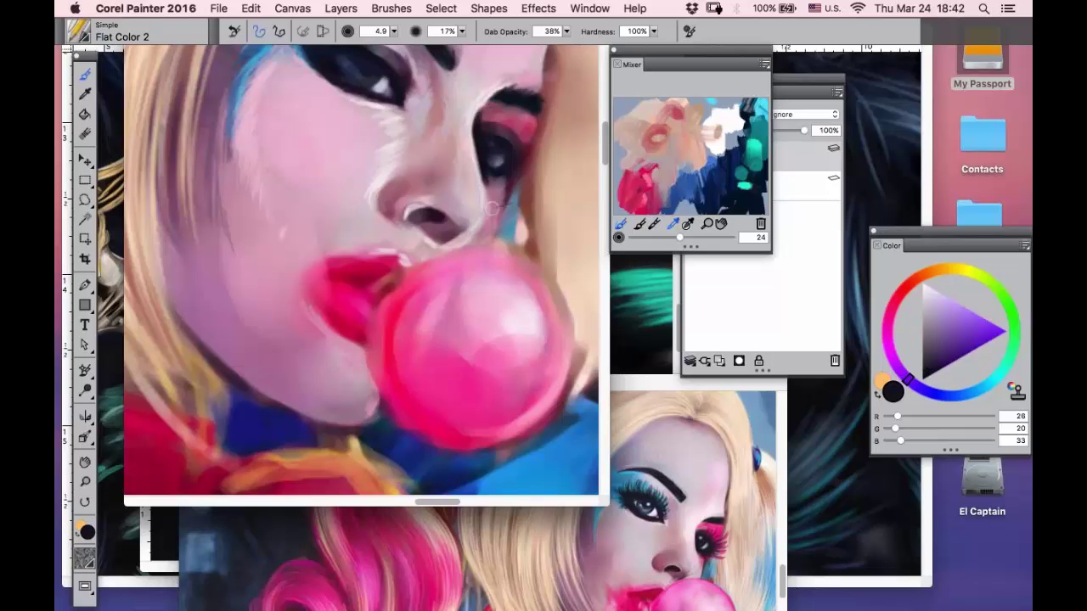
- Shade the far cheek and nostril area with sampled mauve (RGB 162, 131, 146), and smooth below the nose with sampled pale pink (RGB 219, 190, 198)
click(85, 93)
click(492, 216)
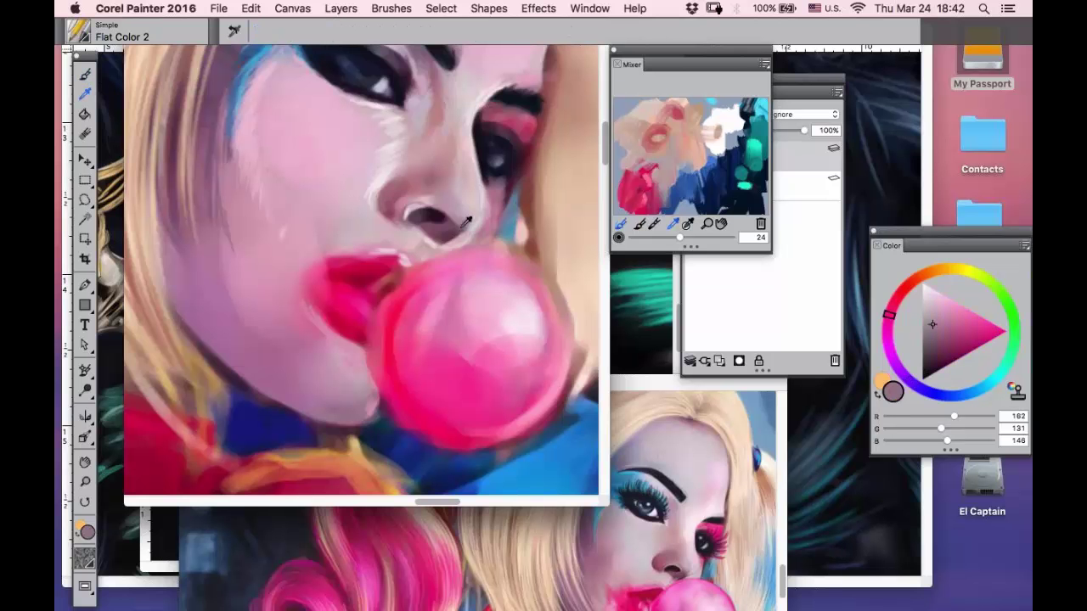
key(b)
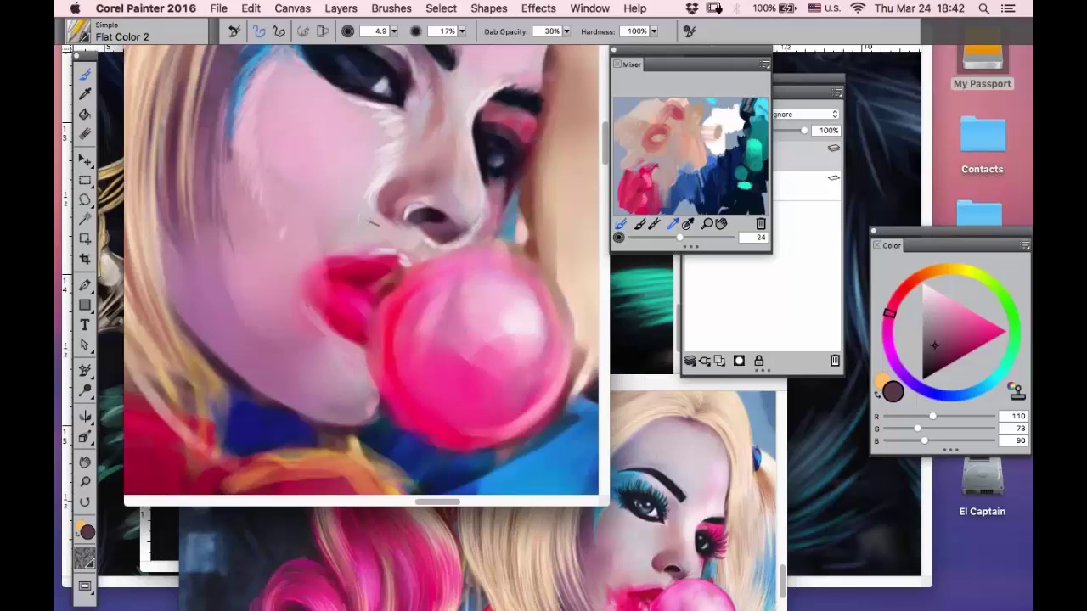
click(85, 93)
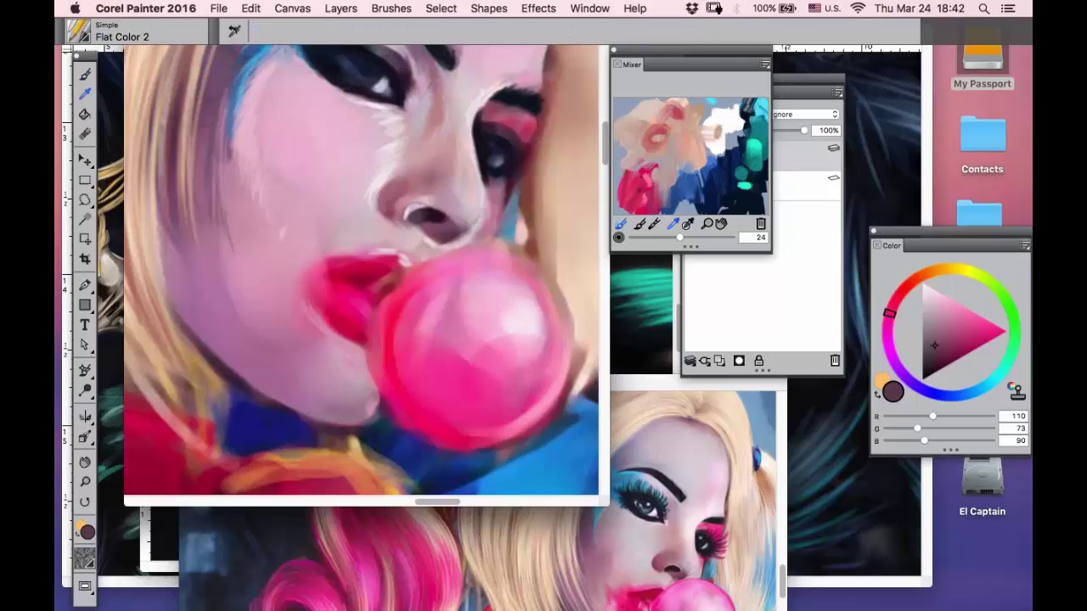
click(395, 236)
key(b)
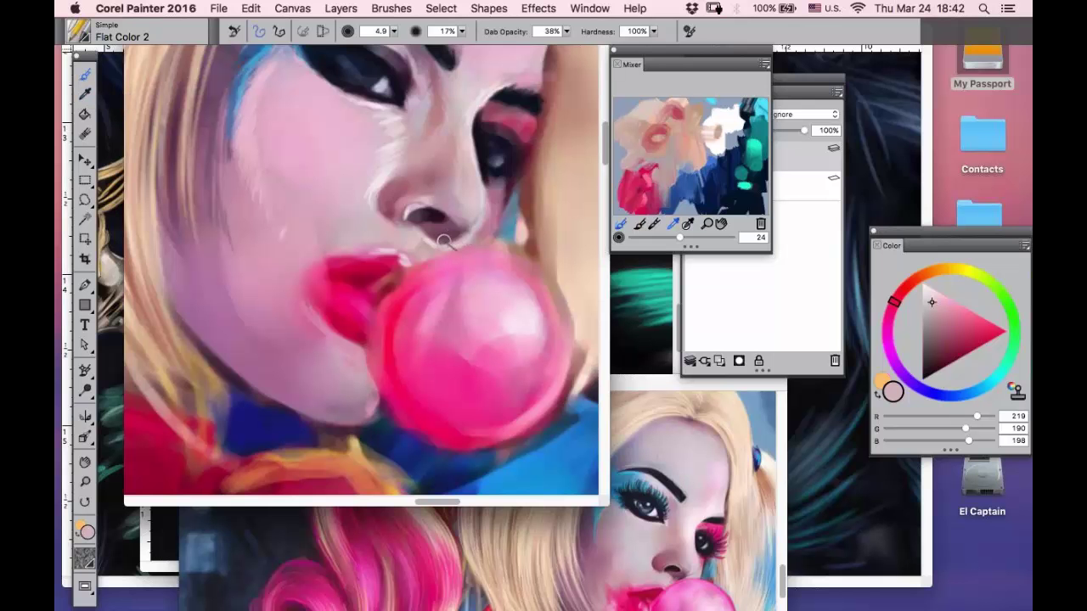
- Move the Color panel beside the Mixer and touch up facial highlights with near-white (RGB 238, 231, 237) sampled from the nose bridge
click(85, 463)
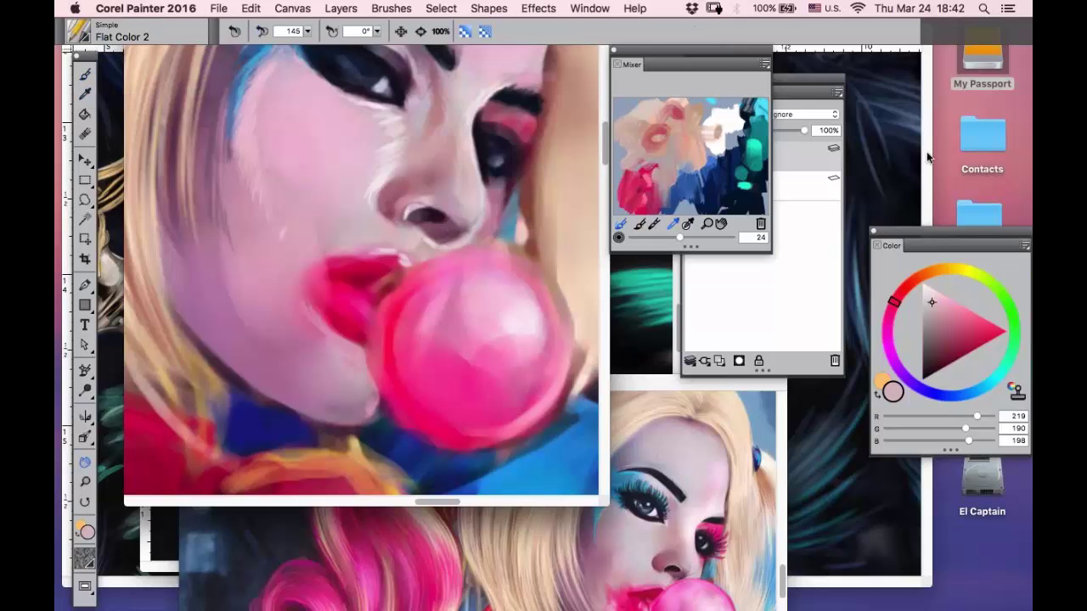
drag(968, 230, 926, 77)
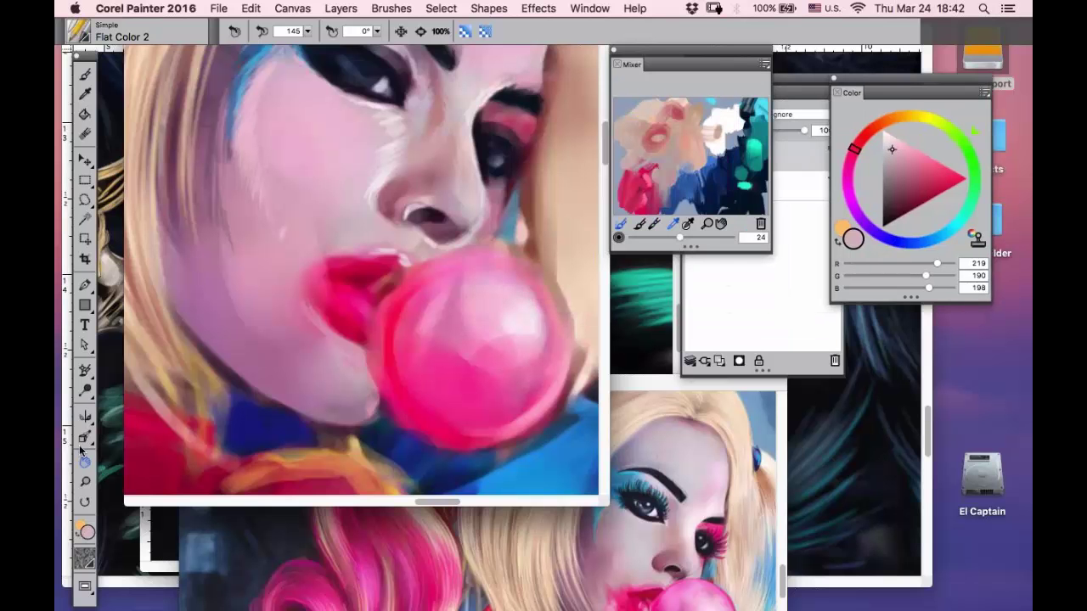
click(85, 94)
click(482, 96)
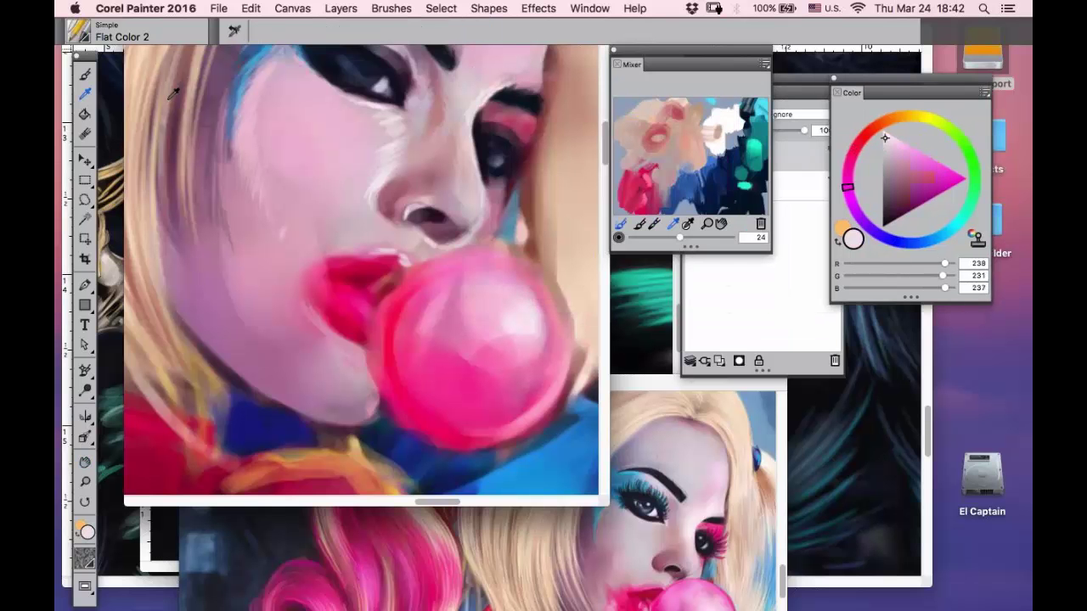
key(b)
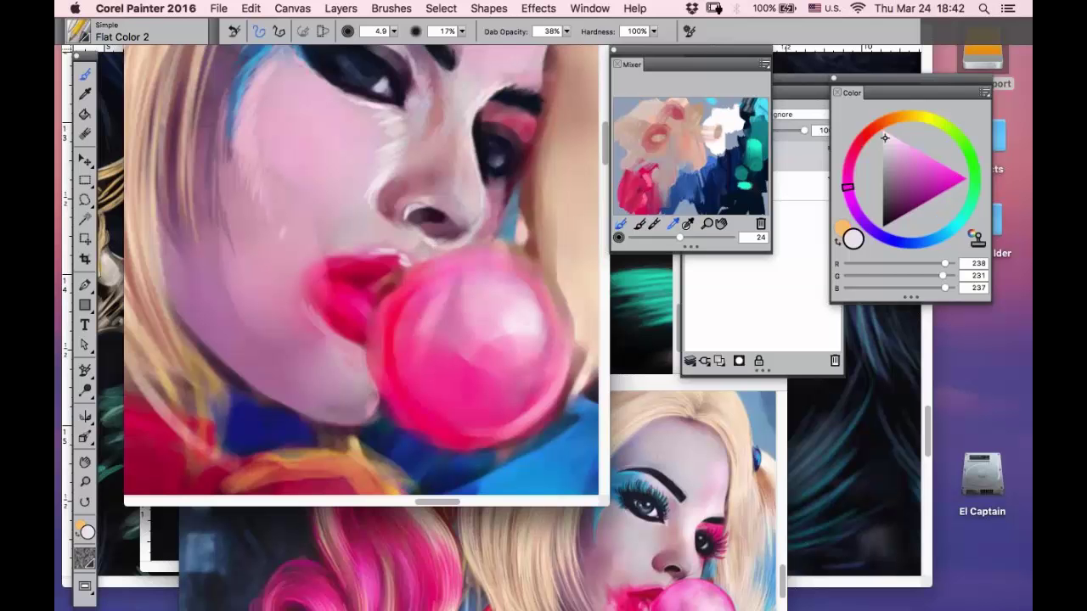
- Sample crimson (RGB 195, 14, 74) from the upper lip and sharpen the outline and corner of the lips at size 4.9
alt+click(375, 263)
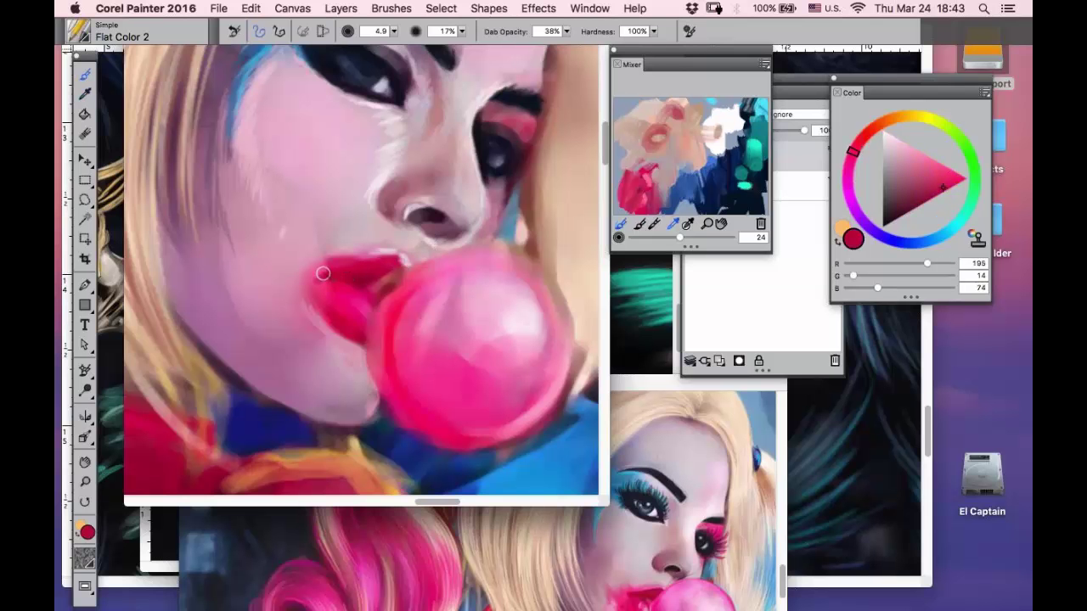
mouse_move(323, 273)
mouse_down()
mouse_move(331, 302)
mouse_move(366, 320)
mouse_up()
drag(321, 286, 332, 315)
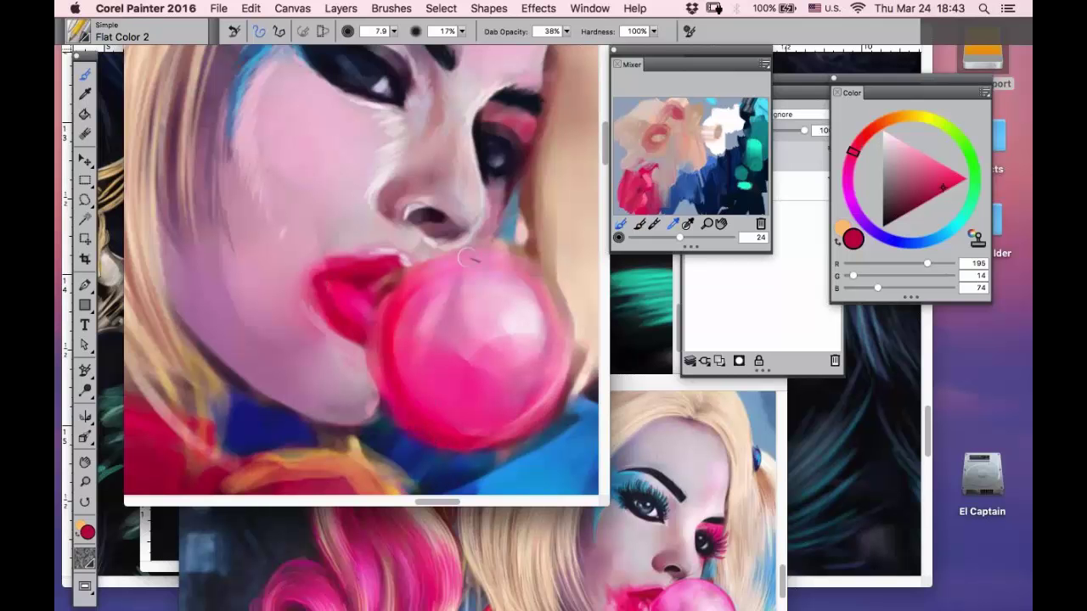
- Define the bubble's upper rim with crimson at size 7.9 and add reflections inside it, including the mixer's white (RGB 255, 252, 250)
mouse_move(468, 254)
mouse_down()
mouse_move(398, 297)
mouse_move(483, 258)
mouse_up()
click(637, 180)
click(654, 176)
mouse_move(420, 277)
mouse_down()
mouse_move(479, 260)
mouse_move(464, 259)
mouse_move(527, 274)
mouse_move(551, 341)
mouse_move(533, 364)
mouse_move(507, 357)
mouse_move(480, 387)
mouse_up()
click(702, 98)
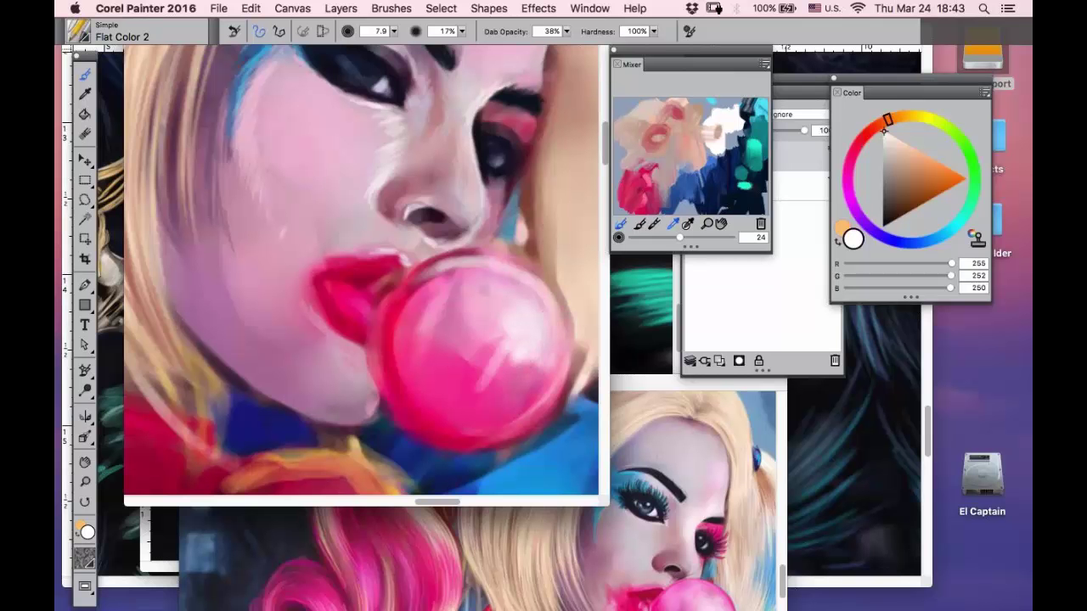
- Sample crimson (RGB 177, 29, 73) from the jacket's shoulder and paint over its red area with the brush at size 9.9
key(m)
alt+click(362, 232)
alt+click(362, 231)
alt+click(363, 232)
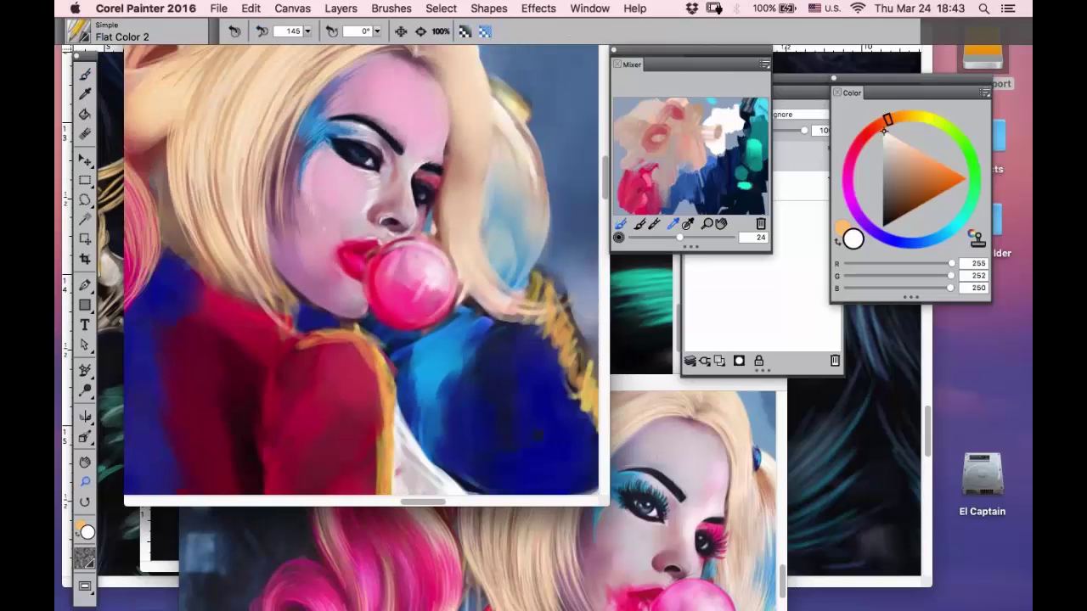
alt+click(362, 232)
mouse_move(437, 103)
mouse_down()
mouse_move(168, 490)
mouse_move(224, 359)
mouse_move(171, 443)
mouse_up()
click(85, 94)
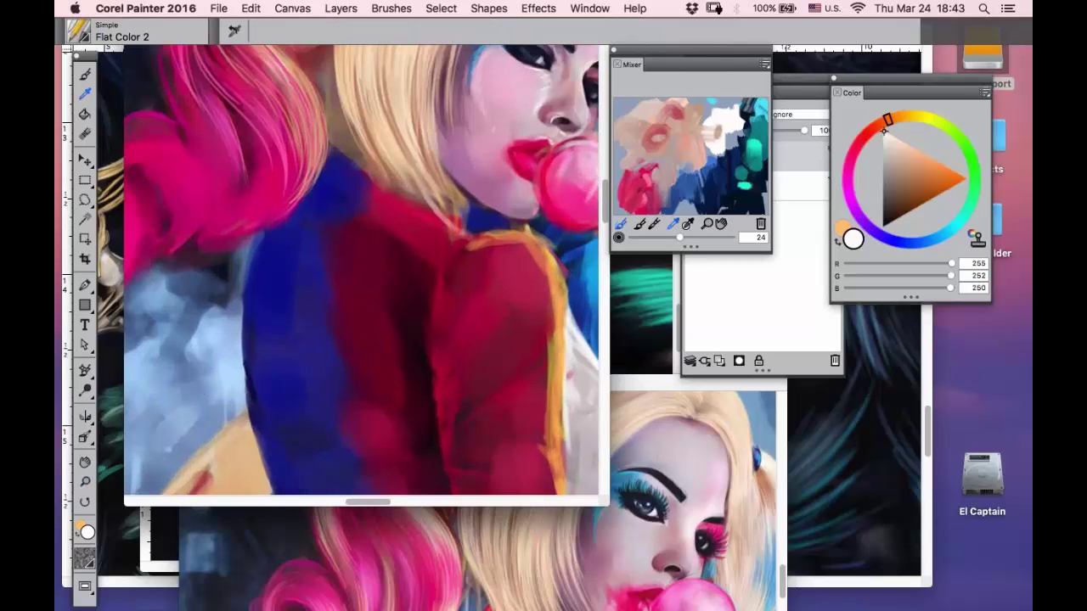
click(413, 216)
click(85, 77)
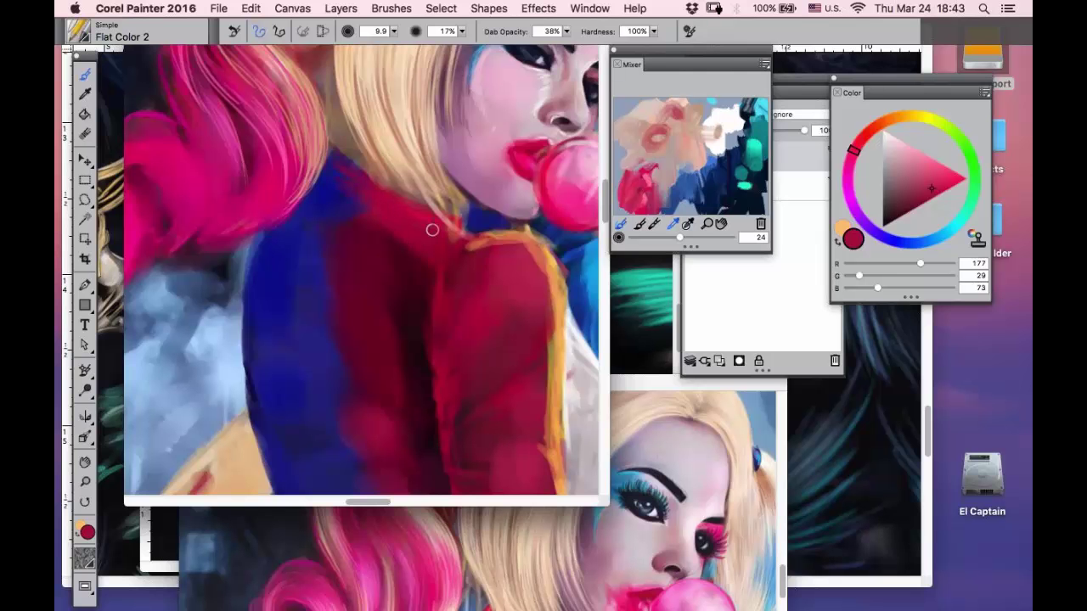
- Brush the upper red sleeve at size 8.9, picking up the mixer's lighter raspberry (RGB 212, 59, 107)
click(85, 462)
drag(265, 305, 165, 225)
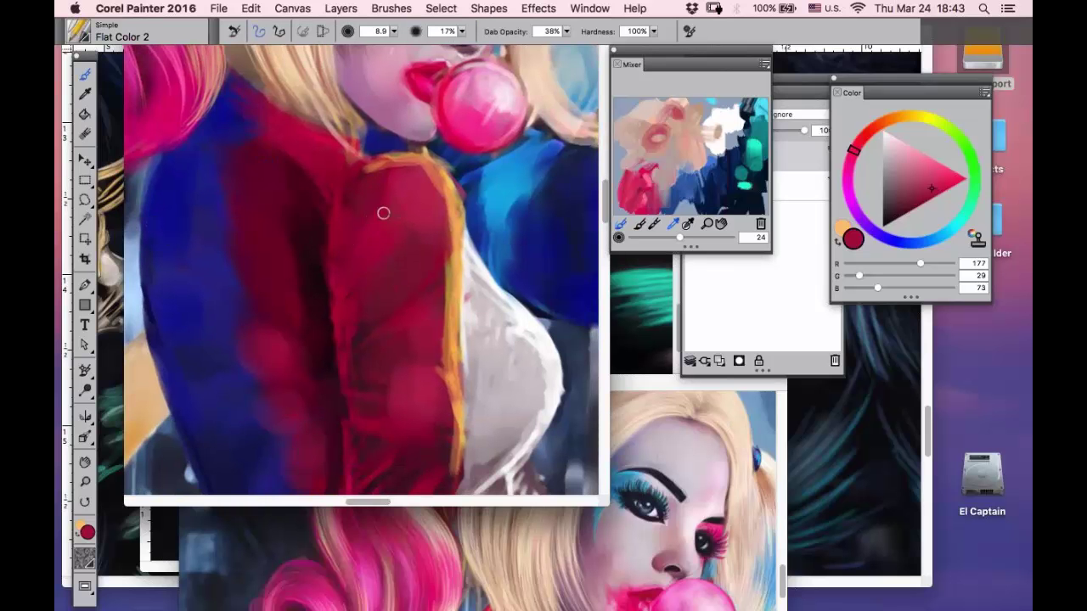
click(643, 177)
click(626, 189)
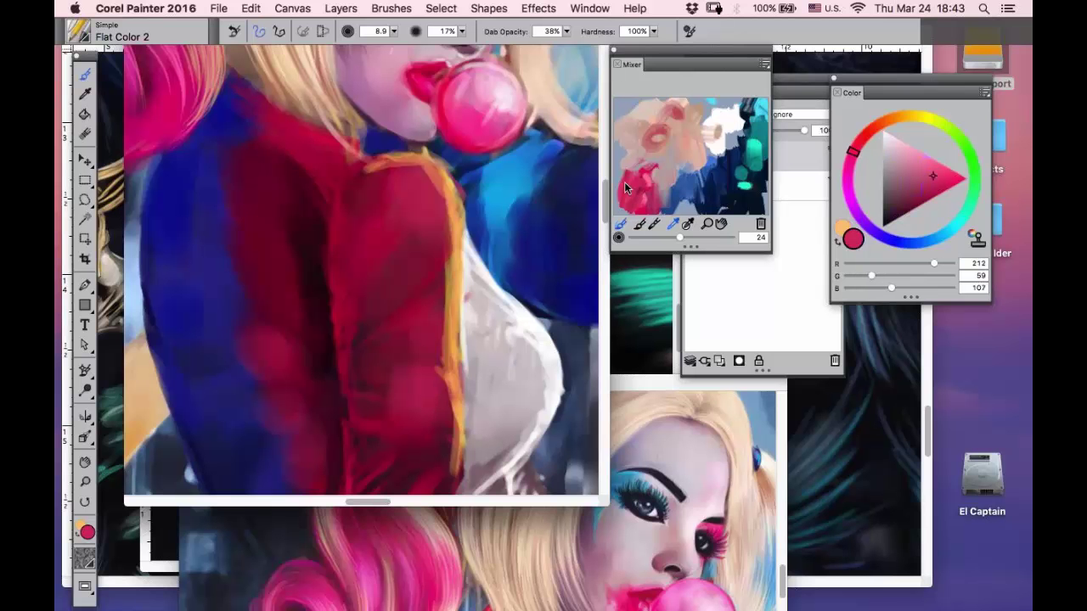
- Paint diagonal fabric folds across the middle of the red sleeve in raspberry (RGB 204, 56, 103) at size 8.9
click(86, 482)
drag(309, 120, 481, 495)
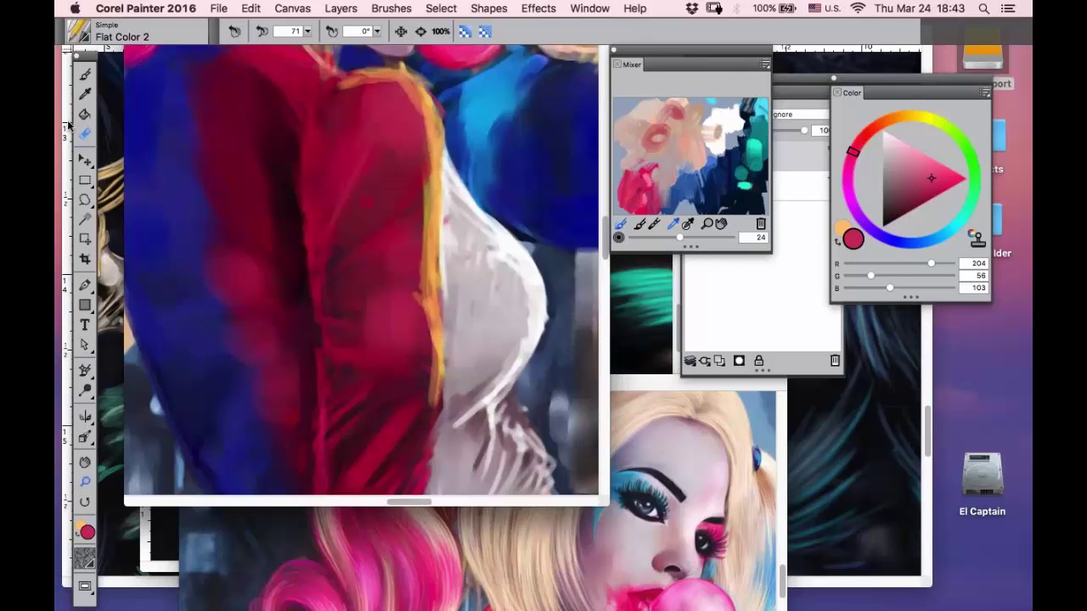
key(b)
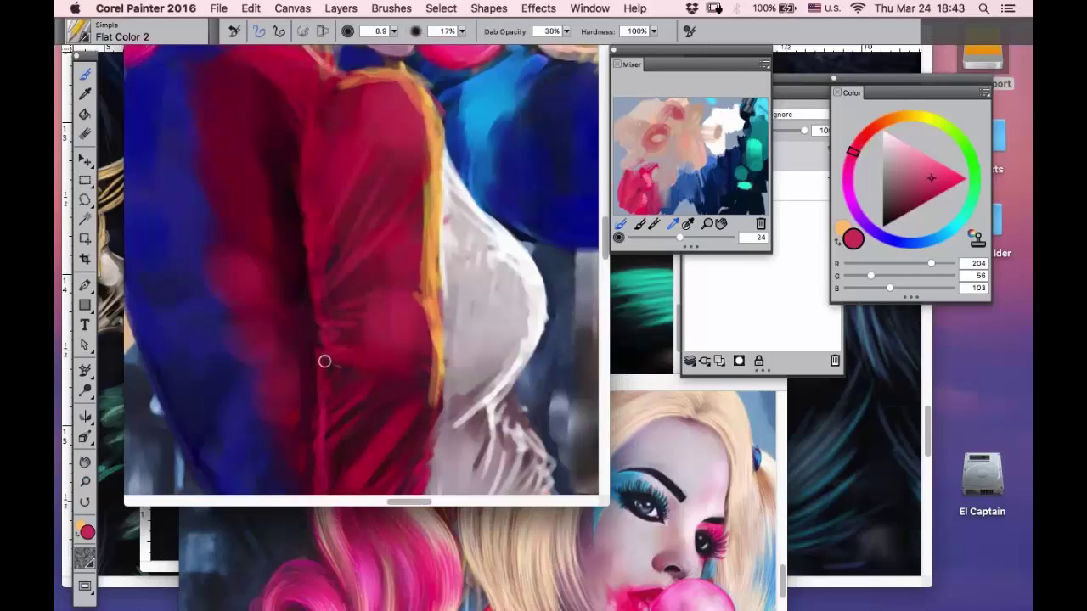
mouse_move(345, 383)
mouse_down()
mouse_move(328, 416)
mouse_move(376, 397)
mouse_move(348, 434)
mouse_move(354, 478)
mouse_up()
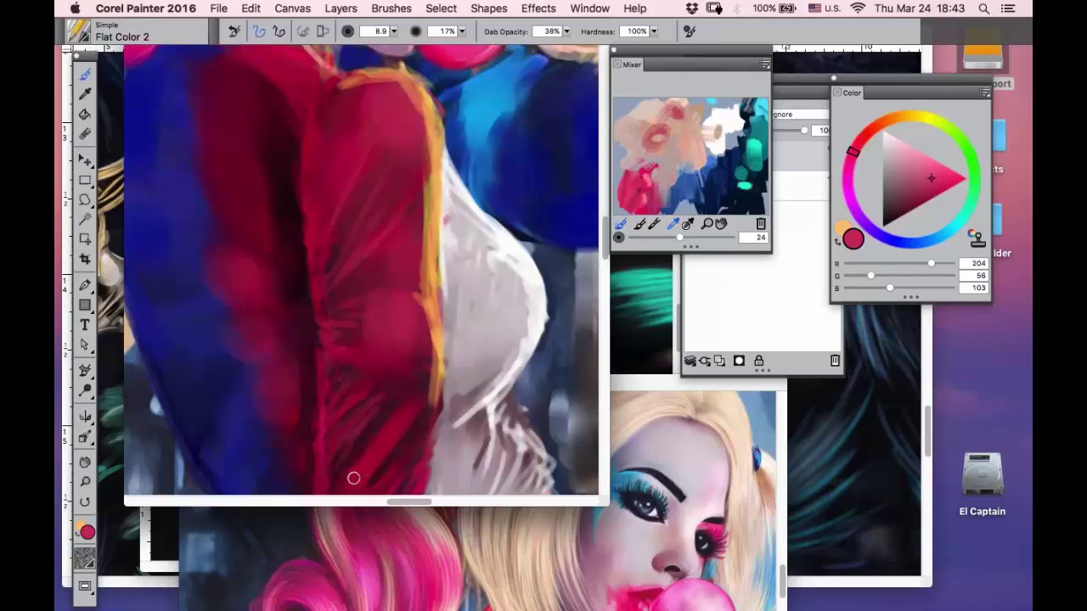
- Extend the diagonal raspberry folds down the red sleeve and along its edges, raising the brush opacity to 39%
drag(607, 241, 607, 283)
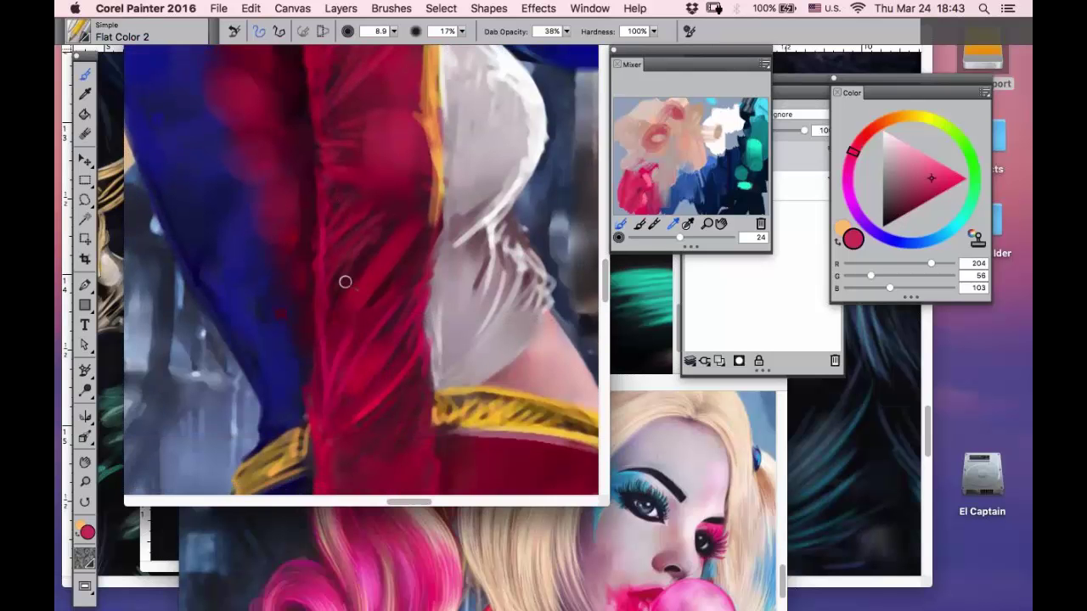
drag(364, 340, 322, 400)
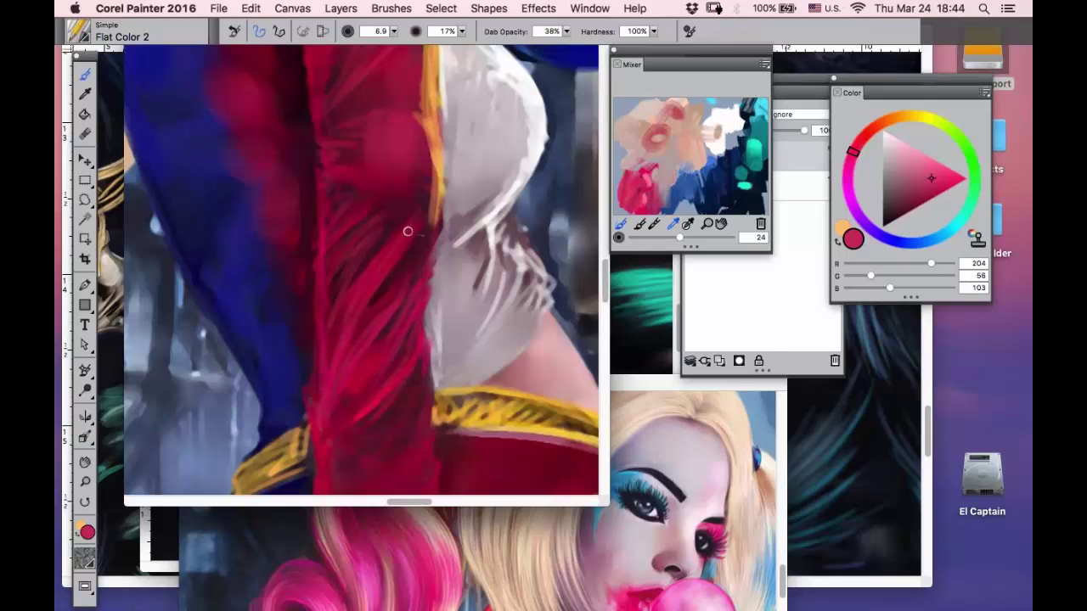
click(464, 34)
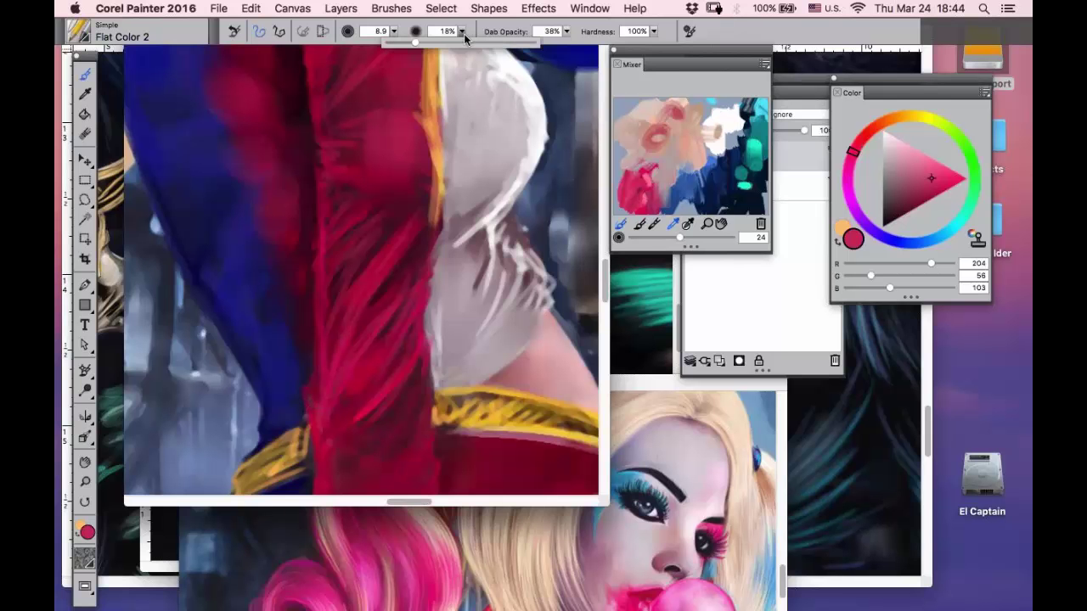
drag(455, 46, 446, 46)
drag(317, 237, 318, 318)
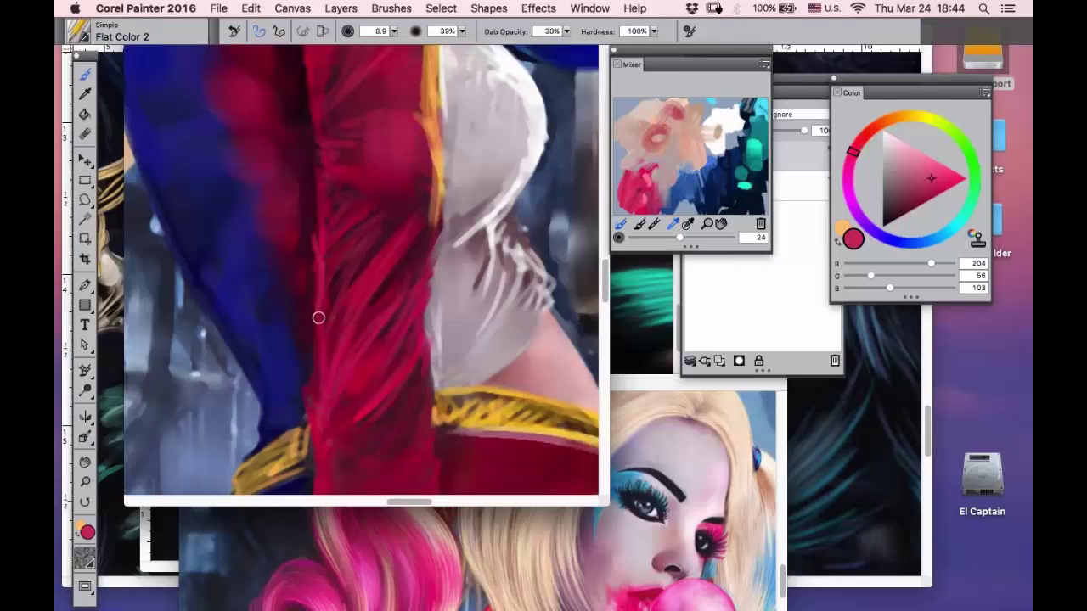
mouse_move(323, 355)
mouse_down()
mouse_move(317, 441)
mouse_move(330, 454)
mouse_move(416, 358)
mouse_up()
drag(388, 428, 415, 376)
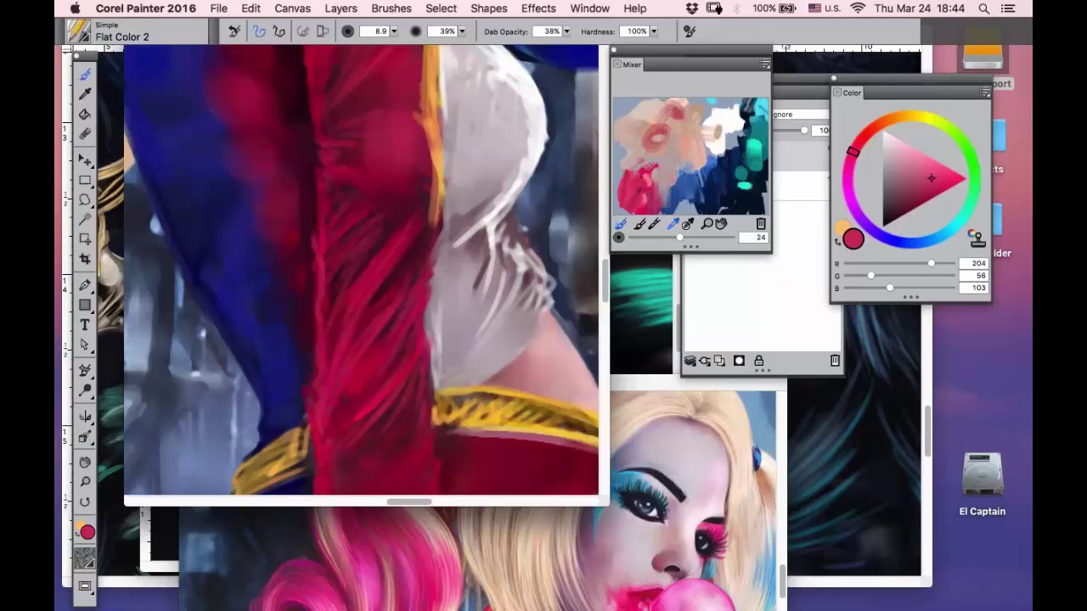
mouse_move(418, 190)
mouse_down()
mouse_move(427, 223)
mouse_move(416, 270)
mouse_up()
drag(436, 209, 420, 280)
- Sample dark maroon (RGB 115, 25, 52) from the sleeve and paint shadow folds across its middle at size 7.9
alt+click(357, 95)
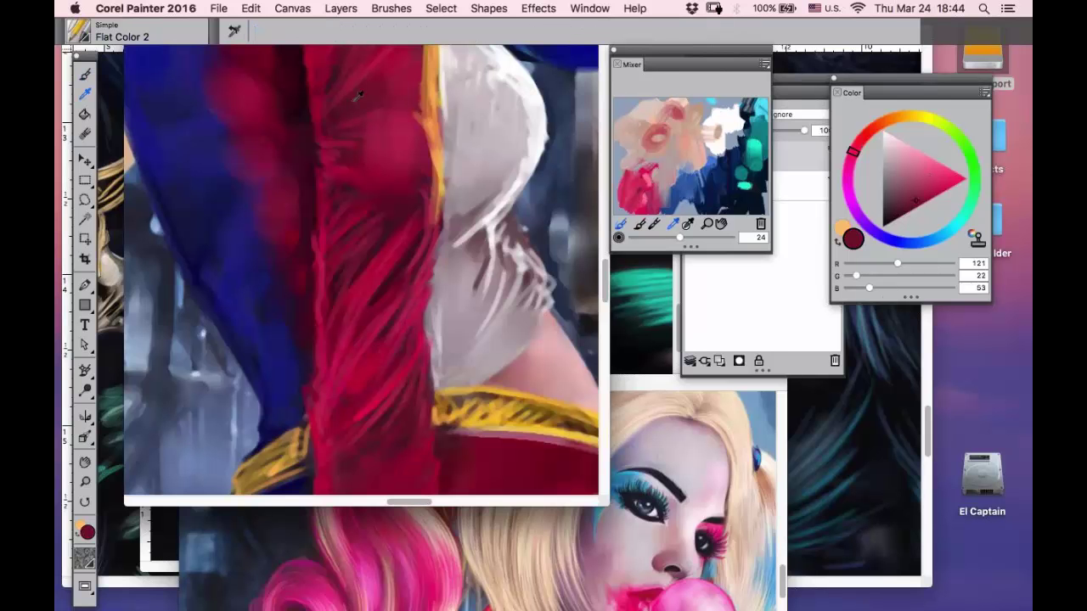
click(84, 74)
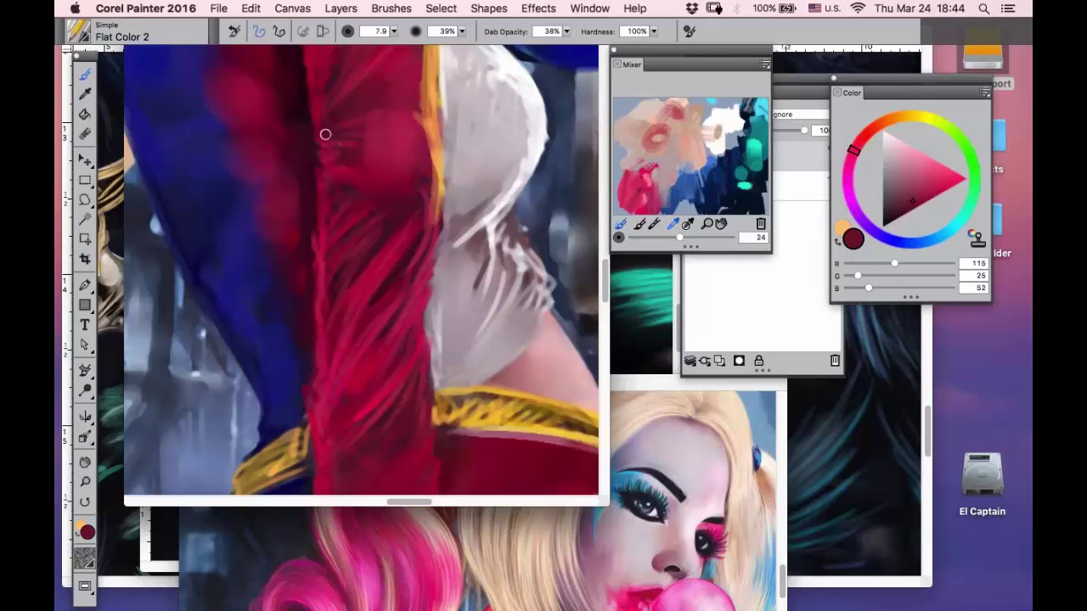
drag(408, 159, 421, 153)
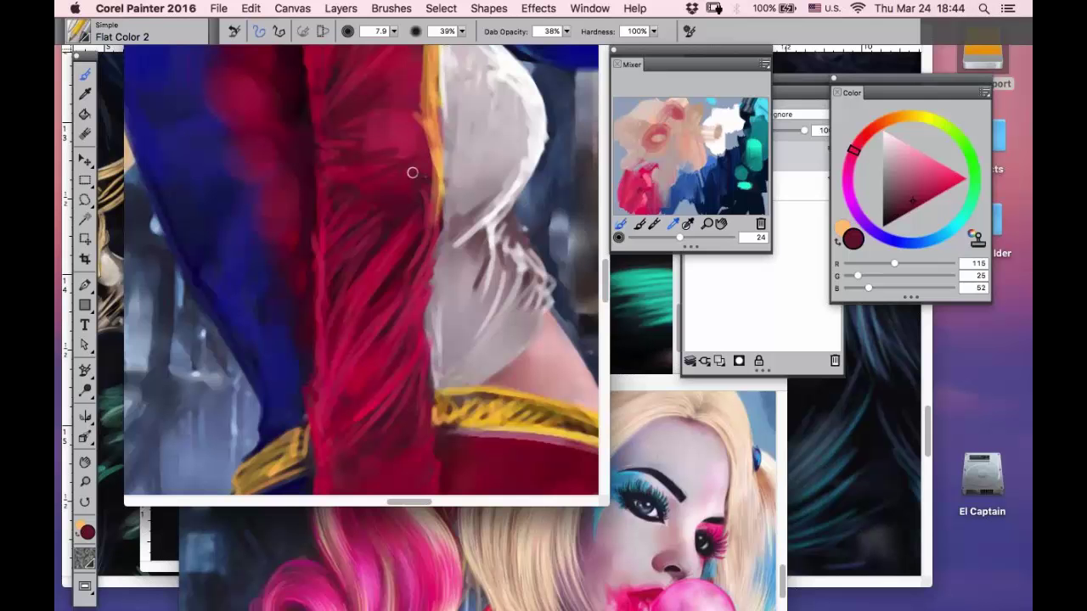
drag(403, 227, 333, 341)
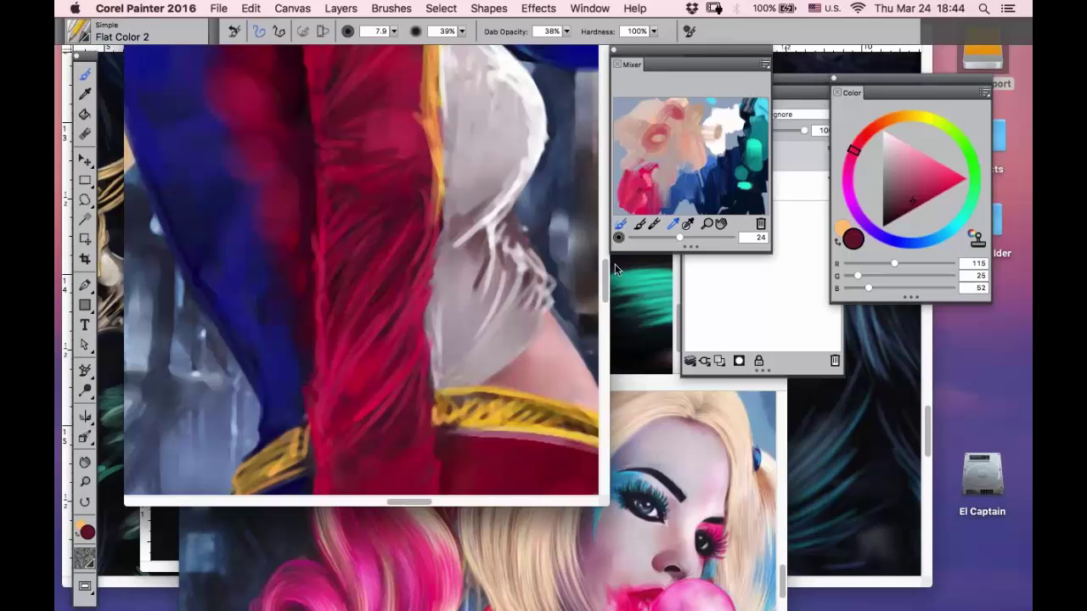
- Pick the mixer's raspberry (RGB 220, 51, 107) and paint lighter diagonal folds on the sleeve beside the yellow belt at size 7.9
scroll(400, 238, down, 5)
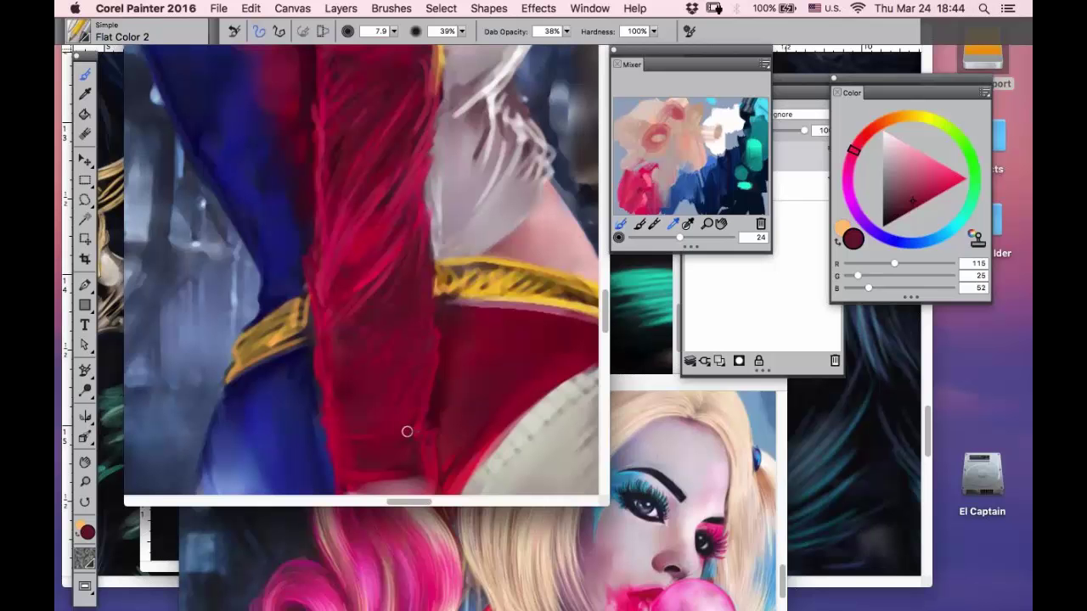
drag(678, 56, 640, 57)
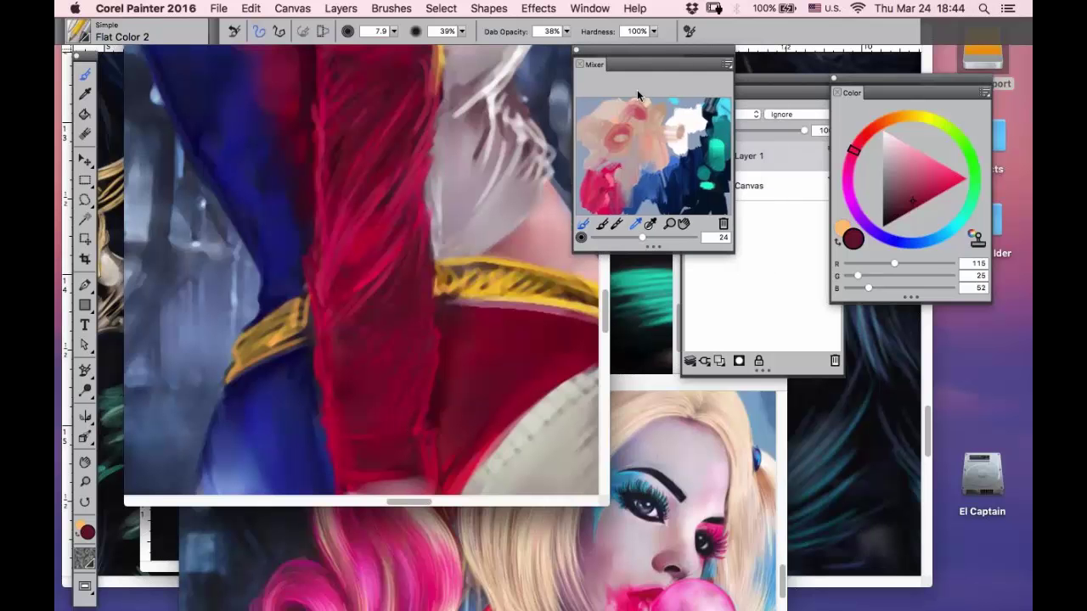
click(606, 178)
drag(408, 341, 368, 397)
drag(421, 329, 392, 389)
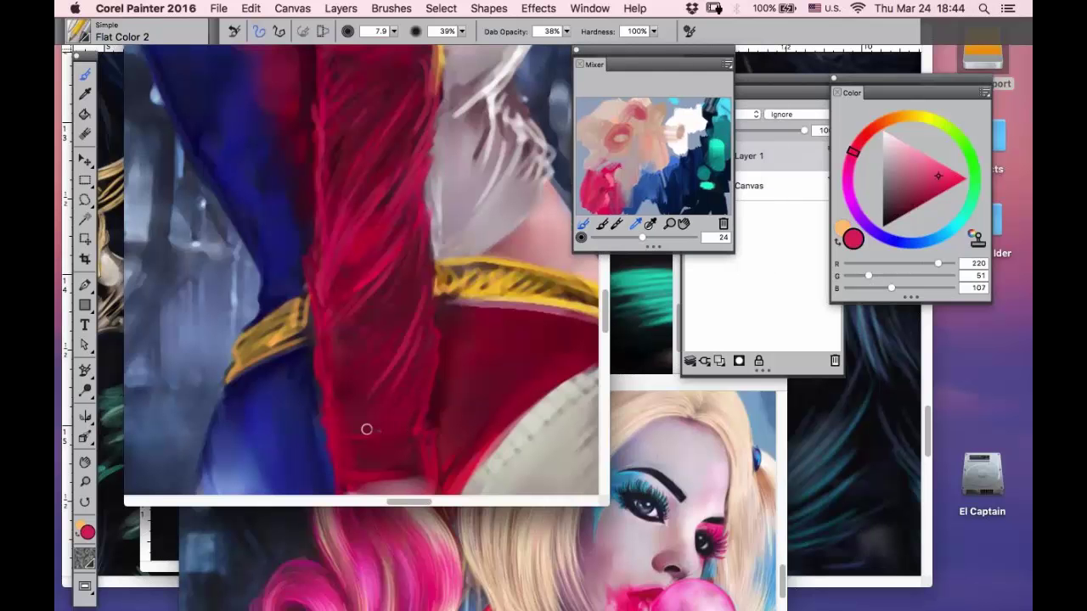
drag(408, 249, 397, 348)
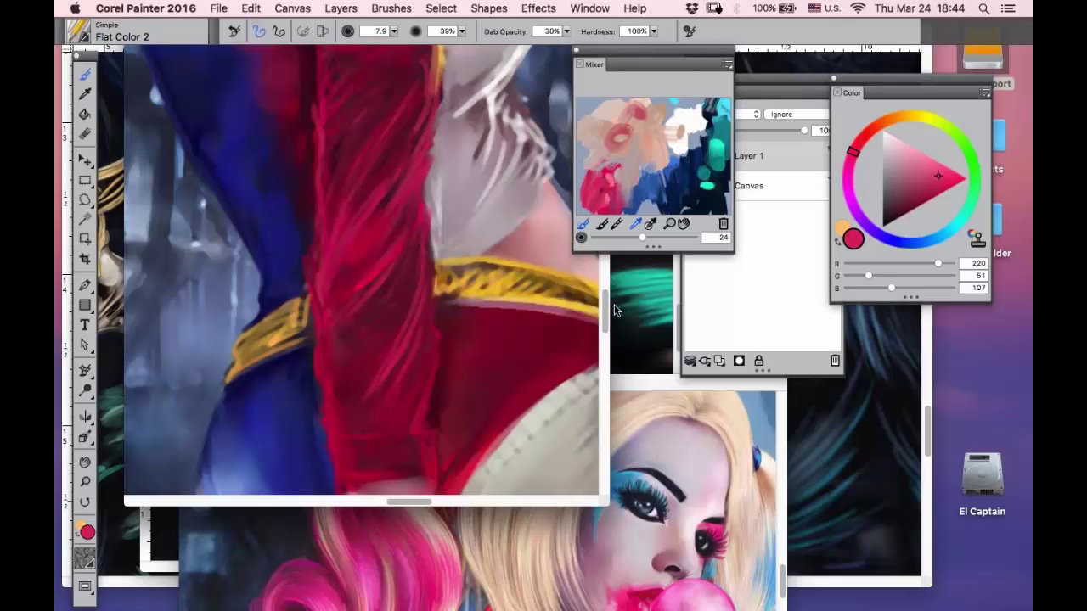
- Continue the raspberry fold strokes down the lower sleeve to the cuff
scroll(603, 314, down, 3)
mouse_move(417, 339)
mouse_down()
mouse_move(417, 382)
mouse_move(346, 416)
mouse_move(356, 397)
mouse_up()
mouse_move(306, 96)
mouse_down()
mouse_move(315, 169)
mouse_move(308, 70)
mouse_up()
mouse_move(336, 287)
mouse_down()
mouse_move(329, 326)
mouse_move(376, 310)
mouse_up()
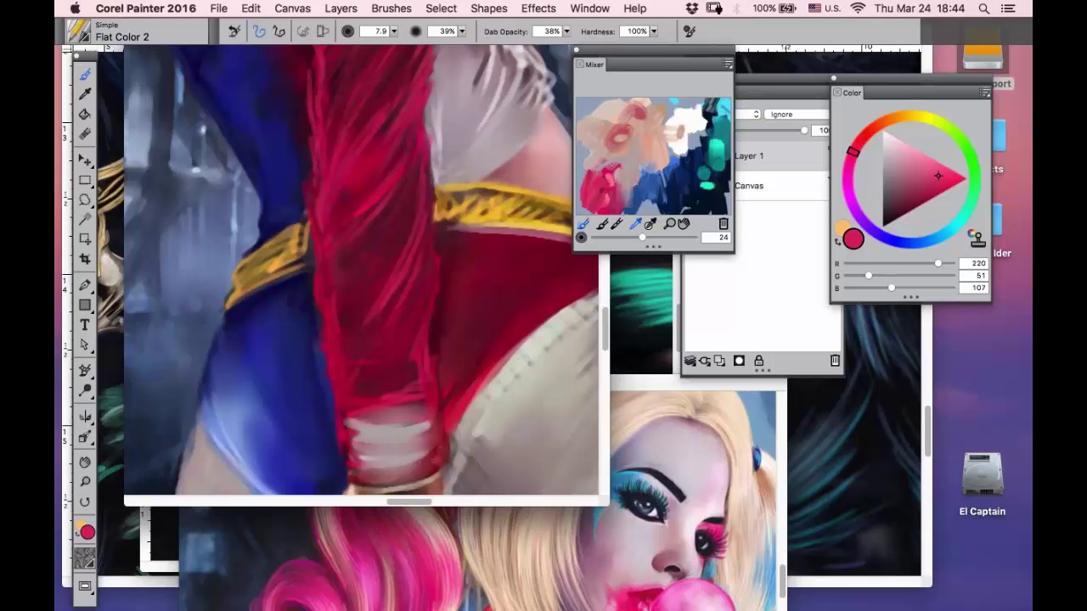
mouse_move(415, 158)
mouse_down()
mouse_move(432, 297)
mouse_move(404, 364)
mouse_move(427, 350)
mouse_move(363, 391)
mouse_up()
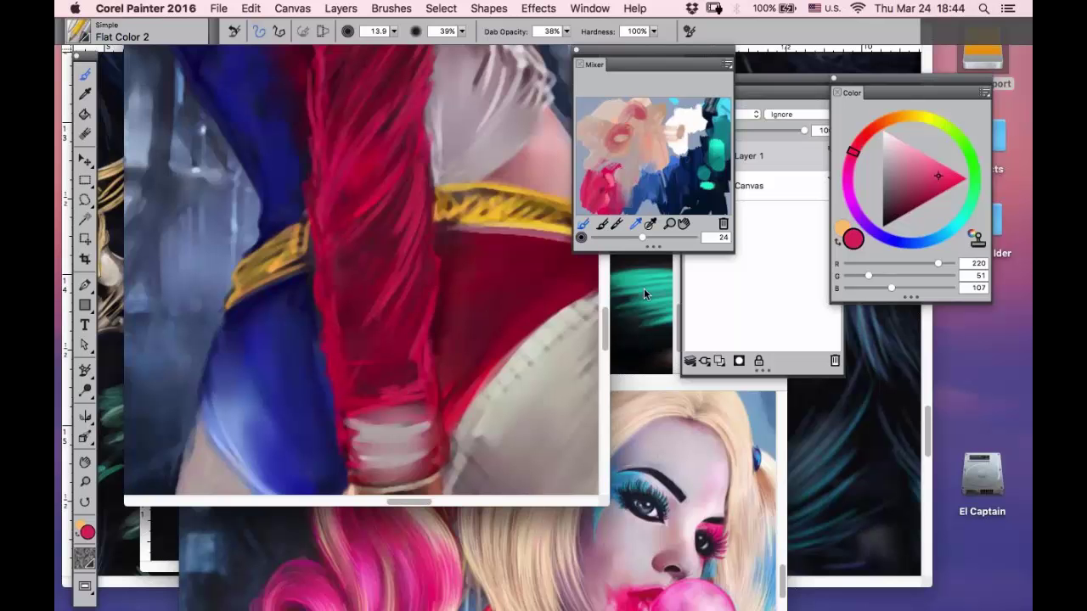
- Sample crimson (RGB 170, 13, 59) from the upper sleeve and brush its edge at size 18.9
drag(604, 314, 605, 270)
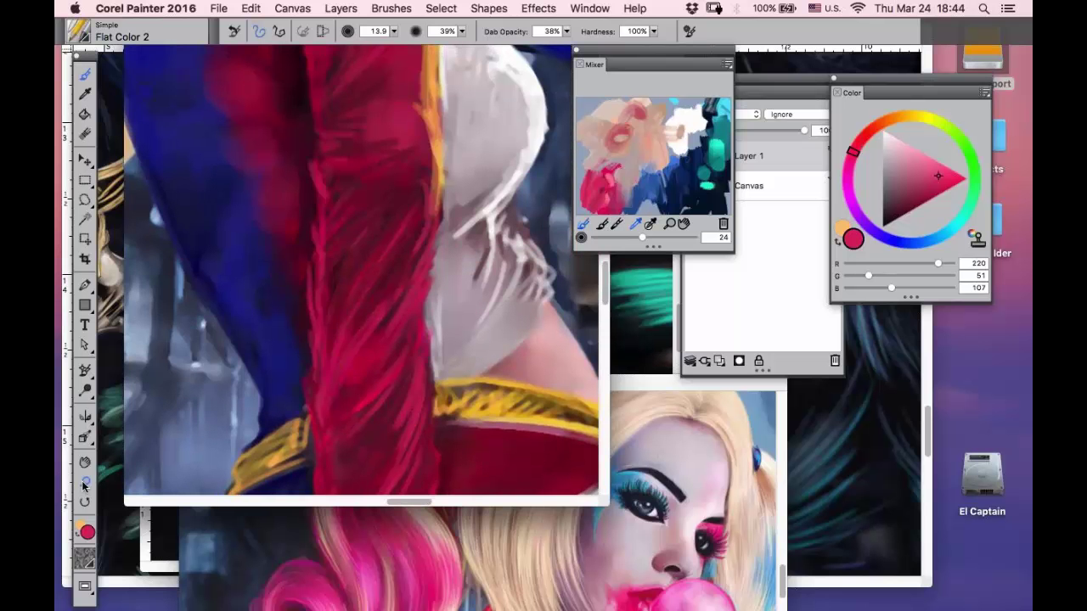
key(m)
alt+click(395, 162)
alt+click(396, 163)
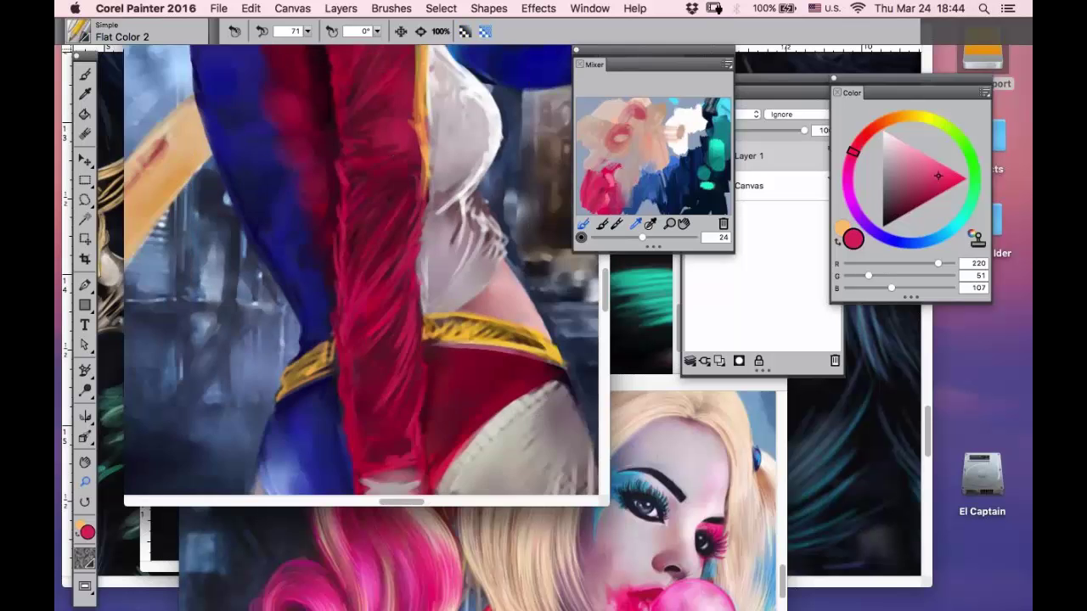
alt+click(395, 162)
drag(604, 305, 604, 274)
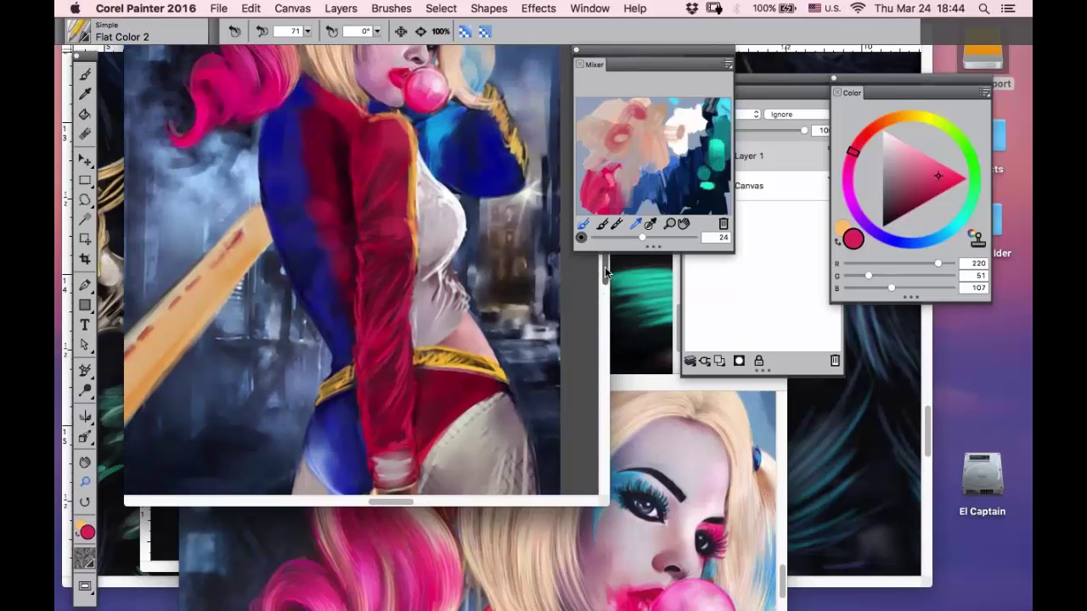
drag(340, 163, 566, 438)
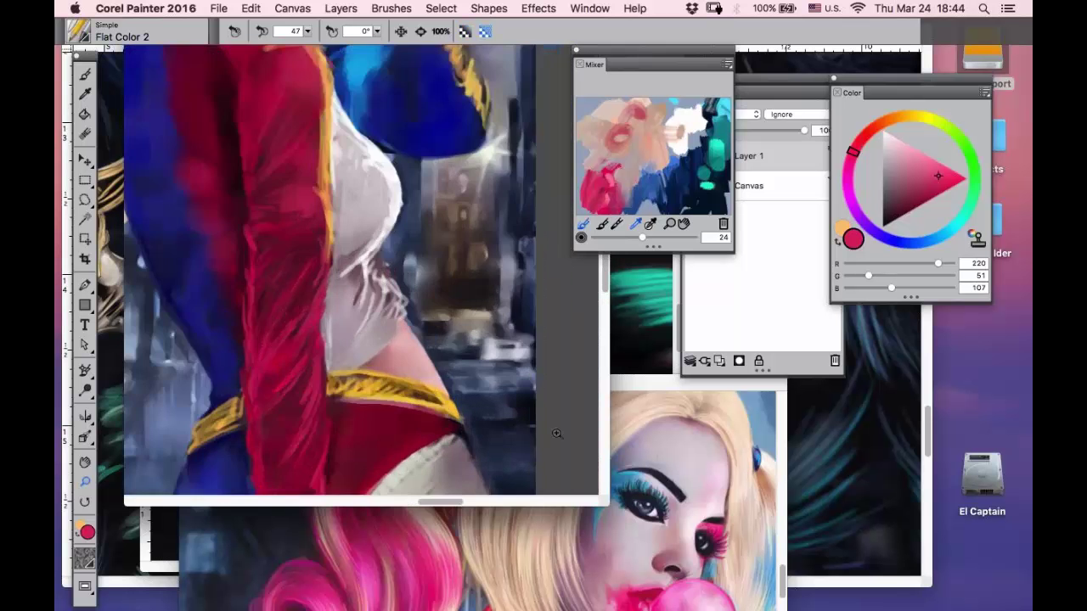
click(84, 94)
click(241, 79)
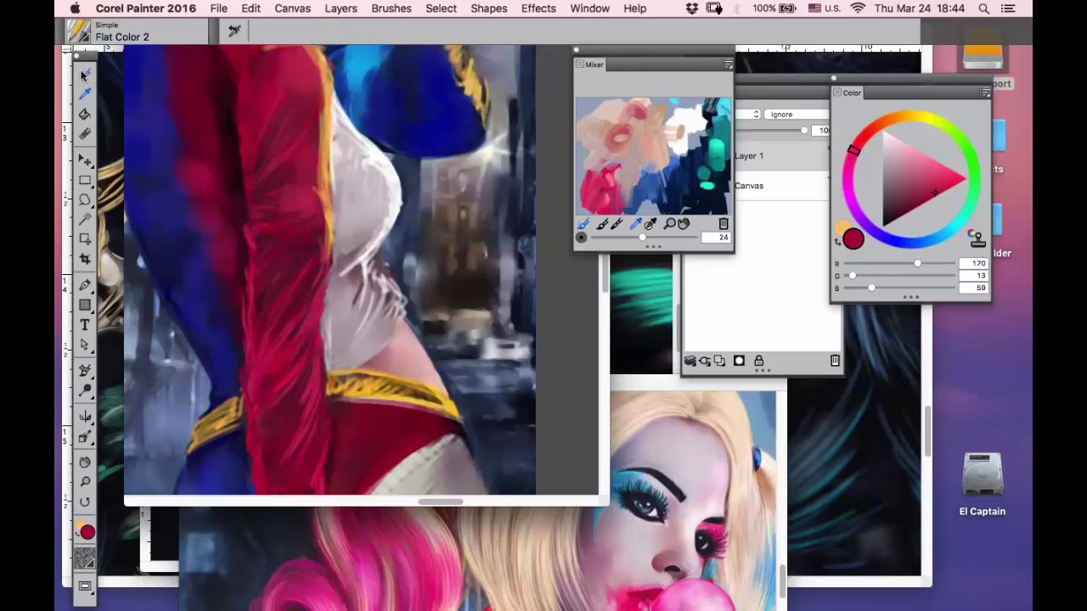
click(84, 75)
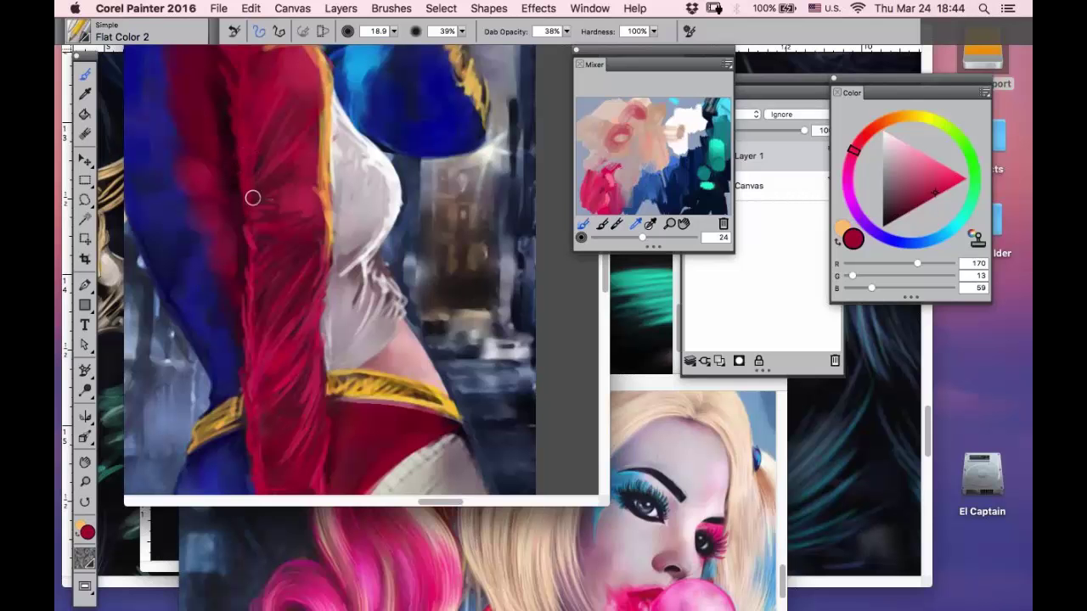
- Sample raspberry (RGB 189, 45, 88) from the upper sleeve, and add fold highlights down the sleeve in the mixer's pink (RGB 250, 116, 149)
click(85, 93)
click(286, 71)
key(b)
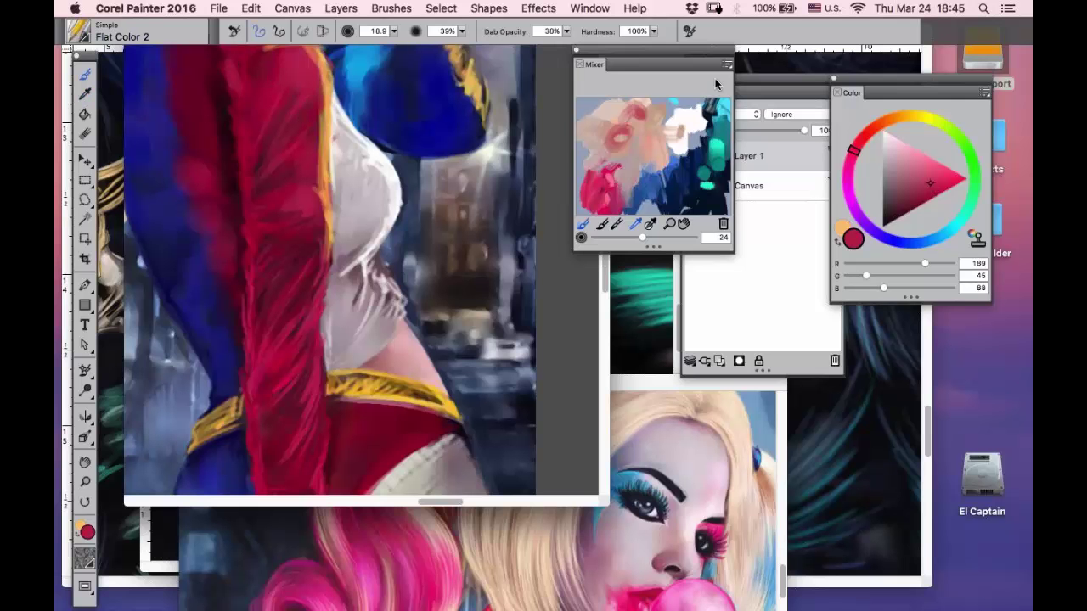
click(614, 185)
drag(310, 82, 301, 144)
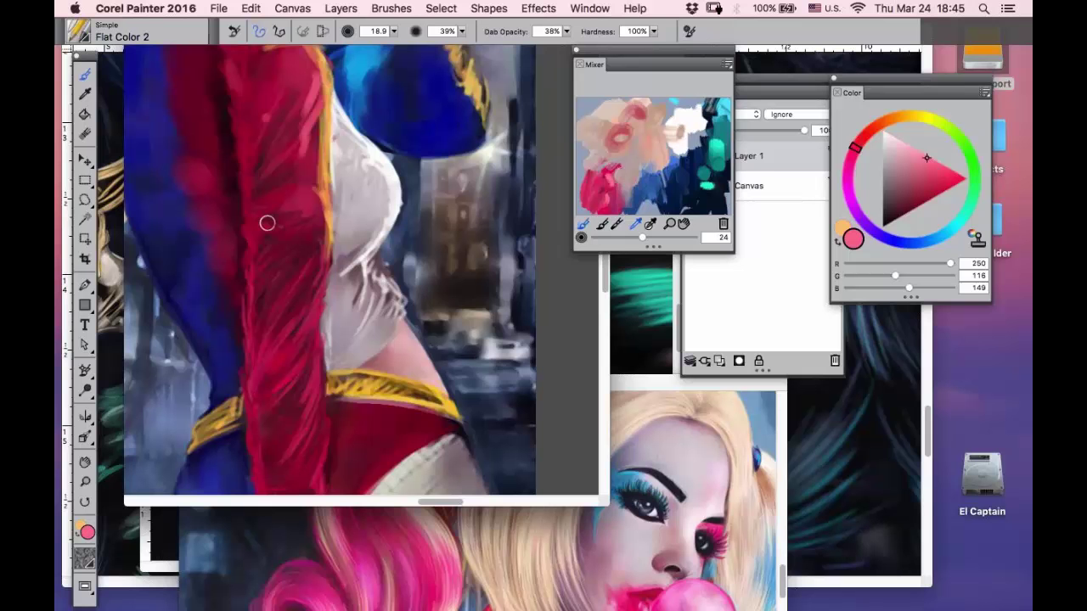
mouse_move(323, 205)
mouse_down()
mouse_move(291, 221)
mouse_move(324, 221)
mouse_move(275, 272)
mouse_move(319, 237)
mouse_move(252, 380)
mouse_move(313, 287)
mouse_move(288, 360)
mouse_move(291, 384)
mouse_move(319, 389)
mouse_move(277, 469)
mouse_move(308, 419)
mouse_move(299, 463)
mouse_up()
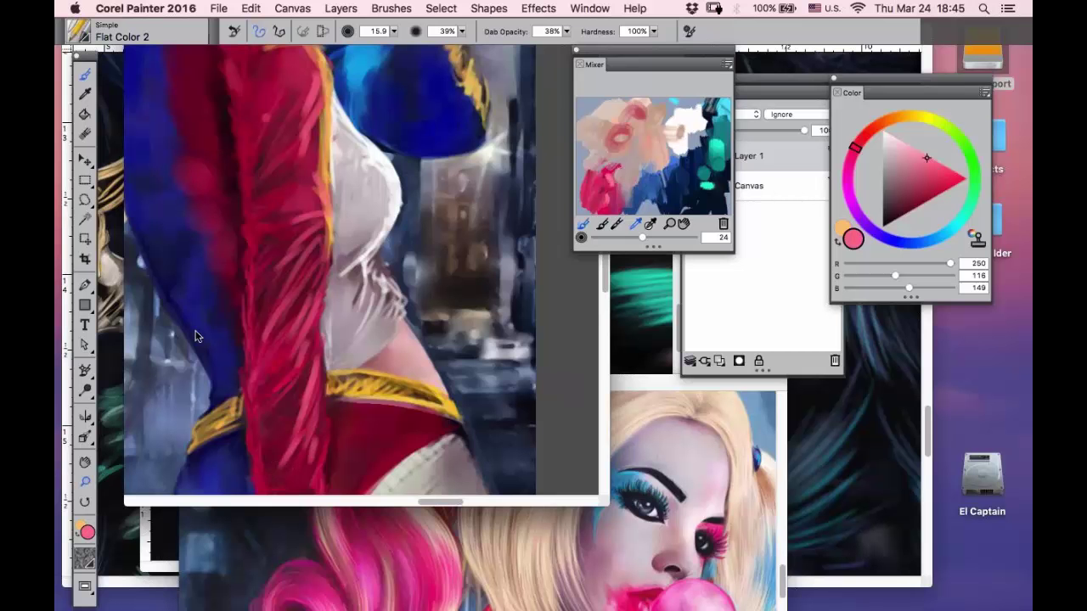
- Sample dark maroon (RGB 57, 5, 23) and deepen the shadow between the sleeve and the jacket's back at size 15.9
key(space)
alt+click(255, 268)
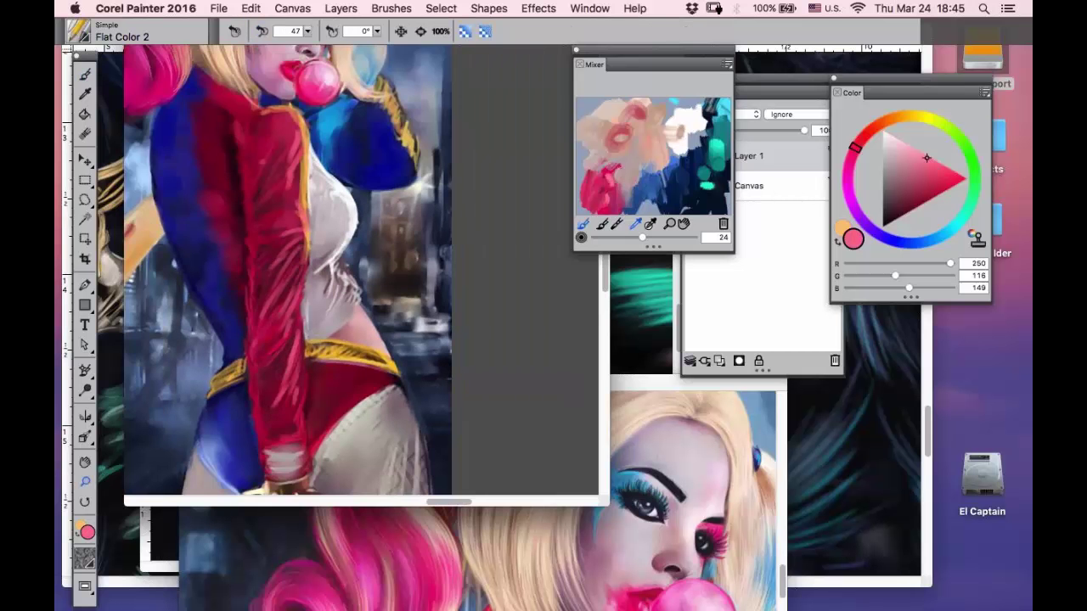
scroll(264, 478, up, 3)
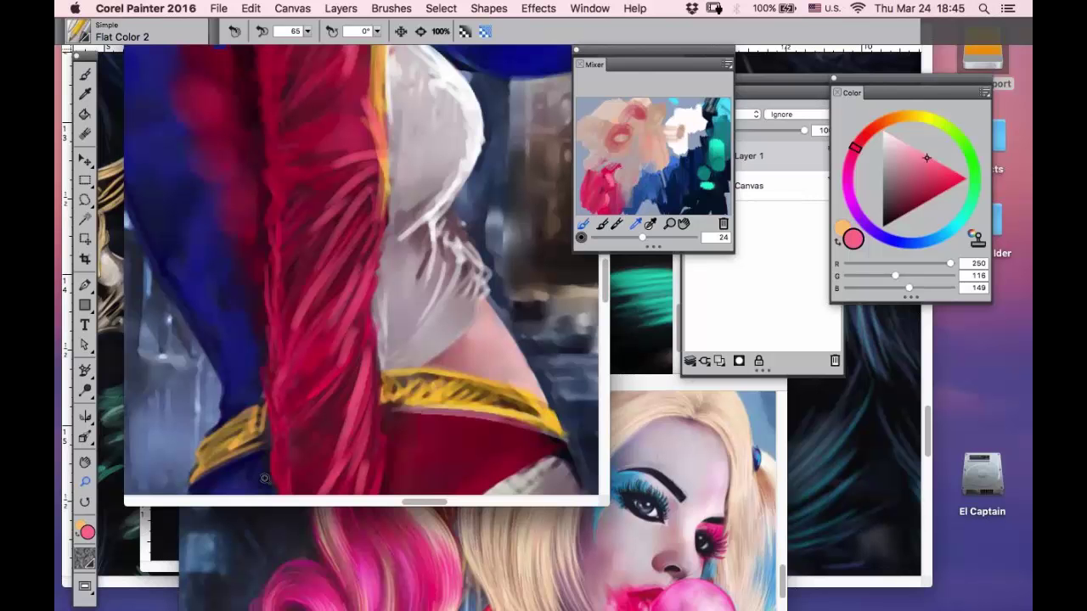
alt+click(252, 60)
click(84, 75)
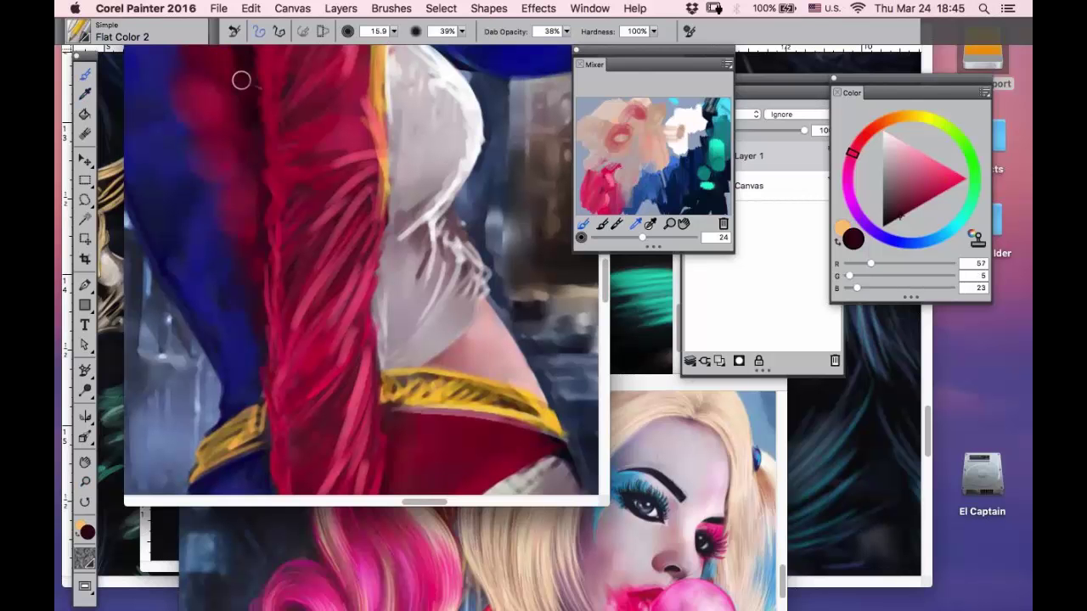
mouse_move(259, 196)
mouse_down()
mouse_move(286, 224)
mouse_move(275, 205)
mouse_move(254, 305)
mouse_move(258, 293)
mouse_move(266, 348)
mouse_up()
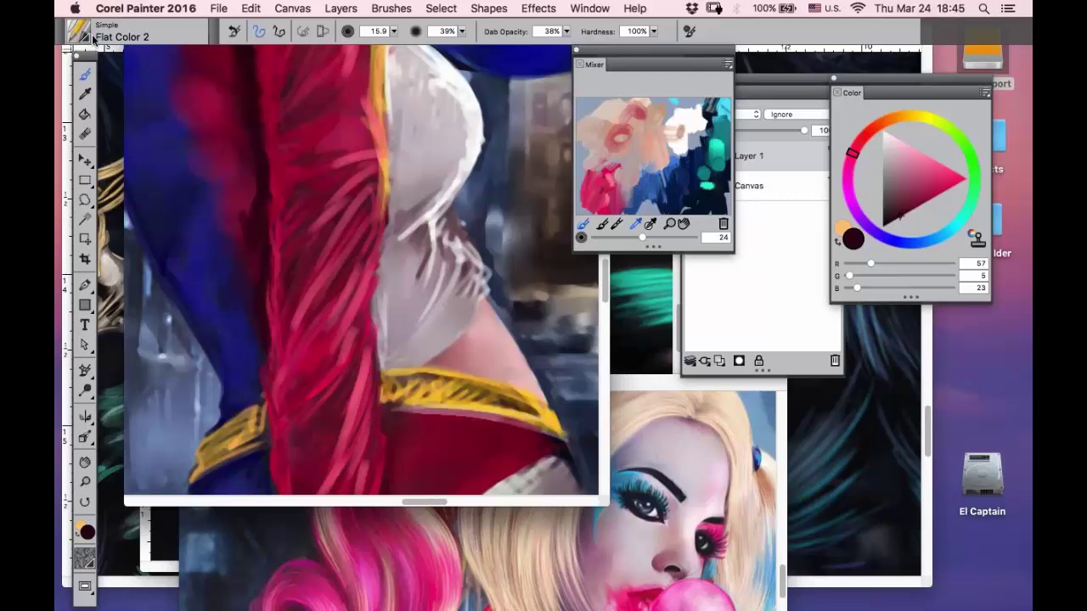
- Switch to the Detail Oils Brush from the Oils category and sample crimson (RGB 151, 13, 56) from the sleeve
click(86, 39)
scroll(116, 230, up, 5)
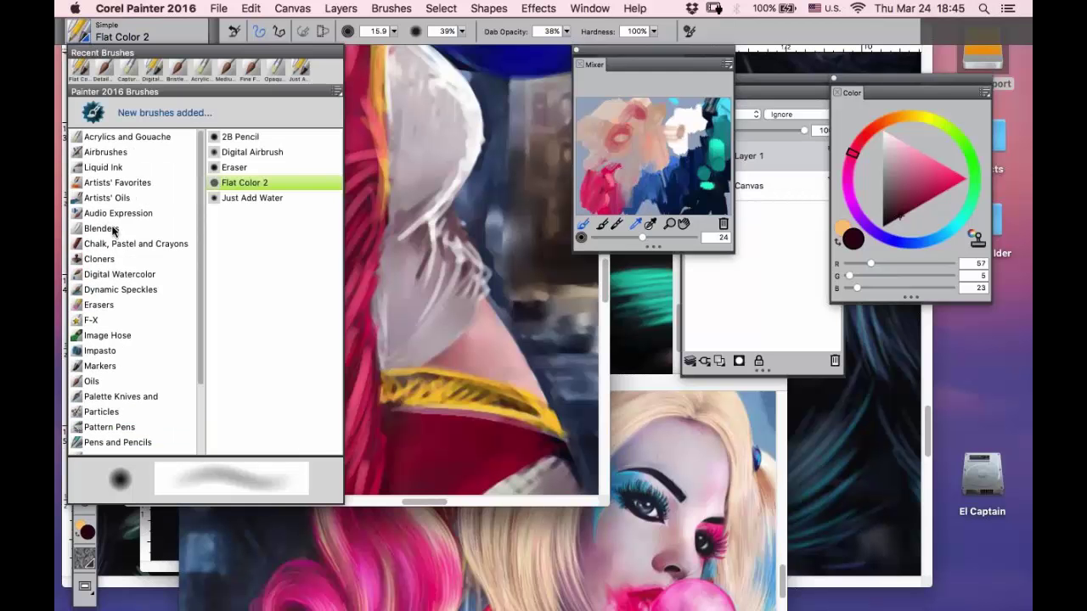
click(109, 381)
click(254, 152)
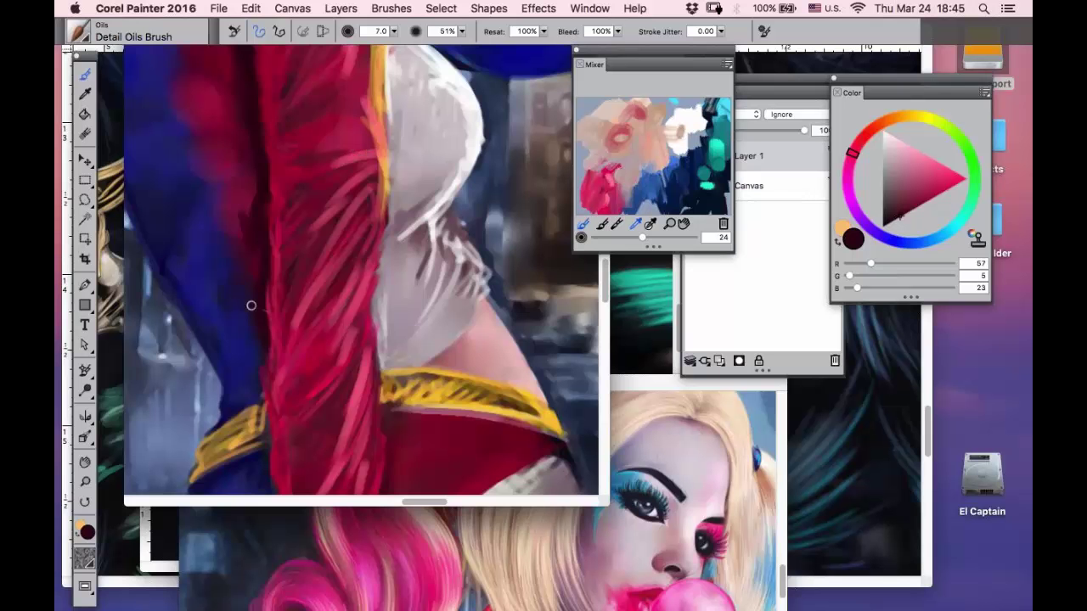
click(85, 482)
drag(413, 140, 237, 364)
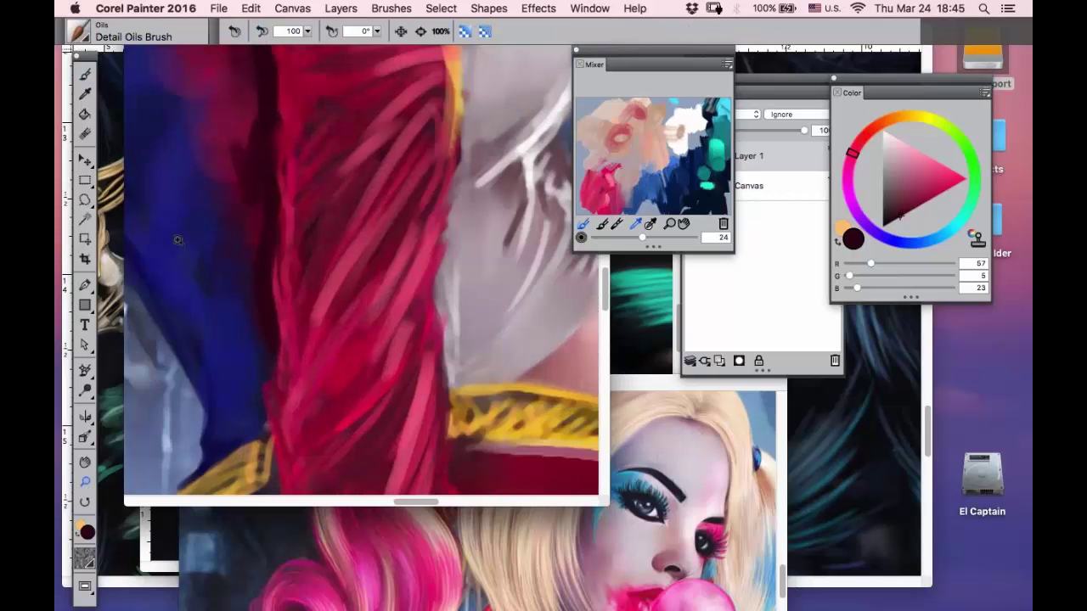
click(85, 95)
click(284, 87)
click(84, 76)
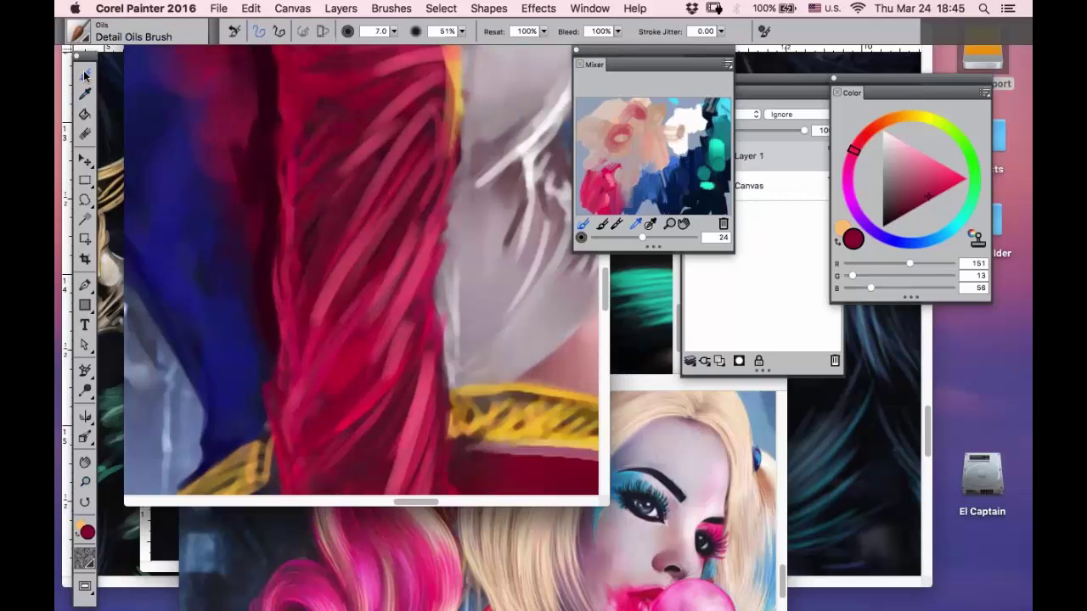
- Brush crimson (RGB 151, 13, 56) over the sleeve's pink fold highlights at size 9 to blend them into the fabric
drag(431, 76, 319, 212)
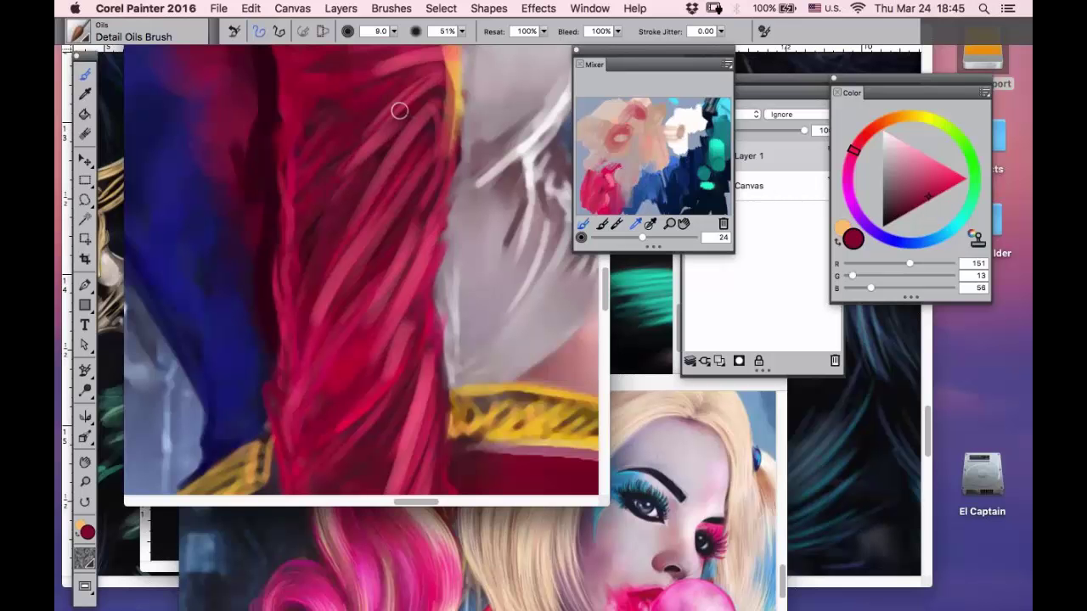
mouse_move(399, 110)
mouse_down()
mouse_move(301, 265)
mouse_move(418, 105)
mouse_move(293, 345)
mouse_up()
mouse_move(396, 169)
mouse_down()
mouse_move(299, 364)
mouse_move(410, 182)
mouse_move(319, 370)
mouse_up()
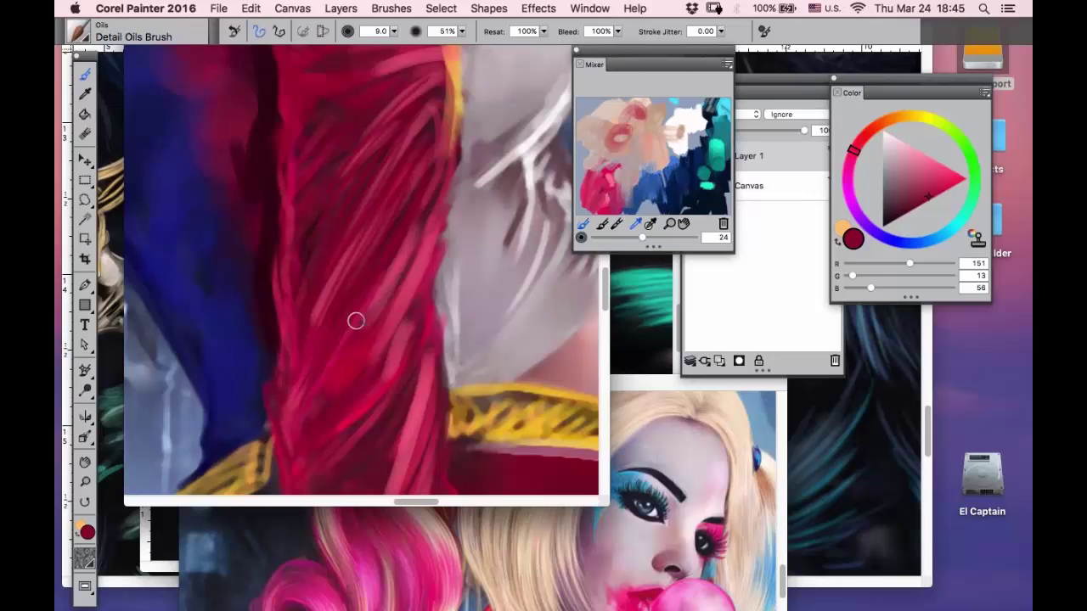
drag(396, 259, 341, 343)
mouse_move(420, 222)
mouse_down()
mouse_move(345, 343)
mouse_move(385, 309)
mouse_move(371, 355)
mouse_up()
mouse_move(426, 233)
mouse_down()
mouse_move(366, 364)
mouse_move(349, 462)
mouse_up()
- Sample crimson (RGB 156, 7, 54) from the upper sleeve, brush along its folds, and sample a lighter crimson (RGB 172, 17, 65)
click(85, 95)
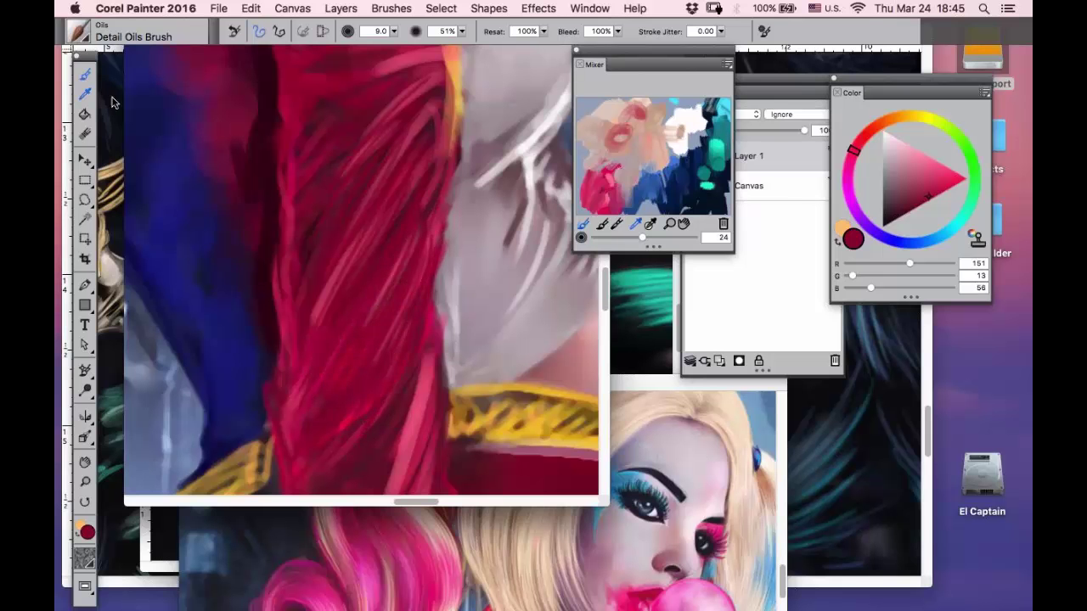
click(291, 66)
click(85, 75)
mouse_move(427, 88)
mouse_down()
mouse_move(305, 237)
mouse_move(382, 135)
mouse_move(315, 272)
mouse_up()
mouse_move(421, 121)
mouse_down()
mouse_move(324, 271)
mouse_move(318, 318)
mouse_move(396, 213)
mouse_up()
drag(426, 156, 355, 306)
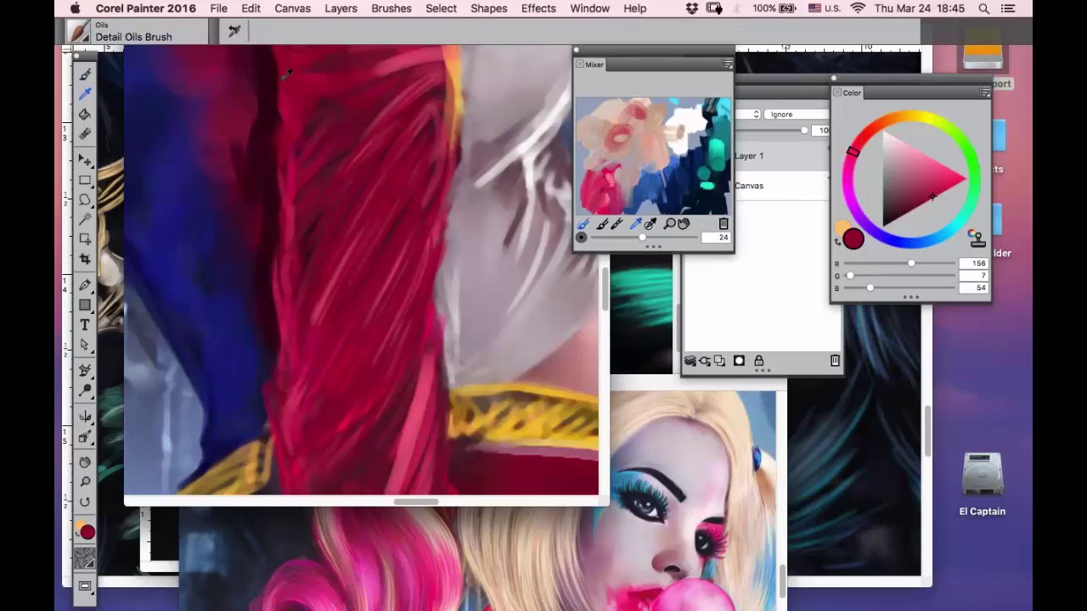
alt+click(266, 91)
click(84, 75)
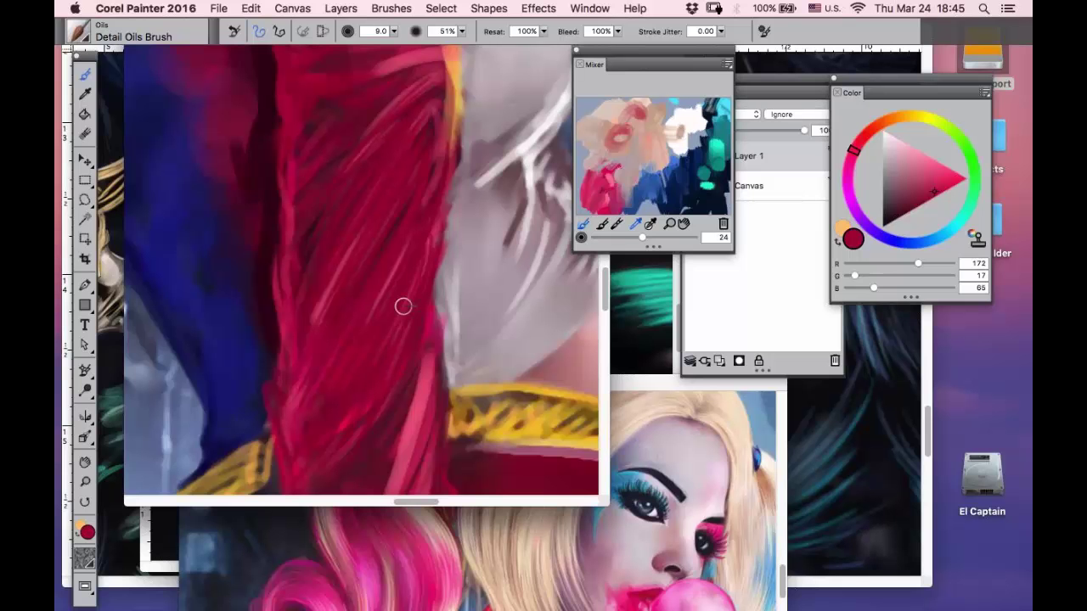
- Pick light pink (RGB 255, 128, 156) from the mixer and paint thin diagonal highlights fanning down the sleeve's folds
click(607, 175)
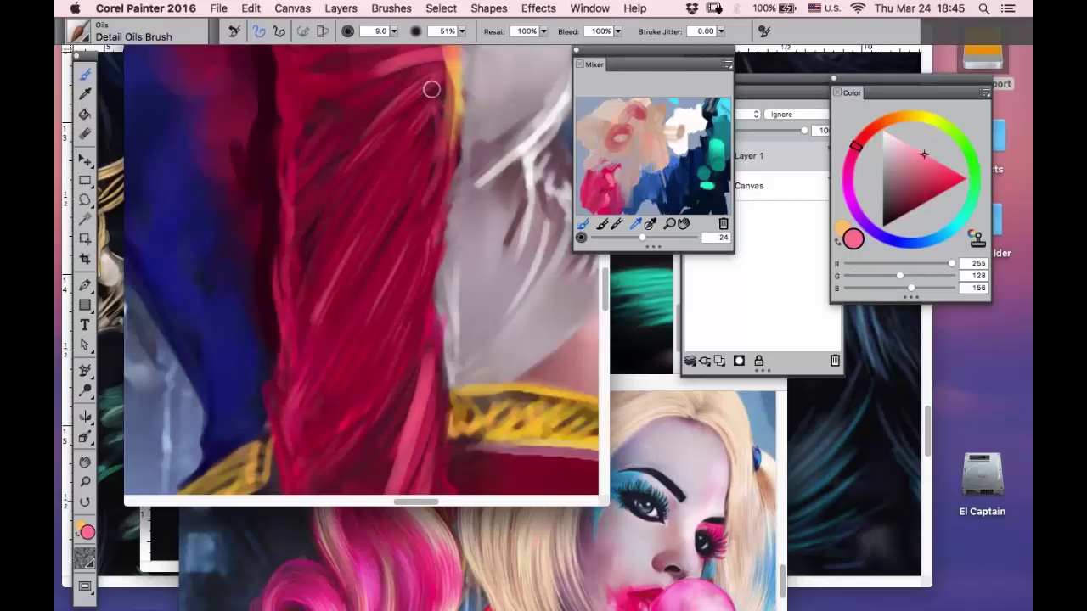
mouse_move(431, 91)
mouse_down()
mouse_move(323, 181)
mouse_move(340, 231)
mouse_up()
drag(426, 116, 347, 234)
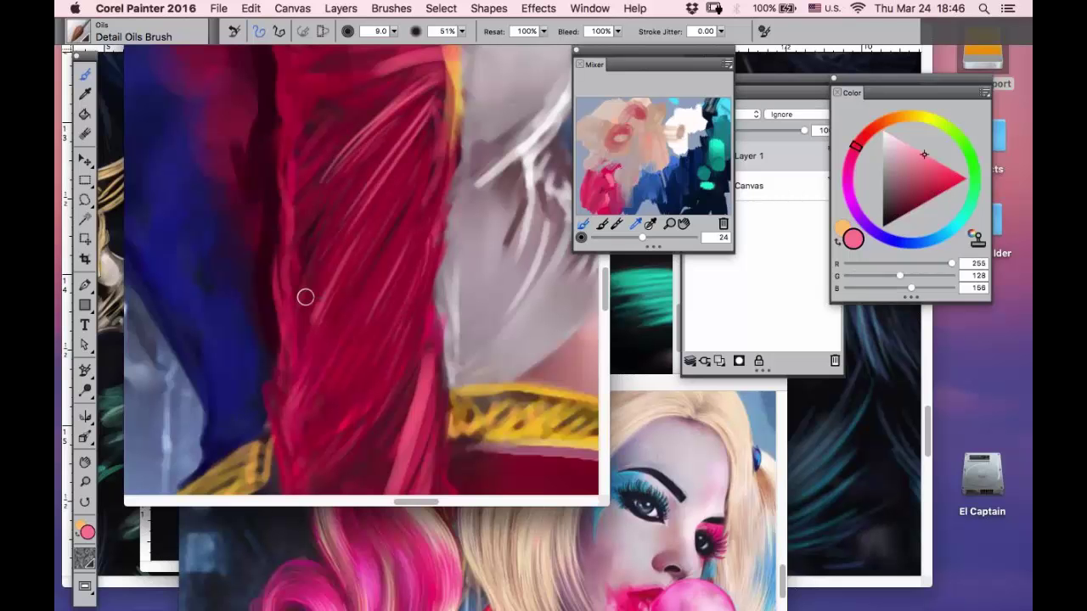
drag(423, 97, 365, 218)
drag(425, 108, 348, 270)
drag(425, 148, 336, 300)
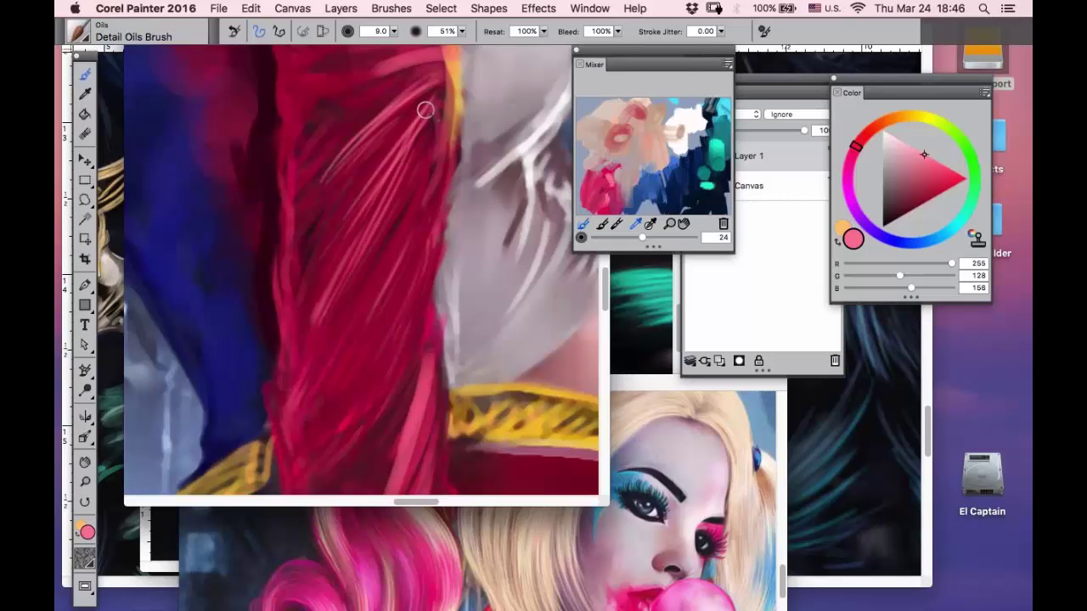
drag(433, 119, 347, 289)
mouse_move(420, 175)
mouse_down()
mouse_move(353, 303)
mouse_move(342, 374)
mouse_move(347, 350)
mouse_up()
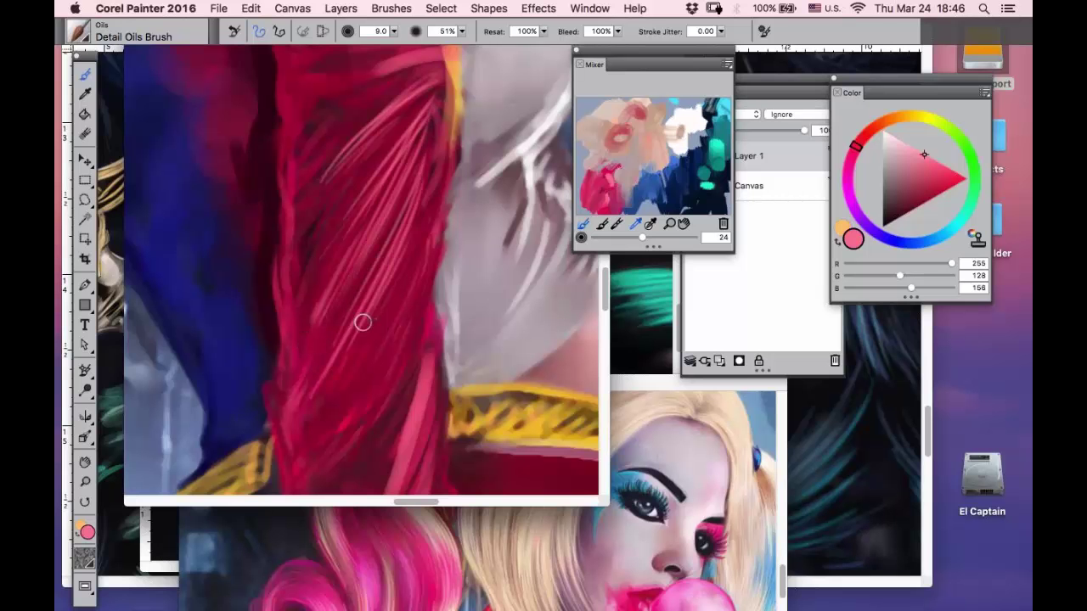
drag(416, 216, 352, 386)
- Sample crimson (RGB 165, 8, 54) from the upper sleeve and brush along the lower sleeve's edge and its broad pink fold
click(86, 96)
click(331, 77)
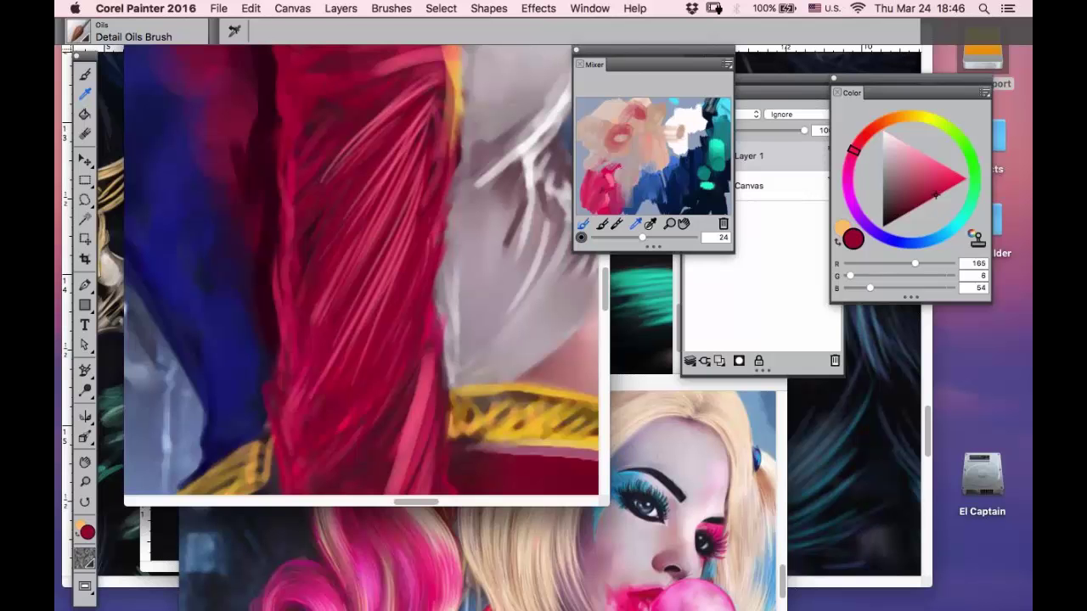
key(b)
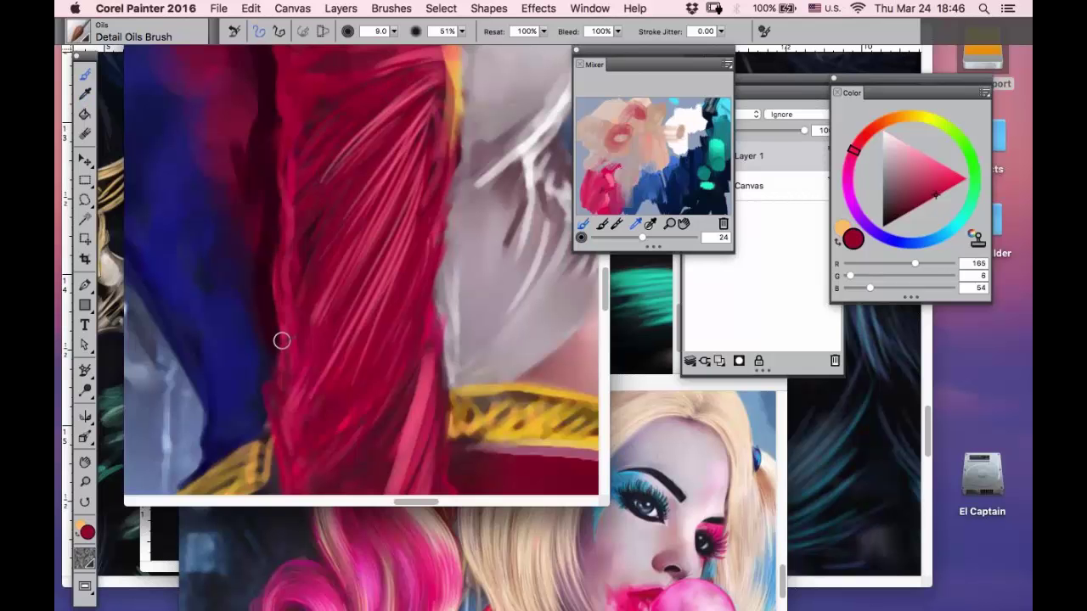
click(85, 462)
drag(233, 312, 198, 202)
key(b)
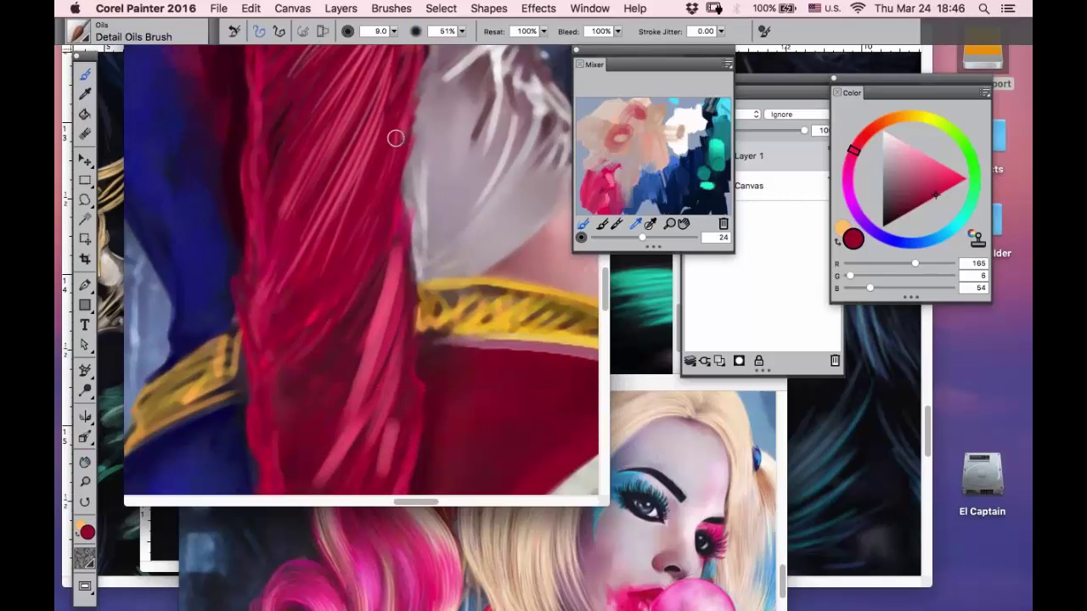
drag(399, 140, 397, 194)
drag(409, 112, 381, 264)
mouse_move(403, 199)
mouse_down()
mouse_move(351, 386)
mouse_move(369, 396)
mouse_move(354, 433)
mouse_move(381, 371)
mouse_move(352, 443)
mouse_up()
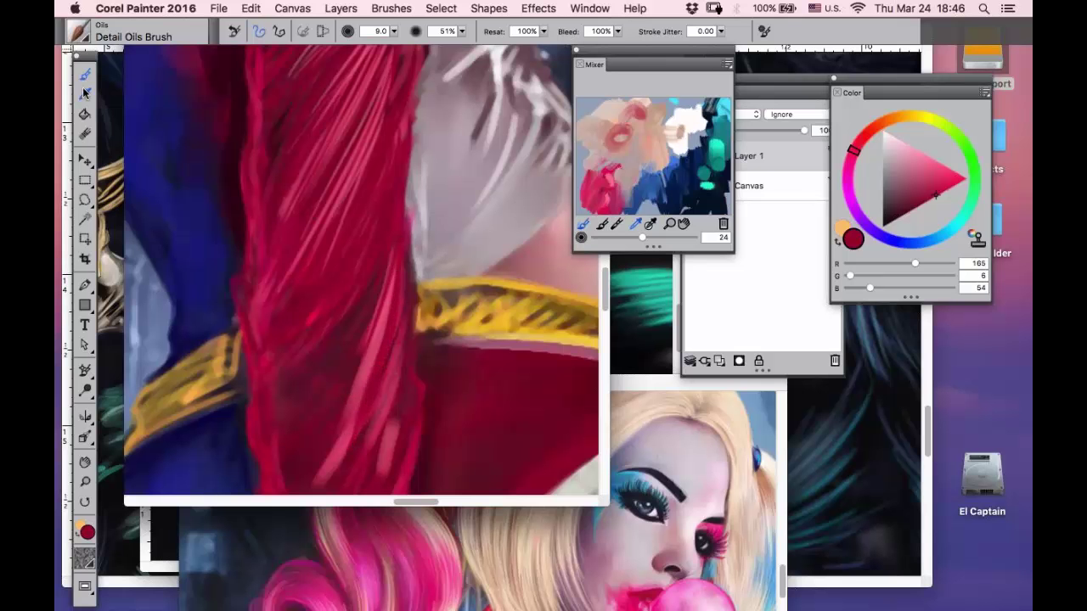
- Sample dark crimson (RGB 131, 20, 54) from the sleeve and brush fold shadows into its lower part
click(83, 92)
click(300, 86)
click(85, 75)
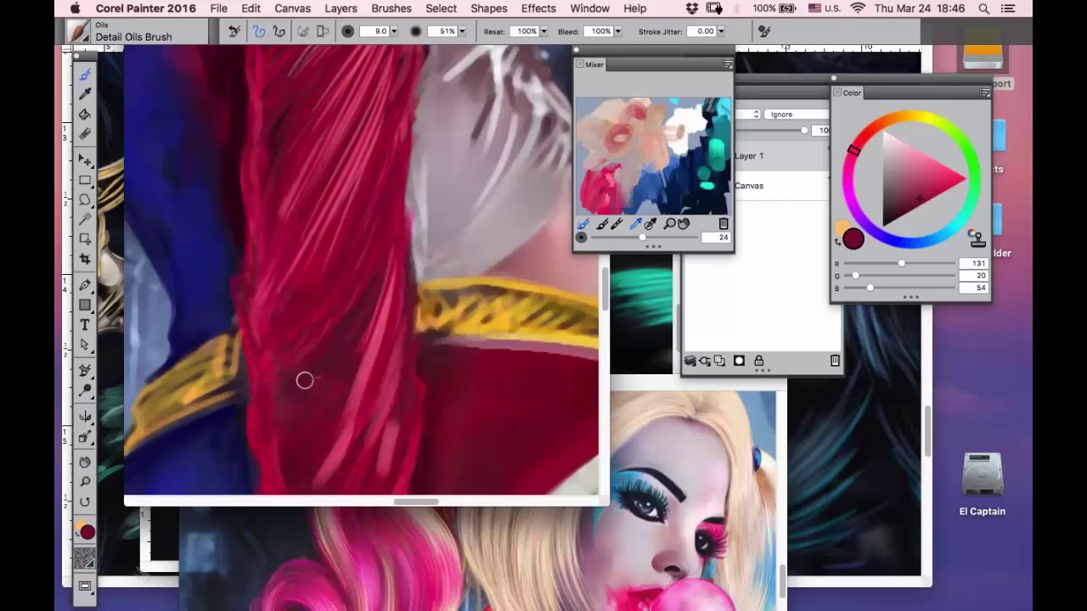
mouse_move(391, 245)
mouse_down()
mouse_move(340, 417)
mouse_move(389, 340)
mouse_move(386, 416)
mouse_up()
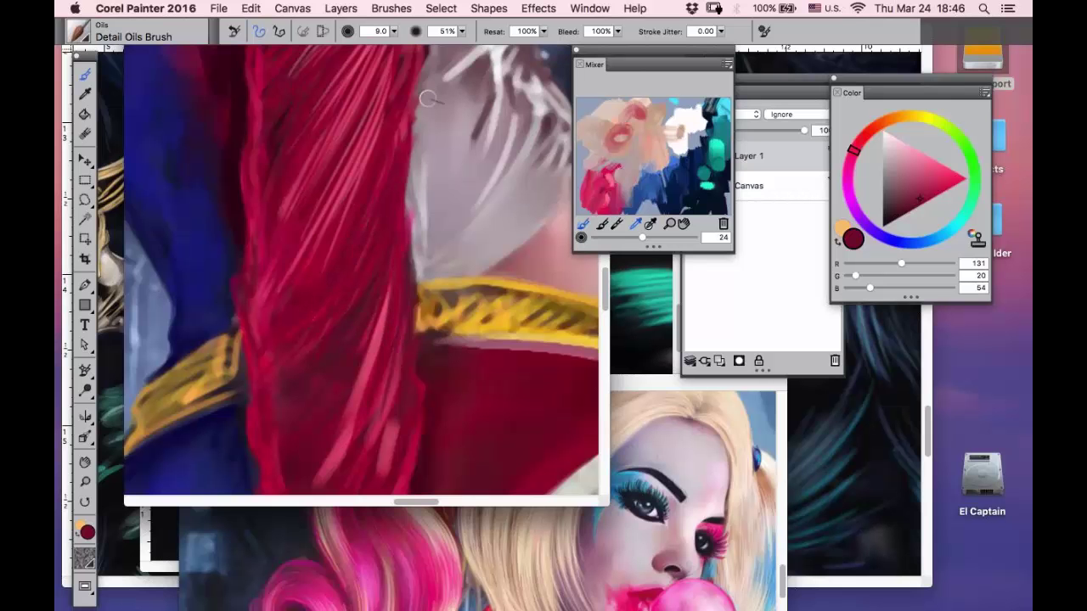
- Set the brush to 27% opacity and size 17, and brush soft fold highlights up the sleeve in the mixer's pink (RGB 255, 128, 156)
drag(461, 32, 426, 47)
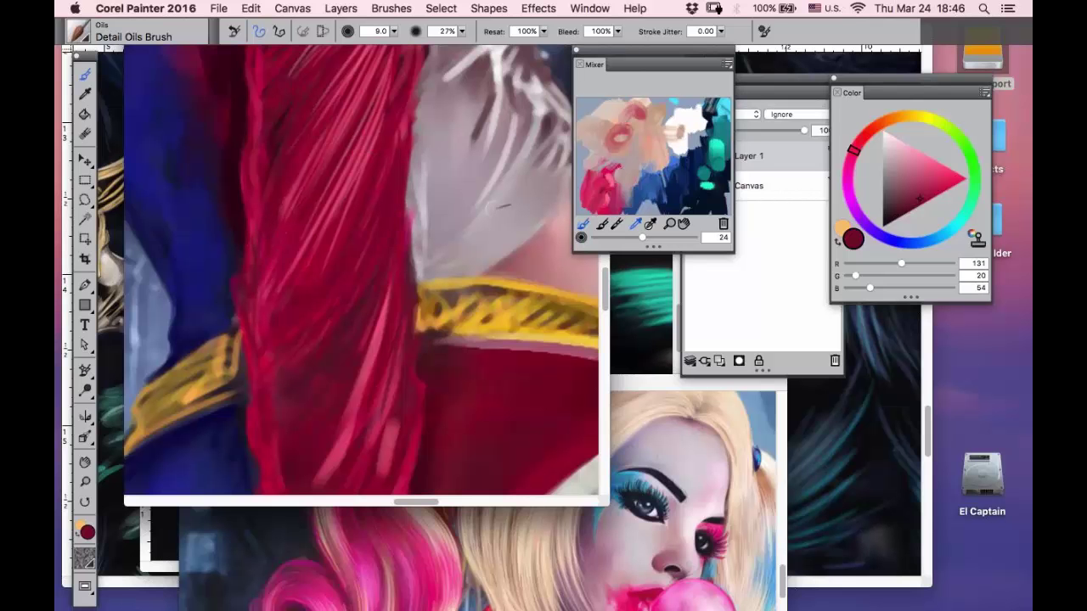
click(604, 193)
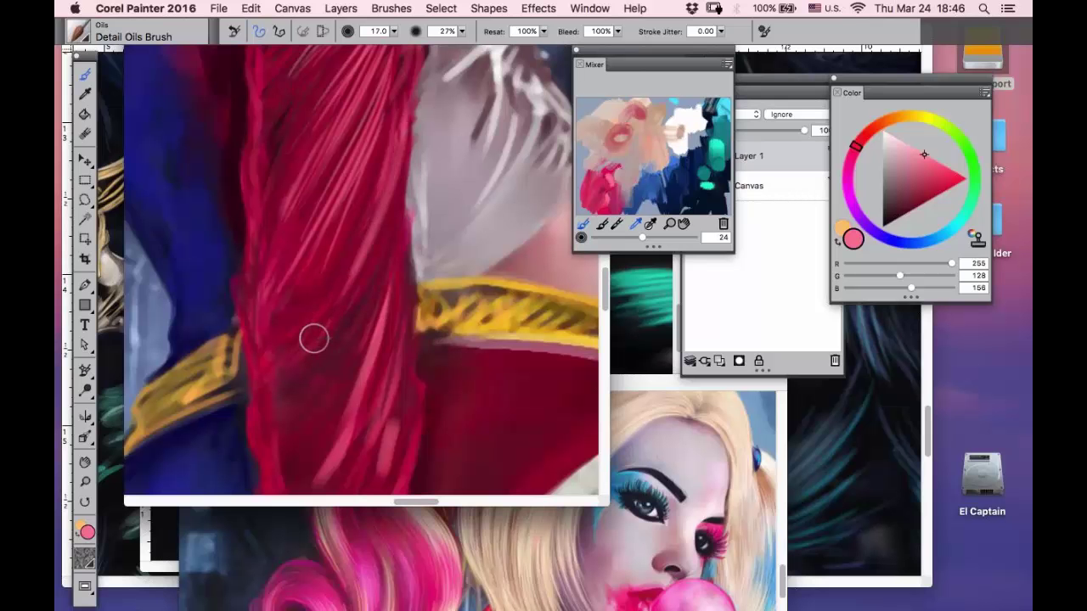
drag(307, 355, 376, 204)
drag(352, 397, 376, 140)
drag(284, 364, 358, 170)
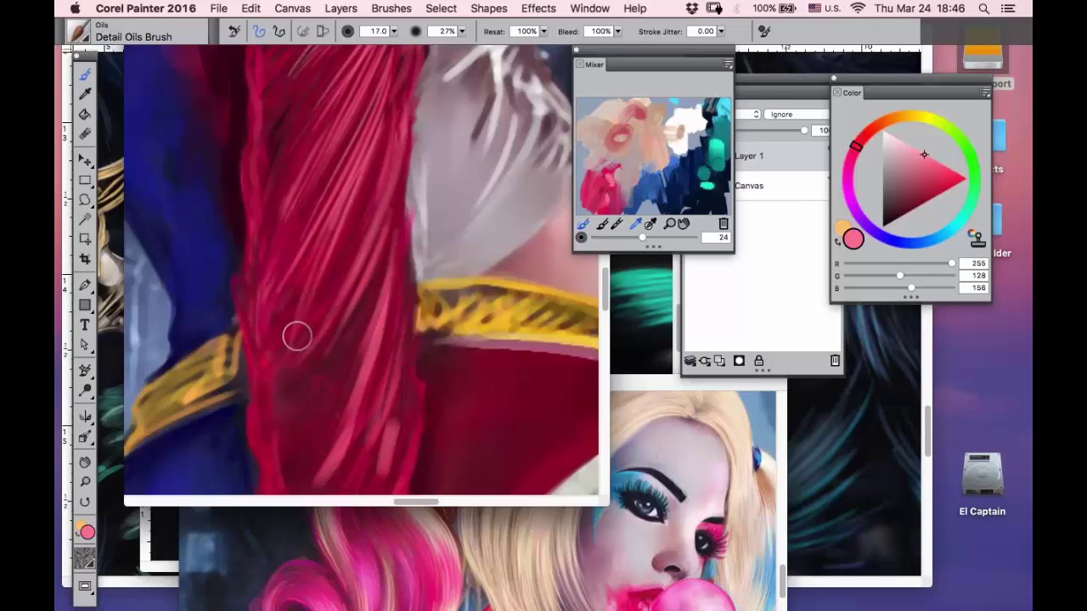
- Sample crimson (RGB 158, 12, 56) from the upper sleeve and brush it over the lower sleeve's folds
click(85, 482)
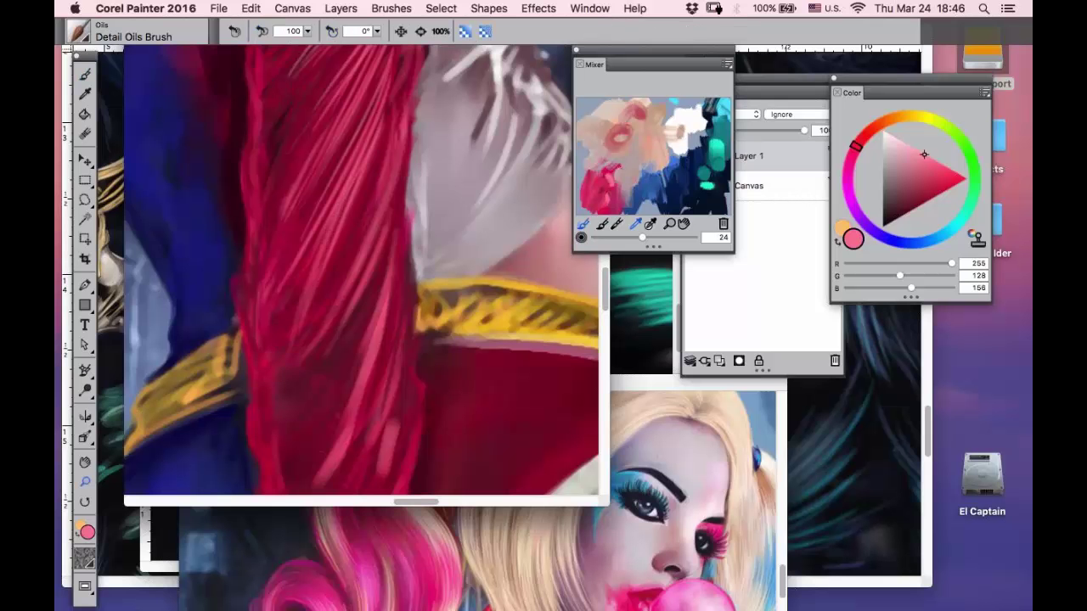
alt+click(378, 133)
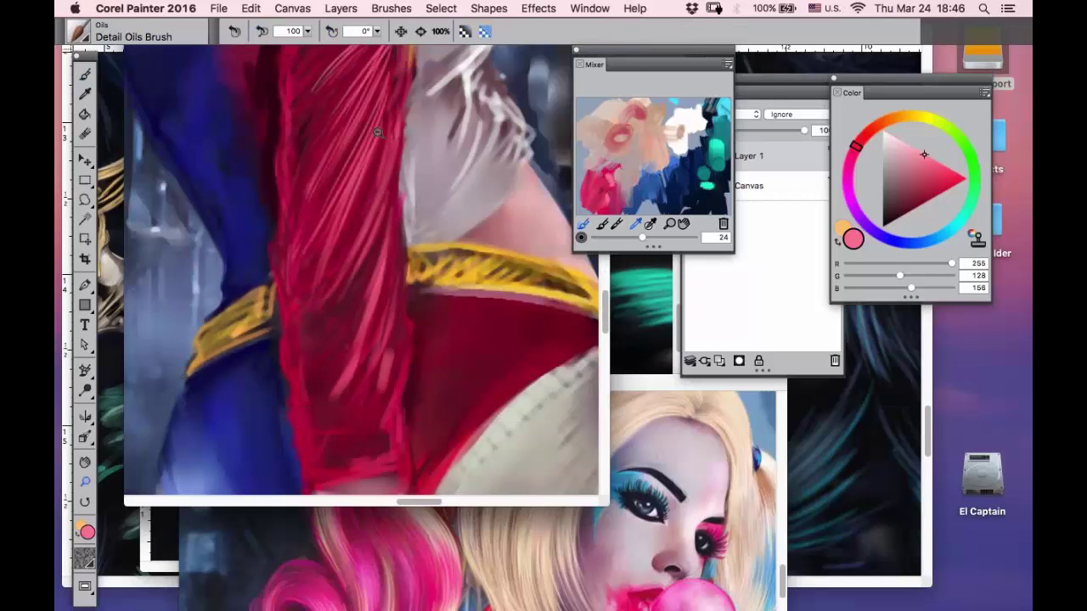
alt+click(378, 132)
click(436, 119)
click(437, 119)
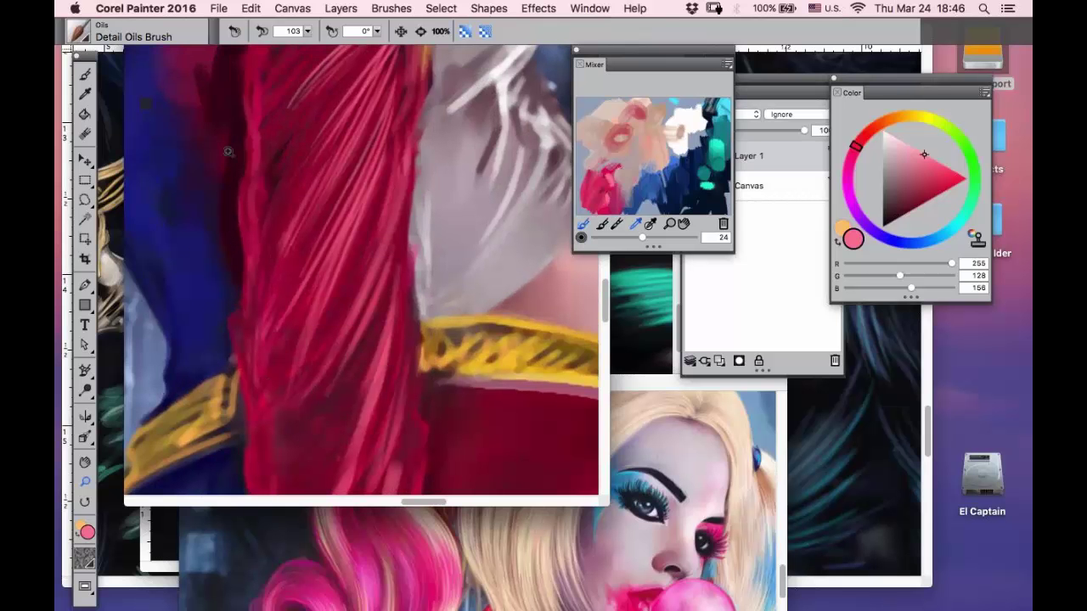
click(308, 66)
click(85, 75)
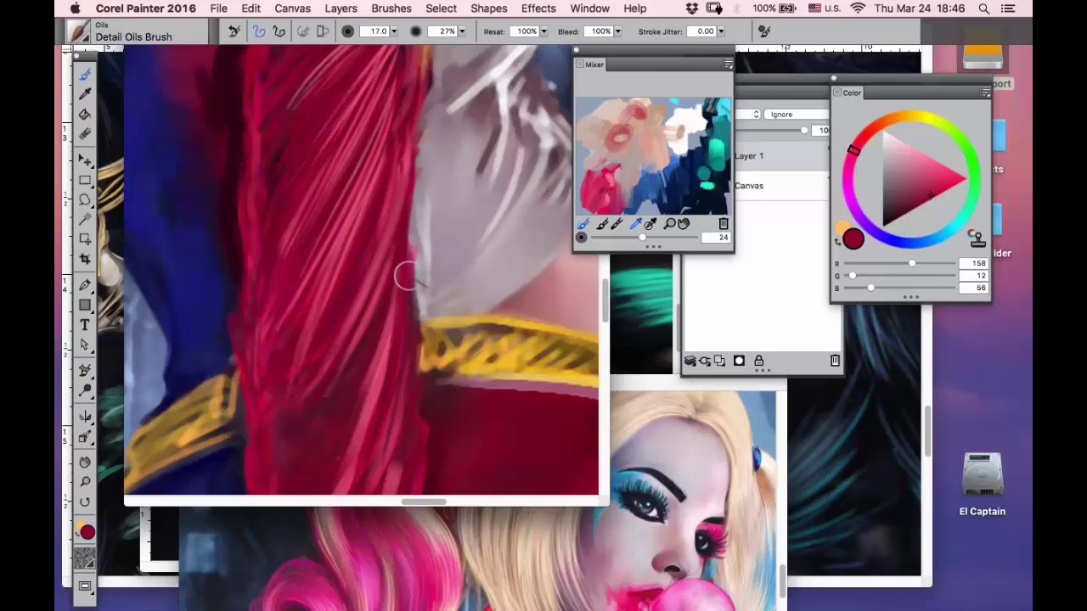
drag(390, 309, 358, 421)
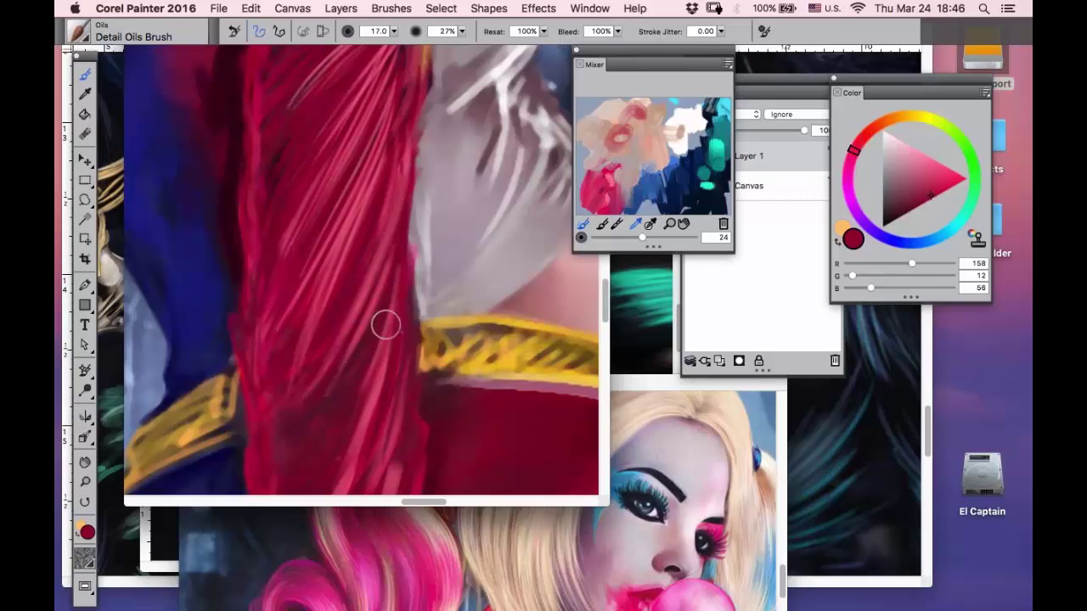
- Open the painting c.psd from the Webinar folder and move its window down to uncover the draft
click(218, 9)
click(230, 42)
drag(622, 87, 363, 65)
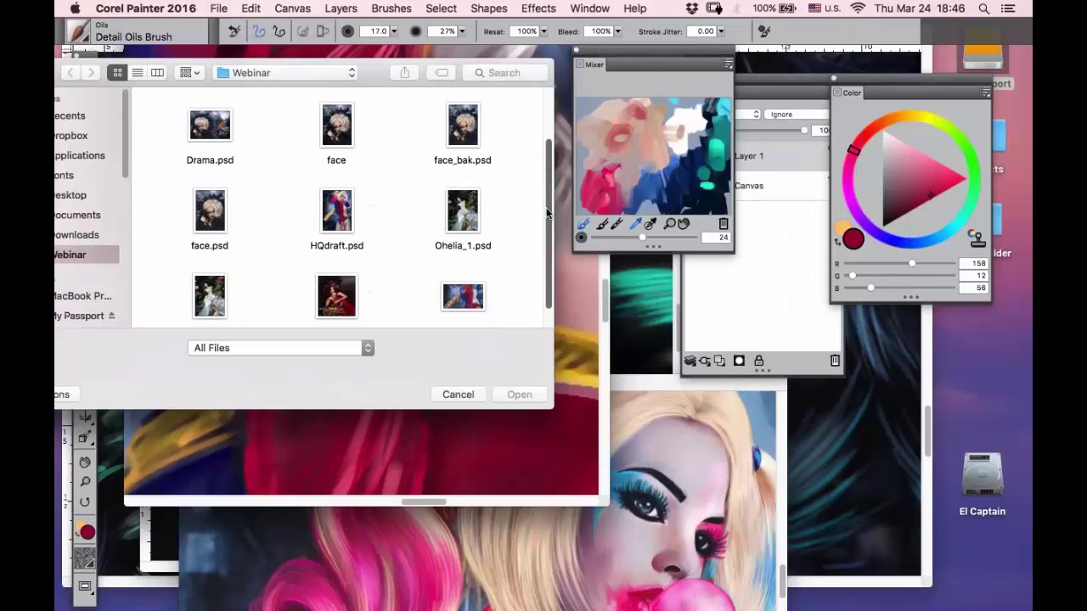
scroll(547, 213, down, 2)
click(462, 272)
click(522, 395)
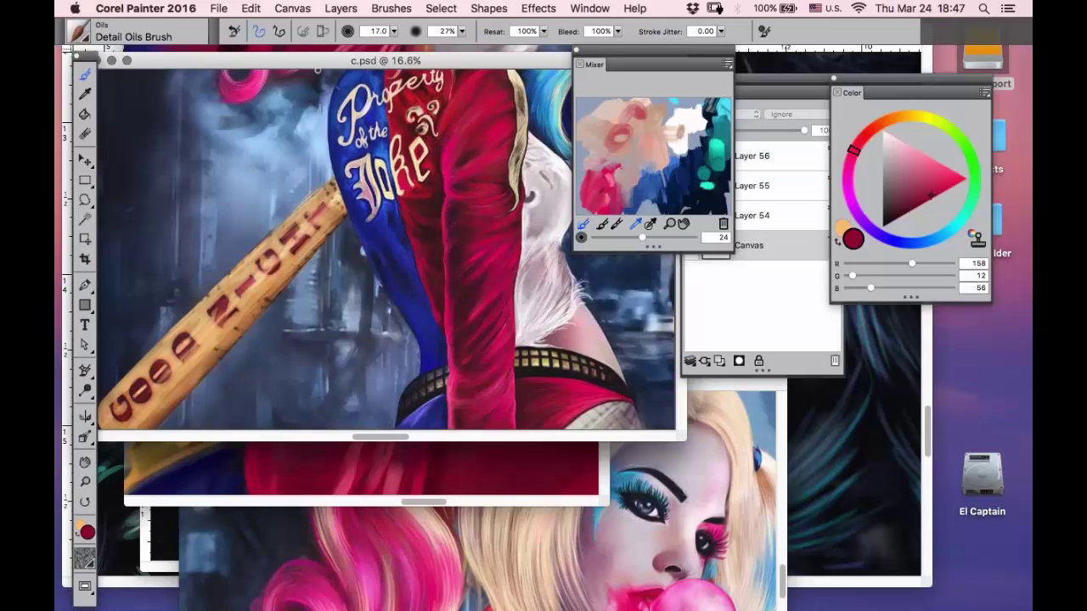
drag(382, 66, 377, 243)
- Return to the draft and examine the sleeve's folds in the context of the whole figure
click(432, 140)
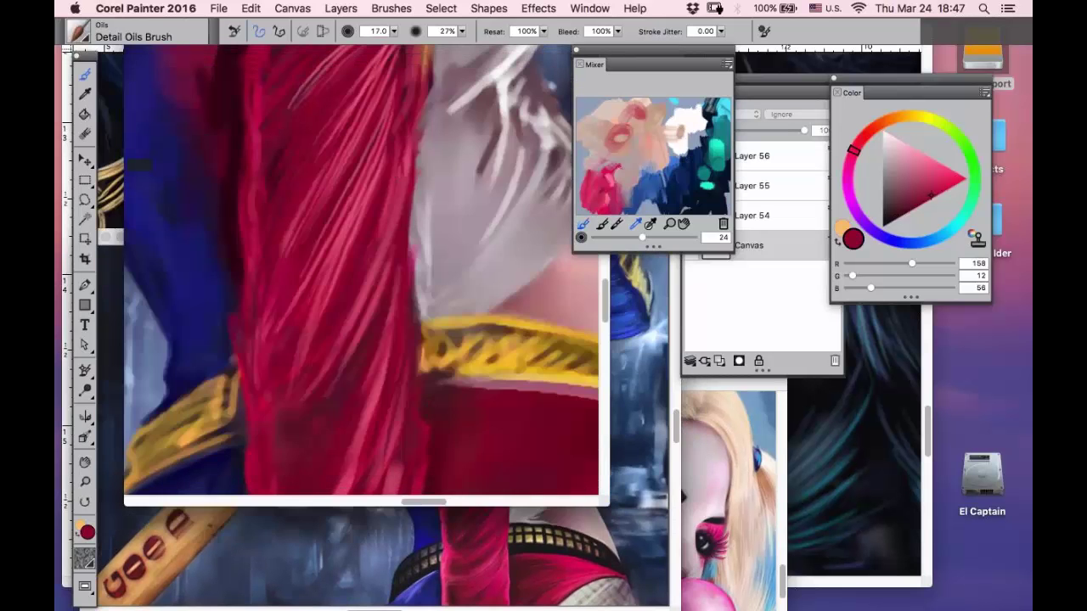
key(m)
alt+click(446, 106)
alt+click(447, 102)
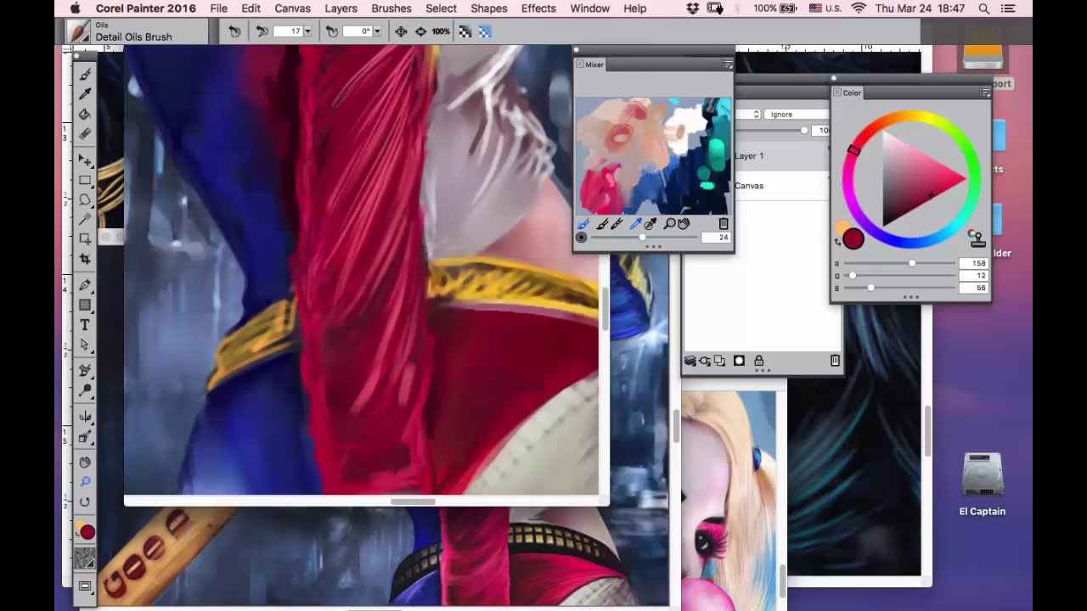
alt+click(449, 96)
alt+click(451, 90)
alt+click(451, 92)
drag(604, 343, 604, 211)
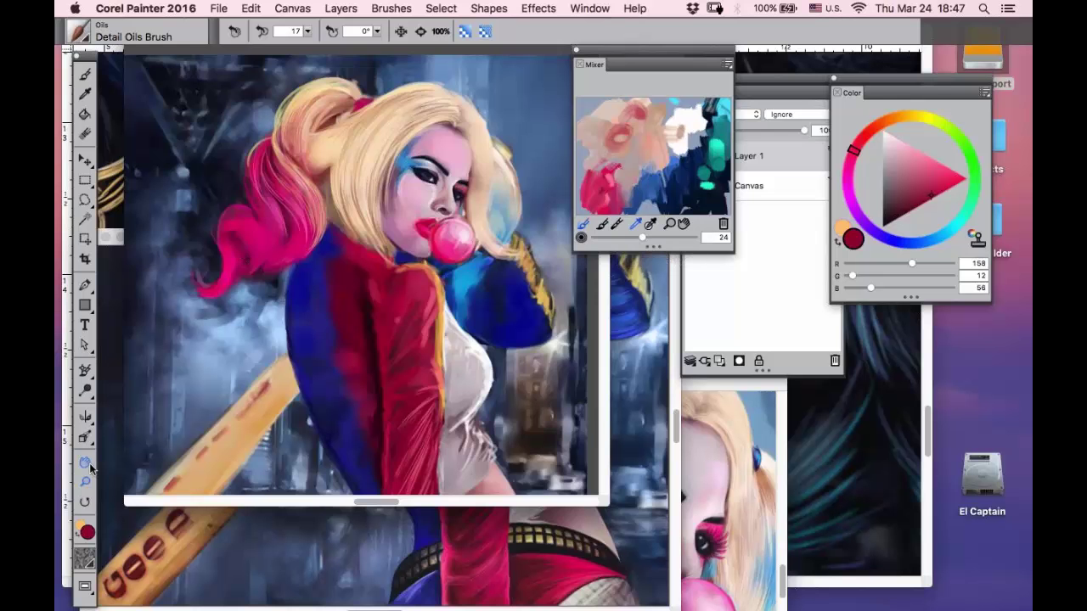
drag(449, 309, 414, 126)
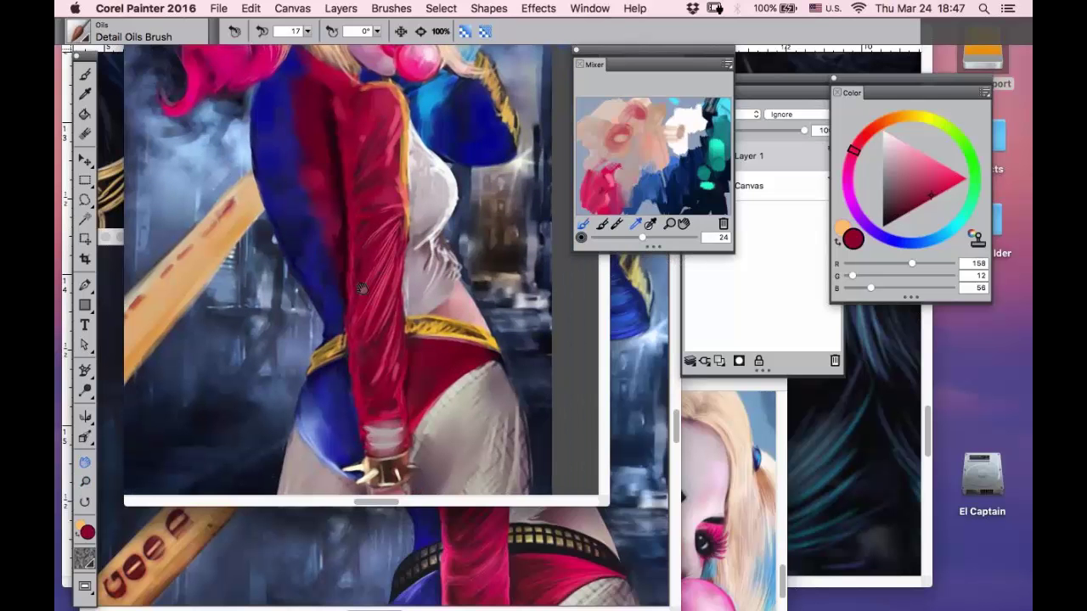
scroll(361, 289, left, 3)
scroll(354, 435, down, 4)
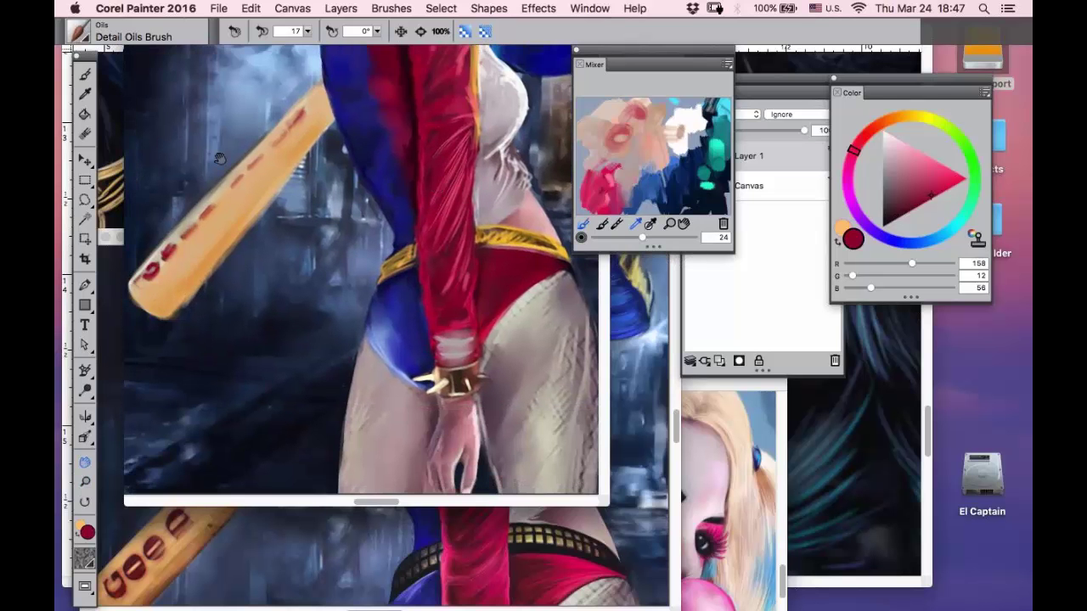
- Switch to c.psd, enlarge its window, and examine the red sleeve's fabric folds up close at 57.9% zoom down to the belt
click(260, 556)
key(m)
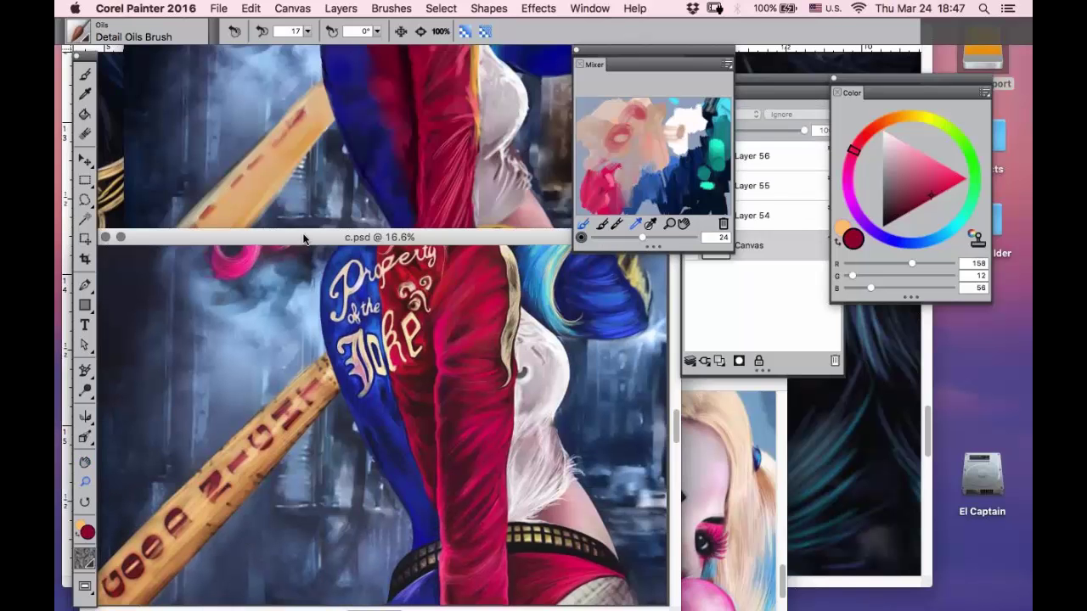
drag(303, 238, 256, 116)
click(405, 351)
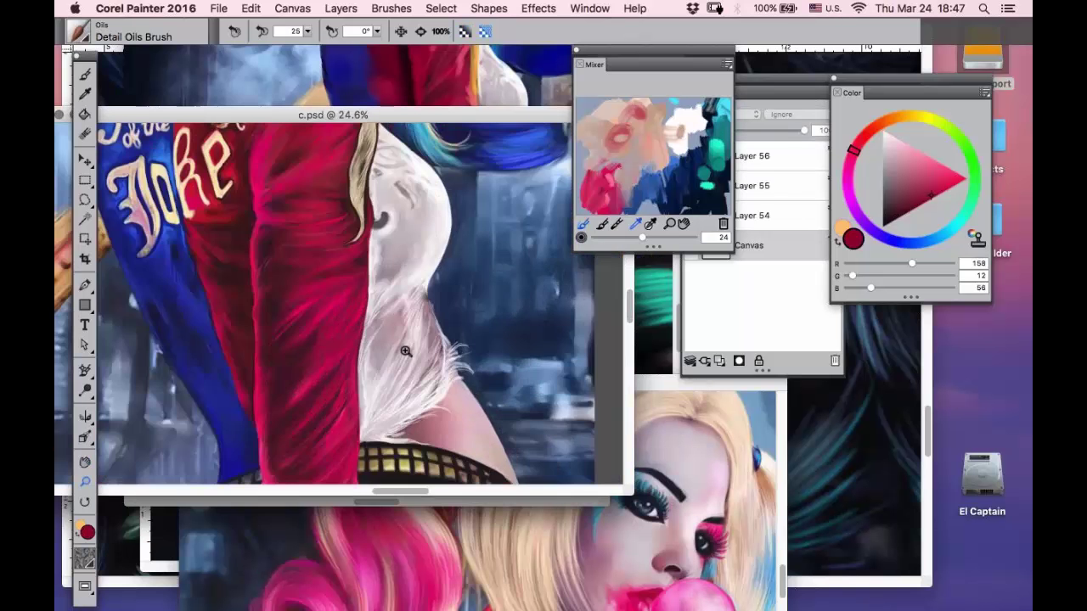
click(405, 350)
drag(437, 126, 196, 450)
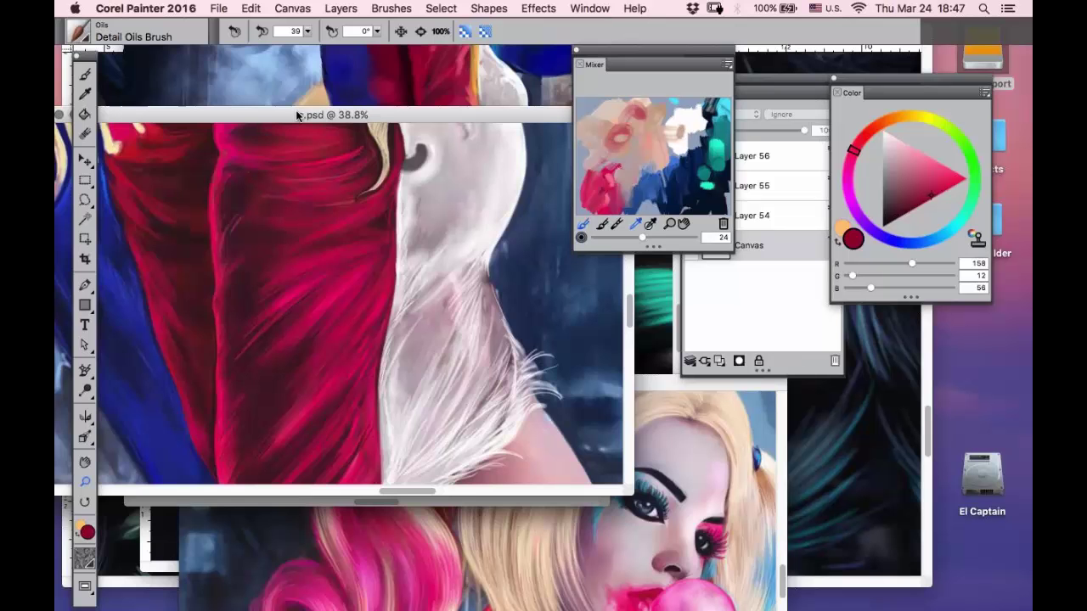
drag(297, 113, 314, 57)
drag(450, 137, 202, 390)
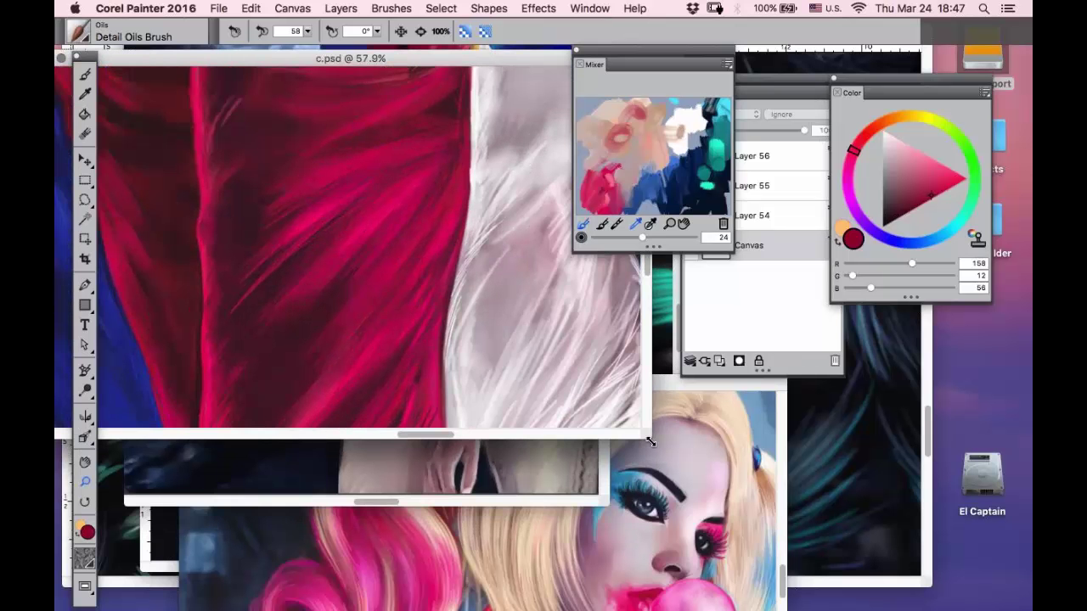
drag(651, 442, 756, 559)
click(84, 463)
drag(283, 259, 348, 150)
drag(423, 235, 259, 128)
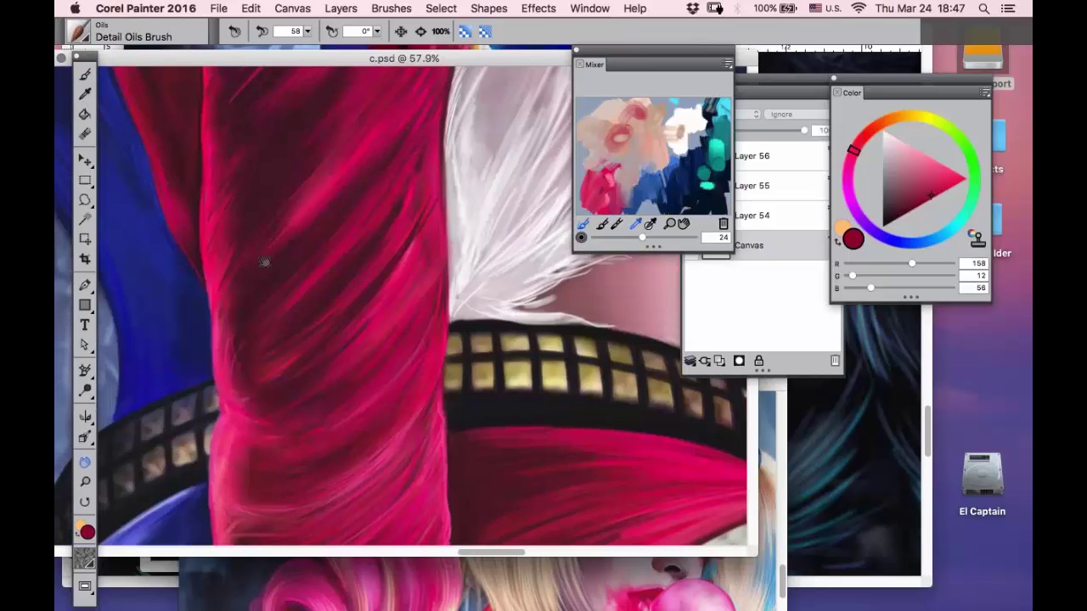
- Sample pink from the red jacket beside the lettering in c.psd, brighten it to RGB 255, 62, 158, and select Layer 56
drag(265, 262, 351, 320)
drag(355, 402, 516, 494)
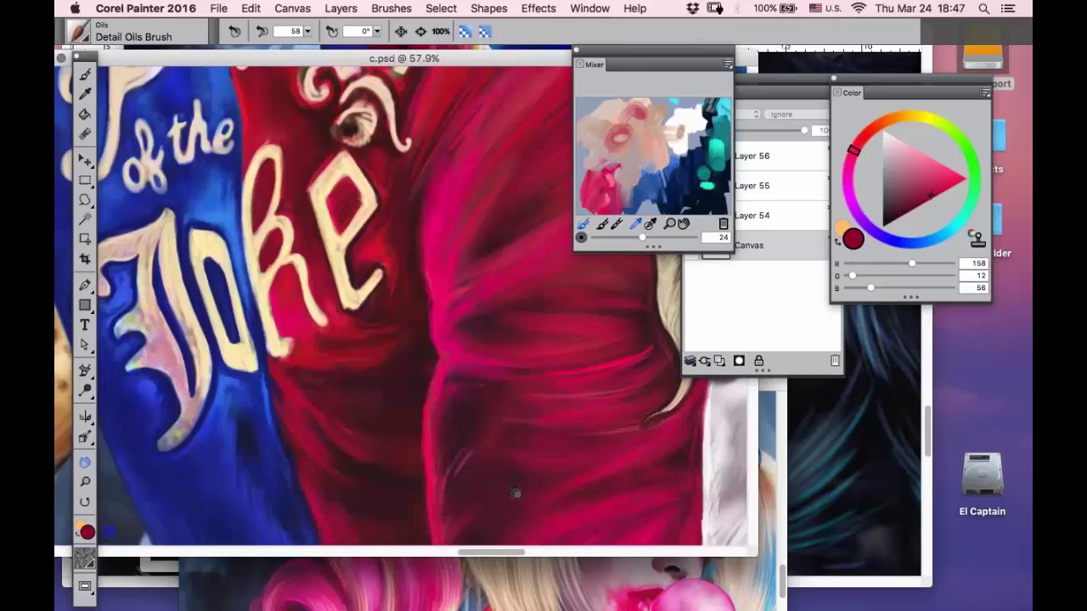
drag(553, 297, 390, 189)
key(alt)
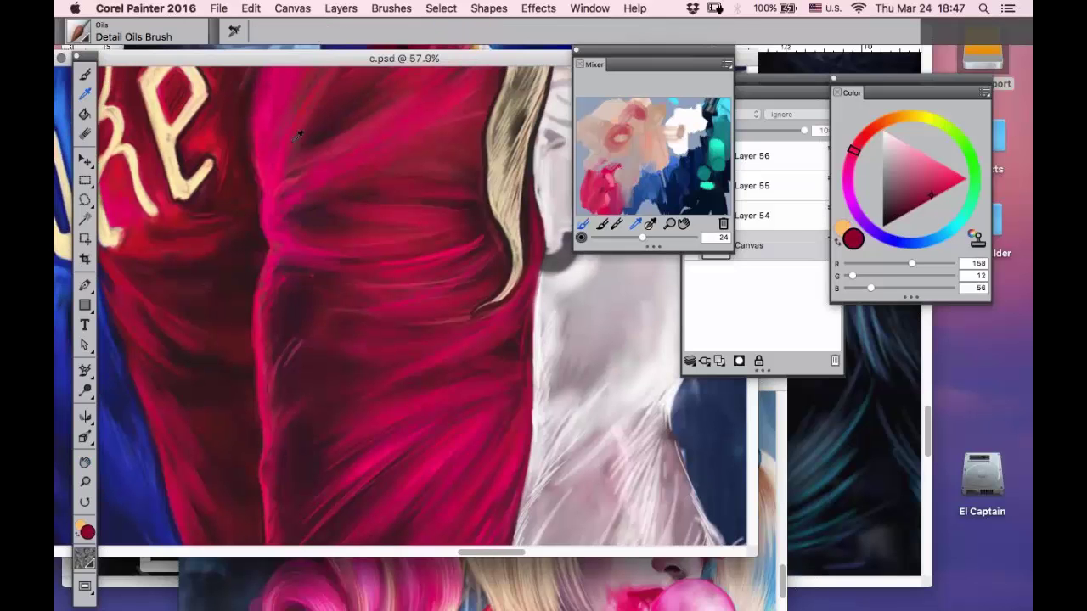
alt+click(299, 136)
drag(954, 180, 946, 166)
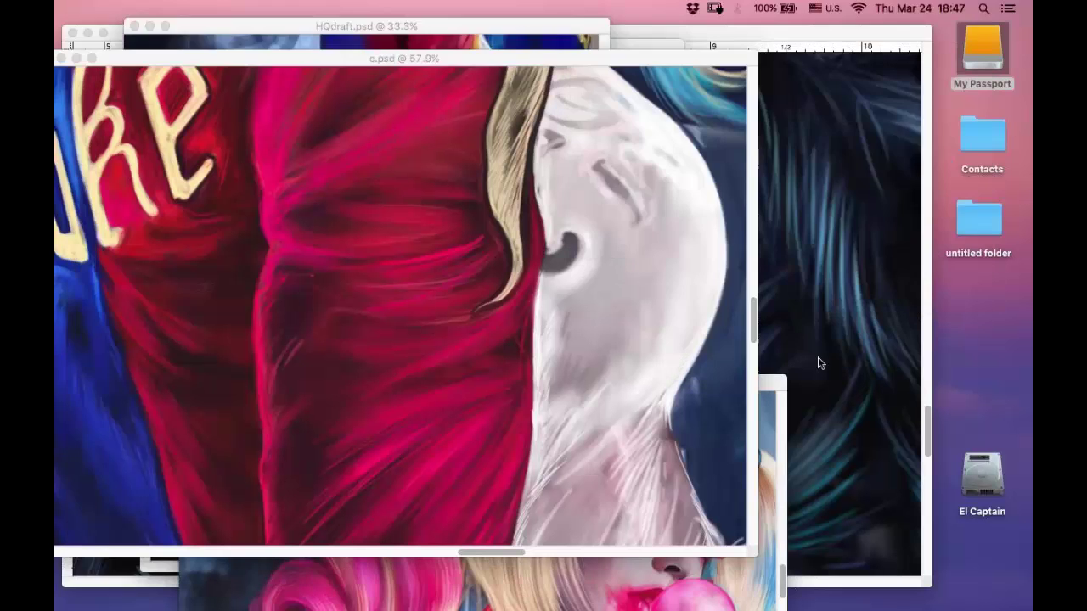
click(704, 283)
click(764, 157)
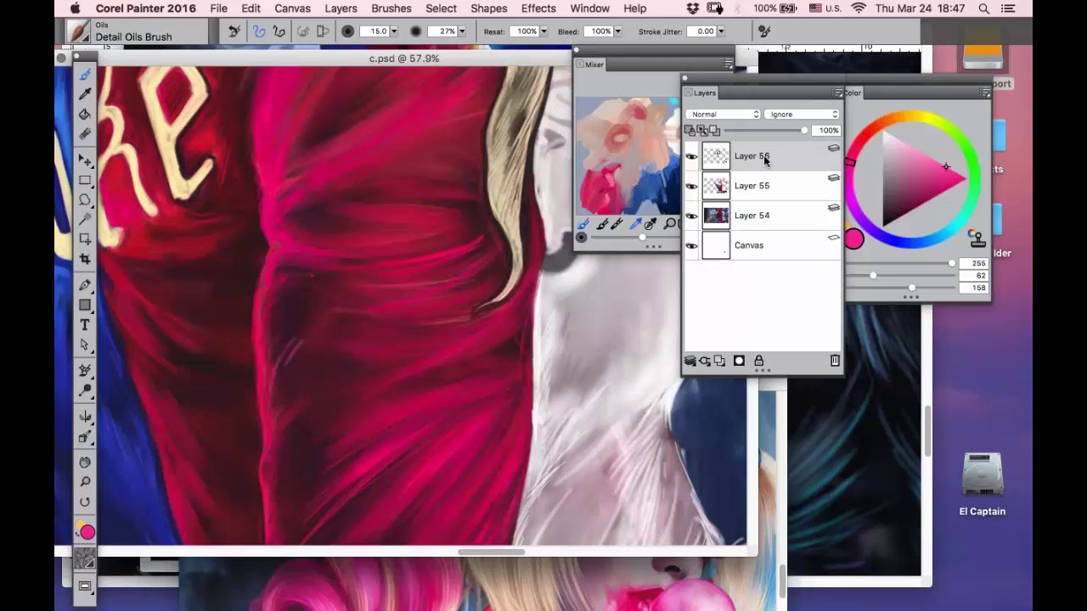
- Brush bright pink highlights along the red jacket's folds beside the hanging cream lock, reducing the brush size from 15 to 12
mouse_move(403, 117)
mouse_down()
mouse_move(362, 152)
mouse_move(428, 101)
mouse_move(279, 209)
mouse_move(417, 126)
mouse_move(306, 198)
mouse_up()
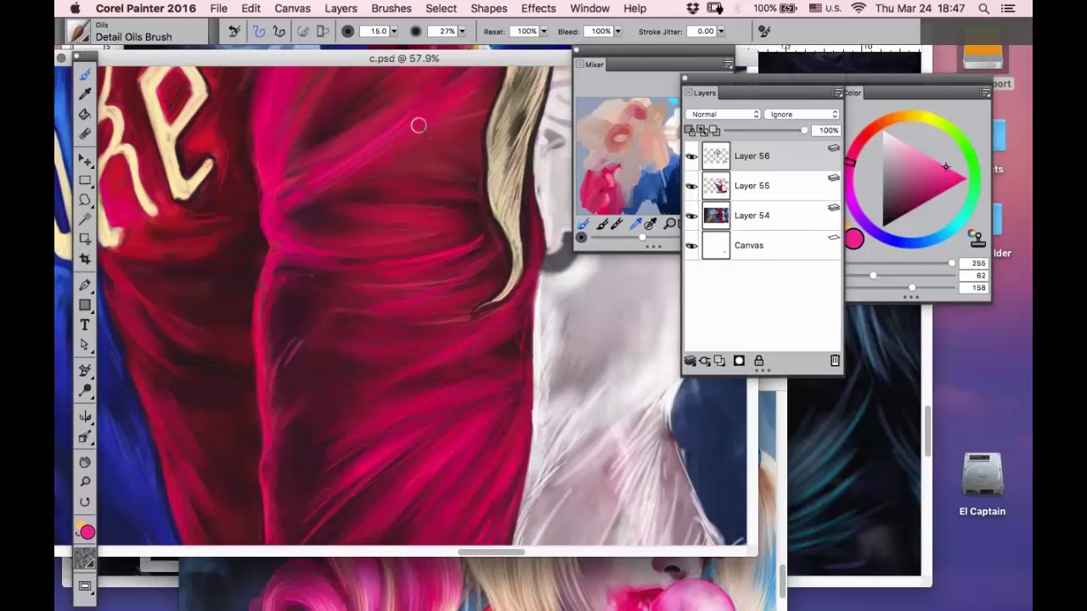
drag(374, 165, 288, 213)
mouse_move(456, 223)
mouse_down()
mouse_move(370, 213)
mouse_move(338, 240)
mouse_up()
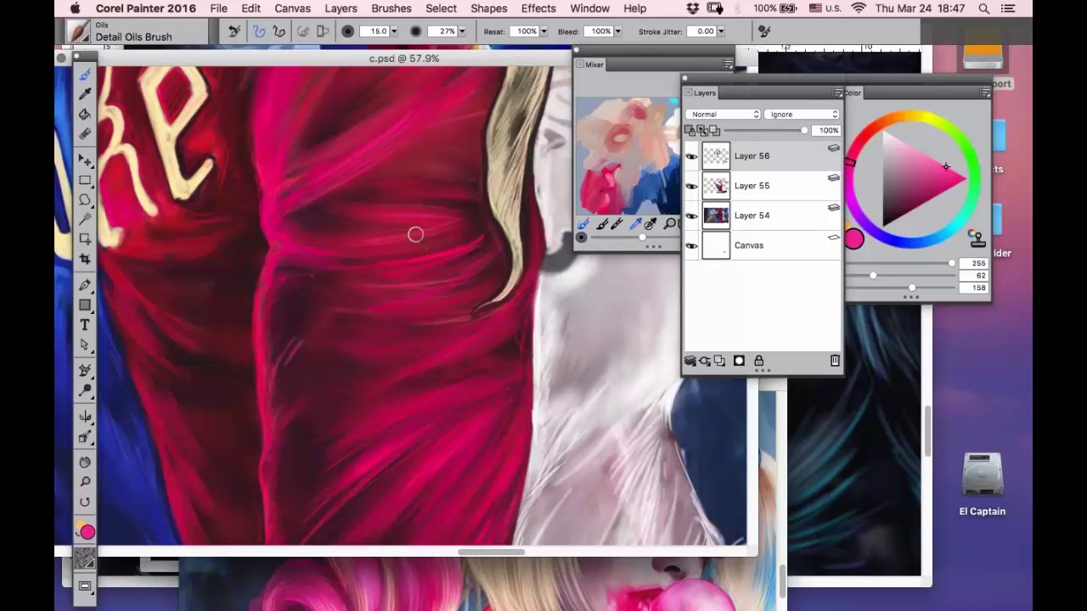
drag(416, 233, 389, 247)
drag(458, 235, 295, 265)
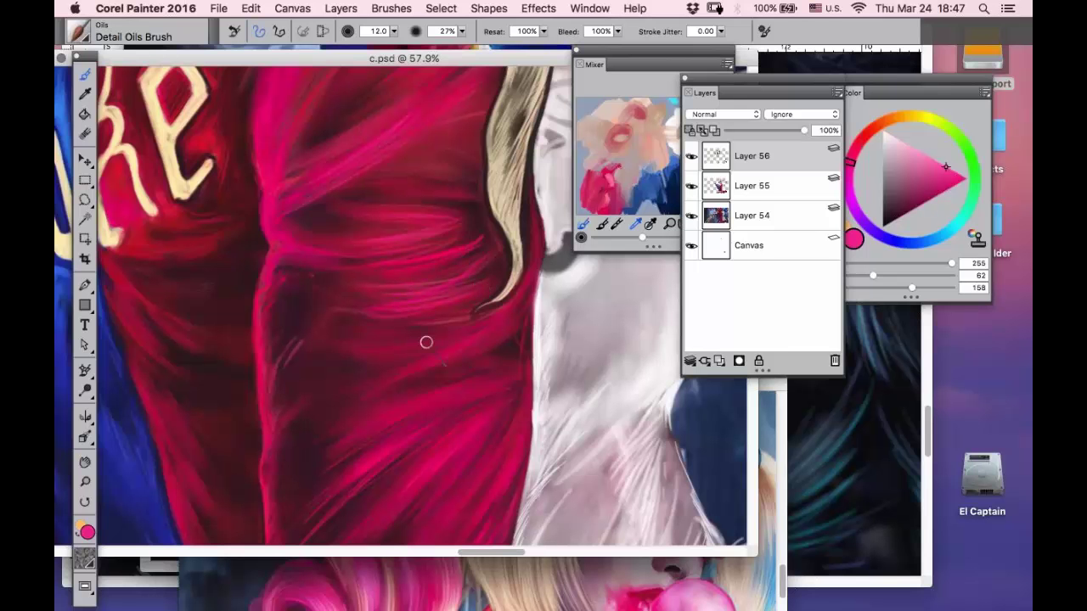
drag(354, 356, 418, 347)
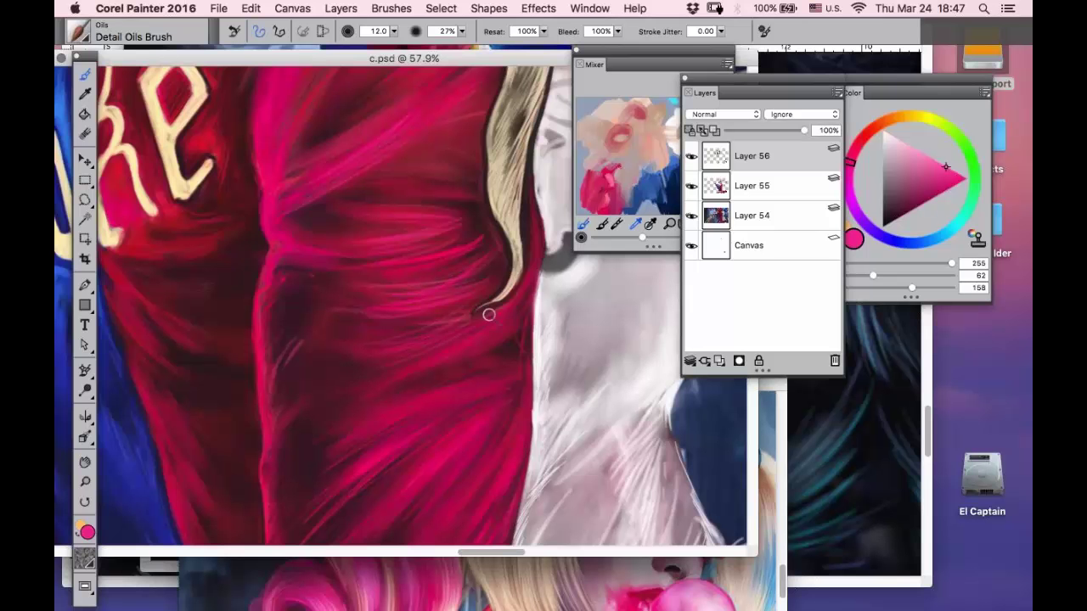
click(85, 462)
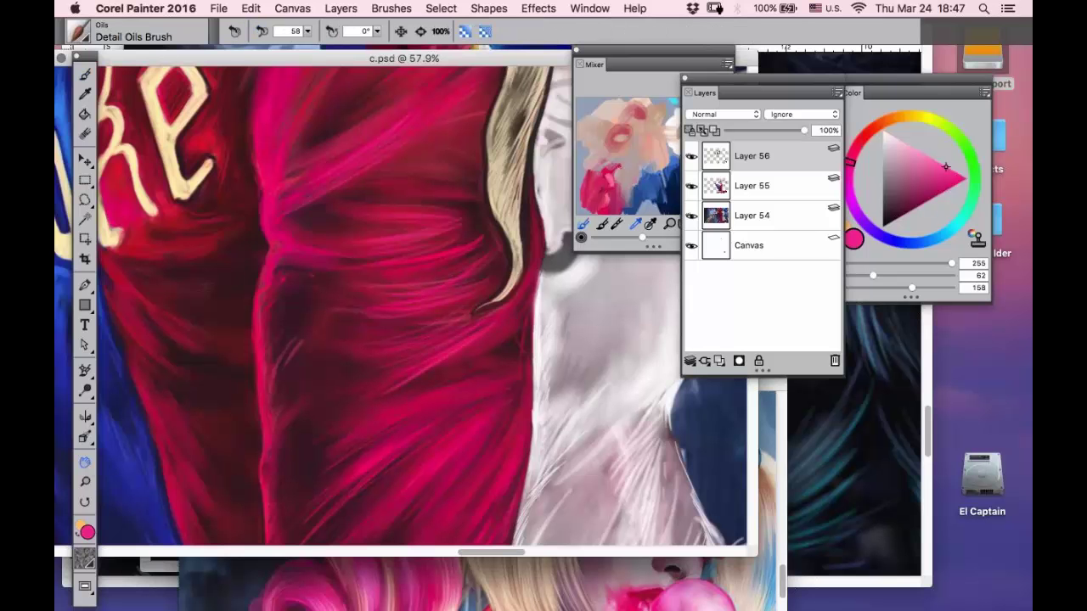
- Paint bright pink highlight strokes along the folds in the middle of the red sleeve
mouse_move(441, 323)
mouse_down()
mouse_move(386, 155)
mouse_move(262, 277)
mouse_up()
mouse_move(425, 199)
mouse_down()
mouse_move(306, 258)
mouse_move(445, 197)
mouse_move(286, 291)
mouse_move(421, 209)
mouse_move(279, 308)
mouse_up()
drag(423, 227, 298, 340)
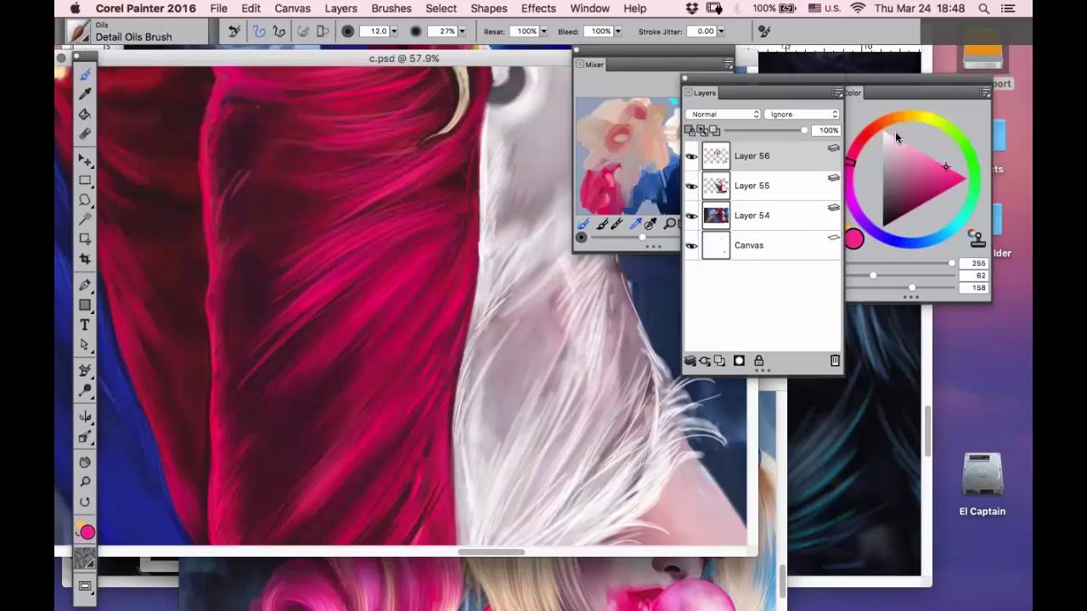
- Pick a lighter pink (RGB 255, 130, 193) and paint diagonal highlights on the middle sleeve folds
drag(896, 137, 922, 149)
mouse_move(369, 252)
mouse_down()
mouse_move(291, 319)
mouse_move(379, 266)
mouse_move(290, 346)
mouse_move(429, 234)
mouse_move(392, 272)
mouse_move(426, 245)
mouse_move(413, 261)
mouse_move(423, 255)
mouse_move(250, 428)
mouse_move(375, 285)
mouse_move(298, 387)
mouse_up()
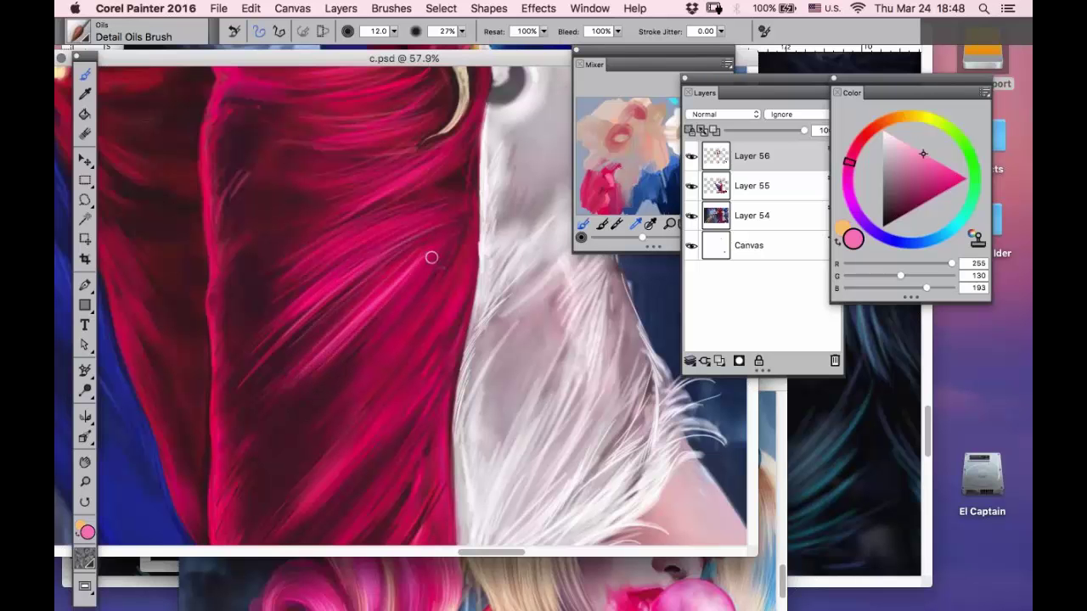
mouse_move(432, 258)
mouse_down()
mouse_move(439, 245)
mouse_move(311, 443)
mouse_up()
- Paint light pink diagonal highlight strokes along the lower sleeve folds down towards the belt
click(85, 462)
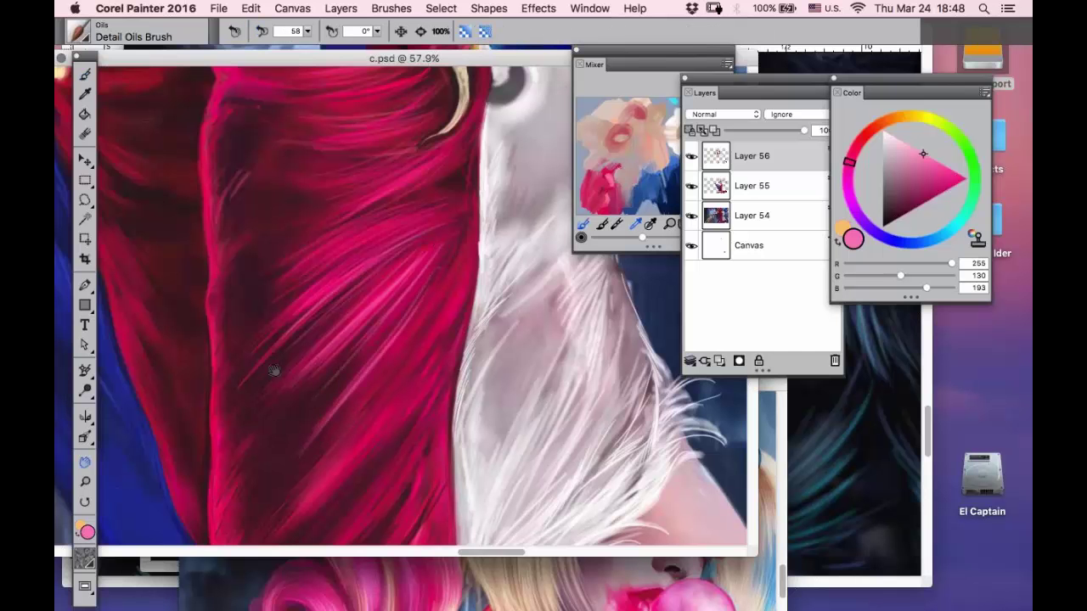
drag(273, 371, 248, 294)
key(b)
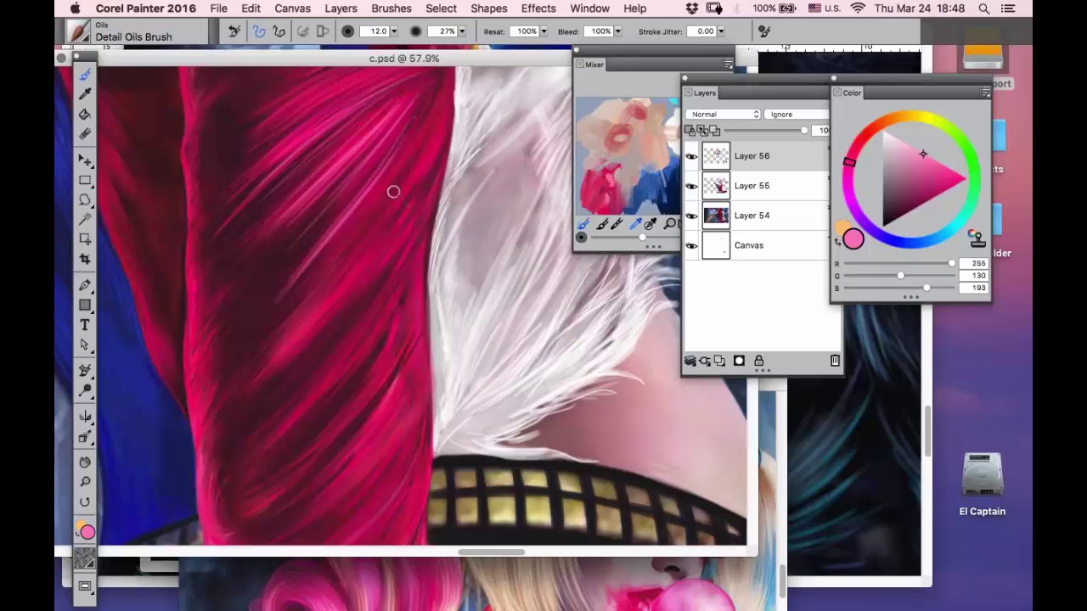
drag(393, 191, 245, 387)
drag(366, 238, 258, 369)
drag(403, 204, 272, 361)
drag(383, 245, 228, 413)
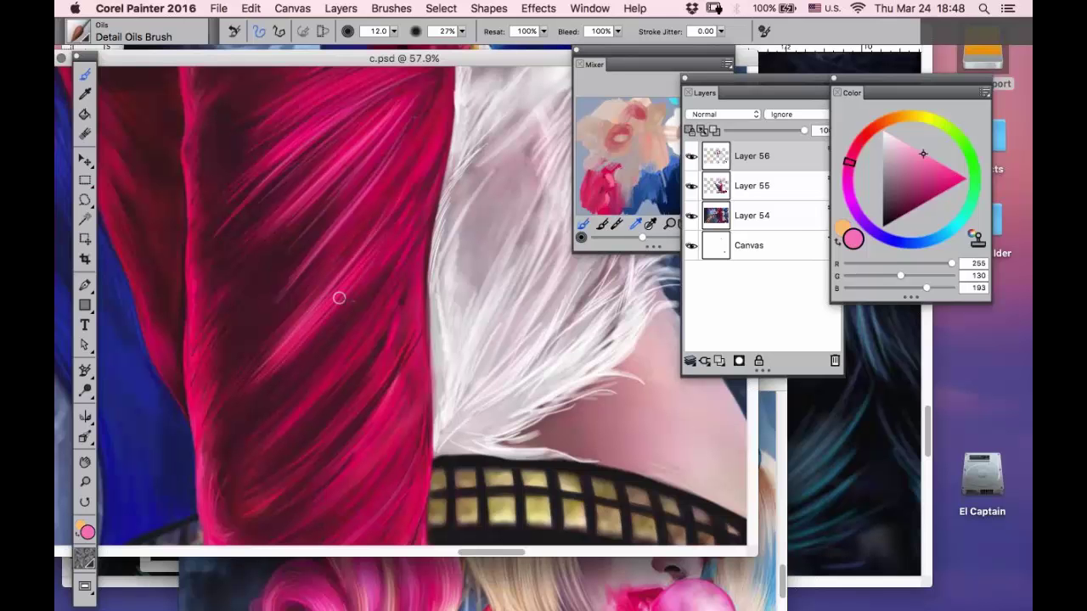
drag(365, 287, 300, 361)
drag(399, 253, 315, 369)
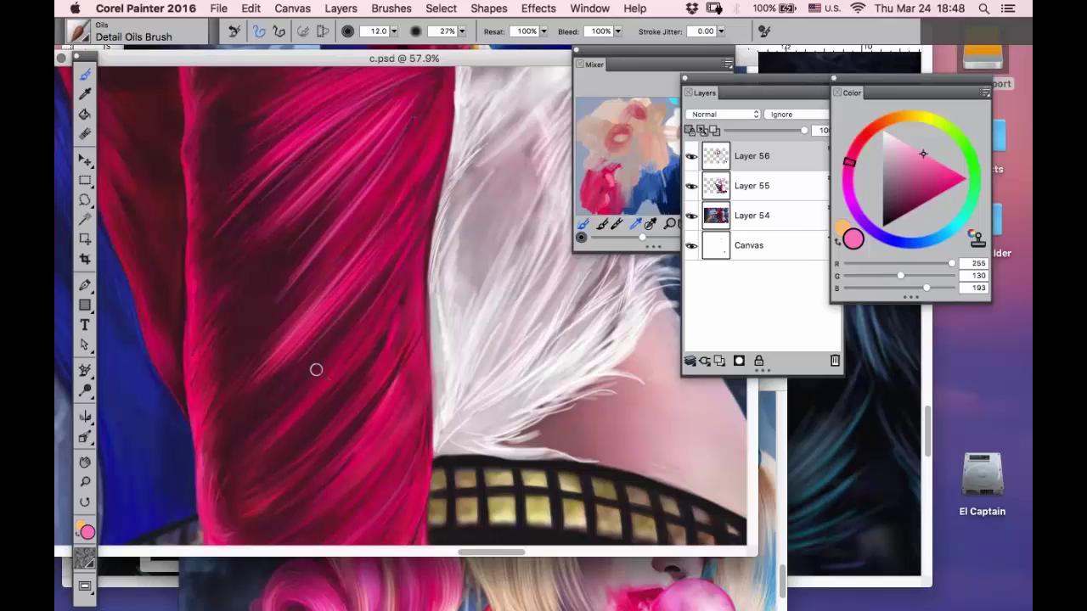
mouse_move(390, 299)
mouse_down()
mouse_move(265, 448)
mouse_move(308, 404)
mouse_up()
drag(379, 335, 294, 426)
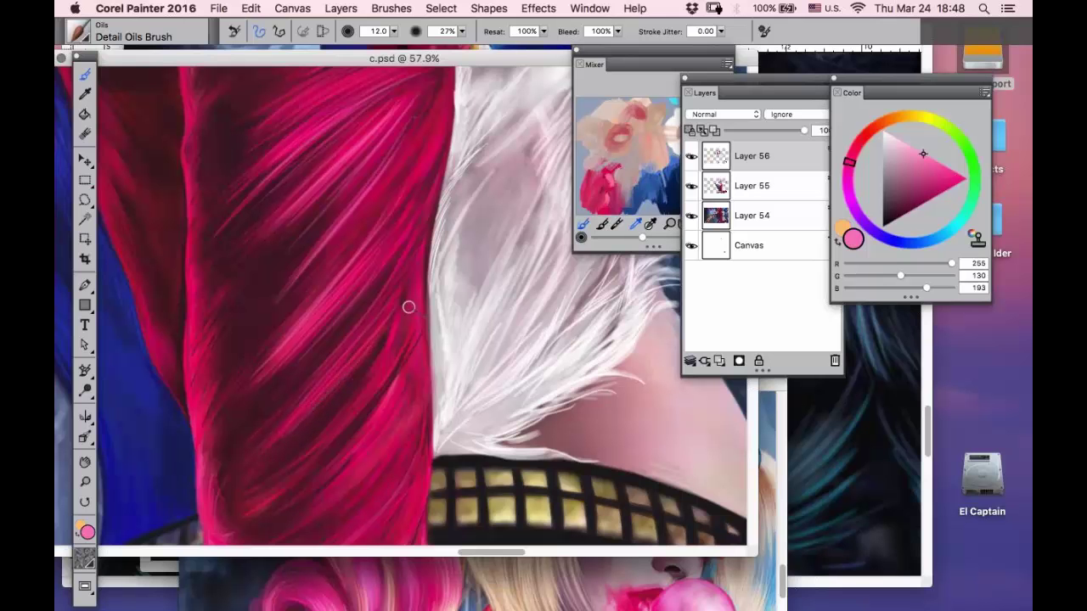
drag(393, 331, 316, 458)
drag(375, 390, 310, 468)
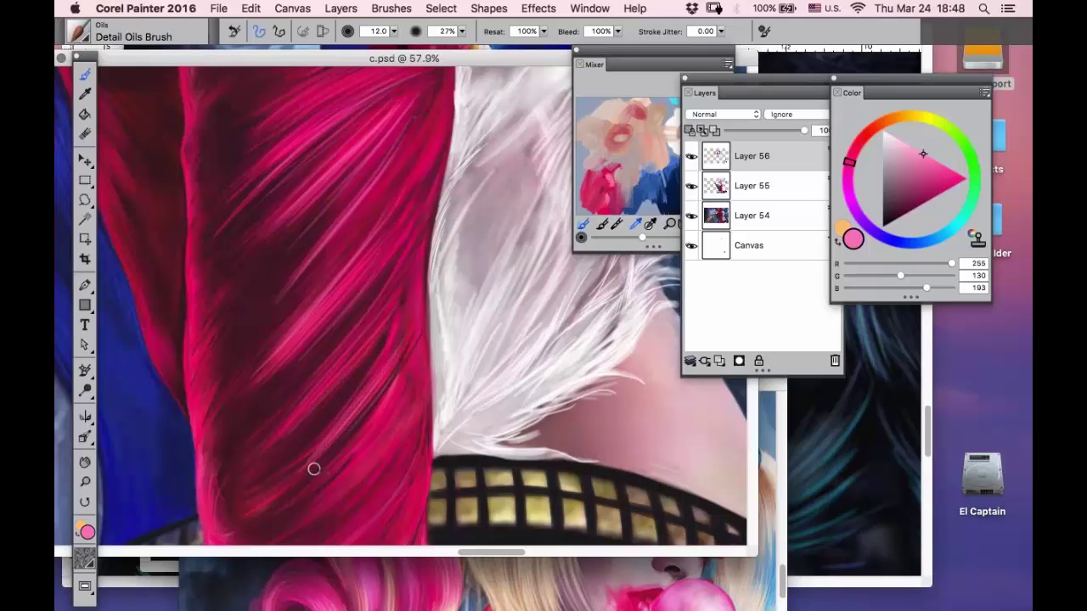
- Add further light pink strokes to the folds above the lower sleeve, enlarging the brush to size 16
drag(402, 112, 360, 209)
drag(392, 163, 340, 238)
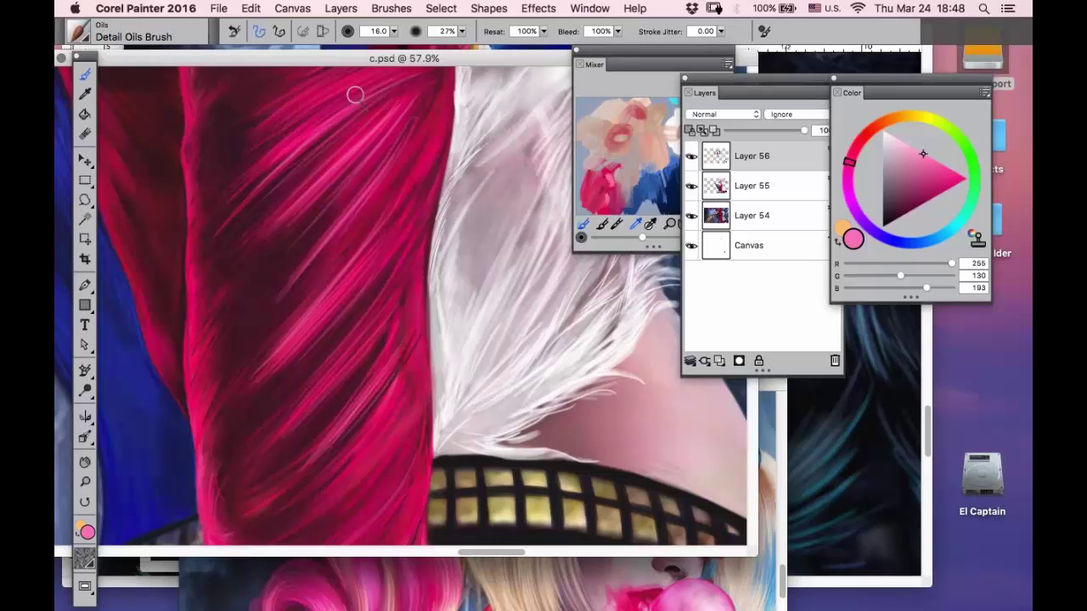
drag(356, 95, 242, 185)
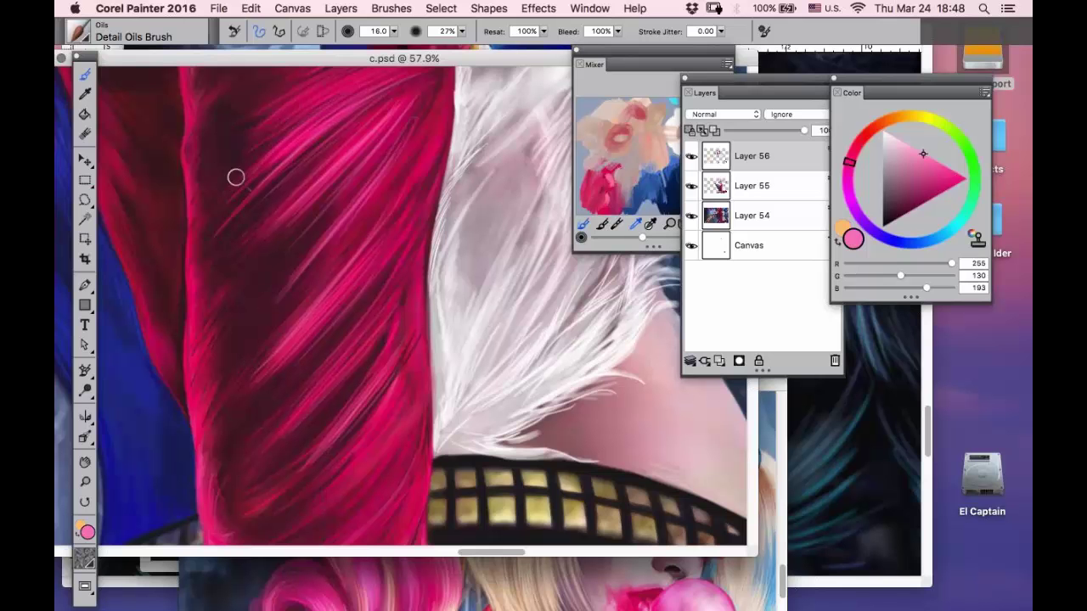
- Examine how the sleeve highlights read in the whole painting, then return to a close view of the sleeve
click(86, 482)
alt+click(313, 210)
alt+click(314, 208)
alt+click(314, 208)
alt+click(314, 208)
alt+click(315, 208)
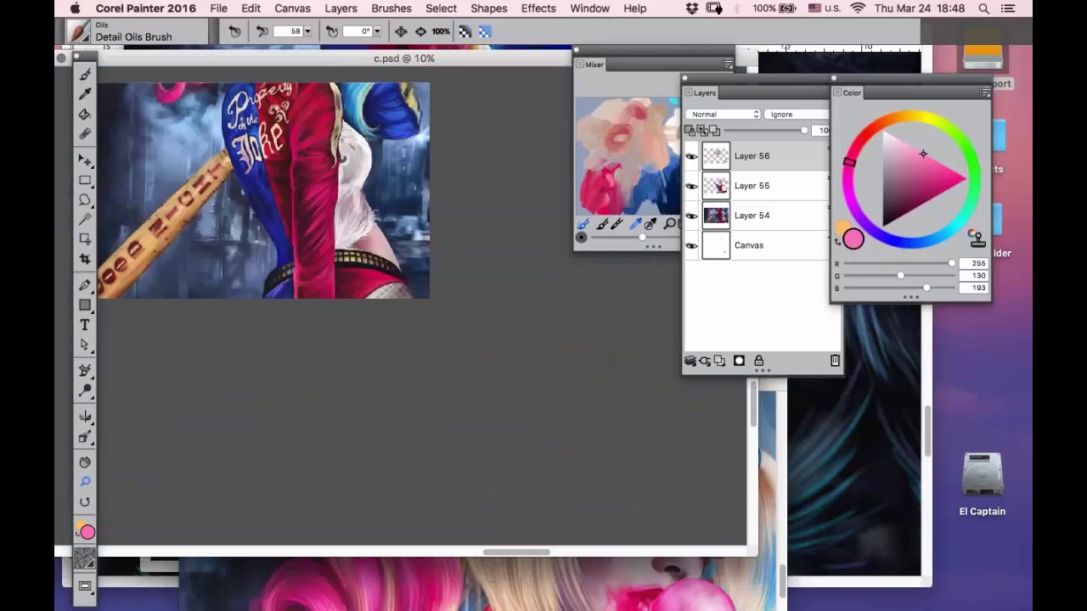
drag(252, 130, 393, 265)
drag(332, 127, 531, 438)
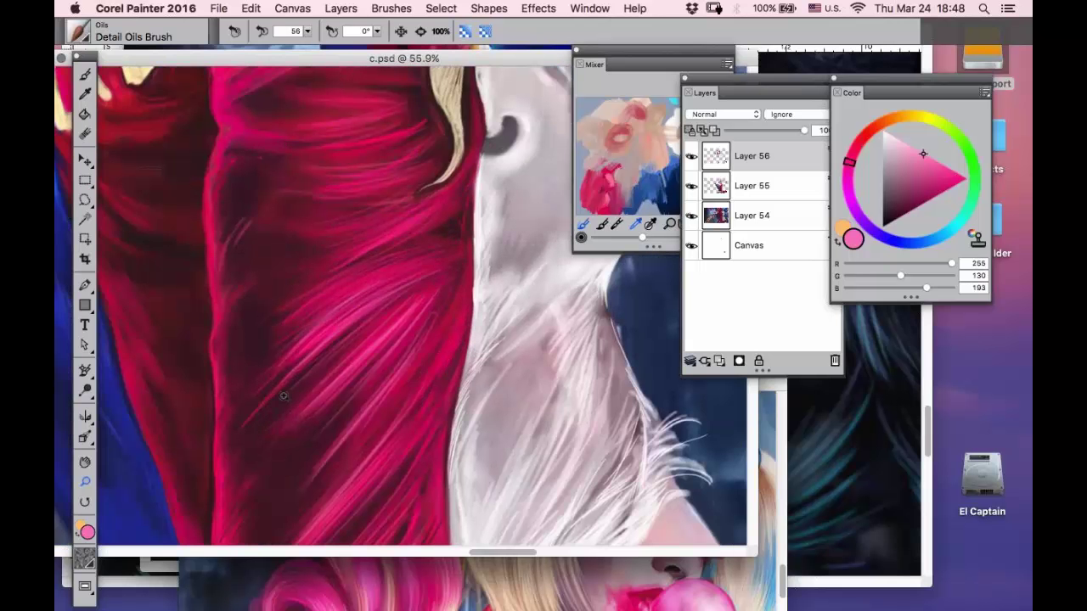
- Sample the crimson (RGB 202, 8, 98) from the sleeve's inner edge as the brush colour
key(d)
click(220, 109)
click(86, 79)
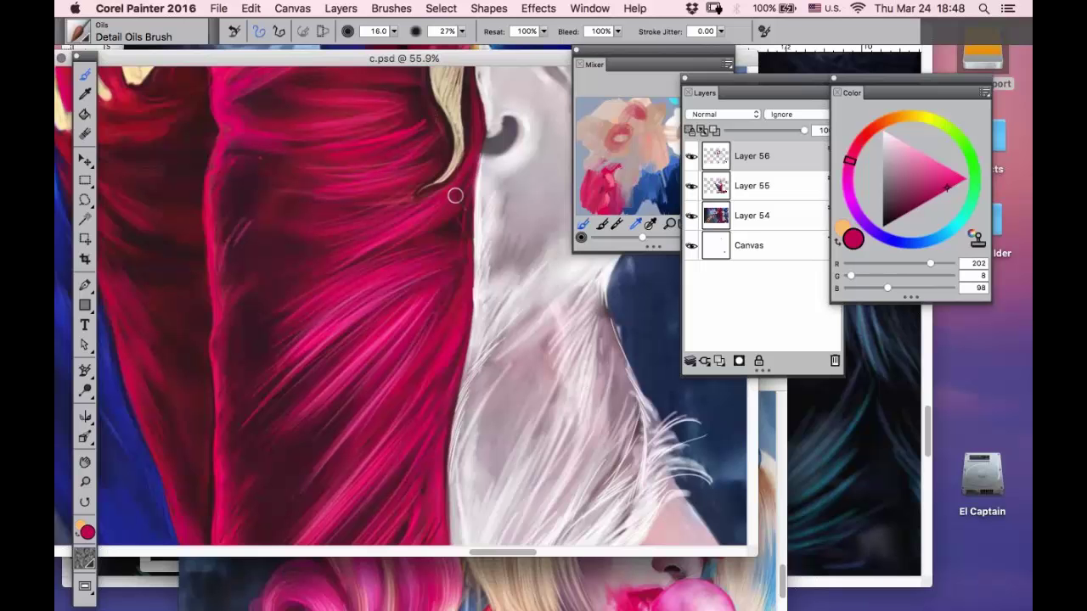
- Sample the red (RGB 194, 4, 45) from the jacket body below the lettering as the brush colour
click(85, 463)
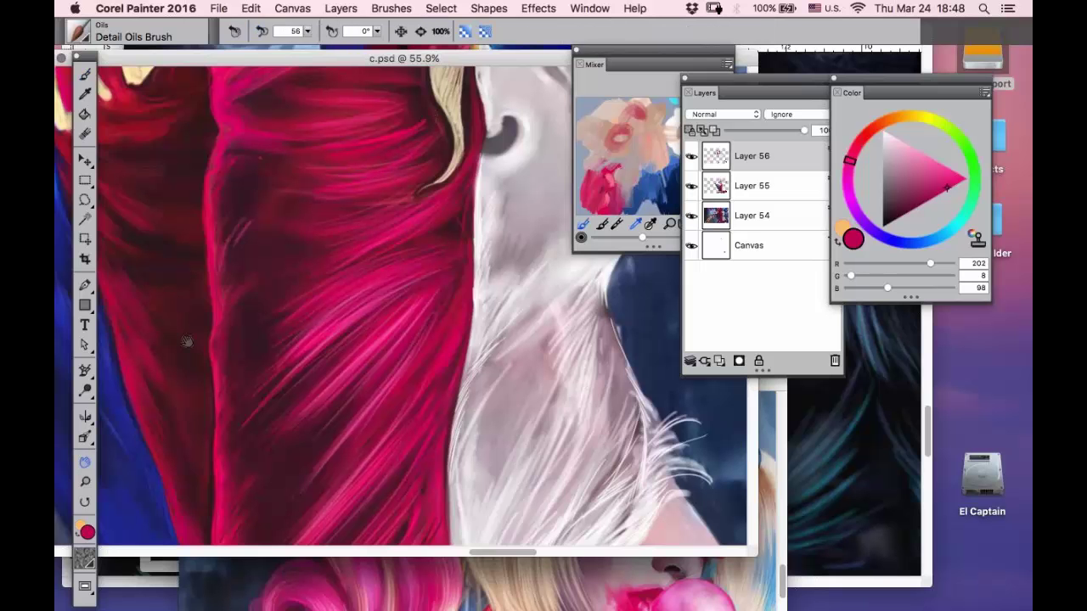
drag(242, 336, 376, 374)
click(84, 95)
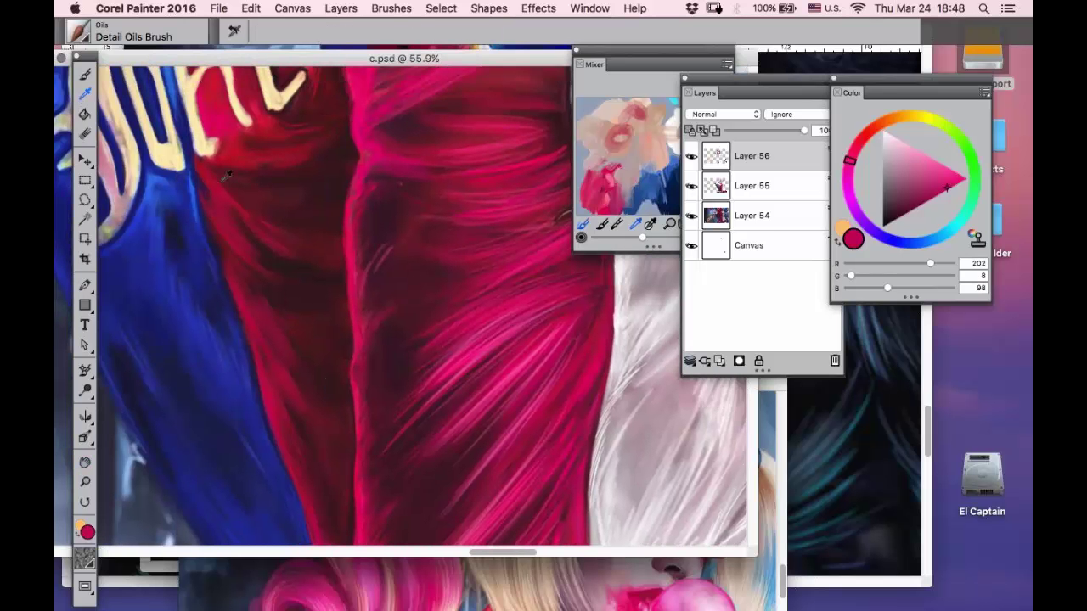
click(223, 180)
key(b)
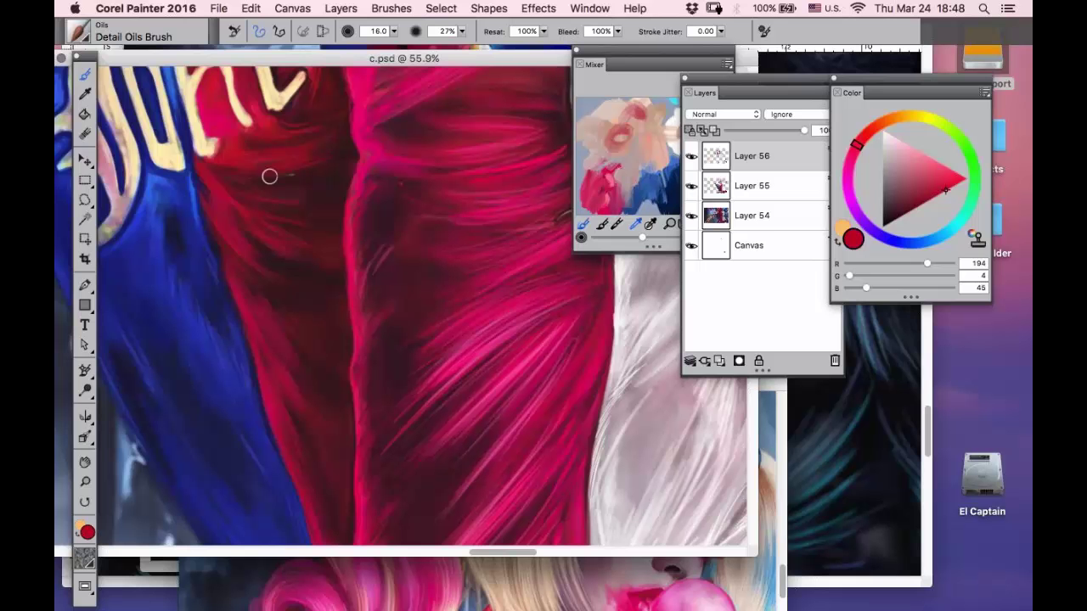
- Sample the very dark red (RGB 51, 3, 9) from the jacket body's shadow beside the sleeve for the brush
click(86, 463)
drag(195, 328, 112, 278)
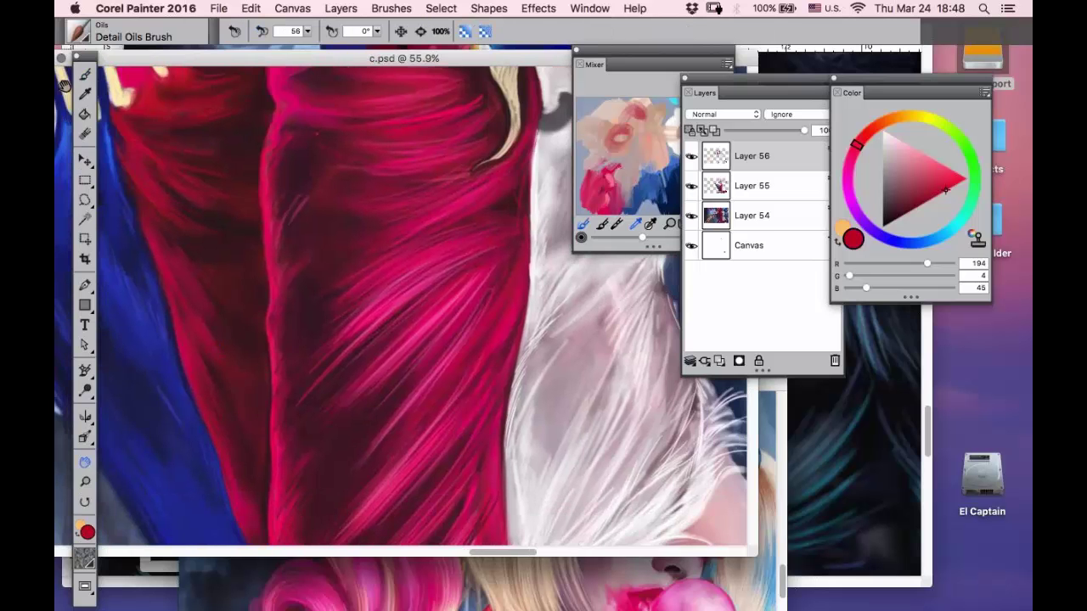
click(85, 94)
click(246, 132)
click(85, 75)
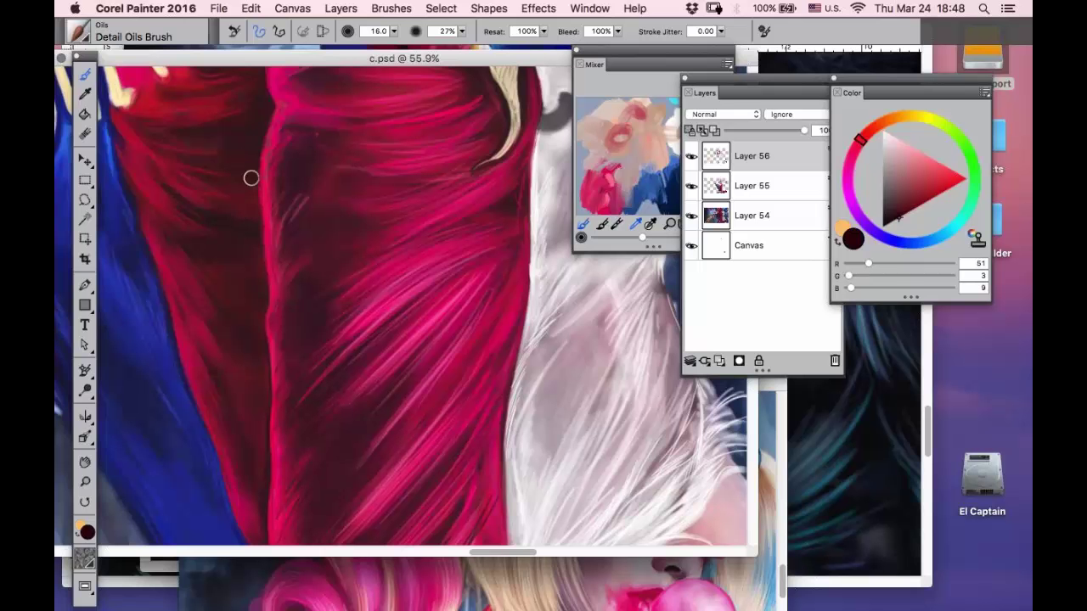
- Examine the sleeve and jacket shading at several magnifications, ending close on the lower sleeve
click(87, 484)
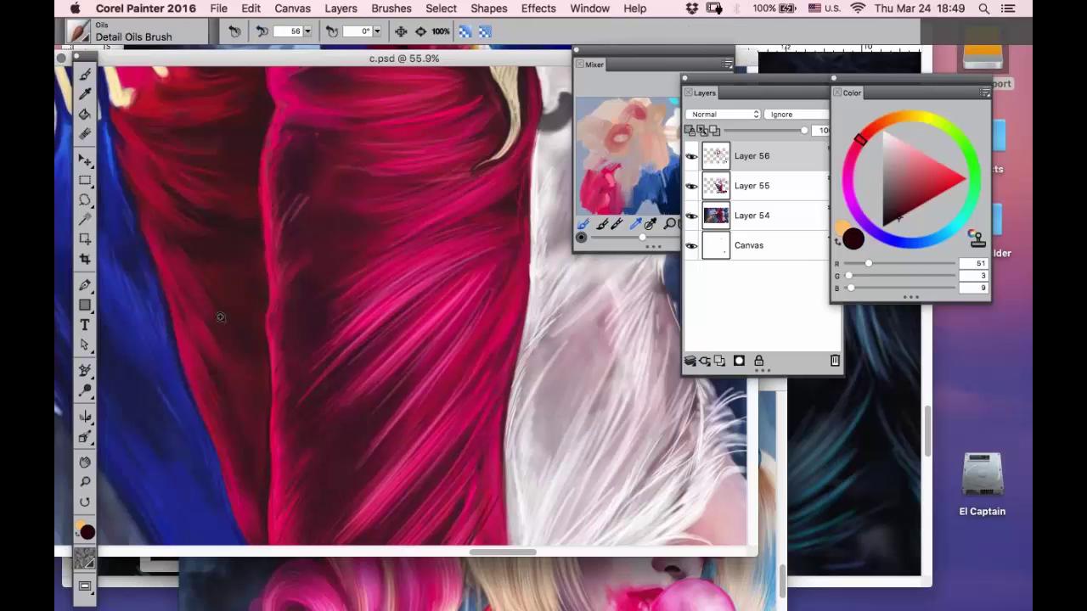
alt+click(288, 265)
alt+click(289, 248)
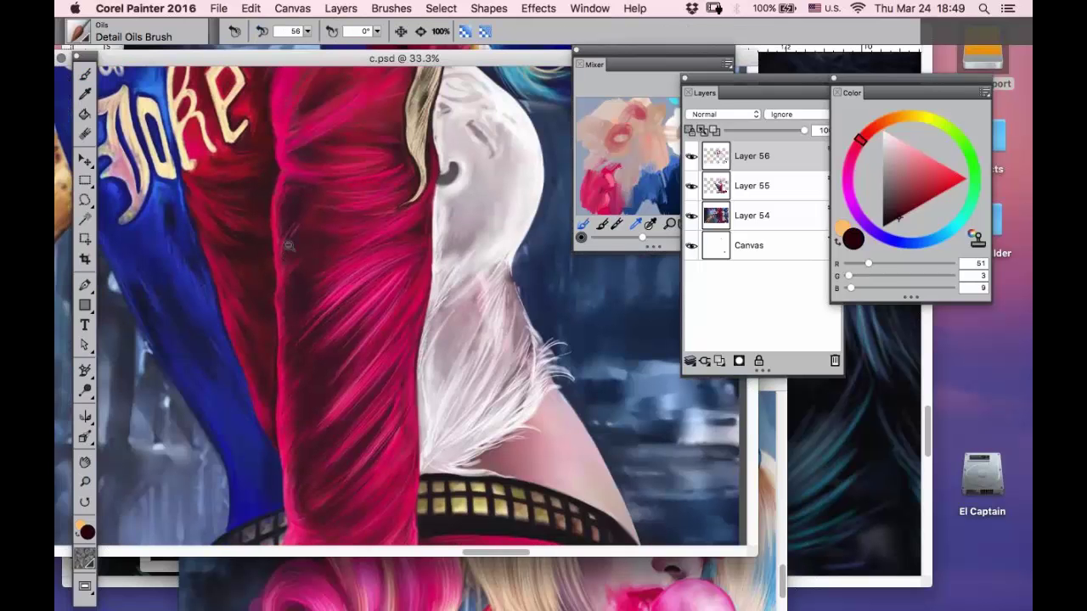
alt+click(289, 243)
alt+click(290, 243)
drag(243, 151, 400, 347)
drag(481, 158, 188, 505)
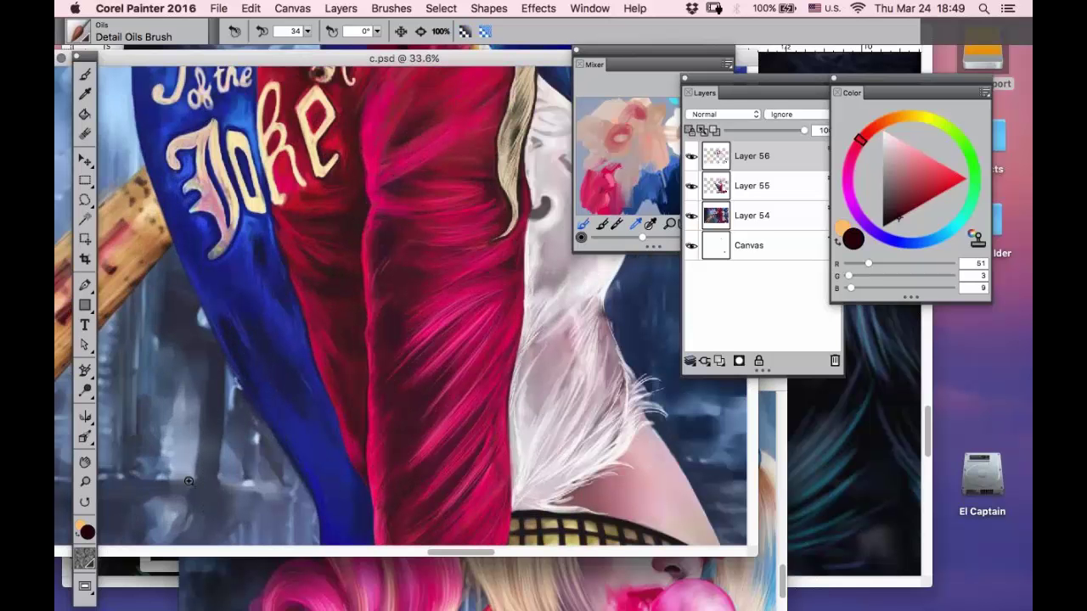
drag(510, 130, 350, 556)
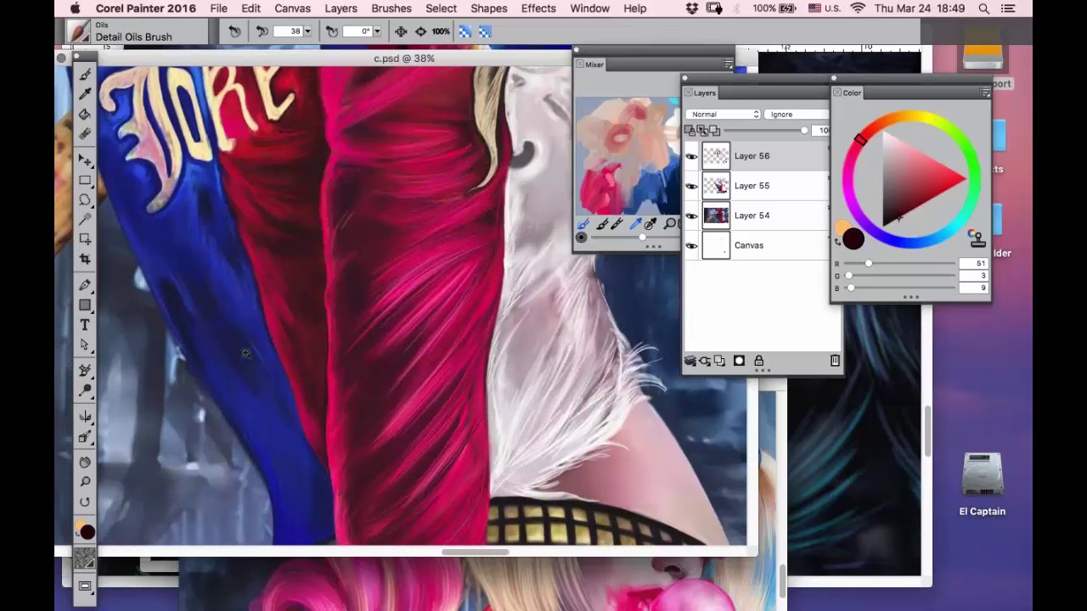
drag(484, 134, 302, 544)
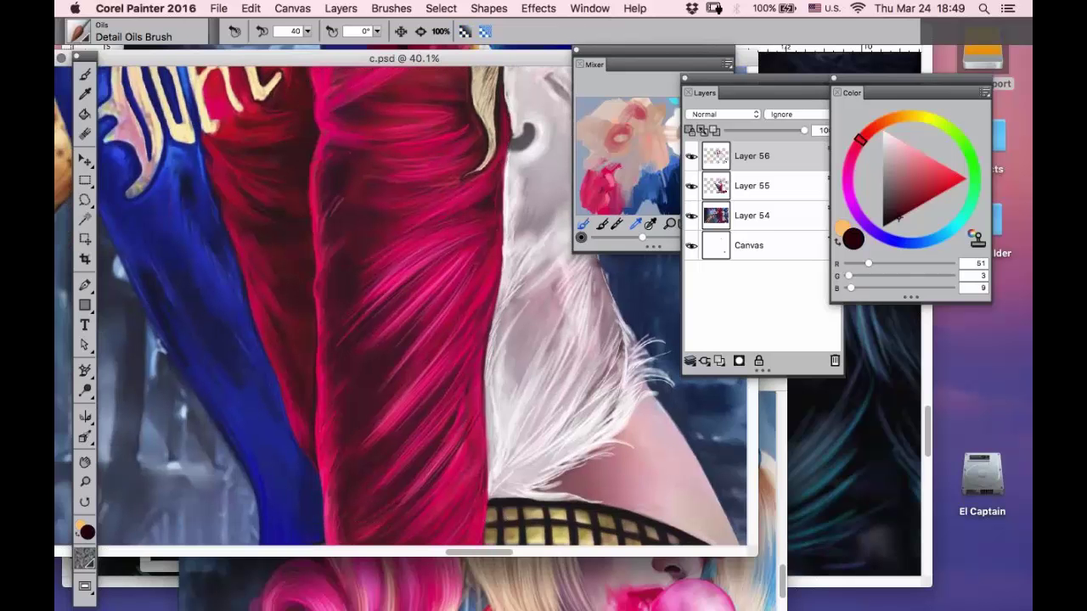
drag(344, 163, 311, 511)
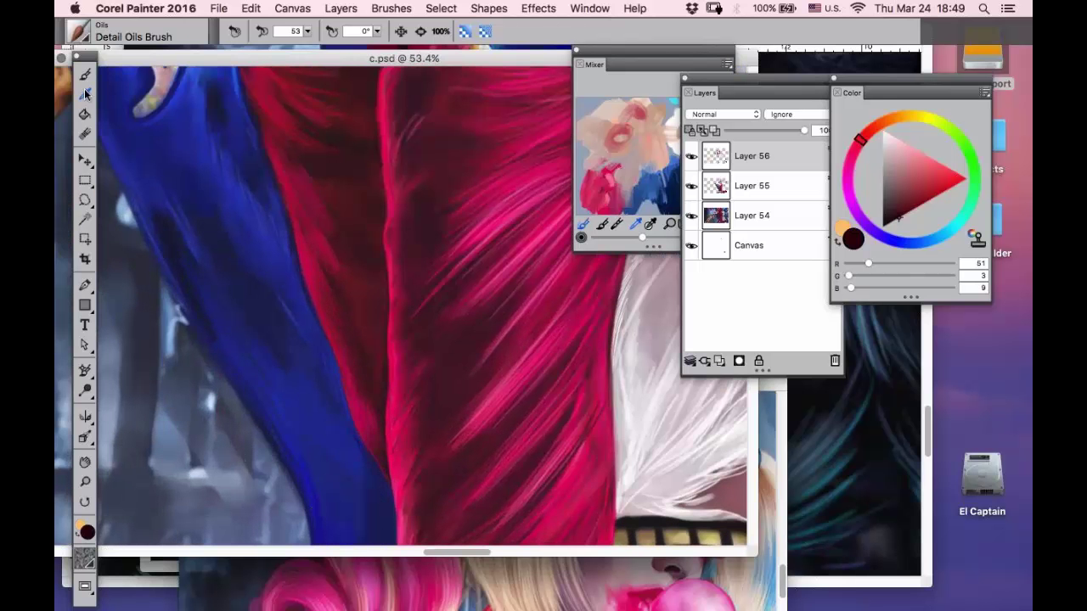
- Sample dark maroon (RGB 58, 3, 35) from the sleeve and paint diagonal shadow strokes between its highlighted folds
click(85, 95)
click(404, 83)
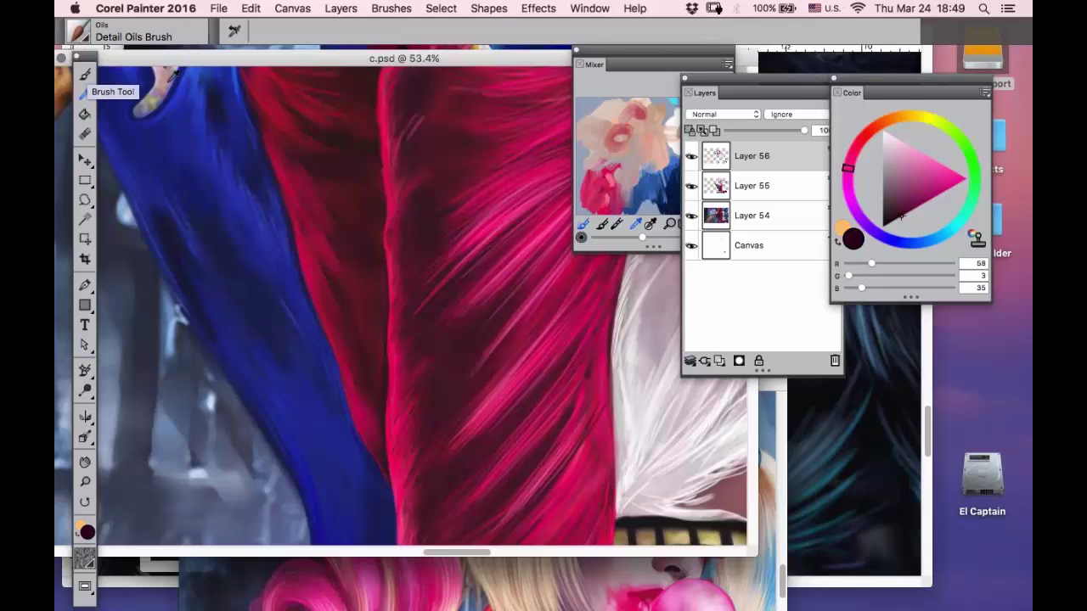
click(85, 75)
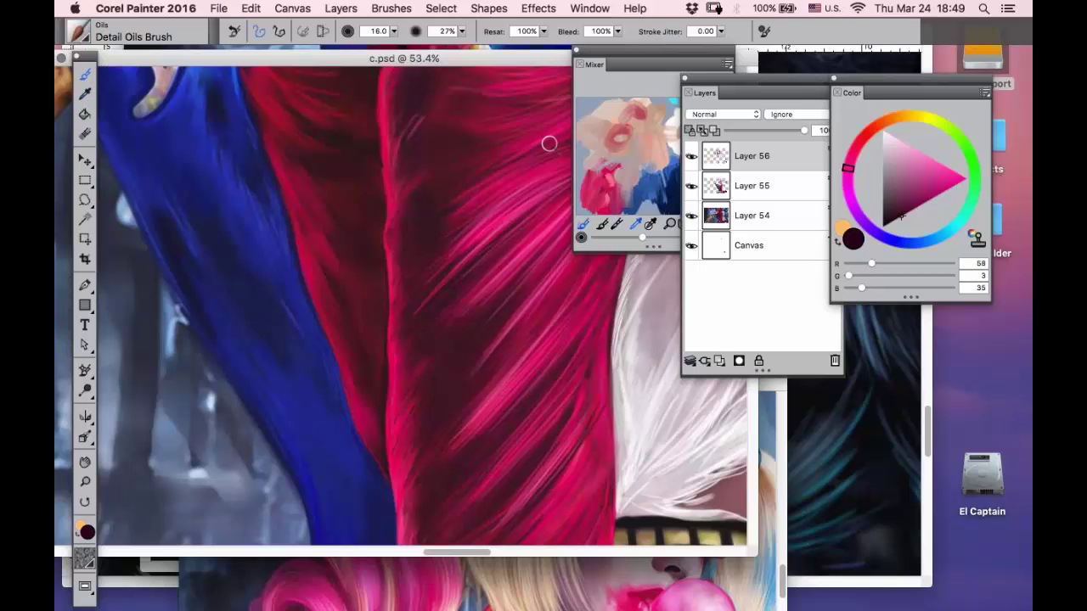
drag(507, 187, 469, 225)
drag(538, 180, 452, 249)
mouse_move(494, 219)
mouse_down()
mouse_move(462, 242)
mouse_move(450, 274)
mouse_up()
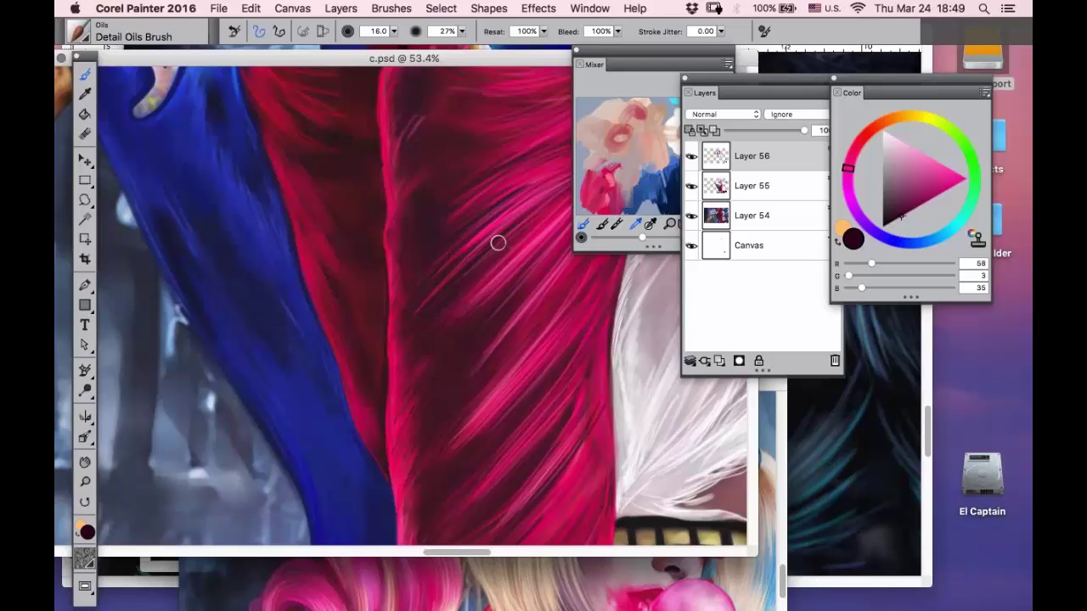
drag(527, 248, 481, 304)
drag(539, 262, 412, 424)
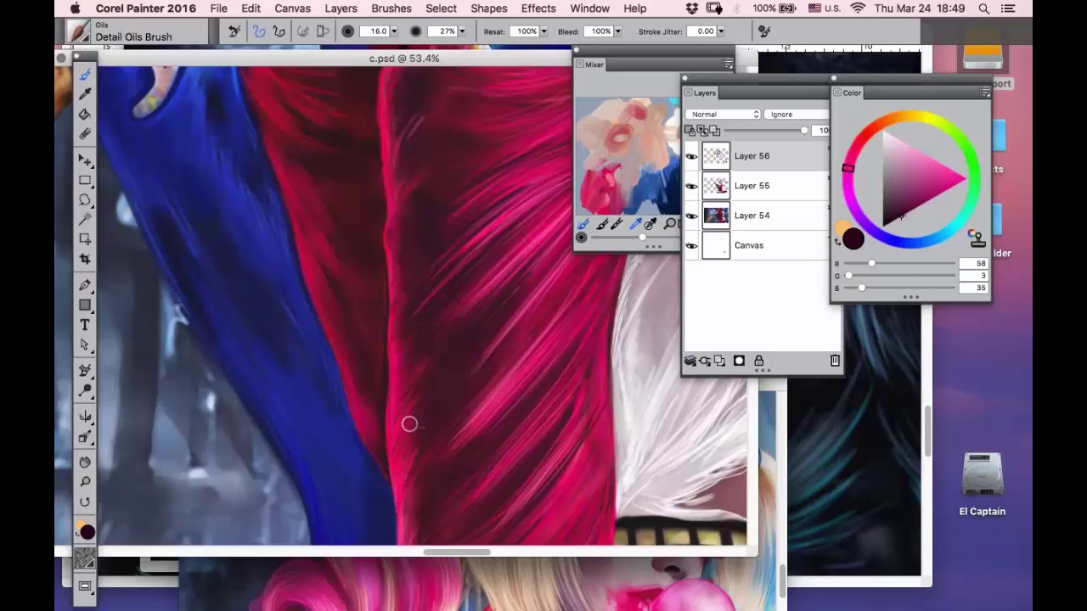
drag(443, 380, 407, 458)
drag(523, 328, 450, 409)
drag(521, 345, 470, 418)
- Sample pink (RGB 221, 70, 137) from the sleeve and paint diagonal highlight strokes on the folds above the belt
click(87, 464)
mouse_move(428, 326)
mouse_down()
mouse_move(378, 246)
mouse_move(284, 174)
mouse_up()
key(d)
click(303, 163)
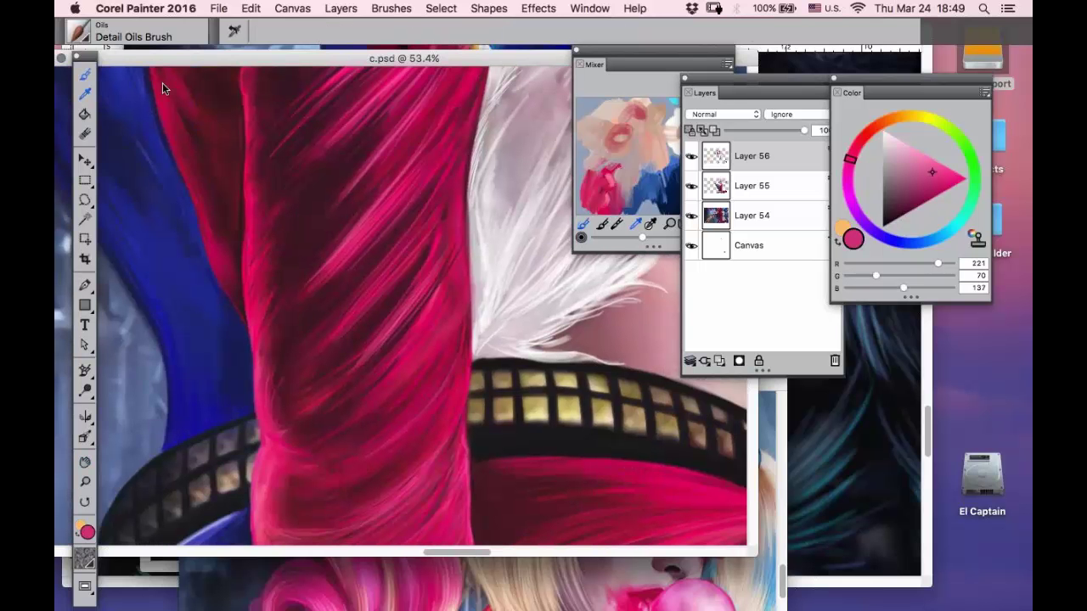
key(b)
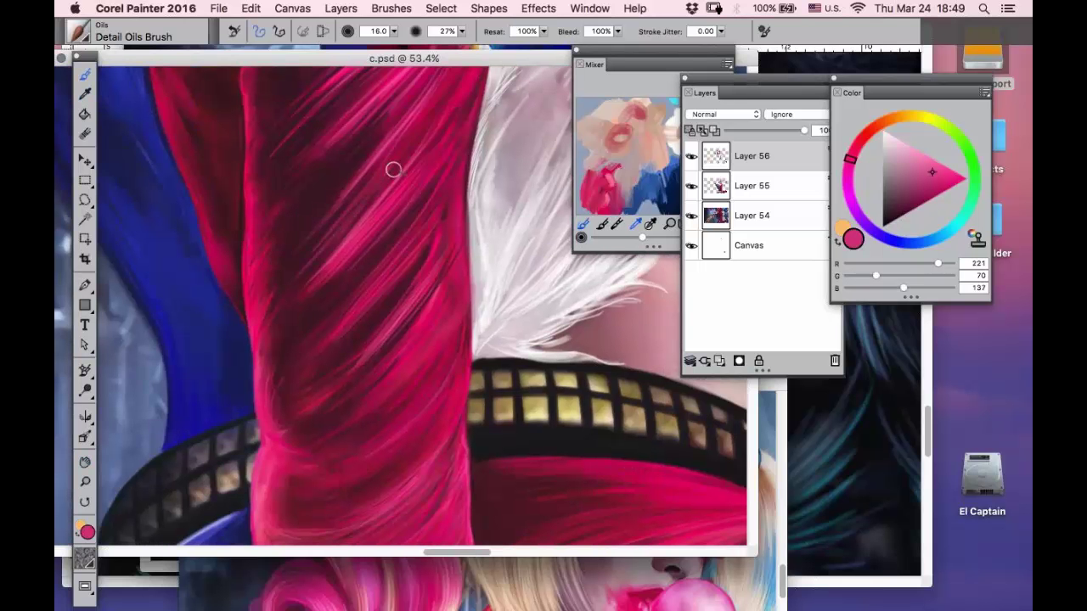
drag(378, 199, 269, 350)
drag(380, 218, 267, 379)
drag(358, 250, 278, 356)
- Sample off-white (RGB 239, 236, 239) from the shirt and paint fine strands out from its frayed side with the Detail Oils Brush
click(88, 463)
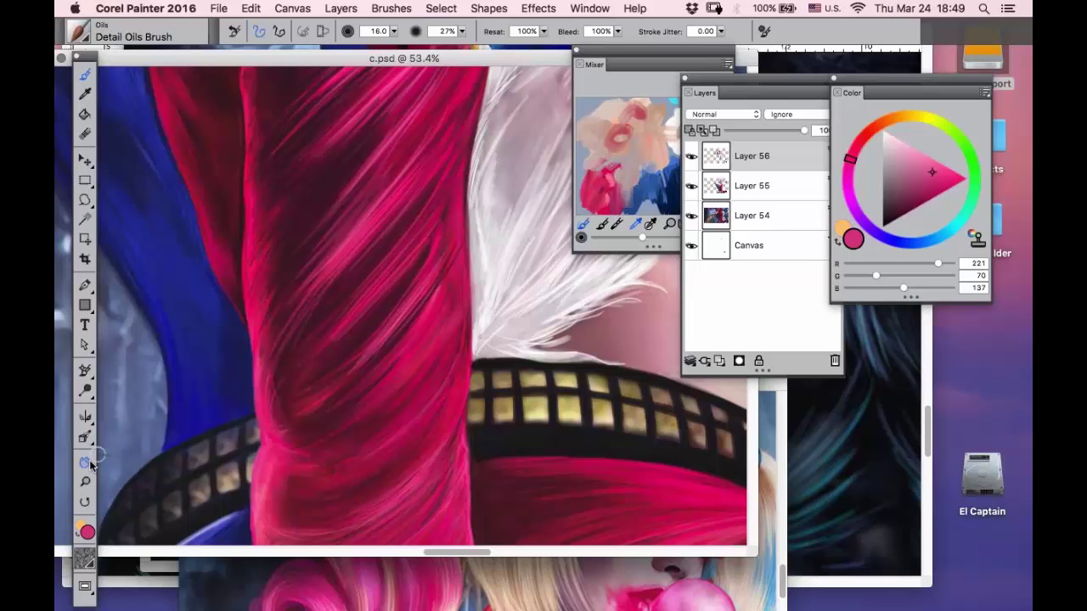
click(86, 463)
drag(540, 256, 257, 304)
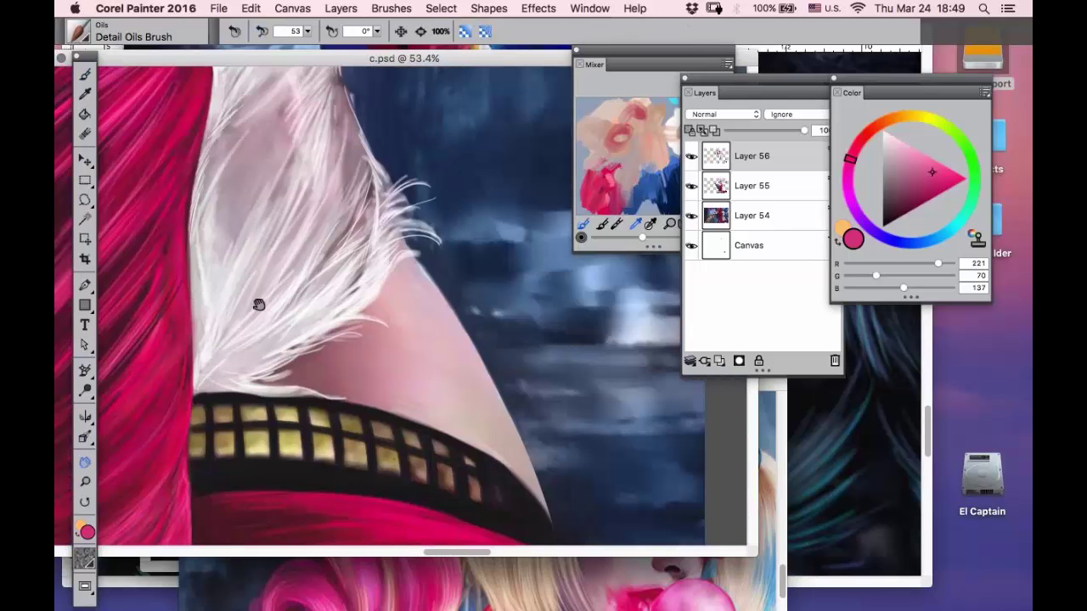
drag(171, 481, 172, 480)
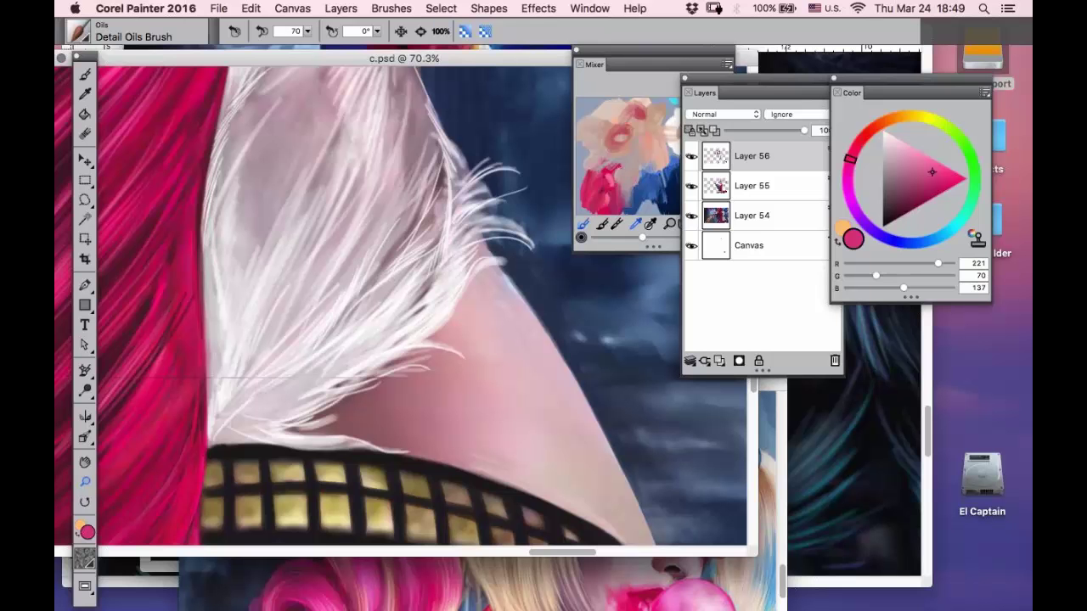
click(85, 94)
click(236, 163)
click(85, 74)
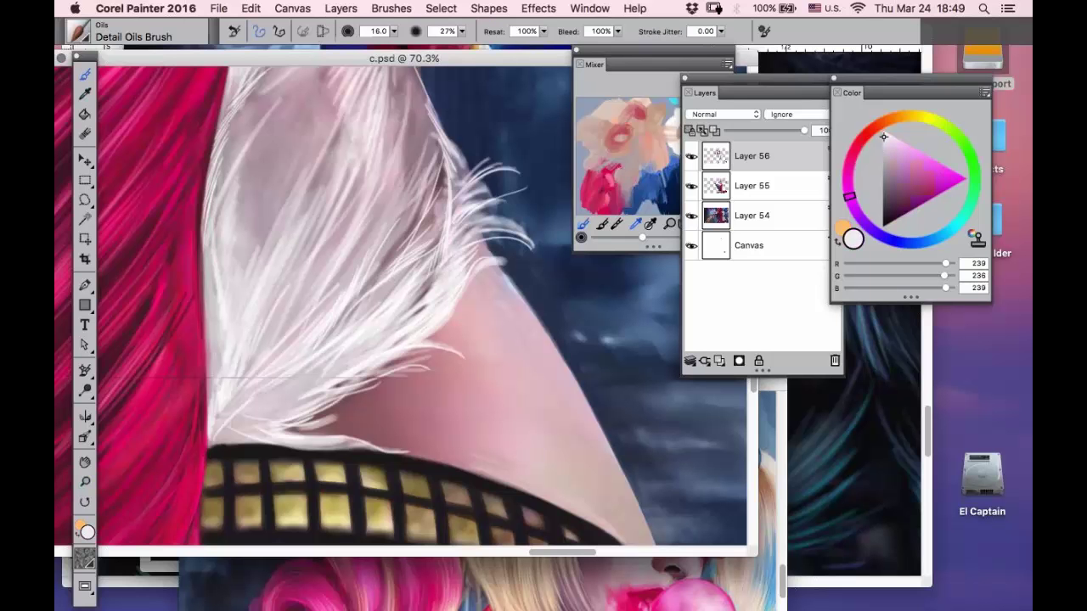
drag(540, 168, 466, 181)
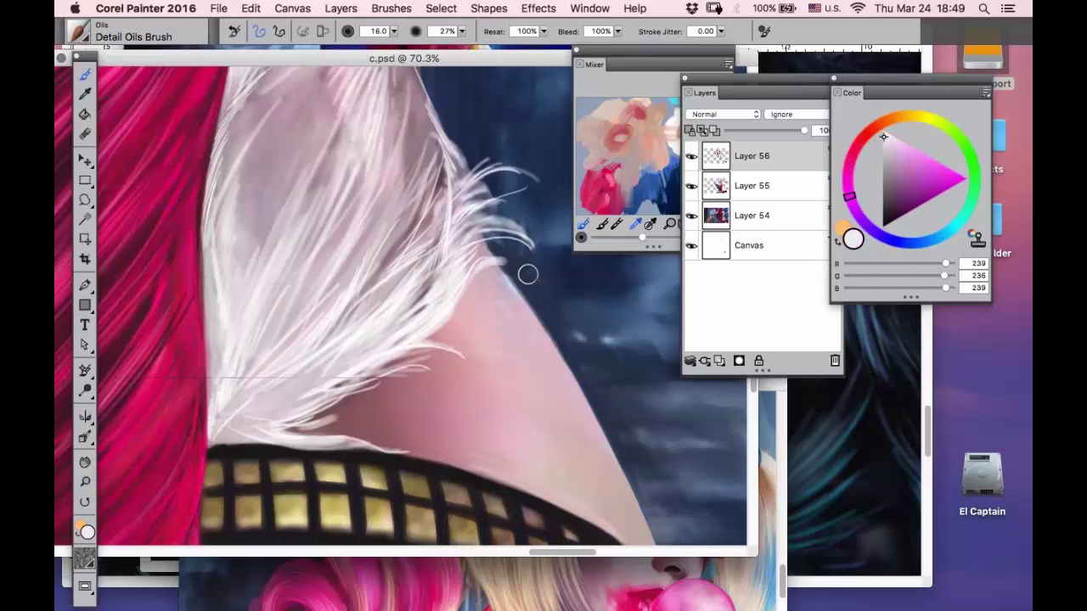
drag(527, 273, 533, 260)
- Switch to the Simple Flat Color 2 brush and paint off-white strands along the shirt's frayed edge and down its lower part
click(80, 37)
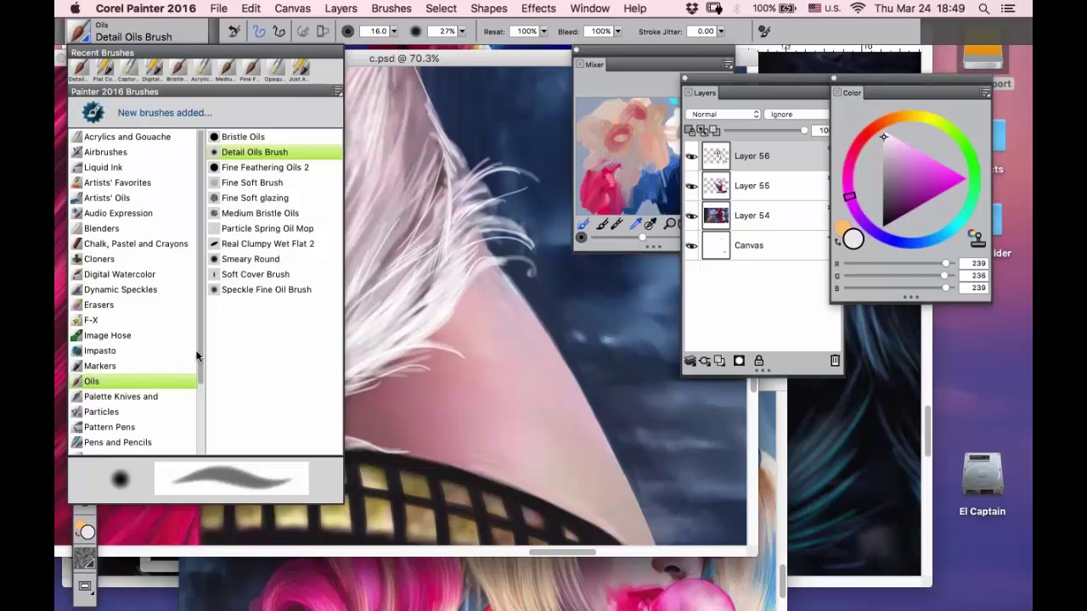
scroll(198, 324, down, 5)
click(97, 401)
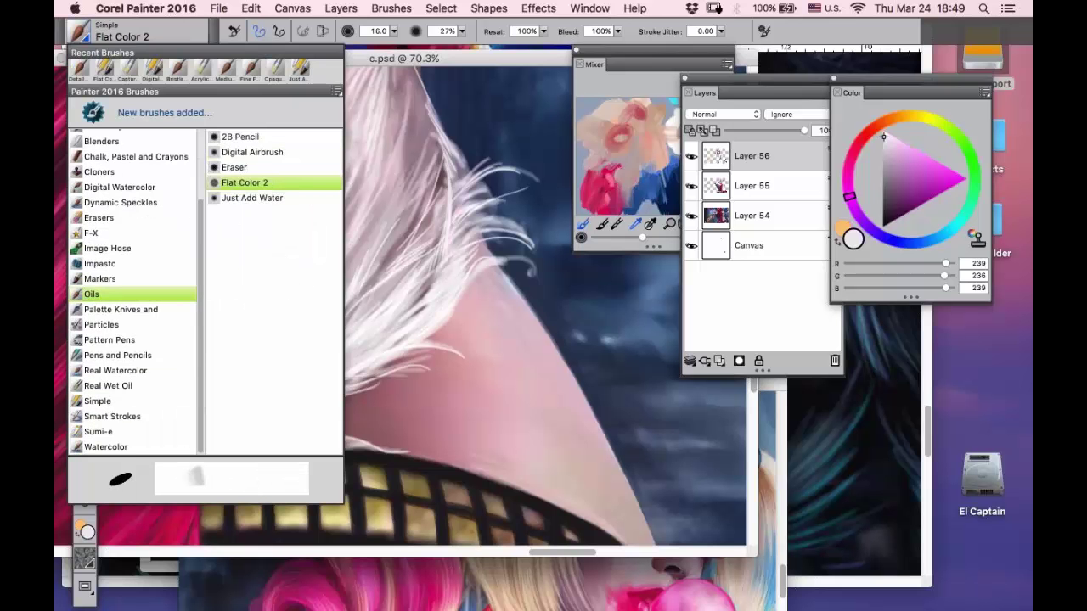
click(254, 182)
drag(504, 190, 452, 224)
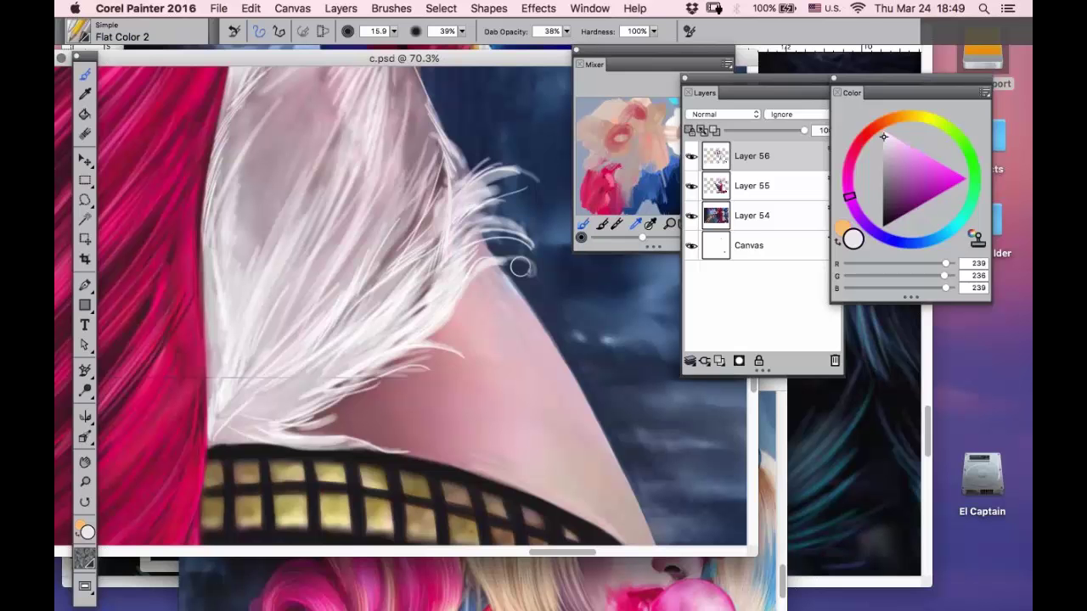
drag(530, 272, 474, 292)
mouse_move(477, 348)
mouse_down()
mouse_move(372, 390)
mouse_move(354, 410)
mouse_up()
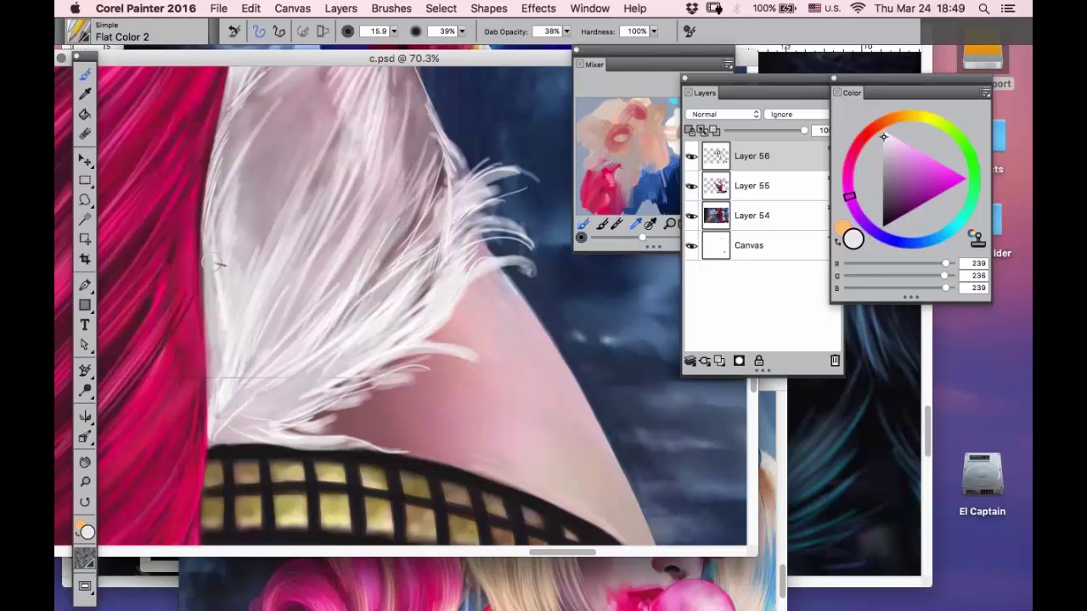
drag(220, 263, 213, 348)
drag(277, 186, 319, 433)
- Paint off-white highlight strokes on the folds of the upper shirt with the brush at size 21.9
key(b)
mouse_move(435, 257)
mouse_down()
mouse_move(447, 342)
mouse_move(420, 495)
mouse_up()
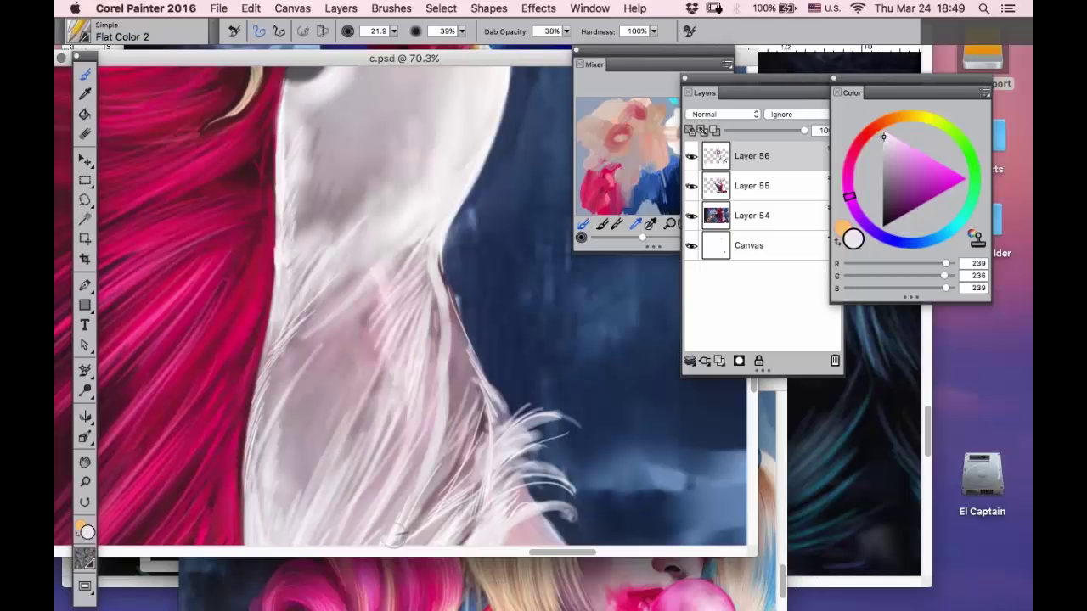
drag(337, 137, 304, 233)
drag(354, 167, 314, 253)
drag(362, 207, 326, 253)
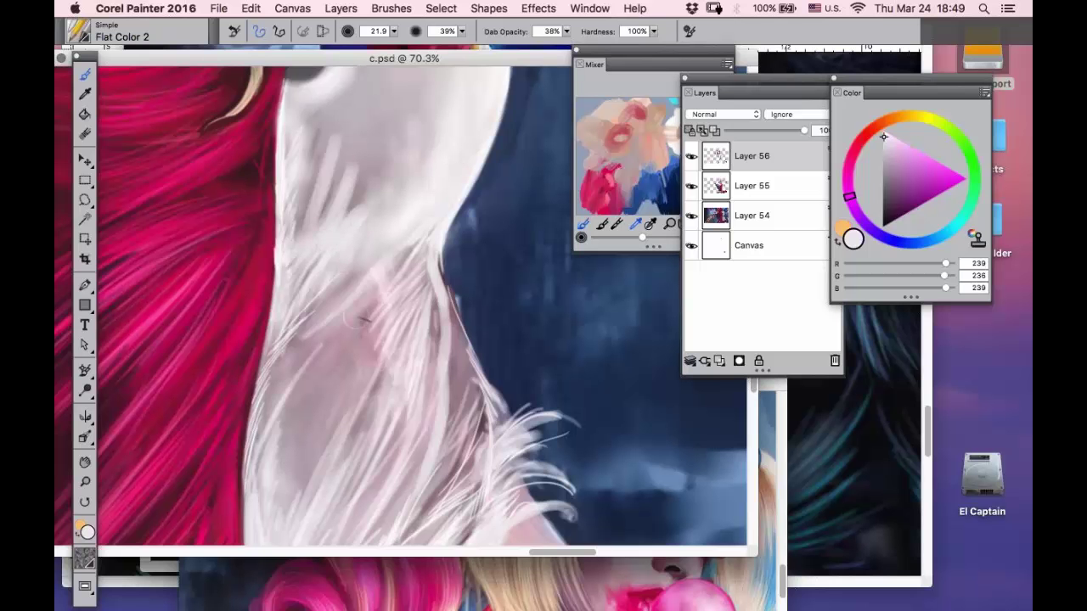
click(85, 461)
mouse_move(240, 283)
mouse_down()
mouse_move(310, 456)
mouse_move(317, 520)
mouse_up()
drag(431, 168, 491, 278)
drag(471, 192, 510, 287)
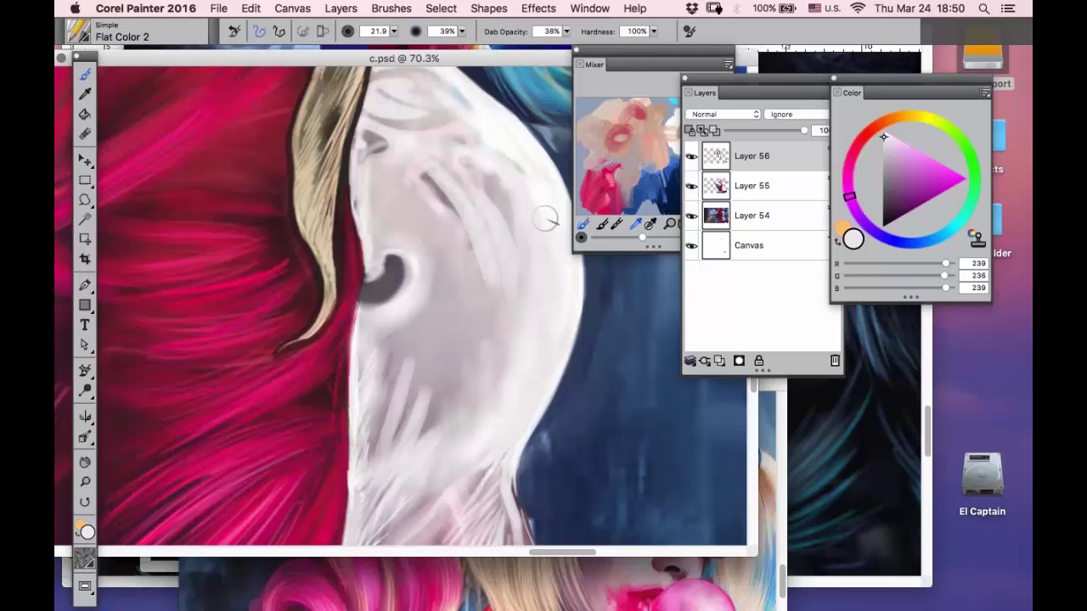
- Swap to the orange secondary colour and paint a stroke down the gold trim between the red sleeve and white shirt
click(84, 482)
alt+click(280, 220)
alt+click(280, 220)
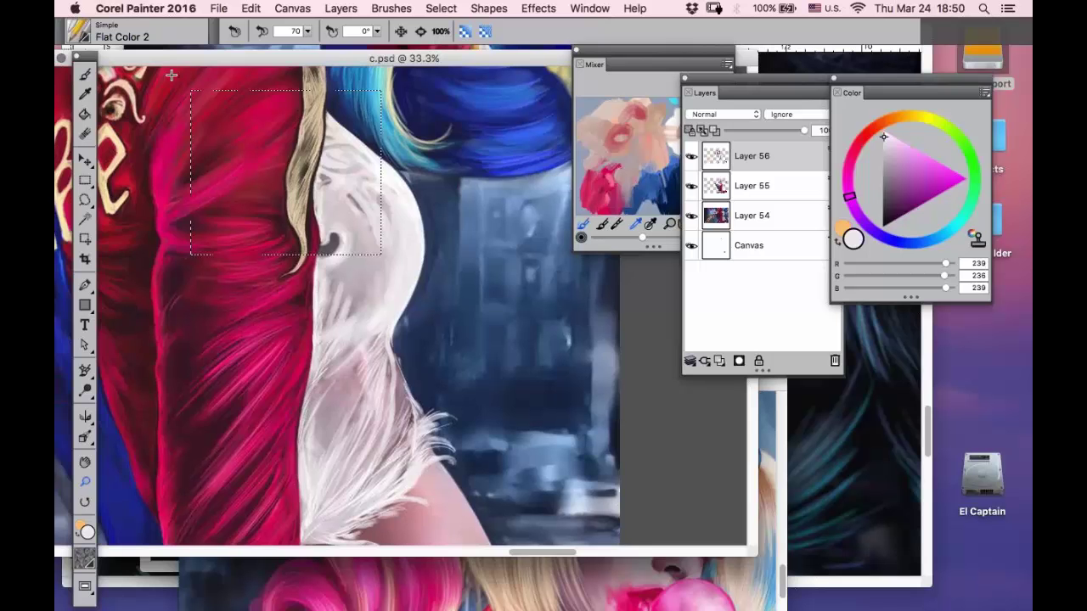
drag(171, 75, 172, 77)
key(b)
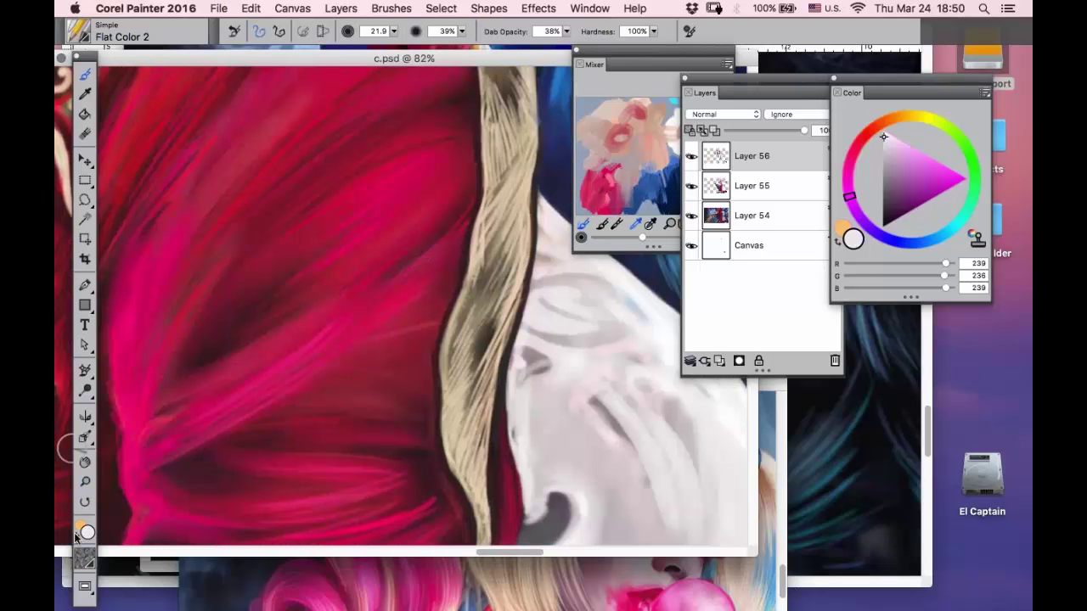
click(75, 535)
mouse_move(516, 90)
mouse_down()
mouse_move(527, 225)
mouse_move(488, 259)
mouse_up()
- Pick pale peach (RGB 255, 227, 190) and paint strokes down the gold trim over its dark shading
click(904, 143)
mouse_move(508, 98)
mouse_down()
mouse_move(512, 165)
mouse_move(496, 222)
mouse_up()
mouse_move(527, 180)
mouse_down()
mouse_move(481, 267)
mouse_move(457, 382)
mouse_up()
drag(501, 289, 467, 418)
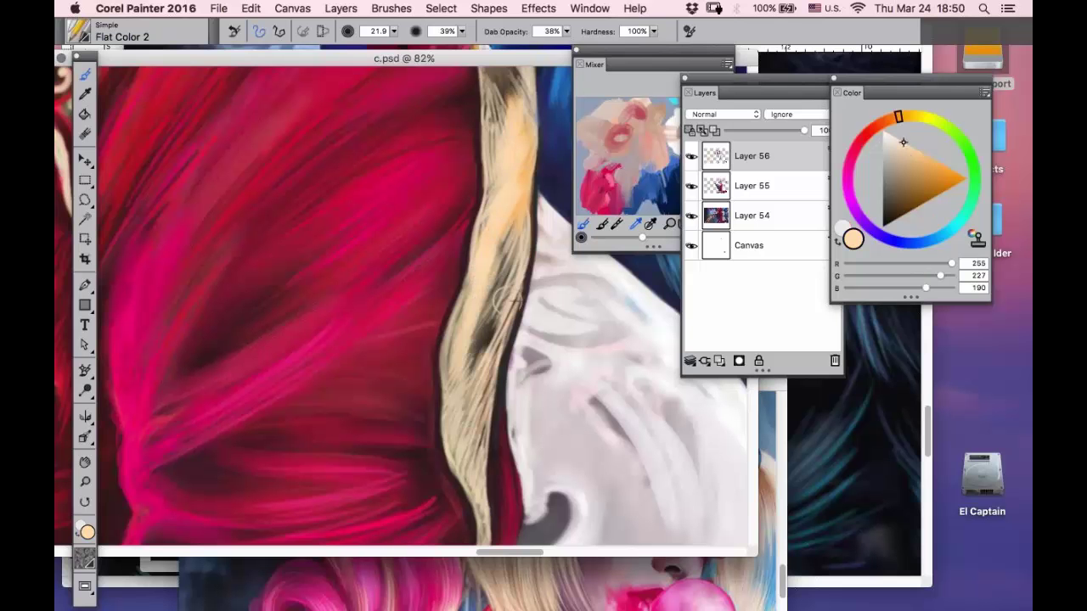
drag(507, 316, 483, 394)
drag(504, 145, 473, 75)
- Extend the pale peach strokes over the upper section of the gold trim beside the blue hair
click(84, 461)
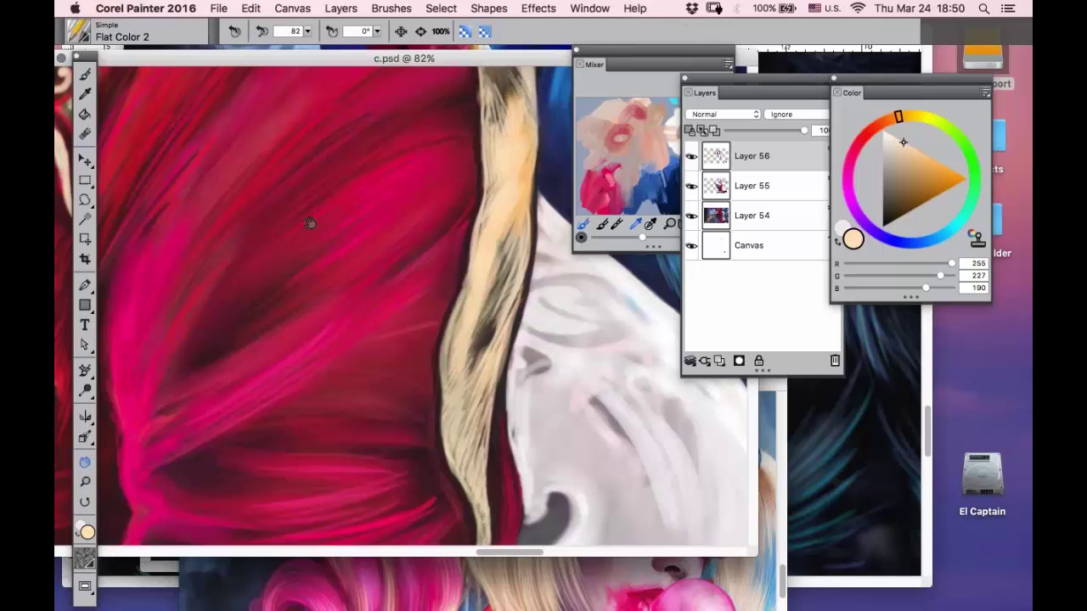
drag(310, 223, 279, 434)
drag(451, 148, 491, 252)
mouse_move(470, 185)
mouse_down()
mouse_move(478, 295)
mouse_move(505, 375)
mouse_up()
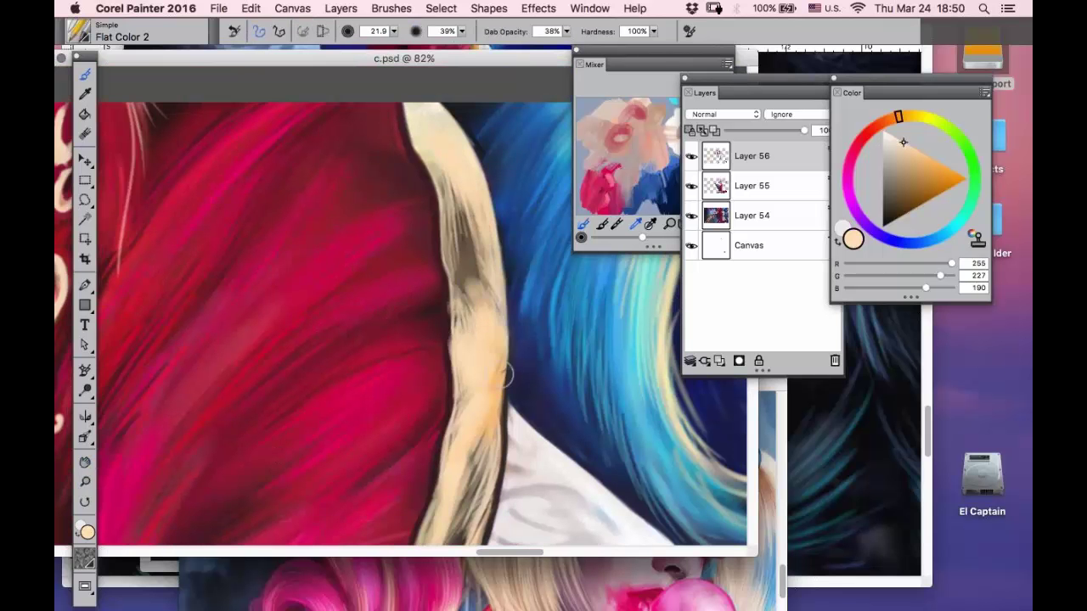
mouse_move(466, 340)
mouse_down()
mouse_move(461, 277)
mouse_move(432, 235)
mouse_move(414, 133)
mouse_up()
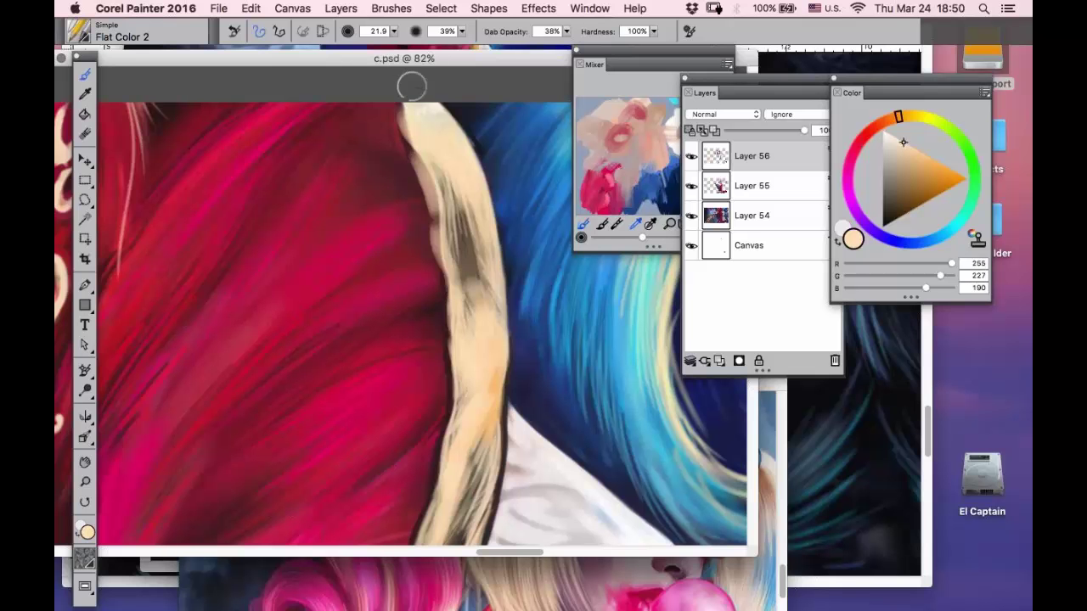
- Pick near-white (RGB 255, 250, 244) and paint a thin highlight down the trim's sleeve-side edge at brush size 12.9
drag(918, 148, 885, 119)
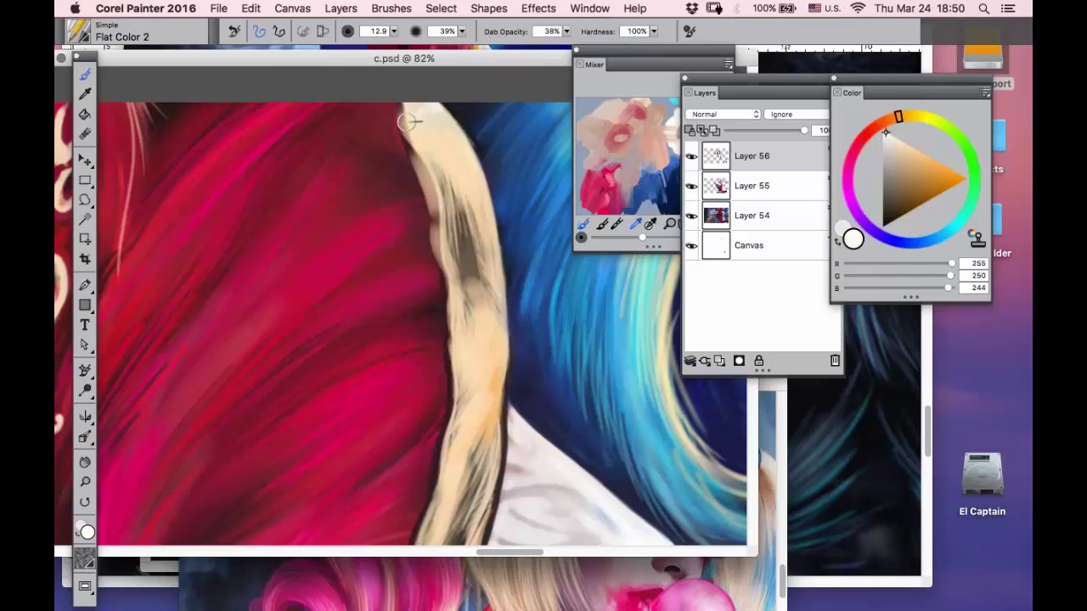
mouse_move(409, 121)
mouse_down()
mouse_move(440, 170)
mouse_move(468, 410)
mouse_up()
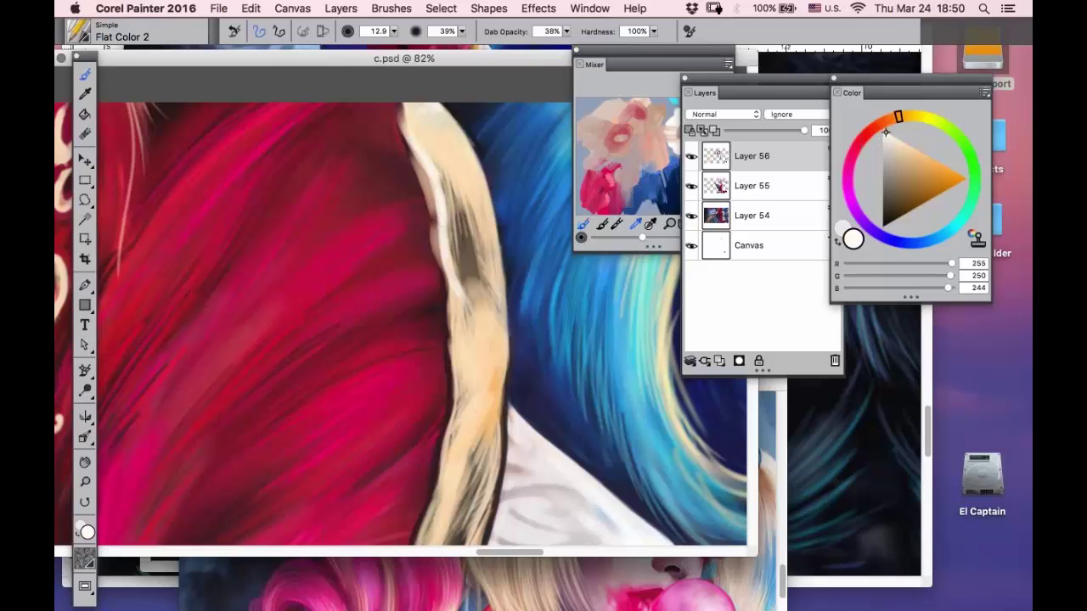
mouse_move(460, 265)
mouse_down()
mouse_move(451, 344)
mouse_move(466, 459)
mouse_move(448, 435)
mouse_up()
- Examine the highlighted trim together with the sleeve and shirt at several magnifications
click(85, 482)
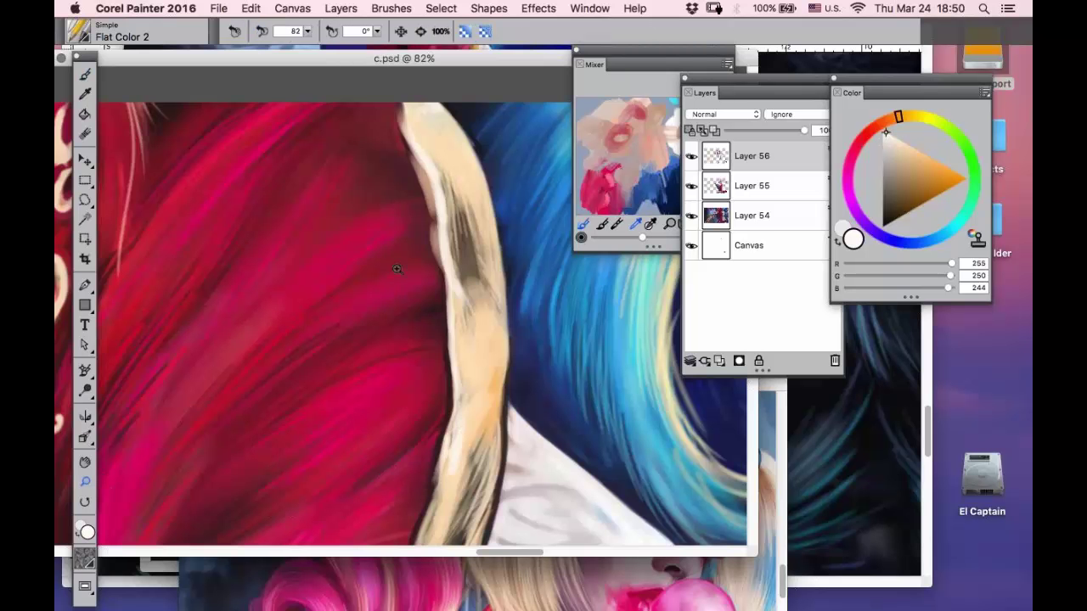
key(super+minus)
key(super+minus)
key(super+minus)
key(super+minus)
key(super+minus)
key(super+minus)
drag(464, 225, 317, 485)
drag(493, 106, 358, 232)
scroll(358, 231, up, 3)
click(85, 462)
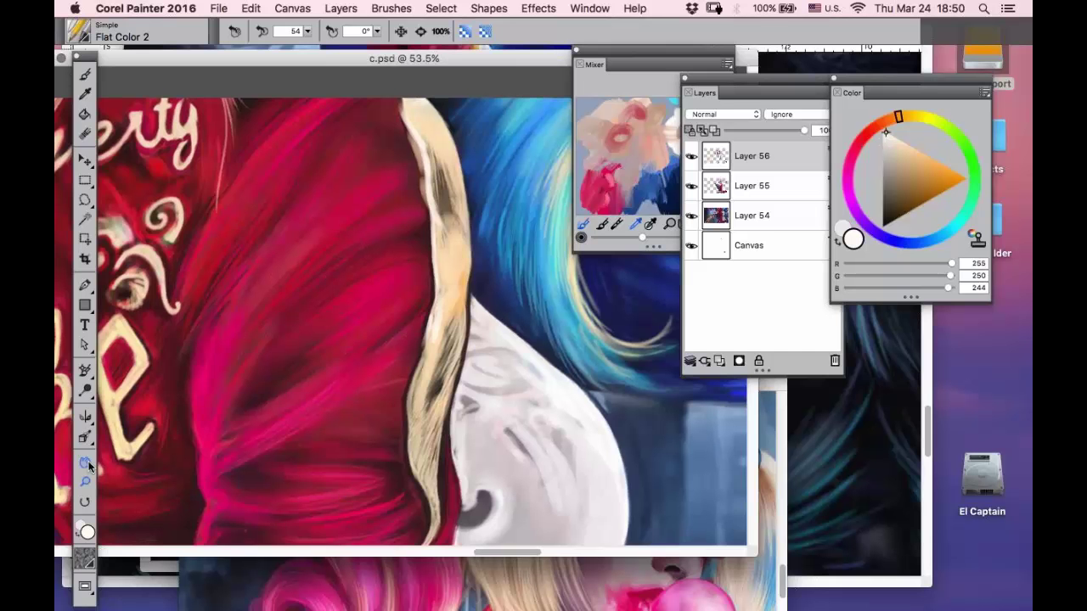
- Sample light blue (RGB 91, 203, 223) from the curled hair lock and paint strands along it at size 25.9 and 20% opacity
drag(497, 188, 268, 238)
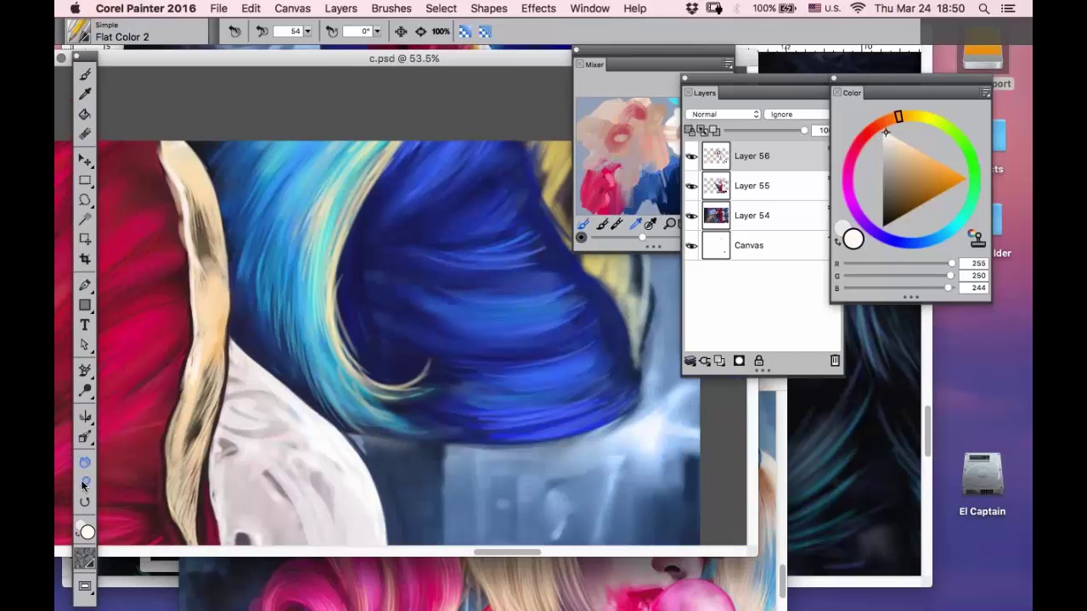
drag(411, 248, 268, 569)
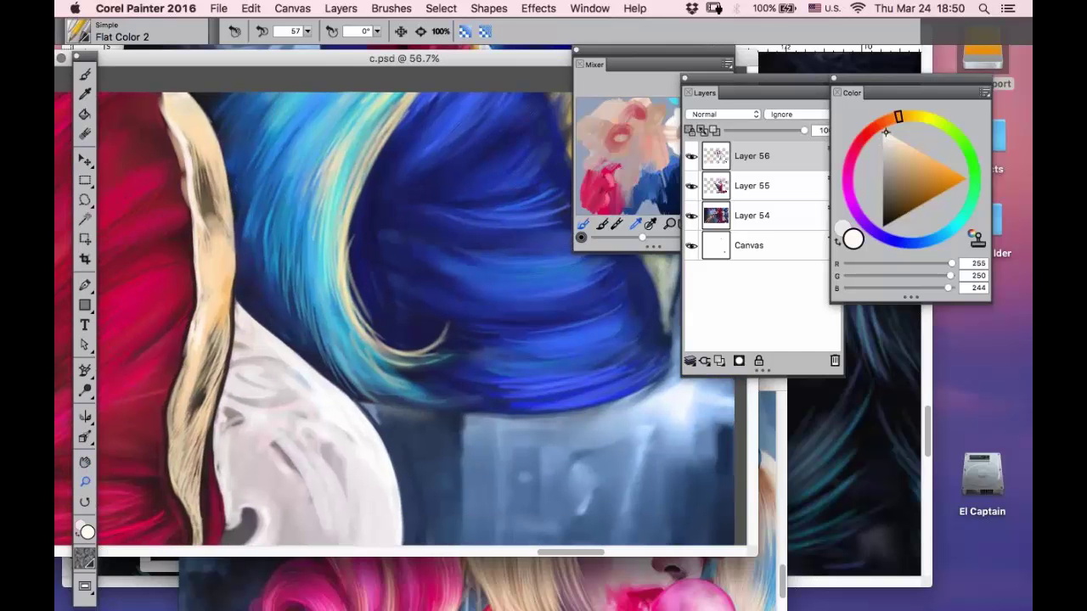
click(85, 94)
click(290, 101)
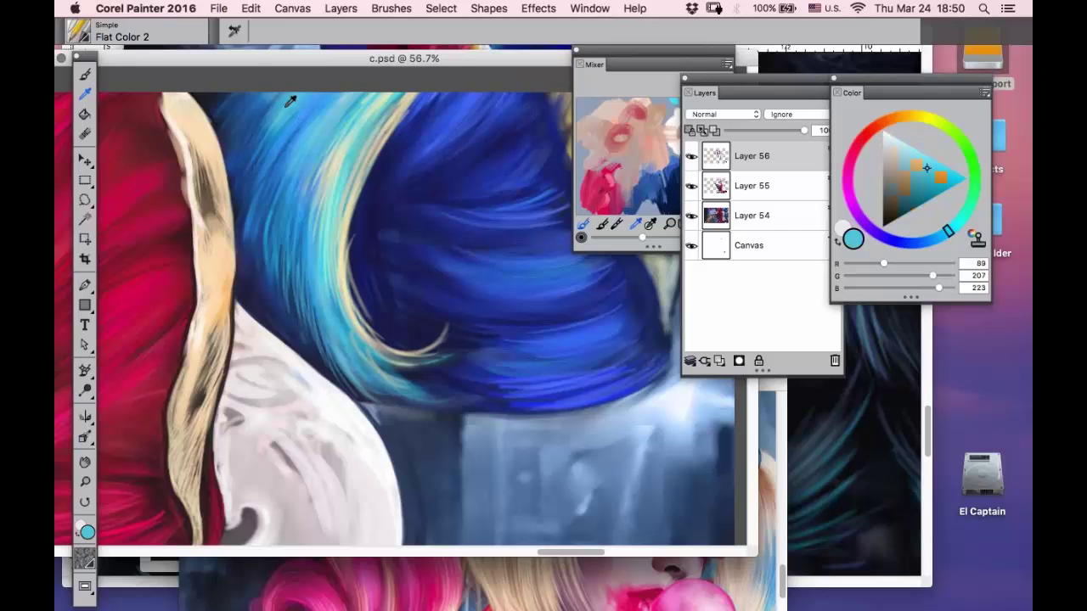
click(84, 74)
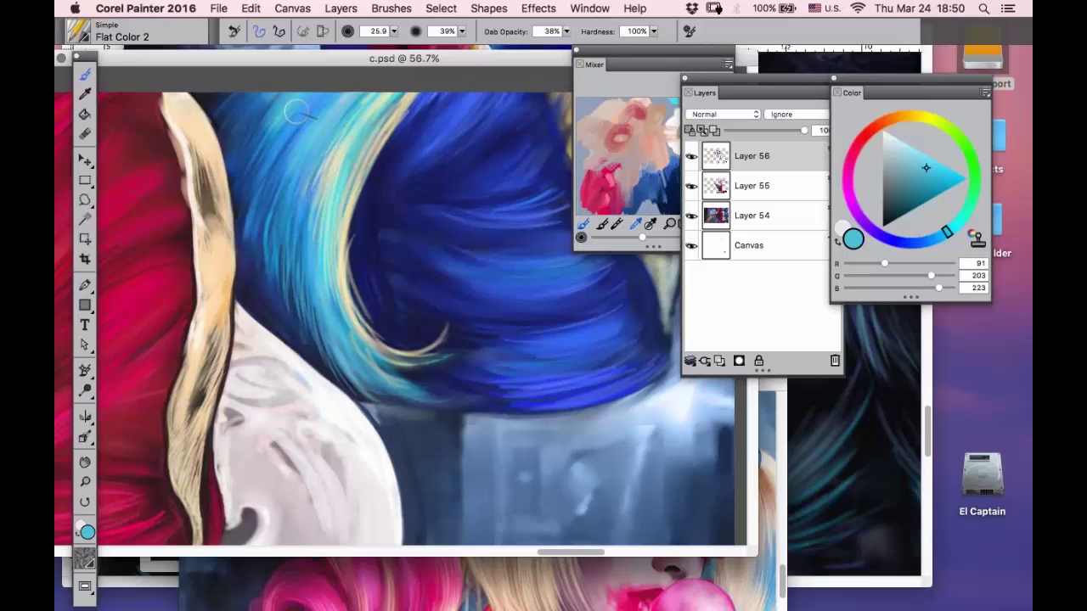
click(459, 31)
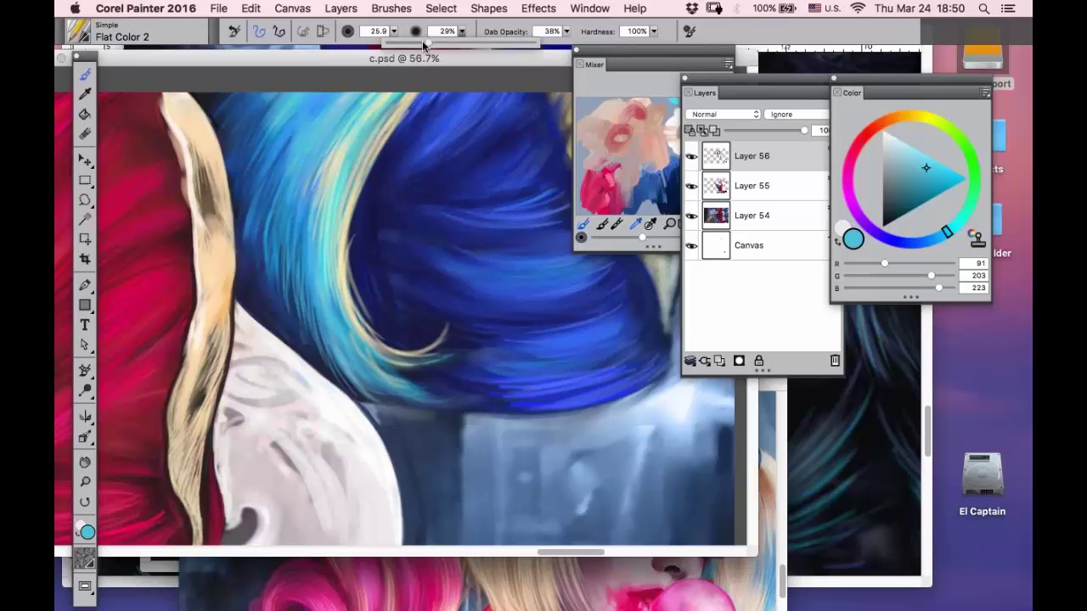
drag(425, 45, 414, 45)
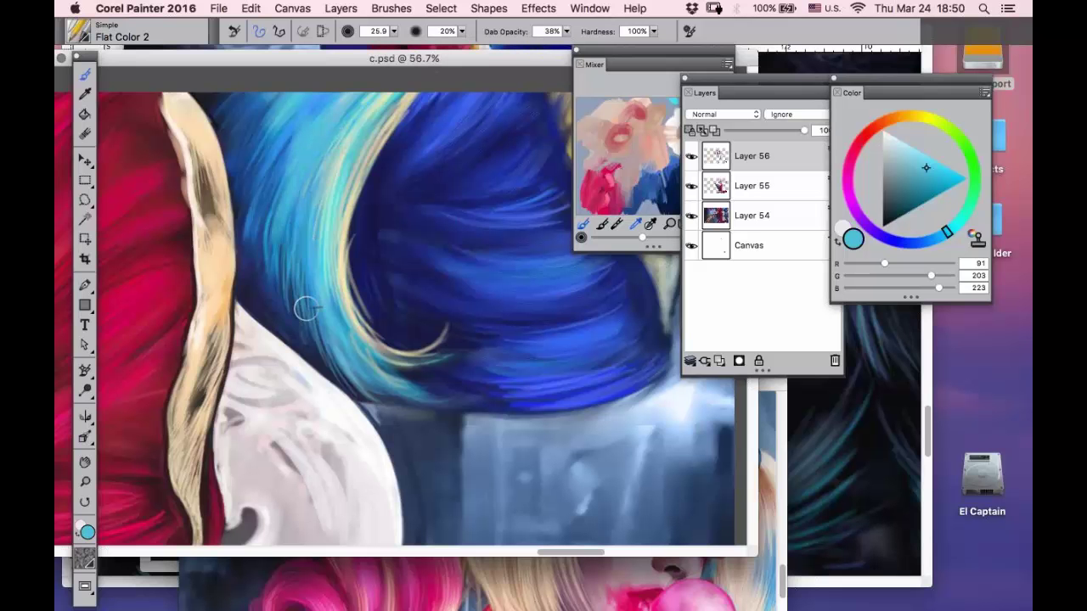
drag(306, 308, 319, 330)
drag(335, 203, 354, 380)
mouse_move(302, 272)
mouse_down()
mouse_move(427, 366)
mouse_move(443, 359)
mouse_up()
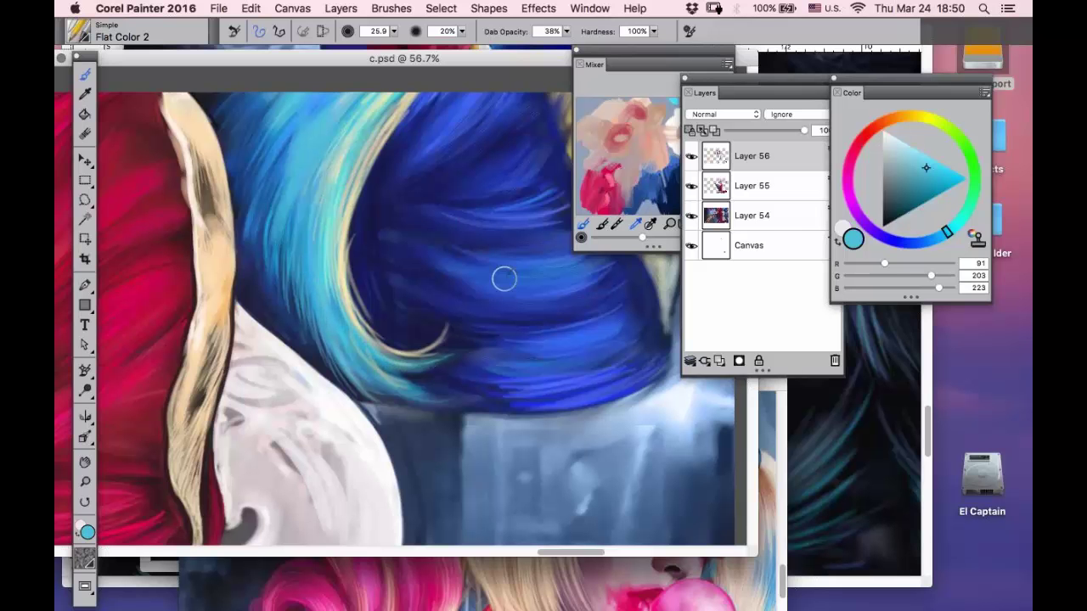
mouse_move(285, 114)
mouse_down()
mouse_move(247, 170)
mouse_move(260, 167)
mouse_move(266, 225)
mouse_up()
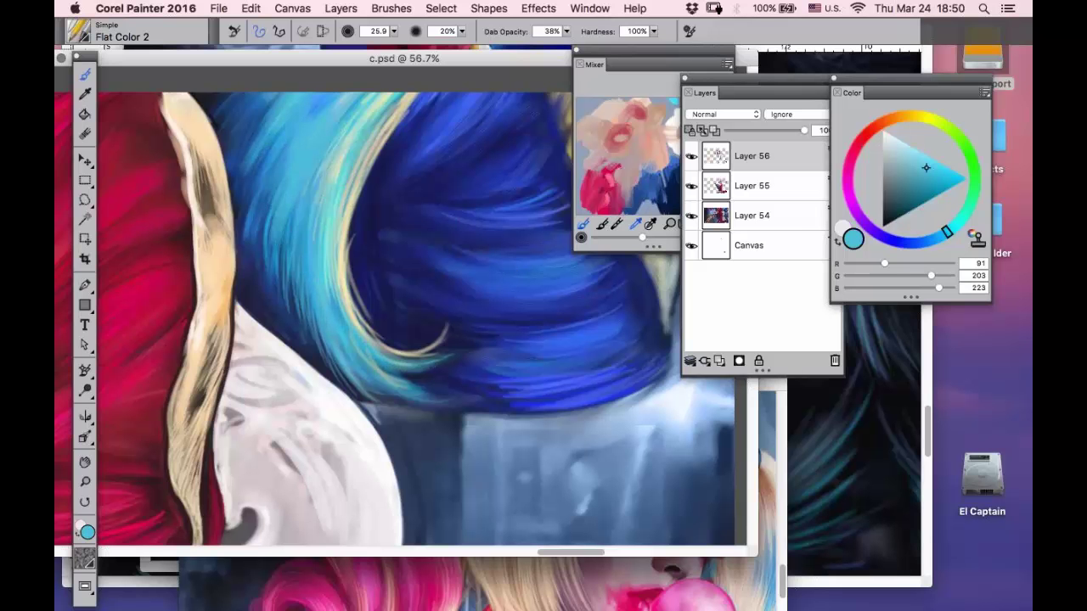
- Pick a lighter cyan (RGB 152, 238, 255) and paint highlight strokes down the middle of the curled hair lock
click(916, 149)
mouse_move(319, 115)
mouse_down()
mouse_move(280, 204)
mouse_move(298, 255)
mouse_up()
drag(313, 204, 365, 372)
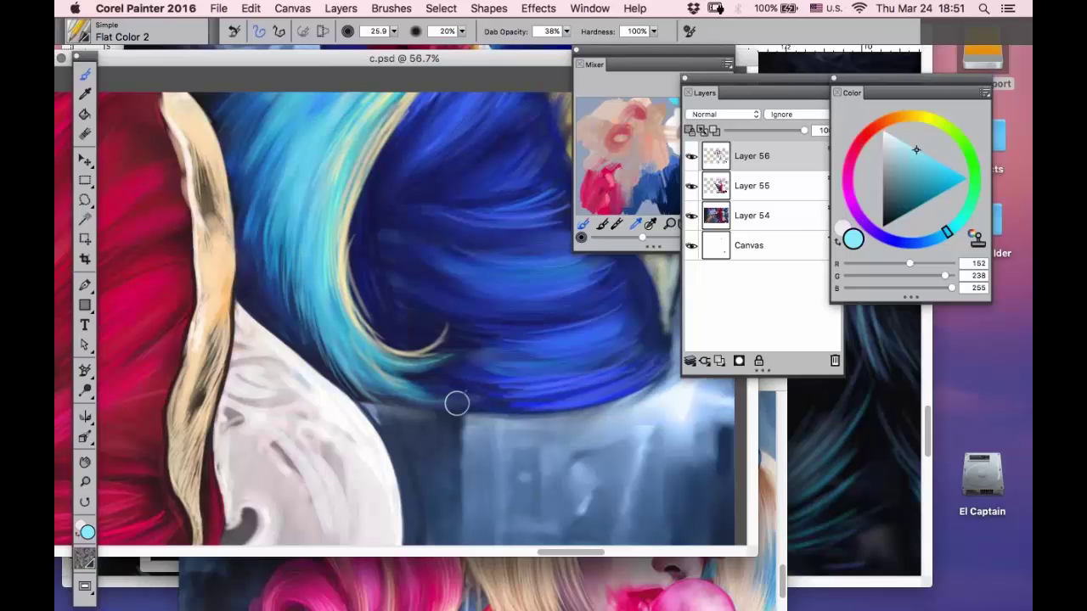
- Sample dark blue (RGB 27, 90, 145) and paint soft shadow strokes along the hair lock's outer curve at size 35.9 and 8% opacity
key(bracketright)
click(462, 32)
click(85, 94)
click(259, 122)
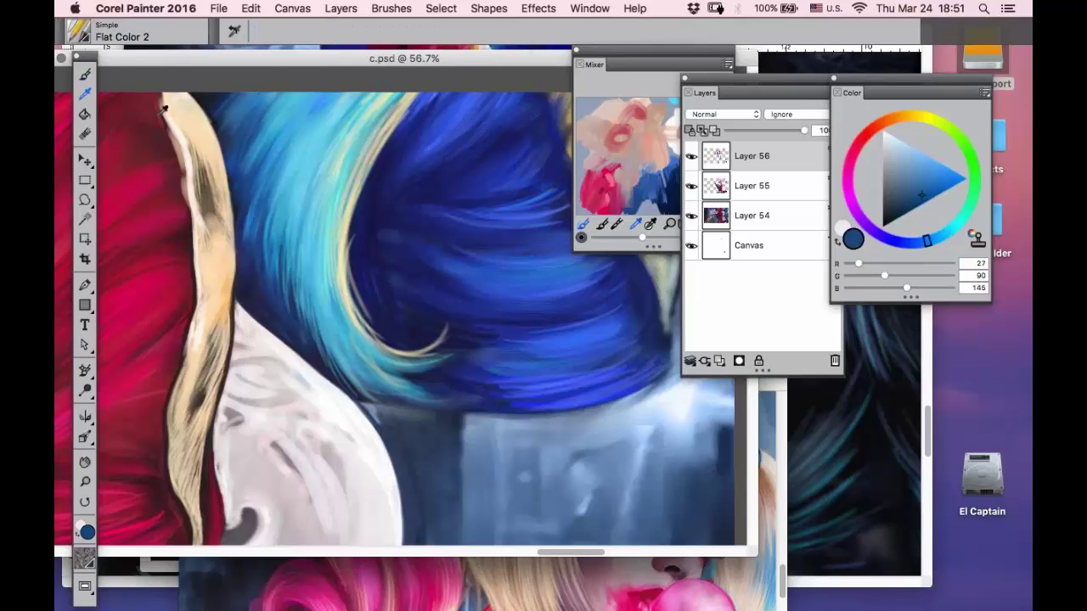
click(85, 75)
drag(270, 136, 248, 219)
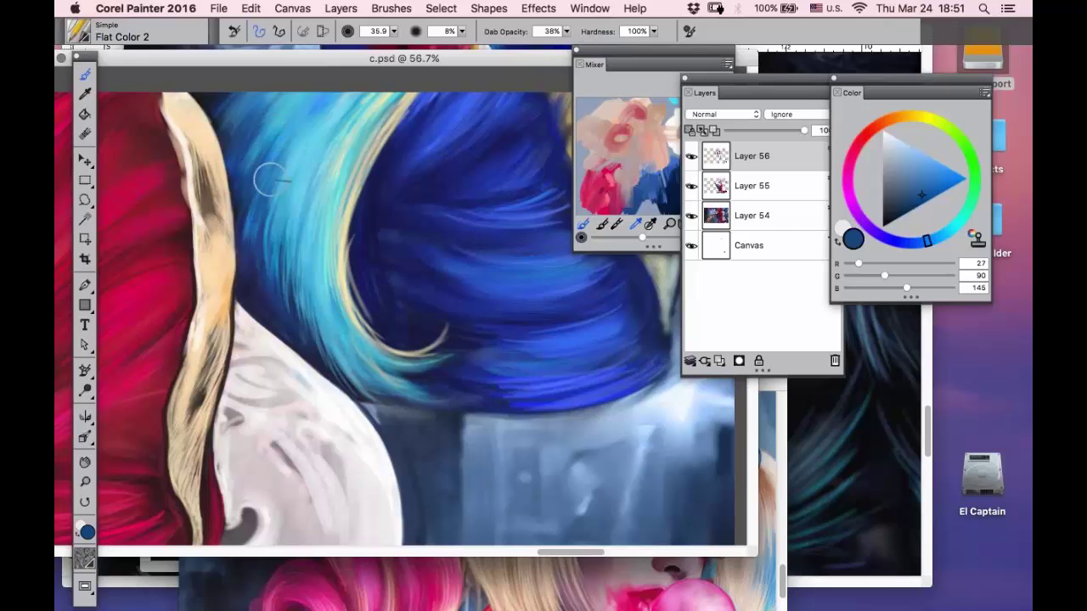
drag(269, 179, 277, 333)
drag(280, 231, 287, 322)
drag(290, 253, 319, 349)
drag(302, 284, 363, 384)
mouse_move(346, 339)
mouse_down()
mouse_move(404, 394)
mouse_move(410, 384)
mouse_move(323, 340)
mouse_move(376, 359)
mouse_move(407, 391)
mouse_move(303, 283)
mouse_move(368, 345)
mouse_up()
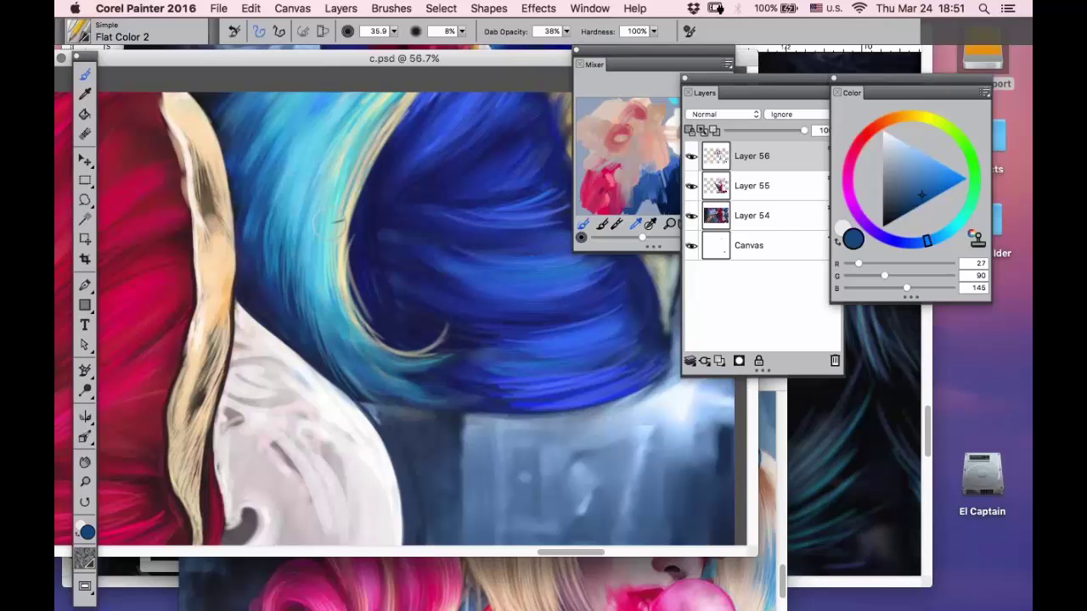
- Paint pale yellow (RGB 255, 244, 168) strands along the hair curl's inner edge with the Detail Oils Brush at size 14.0 and 27% opacity
click(79, 34)
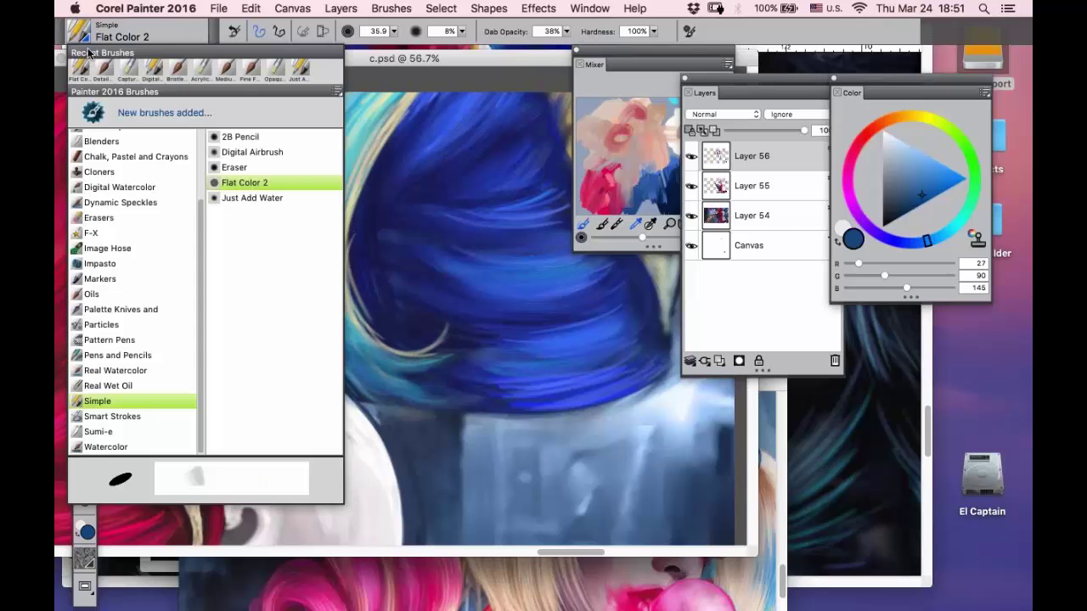
click(90, 295)
click(255, 153)
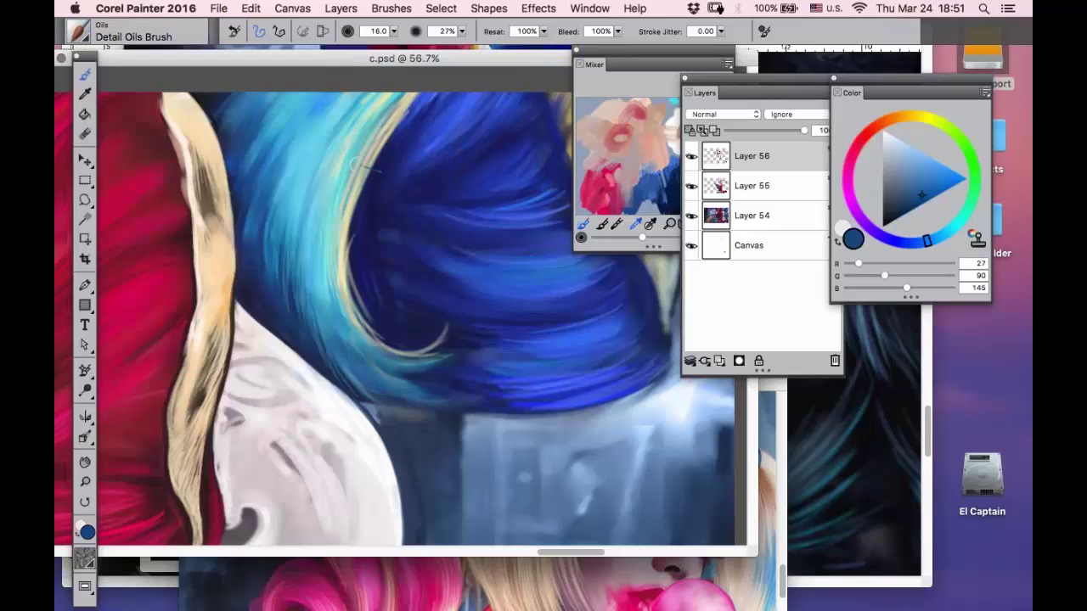
click(920, 117)
click(911, 147)
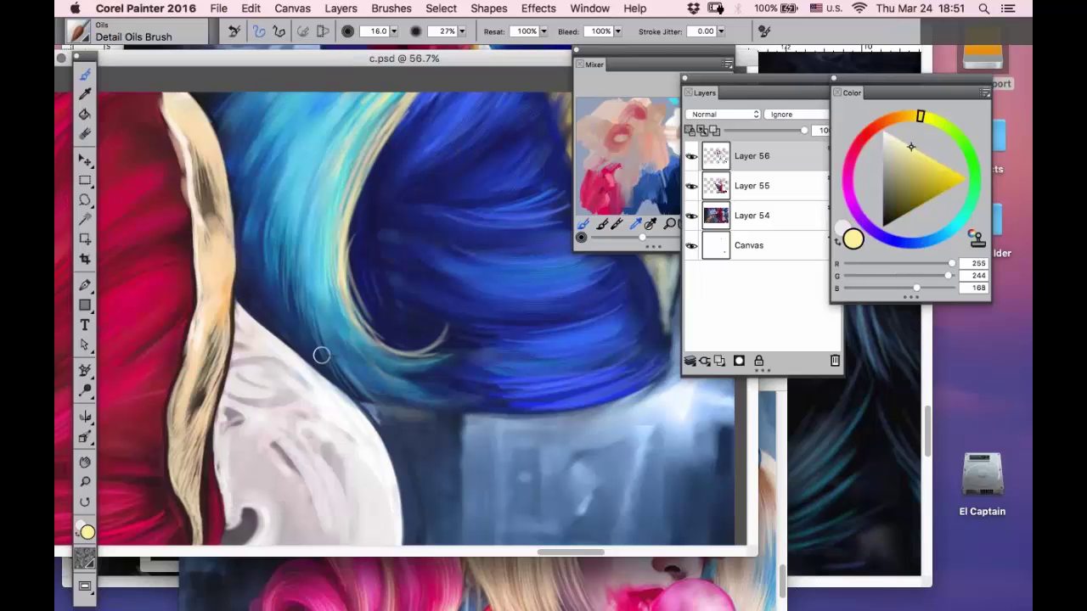
key(bracketleft)
mouse_move(350, 115)
mouse_down()
mouse_move(323, 144)
mouse_move(370, 98)
mouse_move(335, 146)
mouse_move(370, 123)
mouse_move(333, 301)
mouse_move(462, 356)
mouse_up()
mouse_move(374, 357)
mouse_down()
mouse_move(412, 379)
mouse_move(462, 365)
mouse_up()
mouse_move(358, 321)
mouse_down()
mouse_move(430, 363)
mouse_move(466, 326)
mouse_up()
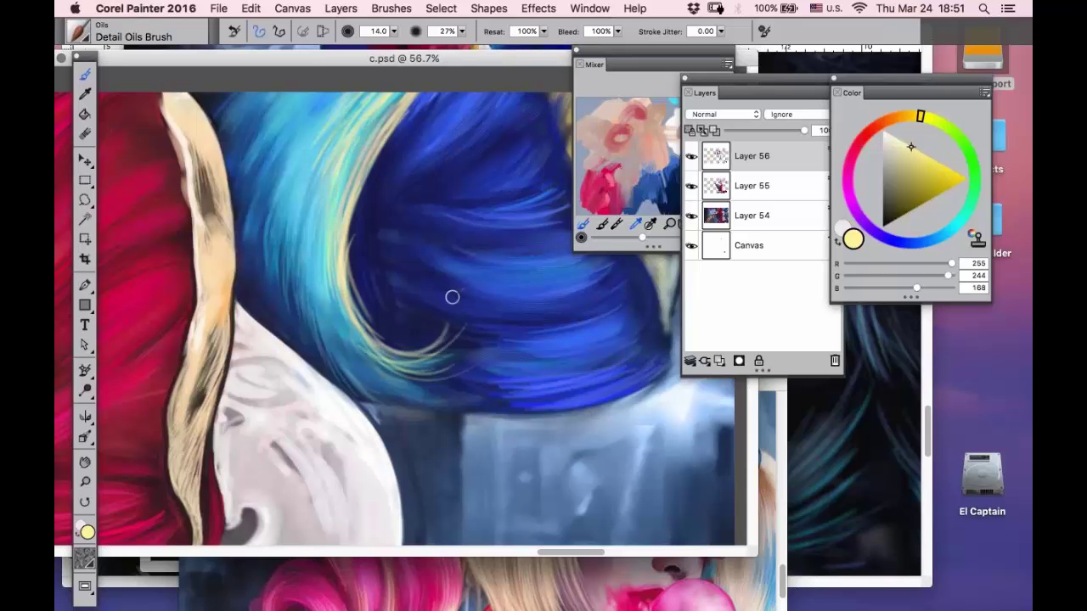
- Add more fine pale yellow strands under the curl's tip and along the upper inner edge of the hair lock
drag(338, 324, 462, 386)
drag(374, 367, 463, 394)
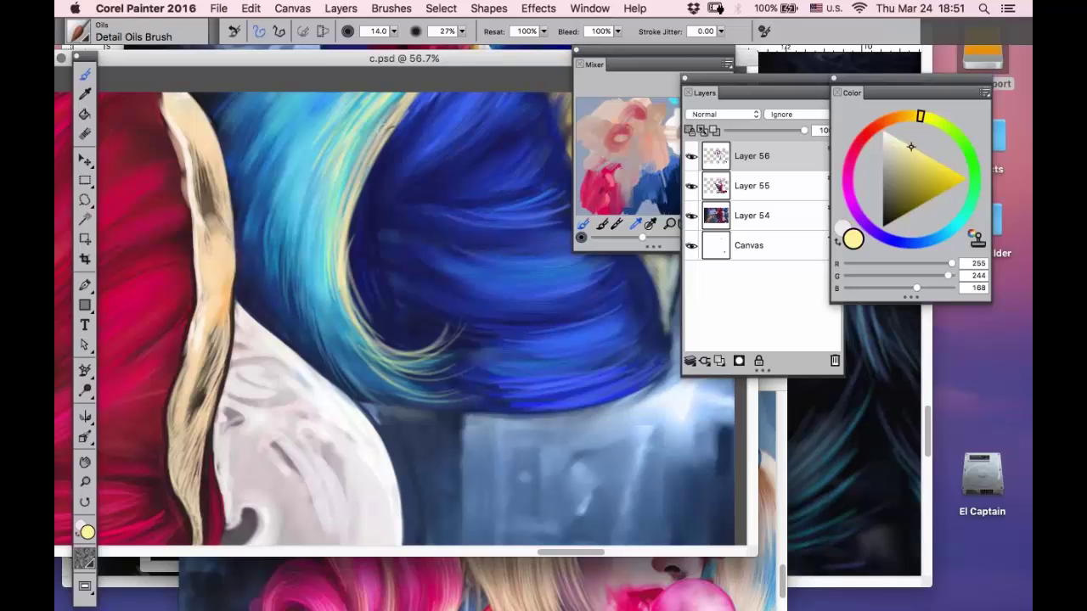
drag(409, 83, 378, 157)
drag(406, 106, 357, 197)
drag(348, 251, 377, 343)
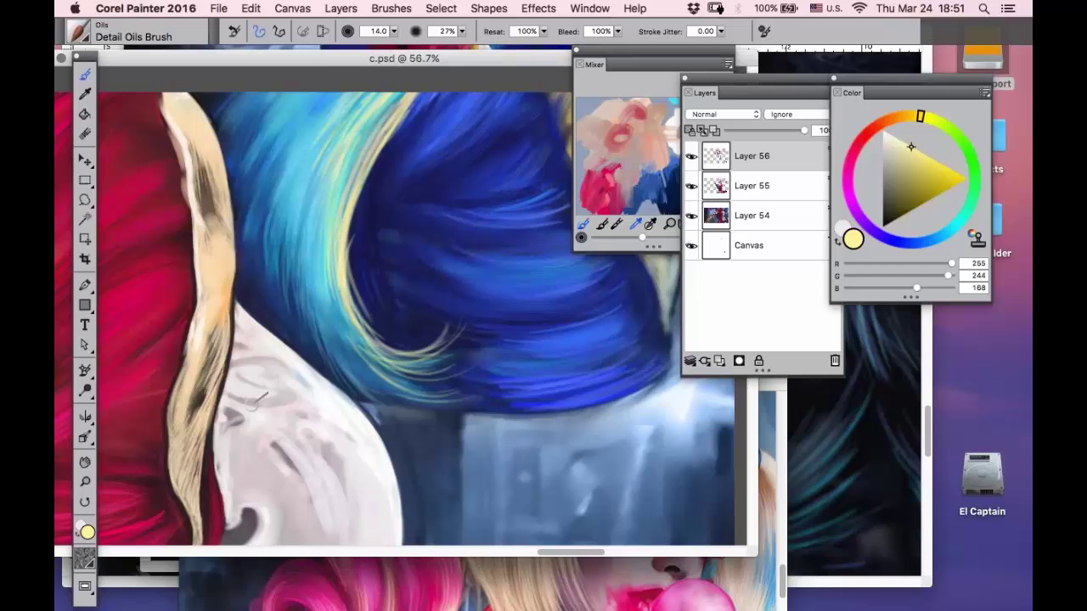
- Examine the highlighted hair lock together with the jacket, sleeve and shirt at reduced magnification
click(86, 483)
alt+click(278, 238)
alt+click(277, 238)
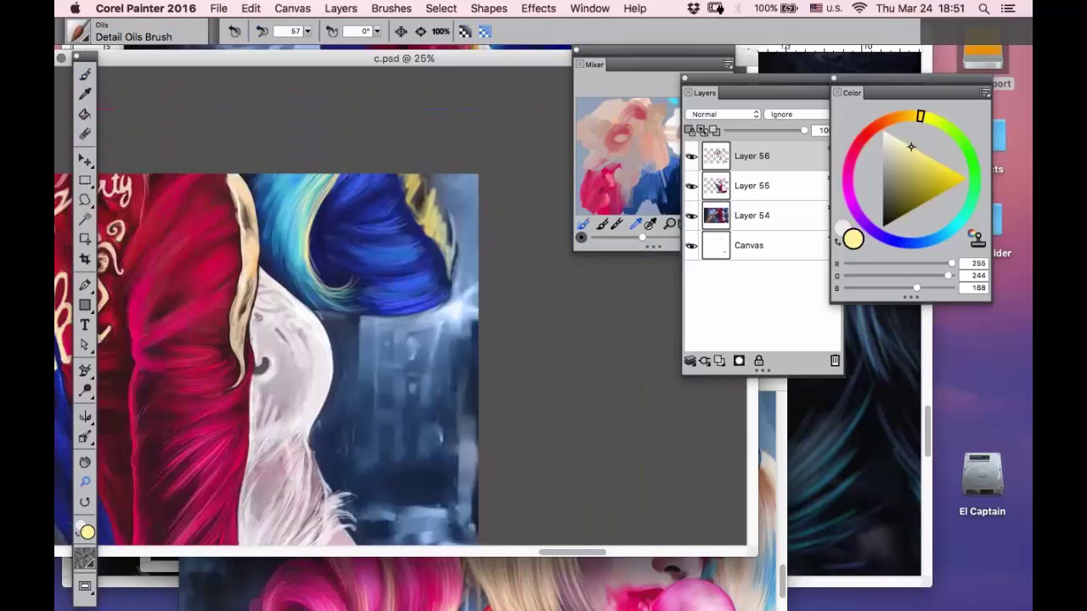
alt+click(277, 238)
drag(154, 209, 330, 393)
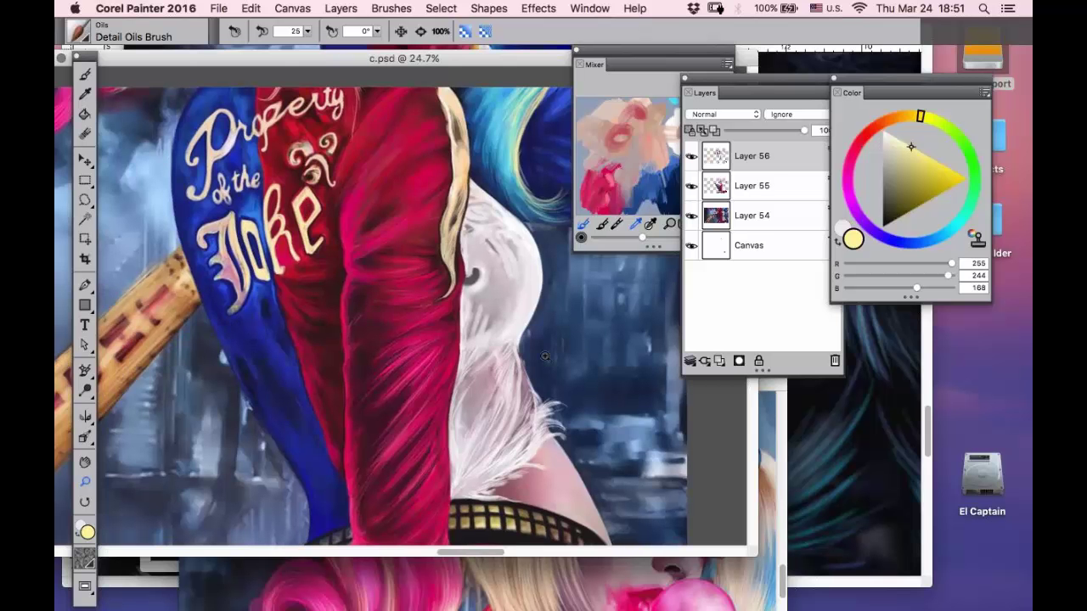
- Open Ohelia_1.psd from the Webinar folder and enlarge its document window with the rulers shown
key(super+o)
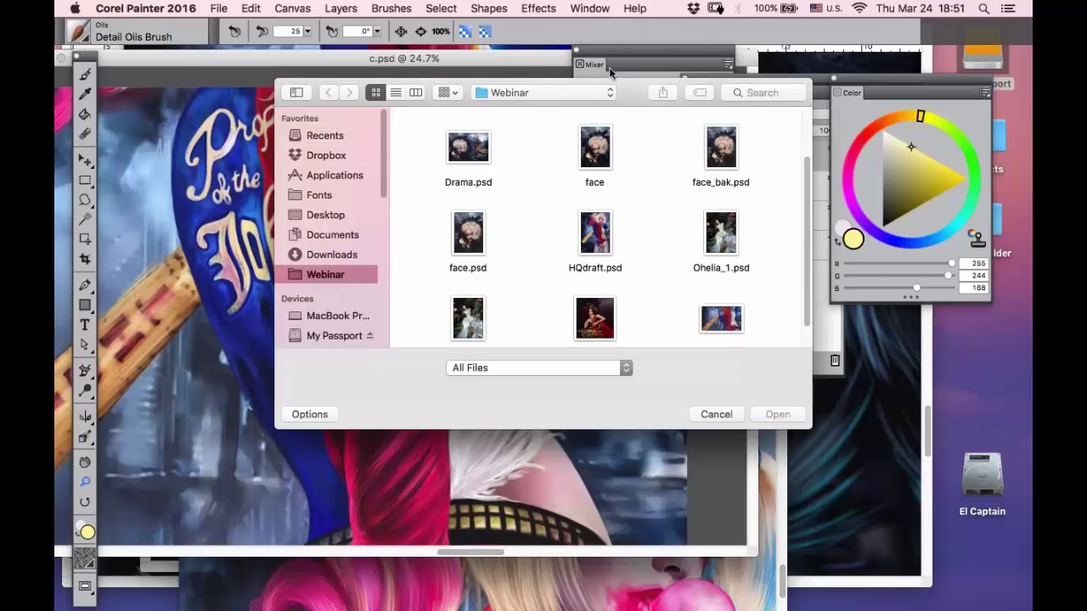
drag(608, 78, 483, 73)
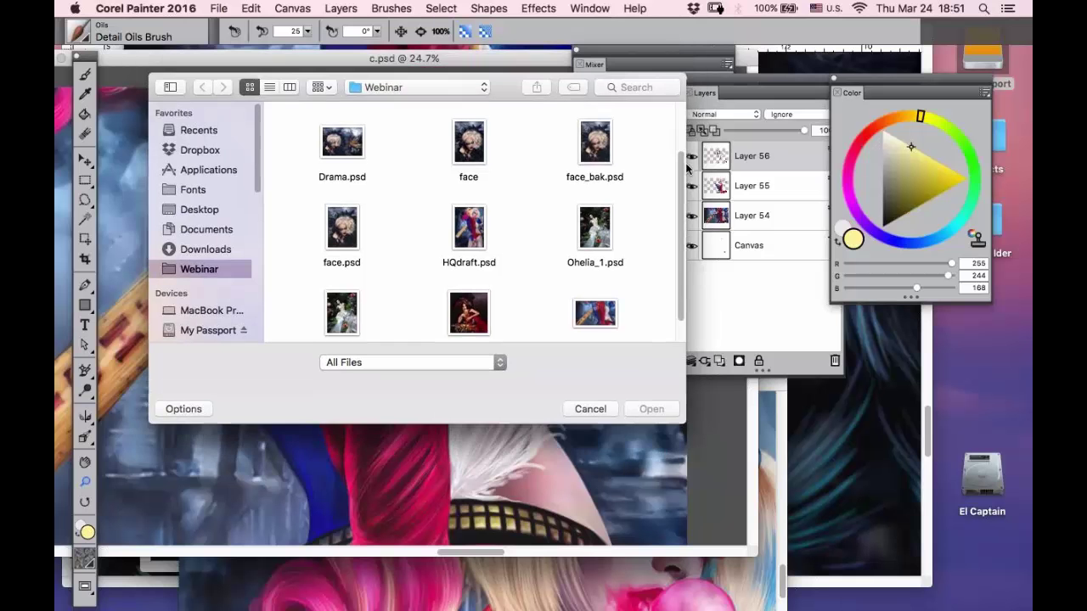
scroll(634, 175, down, 3)
click(604, 194)
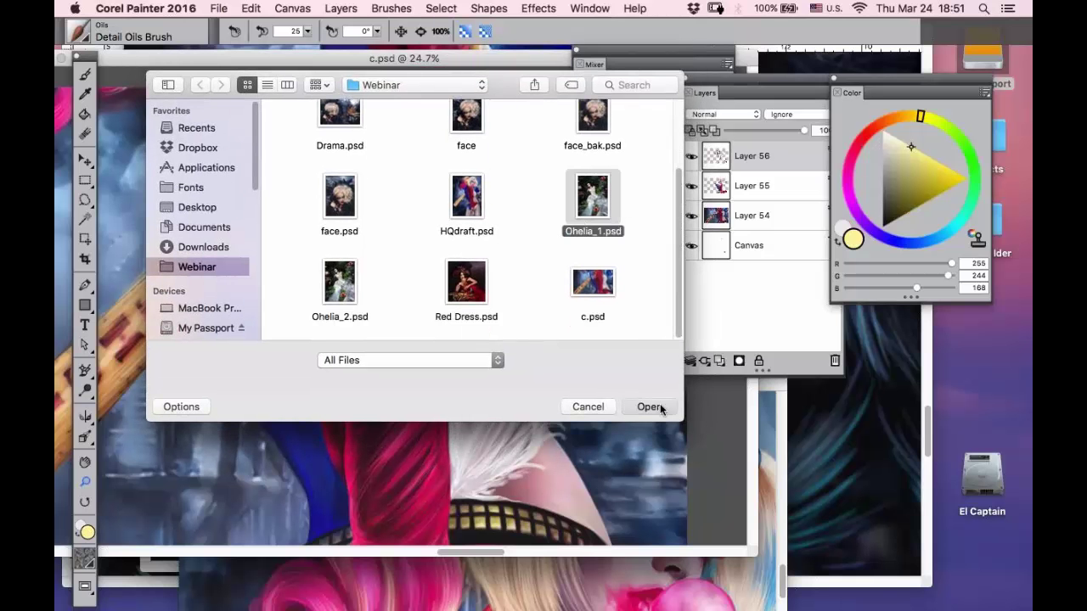
click(651, 407)
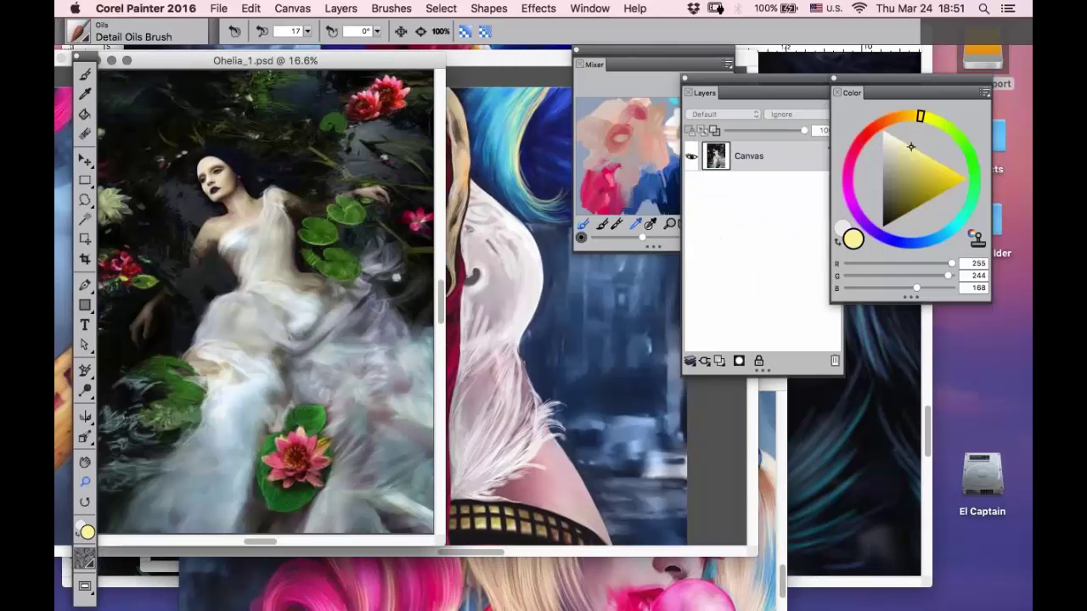
drag(325, 62, 360, 56)
key(super+r)
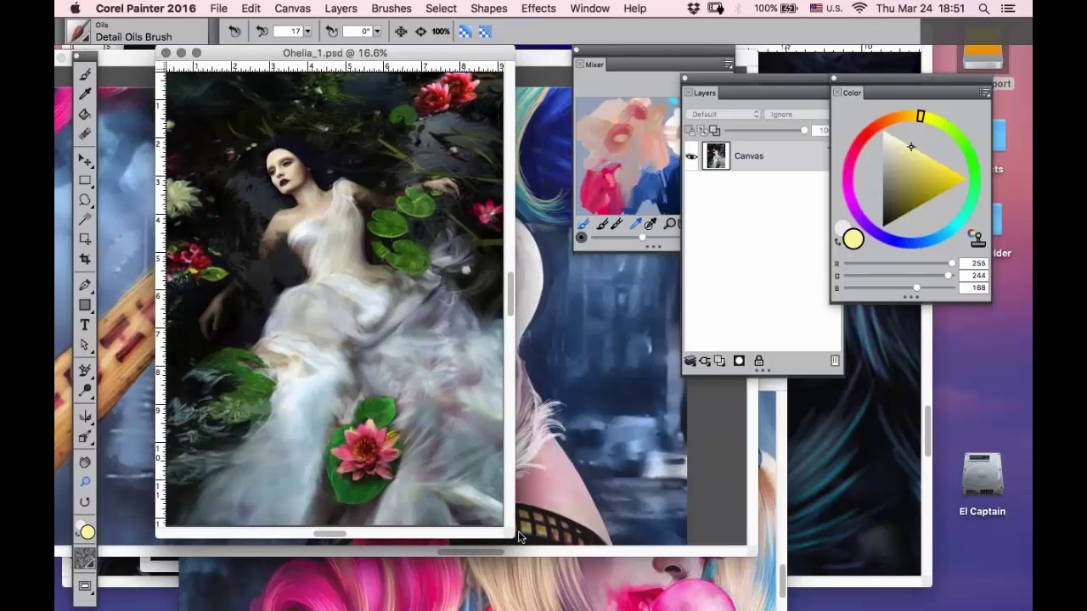
drag(518, 531, 707, 560)
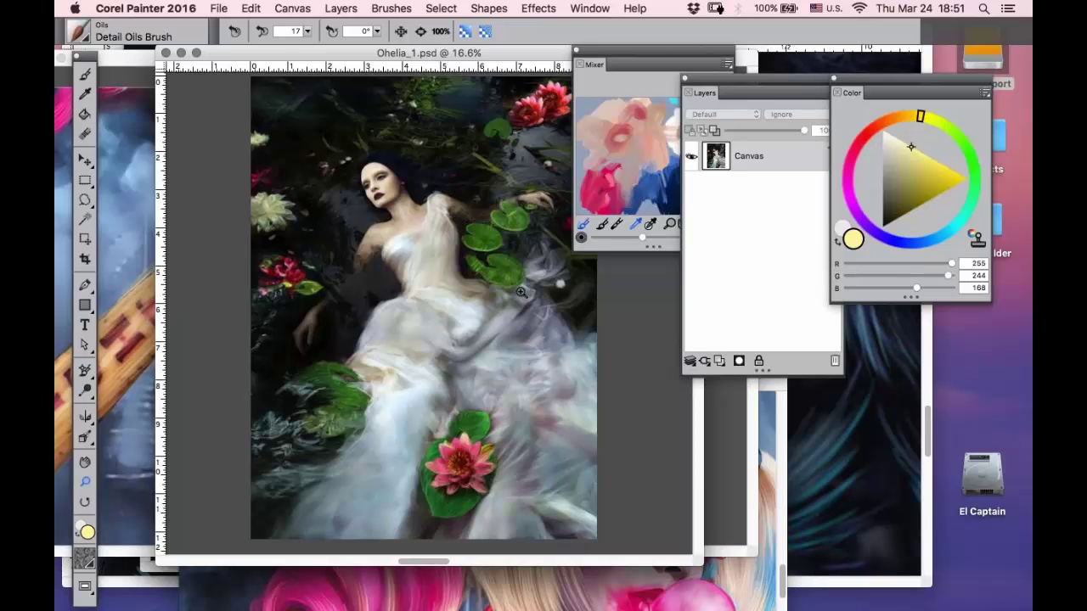
- Examine the brushwork on the woman's face, shoulder, hand, red flowers and submerged green leaf at up to 100% magnification
drag(341, 270, 342, 270)
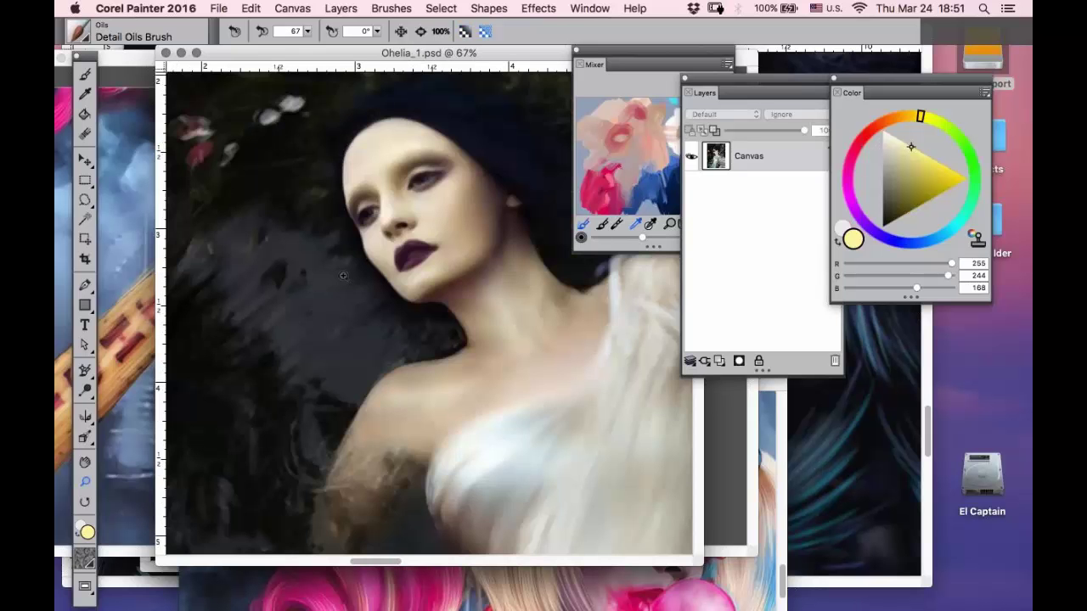
drag(511, 111, 318, 483)
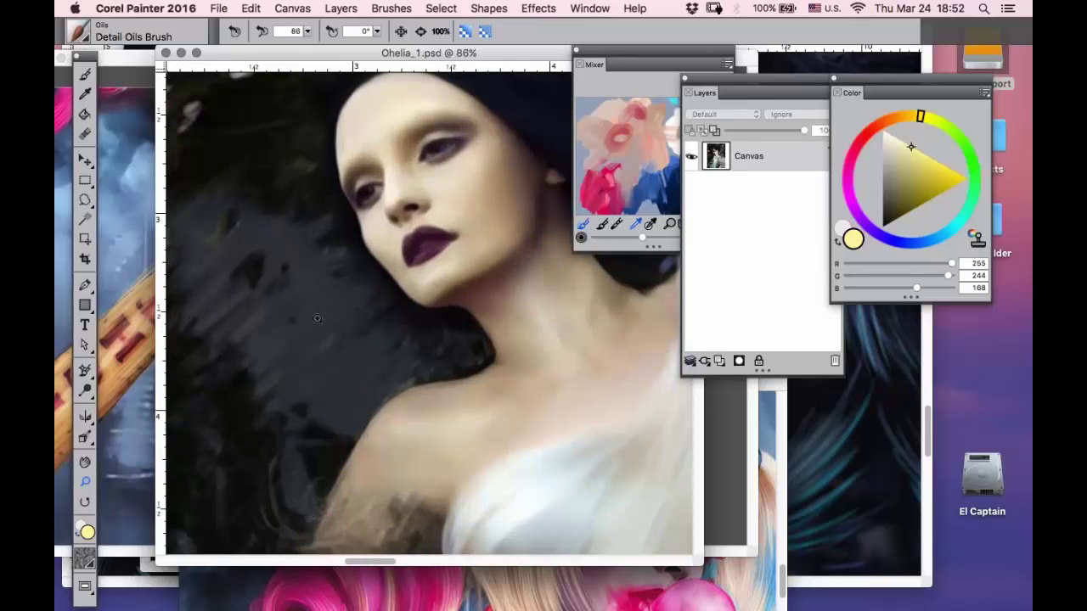
click(380, 312)
click(88, 461)
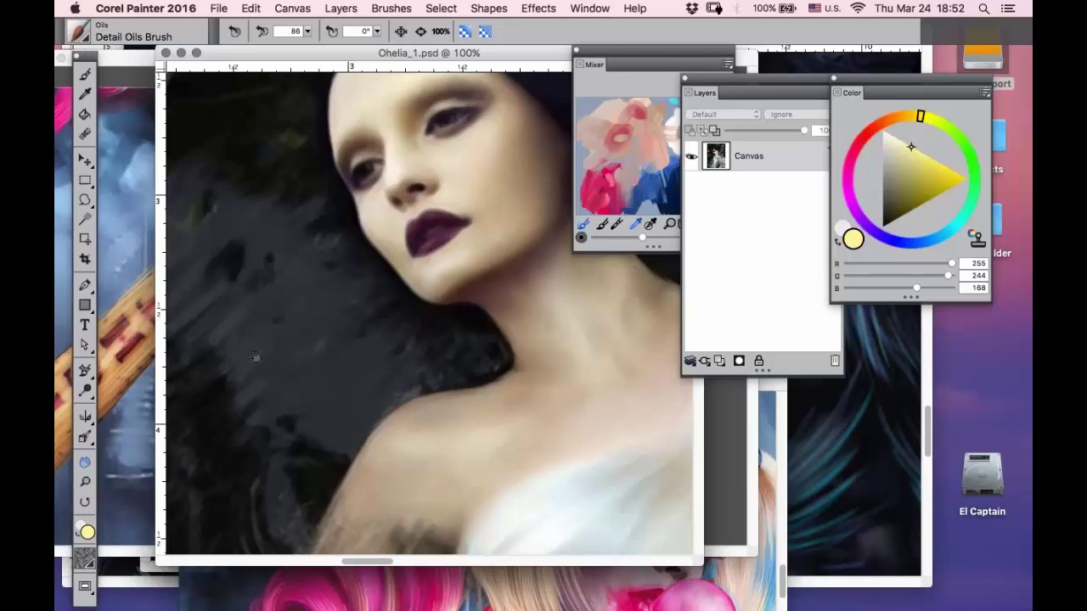
drag(306, 423, 397, 258)
drag(319, 458, 419, 201)
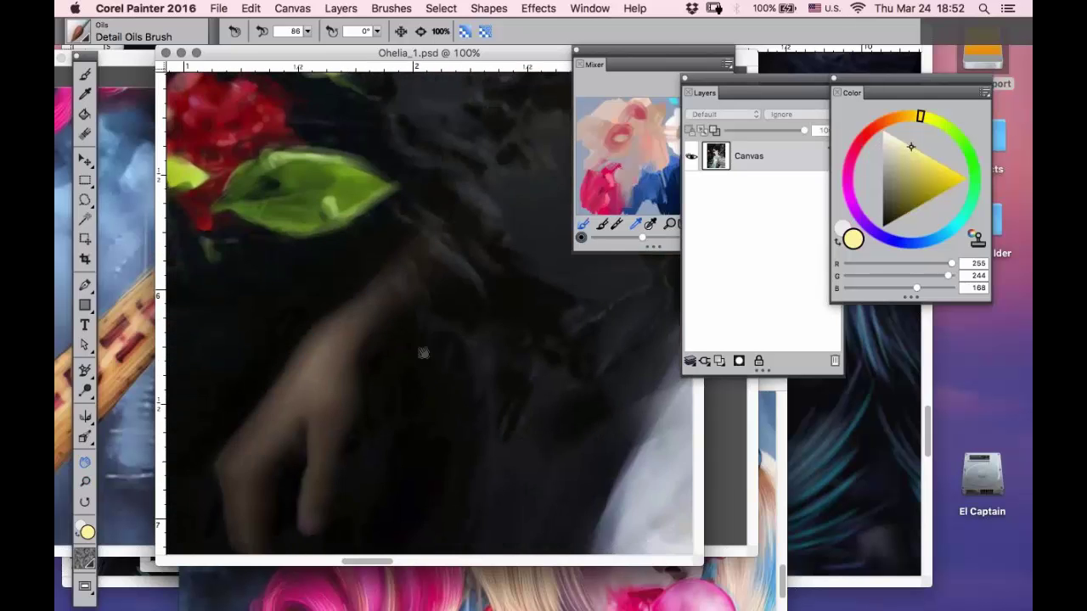
drag(246, 279, 473, 376)
drag(341, 323, 347, 136)
drag(440, 343, 217, 193)
drag(457, 334, 228, 117)
drag(338, 420, 469, 123)
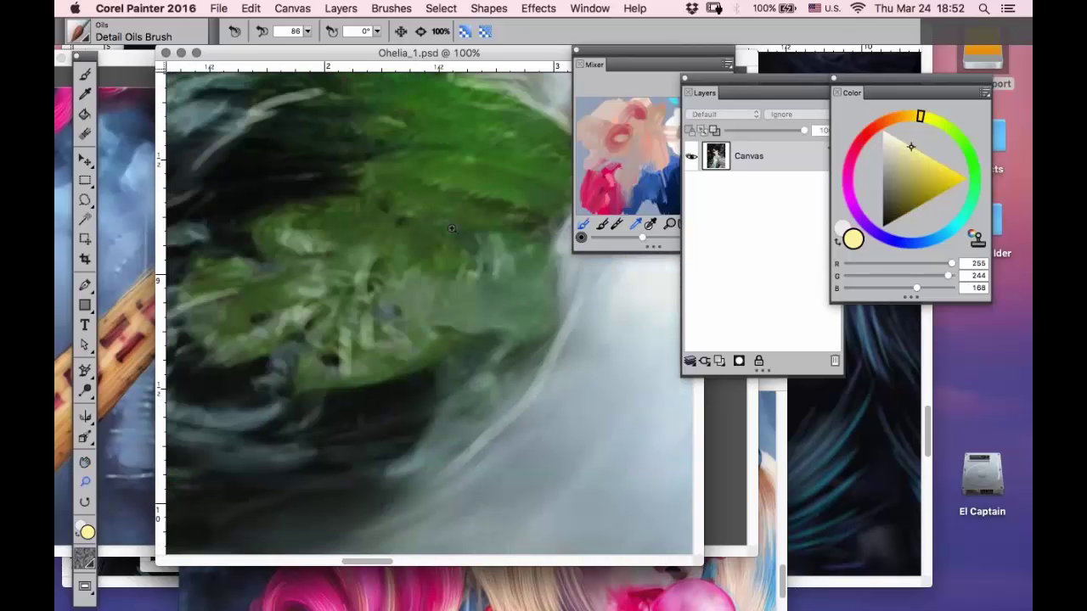
- Examine the reclining figure as a whole, with her white dress and the surrounding lily pads, at 25% magnification
alt+super+click(453, 226)
alt+super+click(452, 226)
alt+super+click(453, 226)
alt+super+click(453, 225)
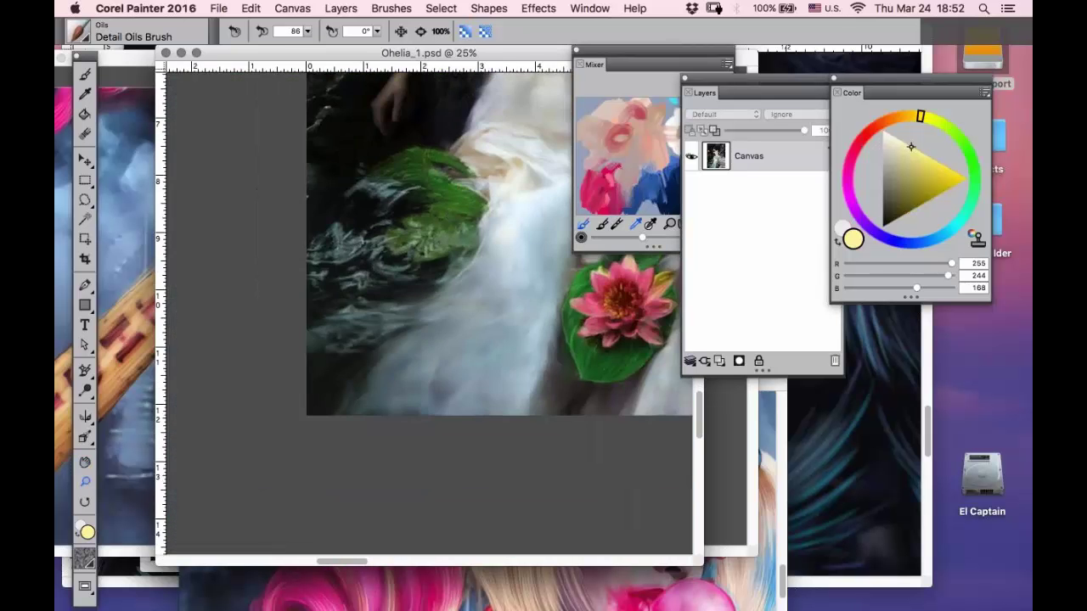
drag(396, 216, 324, 421)
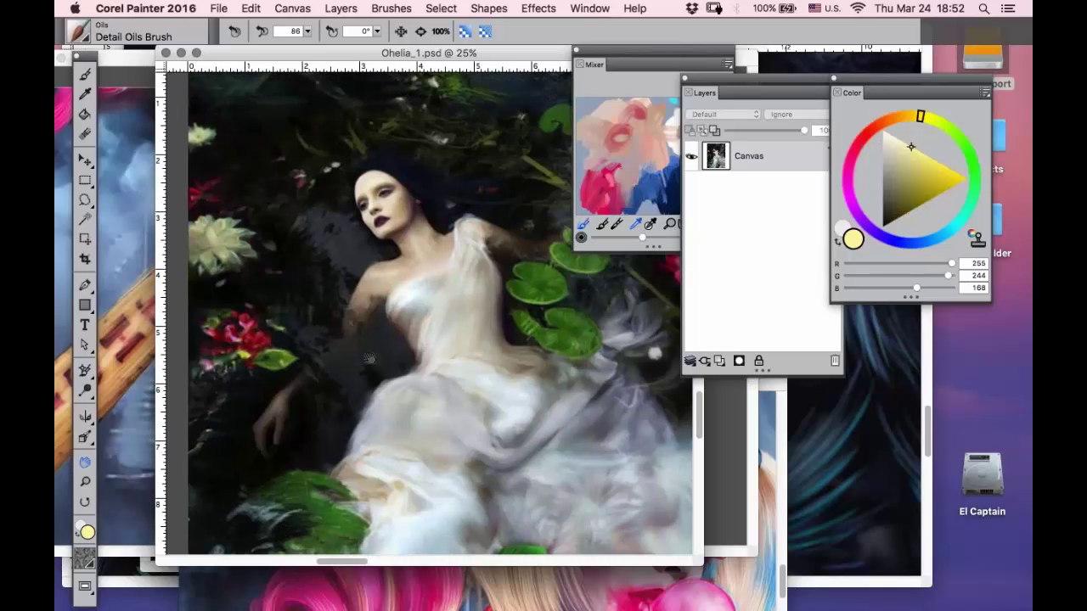
drag(451, 208, 310, 181)
- Reposition the Layers panel and sample dark green (RGB 83, 125, 45) from the edge of a lily pad beside the dress
drag(718, 83, 702, 55)
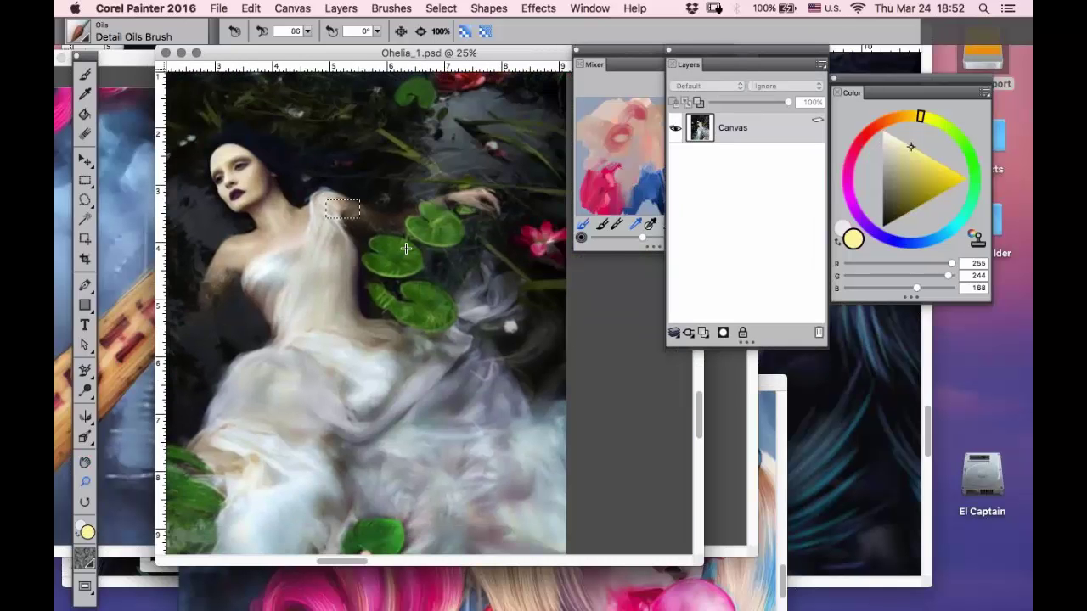
key(super+space)
drag(331, 211, 516, 332)
drag(556, 123, 315, 493)
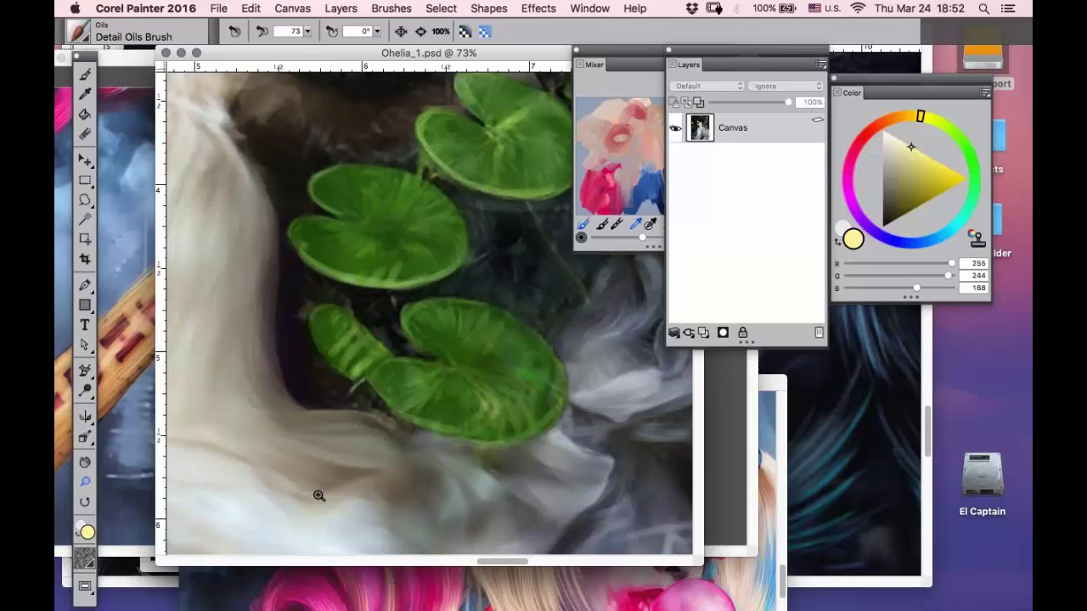
key(b)
alt+click(324, 170)
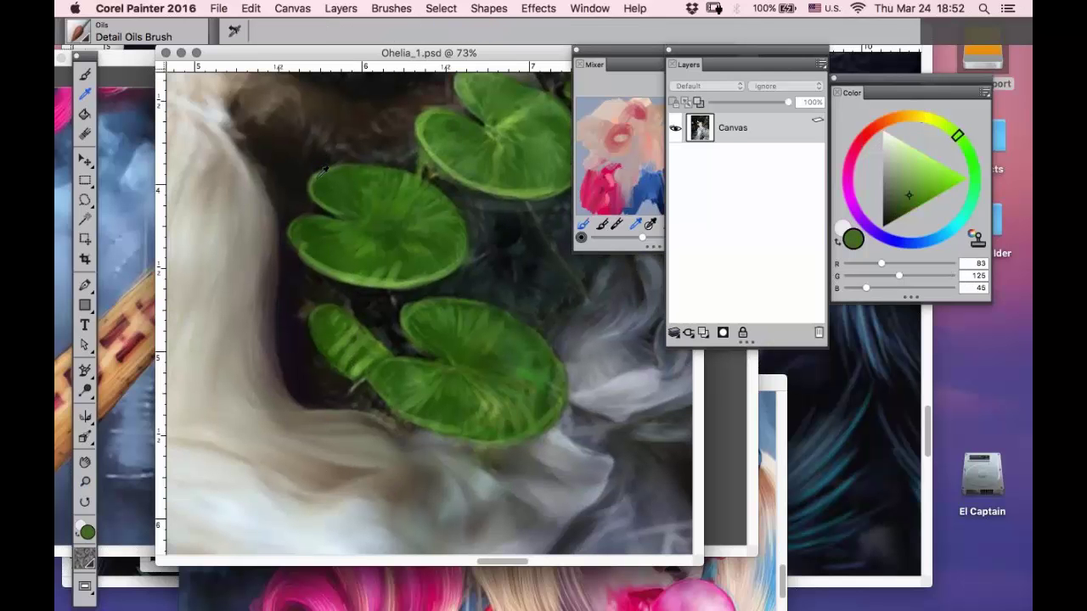
- Switch to the Simple brush Flat Color 2 and reduce its size to 23.9
click(85, 75)
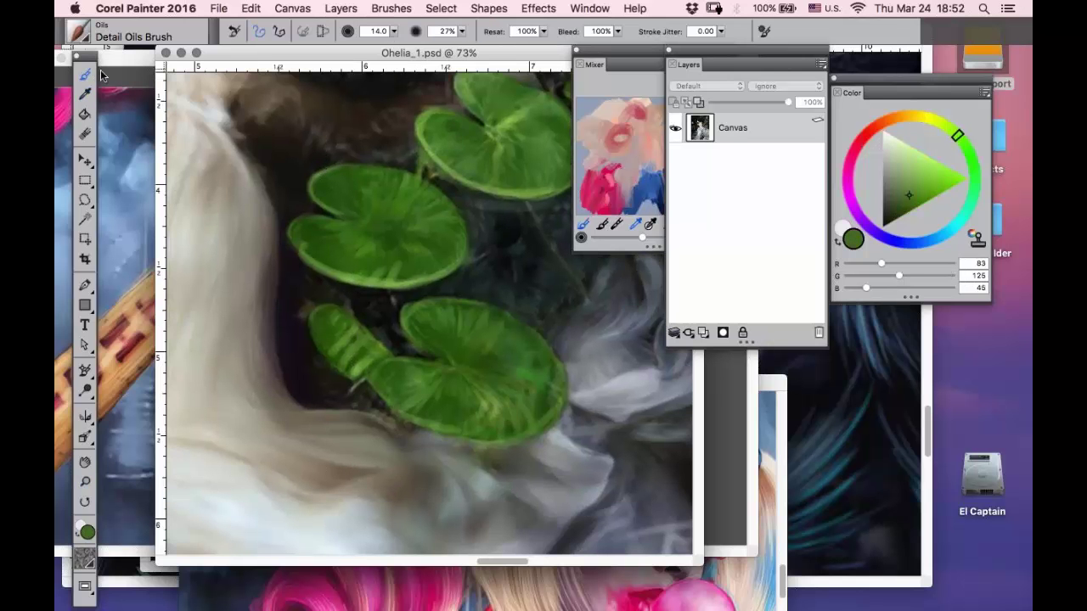
click(79, 32)
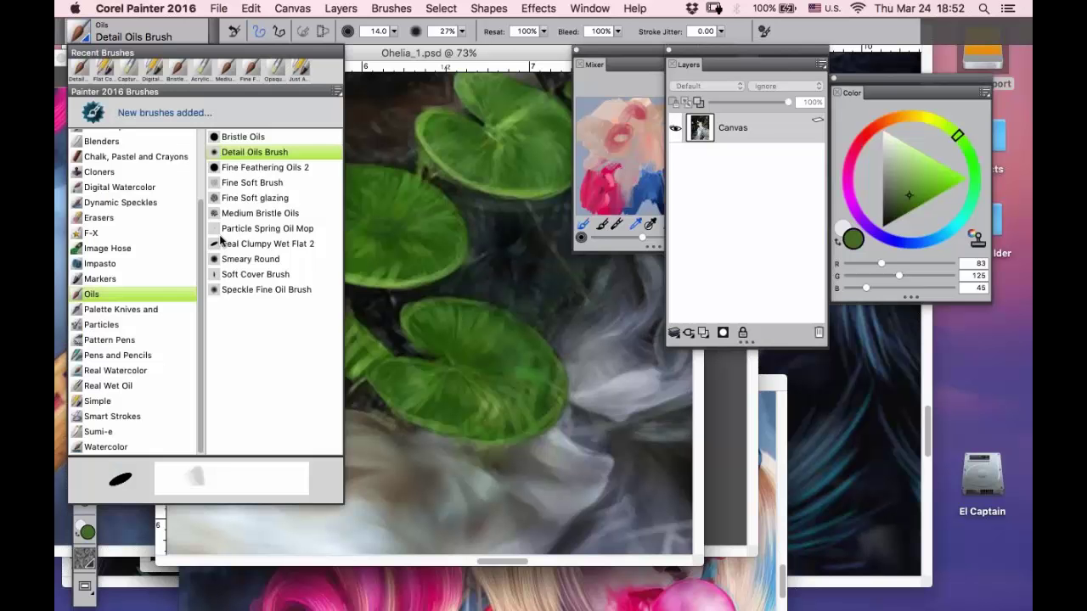
click(100, 403)
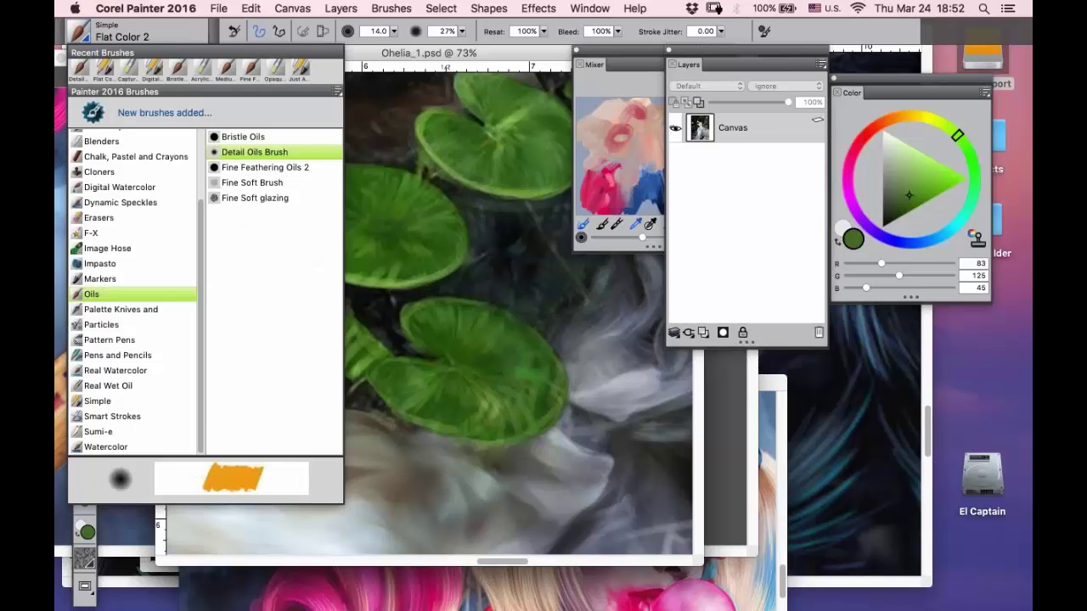
click(253, 182)
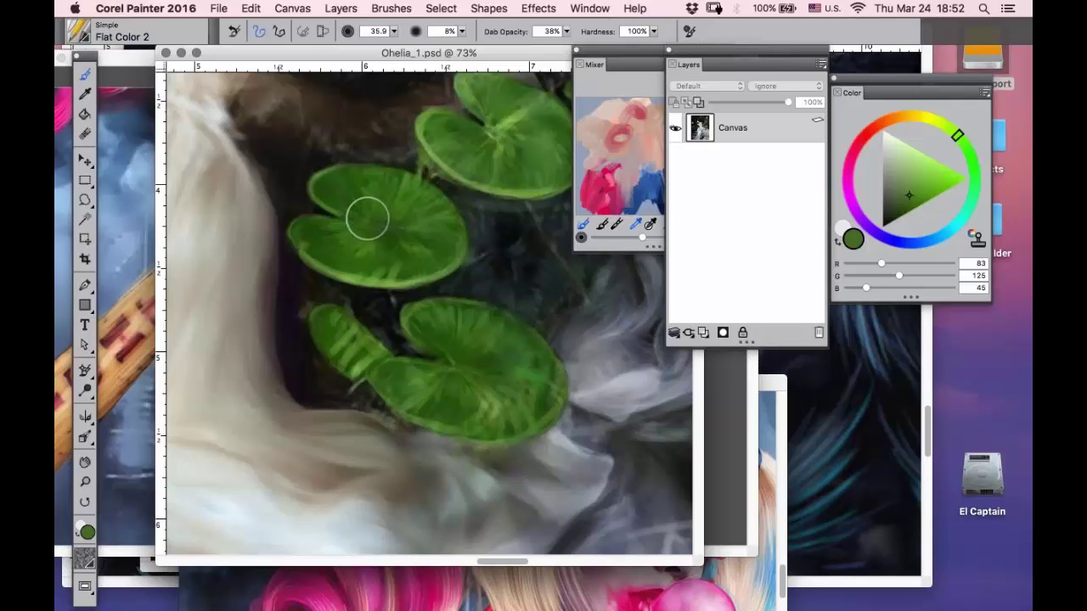
key(bracketleft)
key(bracketleft)
key(bracketleft)
key(bracketleft)
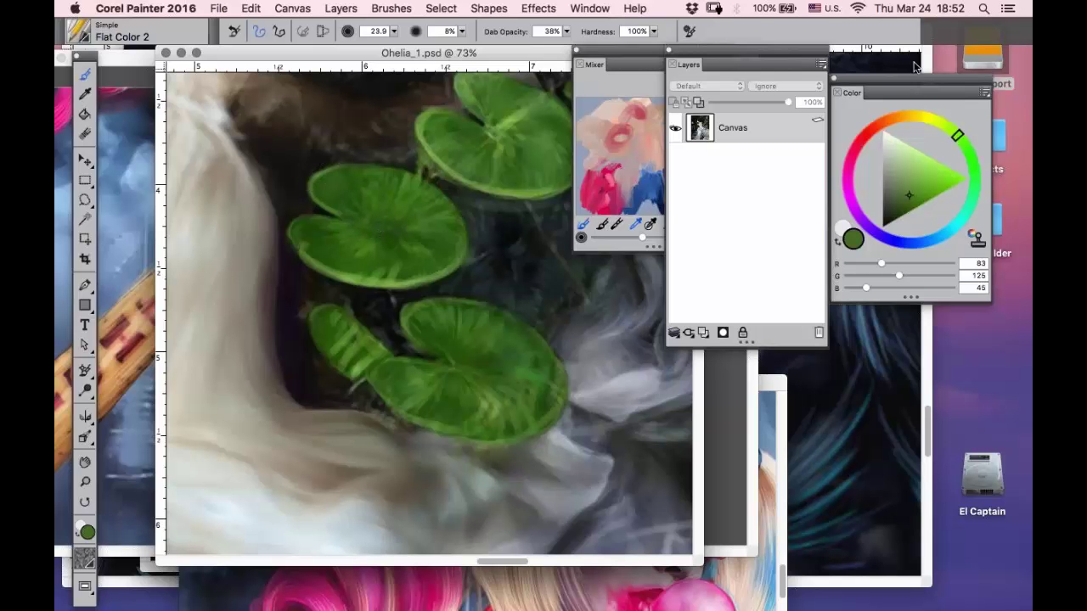
- Pick light green (RGB 165, 229, 107) and paint soft strokes on the lower lily pad at size 8.9 and 8% opacity
alt+click(440, 170)
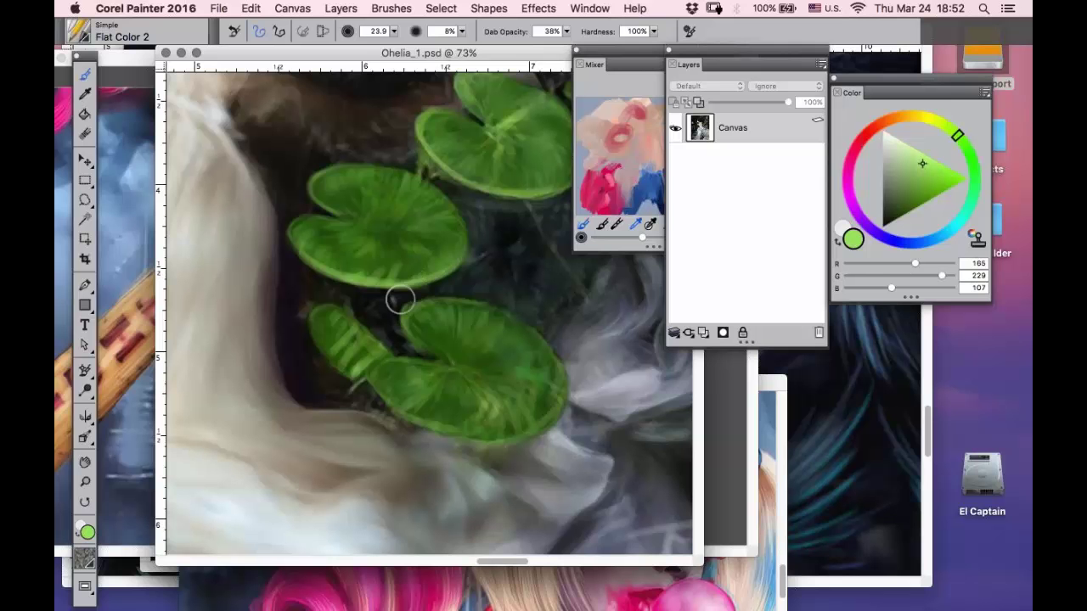
key(bracketleft)
key(bracketleft)
key(bracketleft)
key(bracketleft)
mouse_move(326, 323)
mouse_down()
mouse_move(328, 352)
mouse_move(310, 333)
mouse_move(316, 313)
mouse_move(310, 327)
mouse_move(354, 367)
mouse_move(416, 385)
mouse_move(391, 383)
mouse_move(416, 422)
mouse_up()
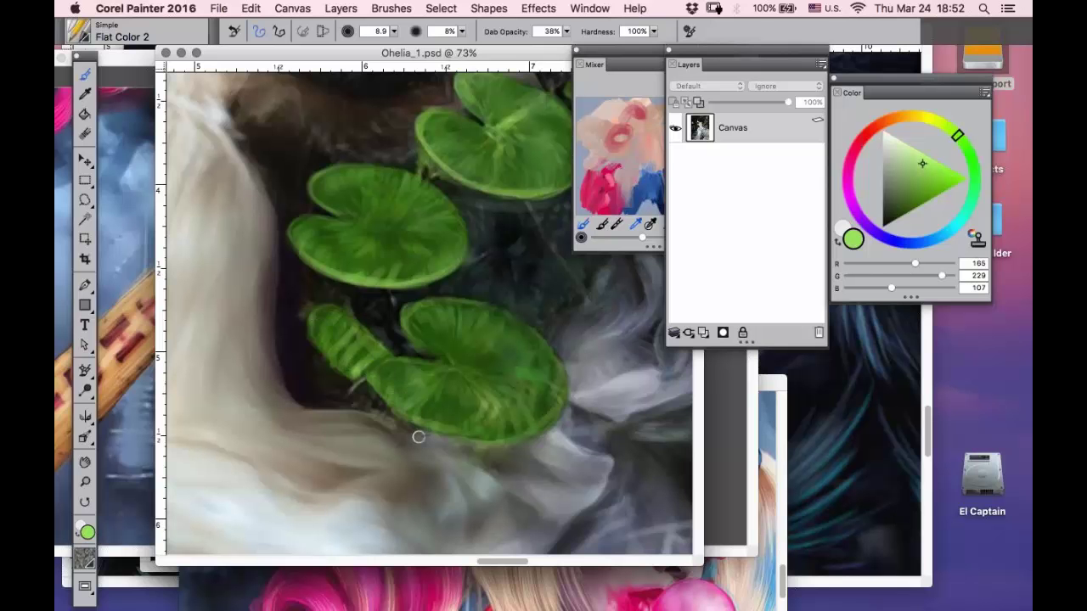
mouse_move(442, 379)
mouse_down()
mouse_move(439, 405)
mouse_move(450, 369)
mouse_move(475, 402)
mouse_move(514, 415)
mouse_up()
- Paint radiating light green veins on the lower lily pad with the brush at size 5.9 and 35% opacity
drag(462, 32, 441, 47)
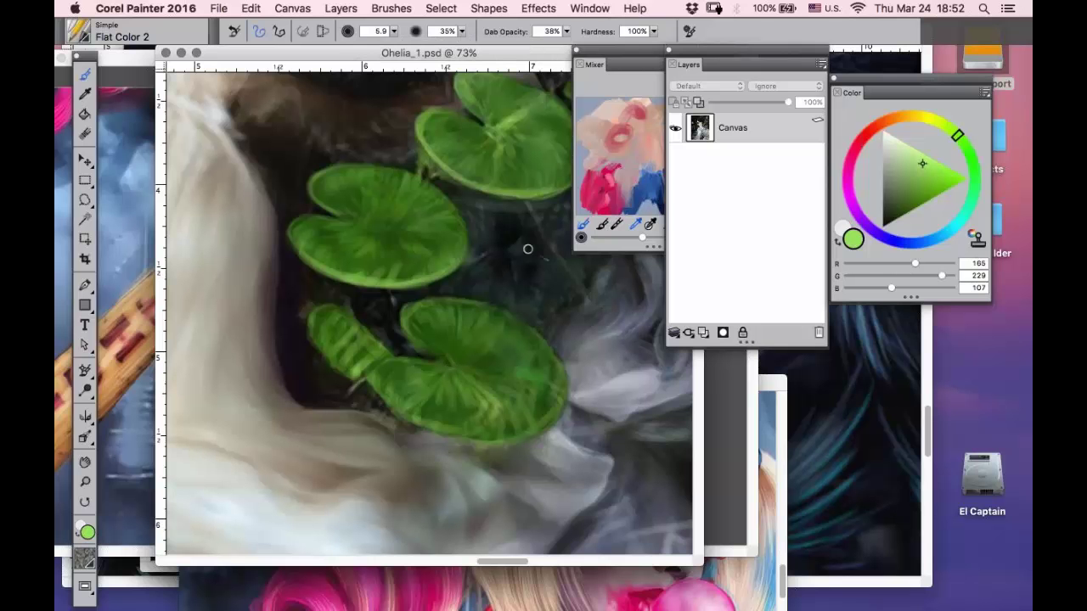
drag(448, 305, 462, 303)
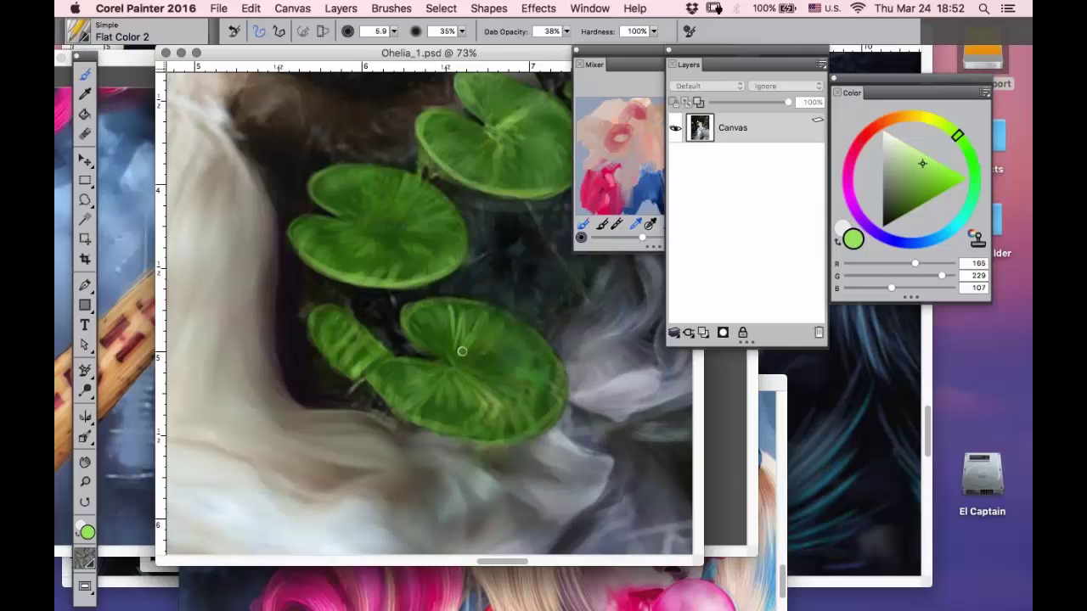
mouse_move(462, 351)
mouse_down()
mouse_move(502, 414)
mouse_move(465, 374)
mouse_move(479, 429)
mouse_move(461, 378)
mouse_move(431, 403)
mouse_up()
- Paint light green edge and vein strokes on the leaves beside the red flowers with the brush at size 5.9 and 35% opacity
click(84, 464)
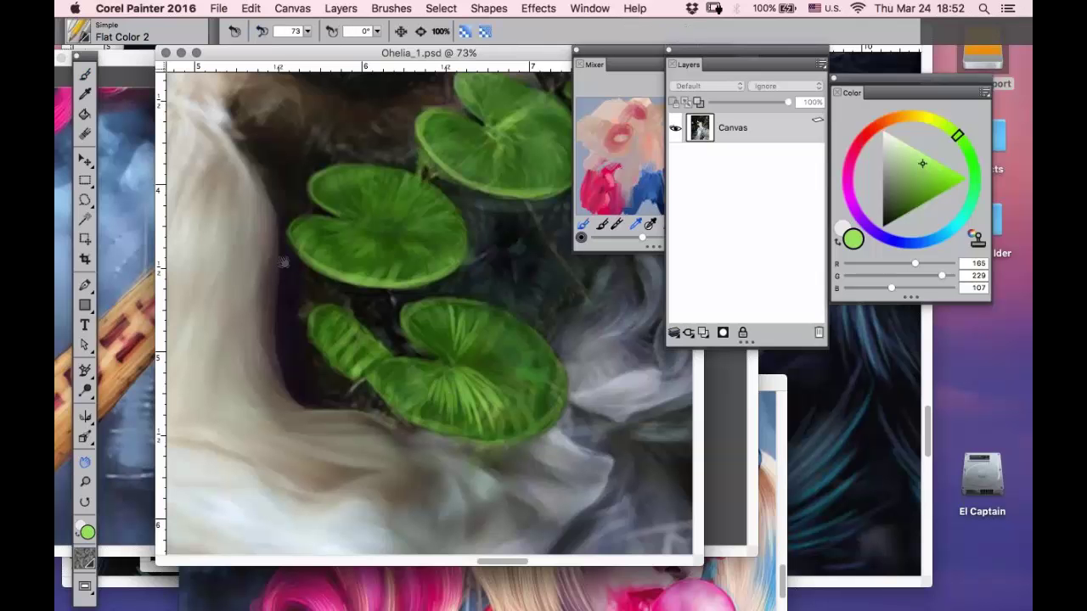
click(382, 214)
mouse_move(381, 214)
mouse_down()
mouse_move(477, 274)
mouse_move(467, 226)
mouse_move(386, 317)
mouse_up()
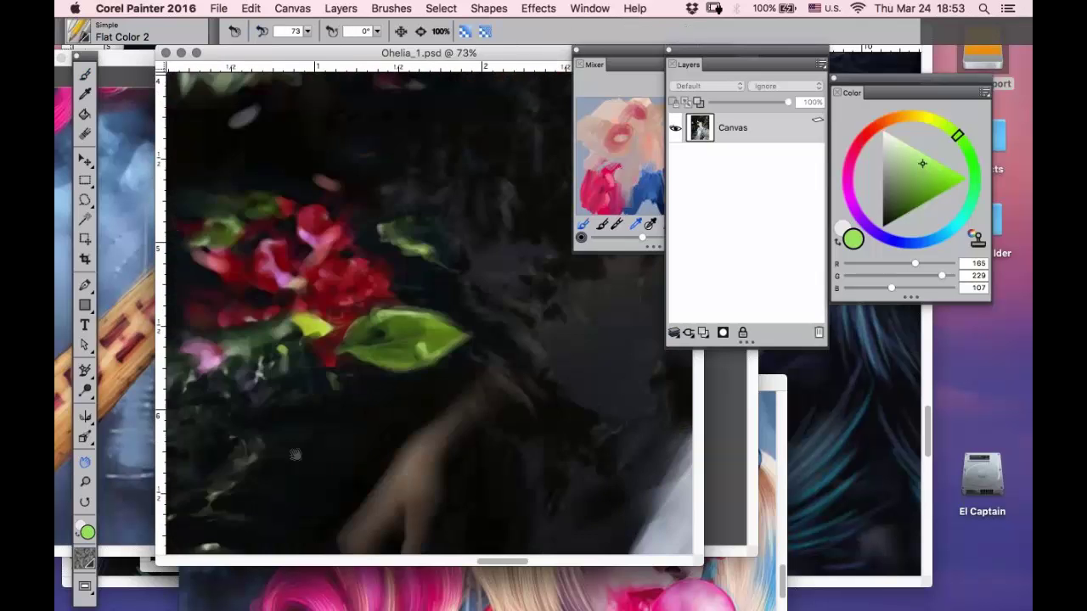
key(b)
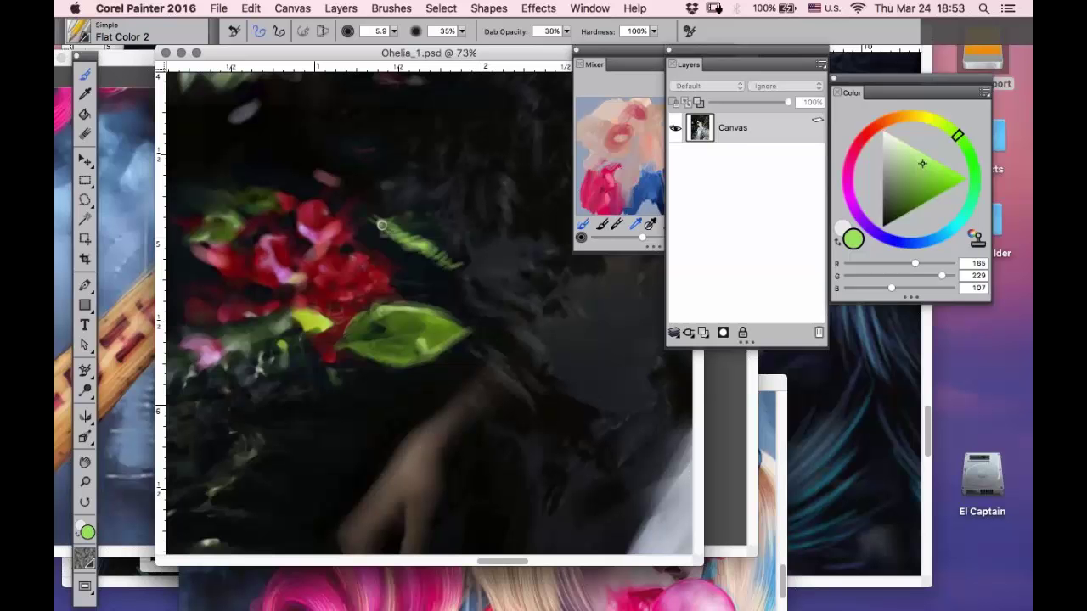
drag(464, 327, 378, 358)
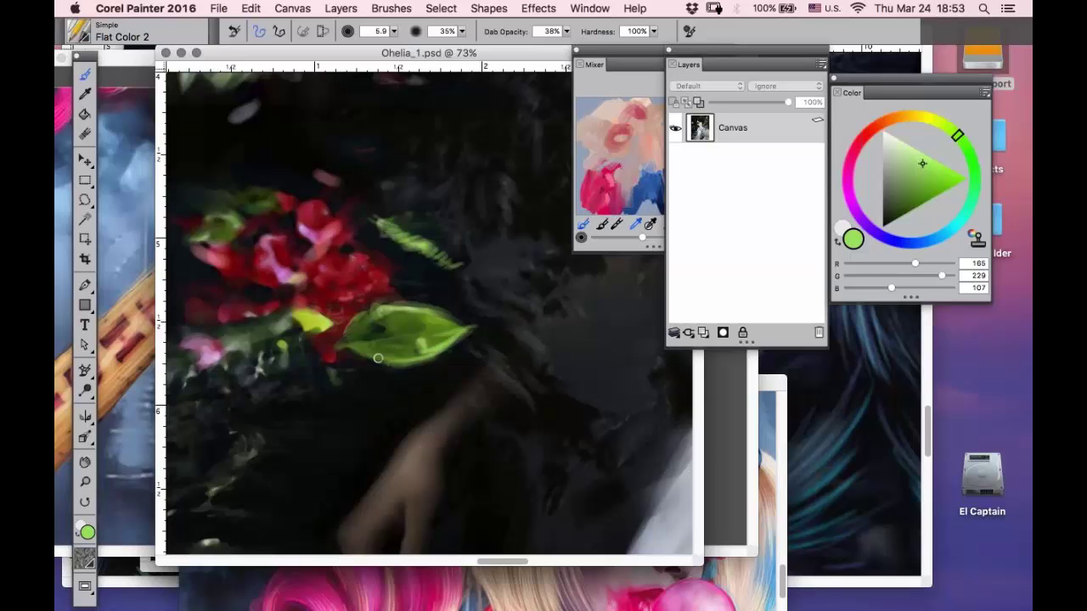
mouse_move(438, 332)
mouse_down()
mouse_move(380, 340)
mouse_move(368, 358)
mouse_up()
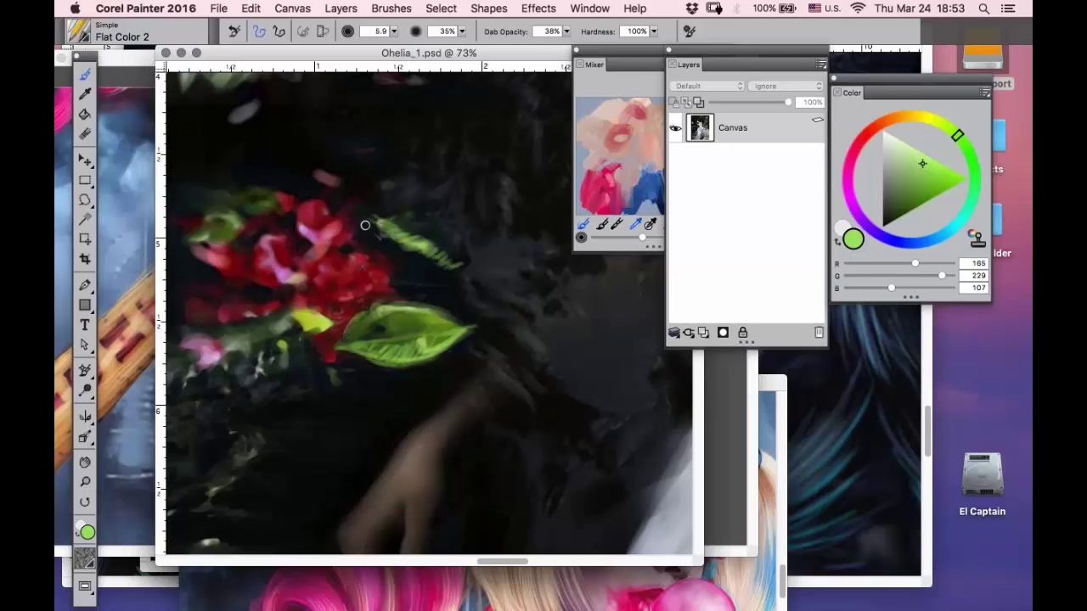
- Paint light green strokes over the small leaves around the red flowers with the brush at size 11.9, lowering its opacity to 20%
click(85, 481)
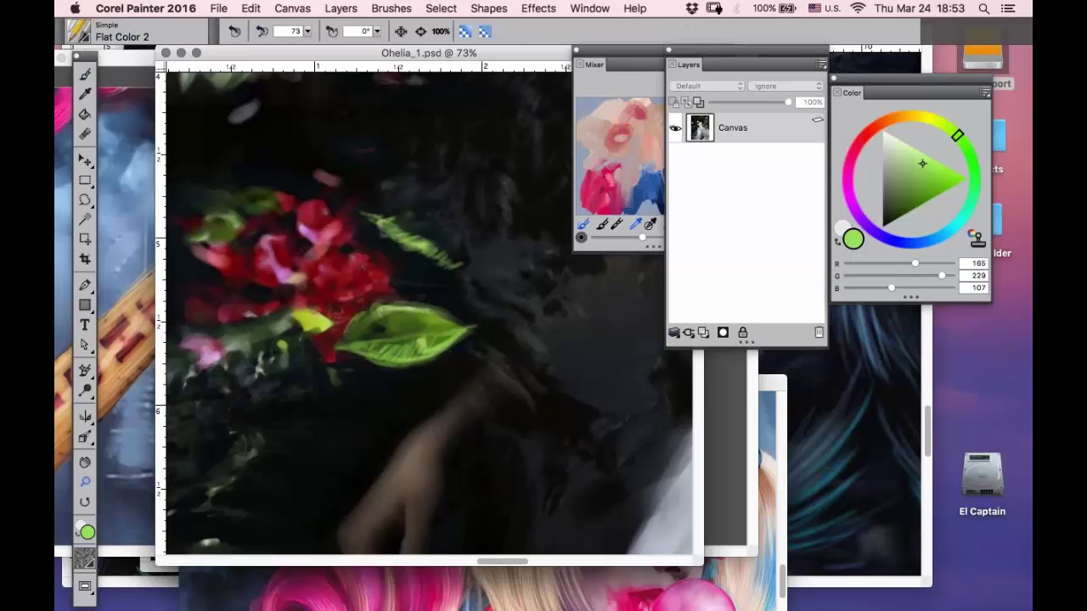
drag(468, 141, 161, 504)
click(85, 75)
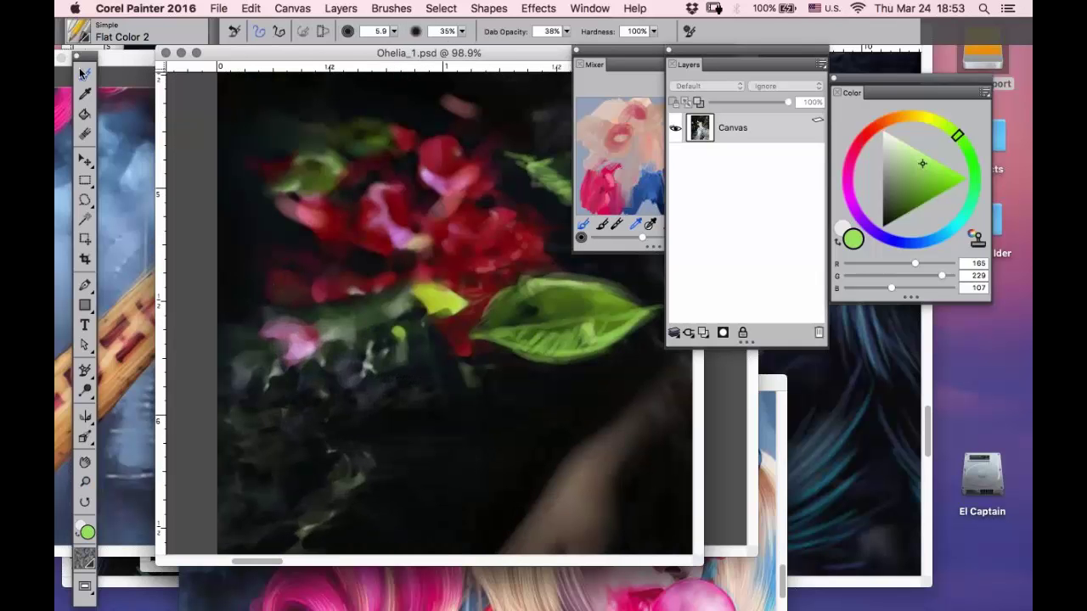
key(bracketright)
drag(247, 124, 276, 146)
drag(271, 158, 320, 150)
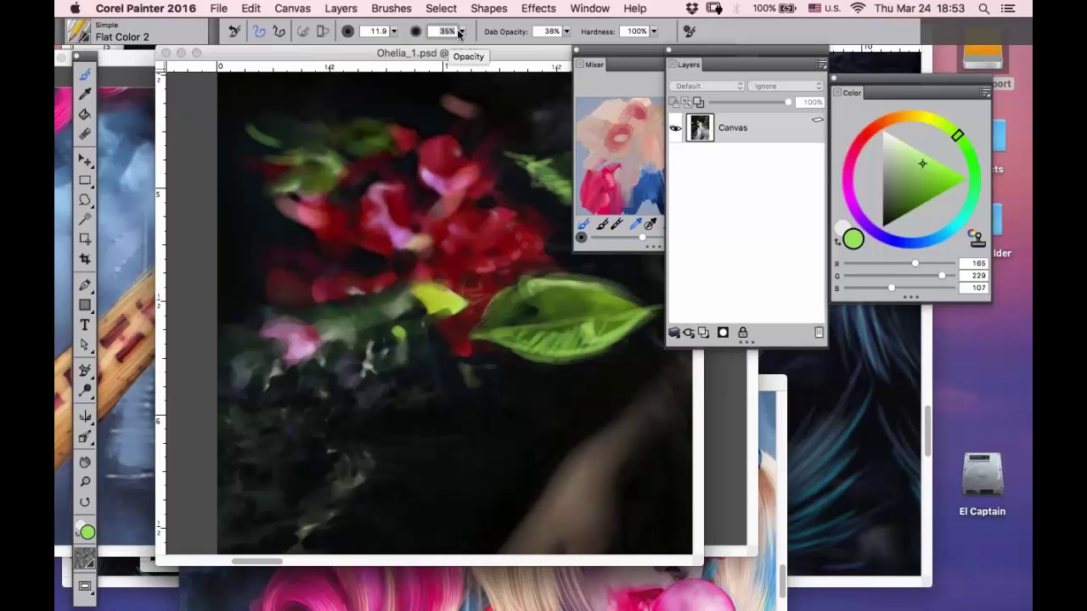
drag(461, 31, 424, 45)
mouse_move(265, 148)
mouse_down()
mouse_move(320, 148)
mouse_move(328, 167)
mouse_move(262, 198)
mouse_move(315, 145)
mouse_move(326, 153)
mouse_move(383, 133)
mouse_move(364, 148)
mouse_move(338, 140)
mouse_up()
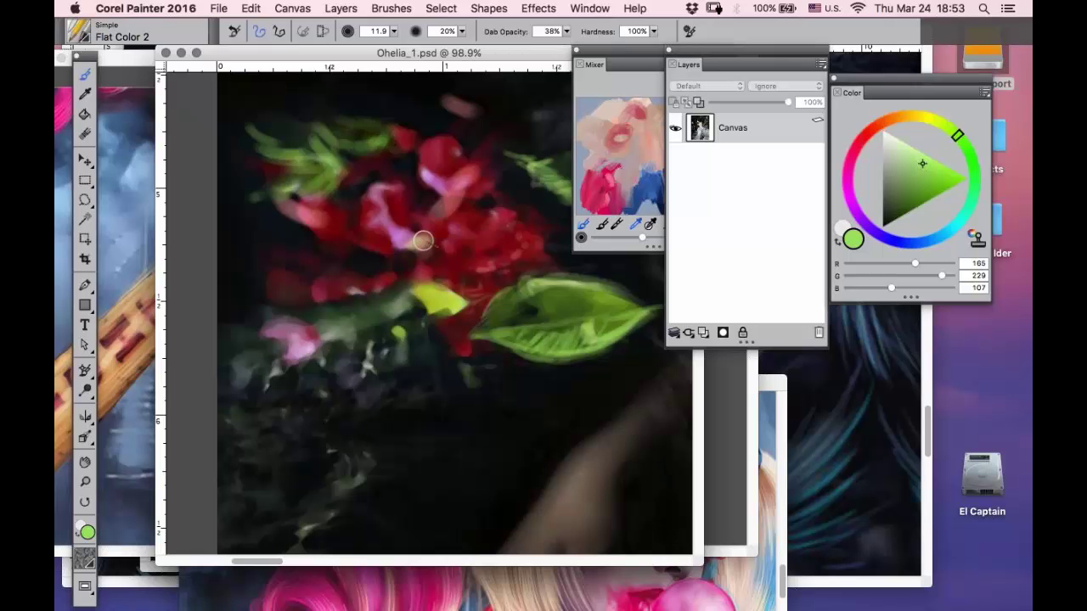
mouse_move(434, 275)
mouse_down()
mouse_move(474, 300)
mouse_move(298, 314)
mouse_up()
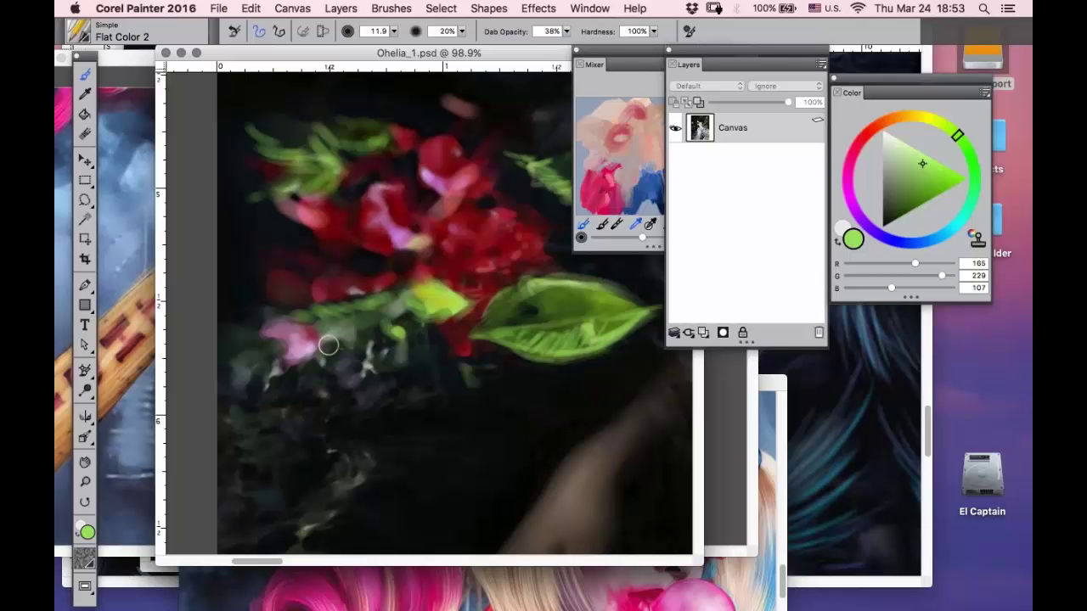
- Sample dark red (RGB 164, 45, 64) from the flower and paint it over the upper petals at size 11.9
click(87, 95)
drag(418, 143, 438, 152)
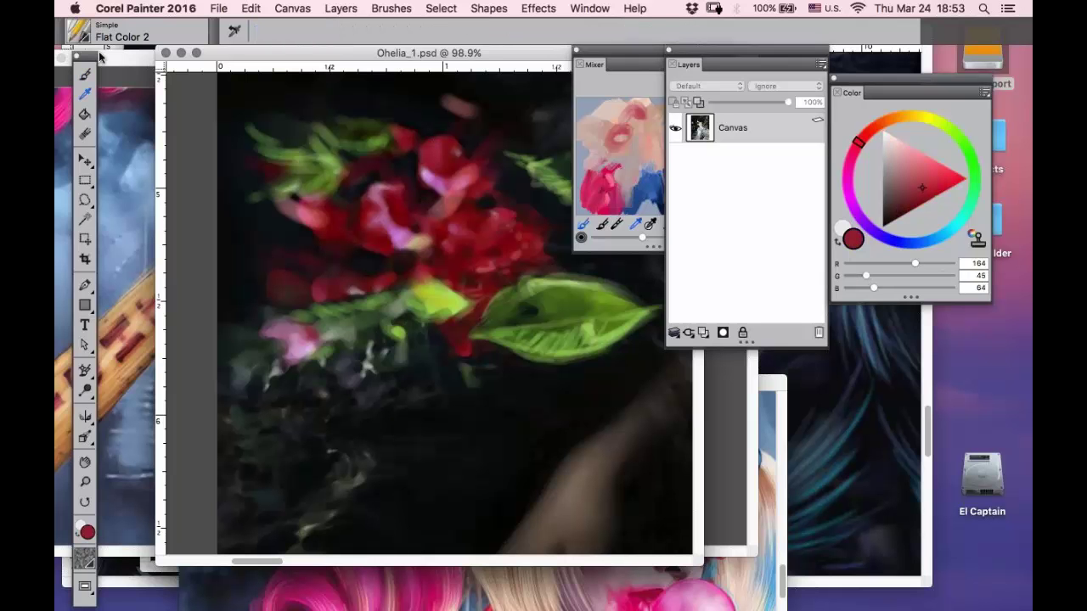
click(86, 76)
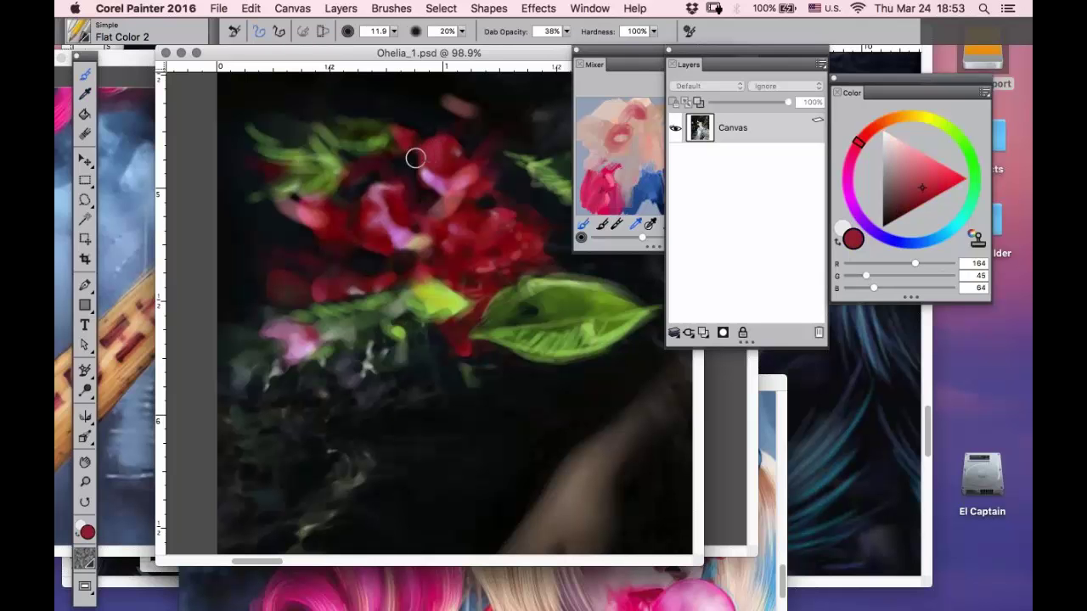
drag(460, 148, 451, 193)
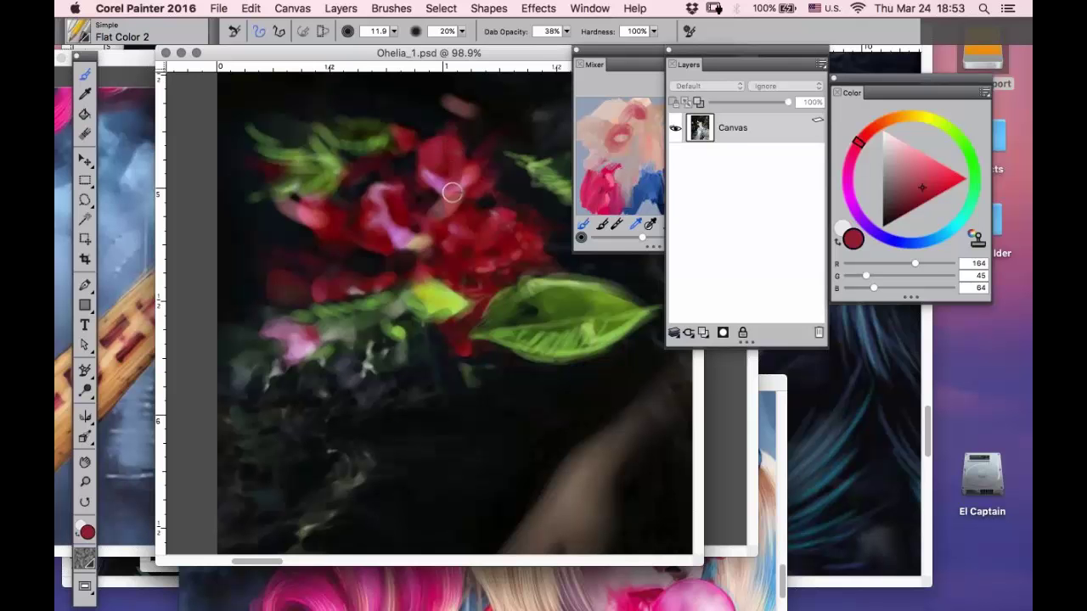
- Paint thin feathery petals across the flowers in brighter red (RGB 223, 61, 88), reducing the brush to 5.9 and raising opacity to 42%
click(935, 174)
key(bracketleft)
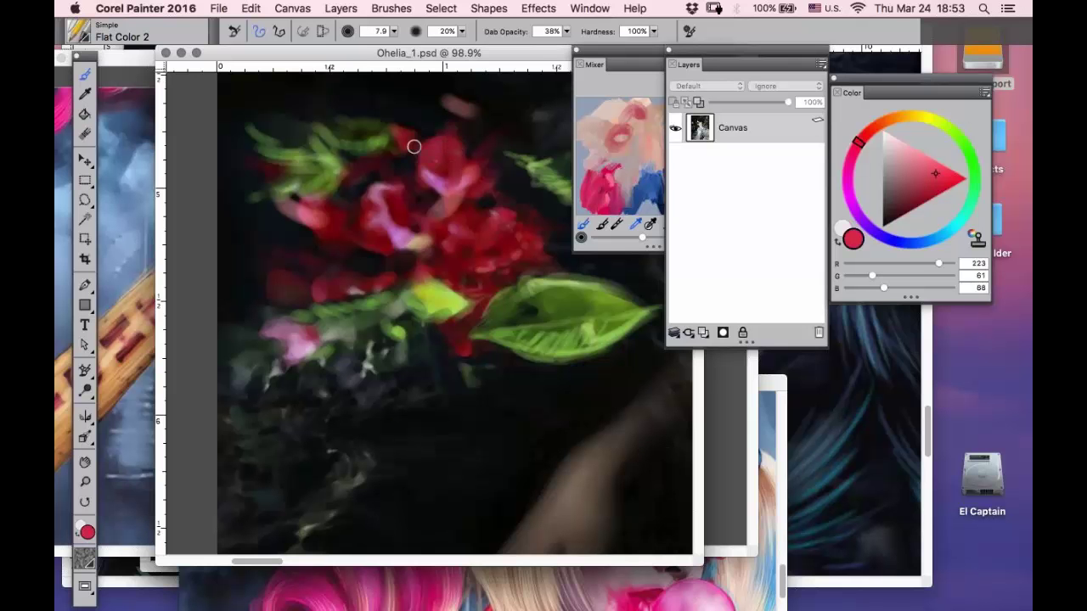
mouse_move(414, 147)
mouse_down()
mouse_move(445, 157)
mouse_move(437, 181)
mouse_up()
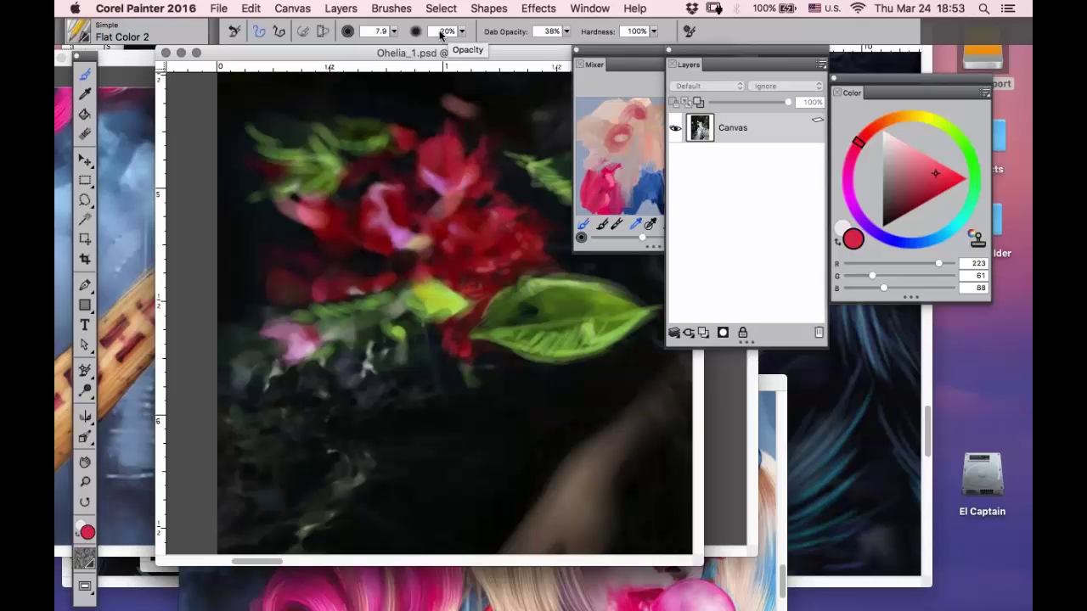
click(462, 31)
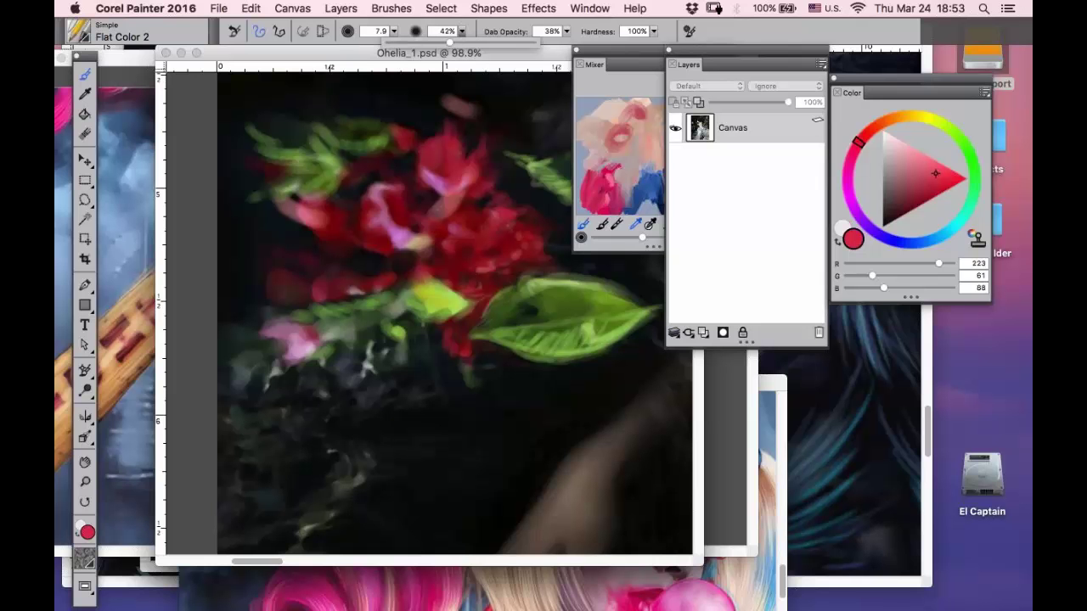
mouse_move(376, 271)
mouse_down()
mouse_move(367, 295)
mouse_move(365, 272)
mouse_move(337, 294)
mouse_up()
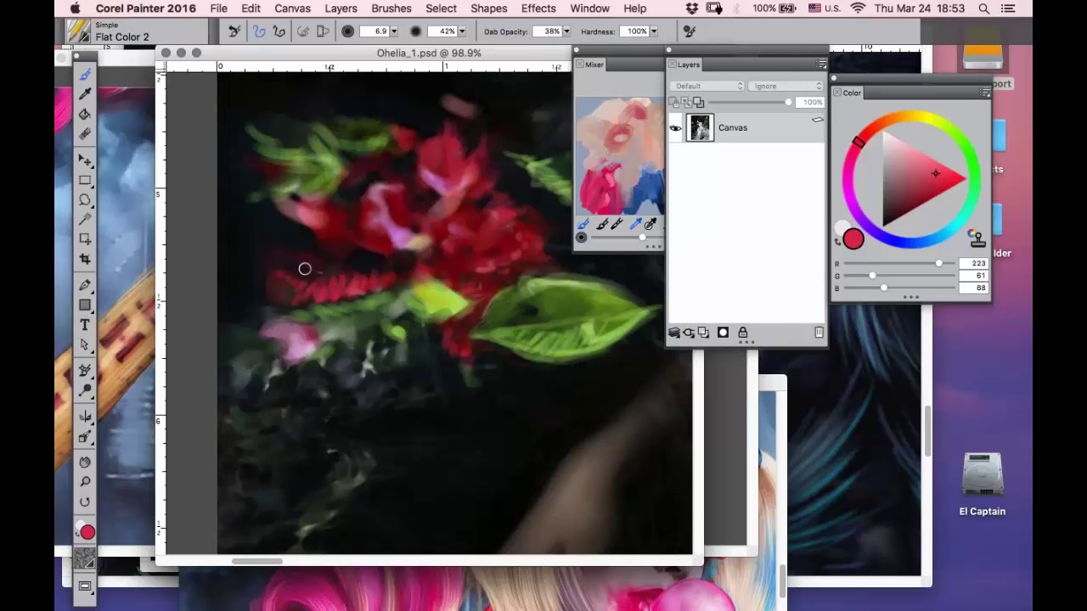
mouse_move(350, 243)
mouse_down()
mouse_move(318, 247)
mouse_move(303, 232)
mouse_move(389, 240)
mouse_move(348, 247)
mouse_up()
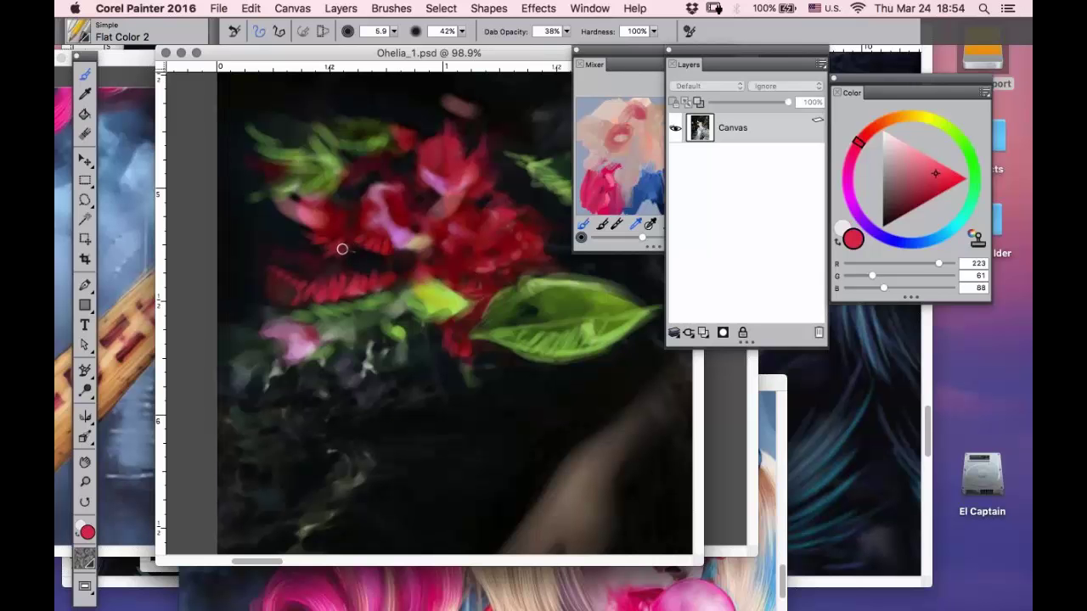
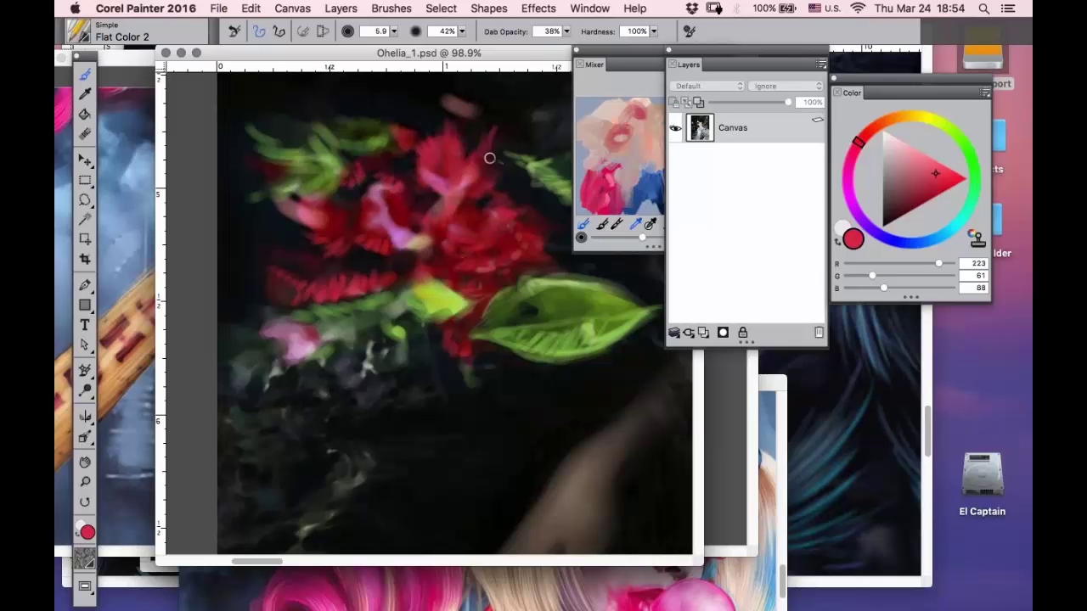
drag(494, 144, 505, 123)
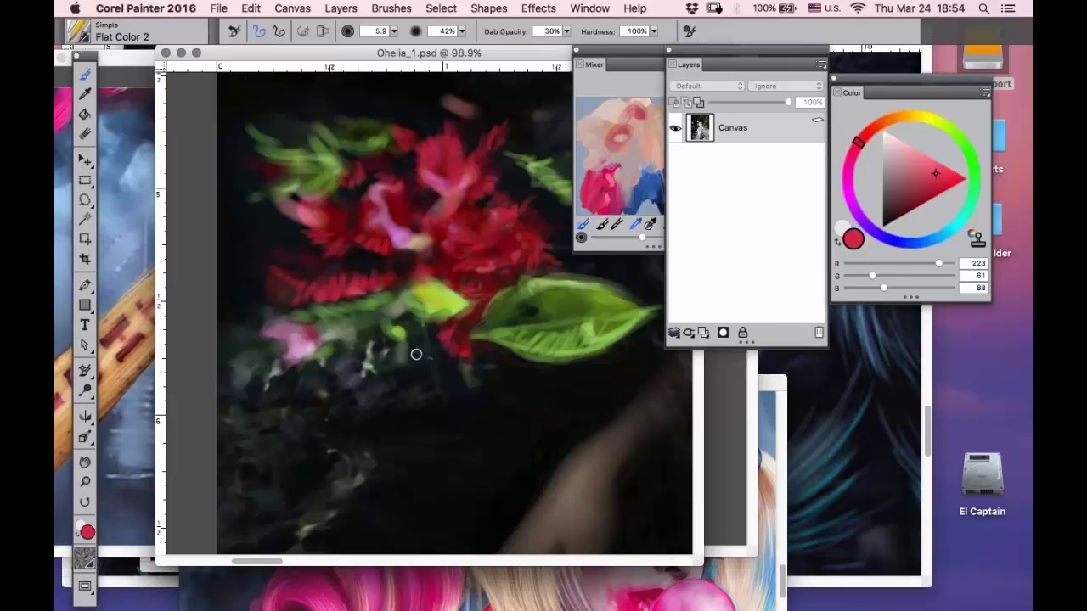
- Pick vivid red (RGB 255, 14, 54) and dab berry-like dots along the flowers' outer edge at size 15.9
drag(945, 170, 962, 177)
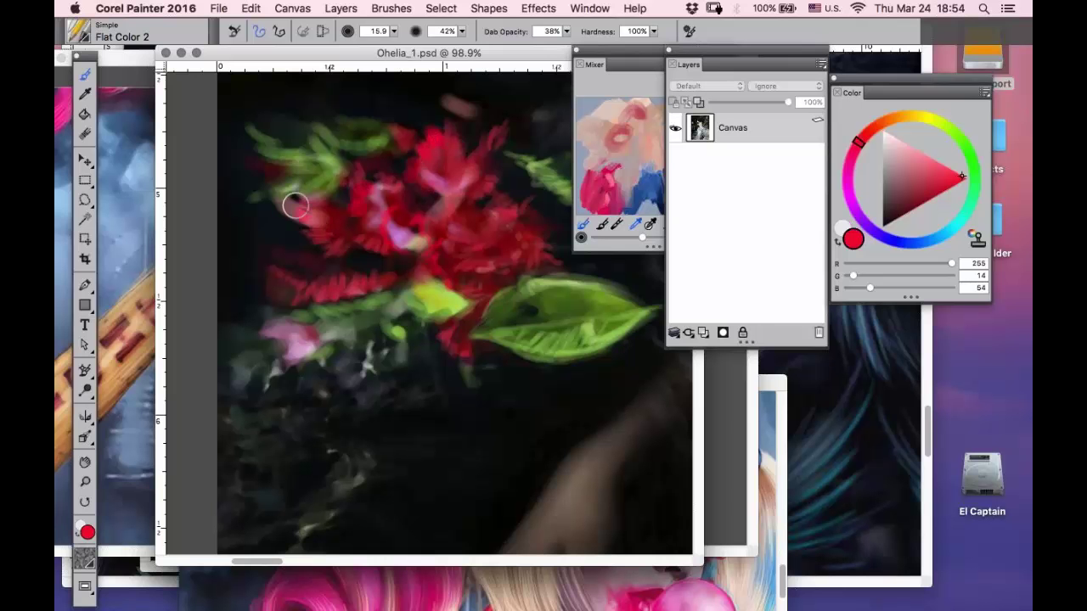
click(293, 231)
click(263, 279)
click(280, 301)
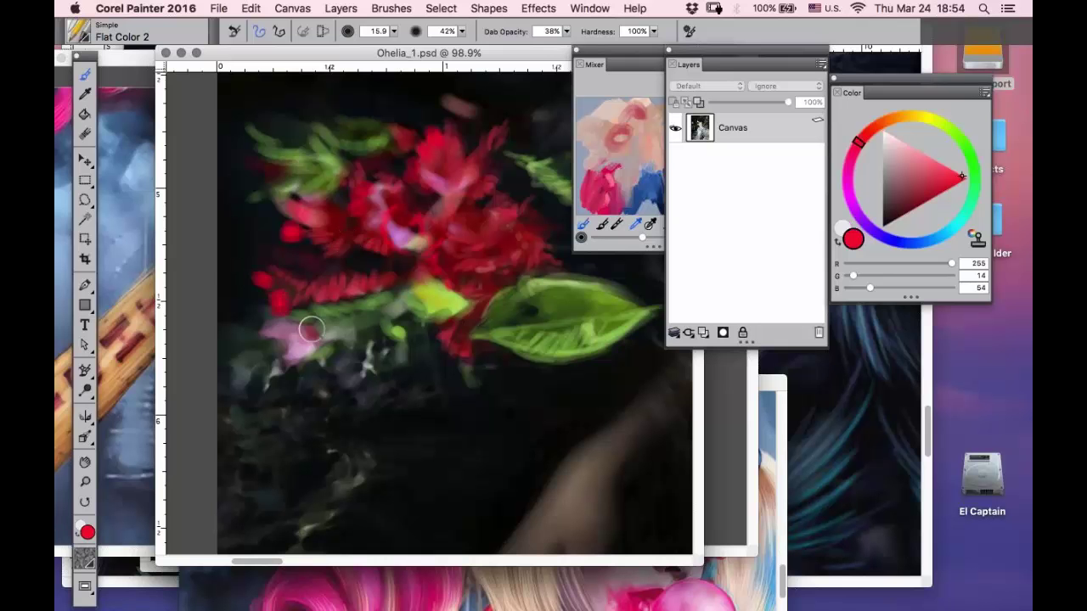
- Change the painting color to pale green (RGB 209, 255, 188) and reactivate the Flat Color 2 brush
click(85, 462)
drag(453, 387, 442, 265)
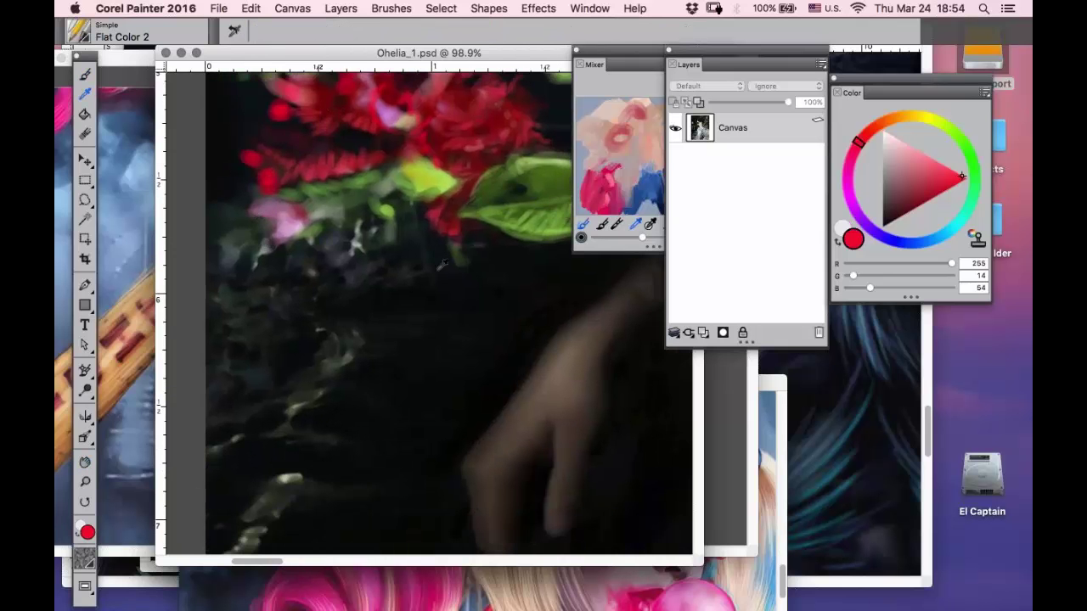
click(956, 135)
drag(910, 144, 904, 134)
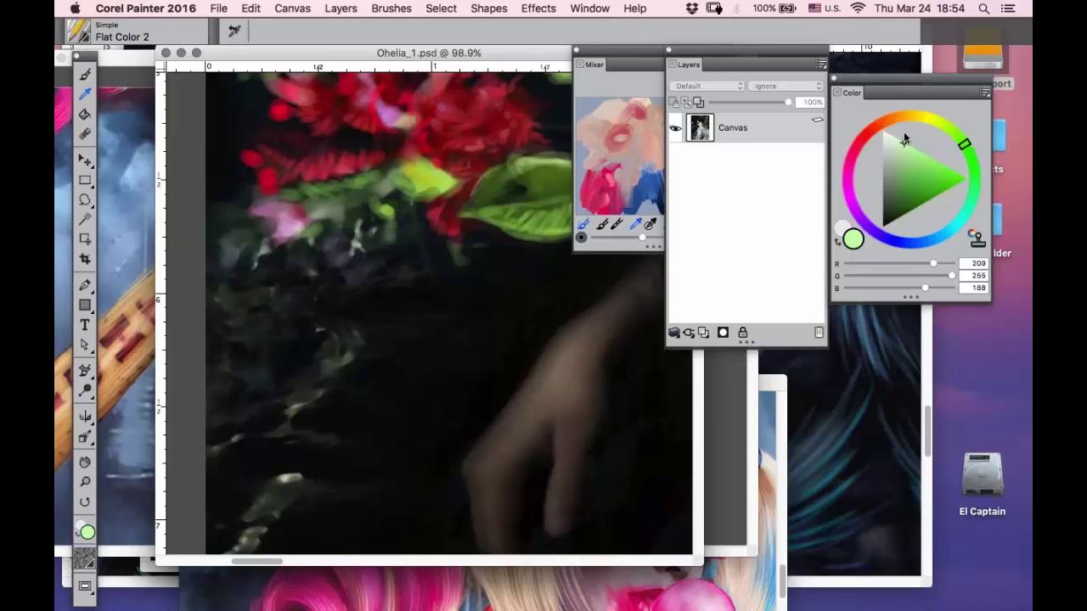
click(85, 75)
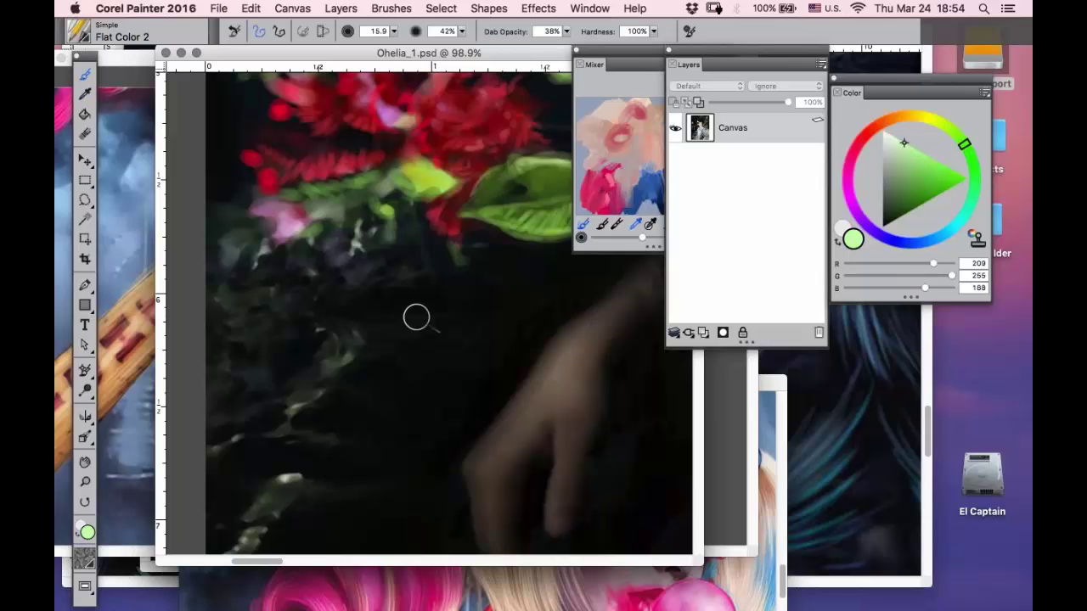
- Look over the figure's face and dress, and examine the dark water between the hand and the white skirt
click(85, 483)
alt+click(499, 256)
alt+click(499, 257)
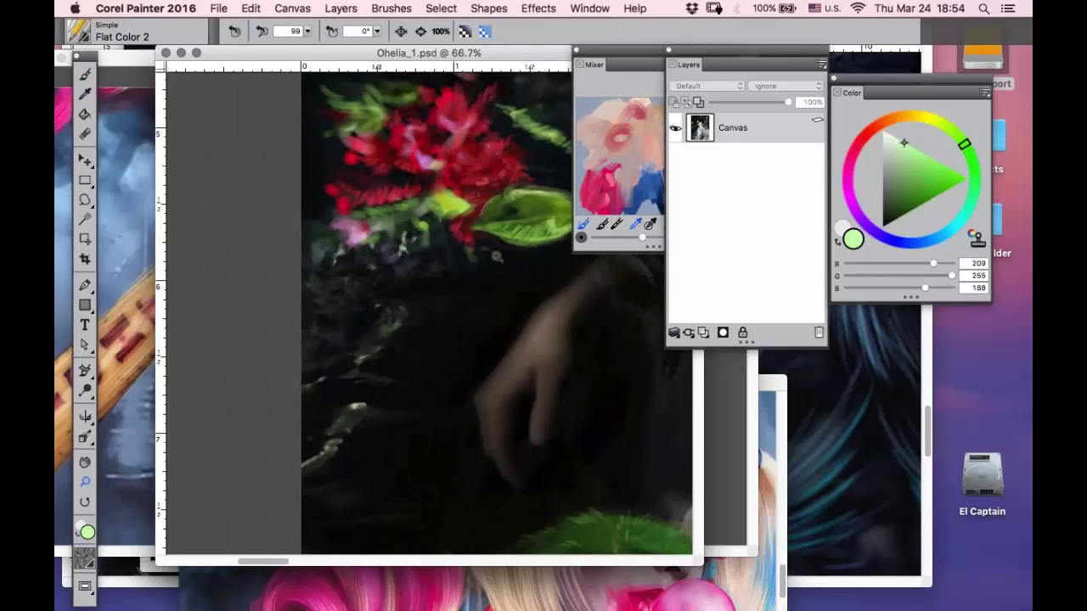
alt+click(499, 256)
alt+click(498, 257)
drag(531, 252, 735, 383)
click(85, 463)
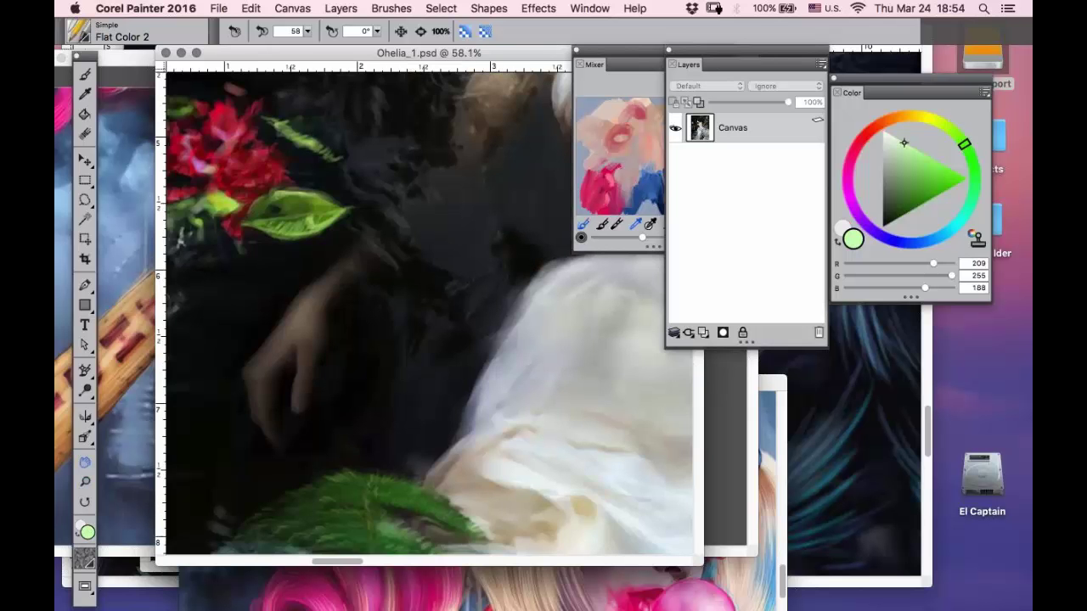
drag(382, 277, 340, 310)
drag(568, 303, 318, 469)
drag(285, 210, 418, 335)
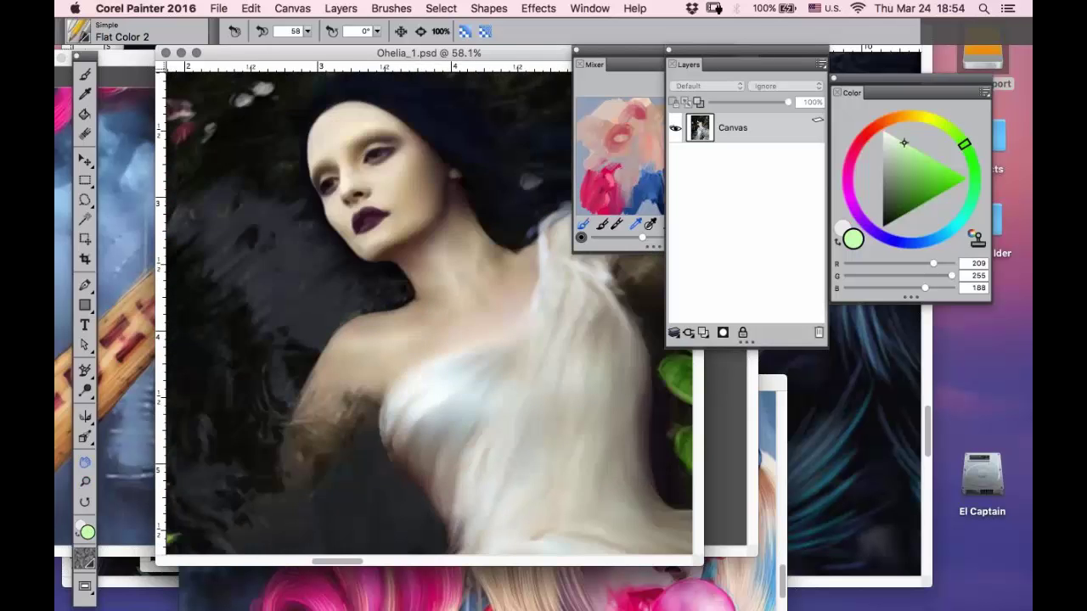
drag(292, 531, 297, 224)
key(m)
drag(517, 105, 236, 552)
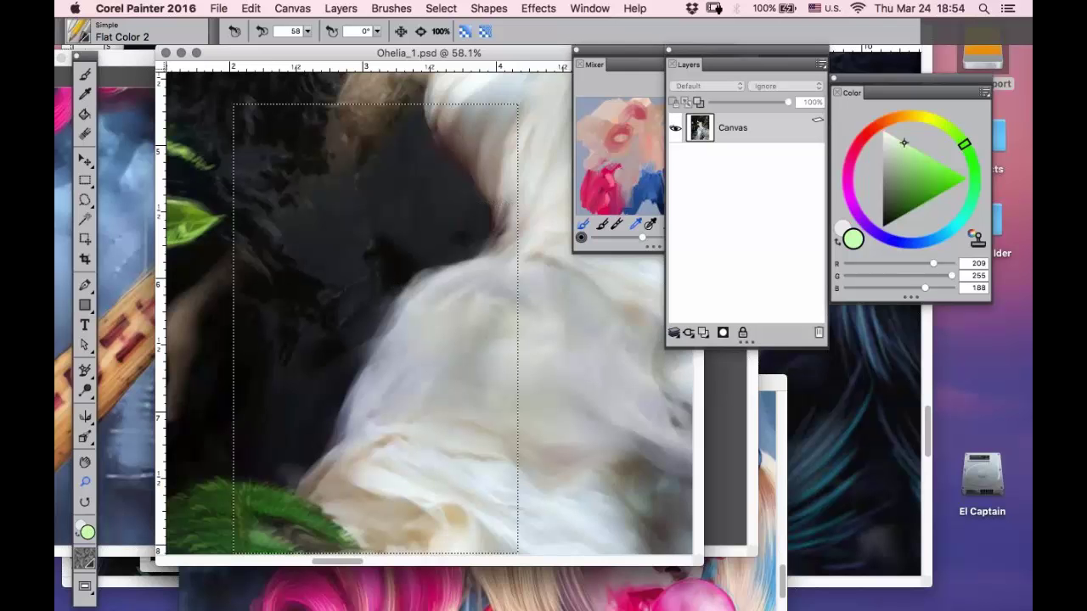
key(b)
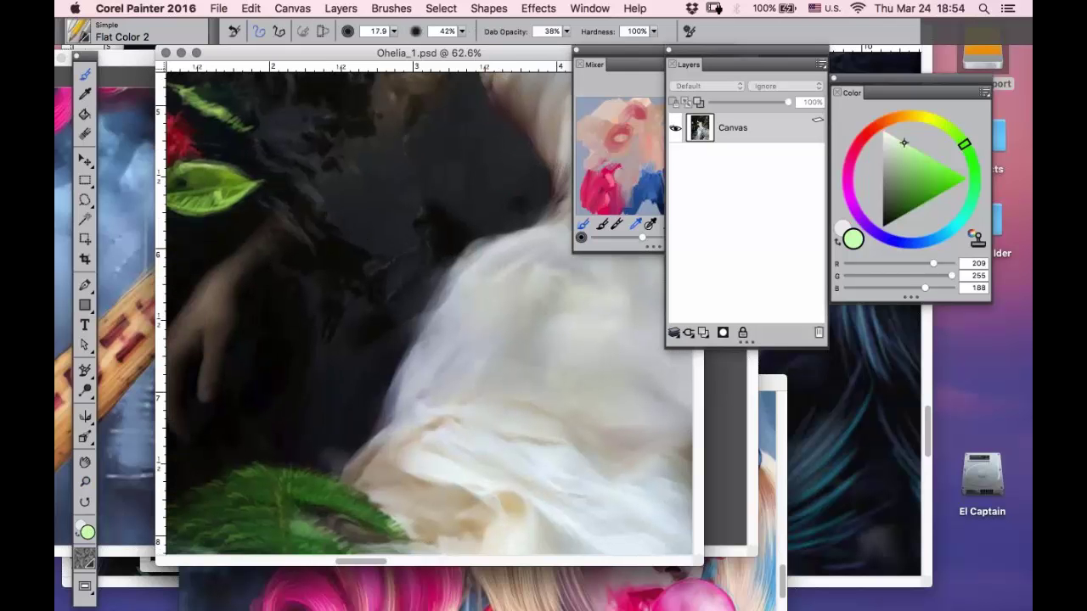
- Enlarge the brush to 44.9, undo a pale green test stroke on the dark water and lower the opacity to 3%
key(])
key(])
key(])
key(])
key(])
key(])
key(])
key(])
key(])
key(])
key(])
drag(380, 177, 388, 241)
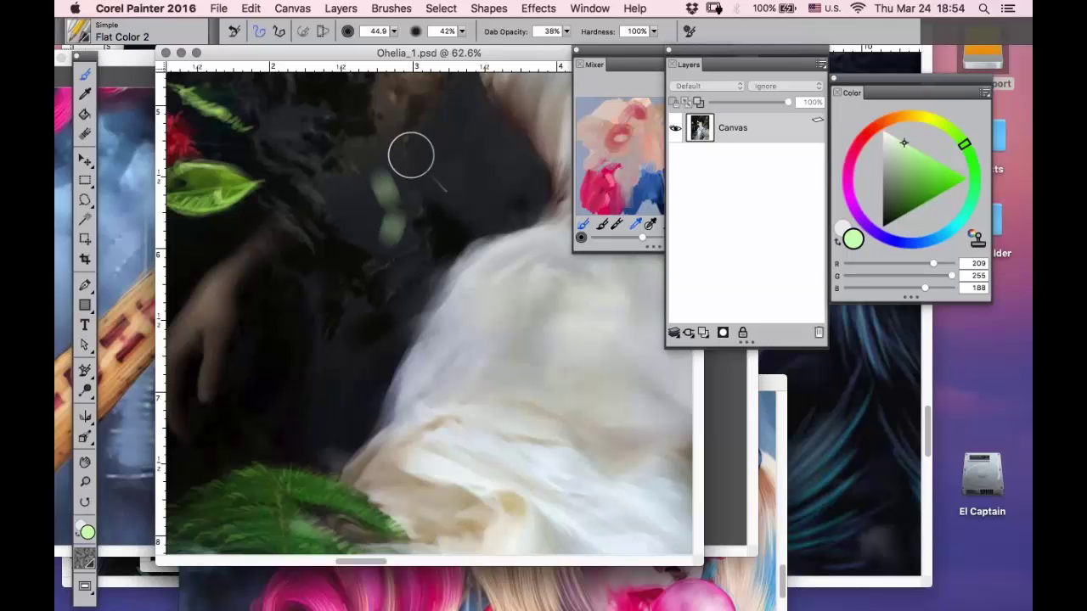
key(super+z)
drag(462, 32, 398, 52)
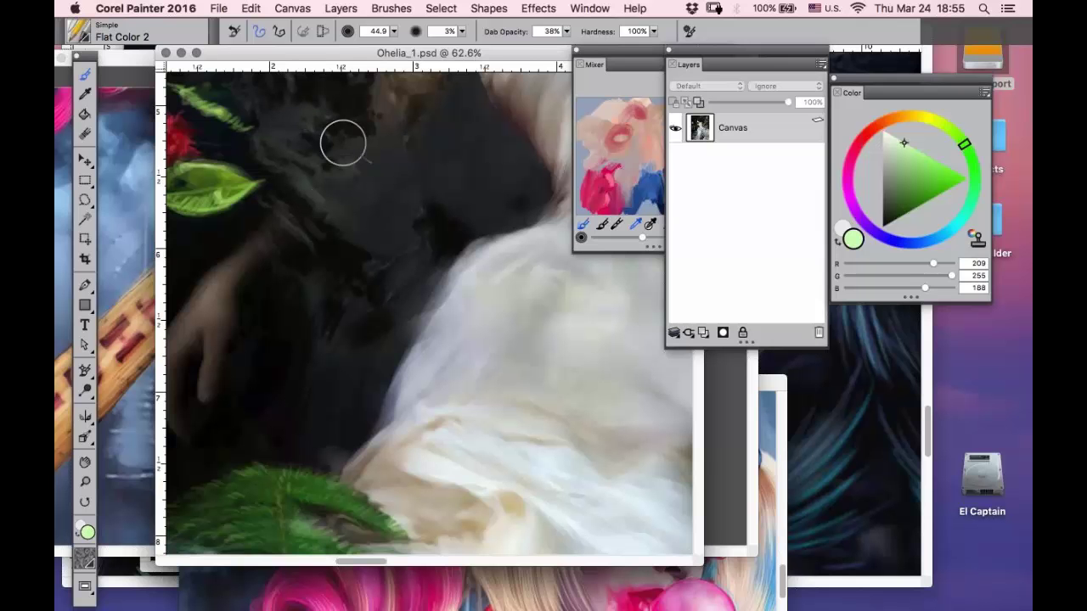
click(894, 129)
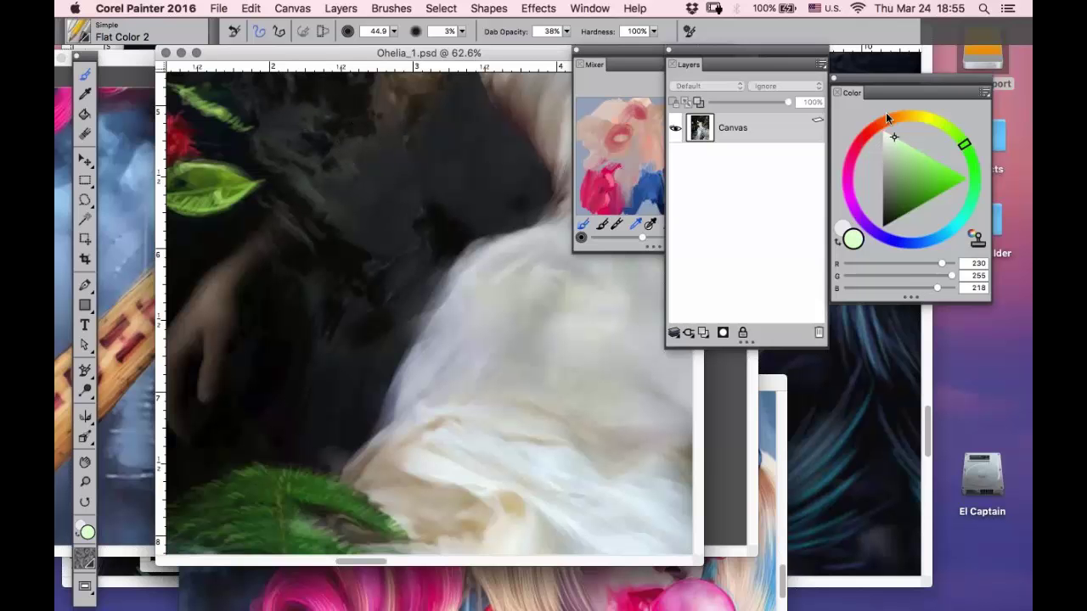
click(84, 38)
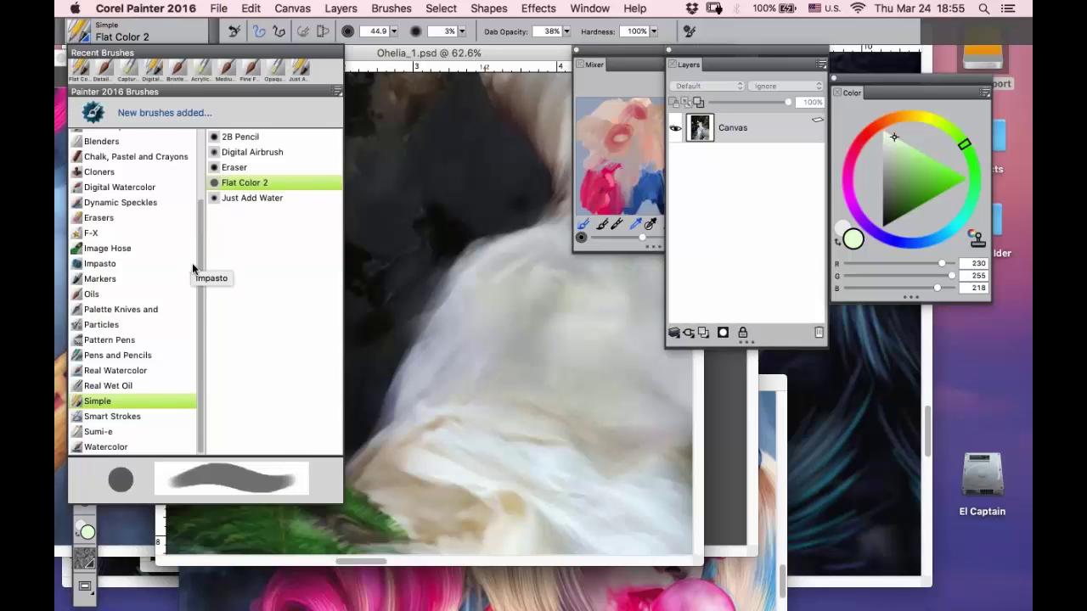
scroll(192, 264, up, 1)
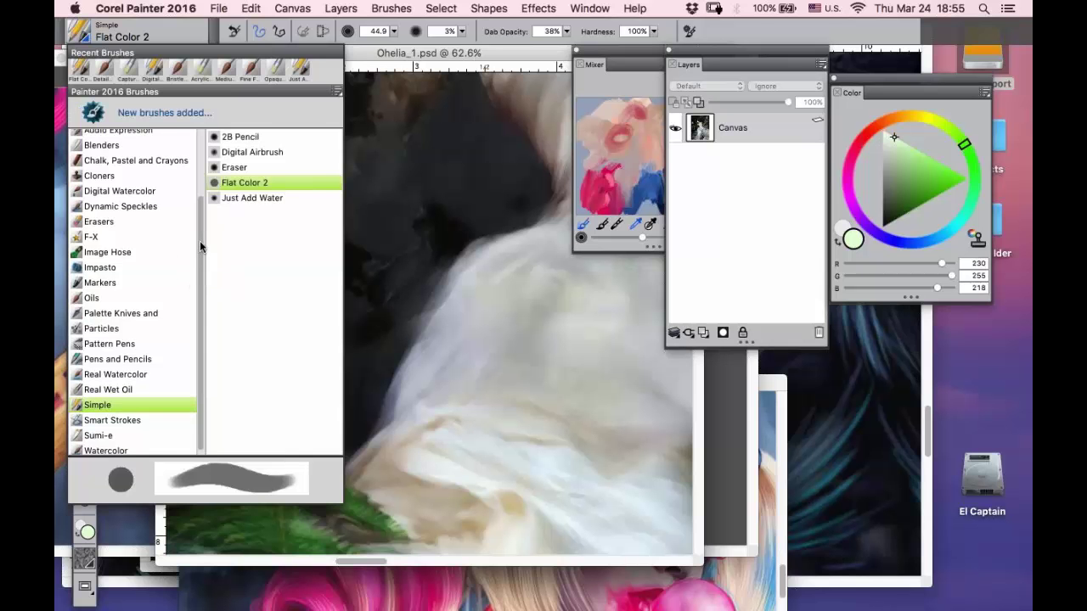
click(101, 272)
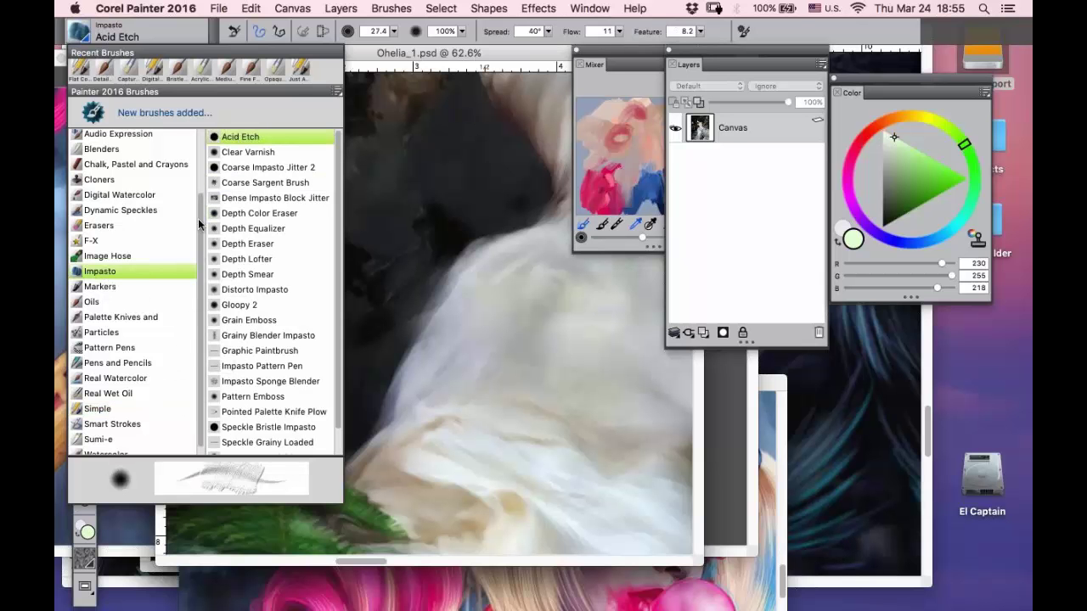
scroll(153, 322, up, 3)
scroll(105, 402, down, 4)
click(105, 402)
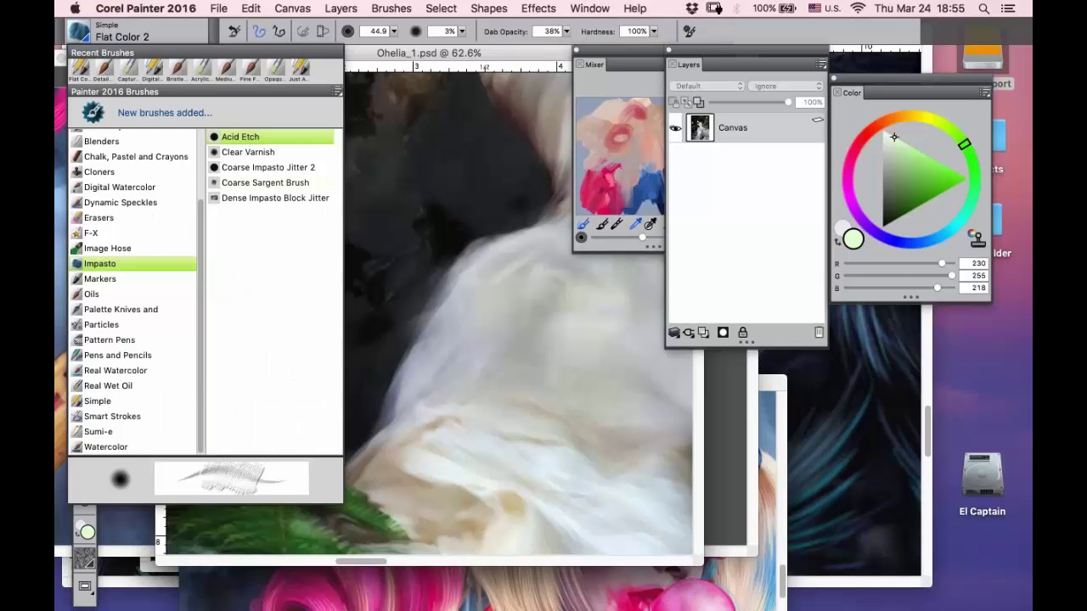
click(255, 182)
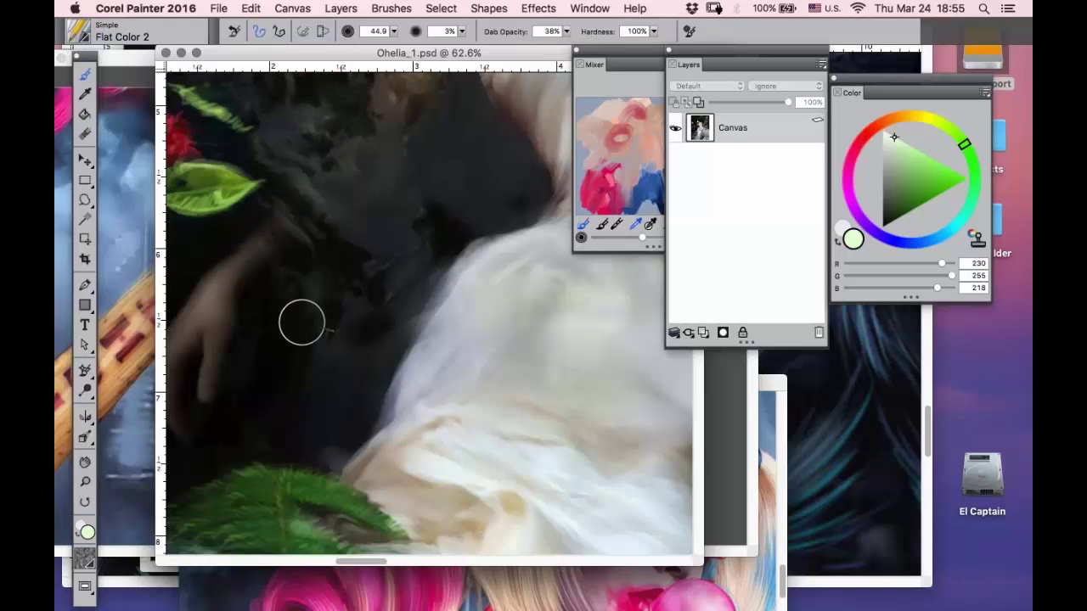
- Airbrush a faint near-white haze (RGB 251, 255, 248) over the rippling water and leaves beside the skirt with Digital Airbrush at size 67, 4% opacity
click(85, 464)
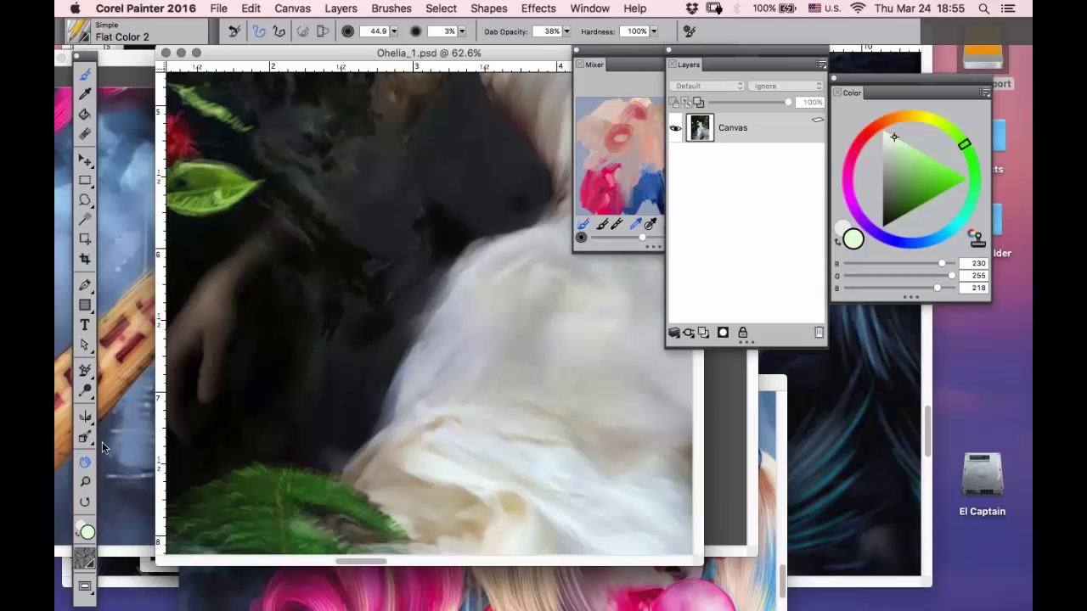
drag(247, 331, 382, 88)
drag(282, 225, 356, 101)
click(85, 34)
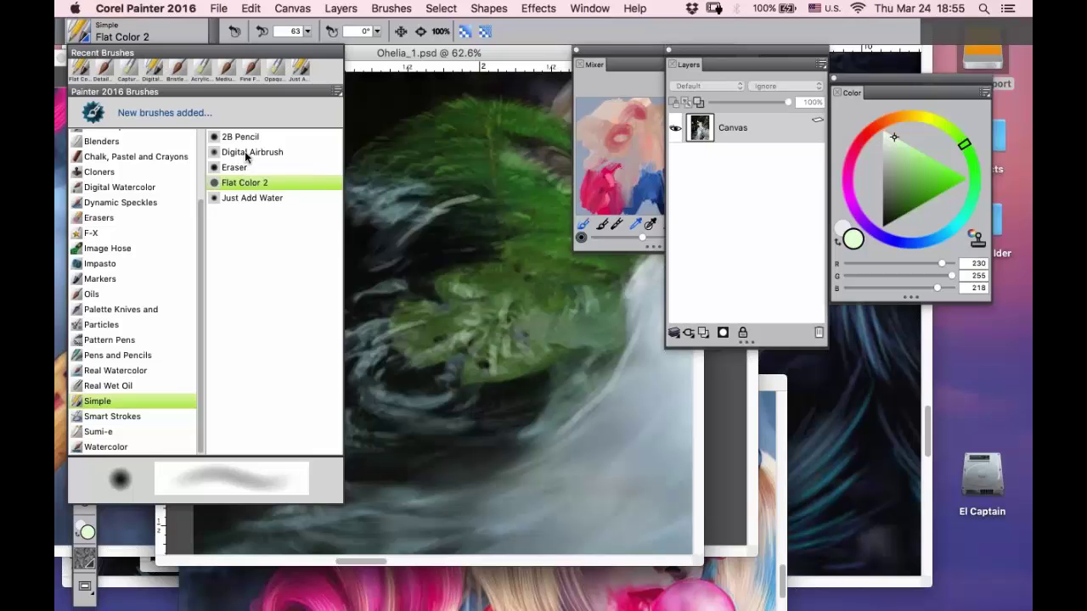
click(246, 156)
click(884, 130)
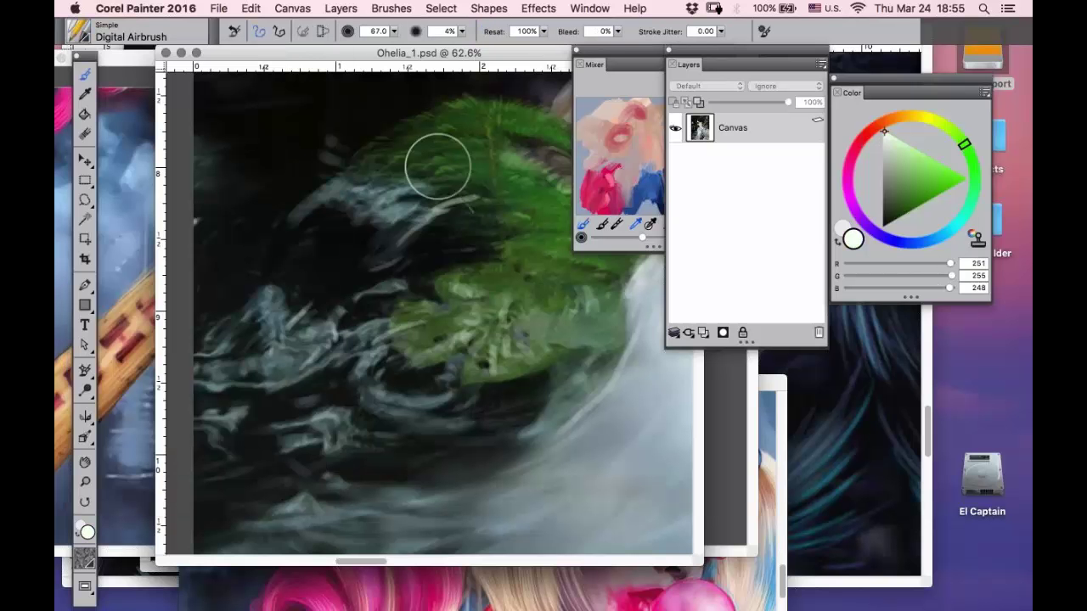
mouse_move(276, 221)
mouse_down()
mouse_move(295, 240)
mouse_move(462, 206)
mouse_move(422, 243)
mouse_move(354, 267)
mouse_move(436, 258)
mouse_move(406, 273)
mouse_move(478, 247)
mouse_up()
drag(357, 382, 512, 383)
mouse_move(403, 447)
mouse_down()
mouse_move(551, 396)
mouse_move(605, 350)
mouse_up()
mouse_move(318, 502)
mouse_down()
mouse_move(455, 489)
mouse_move(602, 388)
mouse_up()
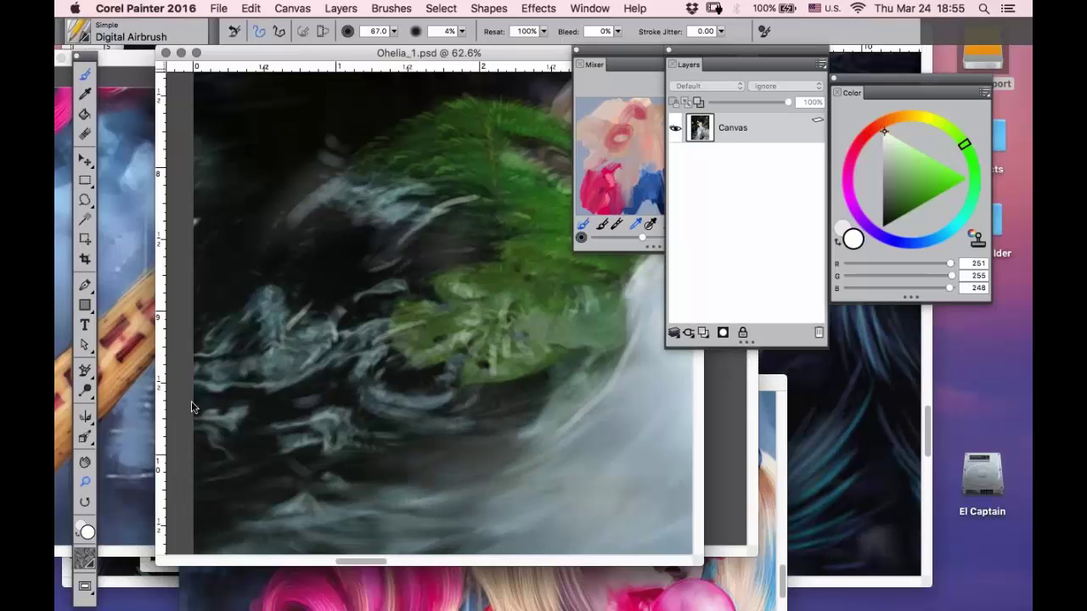
- Look over the pink water lily and the lower skirt, and examine the whole painting
alt+click(493, 254)
alt+click(494, 253)
alt+click(493, 254)
drag(449, 252, 745, 452)
click(85, 463)
drag(376, 243, 305, 215)
key(b)
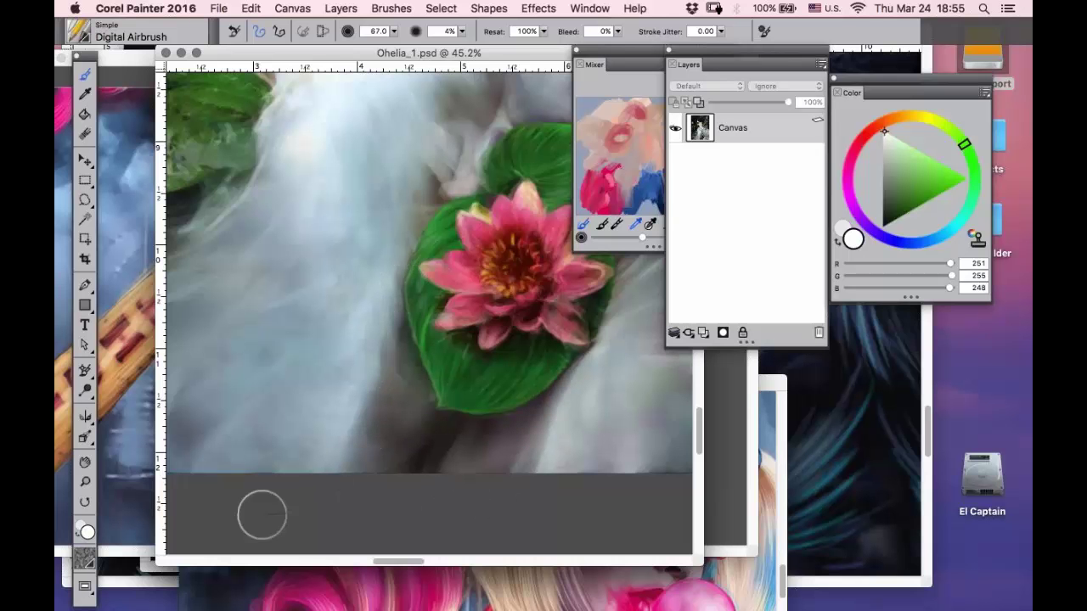
click(85, 482)
alt+click(388, 202)
alt+click(389, 196)
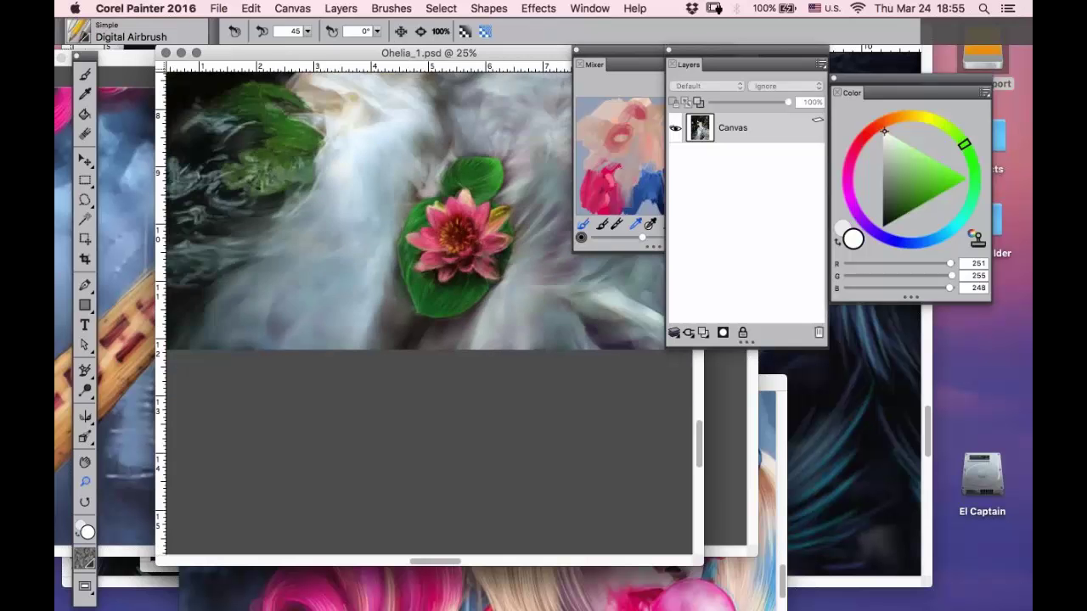
alt+click(390, 192)
click(85, 463)
drag(346, 163, 342, 333)
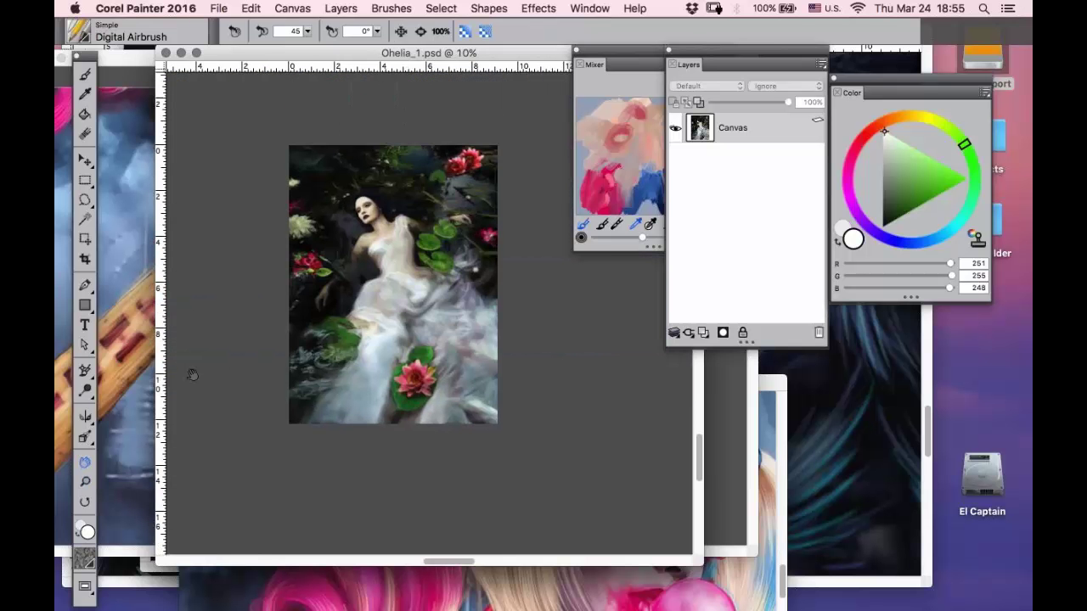
- Sample the off-white (RGB 239, 243, 237) from the dress bodice as the airbrush color
click(87, 481)
drag(426, 192, 332, 369)
drag(300, 116, 693, 412)
drag(464, 143, 310, 364)
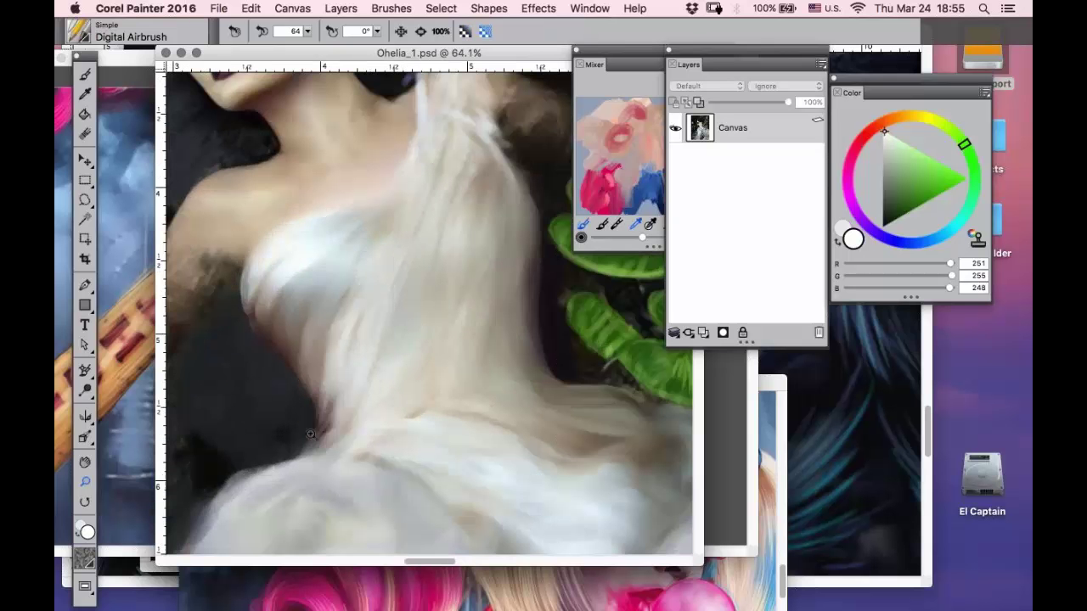
click(84, 93)
click(265, 248)
click(84, 74)
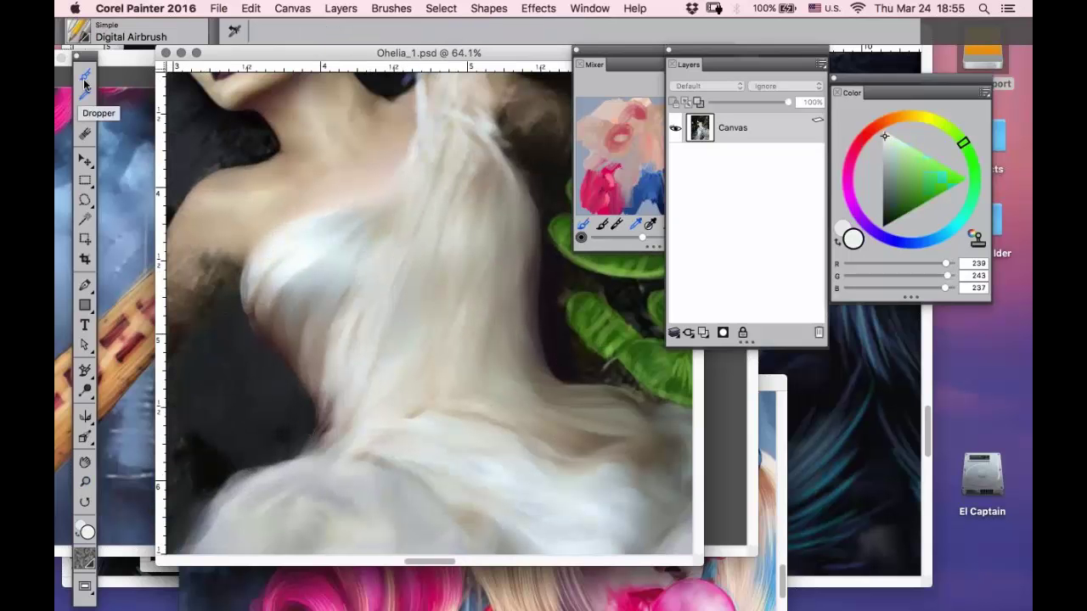
- Set the airbrush to size 23 and 26% opacity, and paint off-white strokes along the dress neckline, strap and bodice
key(bracketleft)
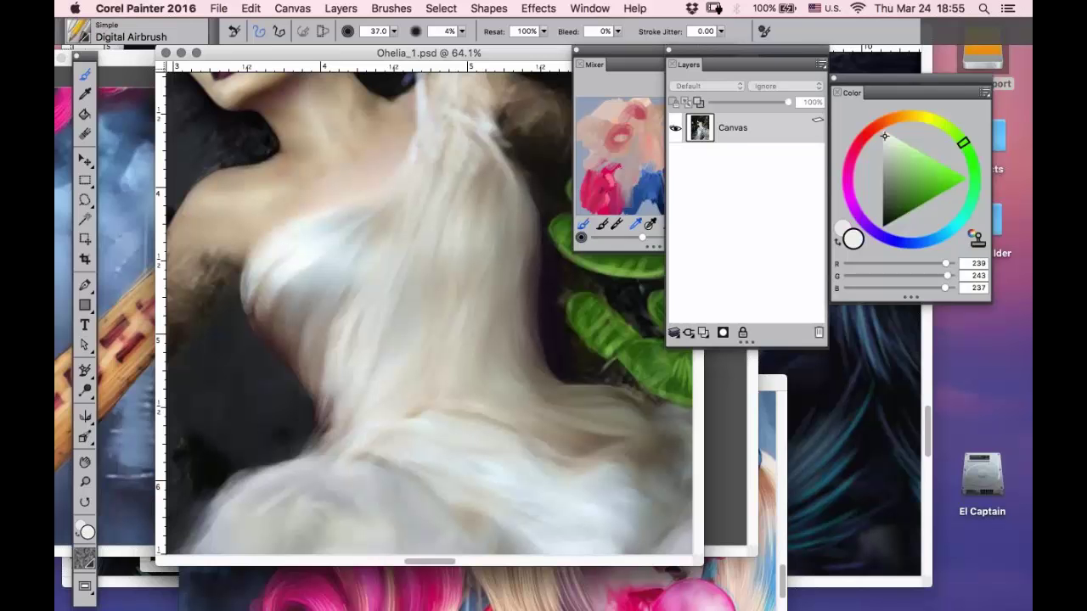
click(461, 33)
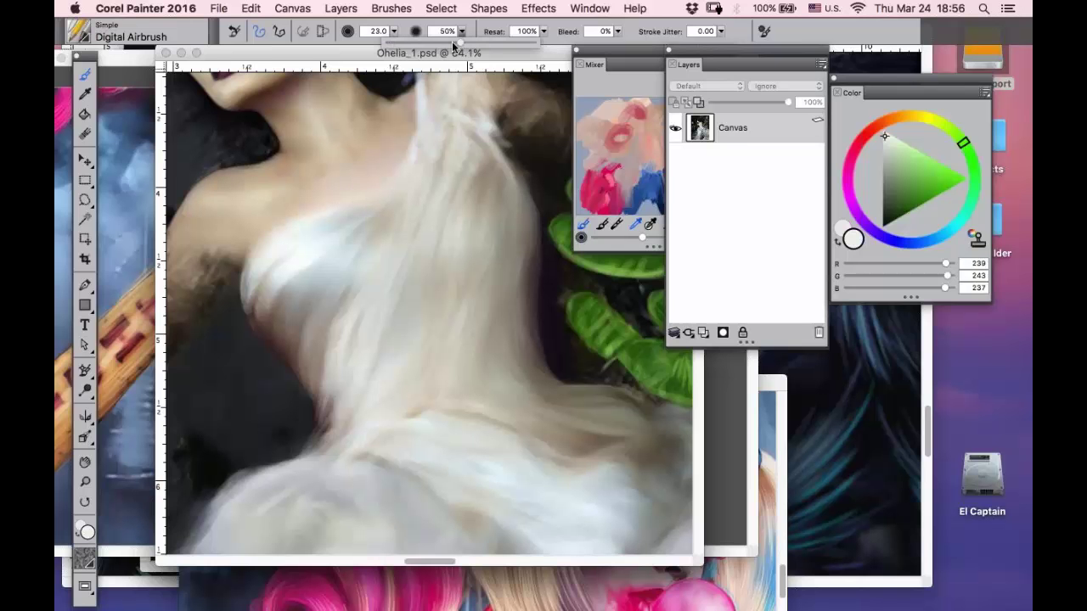
drag(453, 44, 426, 44)
click(462, 32)
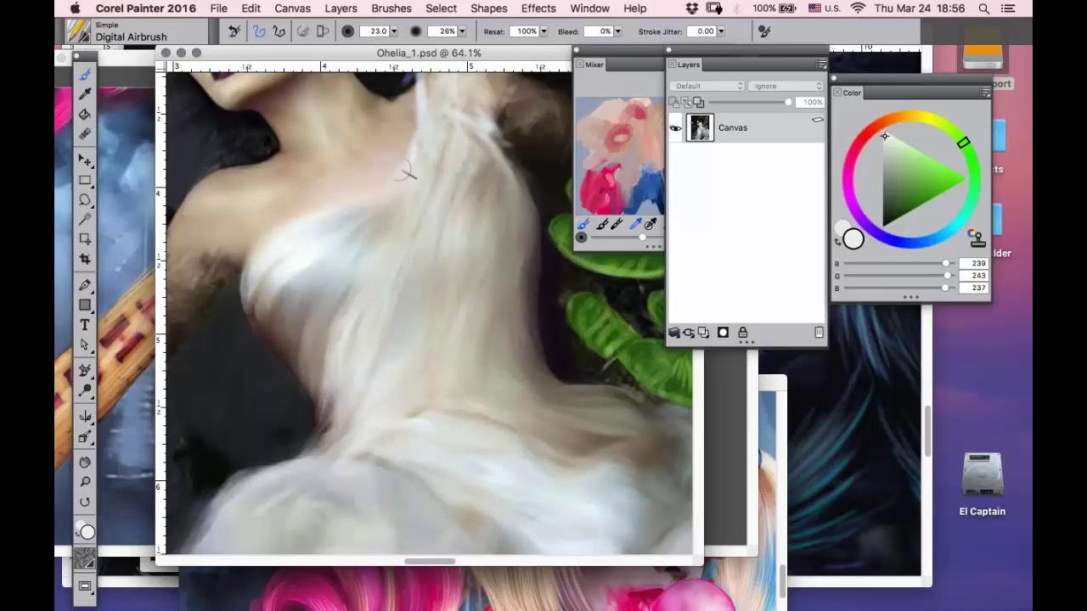
mouse_move(293, 243)
mouse_down()
mouse_move(360, 205)
mouse_move(425, 97)
mouse_up()
mouse_move(427, 102)
mouse_down()
mouse_move(388, 204)
mouse_move(312, 318)
mouse_up()
mouse_move(365, 271)
mouse_down()
mouse_move(339, 376)
mouse_move(350, 401)
mouse_move(409, 203)
mouse_move(385, 350)
mouse_move(354, 417)
mouse_move(437, 194)
mouse_move(393, 382)
mouse_move(408, 264)
mouse_up()
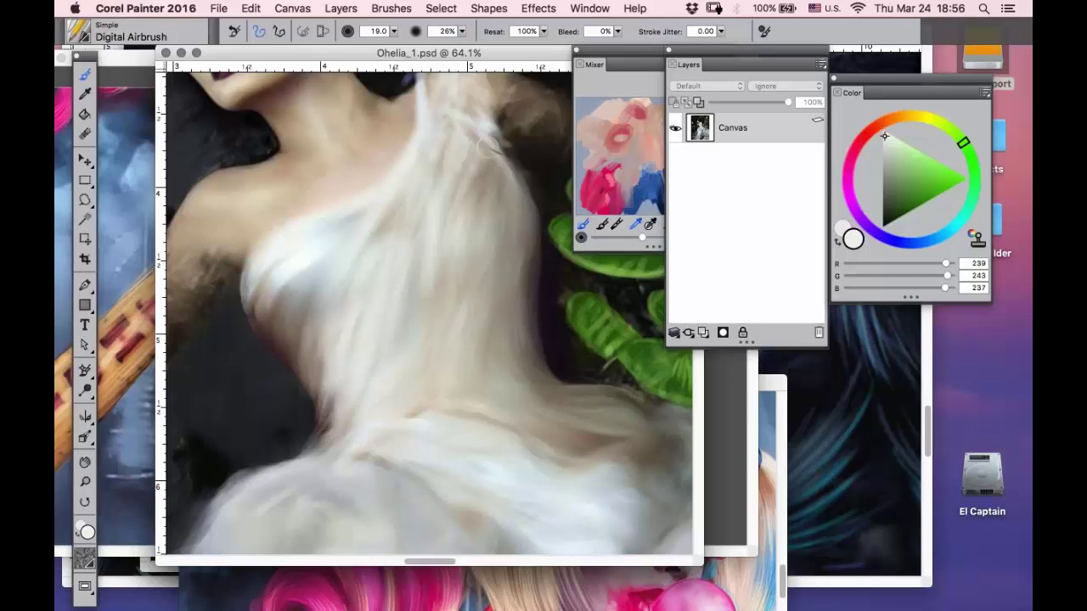
- Paint thin off-white fold lines from the shoulder strap down the bodice, reducing the airbrush to size 7
mouse_move(454, 120)
mouse_down()
mouse_move(421, 238)
mouse_move(434, 186)
mouse_move(445, 188)
mouse_move(456, 165)
mouse_move(457, 210)
mouse_move(418, 376)
mouse_move(467, 208)
mouse_move(338, 502)
mouse_up()
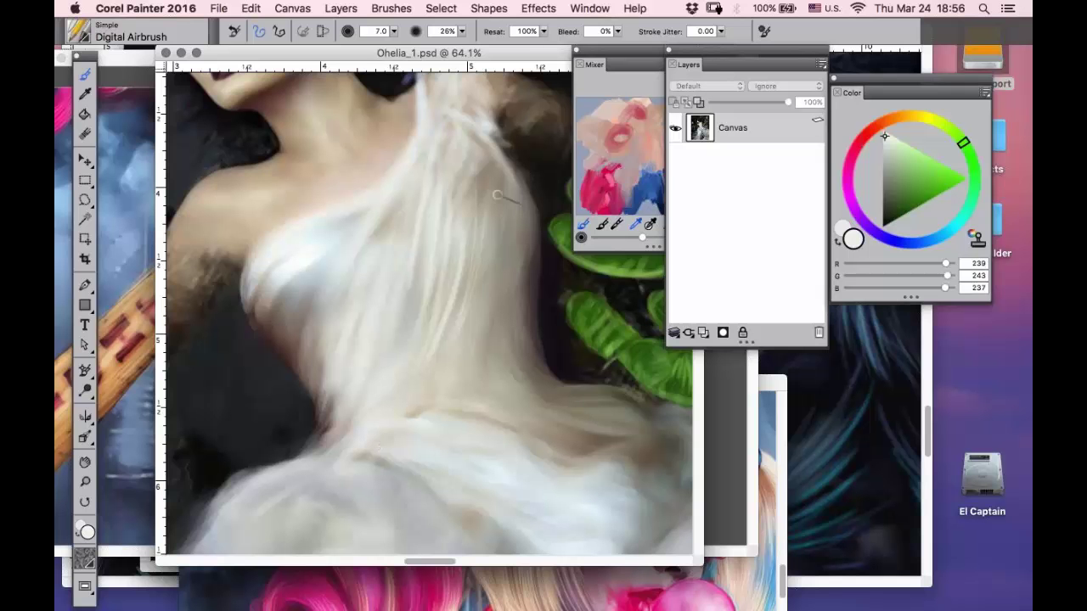
drag(498, 195, 466, 351)
drag(481, 298, 429, 403)
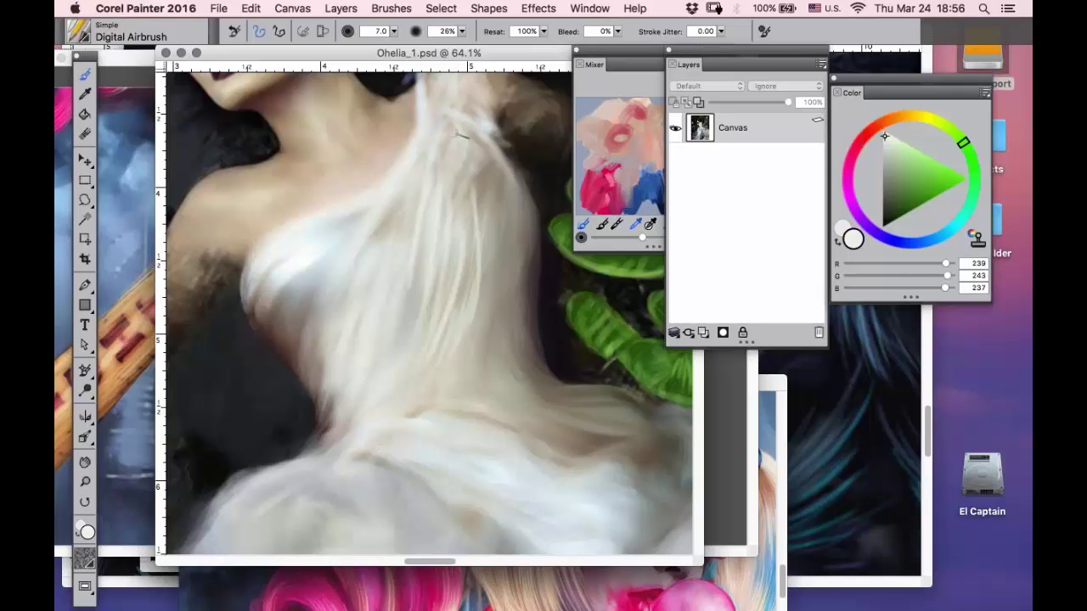
mouse_move(459, 134)
mouse_down()
mouse_move(450, 222)
mouse_move(477, 313)
mouse_up()
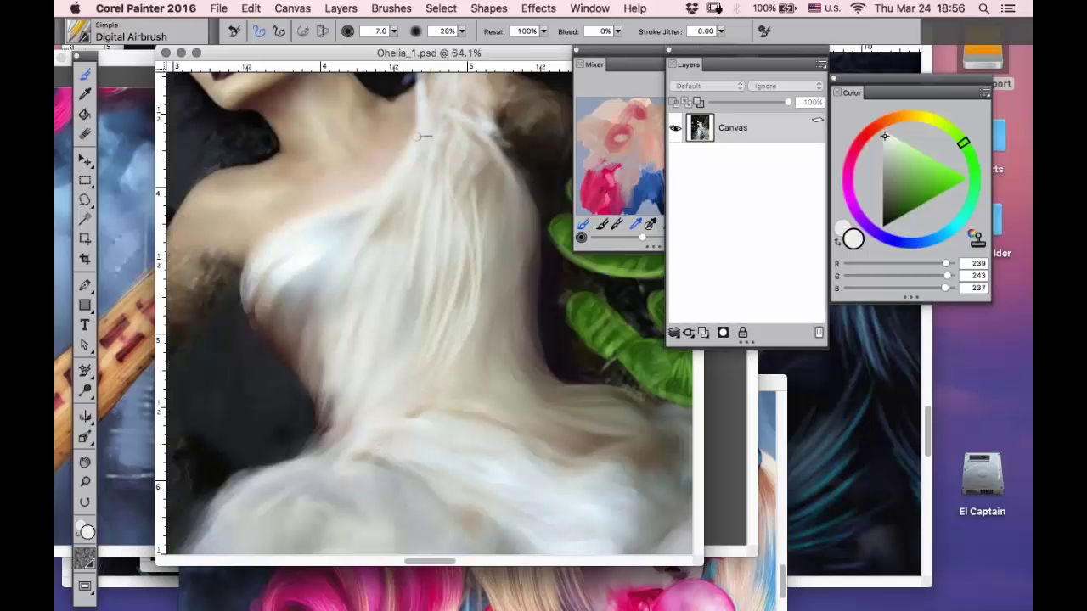
drag(256, 262, 245, 287)
drag(346, 313, 338, 385)
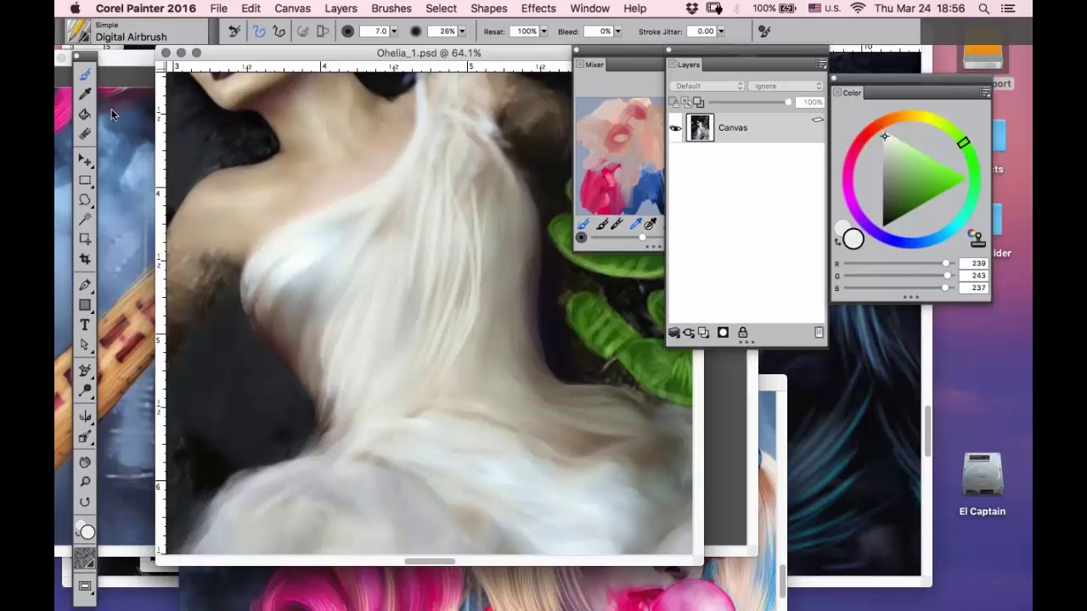
- Sample the skin tone (RGB 213, 196, 180) from the chest and refine the skin edge along the neckline
click(84, 93)
click(397, 143)
key(b)
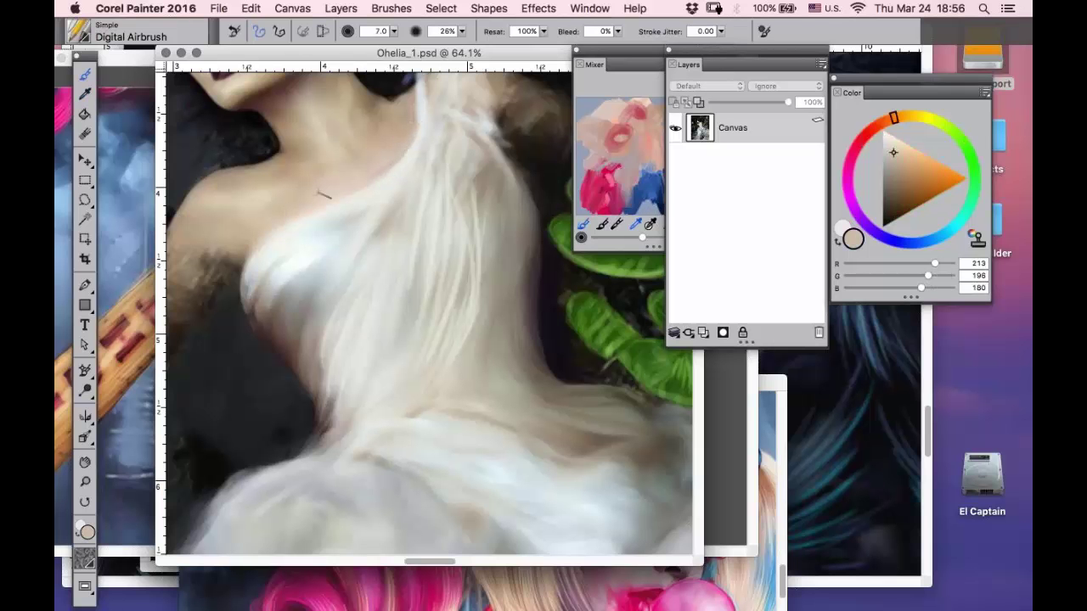
drag(319, 207, 358, 193)
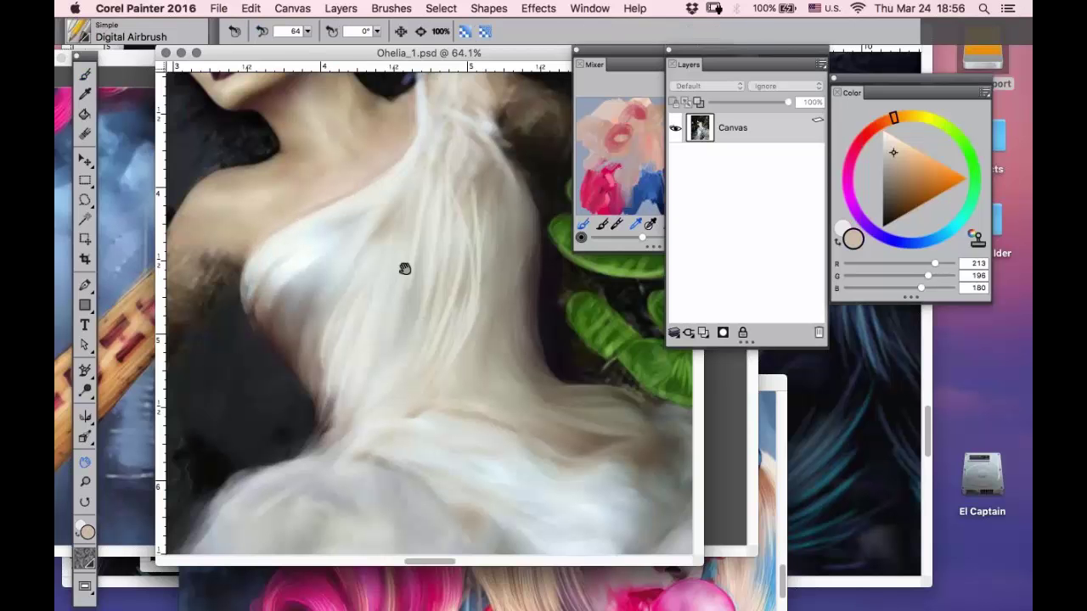
- Sample a light gray-white (RGB 226, 230, 223) from the dress and paint fine fold lines down the bodice side facing the lily pads at size 6
drag(405, 269, 305, 226)
key(d)
click(352, 160)
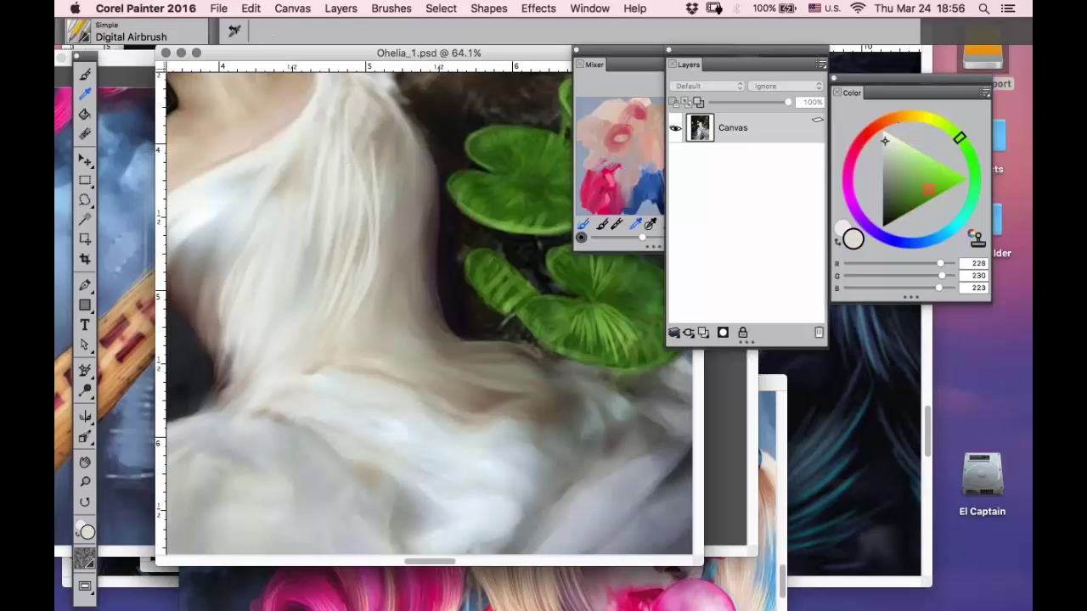
click(88, 77)
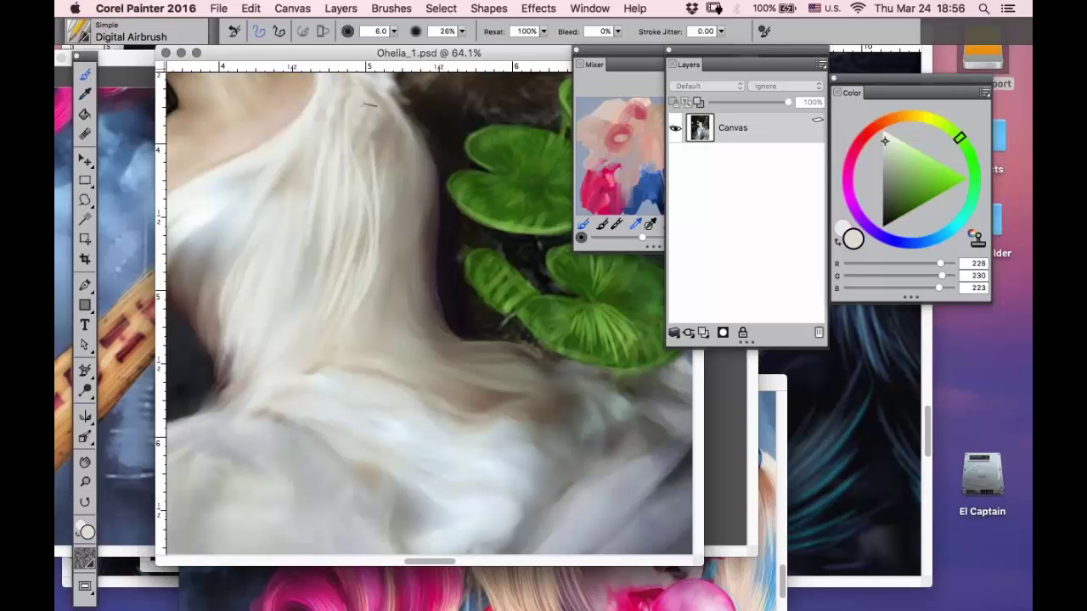
drag(383, 167, 377, 287)
mouse_move(394, 110)
mouse_down()
mouse_move(411, 143)
mouse_move(421, 210)
mouse_up()
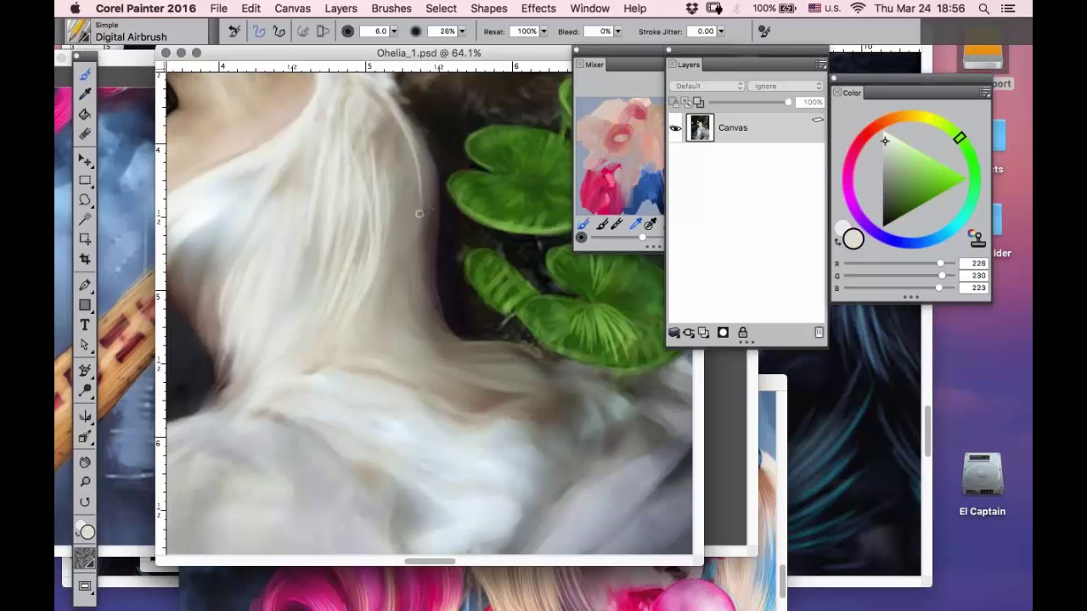
drag(416, 147, 417, 259)
drag(421, 166, 407, 274)
drag(418, 228, 439, 346)
drag(411, 281, 461, 362)
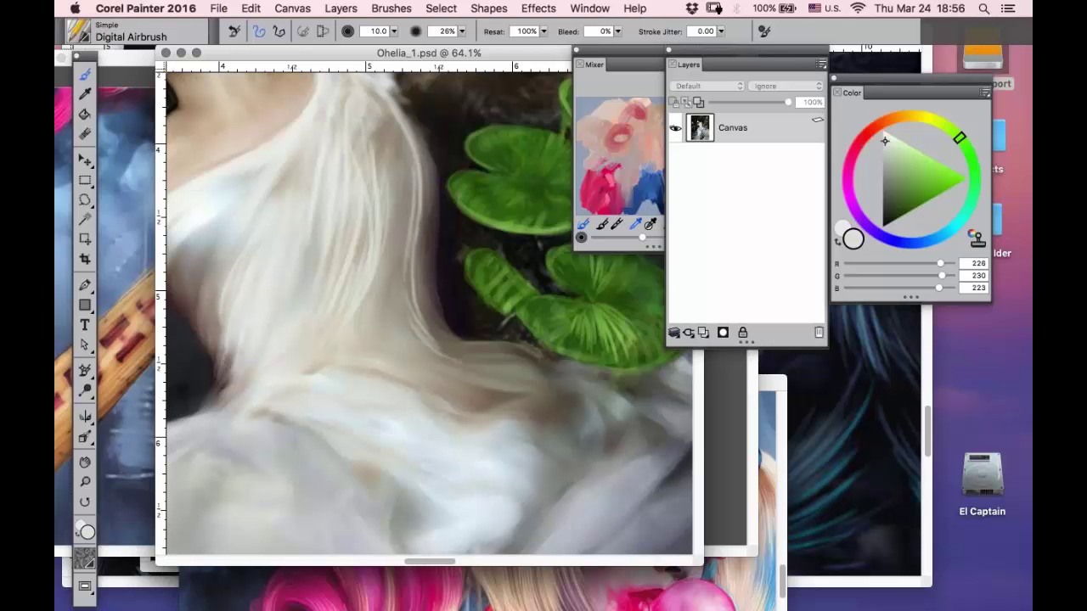
- Paint flowing fold highlights from the waist outward beneath the lily pads, enlarging the airbrush to size 11
mouse_move(429, 347)
mouse_down()
mouse_move(483, 365)
mouse_move(564, 412)
mouse_up()
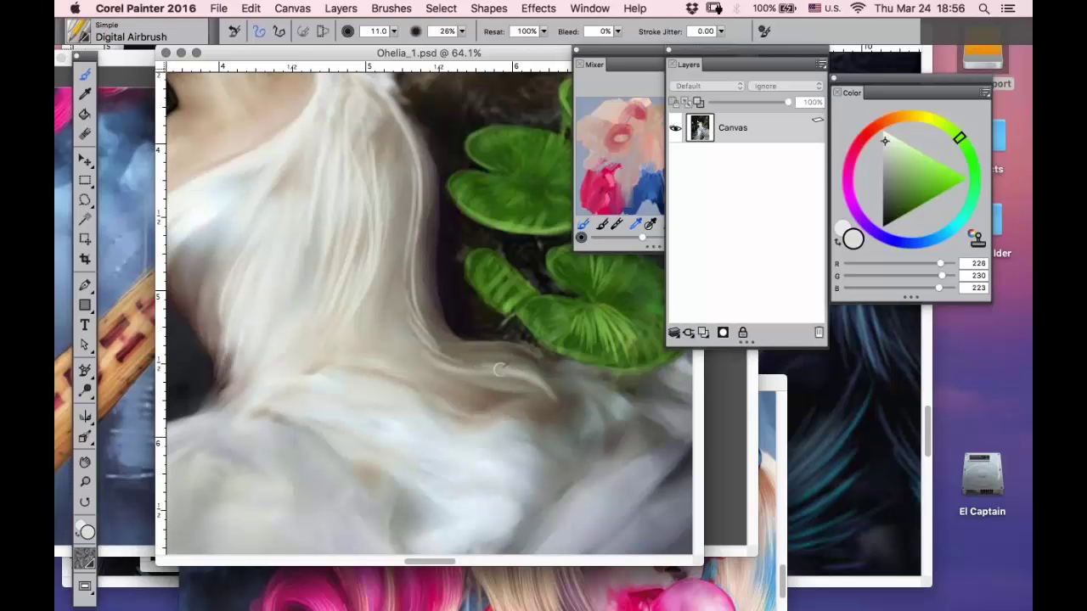
drag(496, 365, 561, 403)
mouse_move(540, 367)
mouse_down()
mouse_move(606, 446)
mouse_move(570, 376)
mouse_move(629, 437)
mouse_move(600, 392)
mouse_move(656, 440)
mouse_up()
- Highlight the fabric edges below and beside the lily pads, and trace the long skirt fold with the airbrush at size 19
click(85, 462)
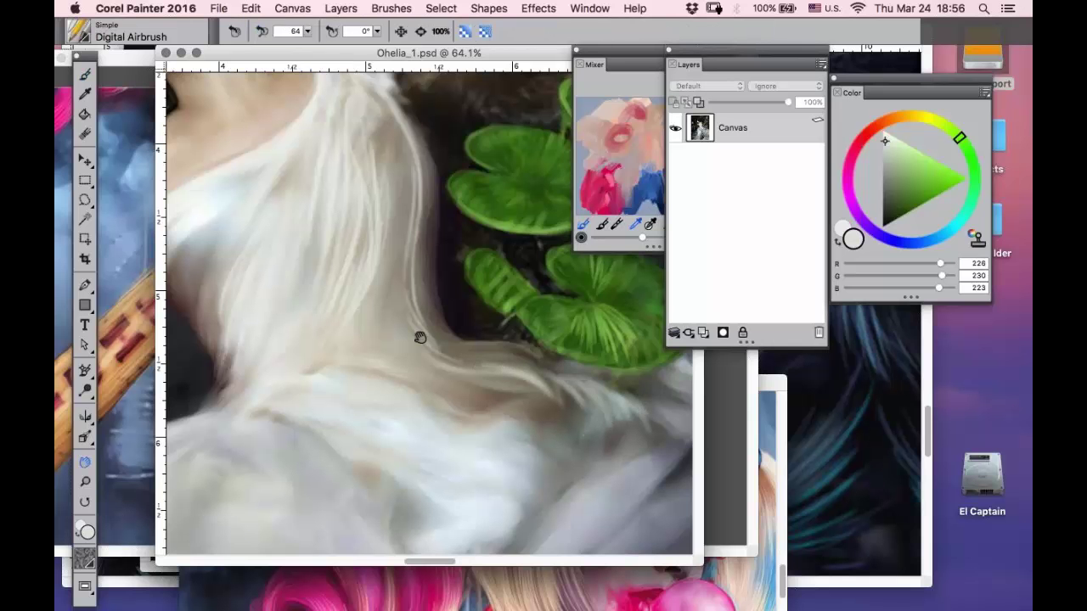
mouse_move(419, 338)
mouse_down()
mouse_move(289, 289)
mouse_move(197, 231)
mouse_up()
key(b)
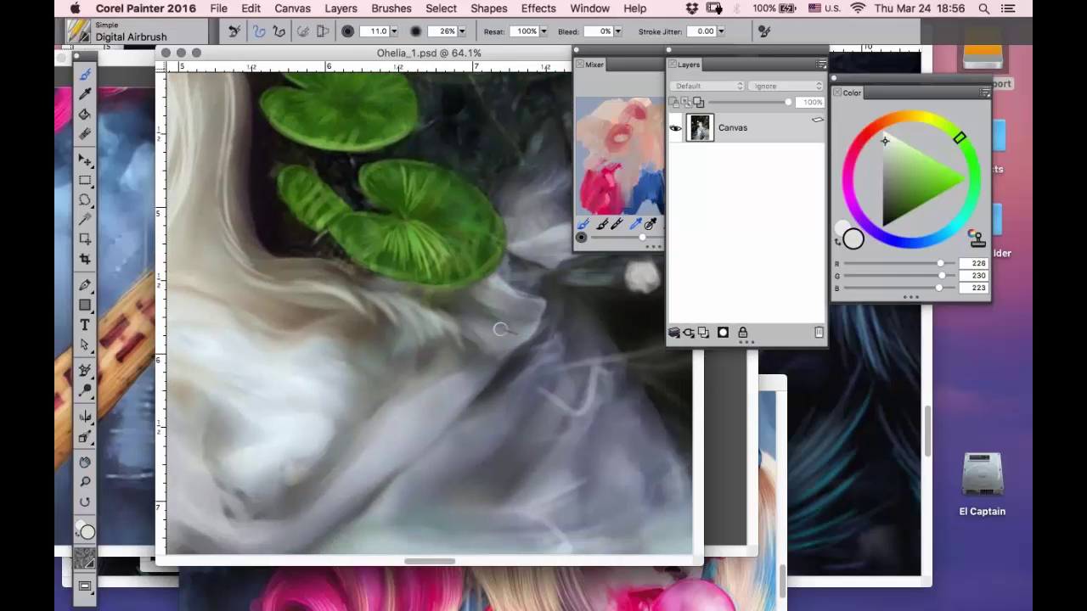
drag(479, 315, 499, 343)
mouse_move(486, 304)
mouse_down()
mouse_move(552, 301)
mouse_move(526, 320)
mouse_up()
mouse_move(544, 307)
mouse_down()
mouse_move(506, 352)
mouse_move(533, 297)
mouse_move(497, 289)
mouse_up()
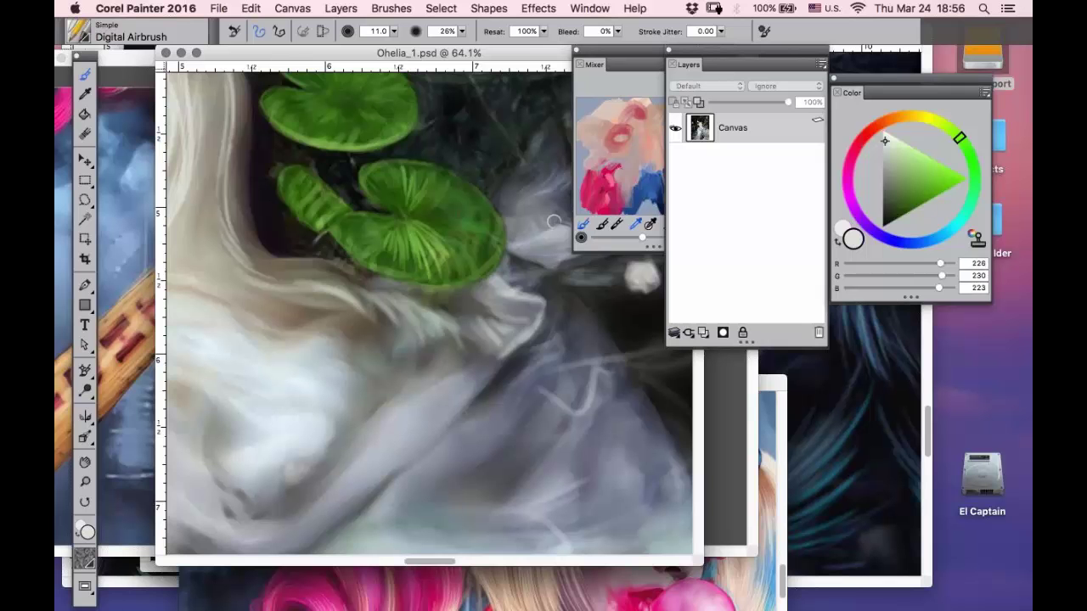
mouse_move(539, 253)
mouse_down()
mouse_move(510, 259)
mouse_move(572, 286)
mouse_move(611, 277)
mouse_up()
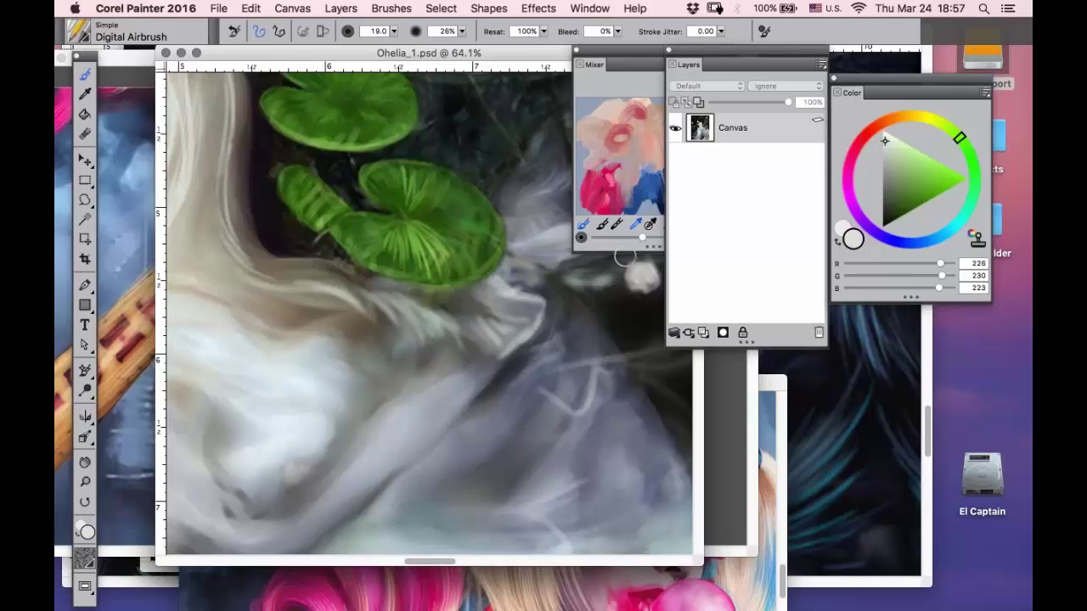
drag(517, 344, 421, 466)
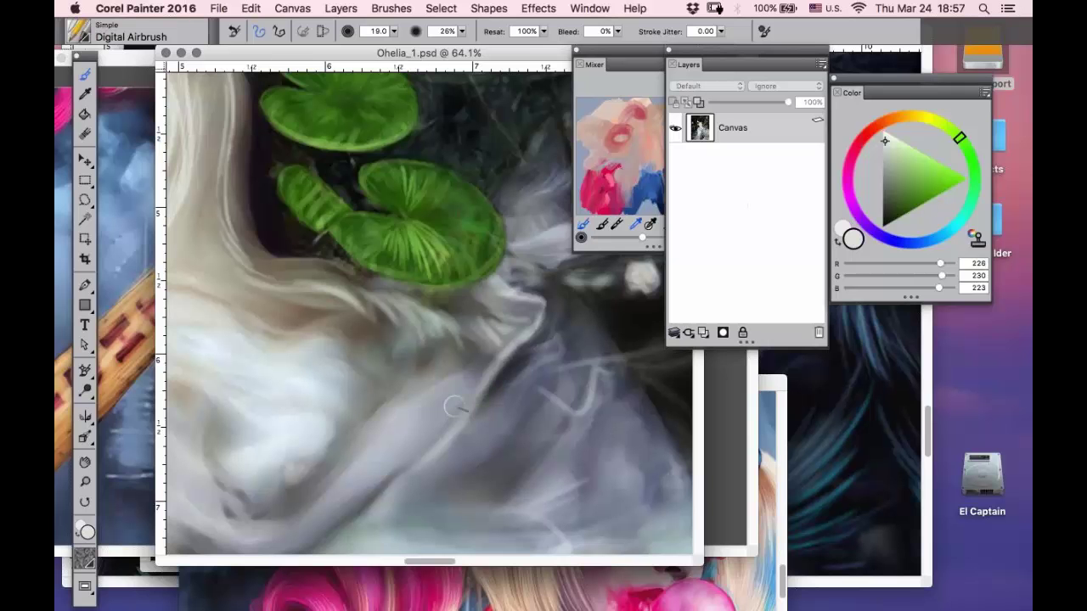
- Paint one more highlight along the long skirt fold with the airbrush, and reduce its size to 17
mouse_move(454, 408)
mouse_down()
mouse_move(450, 396)
mouse_move(292, 524)
mouse_move(390, 401)
mouse_move(228, 540)
mouse_up()
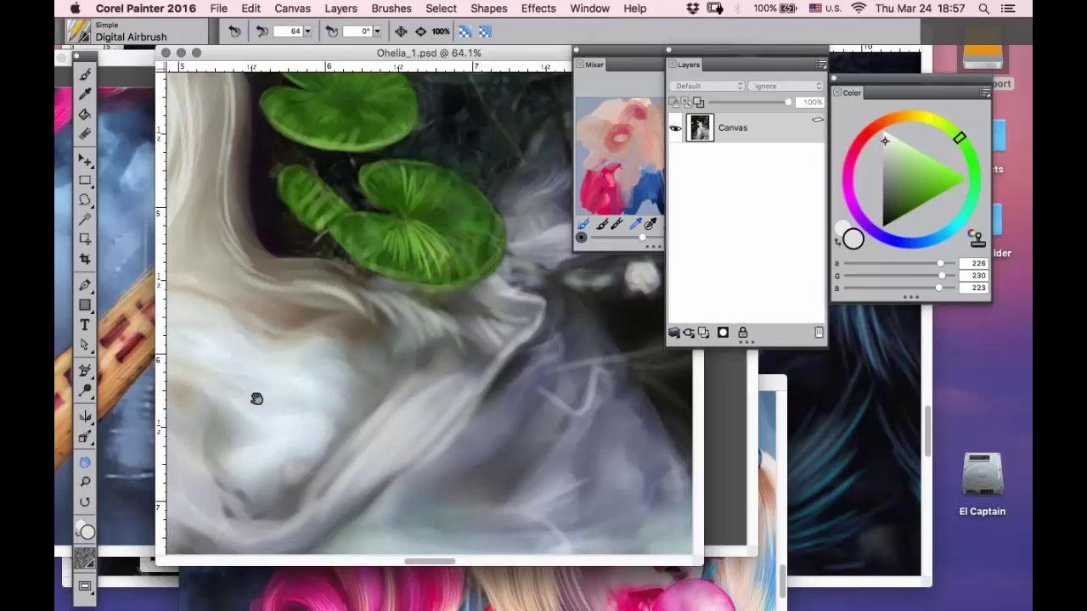
drag(280, 315, 338, 112)
click(85, 76)
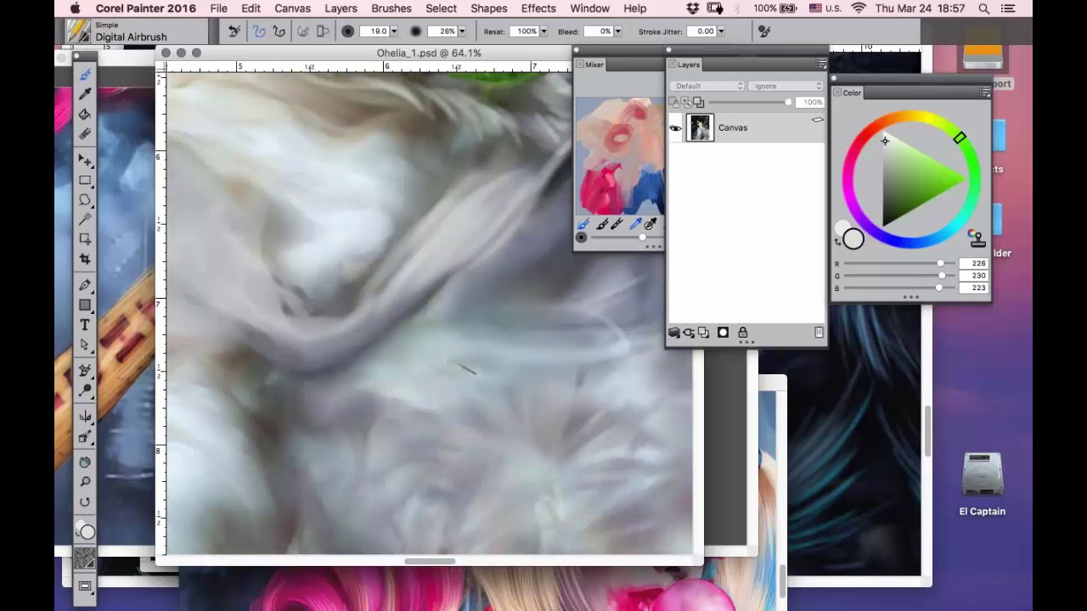
key(bracketleft)
- Switch to the Oils Detail Oils Brush at size 14 and paint fine light strands along the twisted skirt fold
click(80, 34)
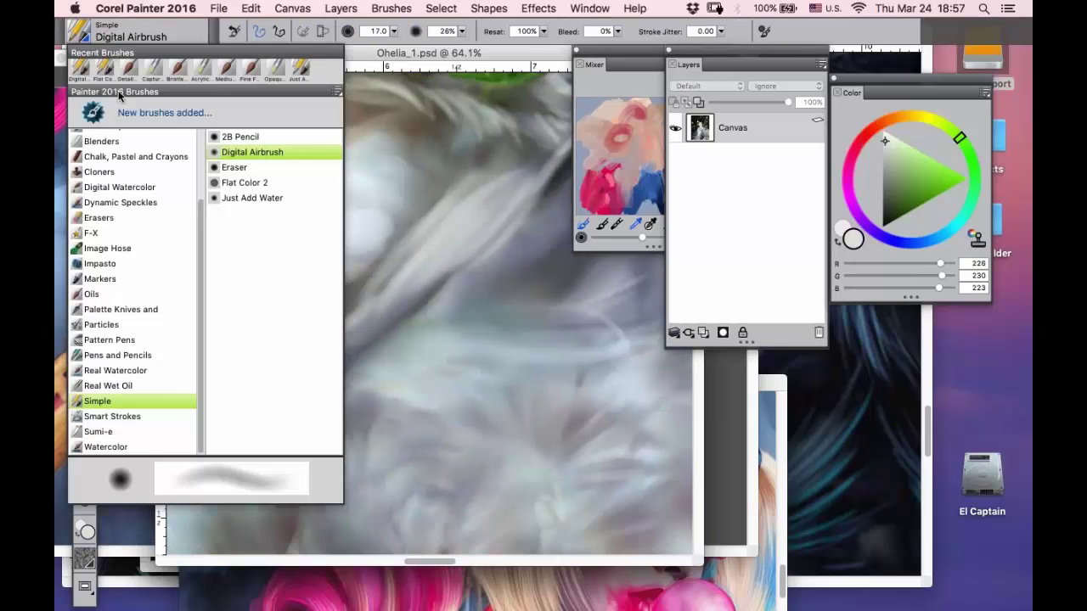
scroll(183, 223, up, 3)
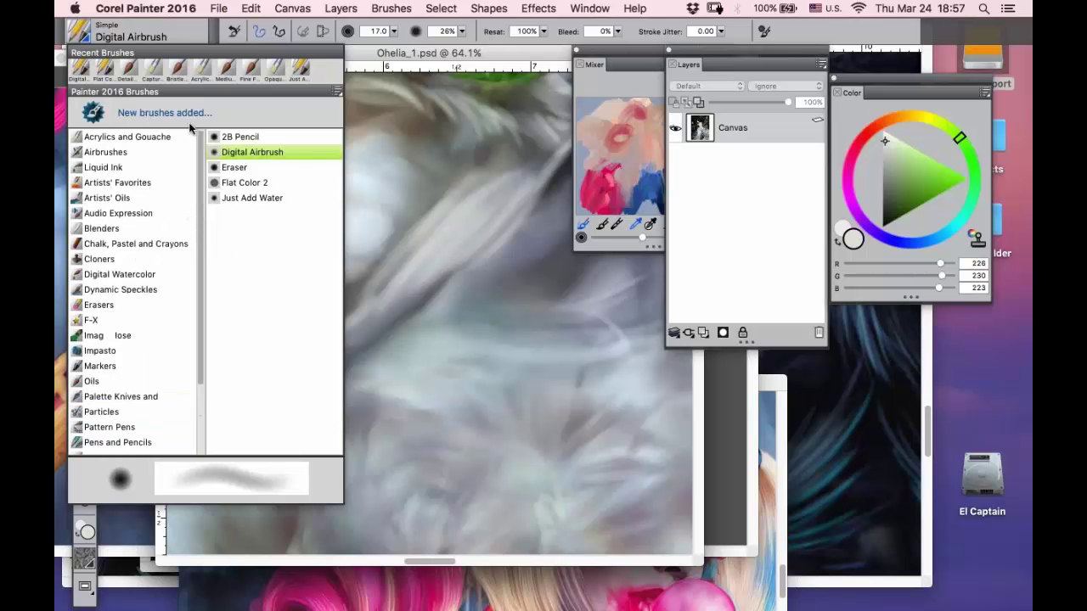
click(91, 382)
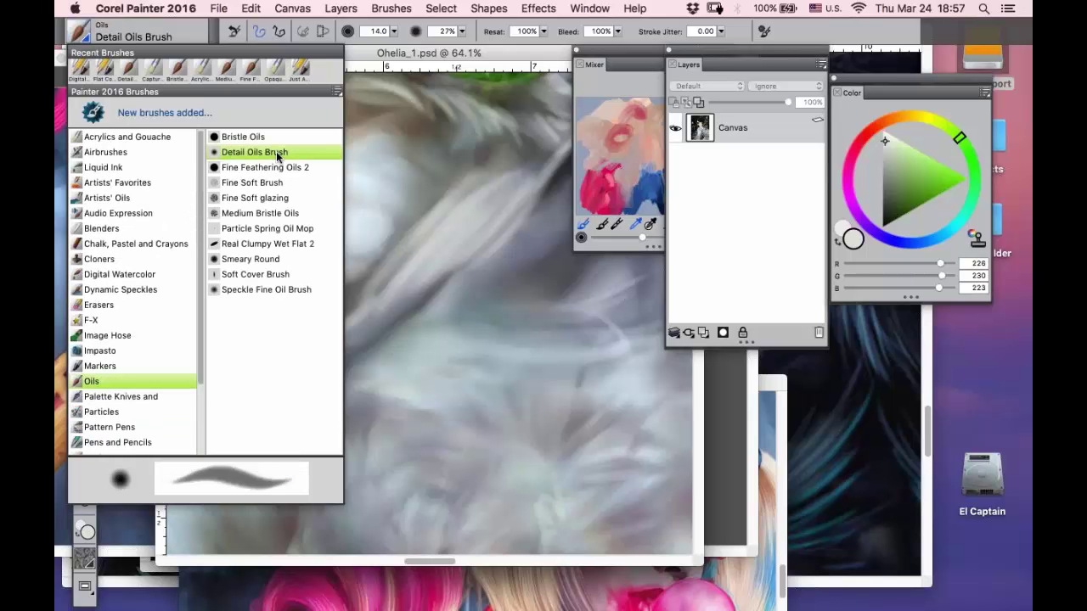
click(277, 156)
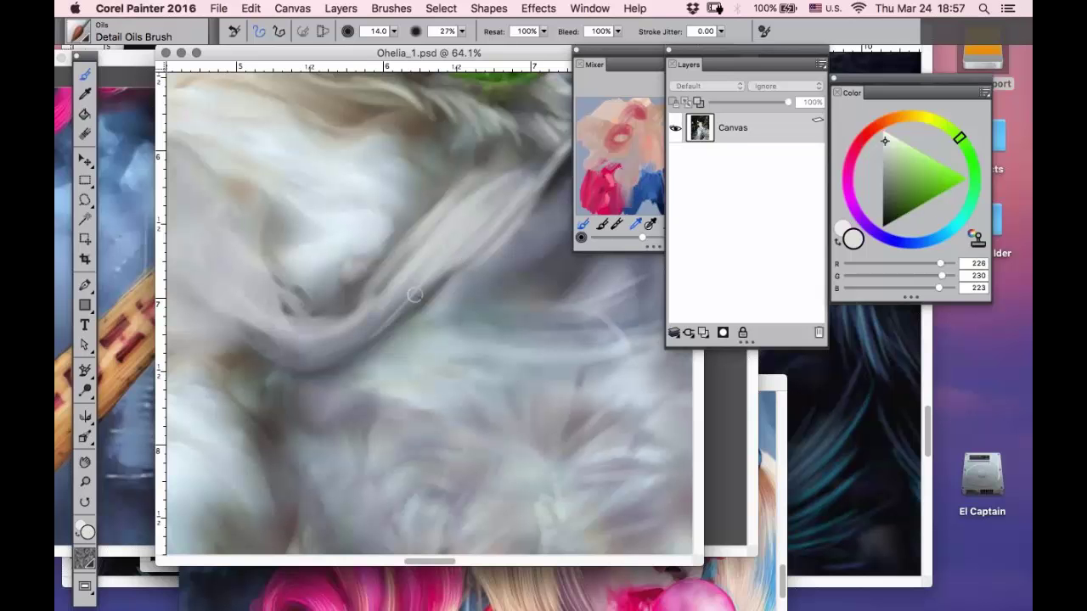
drag(385, 323, 435, 255)
mouse_move(492, 177)
mouse_down()
mouse_move(431, 222)
mouse_move(466, 185)
mouse_move(537, 184)
mouse_move(490, 256)
mouse_move(375, 332)
mouse_move(321, 348)
mouse_move(382, 303)
mouse_move(316, 326)
mouse_up()
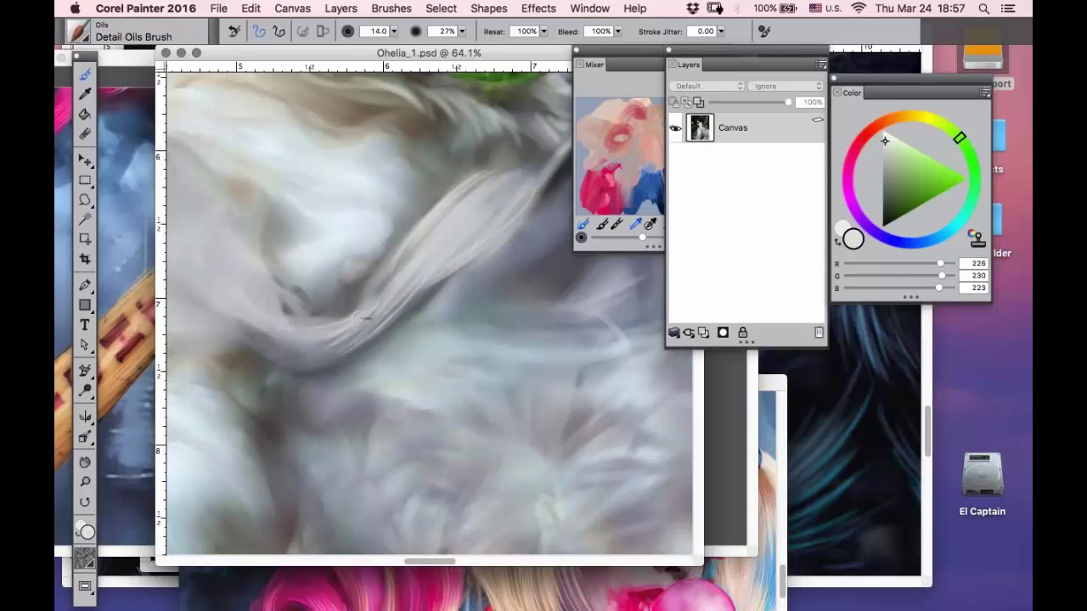
- Paint thin light crease lines in the shadowed fabric just beside the twisted skirt fold
click(85, 462)
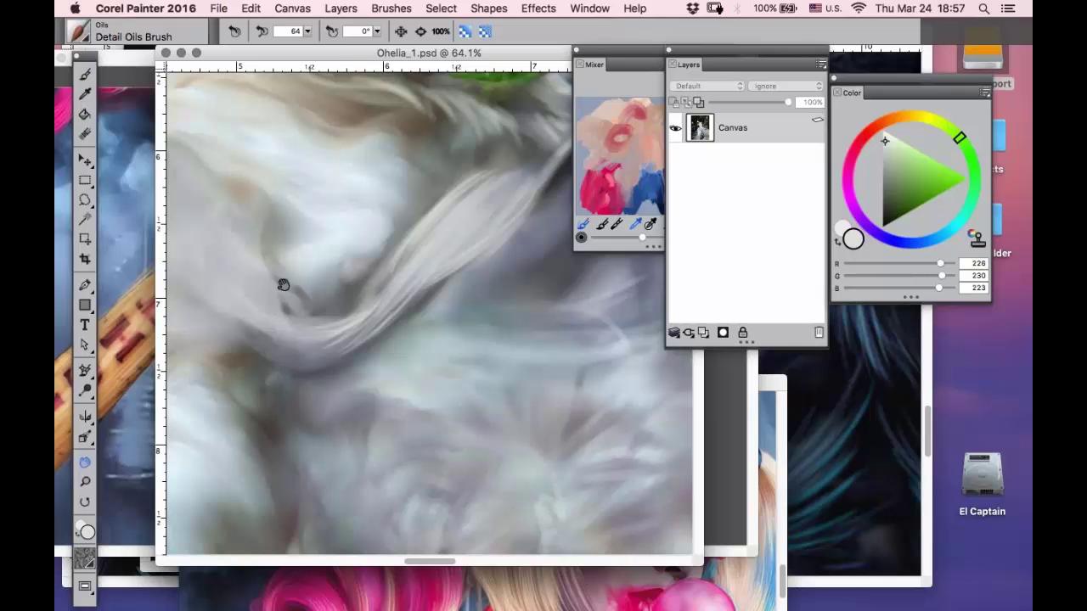
drag(283, 284, 163, 294)
key(b)
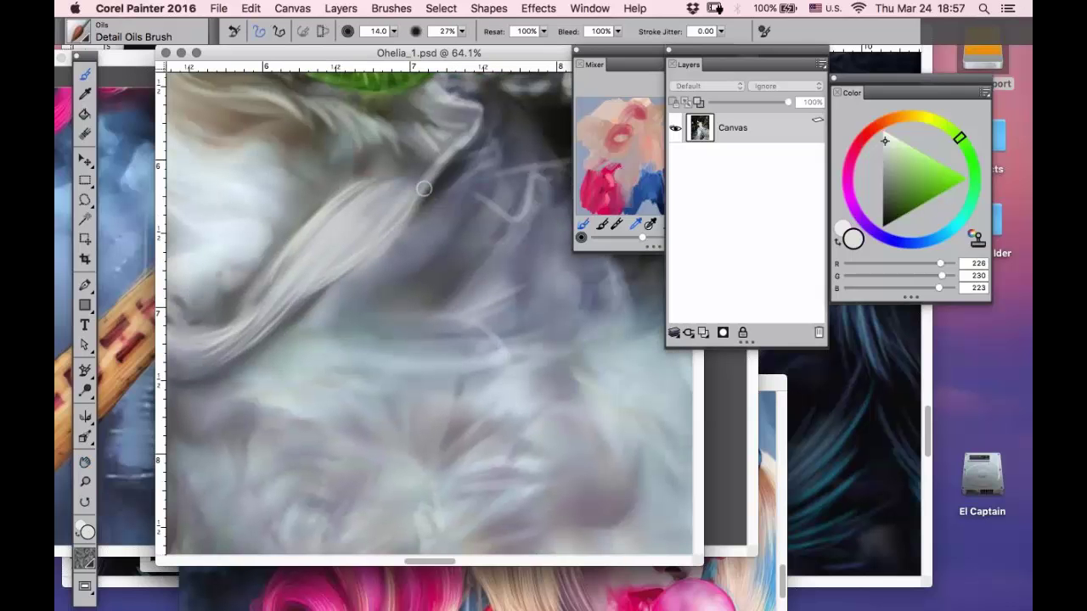
drag(454, 211, 363, 291)
mouse_move(434, 243)
mouse_down()
mouse_move(396, 279)
mouse_move(314, 319)
mouse_move(423, 258)
mouse_move(329, 323)
mouse_up()
- Paint a fan of curved light strands sweeping across the lavender part of the skirt toward the twisted fold
drag(493, 280, 391, 320)
mouse_move(496, 274)
mouse_down()
mouse_move(368, 322)
mouse_move(417, 314)
mouse_up()
drag(521, 231, 437, 304)
drag(521, 212, 411, 317)
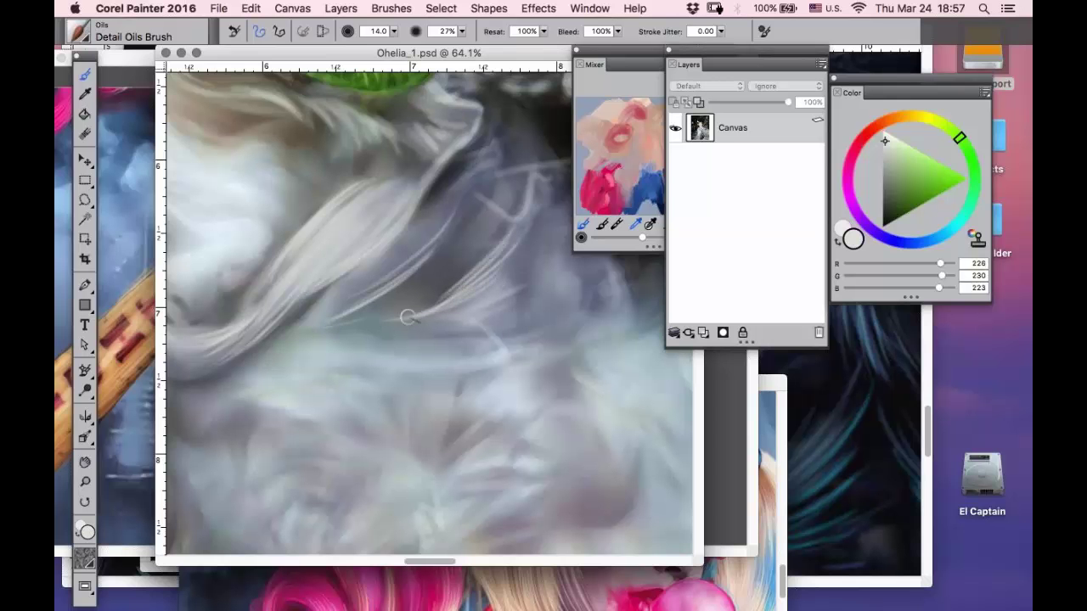
drag(514, 268, 375, 329)
drag(501, 304, 384, 340)
drag(491, 346, 379, 358)
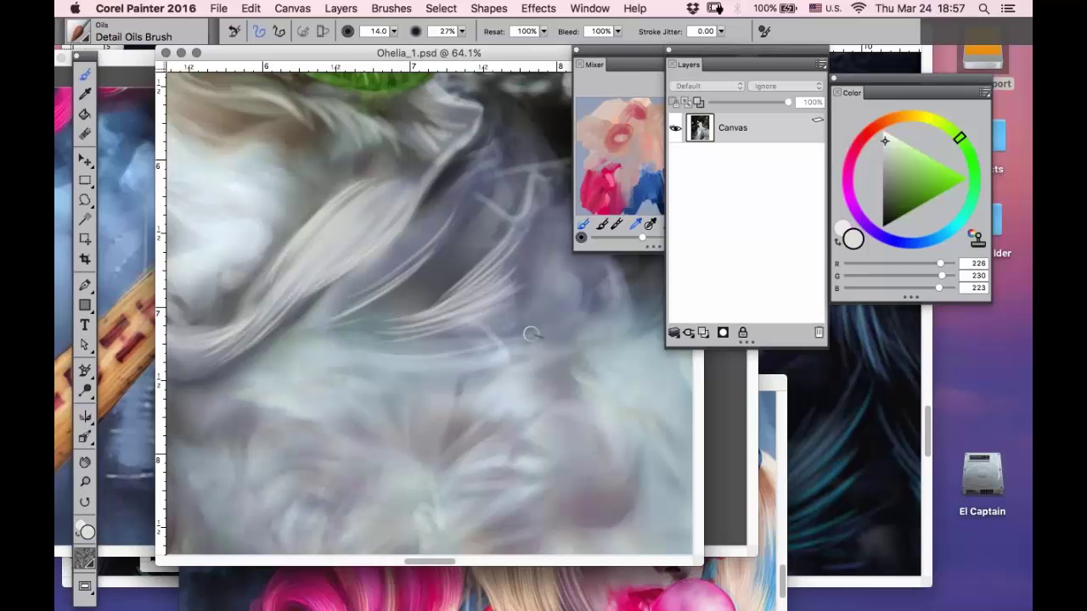
drag(527, 340, 367, 360)
- Sample a mid gray (RGB 159, 163, 164) from the skirt and paint strands between the twisted fold and its neighboring creases
click(85, 462)
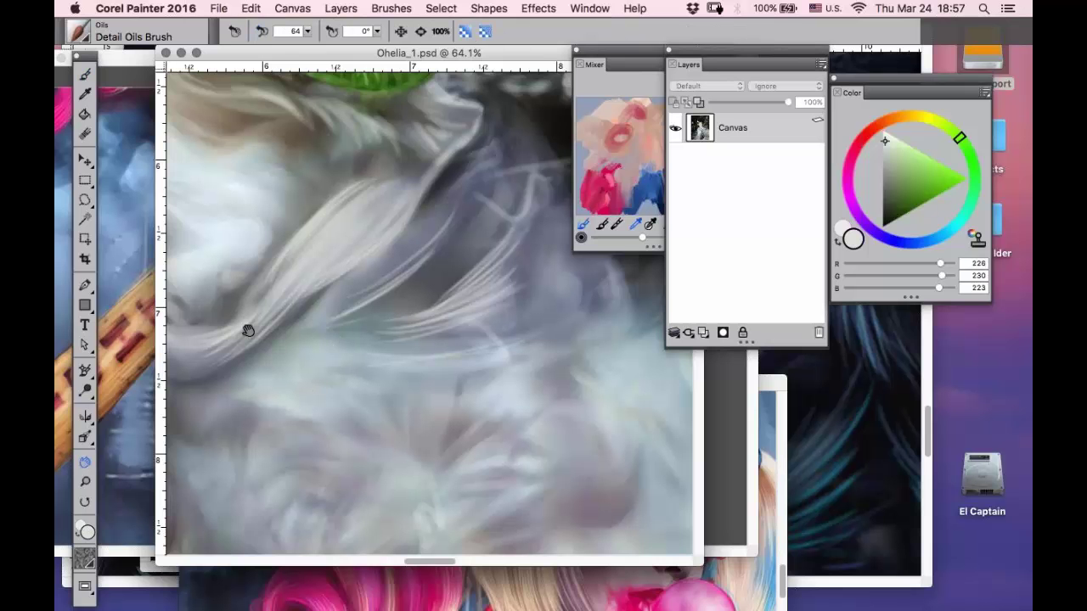
drag(257, 317, 305, 261)
alt+click(451, 216)
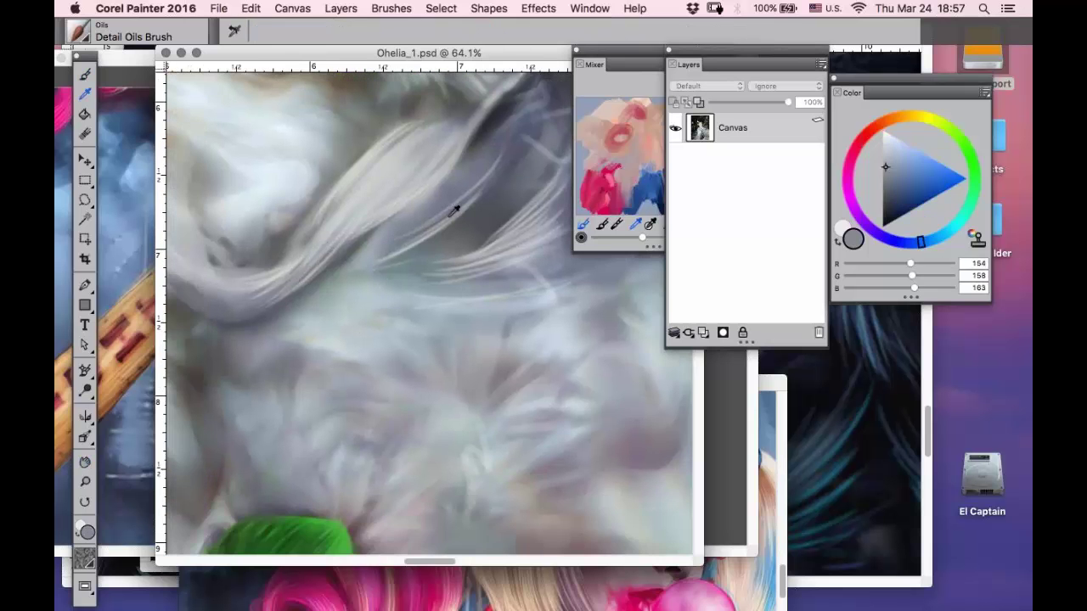
click(450, 214)
click(85, 74)
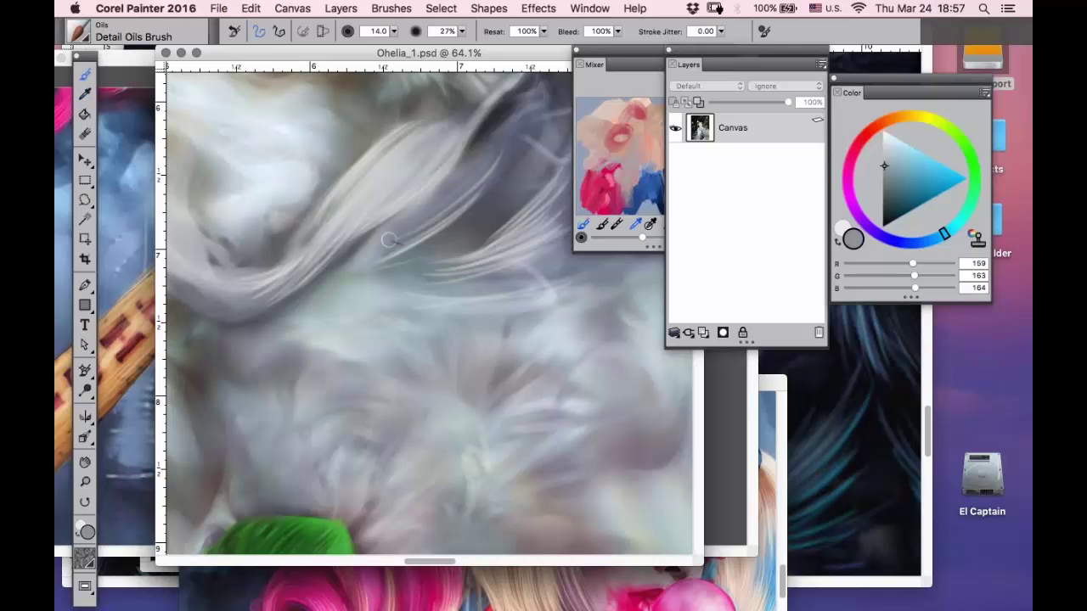
drag(478, 147, 367, 238)
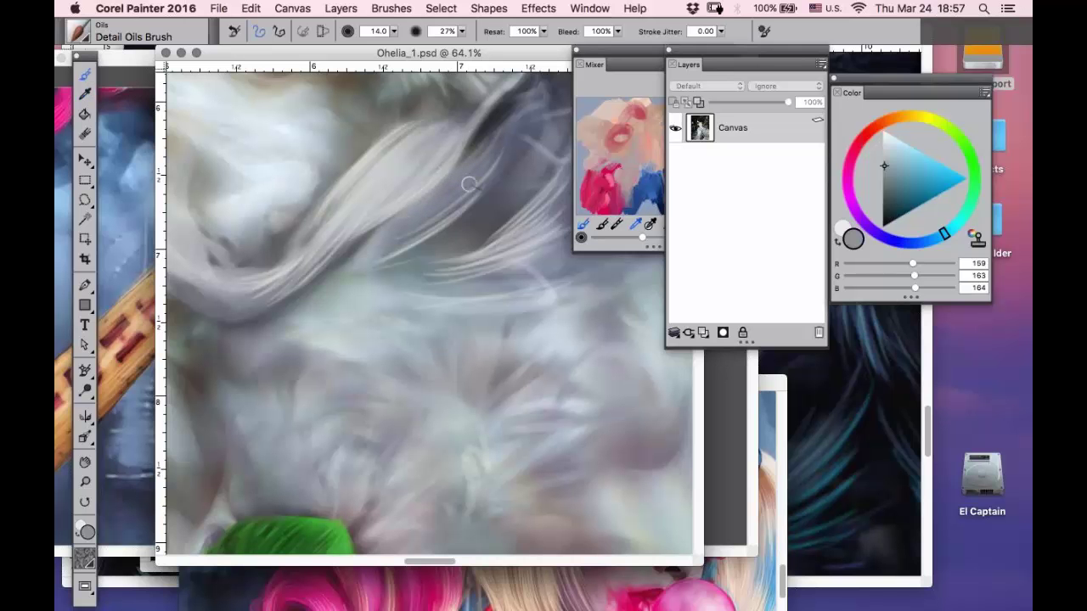
drag(478, 199, 385, 262)
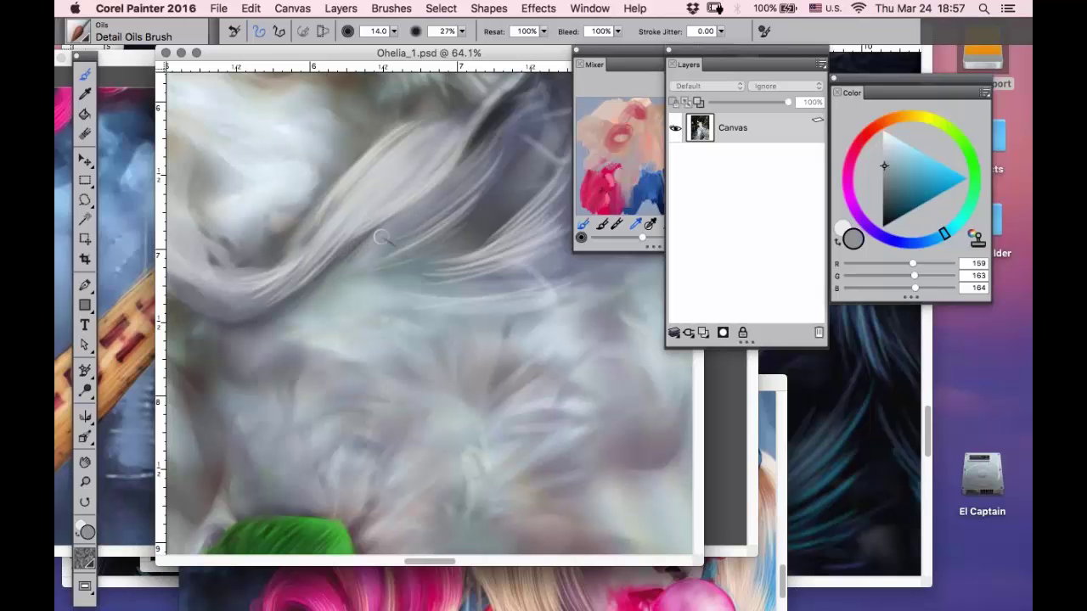
- Sample a pale blue-white (RGB 224, 234, 239) from the dress and paint fine lines and radiating creases across the lower skirt
key(d)
click(240, 158)
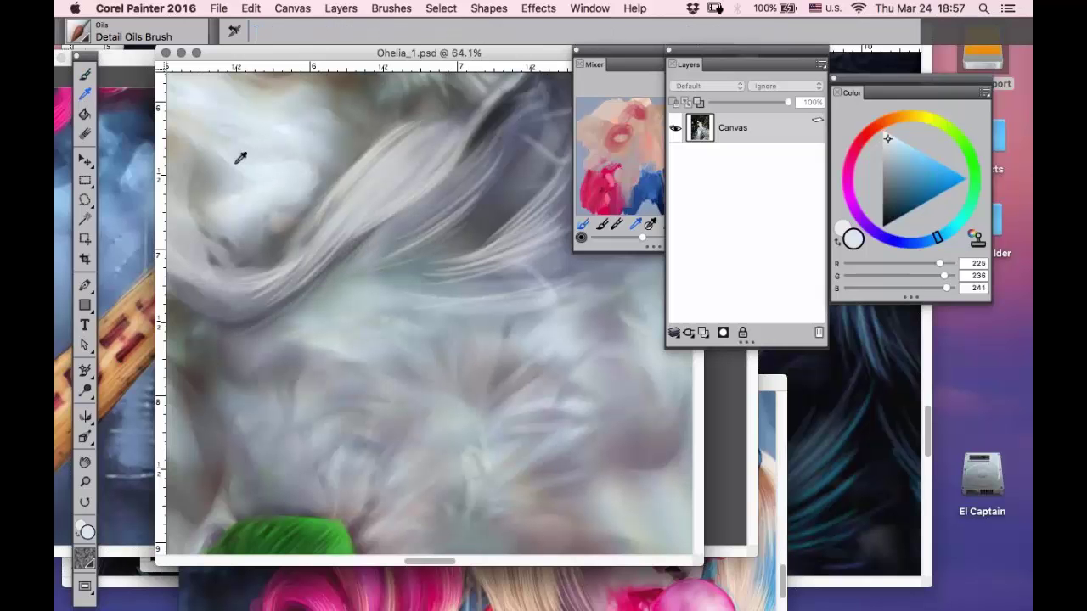
key(b)
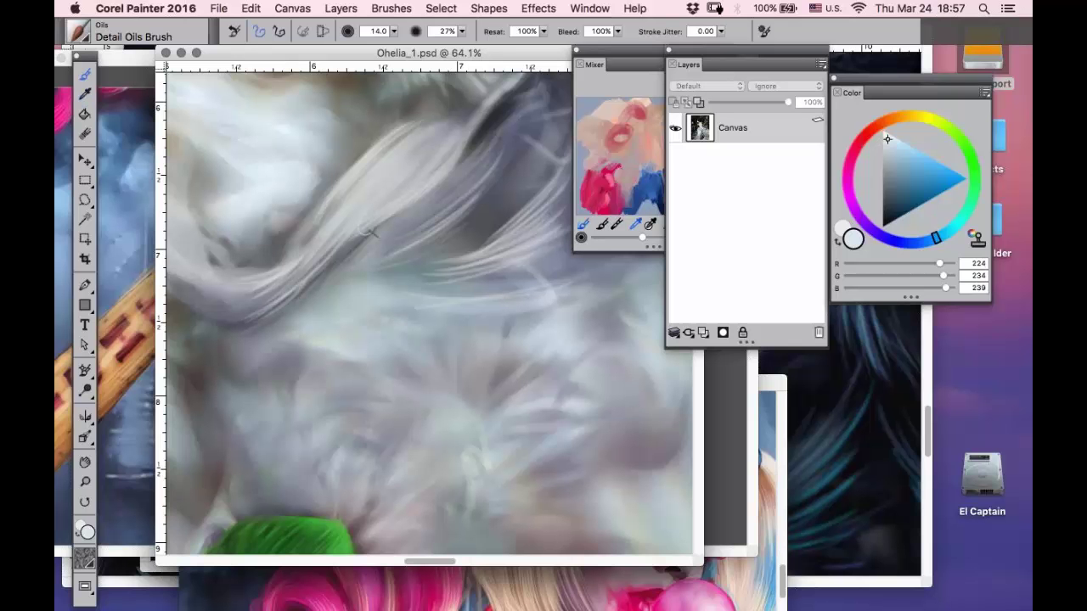
mouse_move(340, 243)
mouse_down()
mouse_move(324, 283)
mouse_move(254, 333)
mouse_move(326, 291)
mouse_move(304, 312)
mouse_move(482, 296)
mouse_up()
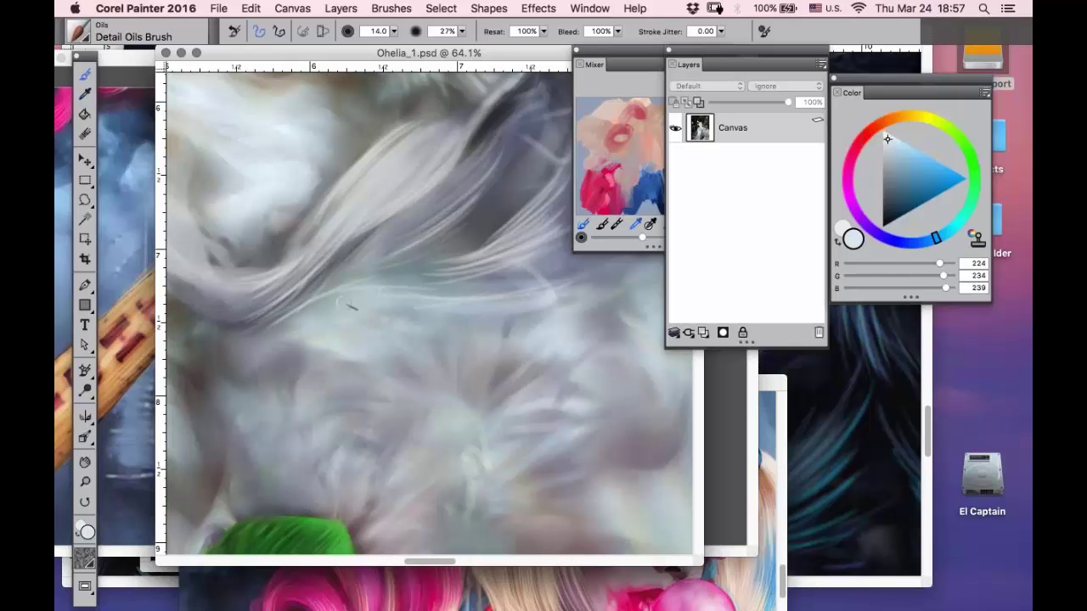
mouse_move(351, 308)
mouse_down()
mouse_move(518, 266)
mouse_move(485, 319)
mouse_move(467, 408)
mouse_move(494, 325)
mouse_move(471, 399)
mouse_move(491, 370)
mouse_move(488, 386)
mouse_move(503, 373)
mouse_move(466, 433)
mouse_move(528, 374)
mouse_move(634, 362)
mouse_up()
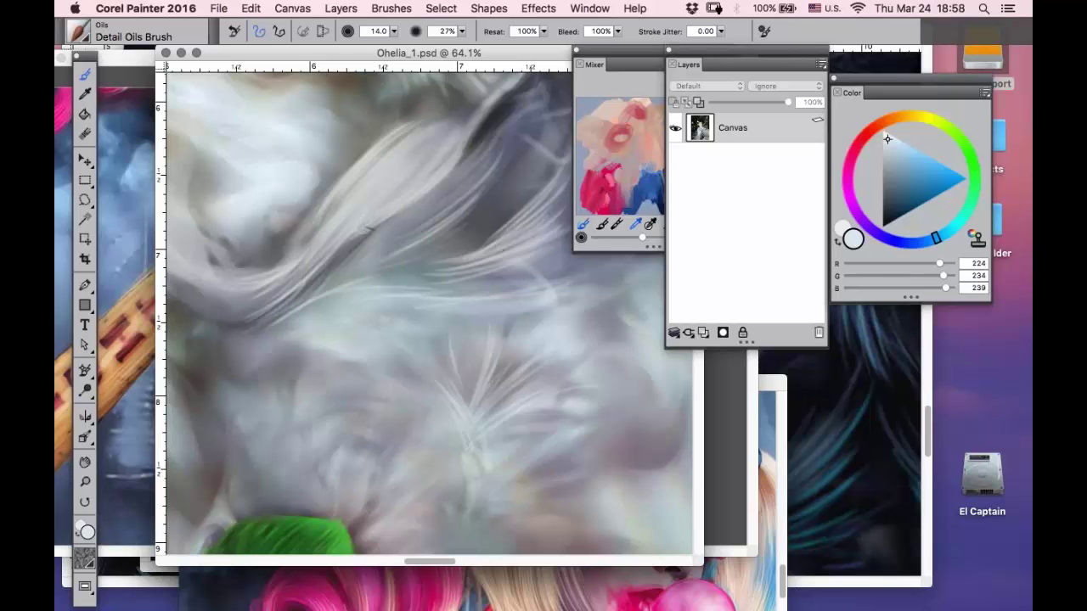
- Paint short, curved pale blue-white strands on the fabric edge directly beneath the lily pads
click(85, 461)
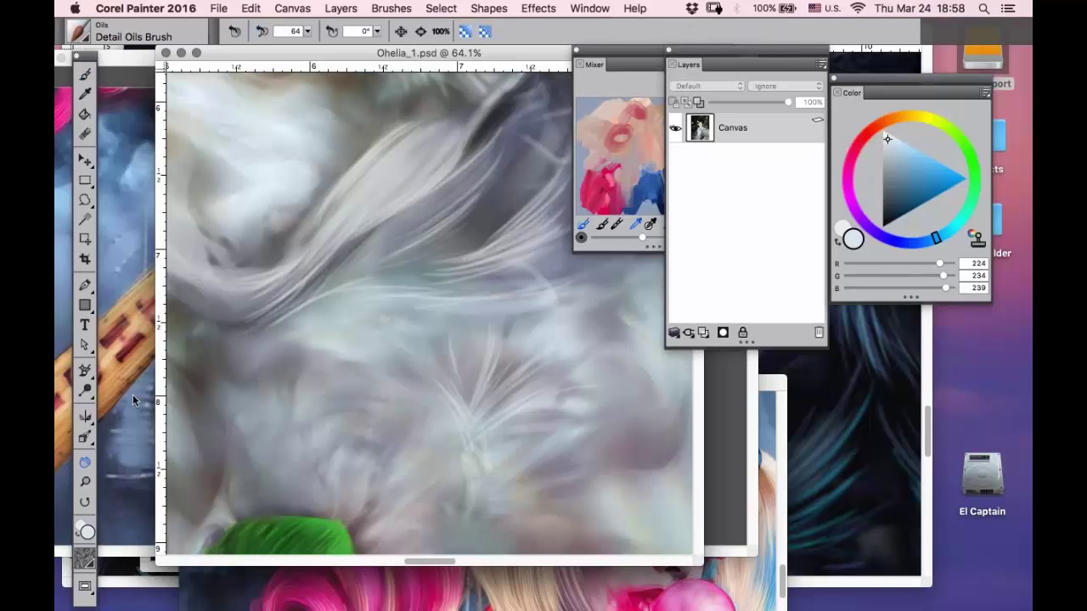
drag(277, 291, 341, 330)
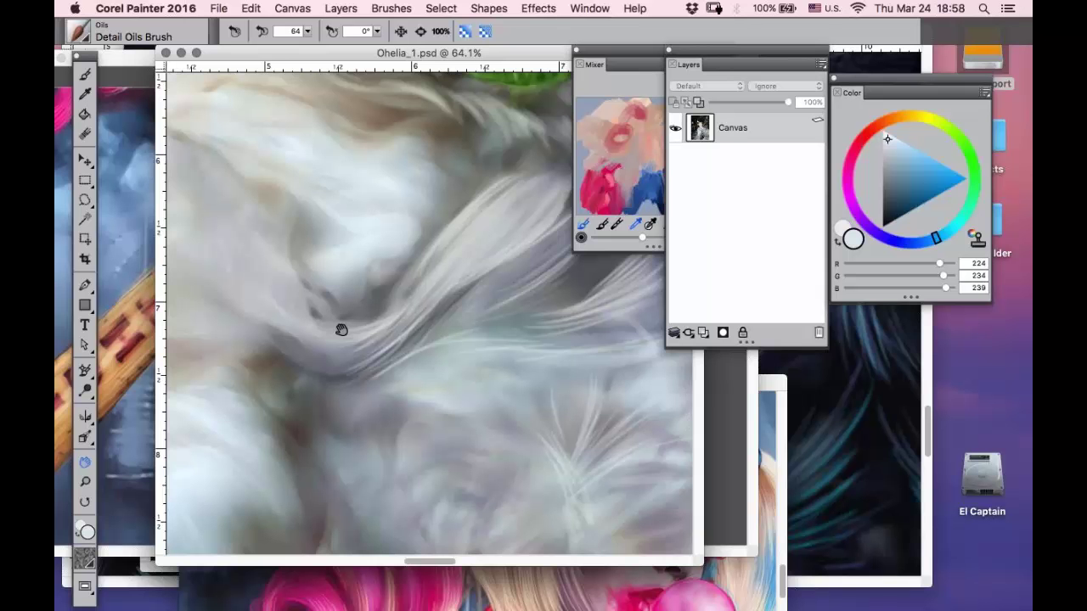
drag(400, 201, 389, 365)
mouse_move(342, 228)
mouse_down()
mouse_move(383, 210)
mouse_move(426, 234)
mouse_move(386, 228)
mouse_move(447, 278)
mouse_move(449, 269)
mouse_move(461, 309)
mouse_up()
mouse_move(437, 244)
mouse_down()
mouse_move(476, 303)
mouse_move(485, 293)
mouse_move(514, 315)
mouse_up()
drag(479, 254, 524, 306)
drag(505, 266, 529, 315)
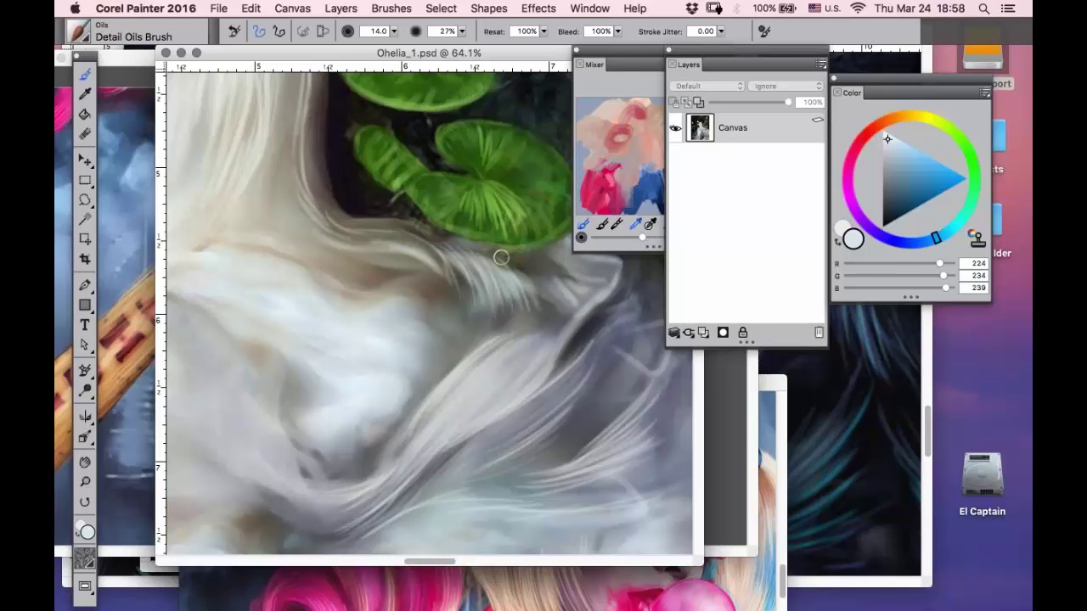
drag(501, 257, 539, 317)
- Examine the whole painting fitted in the window, and inspect the bodice and neckline up close
click(84, 482)
right_click(254, 354)
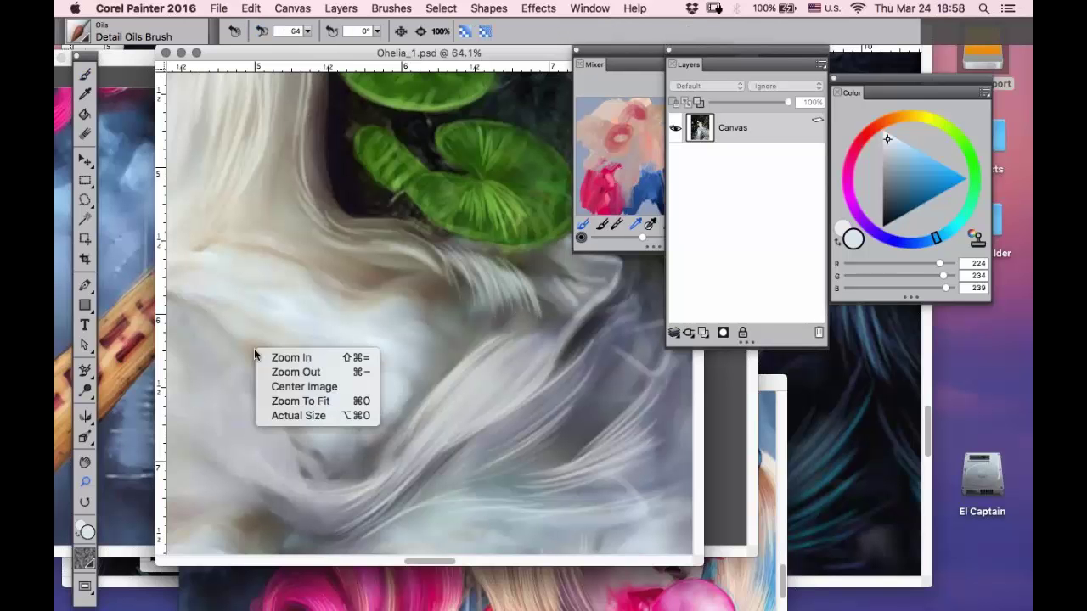
click(299, 402)
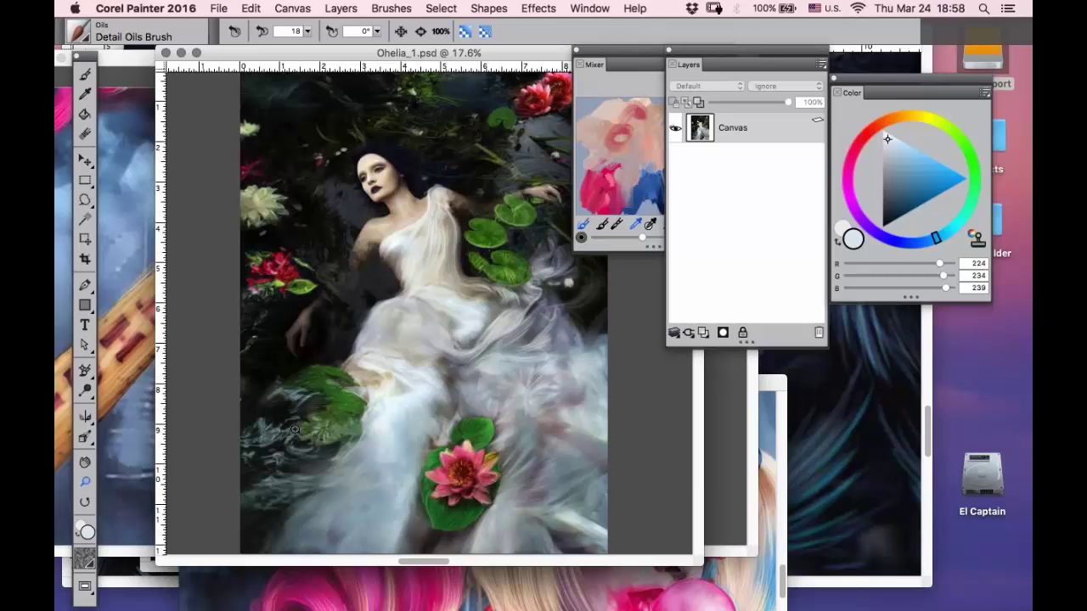
drag(459, 209, 367, 346)
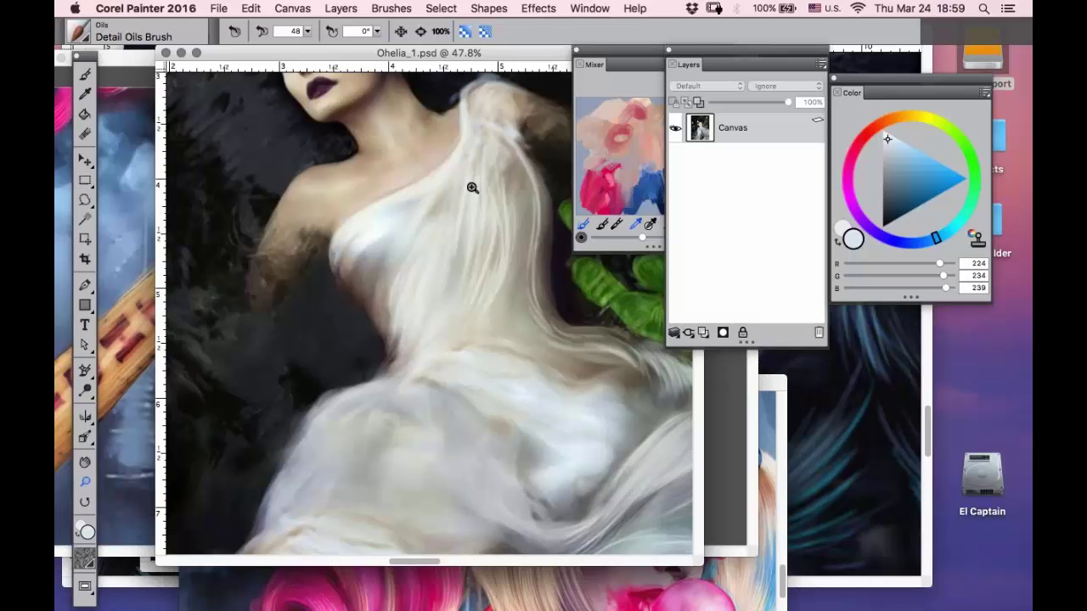
key(r)
drag(492, 109, 440, 171)
key(super+equal)
- Set the Detail Oils Brush to size 11 with pure white and paint fine folds from the neckline down over the bust
key(b)
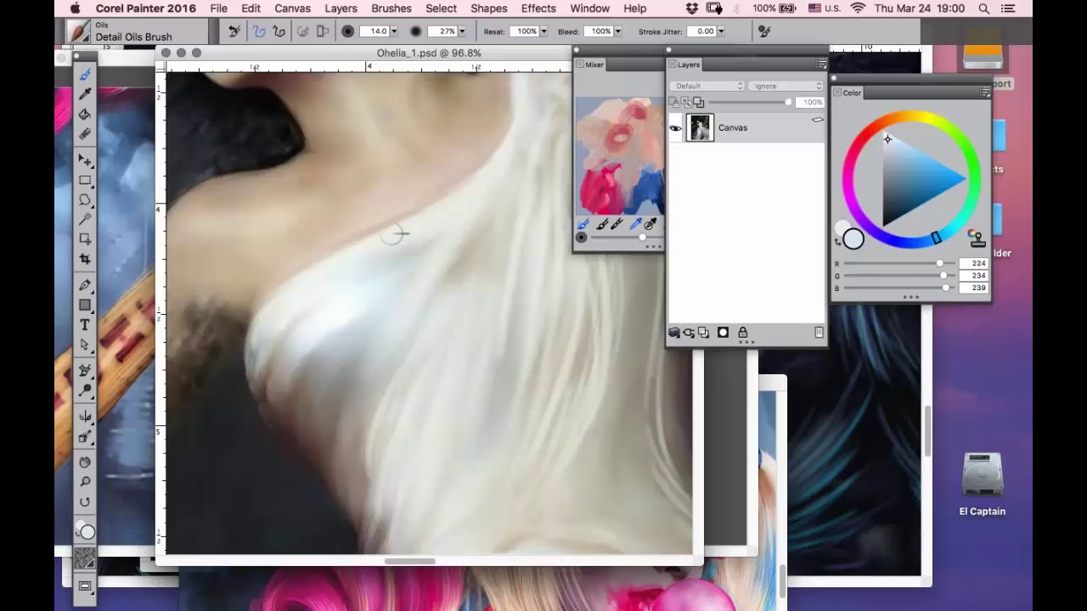
key(bracketleft)
key(bracketleft)
key(bracketleft)
click(886, 137)
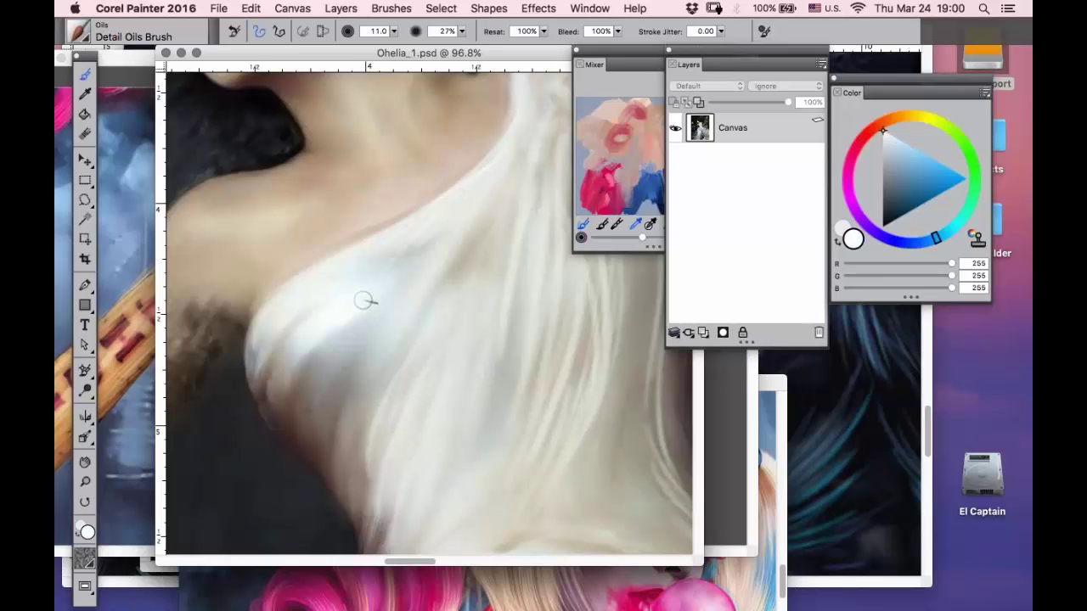
drag(508, 141, 392, 336)
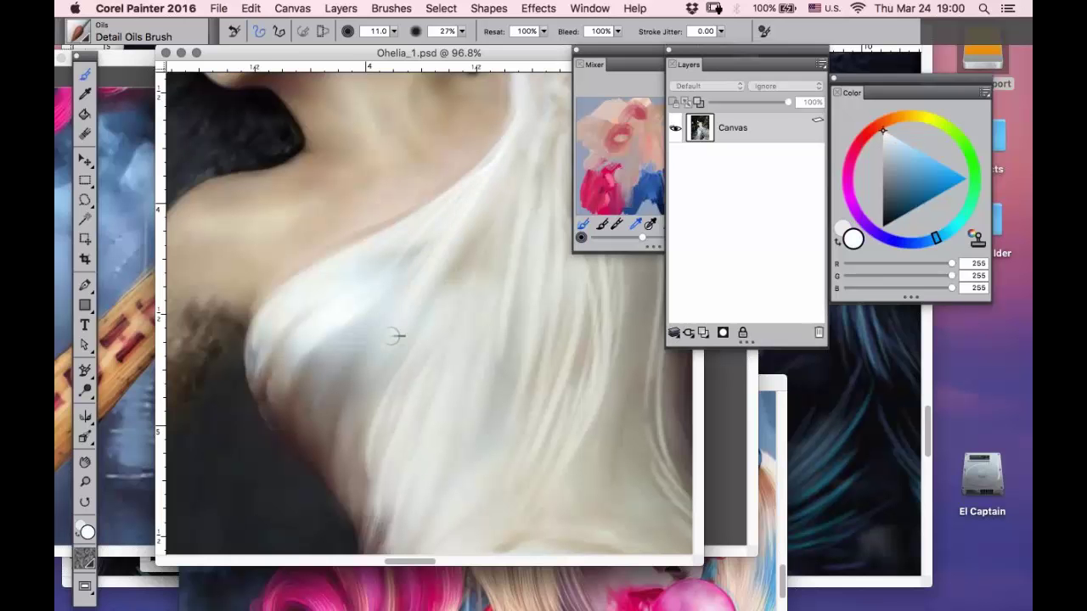
drag(504, 160, 400, 378)
mouse_move(517, 178)
mouse_down()
mouse_move(439, 291)
mouse_move(397, 422)
mouse_up()
- Paint long, thin white fold lines down the center of the bodice
mouse_move(490, 248)
mouse_down()
mouse_move(402, 466)
mouse_move(493, 249)
mouse_move(437, 374)
mouse_up()
drag(498, 277, 436, 470)
drag(485, 340, 457, 488)
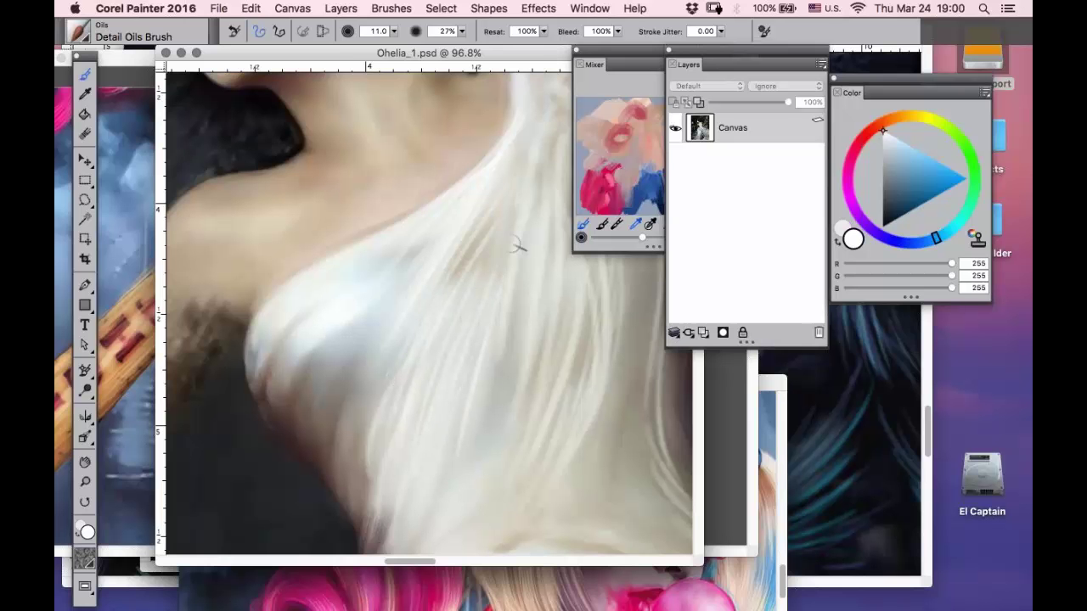
drag(515, 246, 488, 434)
drag(535, 170, 498, 432)
drag(540, 259, 503, 428)
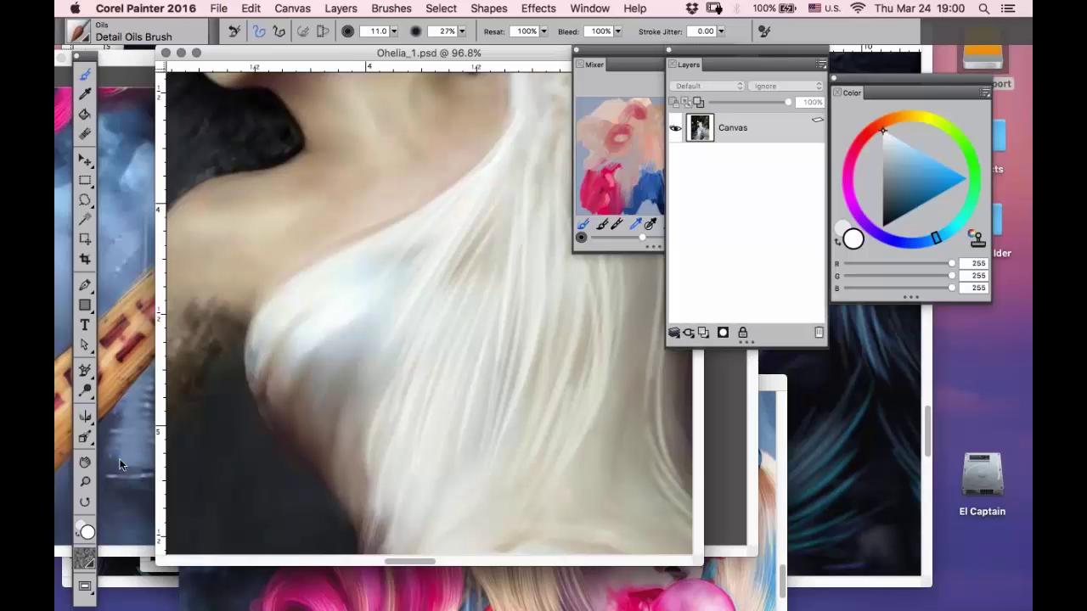
- Paint white strands along the waist edge beside the dark water, converging where the bodice meets the skirt
click(84, 462)
drag(335, 357, 215, 224)
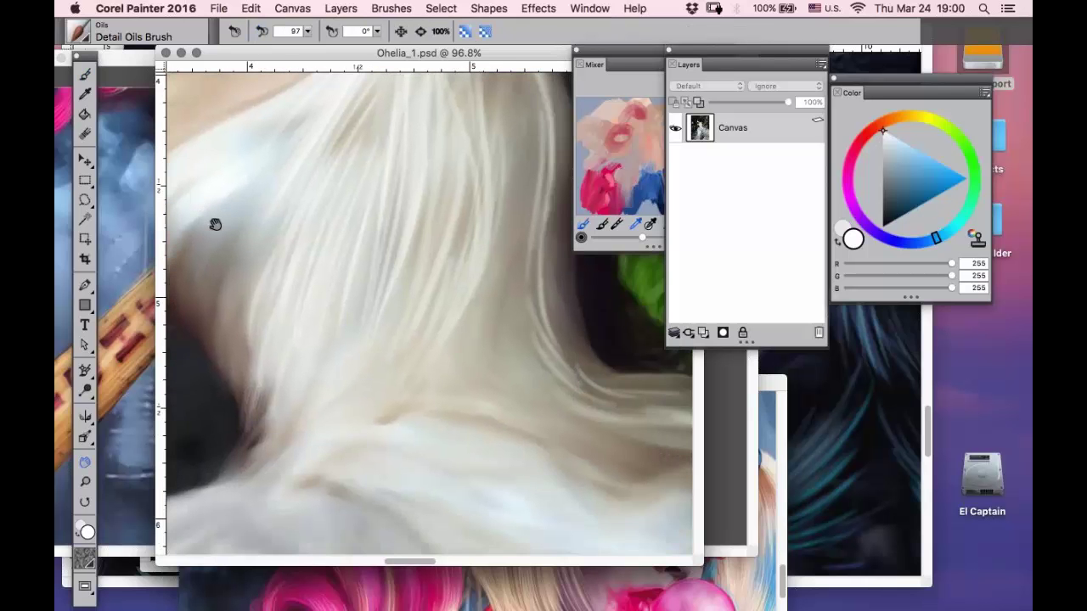
key(b)
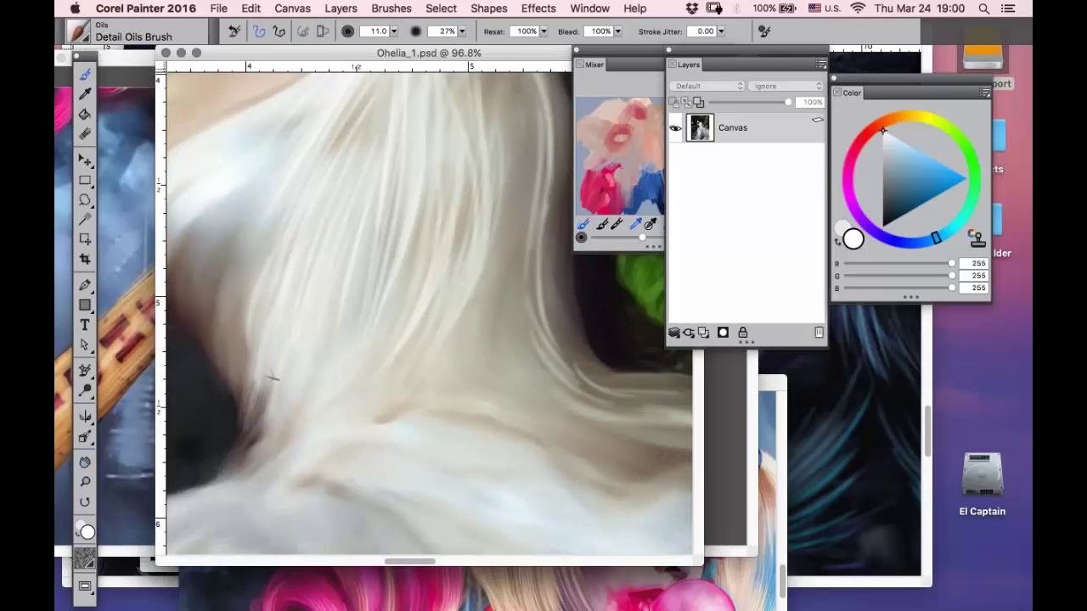
drag(284, 408, 211, 485)
drag(251, 432, 209, 485)
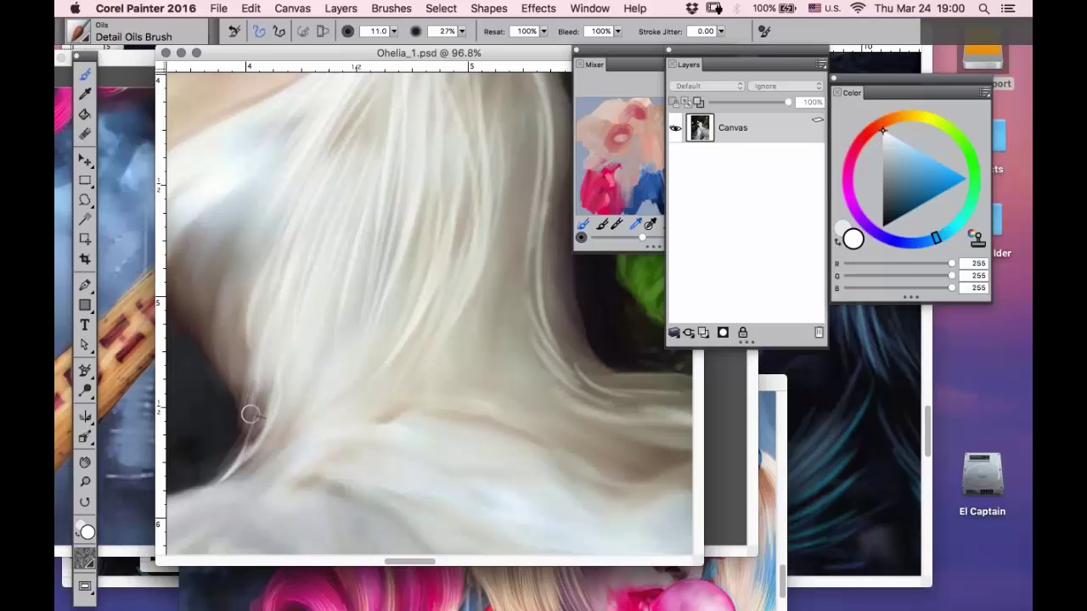
drag(252, 381, 241, 461)
mouse_move(284, 421)
mouse_down()
mouse_move(226, 481)
mouse_move(242, 479)
mouse_up()
drag(388, 356, 241, 485)
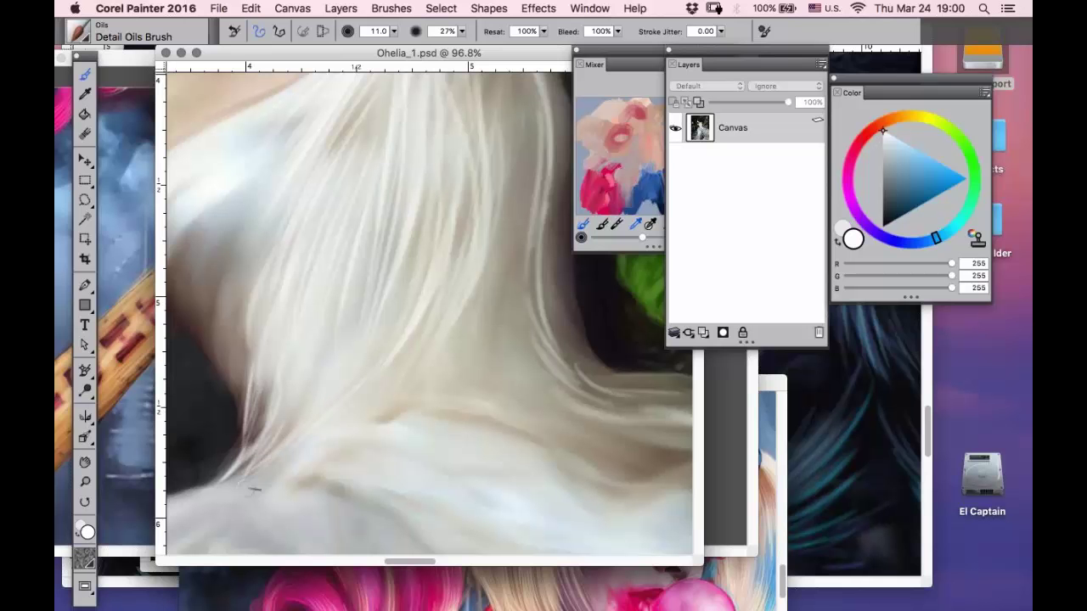
- Paint white strands at the waist beside the dark water and long folds down the far side of the bodice
drag(304, 439, 234, 481)
drag(266, 405, 254, 447)
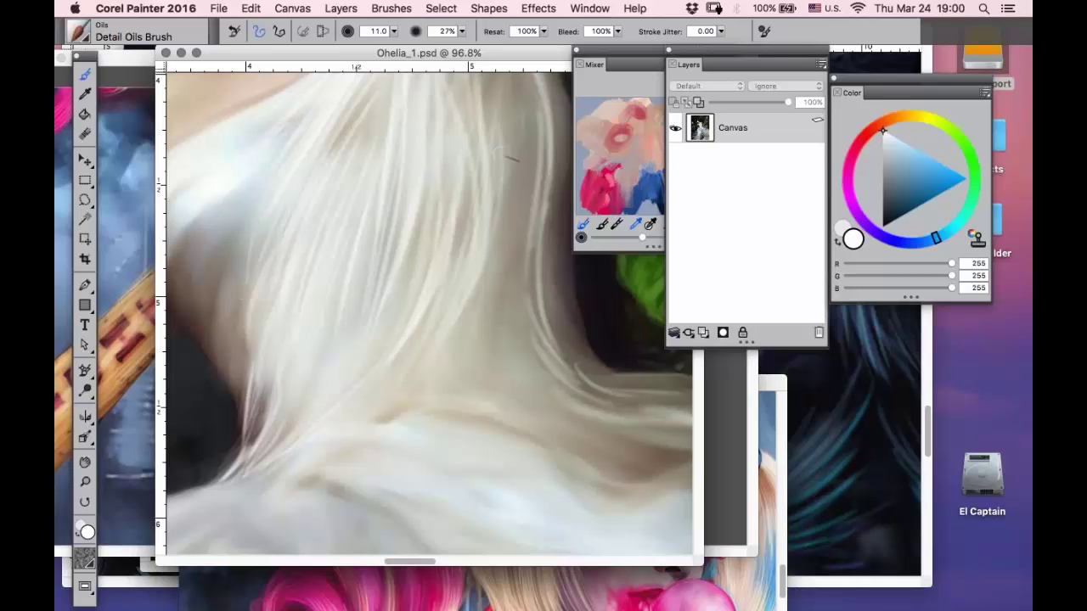
mouse_move(500, 158)
mouse_down()
mouse_move(463, 321)
mouse_move(452, 311)
mouse_up()
drag(465, 155, 430, 307)
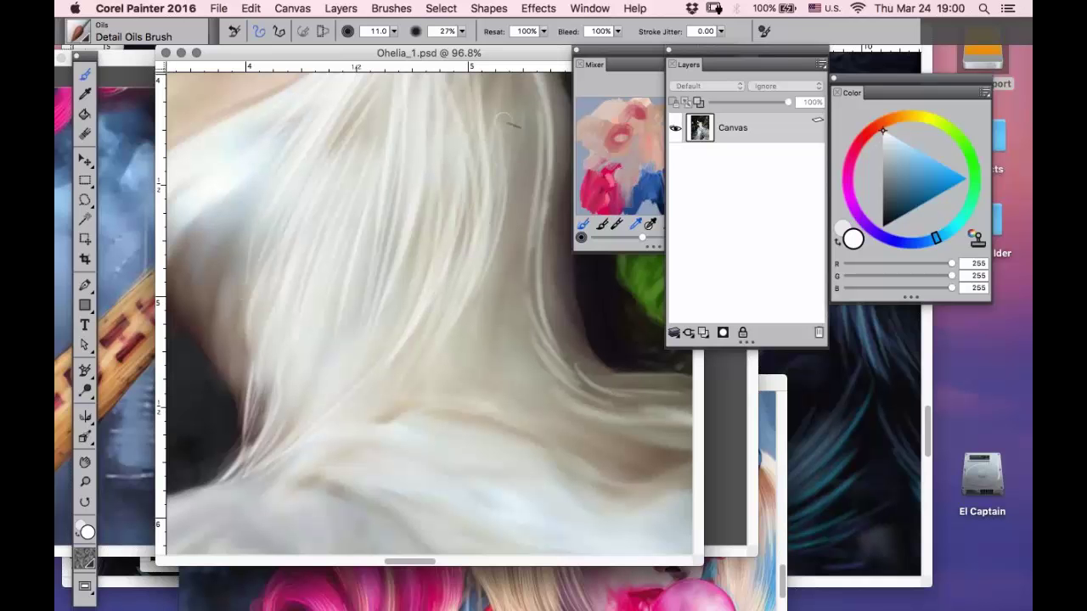
mouse_move(511, 128)
mouse_down()
mouse_move(500, 260)
mouse_move(517, 117)
mouse_move(511, 233)
mouse_up()
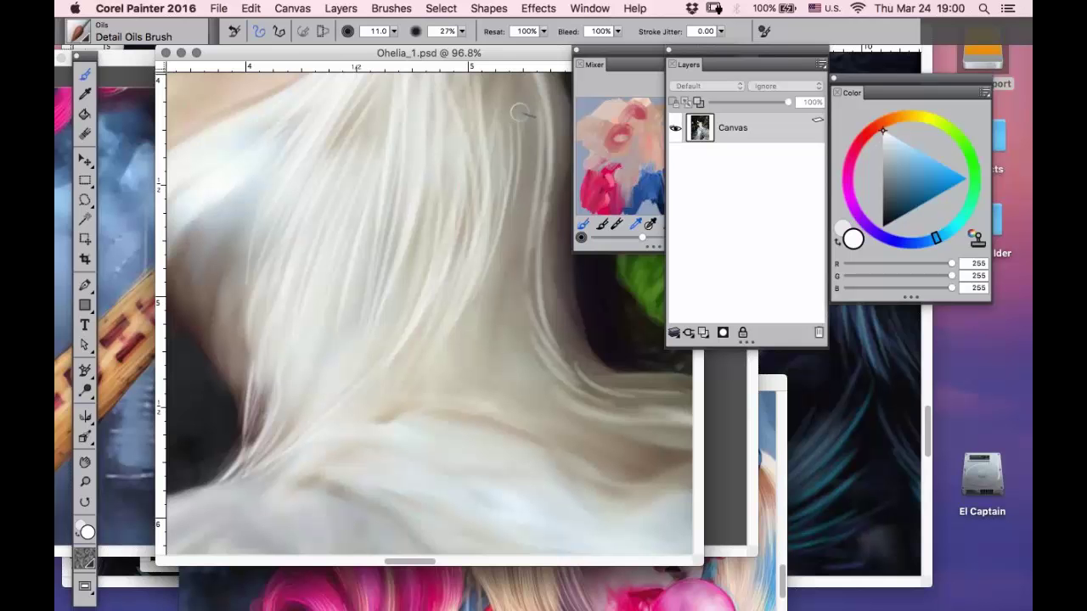
- Examine the fabric and fur brushwork in the c.psd painting and return to the bodice in Ohelia_1.psd
click(85, 463)
drag(281, 302, 347, 437)
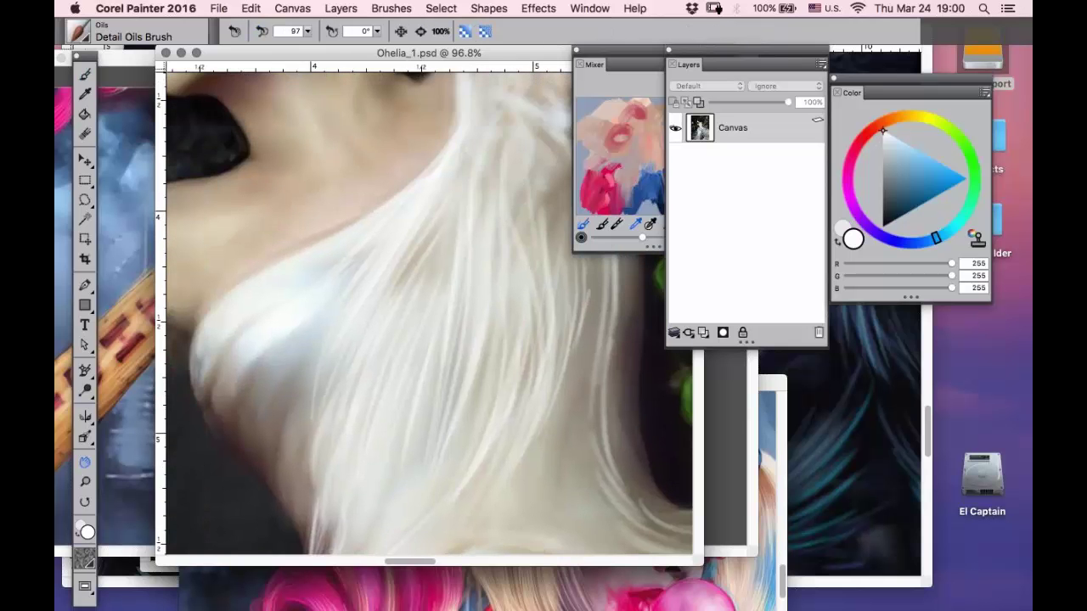
click(69, 91)
key(super+grave)
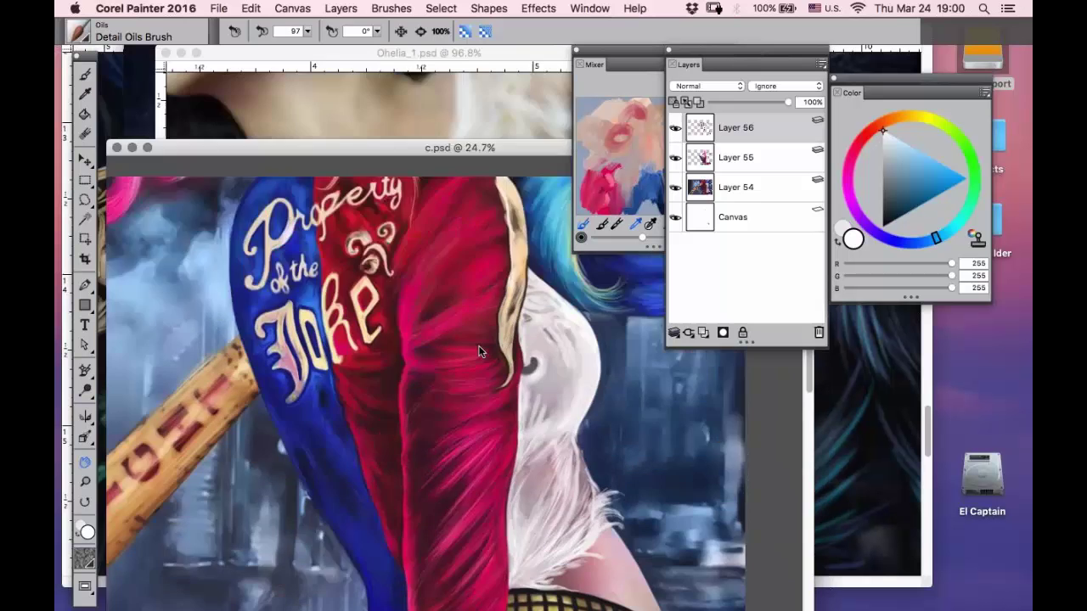
drag(320, 223, 324, 214)
- Using off-white (RGB 241, 246, 243), paint thin strands along the neckline edge and down over the shaded underside of the bust
click(85, 74)
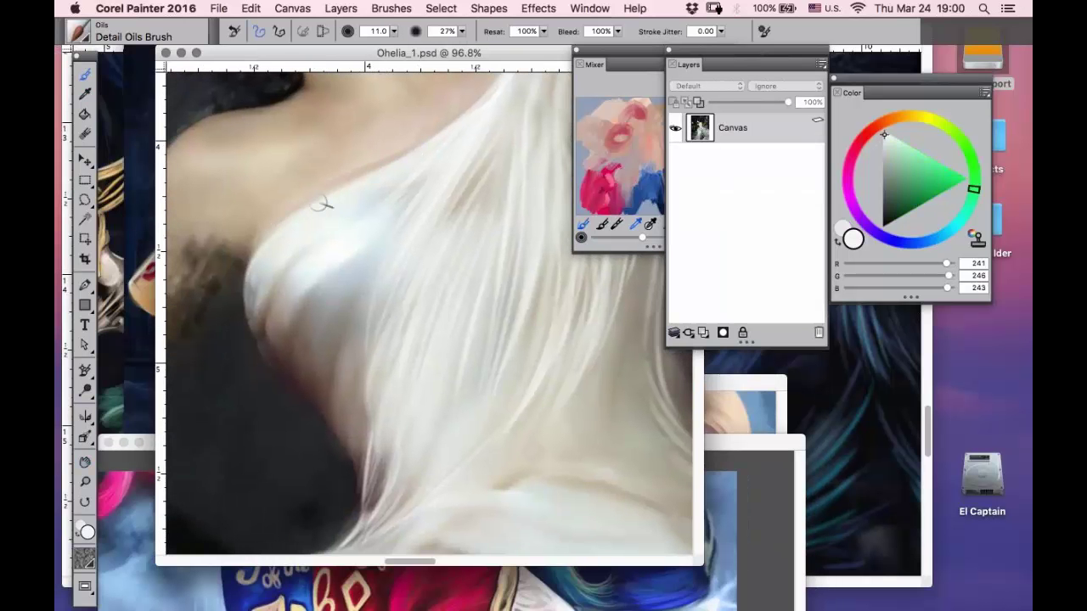
mouse_move(321, 204)
mouse_down()
mouse_move(468, 114)
mouse_move(439, 138)
mouse_move(462, 121)
mouse_up()
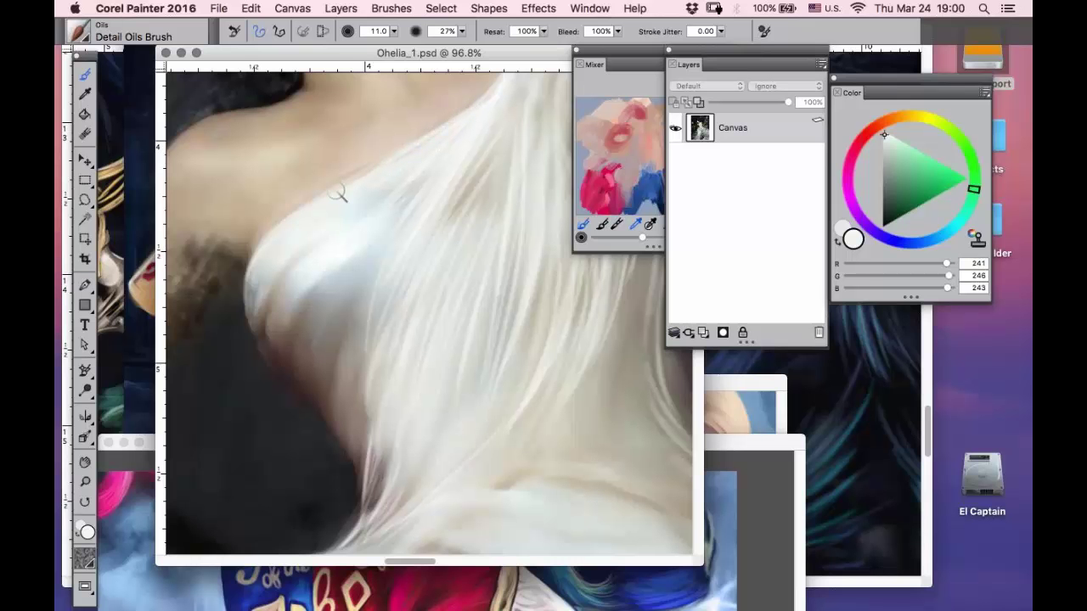
mouse_move(316, 271)
mouse_down()
mouse_move(282, 333)
mouse_move(289, 351)
mouse_up()
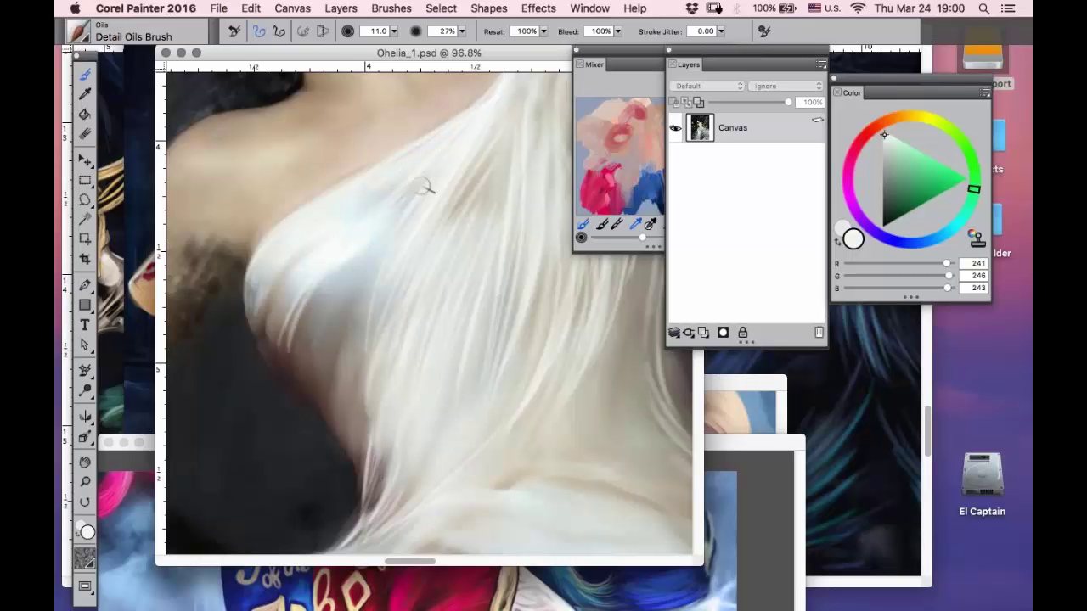
mouse_move(355, 282)
mouse_down()
mouse_move(326, 350)
mouse_move(343, 411)
mouse_up()
- Sample a mid gray (RGB 153, 149, 144) from the dress and paint shadow strands beneath the bust
click(85, 464)
drag(276, 318, 258, 173)
click(259, 173)
key(b)
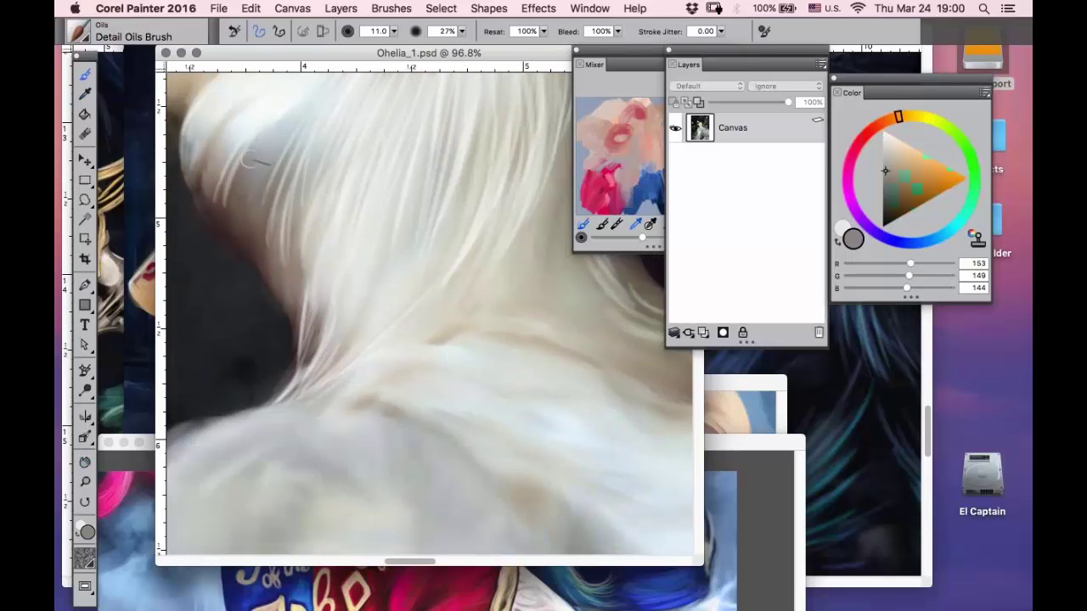
mouse_move(306, 95)
mouse_down()
mouse_move(268, 255)
mouse_move(303, 139)
mouse_move(278, 272)
mouse_up()
drag(293, 168, 282, 248)
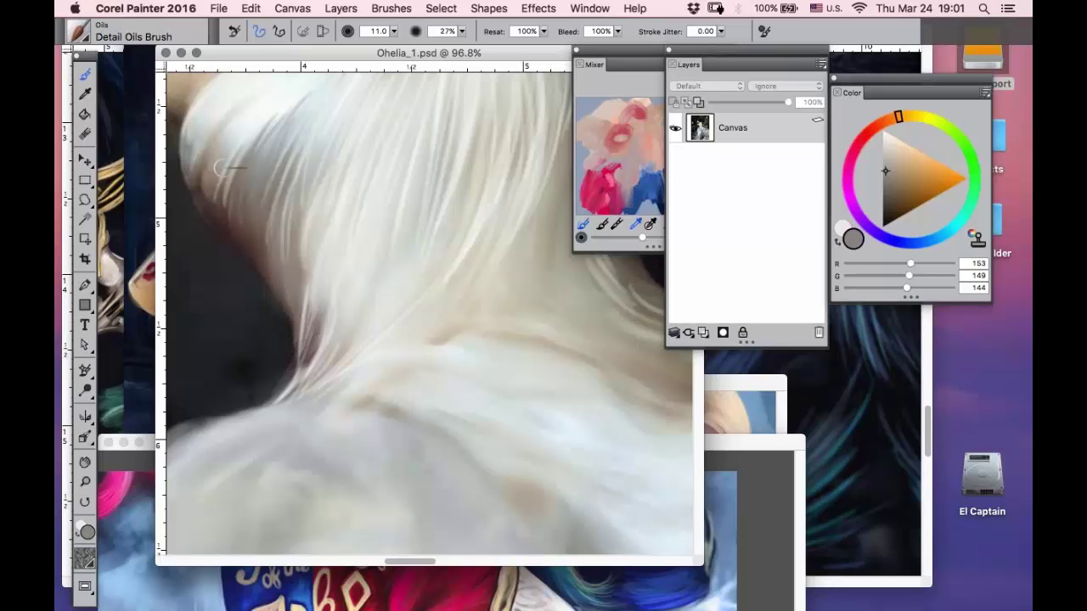
- Sample a pale tint (RGB 230, 238, 238), set the brush opacity to 18%, and paint strands from the underbust down to the waist
key(d)
click(236, 122)
key(b)
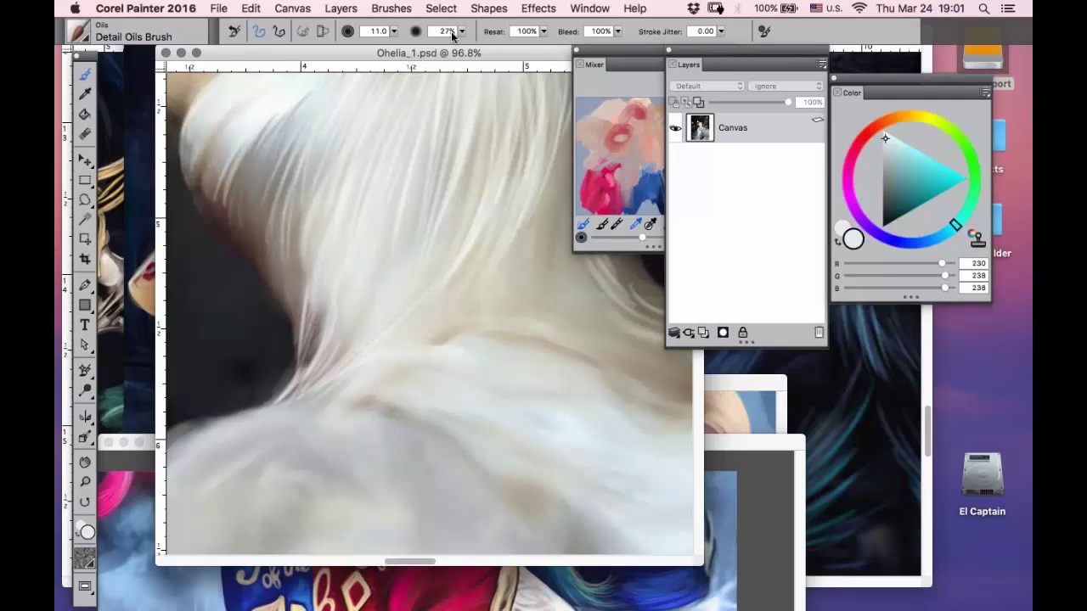
click(452, 35)
drag(416, 49, 413, 49)
drag(277, 155, 274, 260)
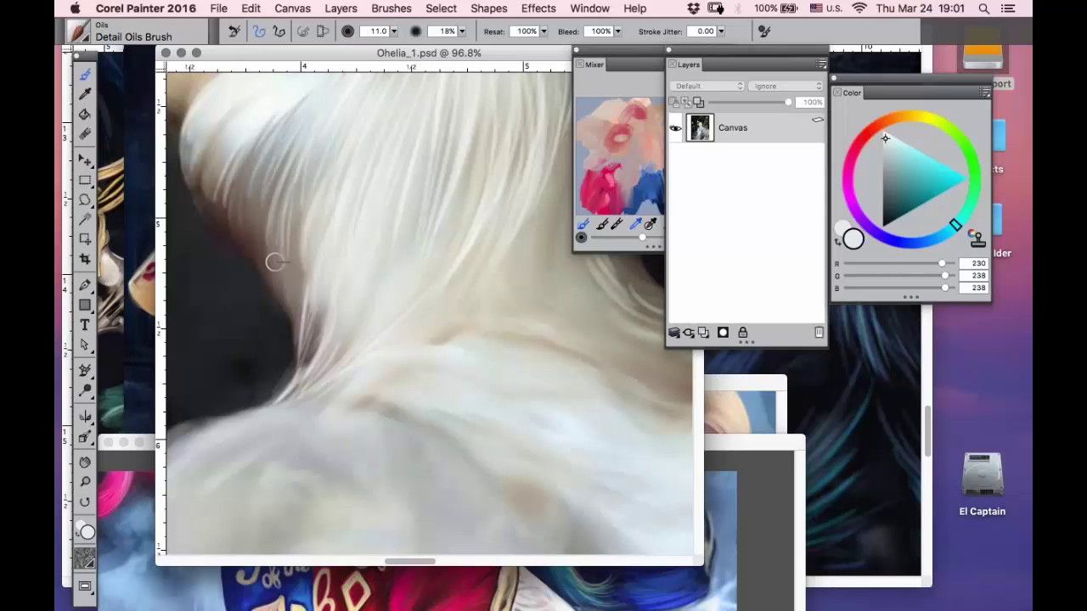
drag(300, 180, 269, 267)
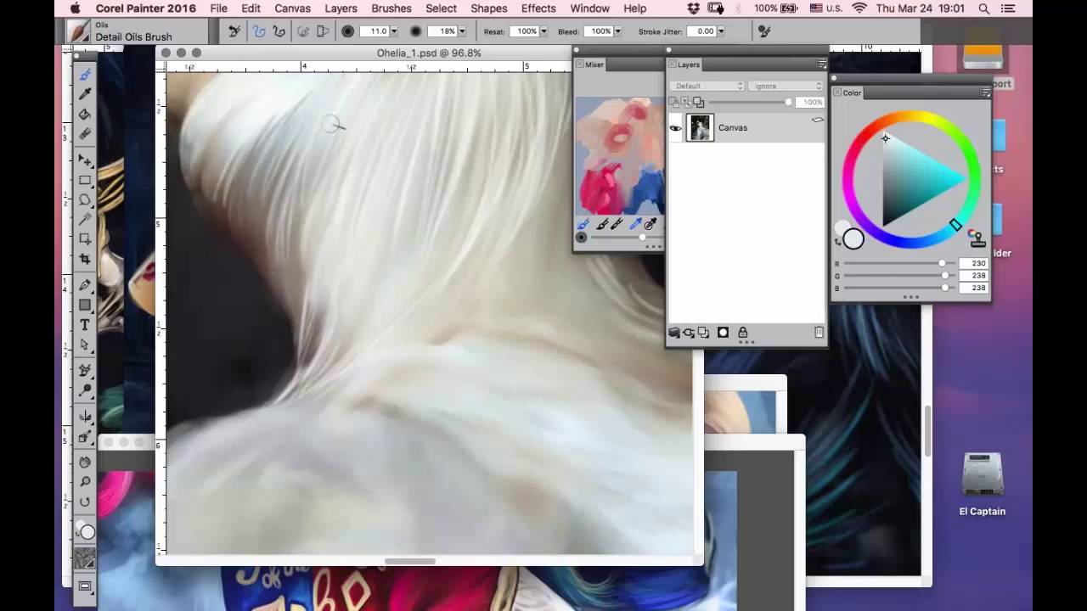
mouse_move(331, 124)
mouse_down()
mouse_move(297, 245)
mouse_move(299, 312)
mouse_move(306, 228)
mouse_move(305, 310)
mouse_move(316, 325)
mouse_move(304, 371)
mouse_up()
drag(364, 309, 321, 386)
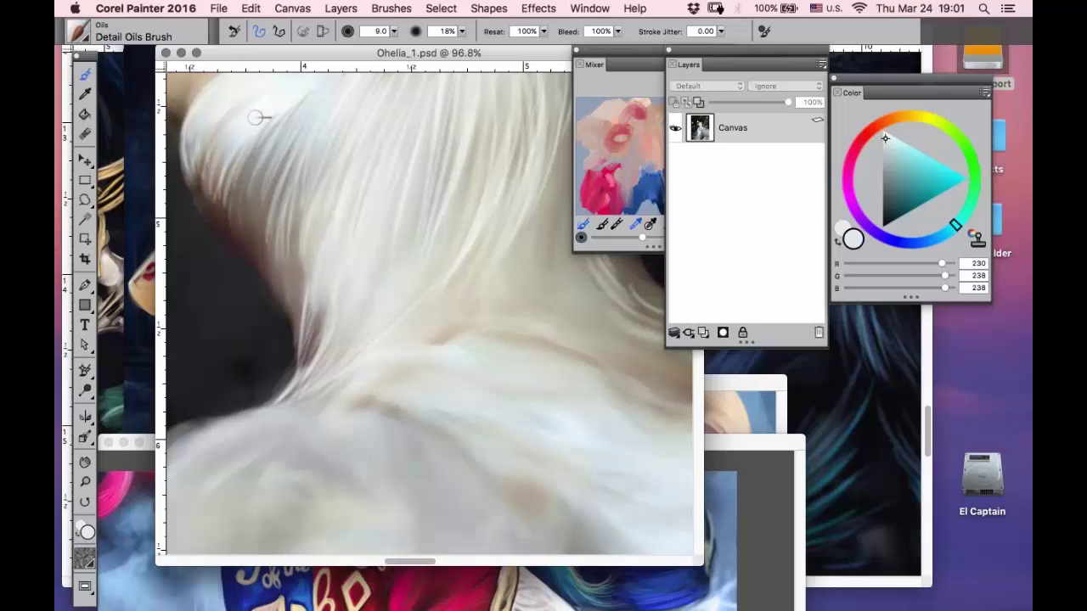
- Paint fine pure white highlight strands at size 9 over the underbust shadow and down toward the waist
click(884, 130)
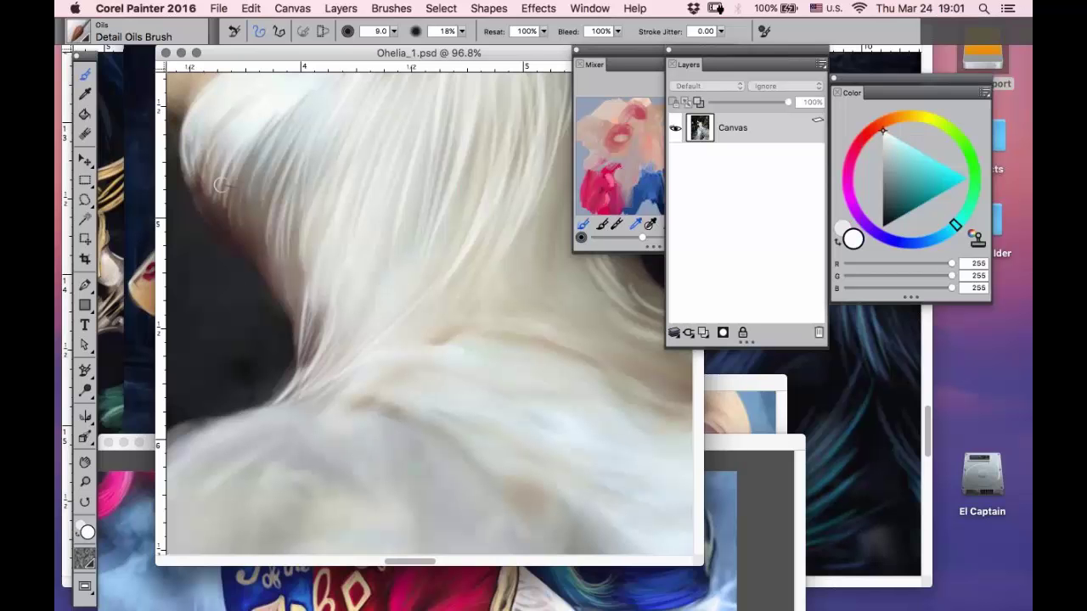
mouse_move(236, 199)
mouse_down()
mouse_move(269, 135)
mouse_move(273, 150)
mouse_up()
drag(269, 225, 286, 152)
drag(281, 246, 304, 164)
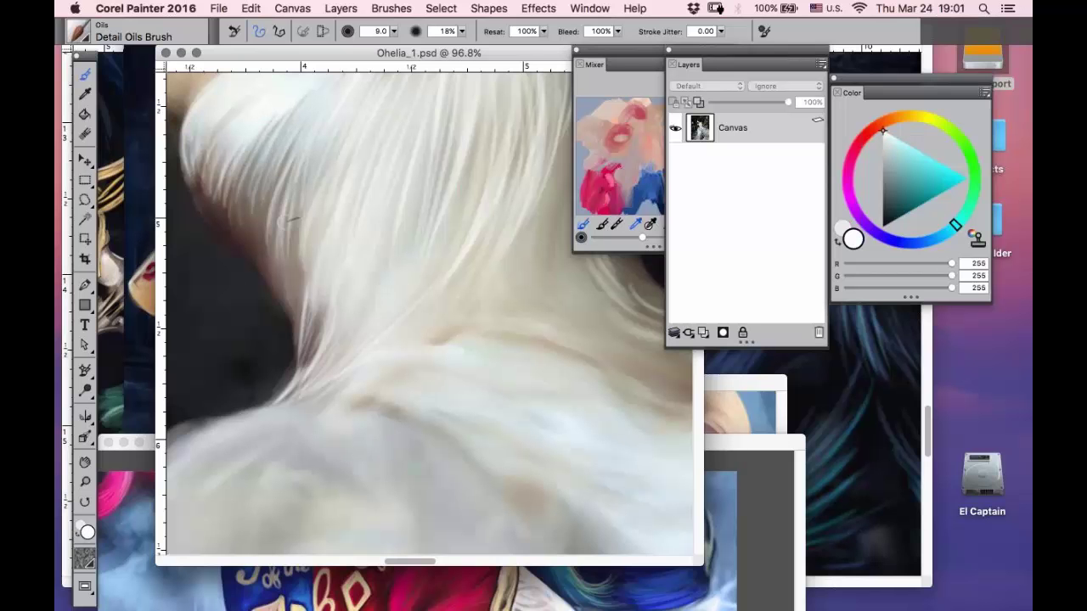
drag(290, 218, 302, 174)
mouse_move(301, 252)
mouse_down()
mouse_move(312, 176)
mouse_move(314, 260)
mouse_move(352, 282)
mouse_move(306, 372)
mouse_move(339, 342)
mouse_move(333, 366)
mouse_up()
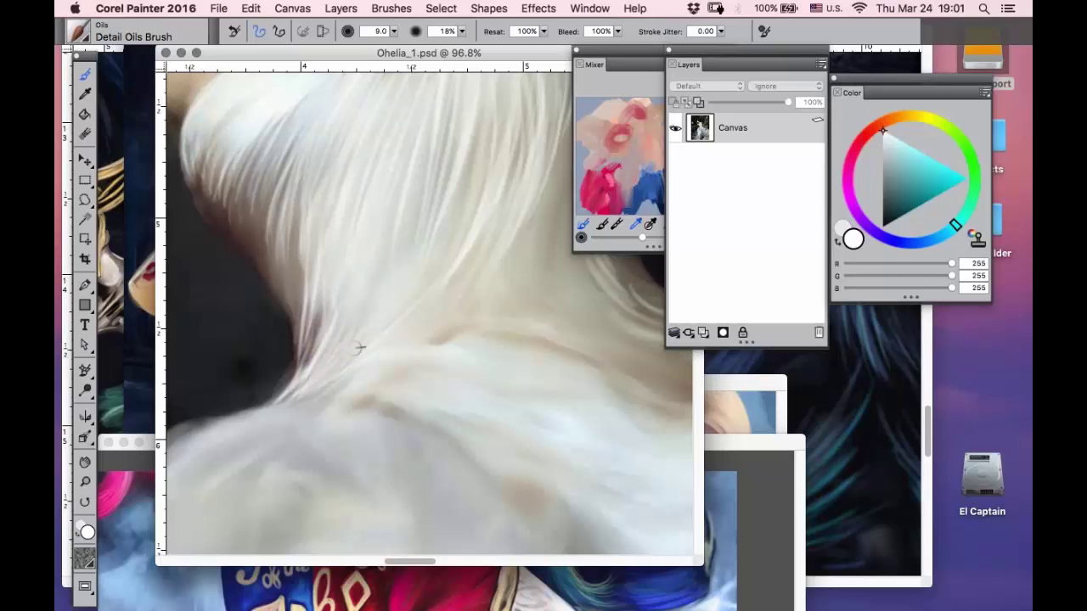
- Paint white strands from the waist outward along the skirt's upper edge against the dark water
click(84, 461)
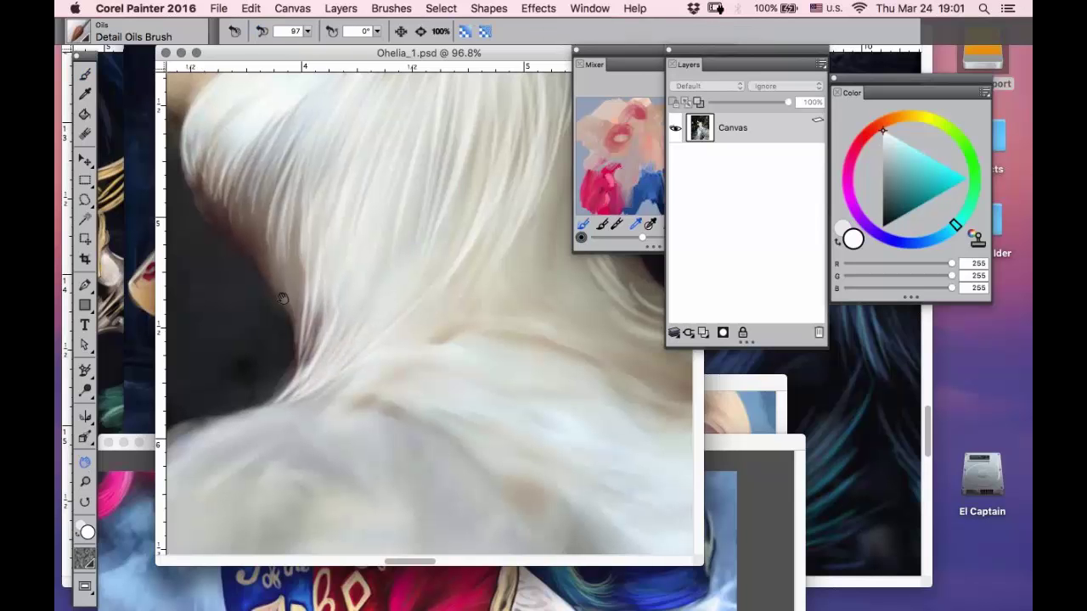
drag(283, 299, 377, 194)
key(b)
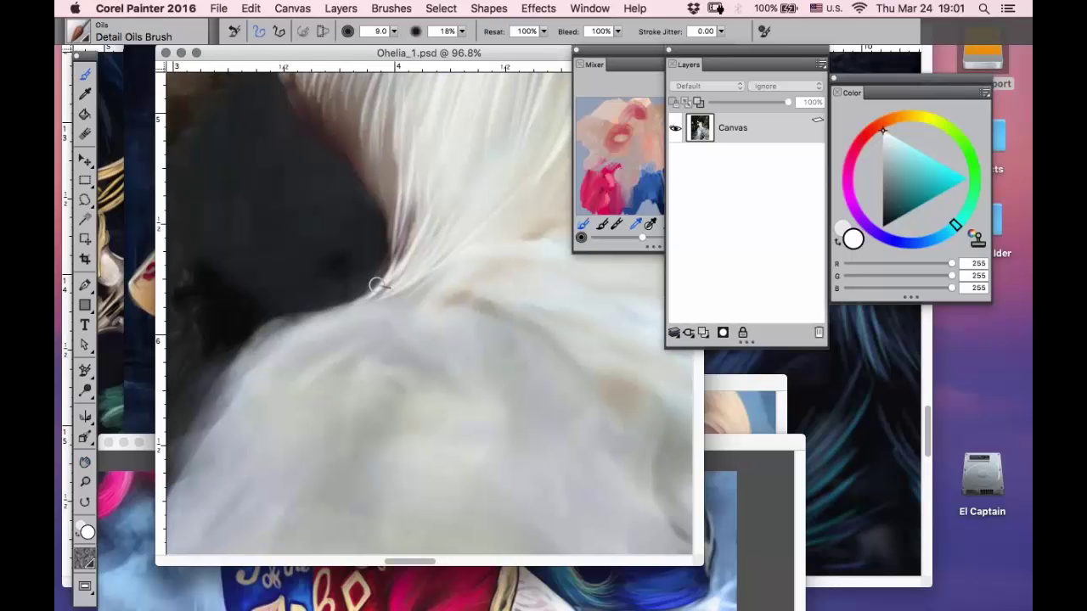
mouse_move(390, 273)
mouse_down()
mouse_move(294, 321)
mouse_move(247, 359)
mouse_up()
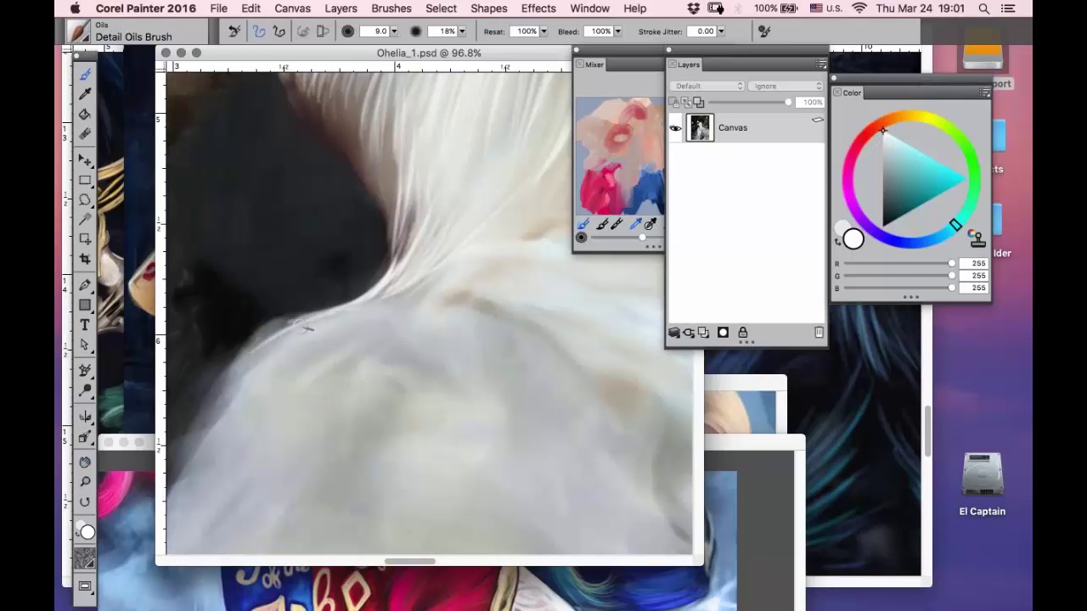
drag(308, 329, 242, 389)
drag(276, 350, 221, 425)
mouse_move(287, 331)
mouse_down()
mouse_move(205, 452)
mouse_move(302, 317)
mouse_move(252, 359)
mouse_up()
drag(374, 301, 304, 340)
drag(401, 286, 258, 389)
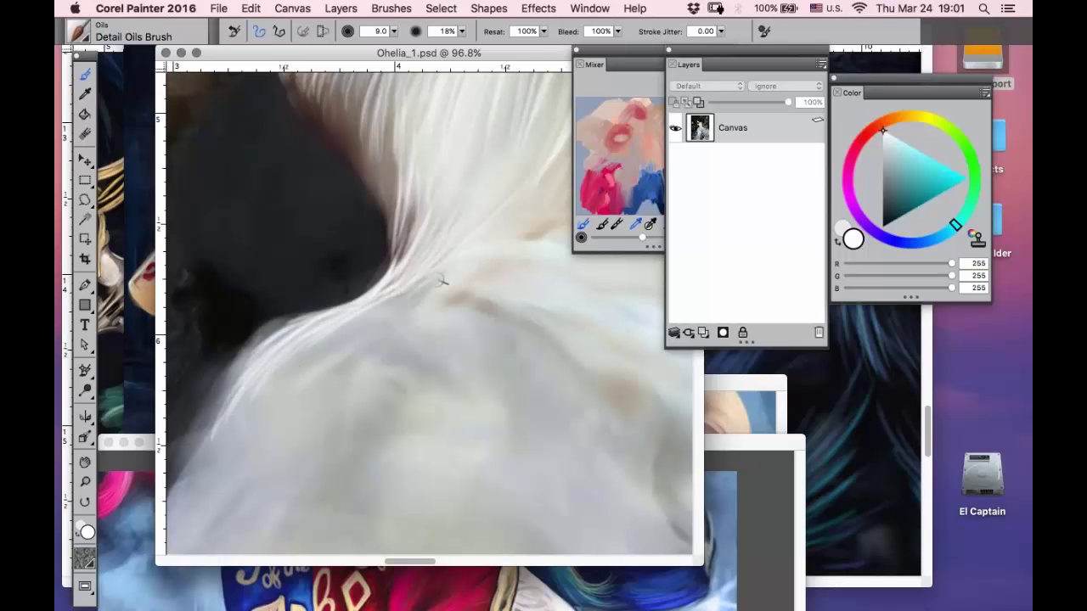
- Enlarge the brush to size 12 and continue the white strands down the skirt's outer edge beside the dark water
click(85, 461)
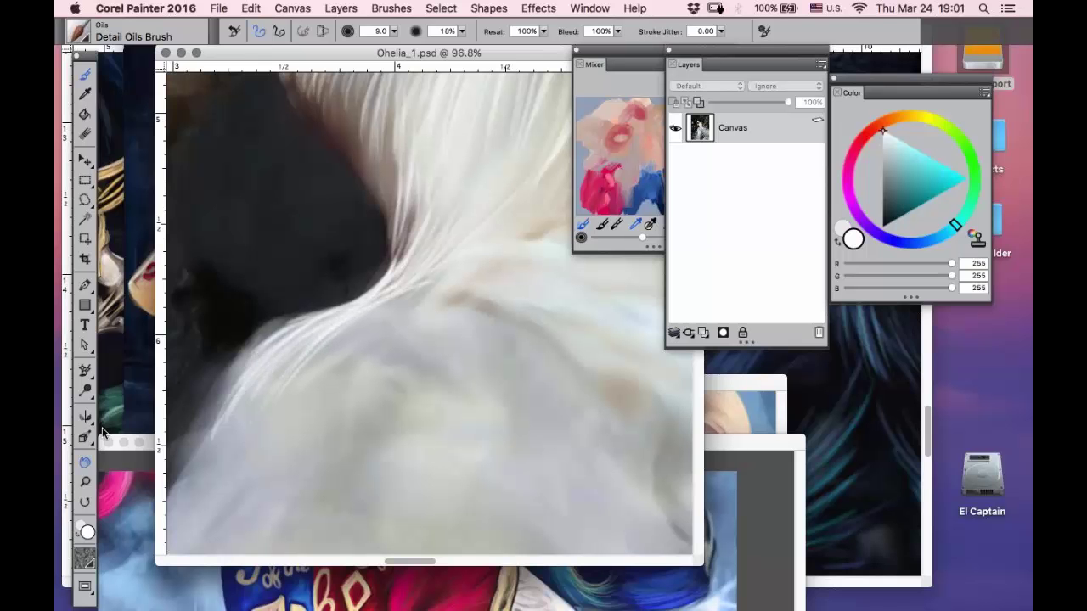
drag(233, 308, 358, 134)
click(86, 74)
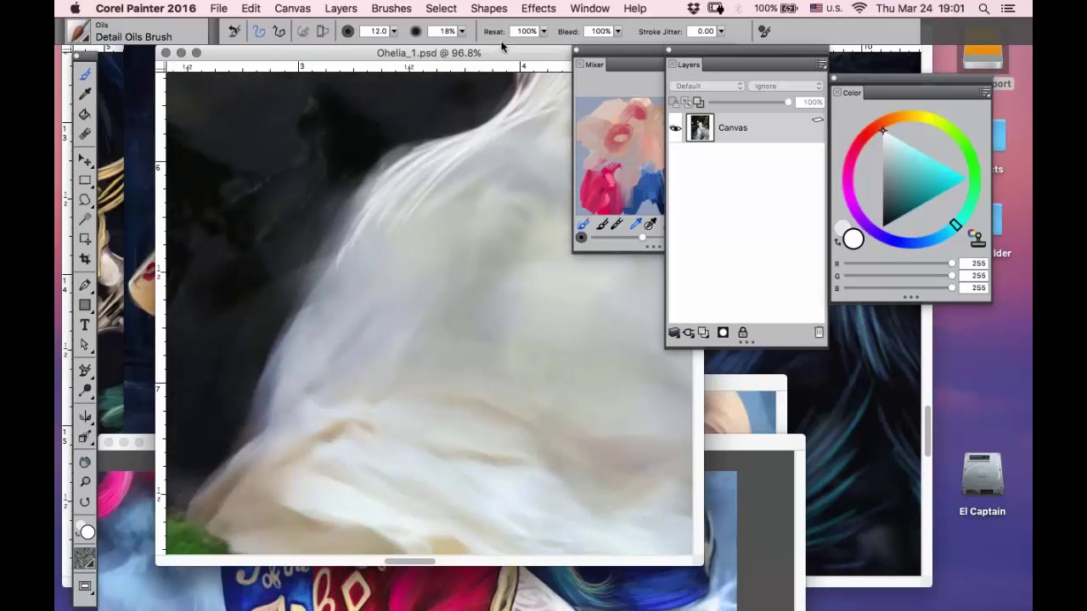
drag(425, 141, 384, 173)
mouse_move(447, 141)
mouse_down()
mouse_move(390, 227)
mouse_move(310, 299)
mouse_up()
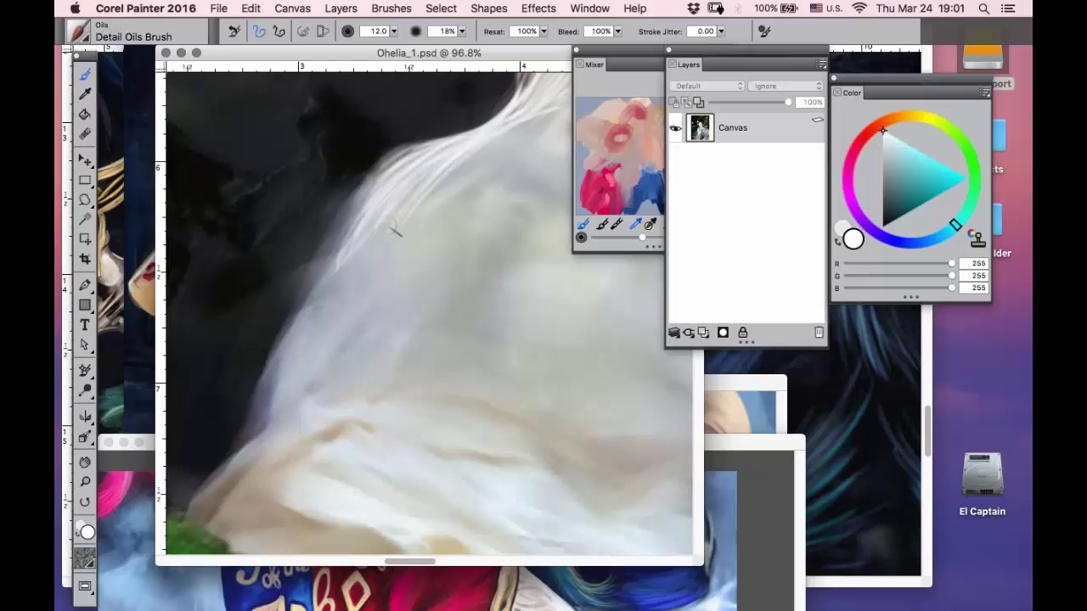
drag(388, 226, 282, 344)
mouse_move(350, 283)
mouse_down()
mouse_move(272, 375)
mouse_move(265, 403)
mouse_up()
drag(335, 318, 250, 425)
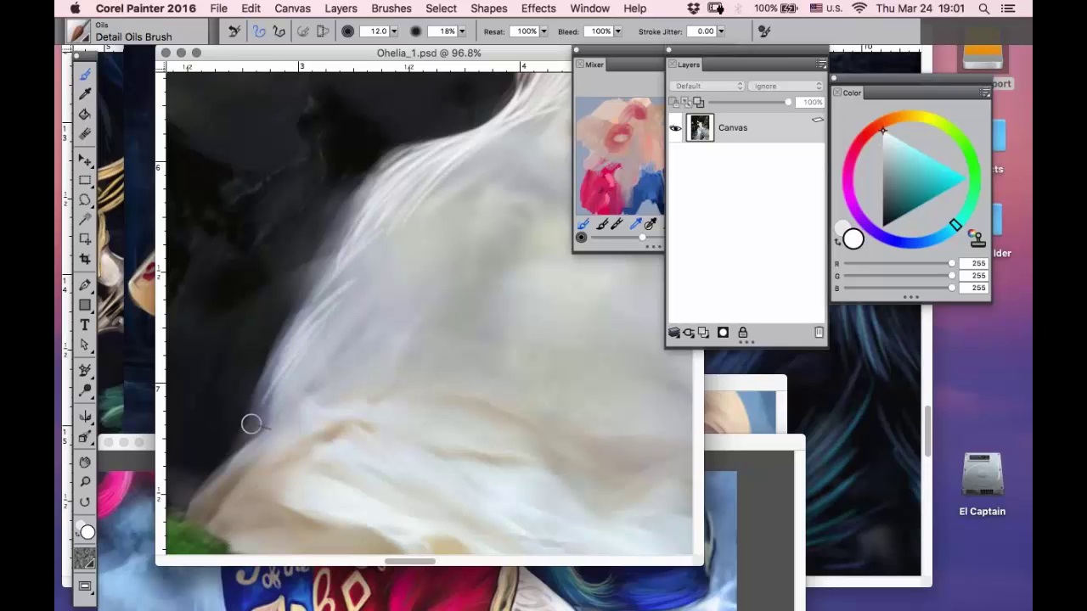
- Extend the white strands along the skirt's lower outer edge down to the tip near the green leaf
drag(319, 346, 242, 446)
drag(342, 329, 238, 457)
drag(337, 350, 235, 461)
drag(284, 423, 201, 511)
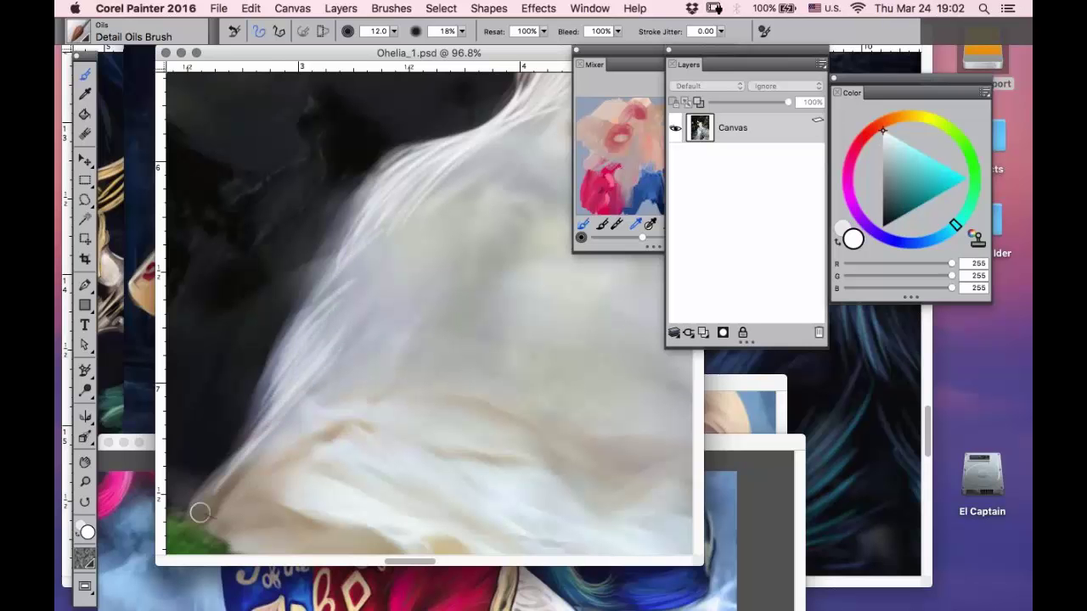
drag(253, 447, 189, 515)
mouse_move(314, 389)
mouse_down()
mouse_move(217, 489)
mouse_move(245, 467)
mouse_up()
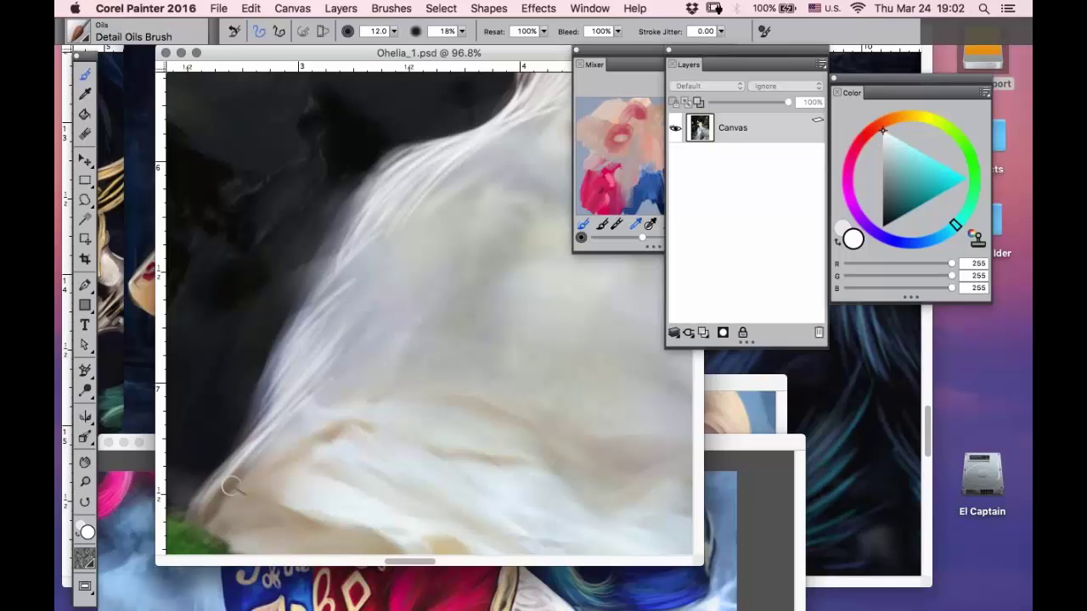
drag(302, 420, 223, 495)
mouse_move(334, 407)
mouse_down()
mouse_move(282, 443)
mouse_move(266, 470)
mouse_up()
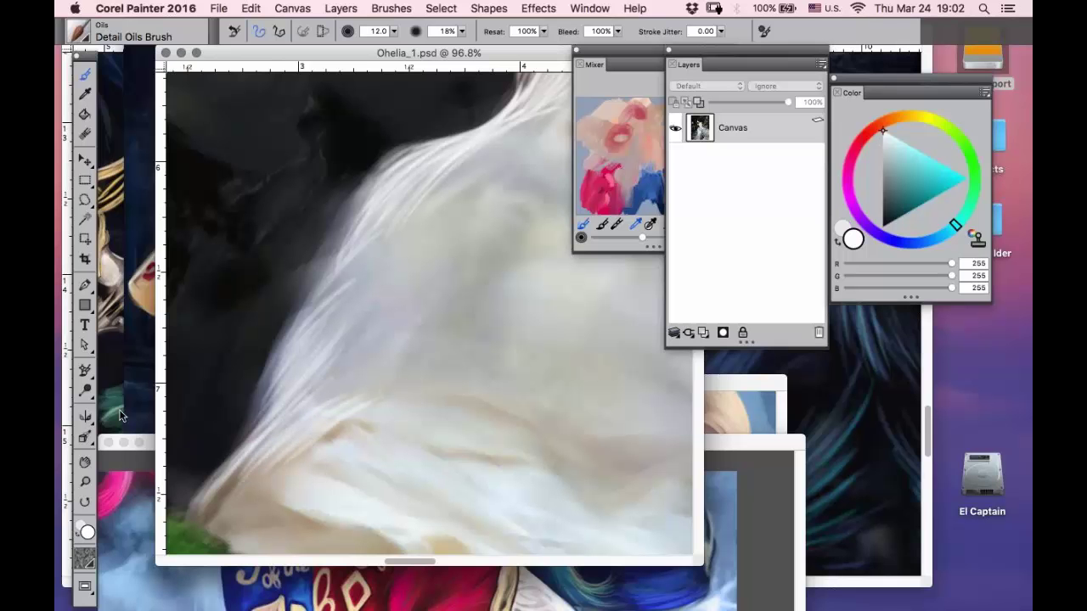
- Paint white curved folds over the tan gathered fabric beside the green leaves, enlarging the brush to size 15
click(85, 463)
drag(244, 338, 267, 142)
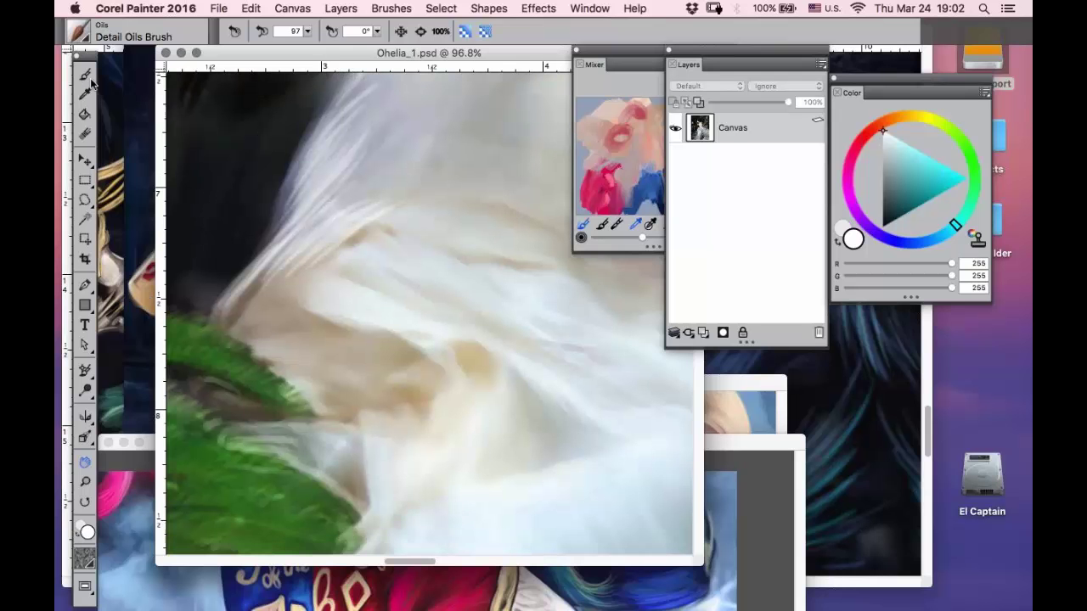
click(87, 77)
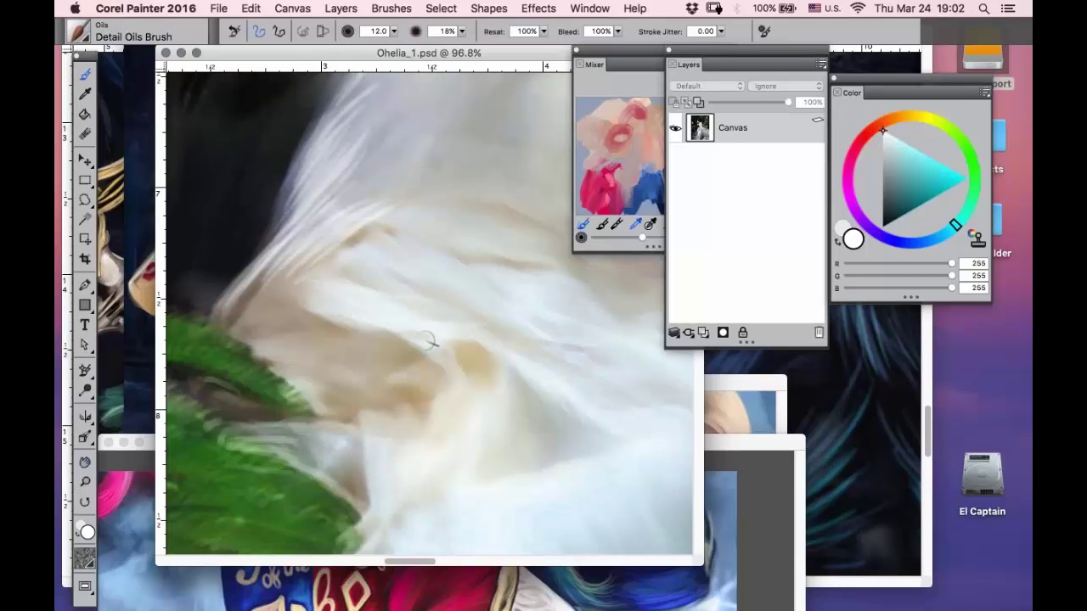
drag(431, 342, 493, 388)
mouse_move(463, 337)
mouse_down()
mouse_move(516, 425)
mouse_move(515, 360)
mouse_move(586, 399)
mouse_up()
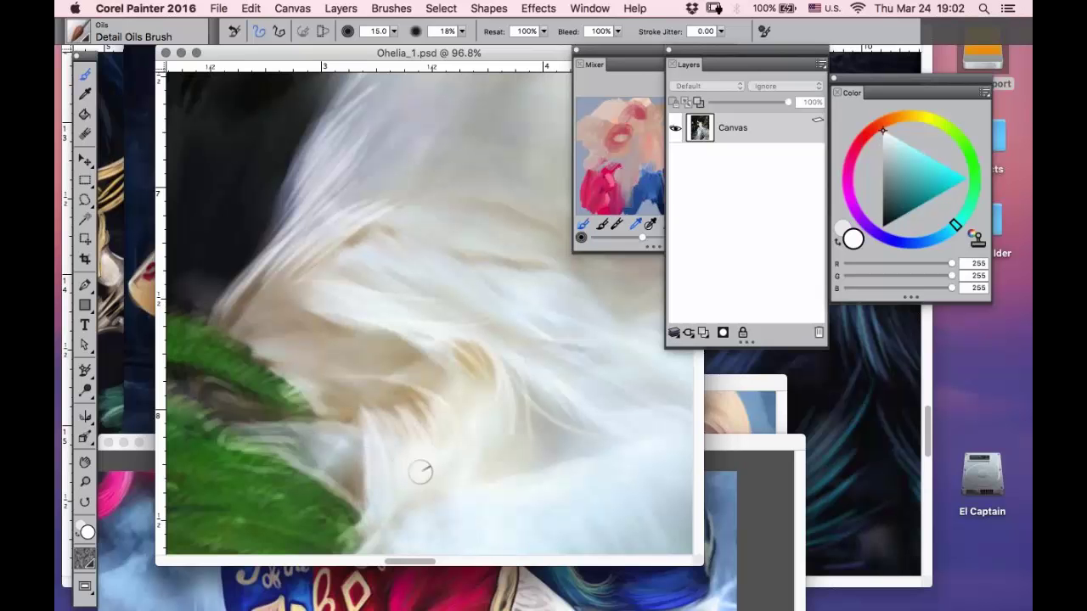
drag(457, 353, 474, 391)
drag(405, 338, 459, 380)
mouse_move(438, 372)
mouse_down()
mouse_move(242, 294)
mouse_move(273, 316)
mouse_up()
drag(258, 303, 355, 325)
- Sample light gray (RGB 223, 226, 226) from the skirt and paint curved strands on the gathered folds beside the gray shadow
click(85, 461)
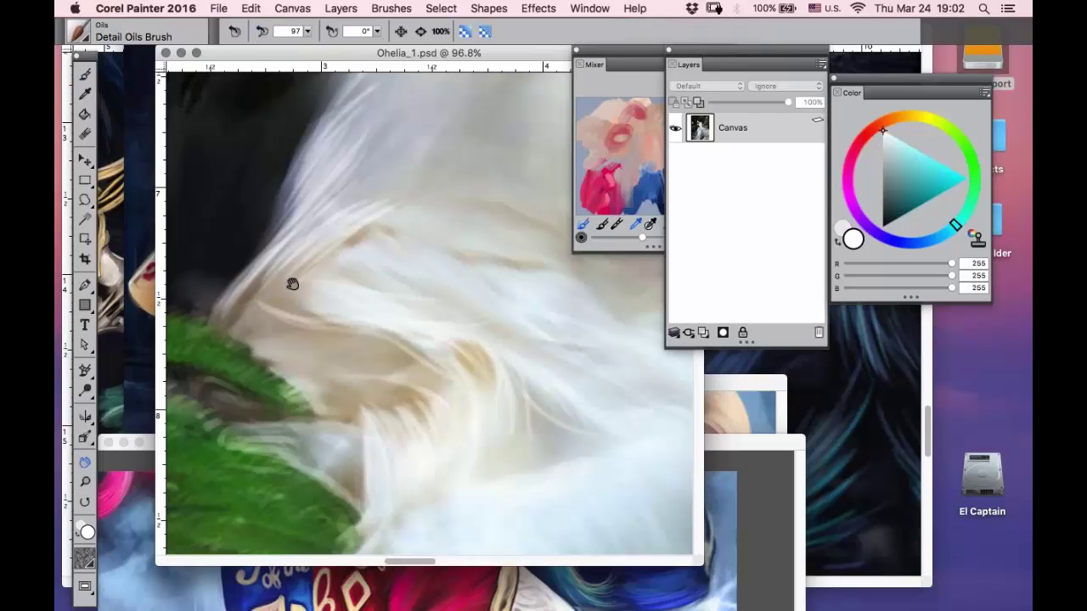
drag(291, 284, 227, 226)
key(d)
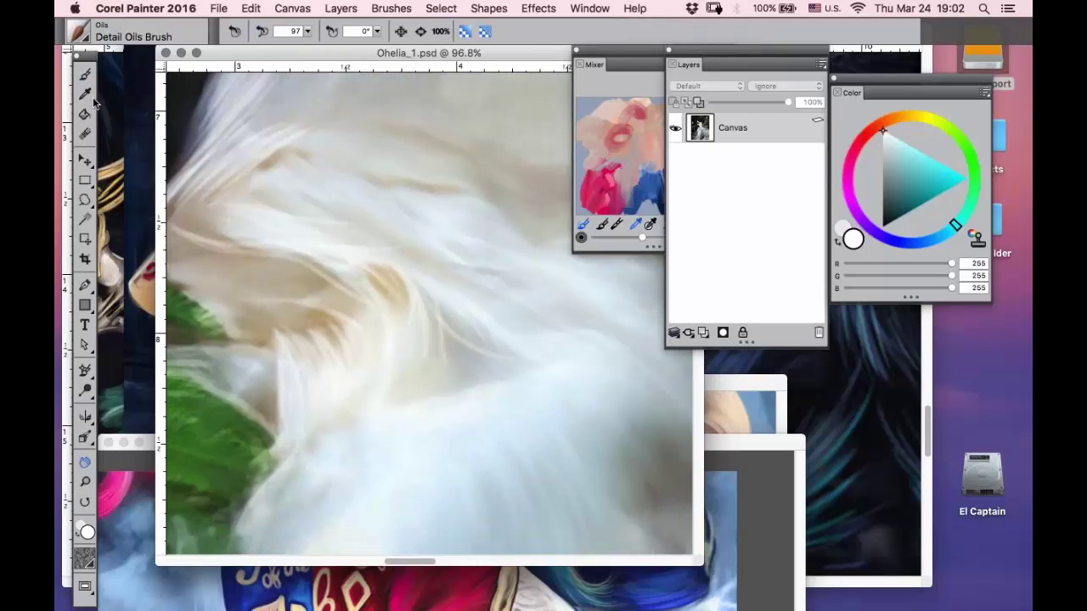
click(266, 192)
key(b)
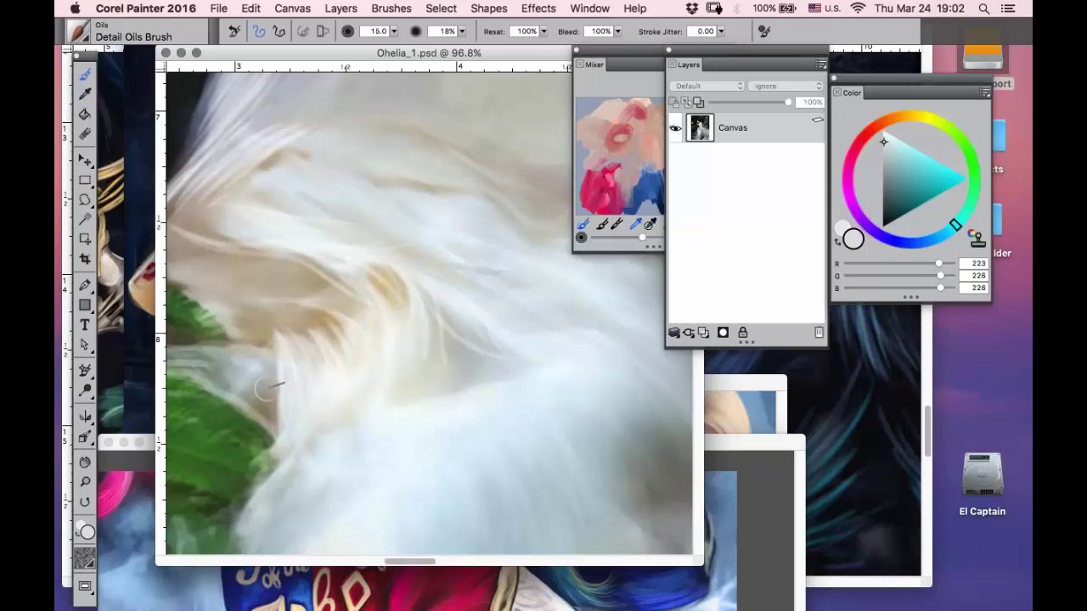
key(g)
mouse_move(409, 278)
mouse_down()
mouse_move(352, 269)
mouse_move(179, 290)
mouse_up()
key(b)
mouse_move(443, 210)
mouse_down()
mouse_move(534, 287)
mouse_move(510, 213)
mouse_up()
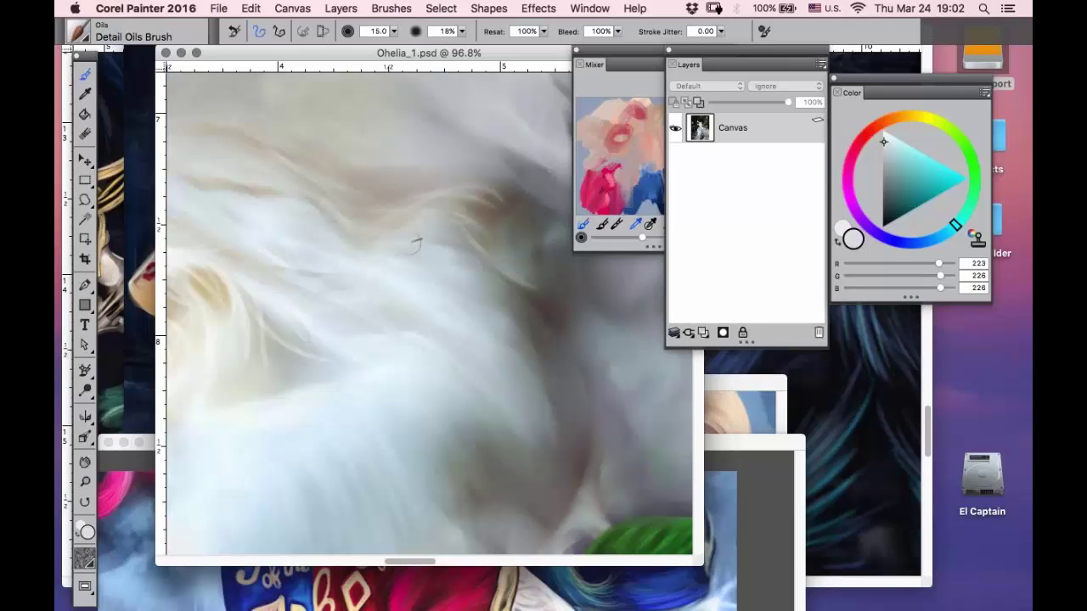
- Paint long curved light gray strands down the gathered skirt fold where it meets the gray shadow, with the size 15 brush
drag(486, 304, 553, 350)
drag(488, 337, 555, 411)
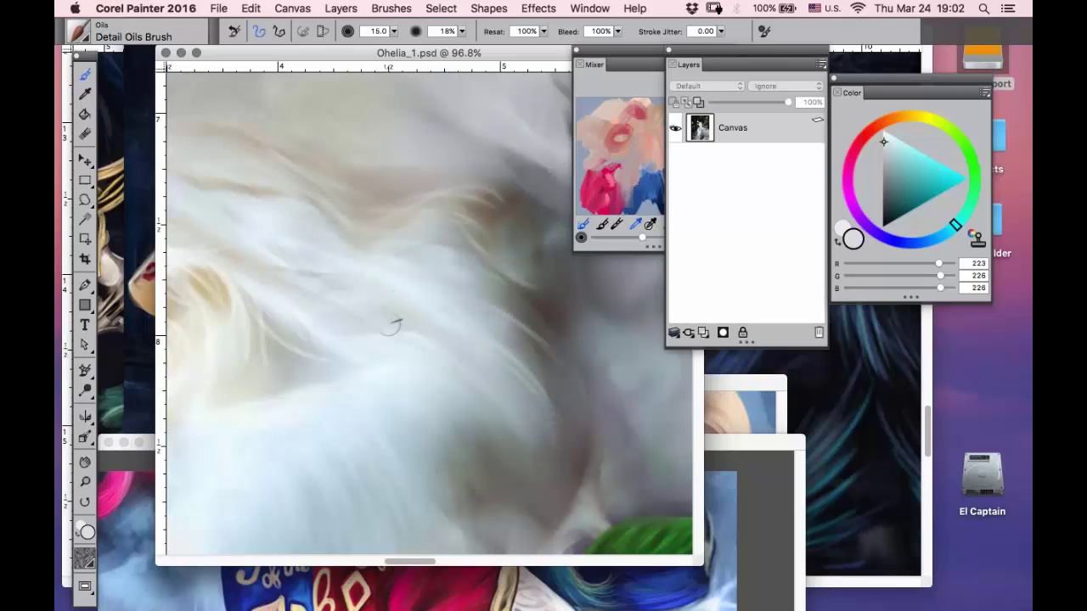
drag(398, 328, 555, 436)
drag(357, 342, 529, 464)
drag(401, 370, 515, 470)
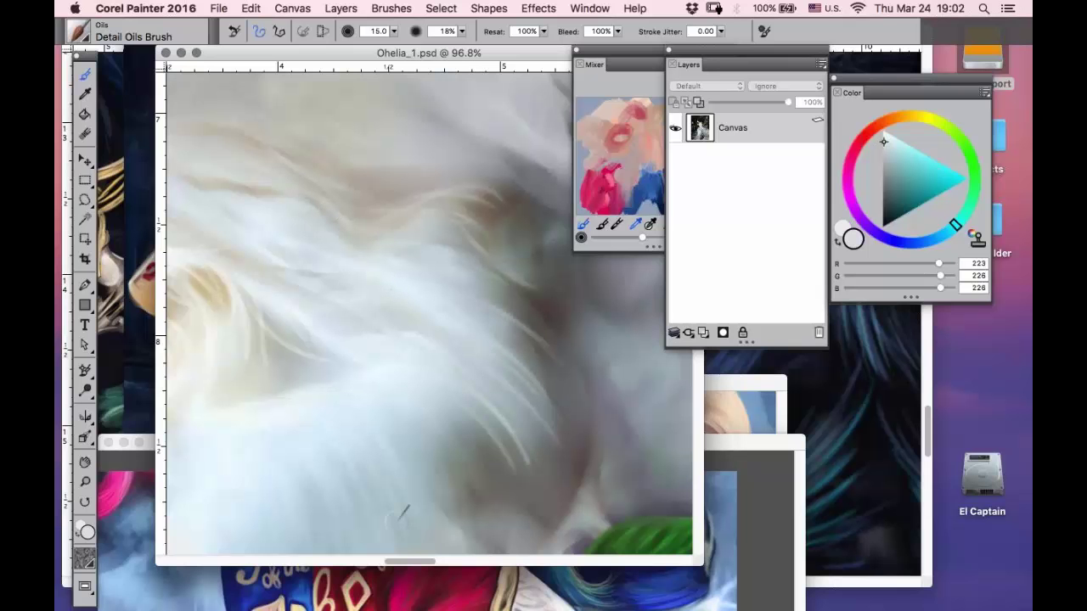
- Sample gray-blue (RGB 199, 207, 209) from the skirt and paint curved strands along the fold's shadow edge with brush size 24
drag(360, 336, 224, 213)
alt+click(360, 248)
click(364, 245)
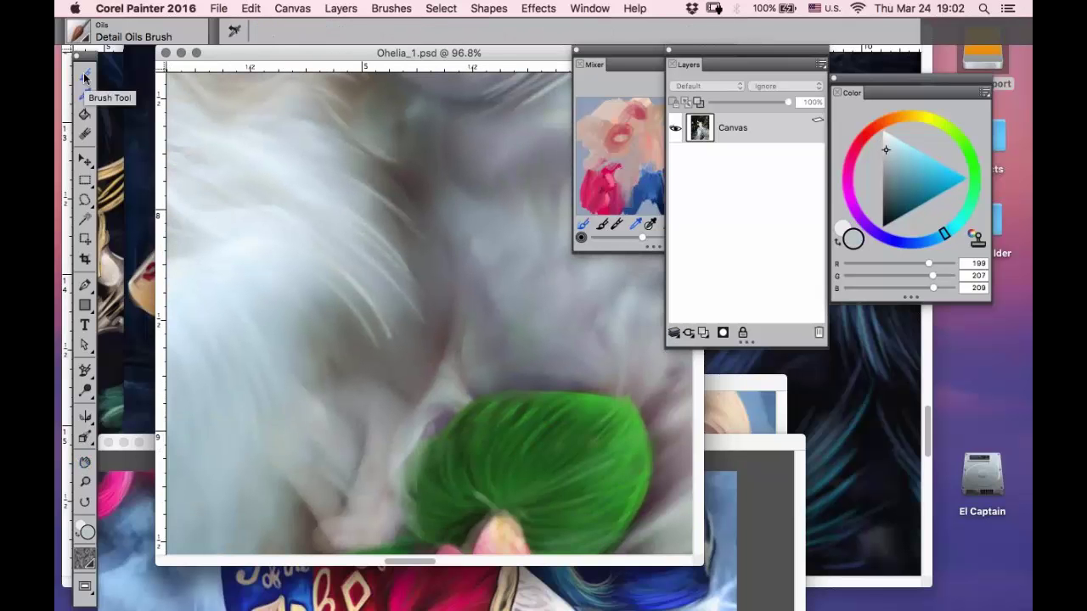
click(84, 76)
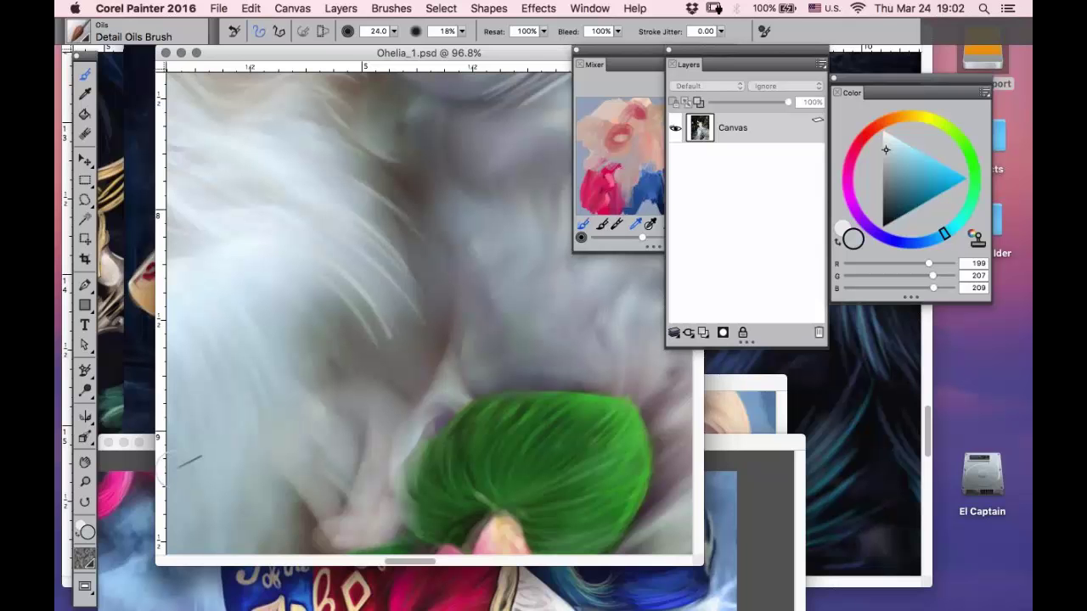
mouse_move(350, 296)
mouse_down()
mouse_move(400, 370)
mouse_move(407, 343)
mouse_move(415, 393)
mouse_up()
drag(339, 248, 408, 309)
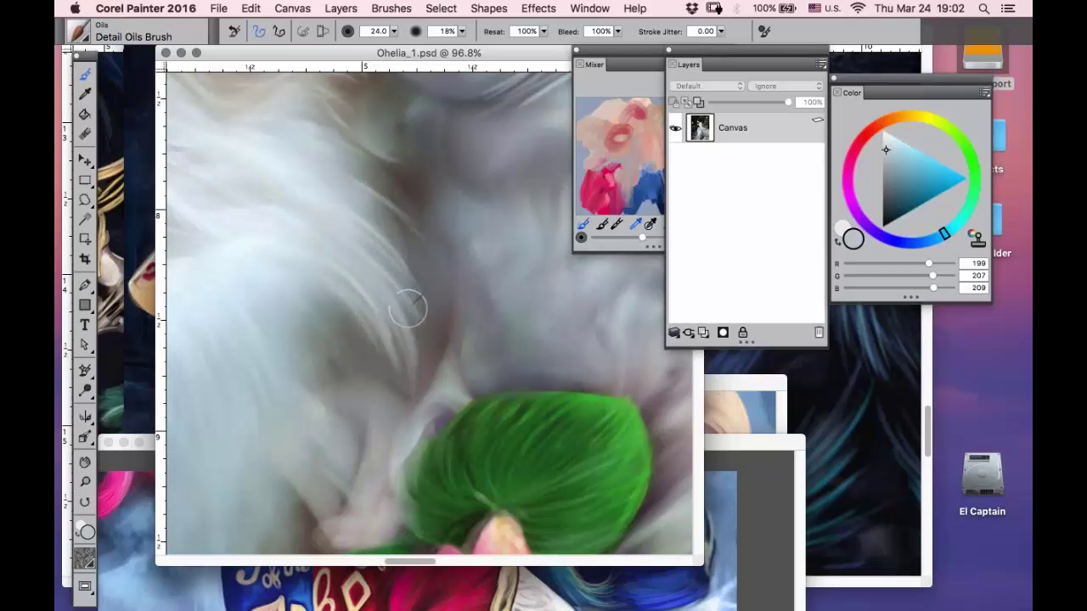
drag(288, 228, 415, 342)
drag(301, 210, 427, 331)
mouse_move(359, 211)
mouse_down()
mouse_move(425, 315)
mouse_move(412, 251)
mouse_move(407, 268)
mouse_up()
drag(344, 177, 434, 274)
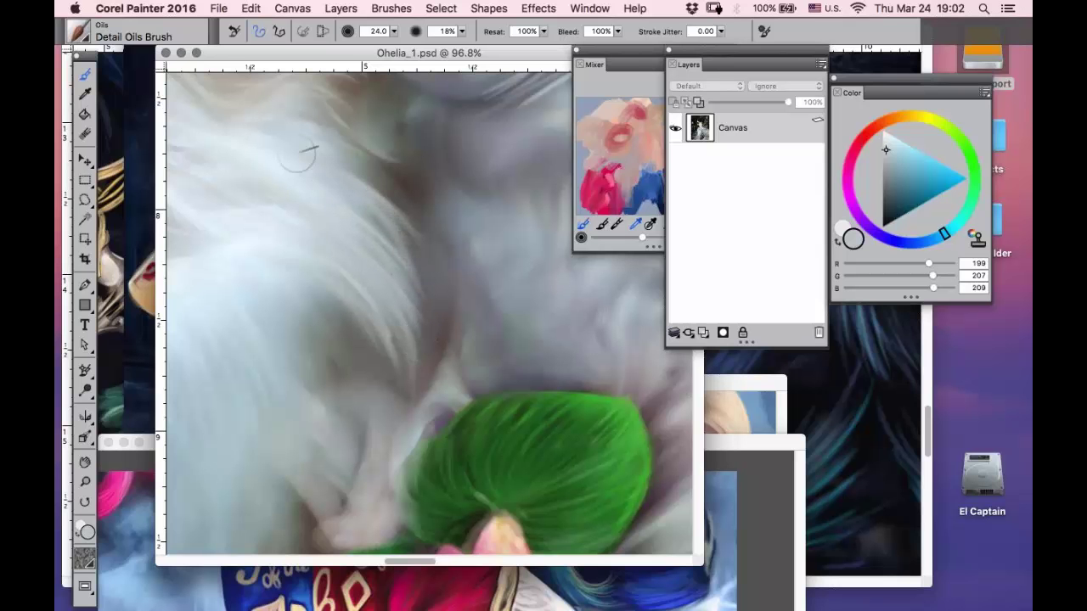
- Layer more gray-blue strands across the curved fold and down its underside into the brownish shadow
drag(297, 155, 430, 279)
drag(367, 176, 434, 244)
drag(344, 235, 404, 310)
drag(328, 255, 399, 357)
drag(314, 277, 359, 332)
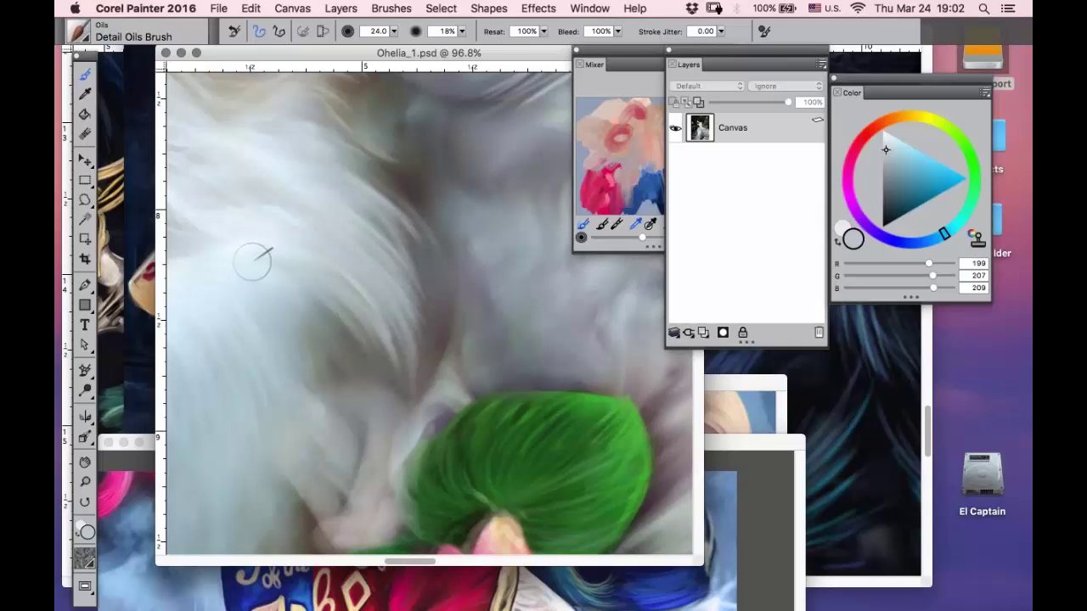
drag(252, 262, 341, 342)
drag(281, 296, 365, 405)
drag(284, 316, 352, 417)
drag(293, 341, 328, 396)
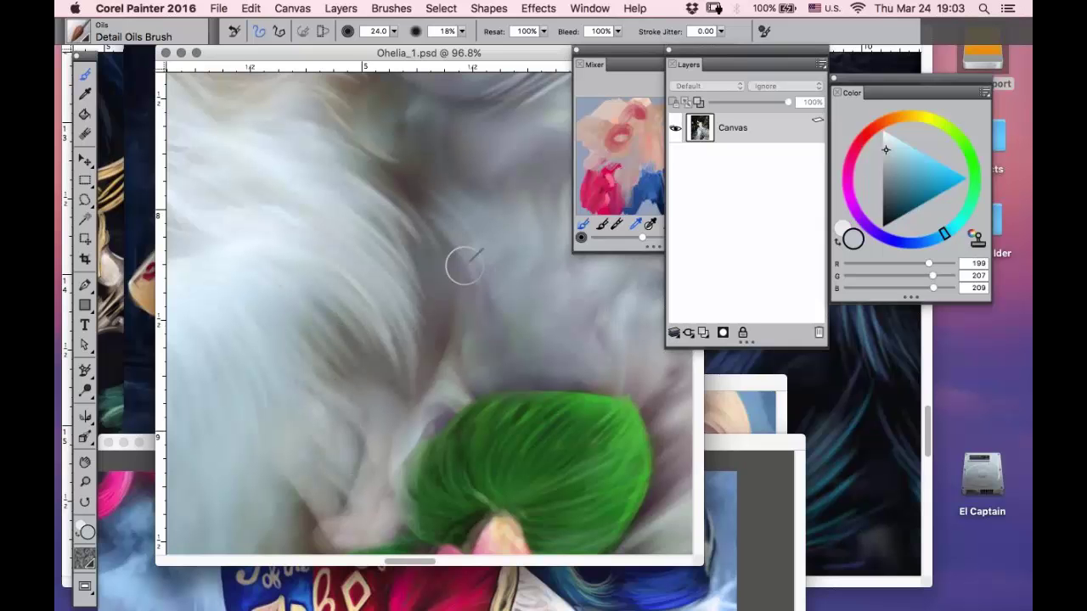
- Paint strands on the narrow fold above the green leaf, switching to near-white (RGB 250, 254, 254) and brush size 11 at the leaf's edge
drag(443, 247, 469, 357)
drag(447, 281, 462, 363)
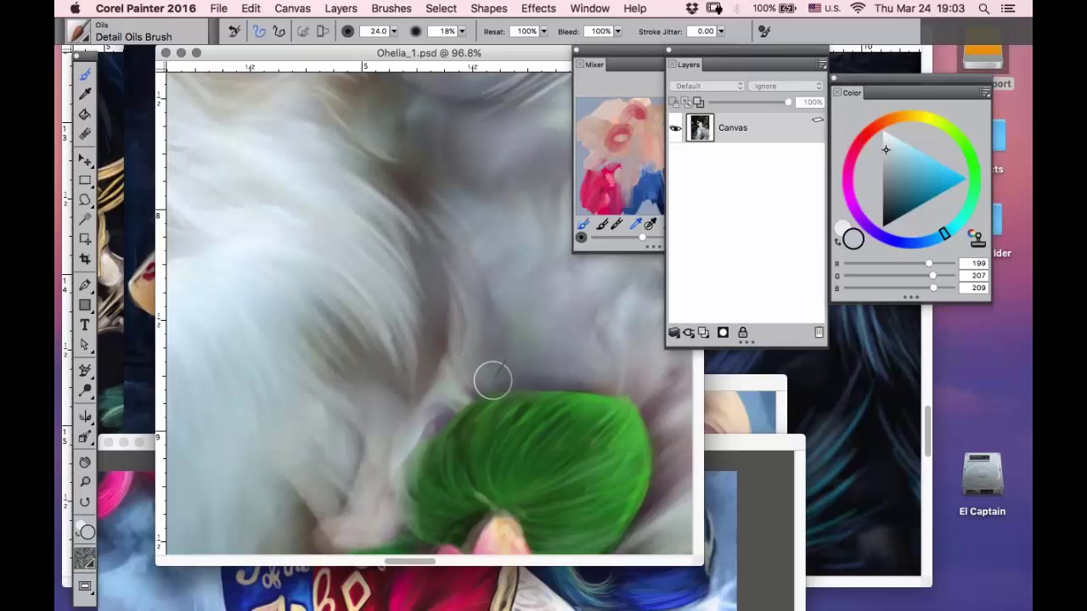
drag(890, 147, 883, 132)
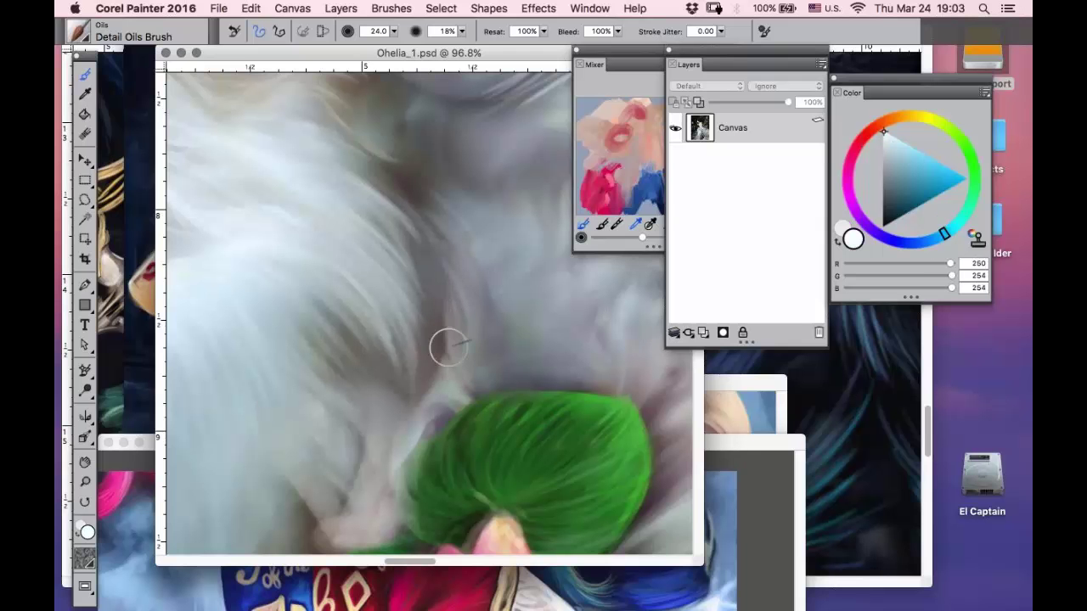
mouse_move(440, 361)
mouse_down()
mouse_move(449, 381)
mouse_move(430, 397)
mouse_up()
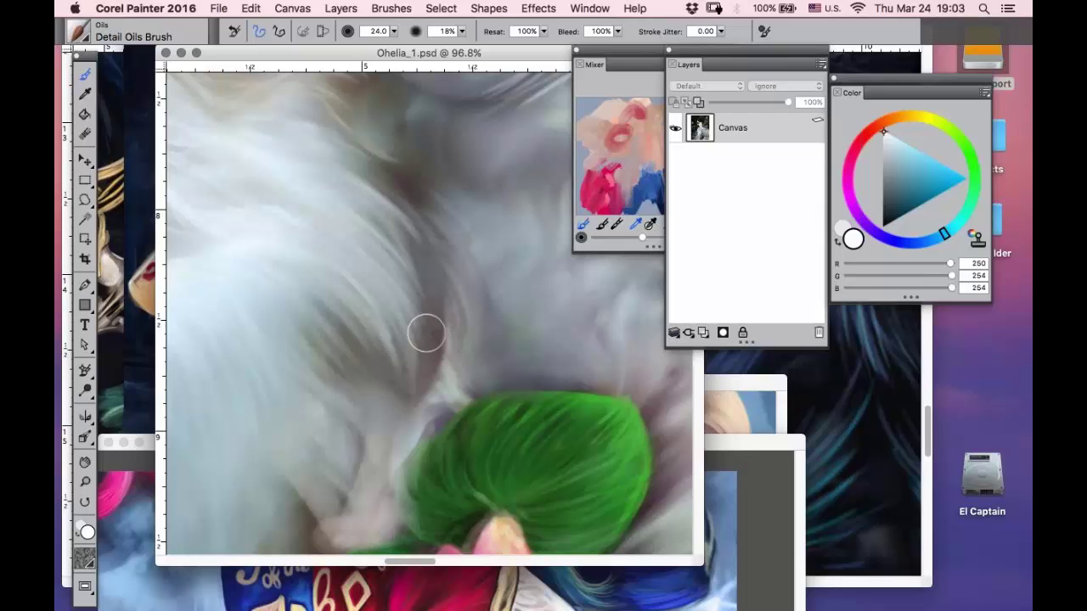
key(bracketleft)
key(bracketleft)
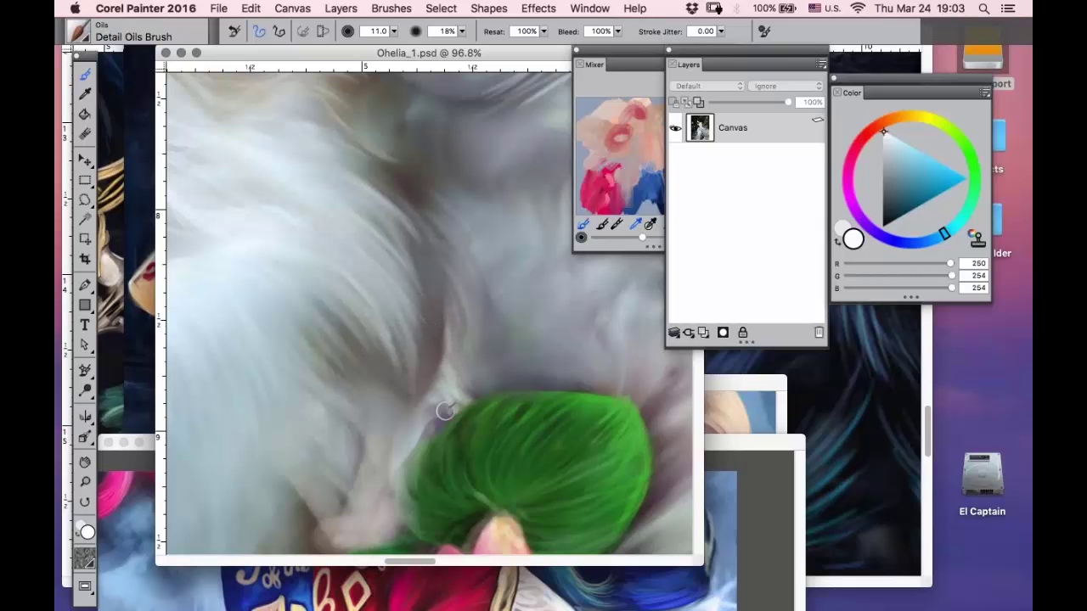
drag(457, 405, 477, 393)
- Paint near-white fabric strands around the green leaf's upper and outer edges and up the narrow fold above it
click(85, 462)
drag(374, 270, 263, 147)
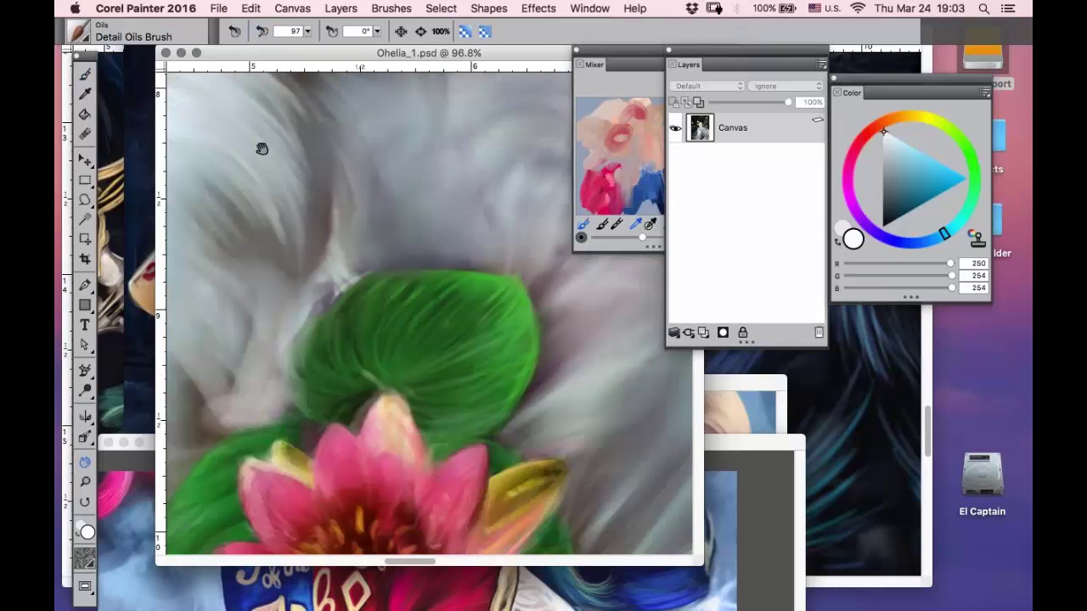
key(b)
drag(338, 291, 421, 269)
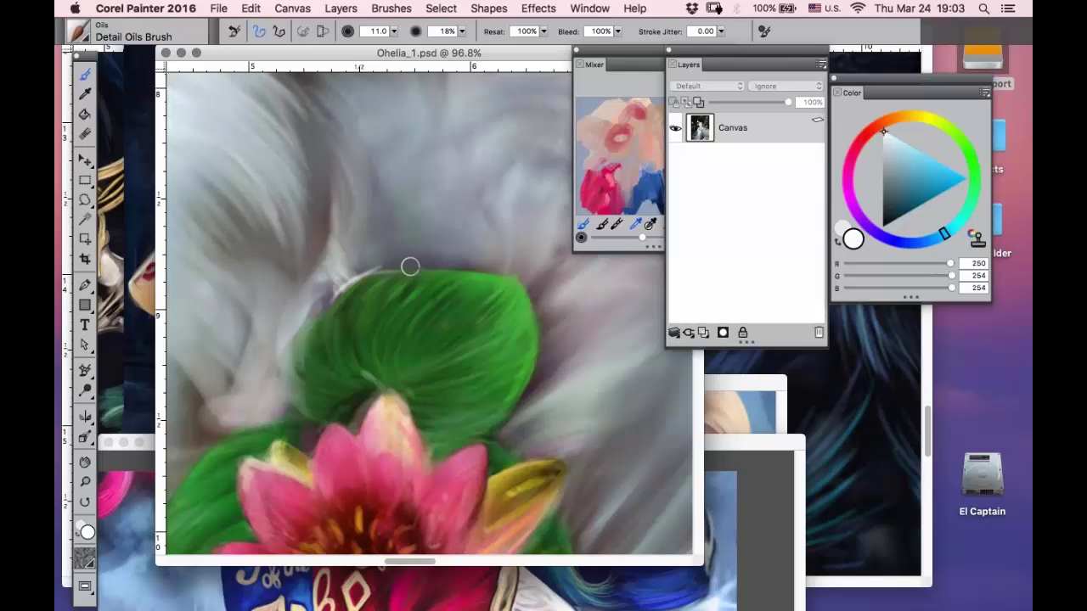
mouse_move(299, 374)
mouse_down()
mouse_move(316, 315)
mouse_move(296, 327)
mouse_move(311, 417)
mouse_move(293, 378)
mouse_move(303, 410)
mouse_move(287, 394)
mouse_up()
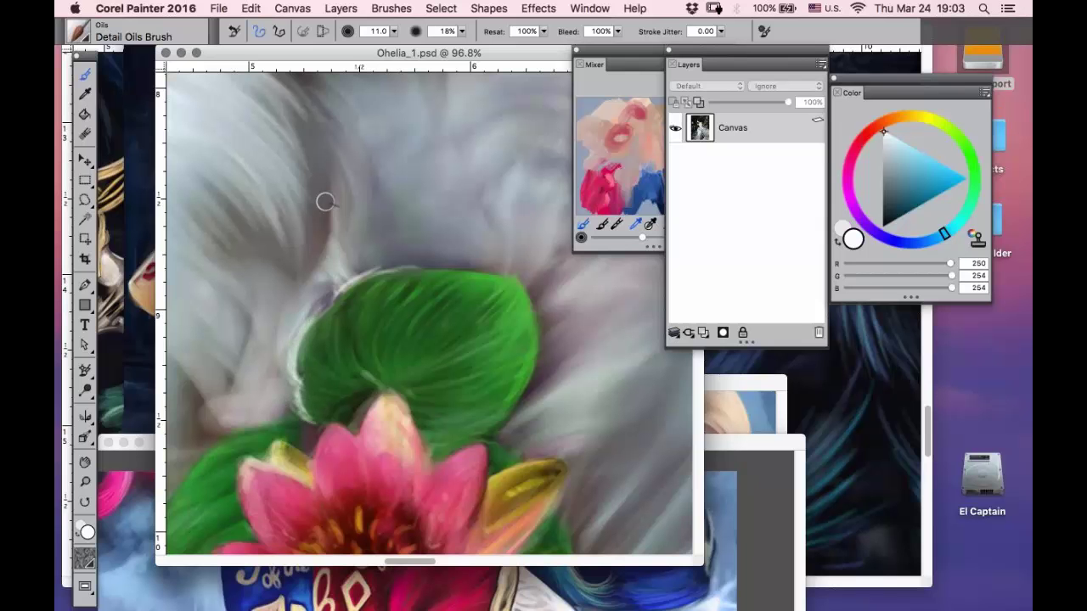
mouse_move(325, 201)
mouse_down()
mouse_move(284, 322)
mouse_move(282, 387)
mouse_move(272, 331)
mouse_move(269, 374)
mouse_up()
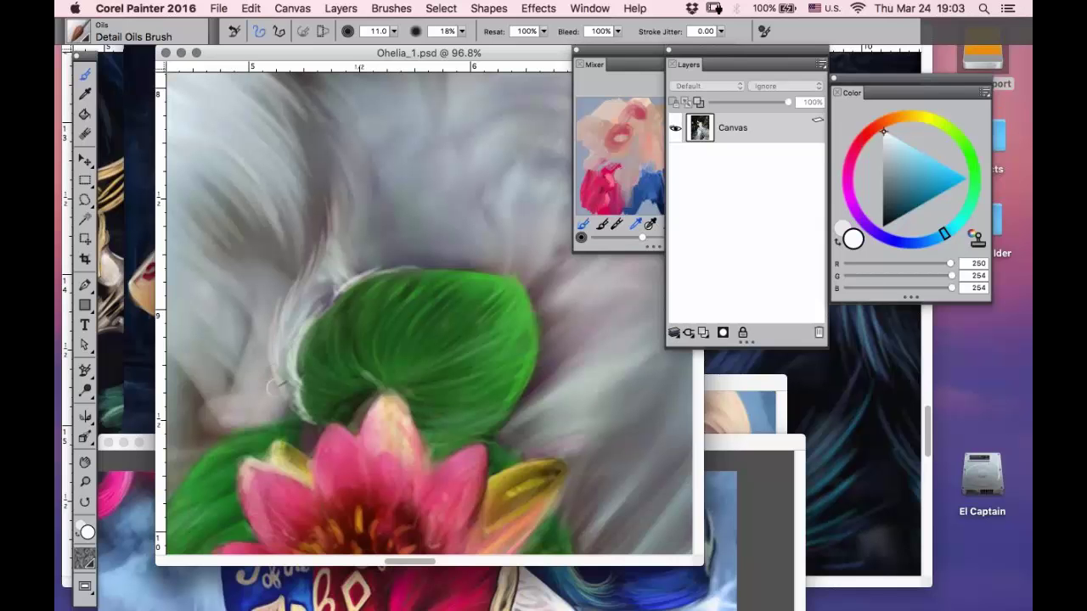
mouse_move(337, 255)
mouse_down()
mouse_move(357, 184)
mouse_move(369, 214)
mouse_up()
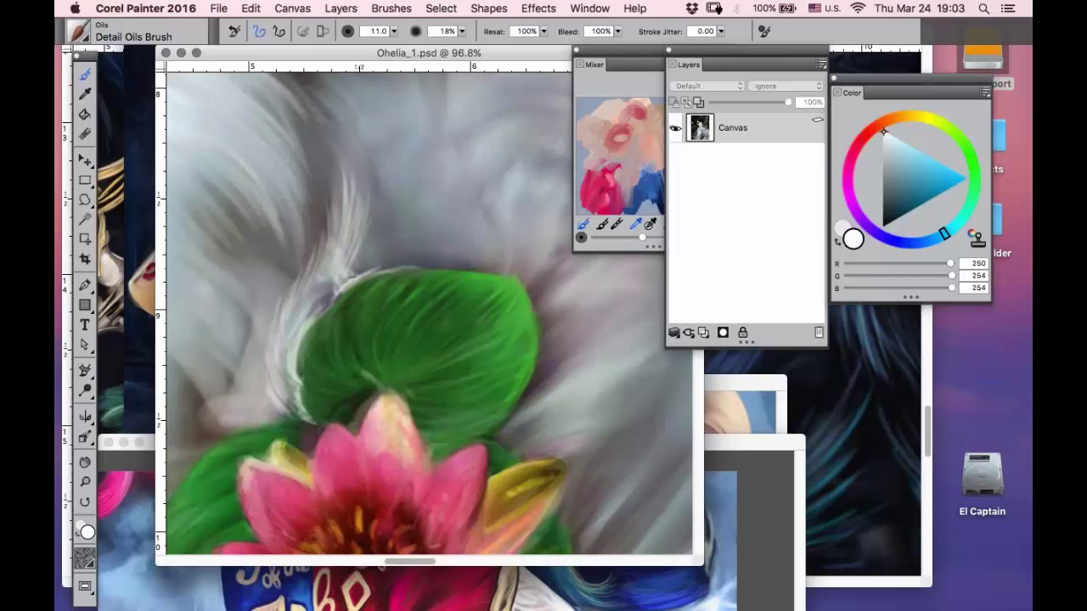
- Zoom out to 67.1% and examine the skirt folds around the green leaf and pink water lily
click(85, 461)
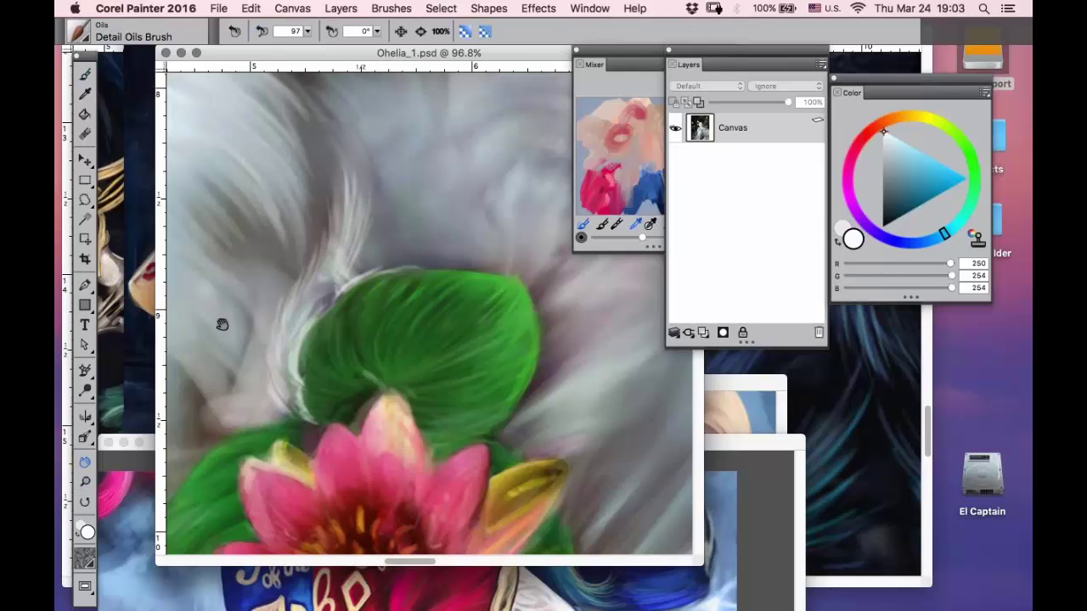
drag(224, 323, 400, 371)
click(85, 481)
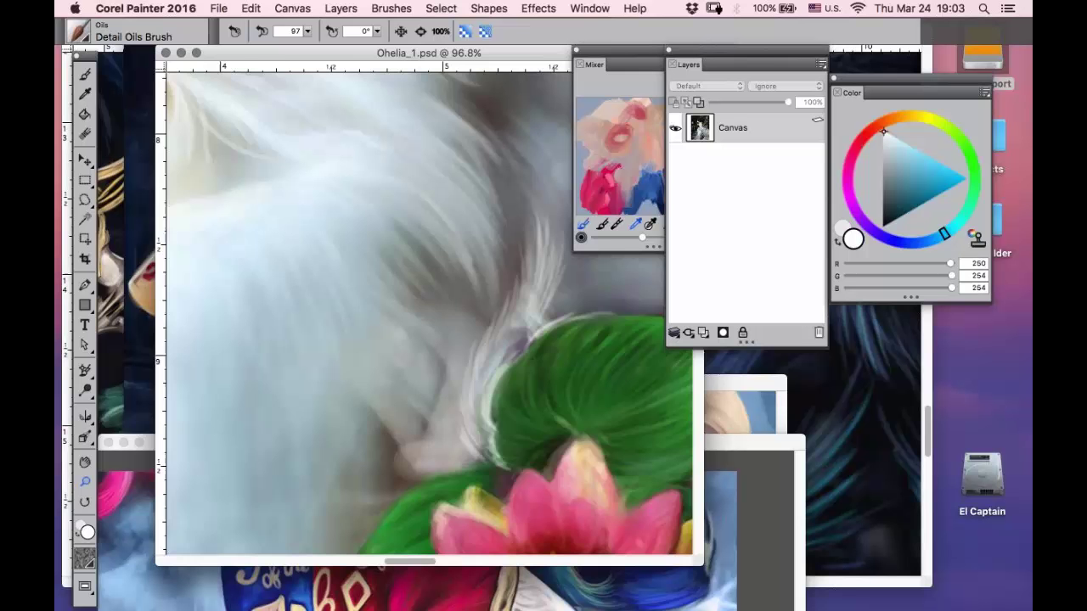
alt+click(496, 204)
alt+click(494, 204)
alt+click(493, 204)
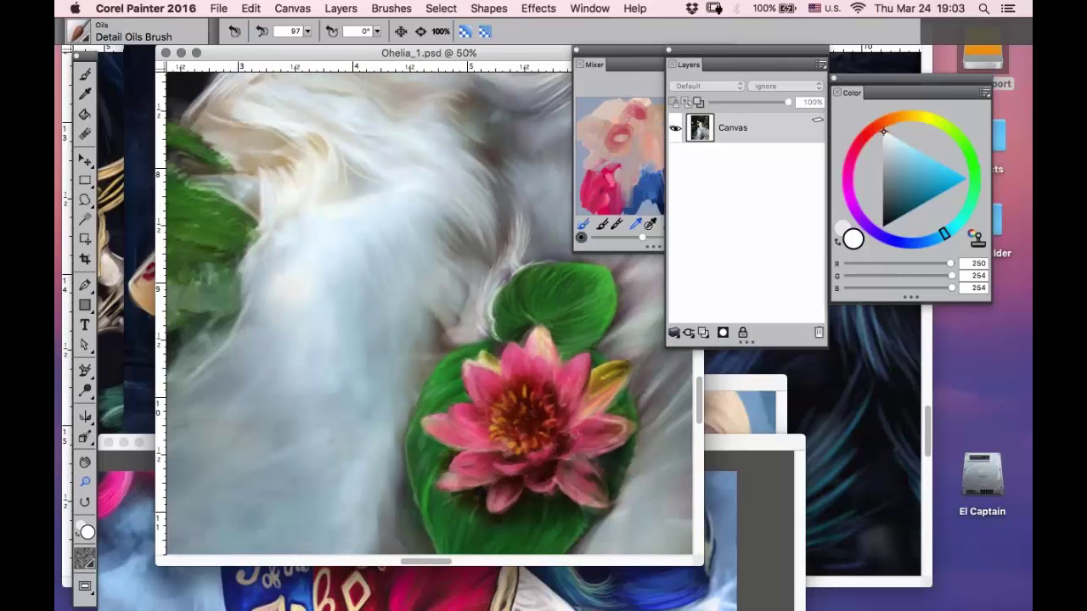
alt+click(494, 204)
mouse_move(340, 127)
mouse_down()
mouse_move(453, 211)
mouse_move(501, 354)
mouse_up()
key(b)
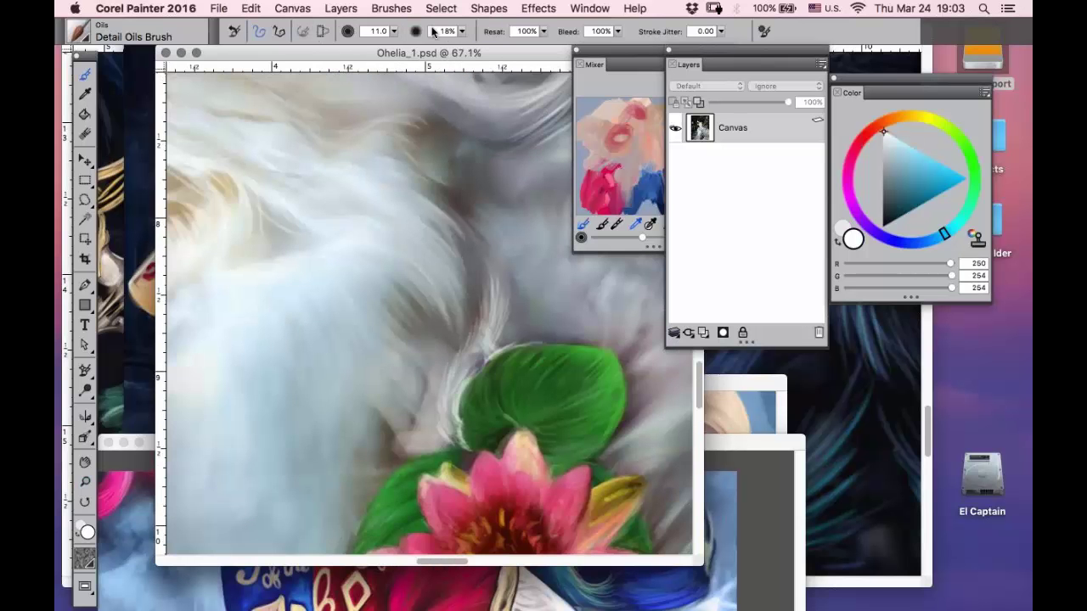
click(462, 31)
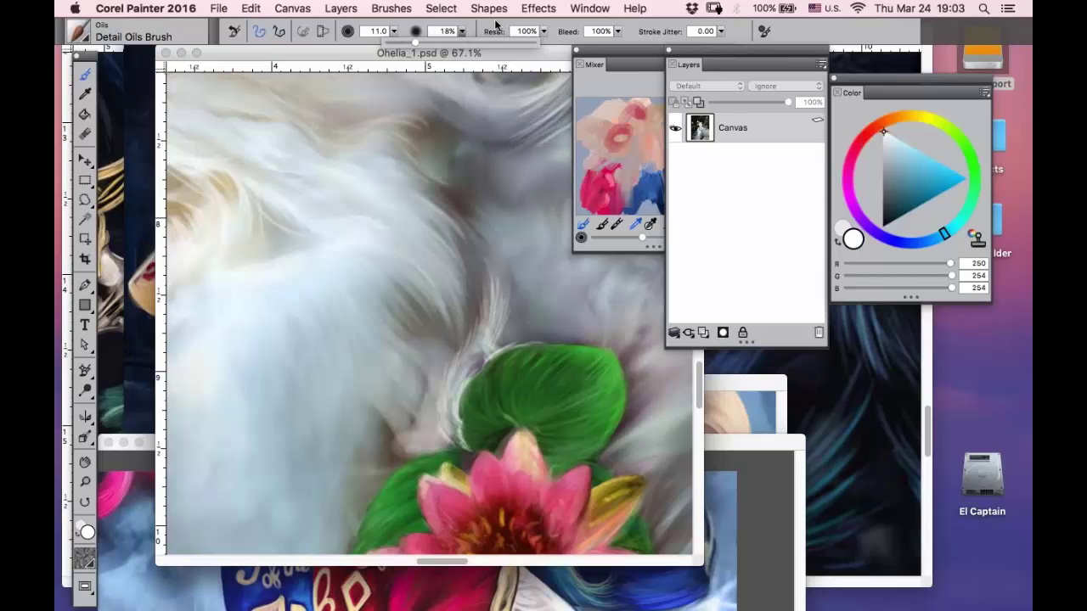
click(541, 33)
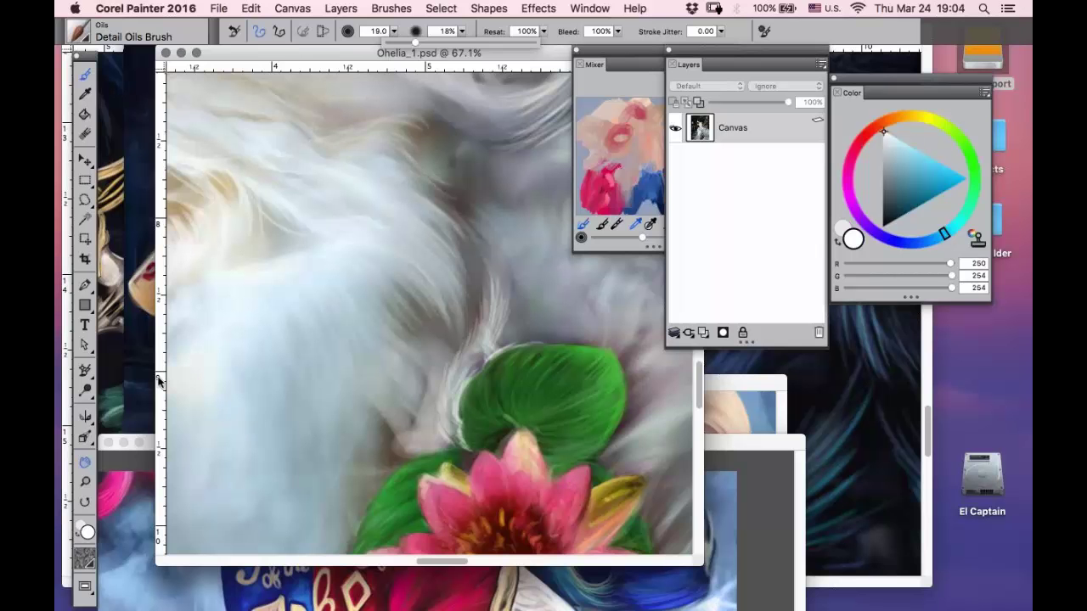
- Paint near-white strands along the upper edge of the tan gathered folds with brush size 19, then enlarge the brush to size 27
key(g)
mouse_move(255, 342)
mouse_down()
mouse_move(478, 420)
mouse_move(463, 452)
mouse_up()
key(b)
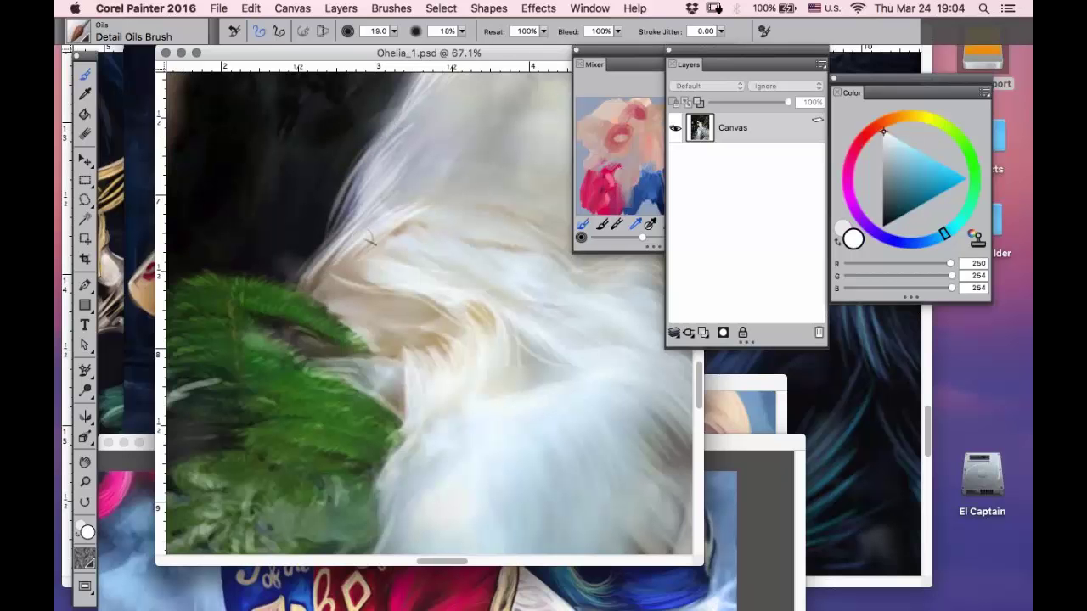
drag(371, 239, 481, 194)
key(bracketright)
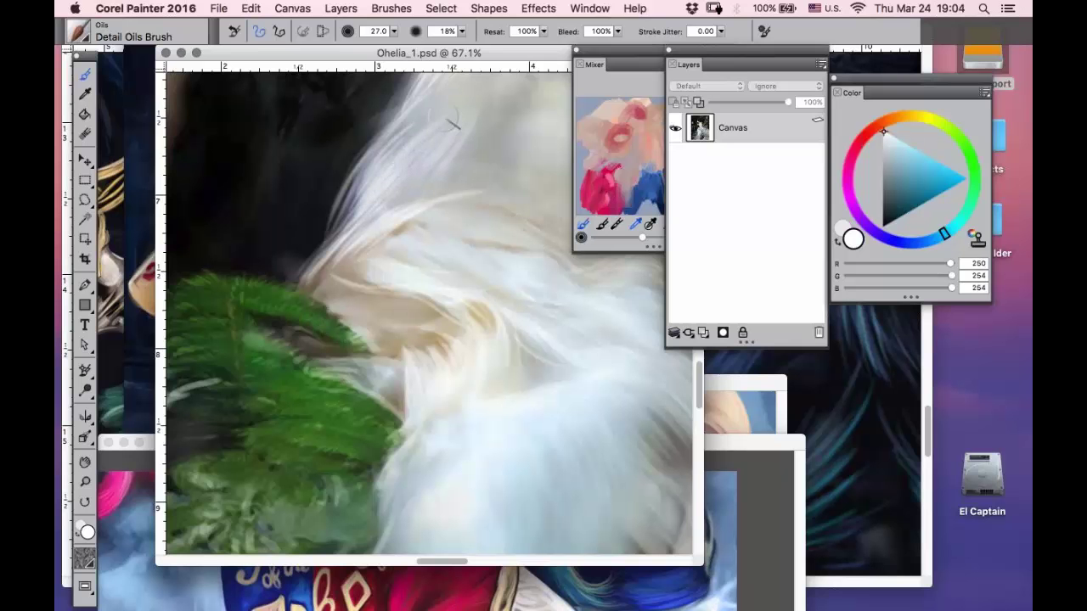
- Sample light gray (RGB 222, 228, 225) from the dress and paint downward strands over the bust and side of the bodice
click(84, 459)
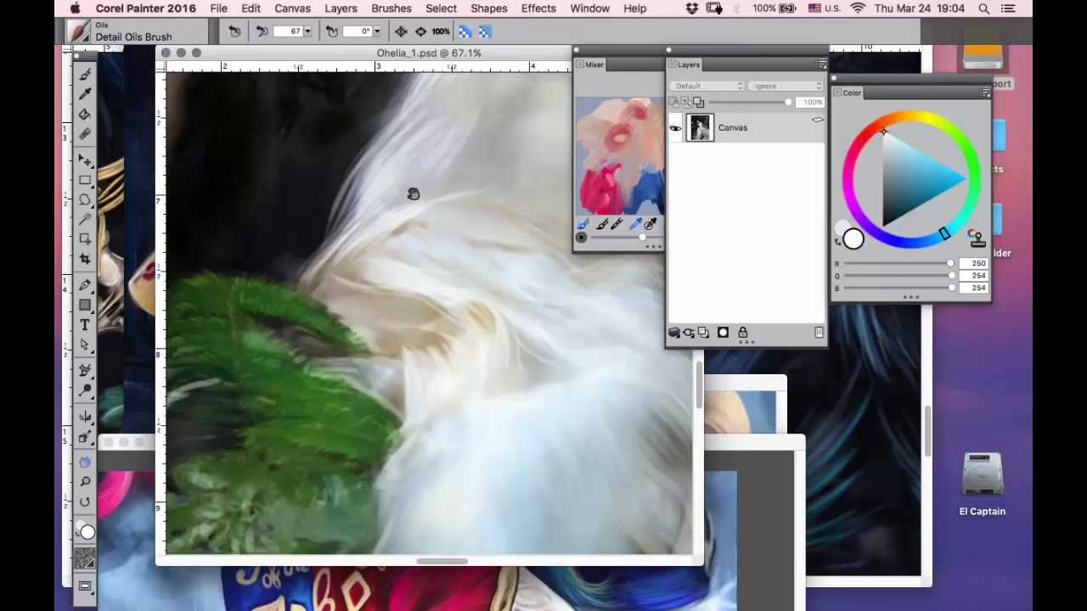
drag(413, 190, 272, 408)
key(b)
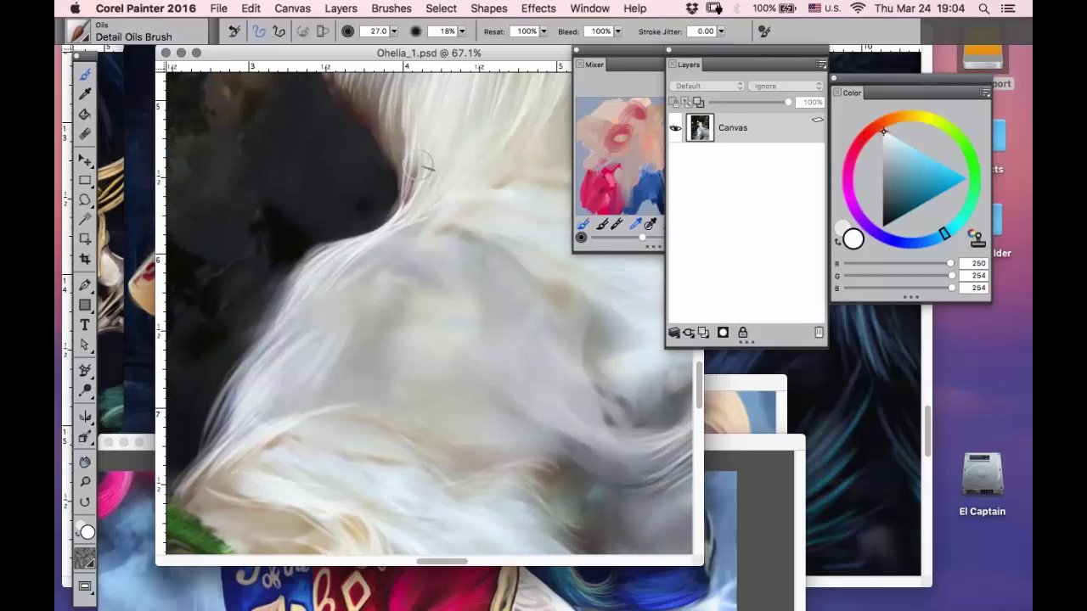
click(86, 461)
drag(308, 175, 263, 358)
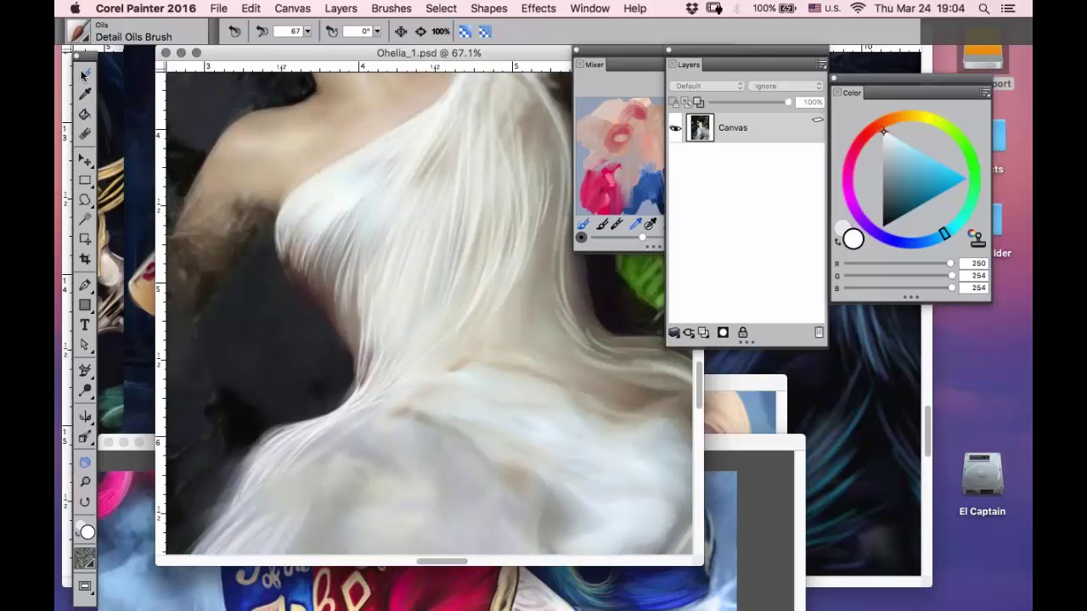
click(85, 75)
alt+click(280, 200)
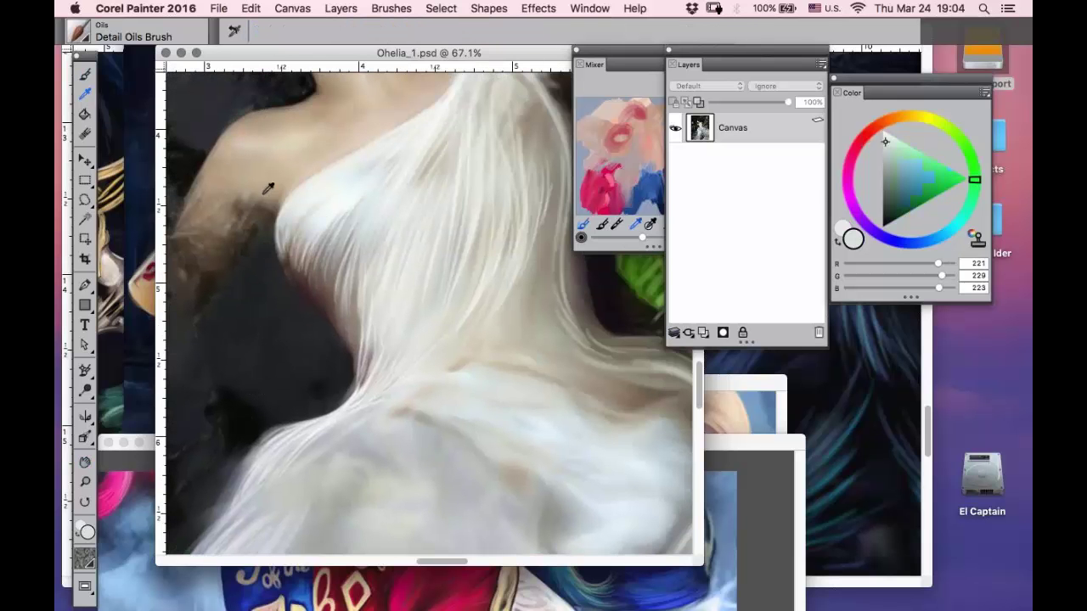
mouse_move(346, 199)
mouse_down()
mouse_move(320, 293)
mouse_move(331, 293)
mouse_up()
mouse_move(375, 189)
mouse_down()
mouse_move(345, 265)
mouse_move(338, 253)
mouse_move(328, 302)
mouse_up()
mouse_move(364, 220)
mouse_down()
mouse_move(341, 311)
mouse_move(364, 363)
mouse_up()
drag(355, 189, 302, 281)
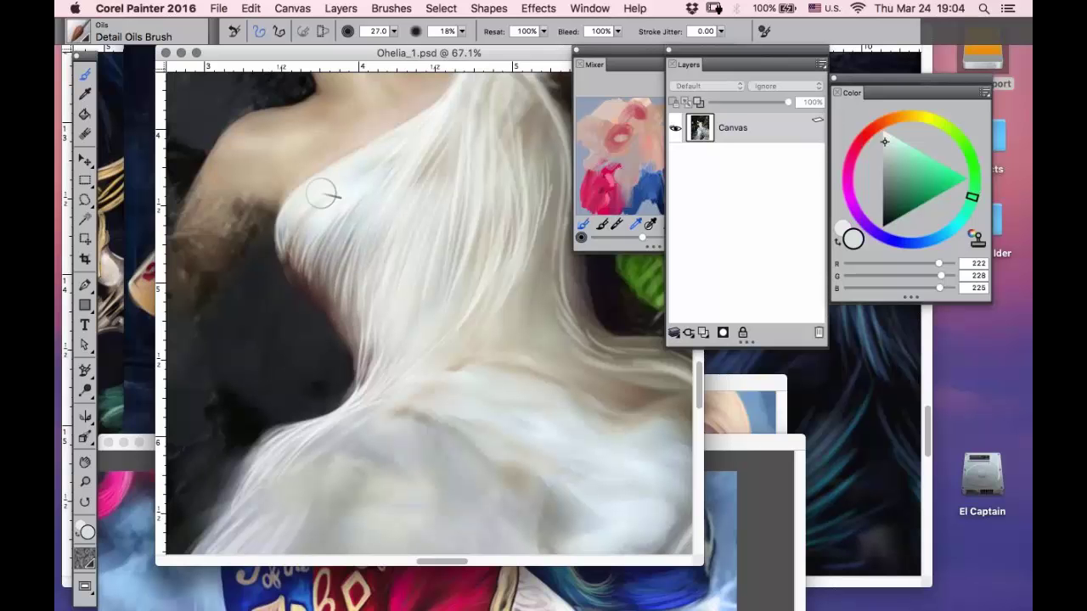
drag(323, 192, 292, 260)
- Paint light gray strands down the bodice below the shoulder along the edge beside the lily pads, reducing the brush to size 15
key(g)
mouse_move(355, 219)
mouse_down()
mouse_move(309, 308)
mouse_move(288, 265)
mouse_up()
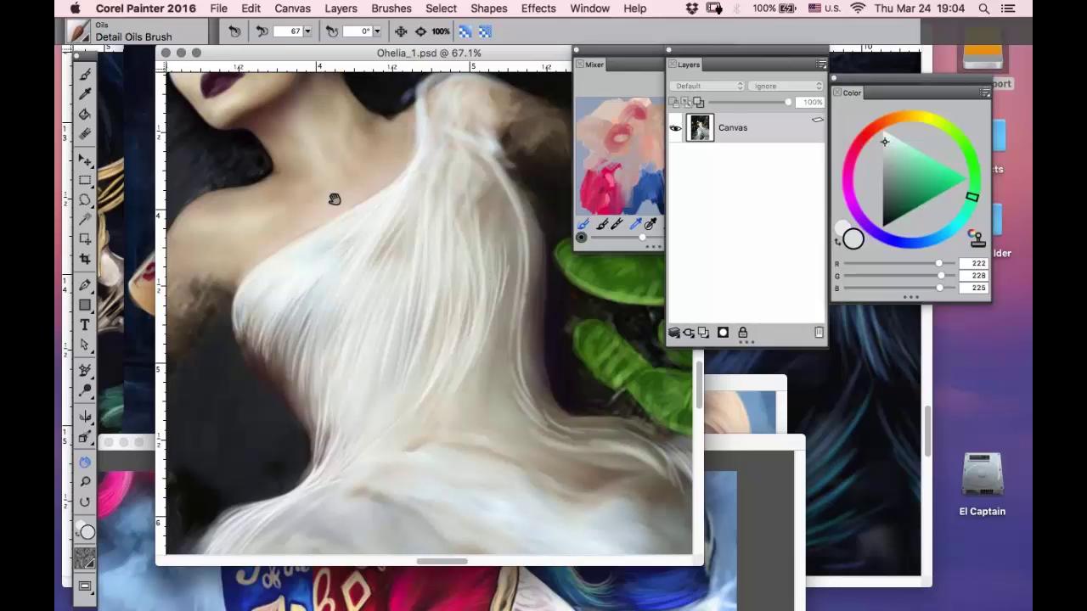
key(b)
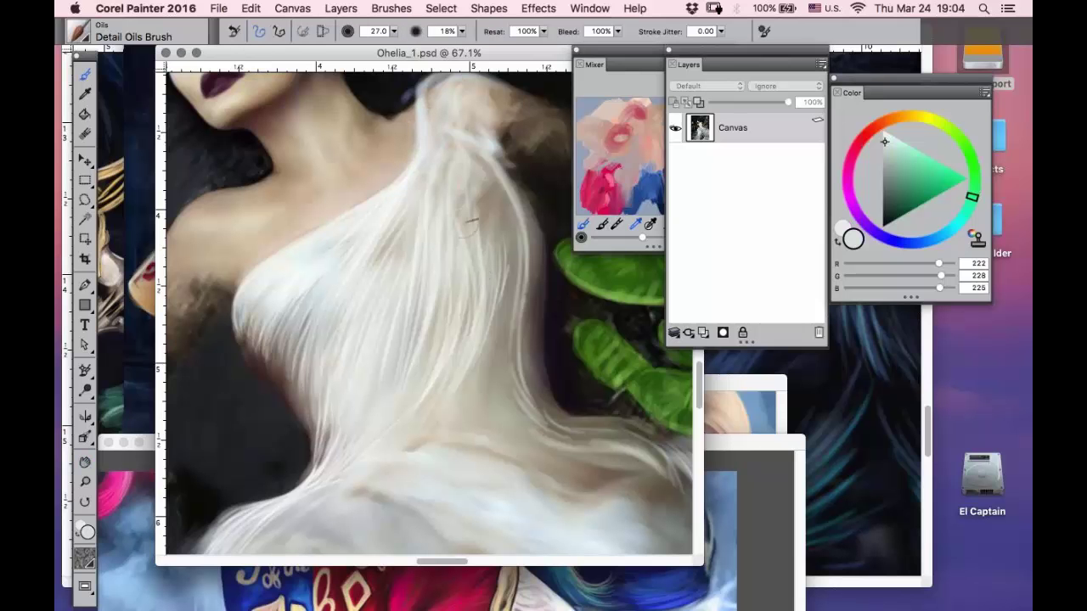
mouse_move(482, 183)
mouse_down()
mouse_move(503, 255)
mouse_move(495, 326)
mouse_move(508, 279)
mouse_up()
mouse_move(501, 203)
mouse_down()
mouse_move(521, 237)
mouse_move(502, 184)
mouse_move(511, 270)
mouse_up()
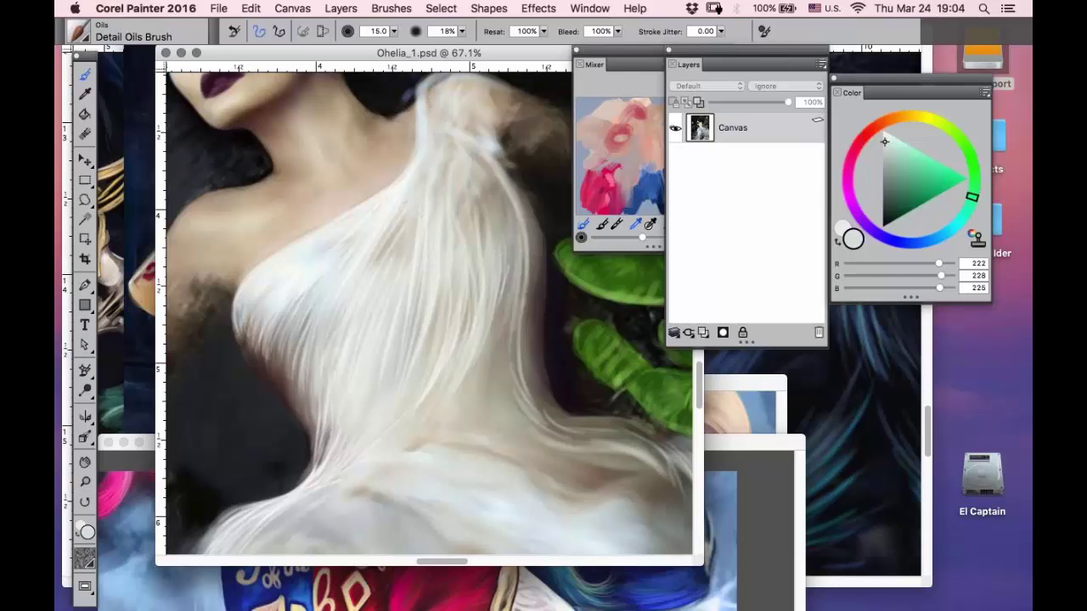
- Sample skin tones from the neck and chest (RGB 197, 173, 149 and 221, 207, 191) to touch up the skin beside the neckline
click(86, 94)
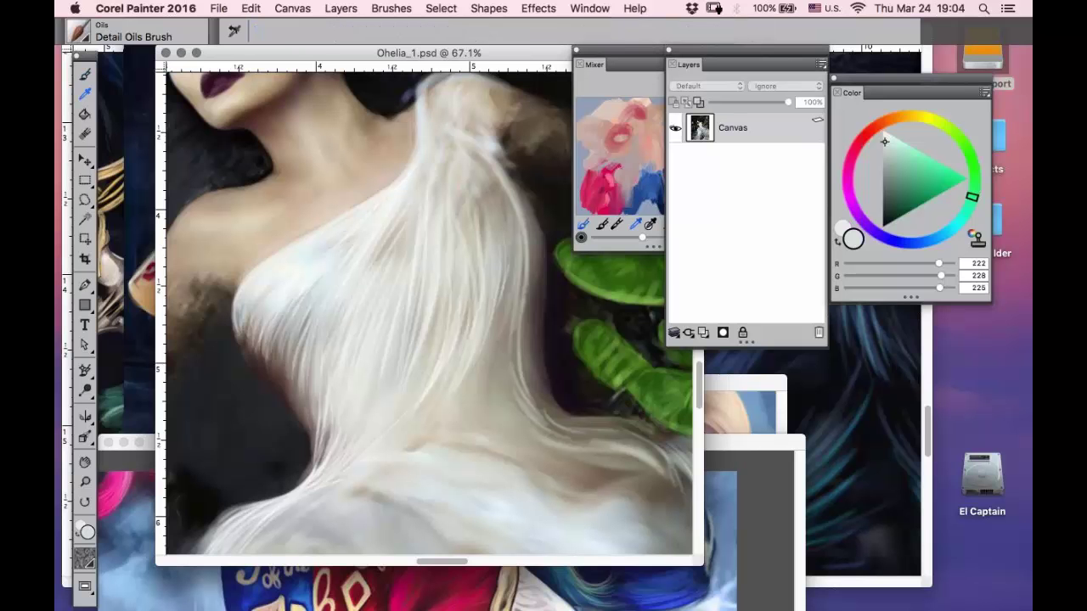
click(340, 117)
click(86, 74)
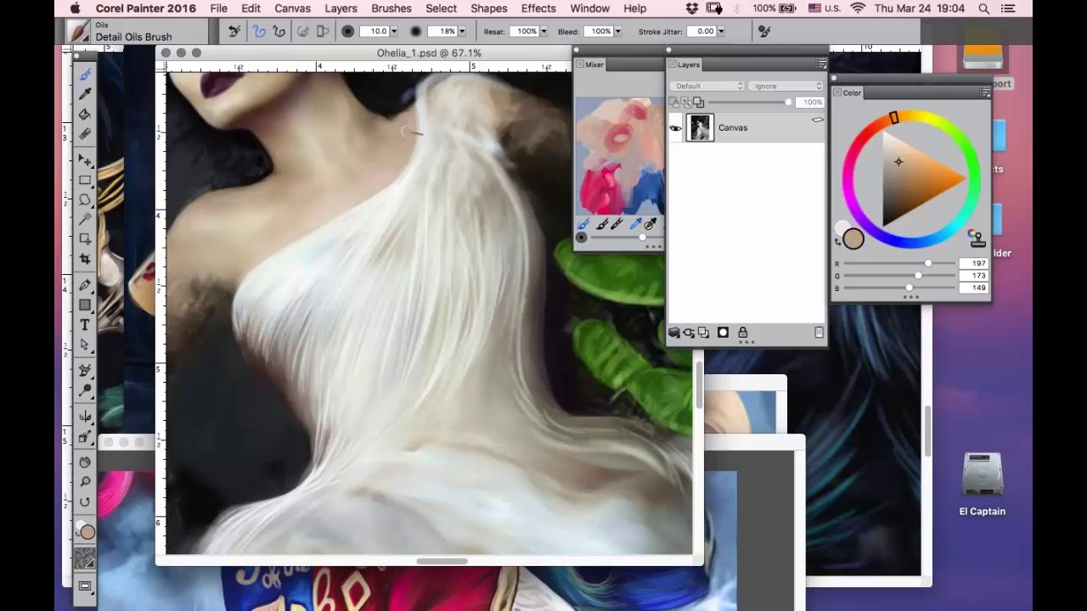
click(86, 95)
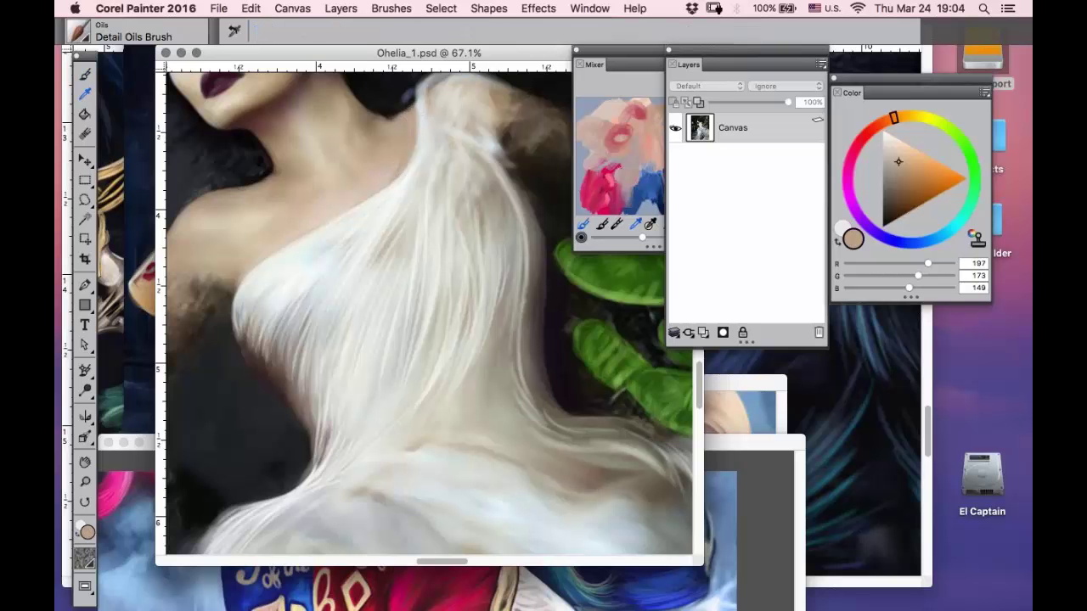
click(323, 183)
click(85, 77)
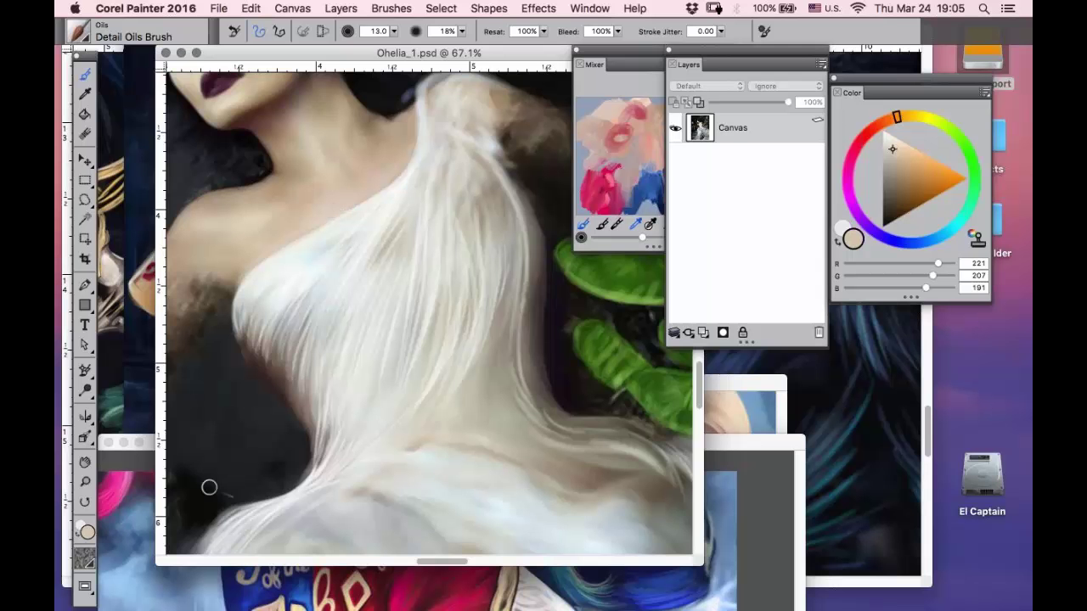
- Sample the deeper skin tone (RGB 211, 190, 173) from the chest and soften the skin along the dress's neckline with brush size 13
click(85, 481)
drag(279, 139, 525, 378)
key(d)
click(303, 104)
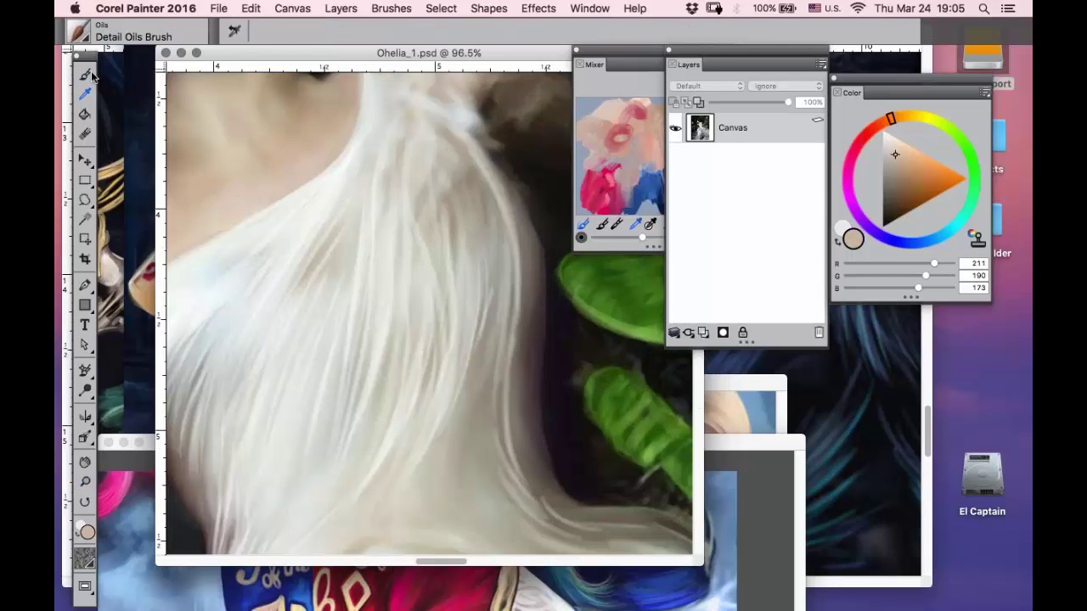
click(88, 76)
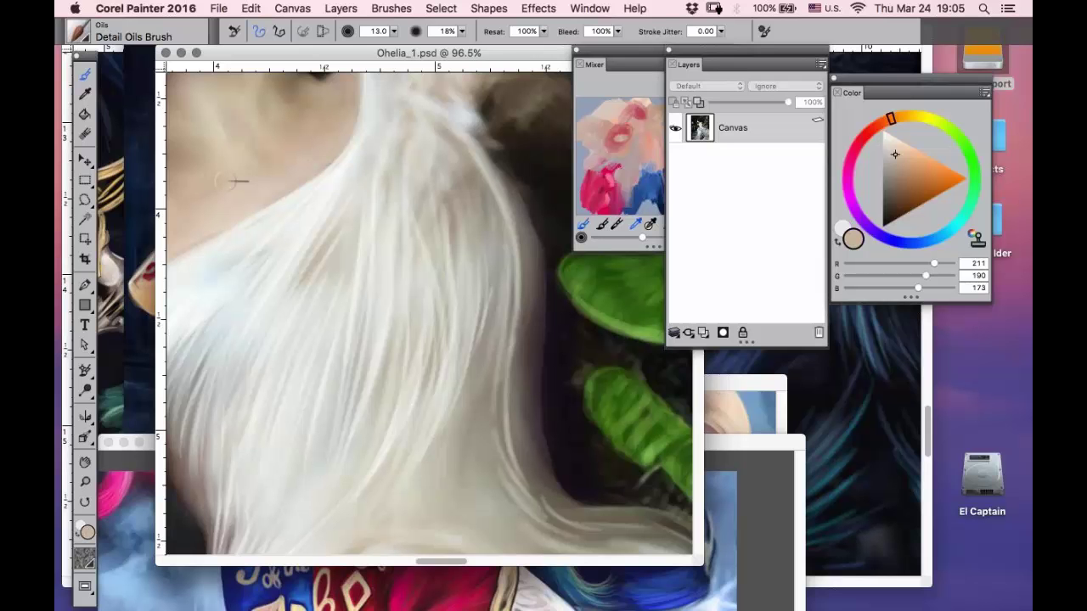
- Sample near-white (RGB 231, 233, 229) from the dress and paint size 11 strands down the bodice edge below the shoulder
click(87, 90)
click(371, 90)
click(85, 75)
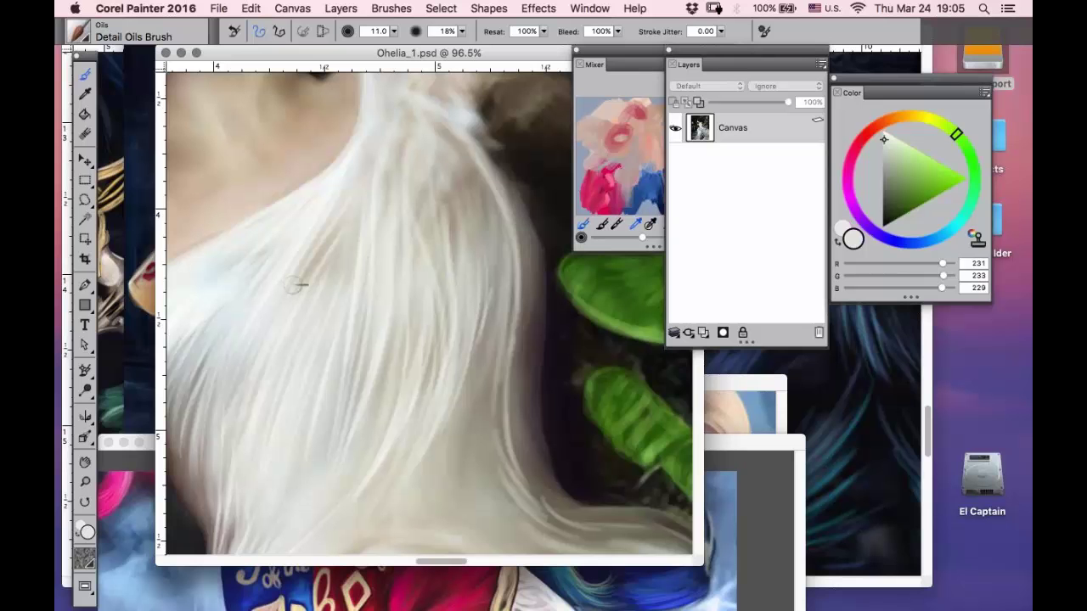
drag(494, 175, 534, 264)
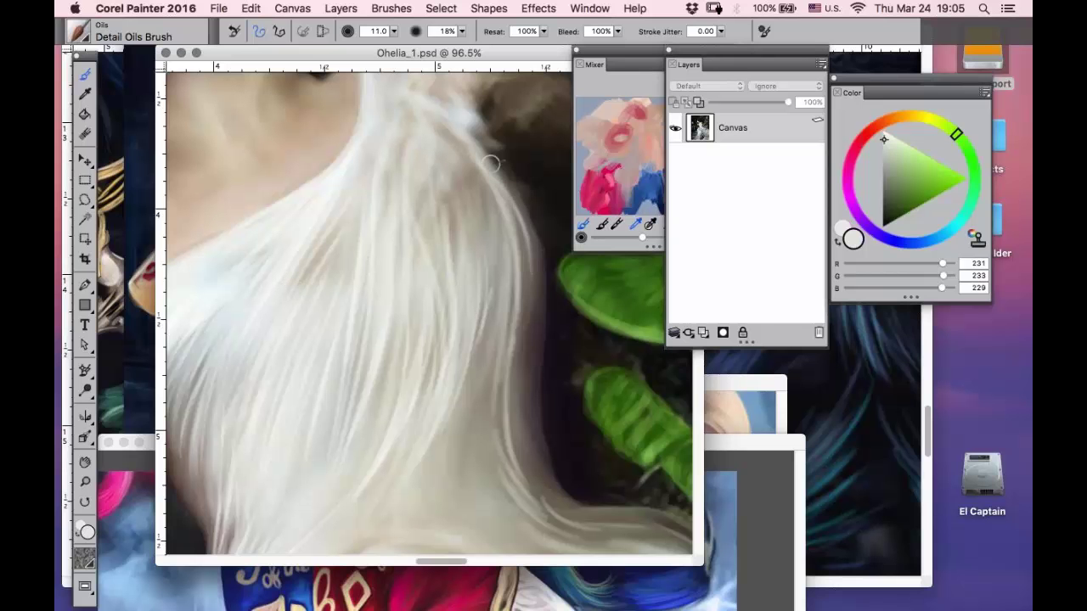
mouse_move(493, 161)
mouse_down()
mouse_move(526, 205)
mouse_move(477, 144)
mouse_move(509, 180)
mouse_move(529, 250)
mouse_move(463, 119)
mouse_move(507, 246)
mouse_up()
drag(471, 165, 505, 256)
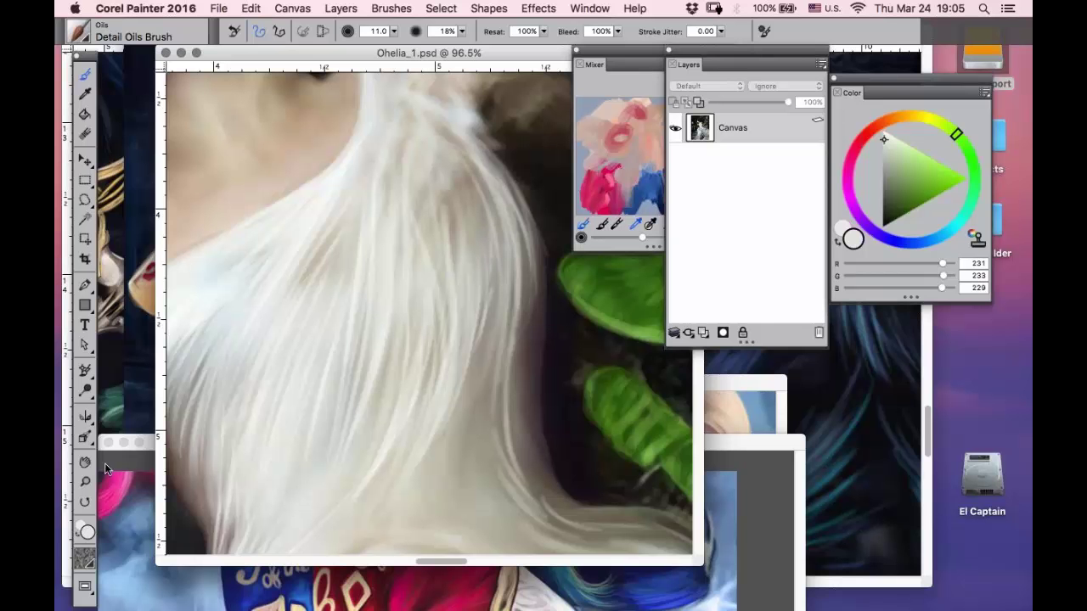
- Sample the pale skin tone (RGB 226, 210, 196) above the neckline for the Detail Oils Brush at size 11
click(85, 481)
alt+click(473, 174)
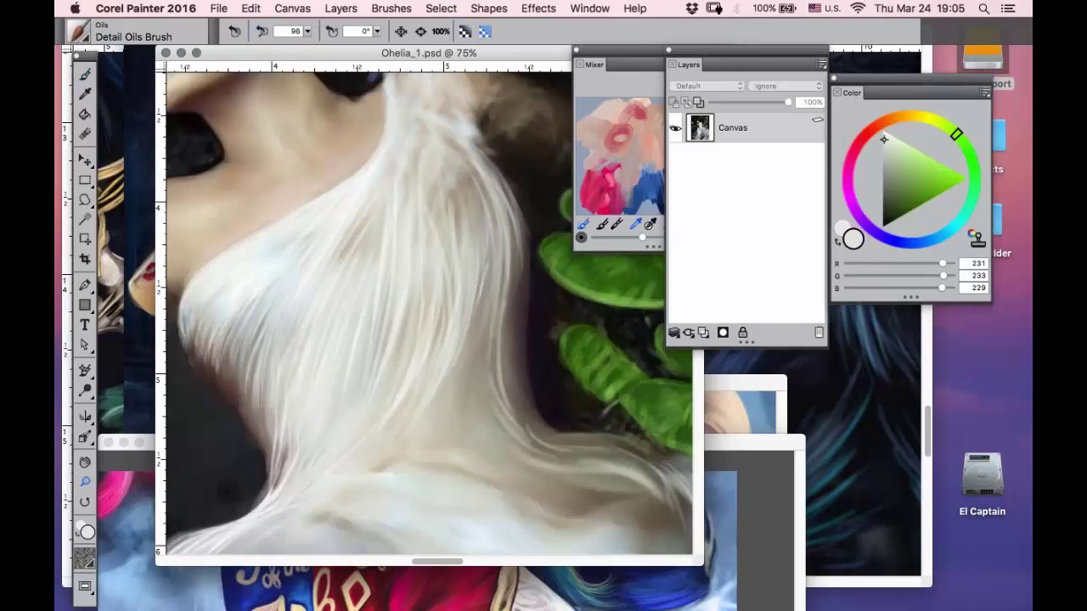
alt+click(467, 179)
alt+click(459, 182)
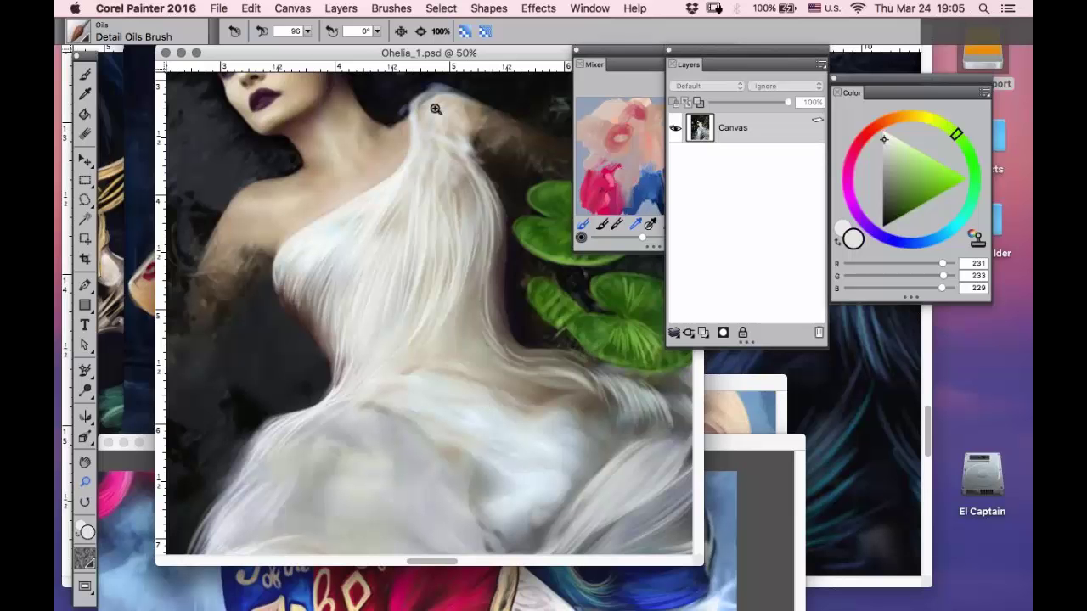
drag(436, 107, 278, 414)
click(85, 94)
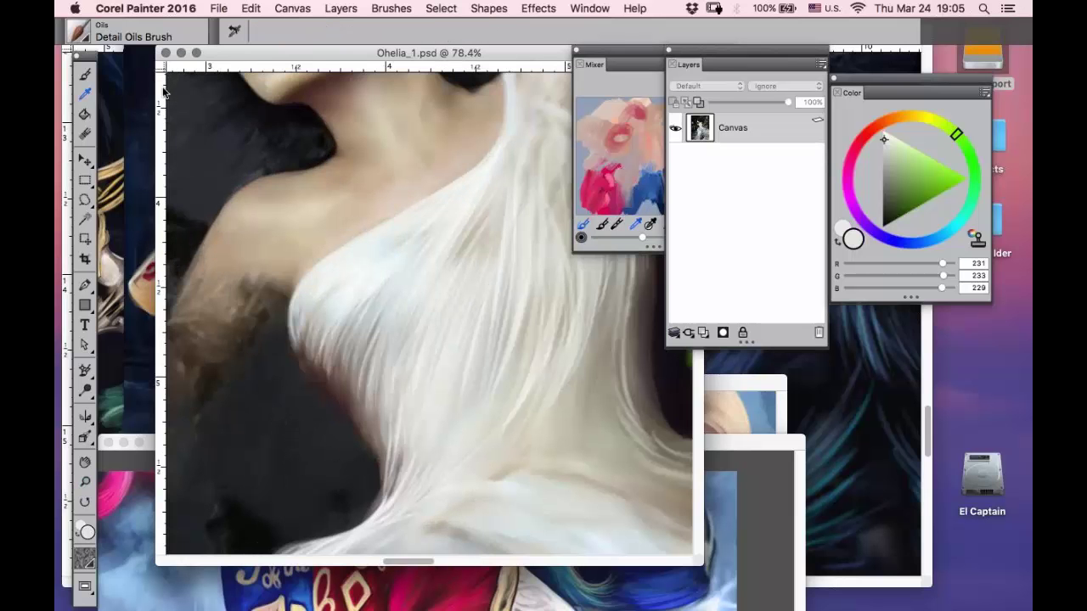
click(412, 183)
key(b)
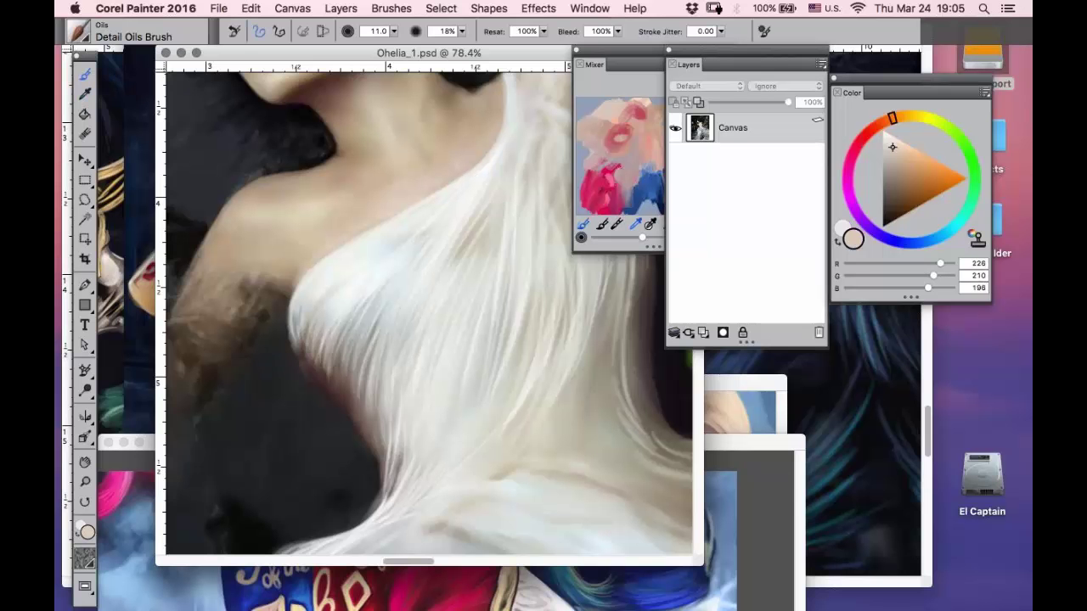
- Zoom out to 25% and examine the whole figure, from the bodice down to the skirt and pink water lily
key(m)
alt+click(459, 213)
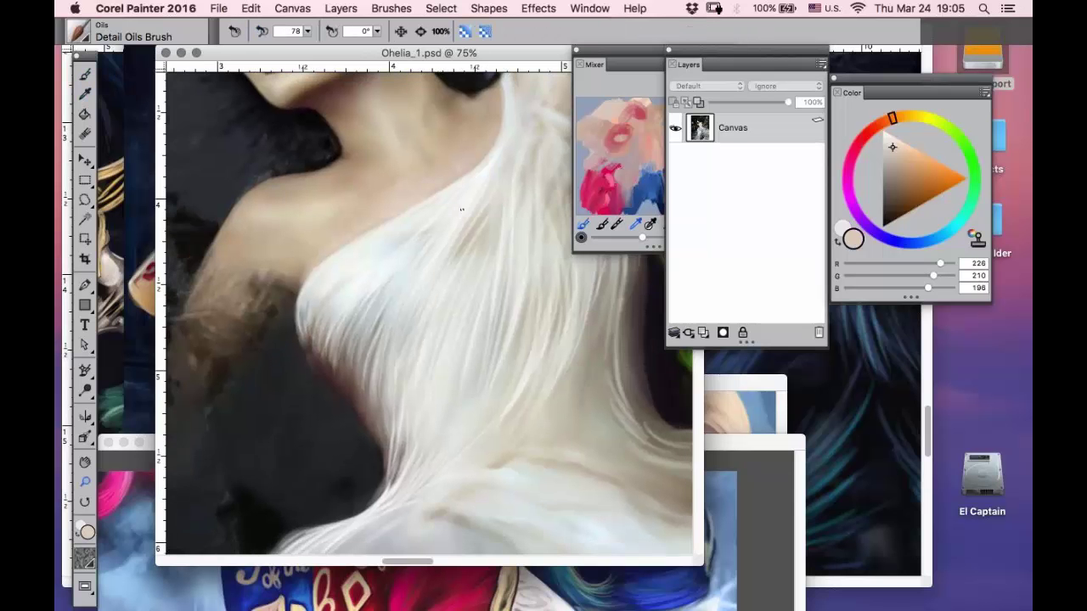
alt+click(461, 211)
alt+click(474, 240)
alt+click(474, 241)
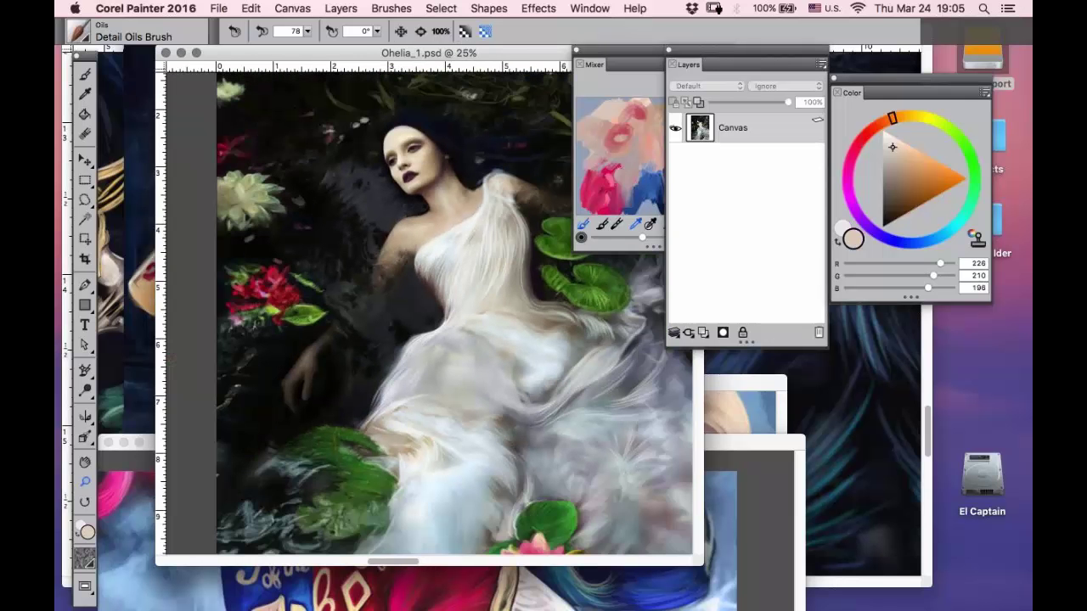
click(85, 463)
drag(469, 288, 391, 227)
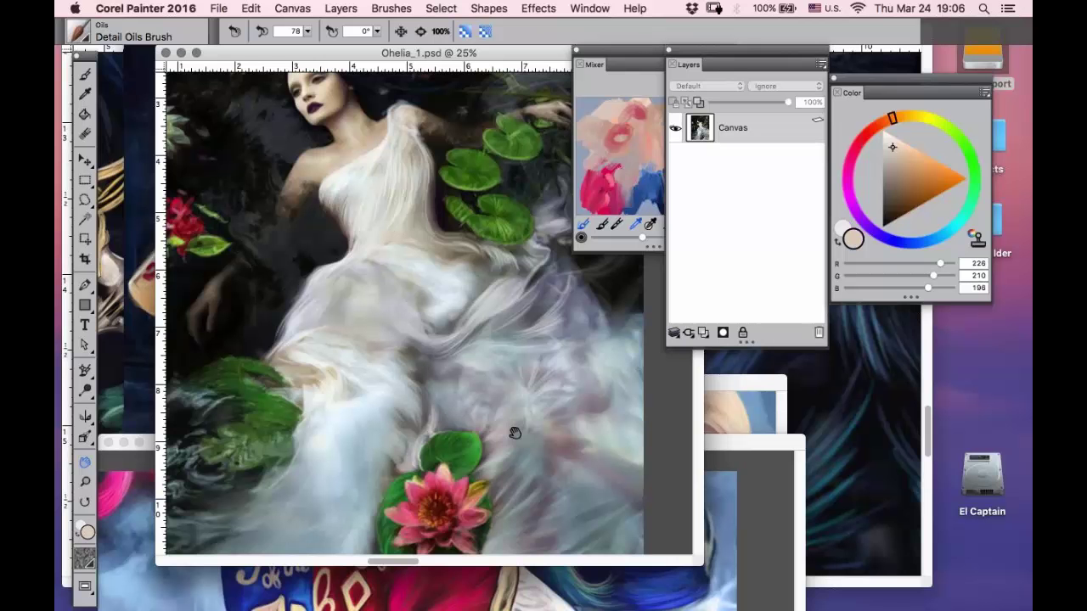
drag(516, 432, 529, 347)
- Switch to the Oily Blender 2 brush at size 30 and enlarge the bodice and waist to 100.6%
click(86, 481)
drag(501, 147, 422, 214)
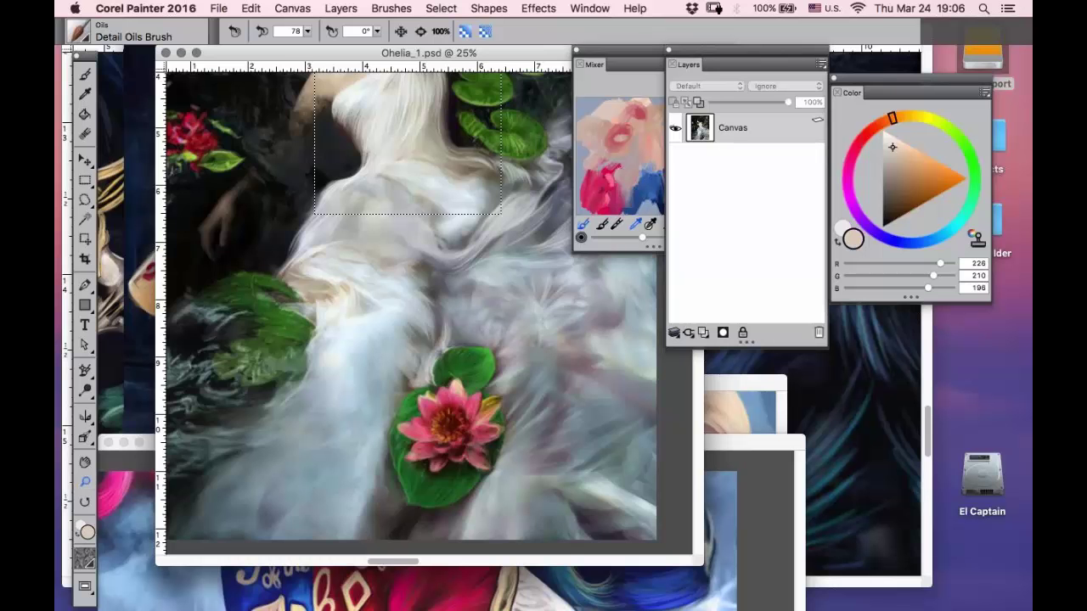
drag(314, 73, 315, 74)
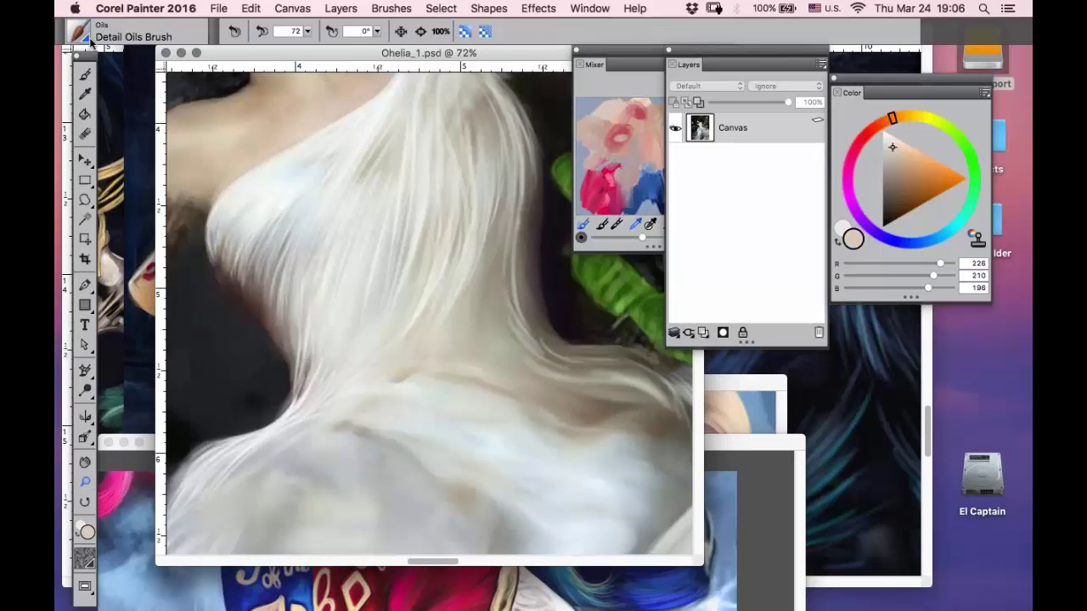
click(85, 36)
click(104, 230)
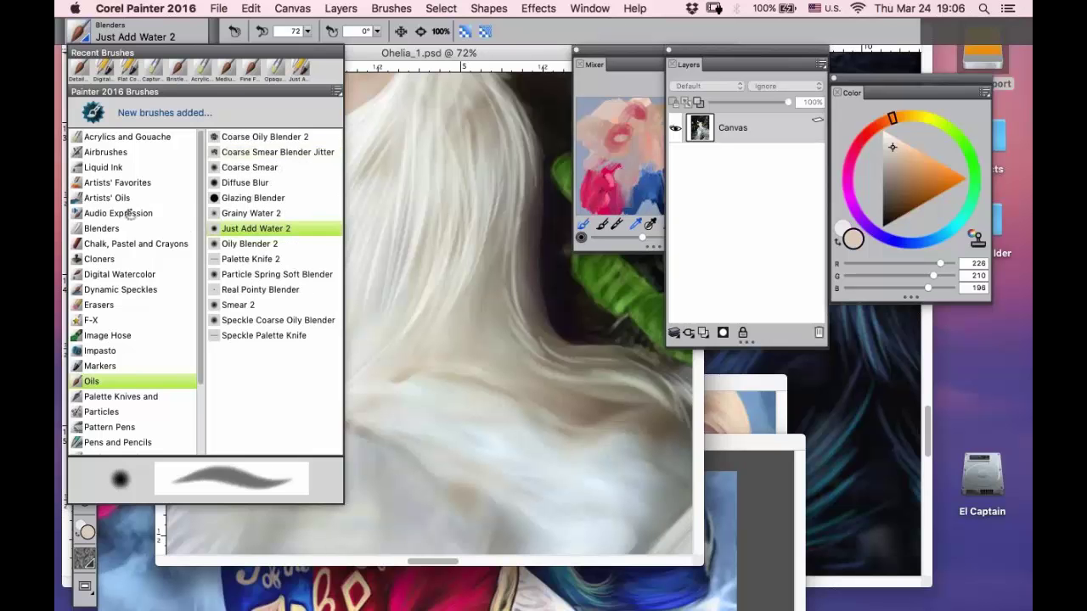
click(255, 245)
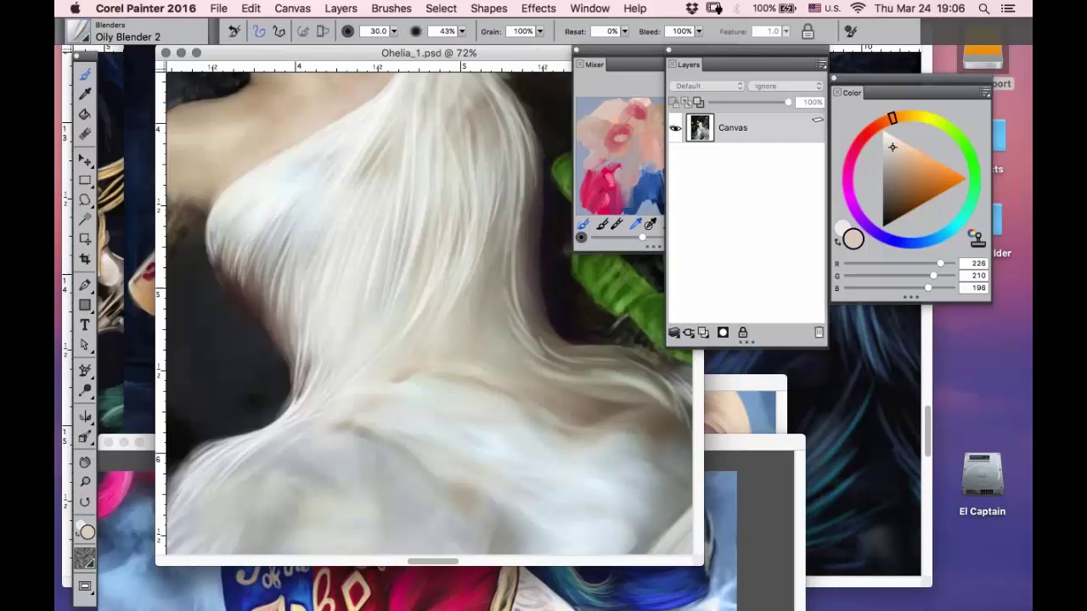
click(78, 484)
drag(209, 168, 453, 371)
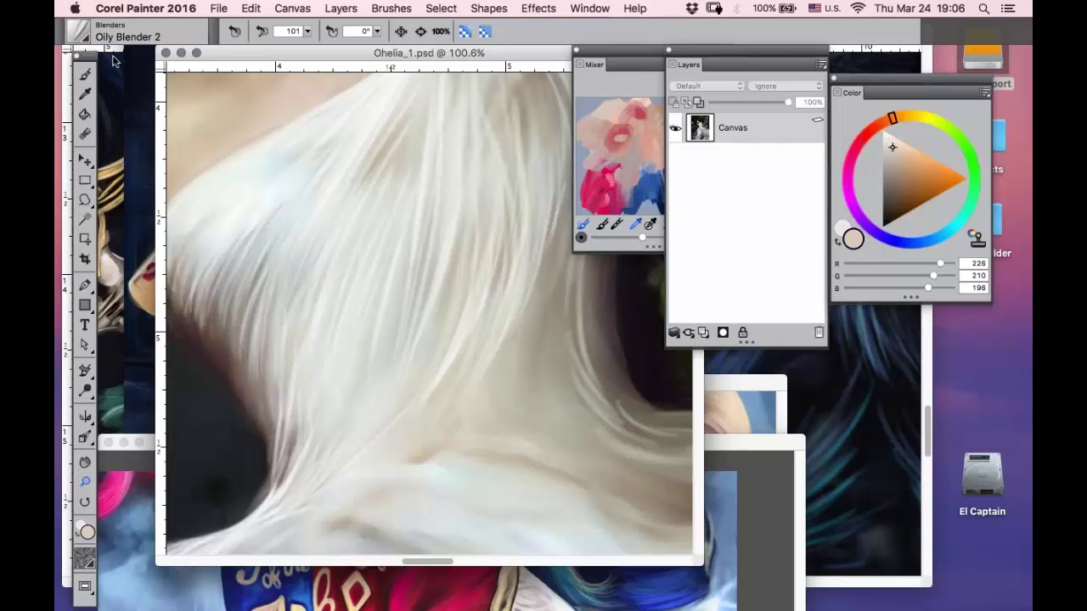
click(86, 75)
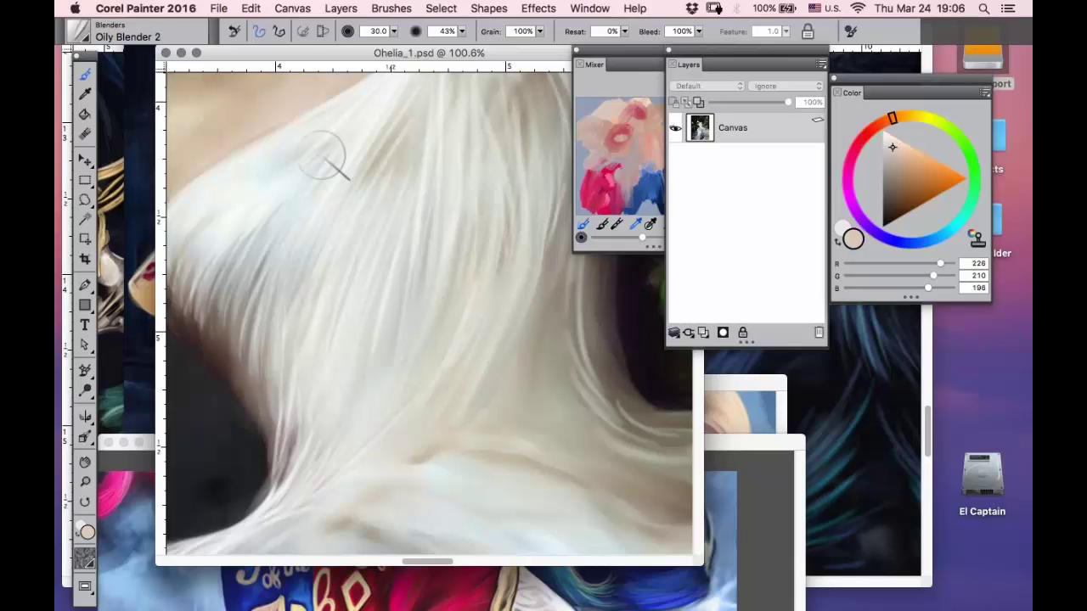
- Blend the white strands from the neckline and bust down the bodice to the waist with long downward strokes
mouse_move(347, 126)
mouse_down()
mouse_move(315, 123)
mouse_move(243, 173)
mouse_move(368, 113)
mouse_up()
mouse_move(234, 251)
mouse_down()
mouse_move(283, 186)
mouse_move(351, 129)
mouse_move(313, 251)
mouse_move(360, 141)
mouse_move(297, 332)
mouse_up()
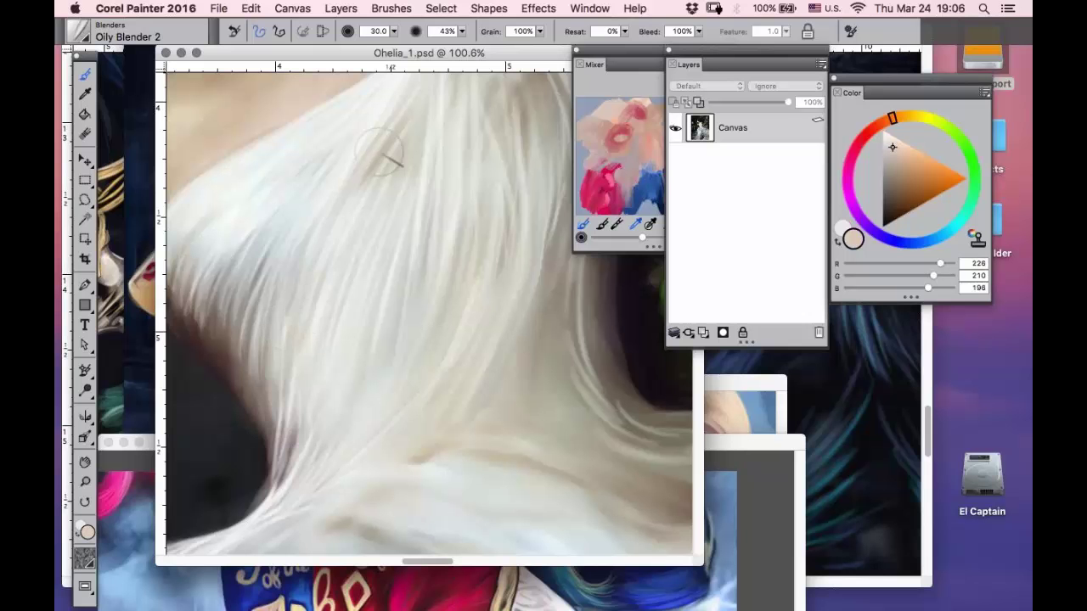
drag(380, 153, 302, 409)
mouse_move(328, 247)
mouse_down()
mouse_move(303, 461)
mouse_move(287, 308)
mouse_move(271, 453)
mouse_move(262, 429)
mouse_move(299, 440)
mouse_move(272, 445)
mouse_move(255, 520)
mouse_up()
mouse_move(319, 426)
mouse_down()
mouse_move(284, 507)
mouse_move(346, 422)
mouse_move(284, 523)
mouse_up()
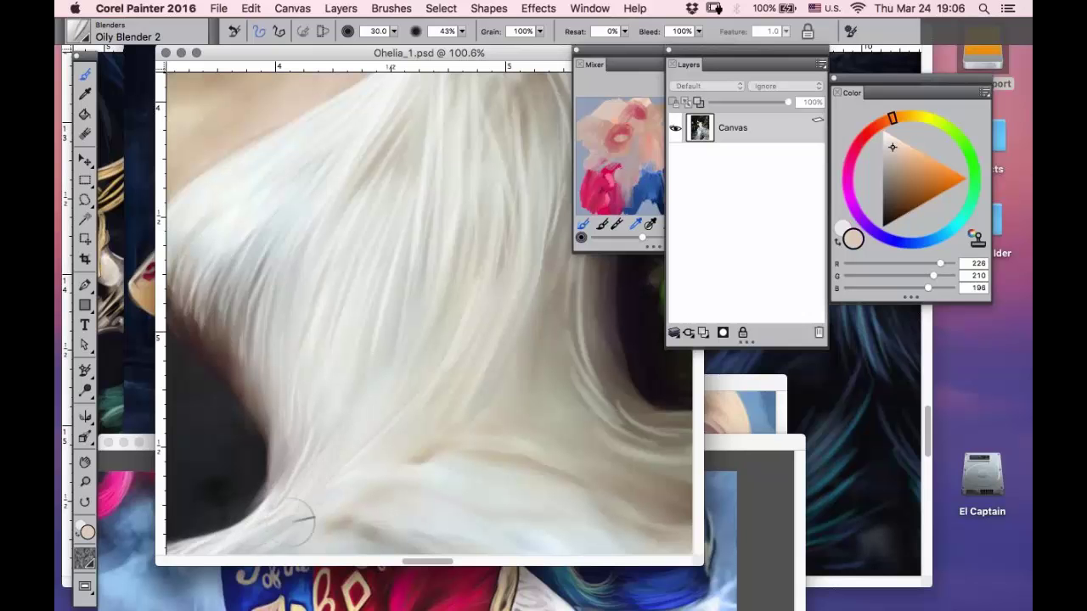
mouse_move(414, 343)
mouse_down()
mouse_move(363, 389)
mouse_move(365, 430)
mouse_up()
- Switch to the Digital Airbrush with size 42 and 14% opacity to tint the centre of the bodice
click(85, 462)
drag(268, 227, 220, 313)
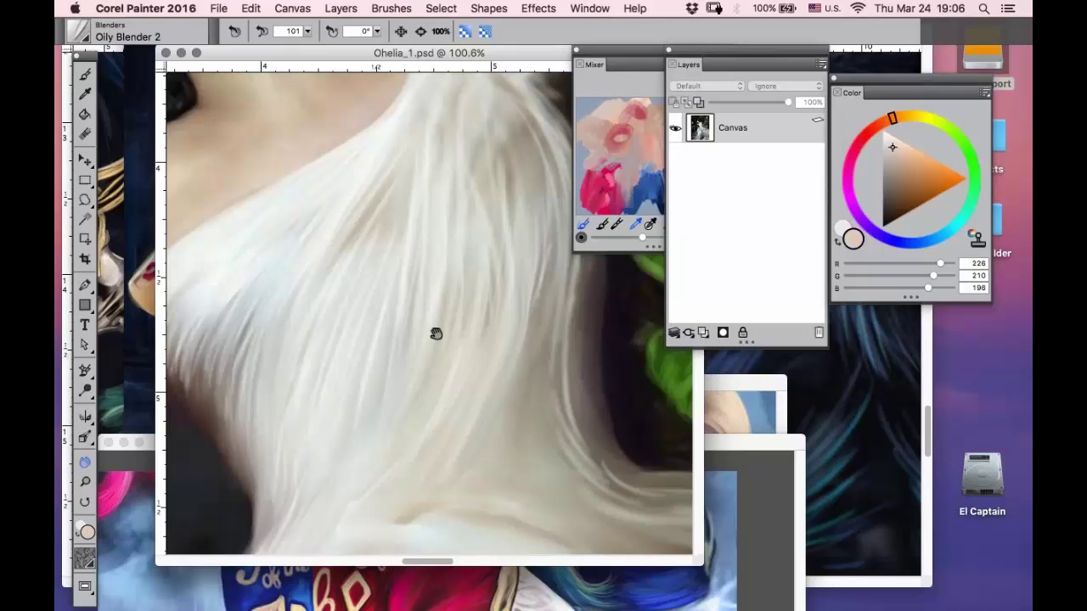
click(88, 39)
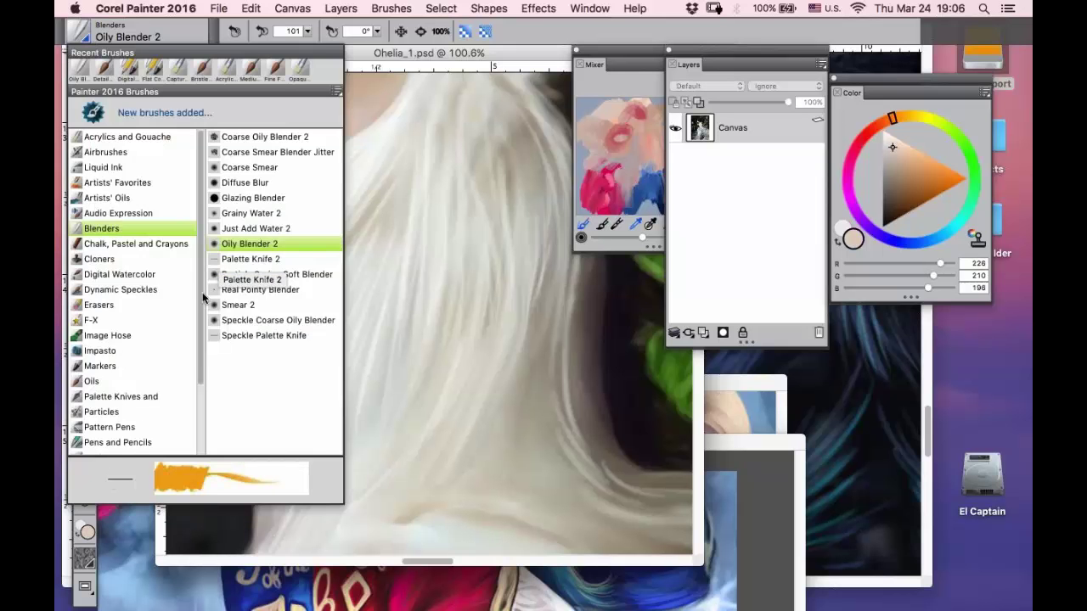
scroll(136, 374, down, 3)
click(106, 400)
click(250, 152)
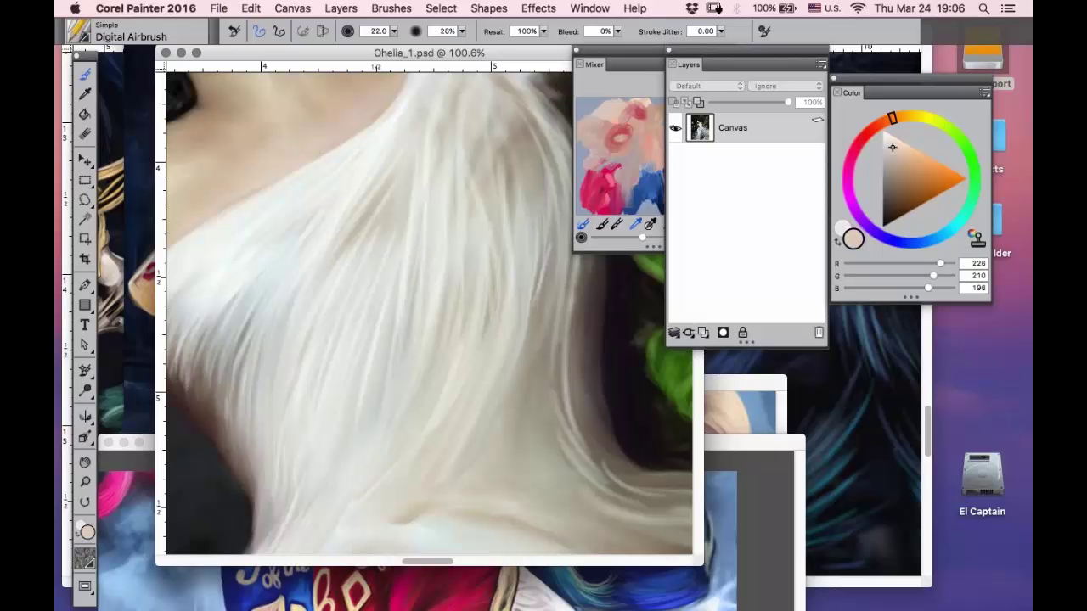
key(bracketright)
key(bracketright)
click(462, 32)
drag(433, 48, 392, 48)
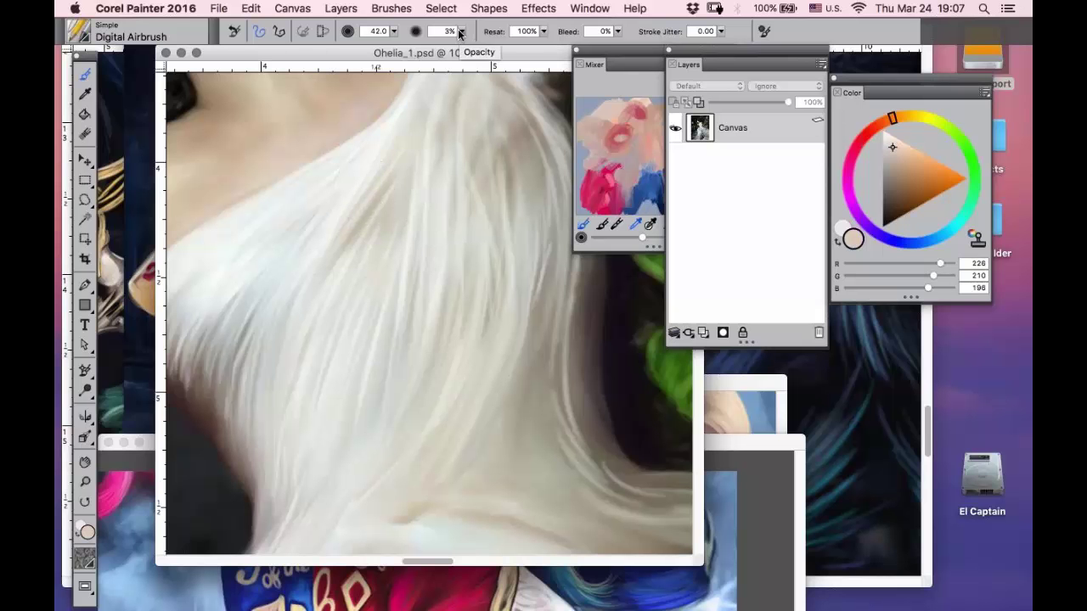
drag(460, 32, 412, 47)
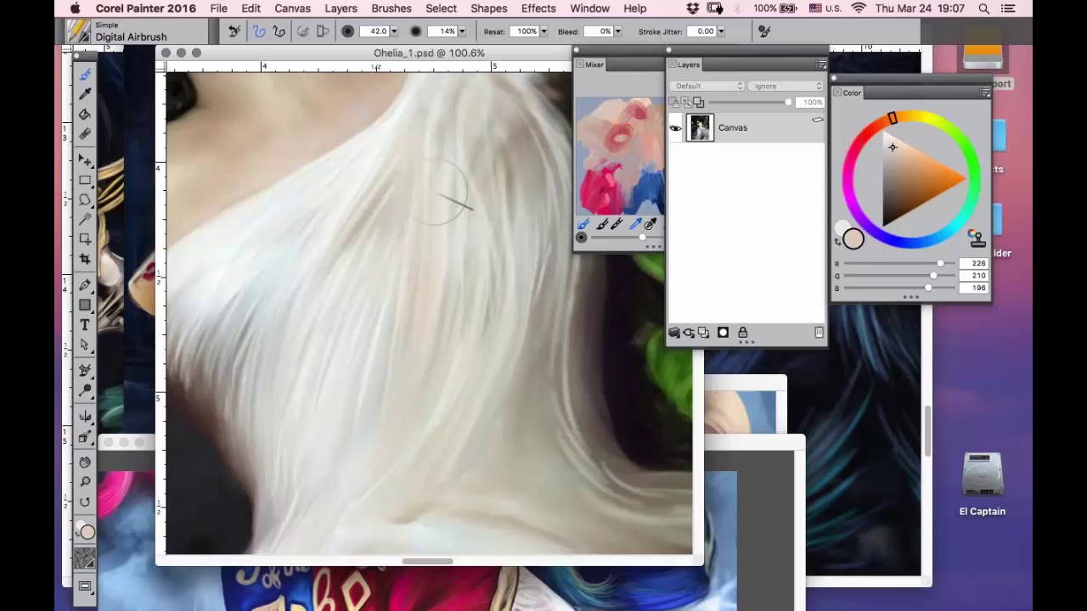
- Set the color to a warm near-white (RGB 255, 249, 244) and airbrush down the lower bodice and its side toward the waist
click(884, 133)
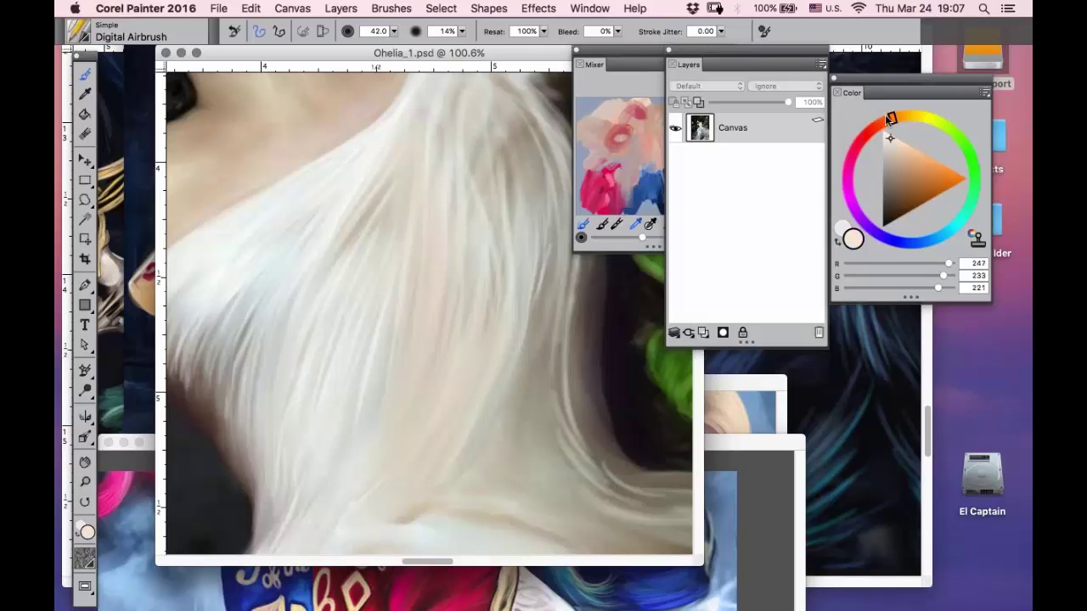
drag(507, 309, 432, 528)
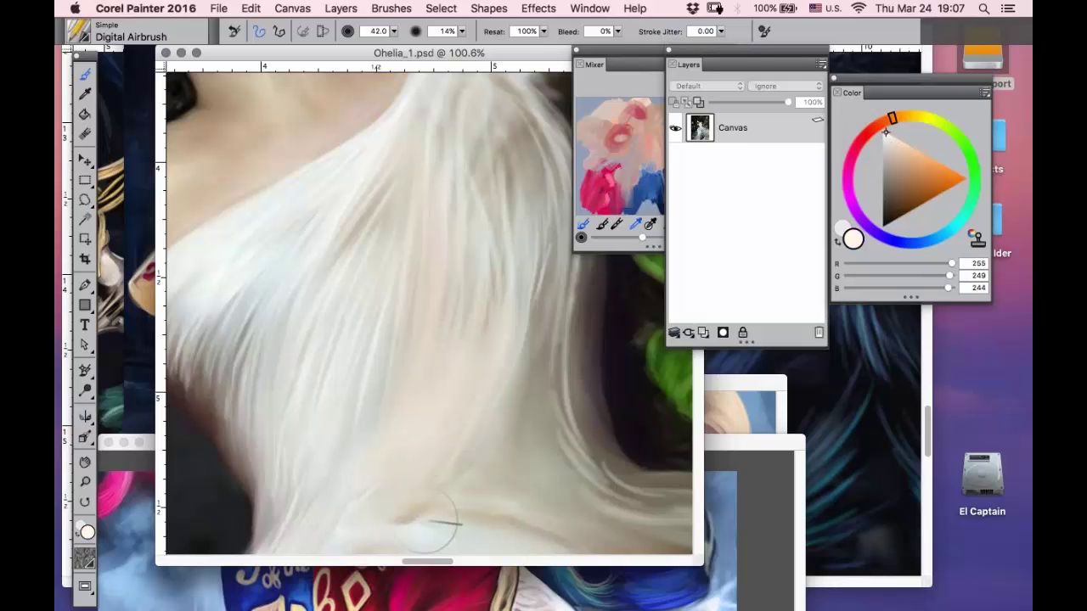
mouse_move(545, 265)
mouse_down()
mouse_move(547, 406)
mouse_move(598, 501)
mouse_up()
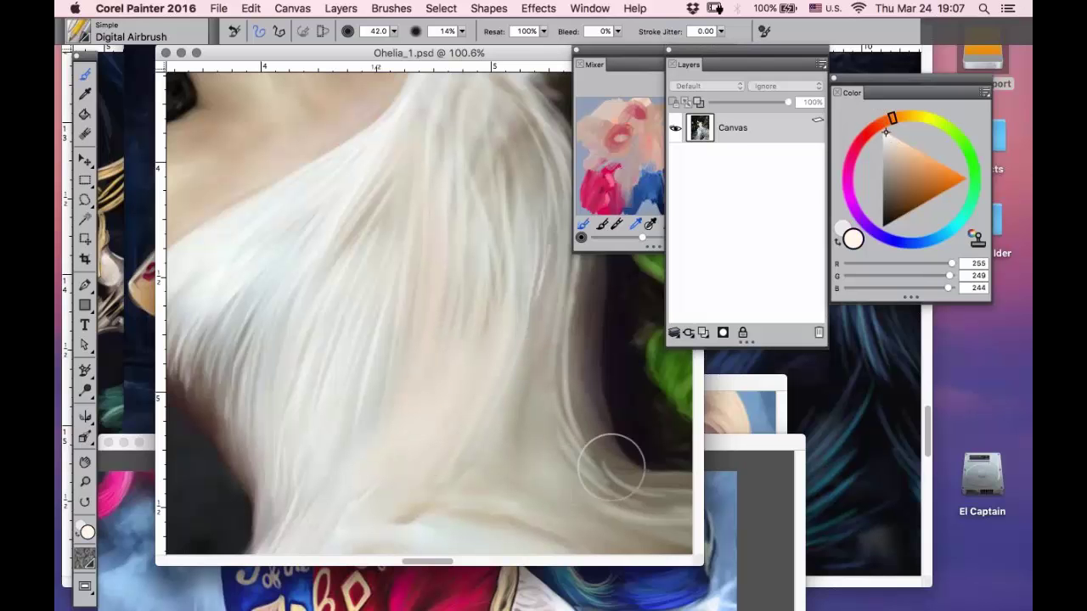
- Examine the airbrushed bodice at 50%, and enlarge the bodice and waist to 78.4%
click(85, 481)
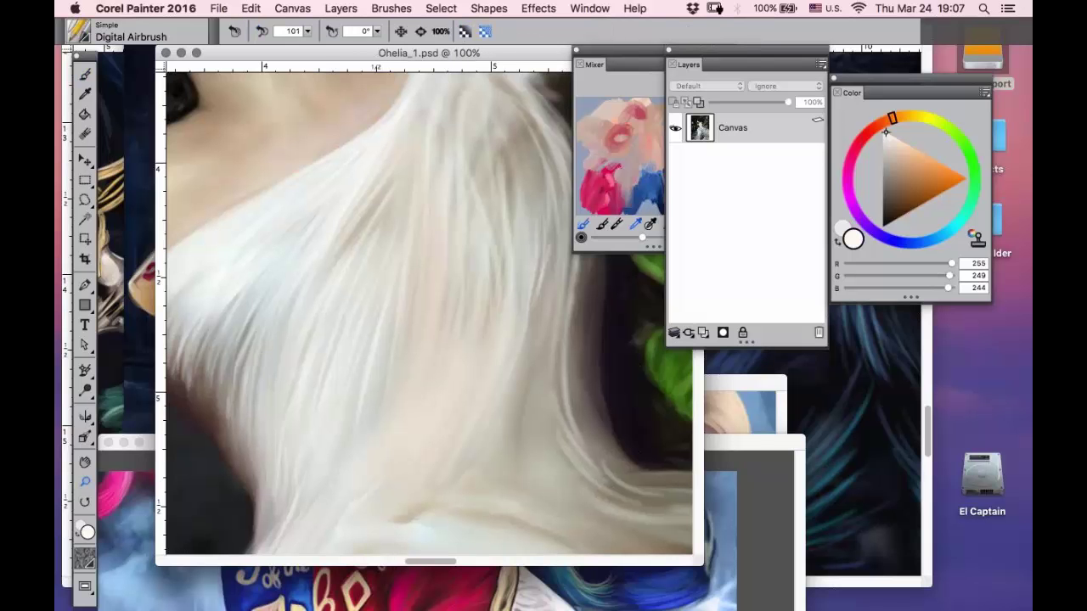
alt+click(384, 245)
alt+click(384, 245)
alt+click(384, 245)
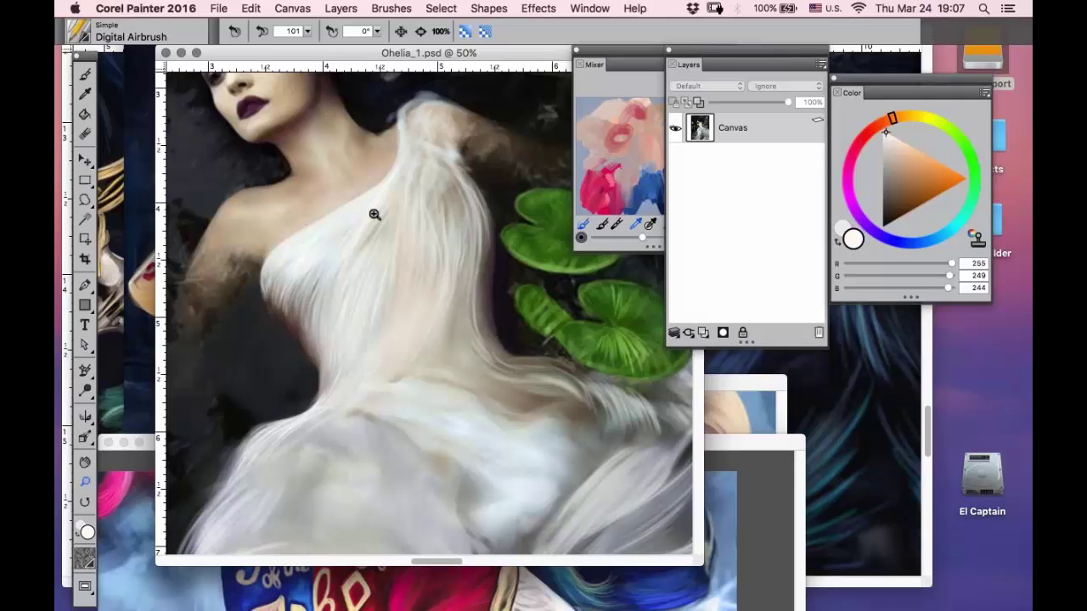
drag(496, 165, 284, 518)
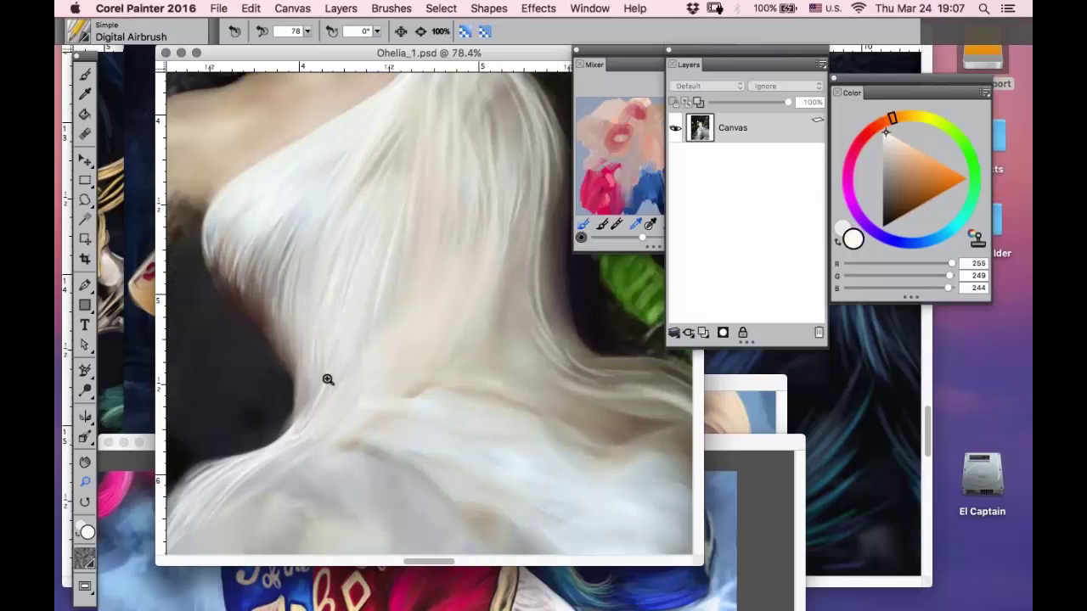
- Airbrush the warm near-white softly along the upper edge of the bust, below the neckline
click(85, 74)
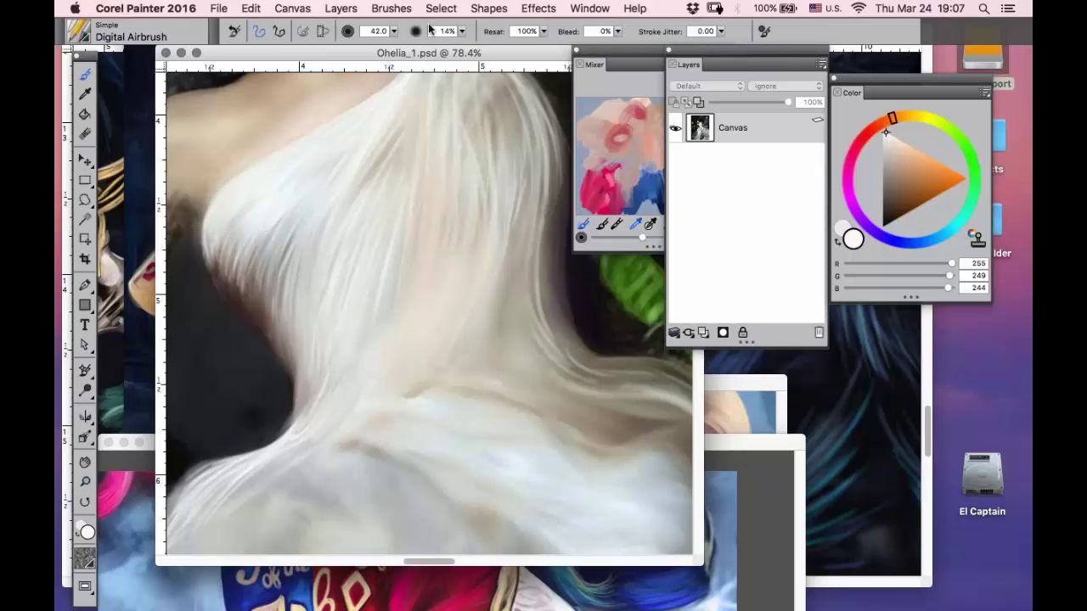
drag(337, 107, 230, 182)
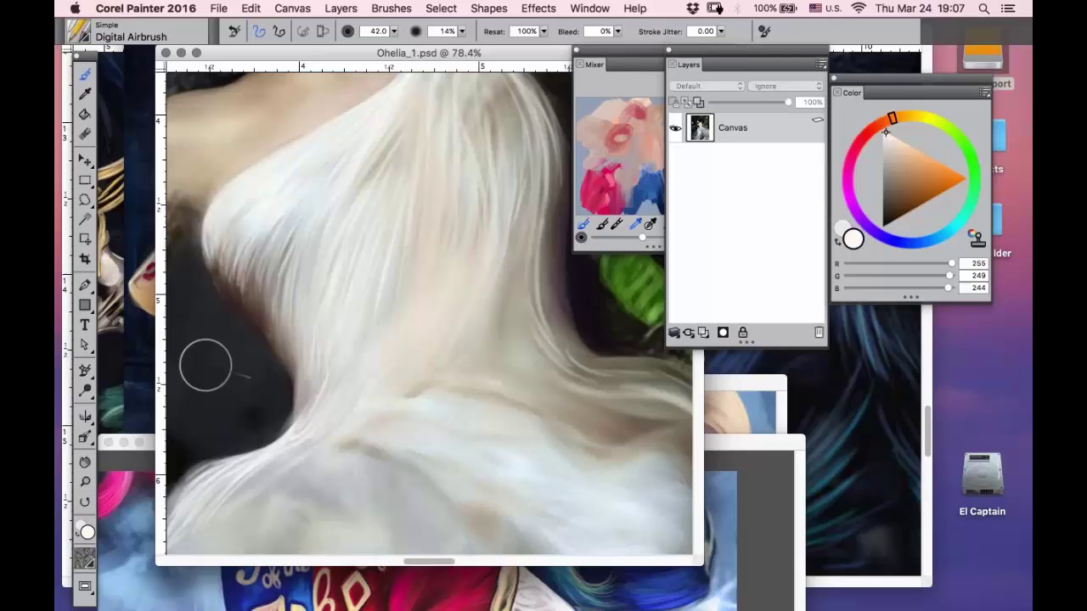
- Move up from the bodice to the woman's head and enlarge her face to 134.8%
click(85, 462)
drag(301, 245, 386, 407)
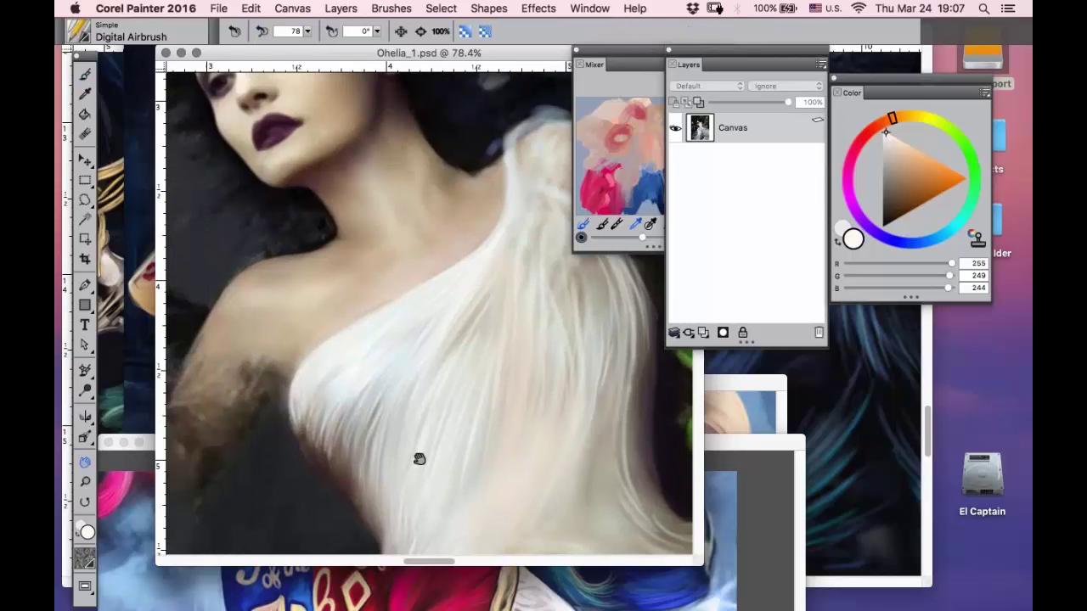
drag(419, 458, 465, 535)
drag(506, 232, 519, 297)
click(85, 483)
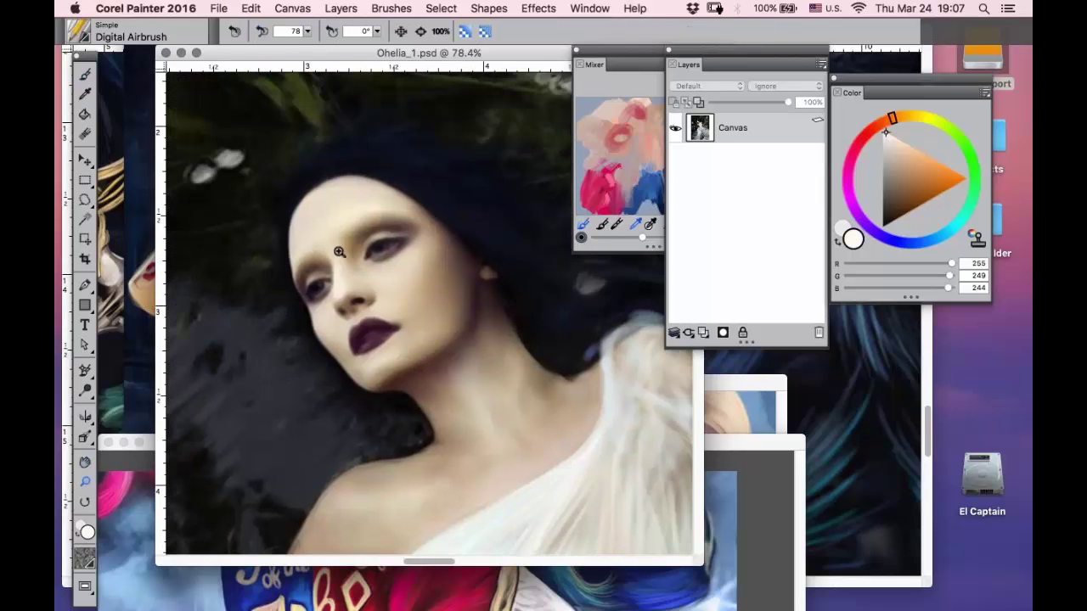
drag(275, 181, 585, 407)
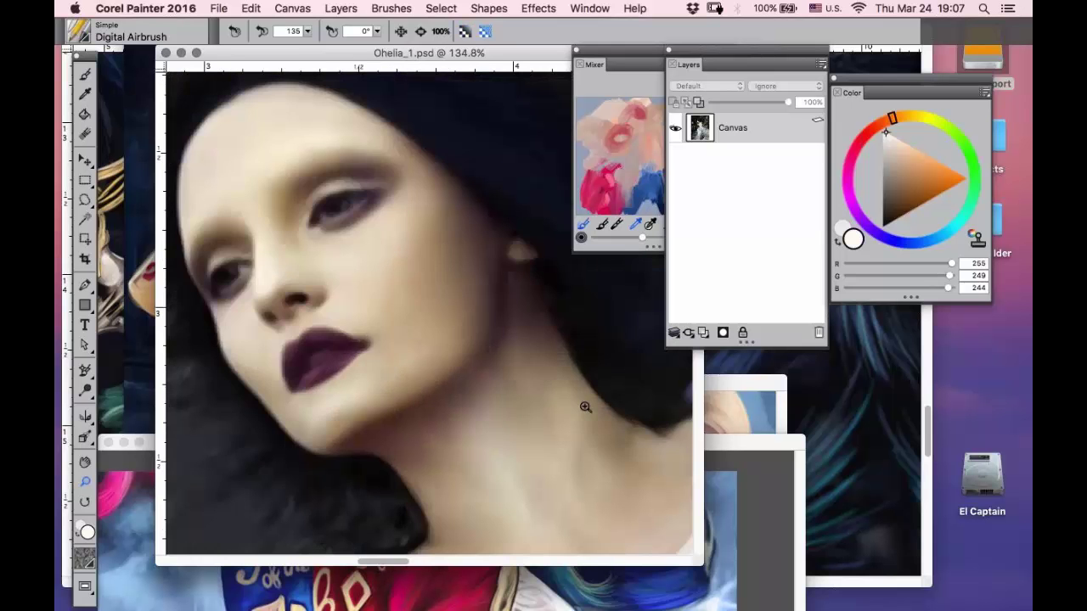
- Set the view to 100% and examine the face, neck and shoulder of the portrait
right_click(348, 280)
click(389, 348)
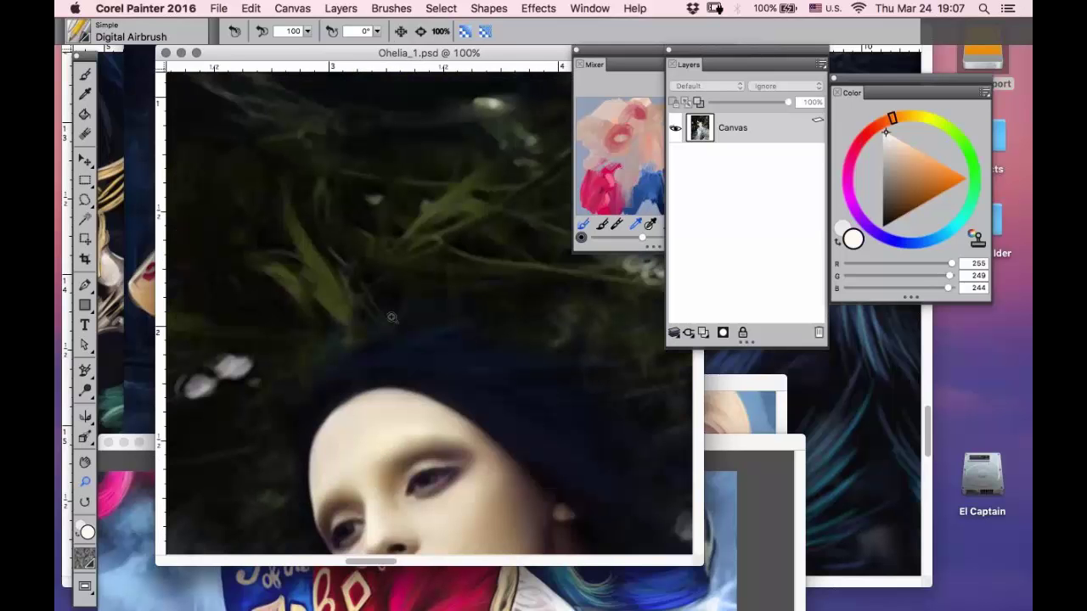
click(85, 461)
drag(350, 382, 297, 178)
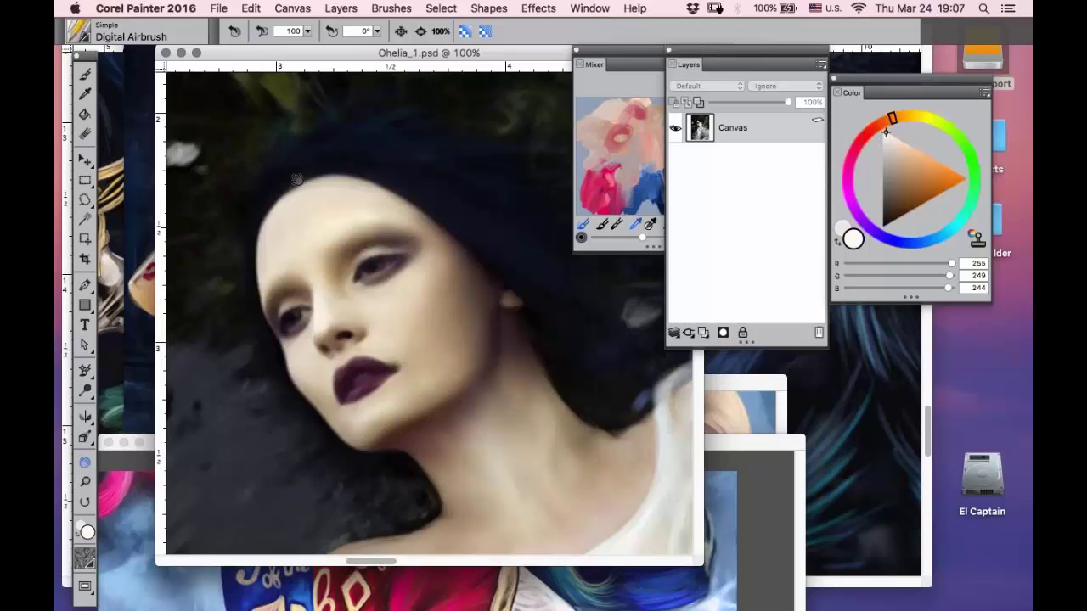
click(773, 364)
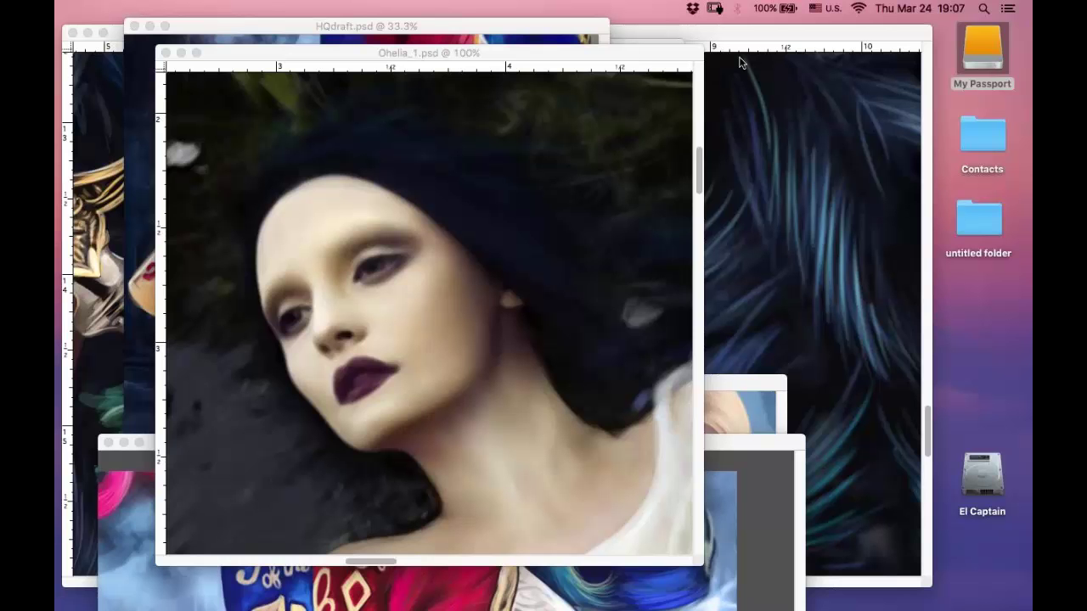
click(599, 140)
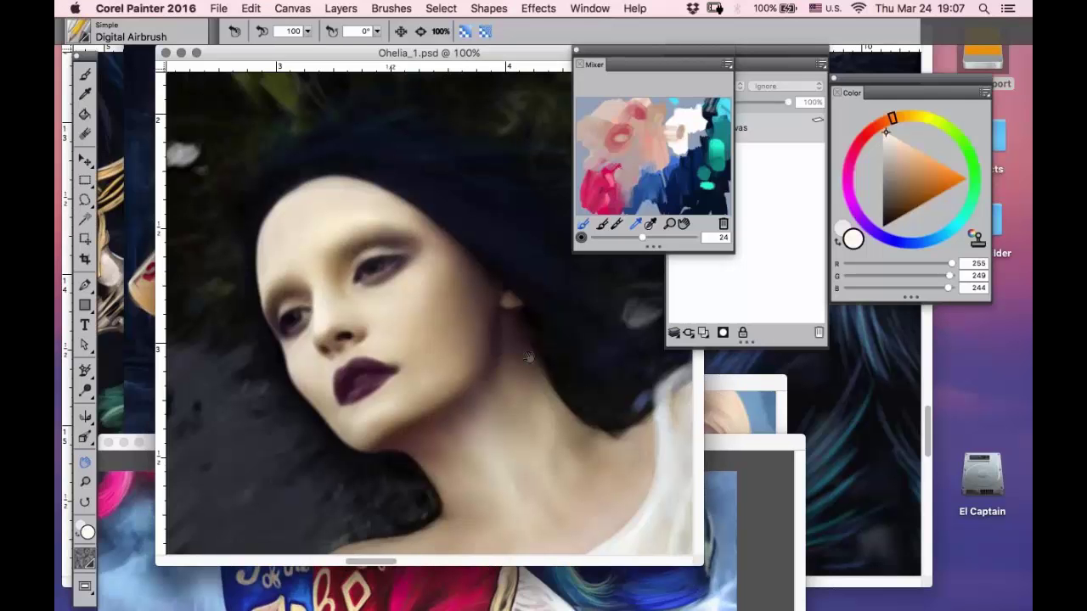
drag(533, 357, 575, 276)
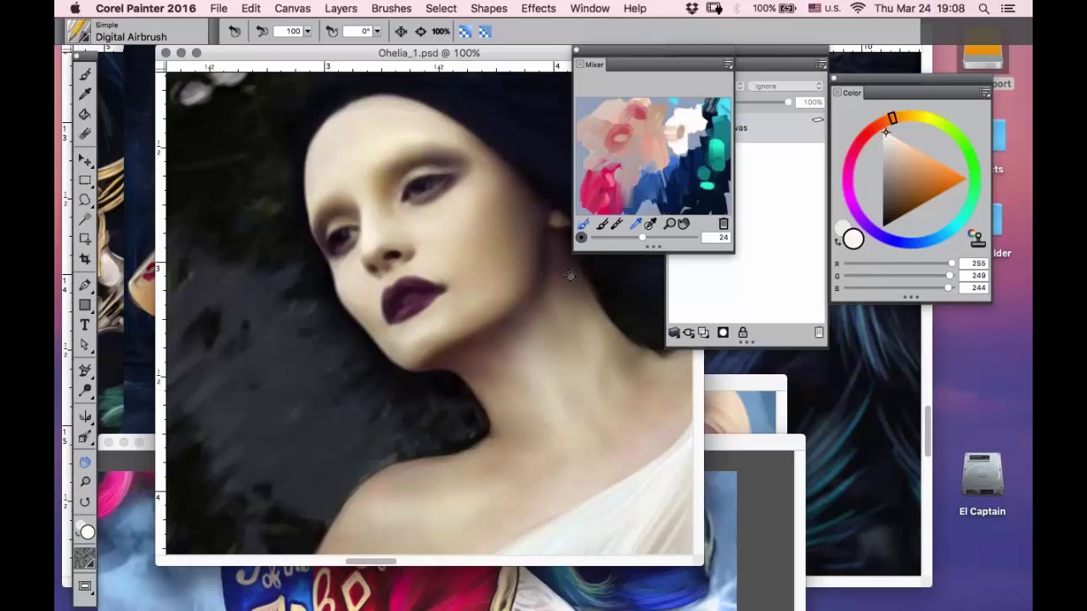
drag(288, 234, 234, 222)
key(b)
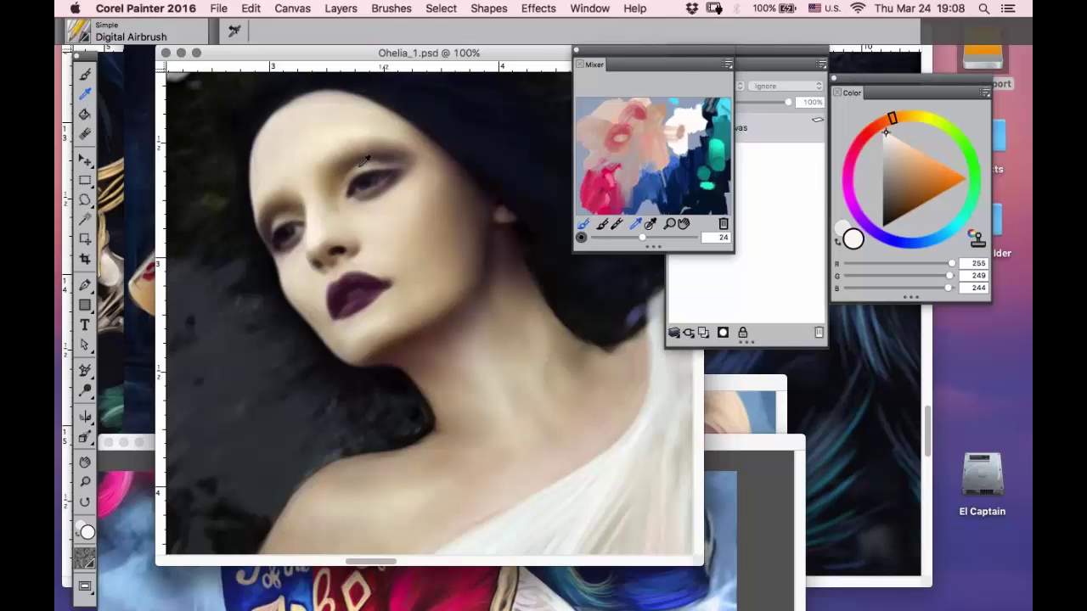
- Move the c.psd and Ohelia_1.psd windows aside to uncover the HQdraft.psd painting
click(138, 490)
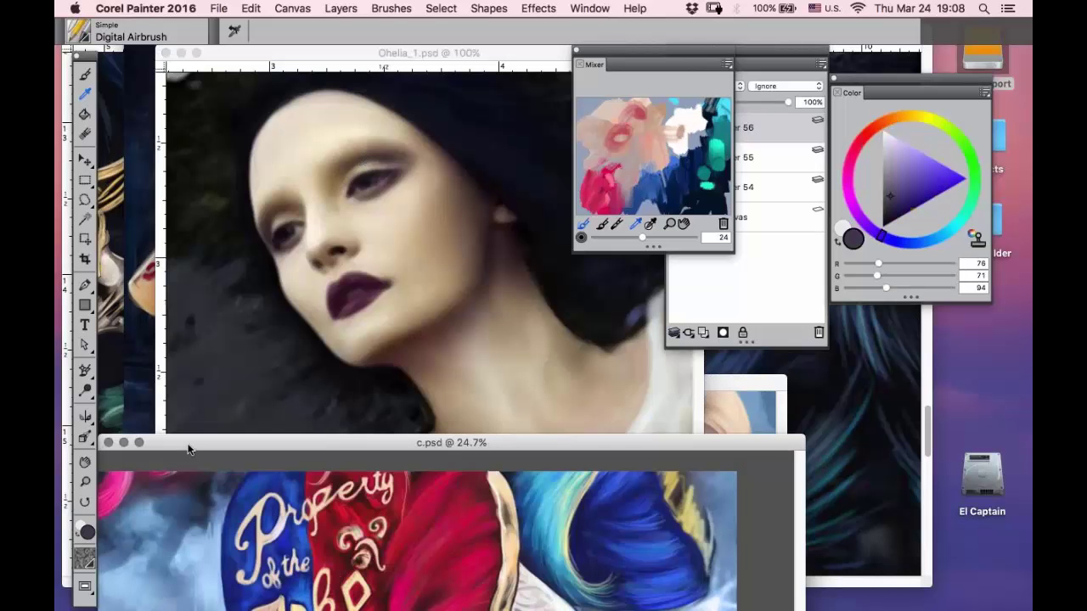
drag(188, 447, 335, 220)
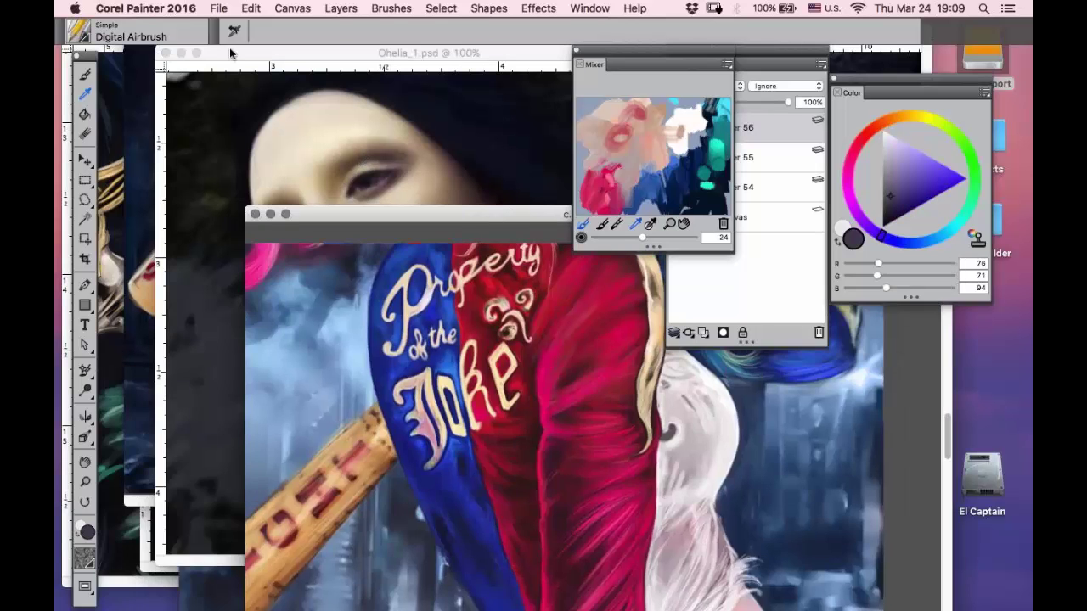
drag(231, 54, 218, 374)
- Bring HQdraft.psd to the front and enlarge the blonde woman's face and pink bubble to 77% for examination
click(161, 321)
key(space)
drag(302, 188, 275, 457)
key(super+space)
drag(297, 85, 503, 282)
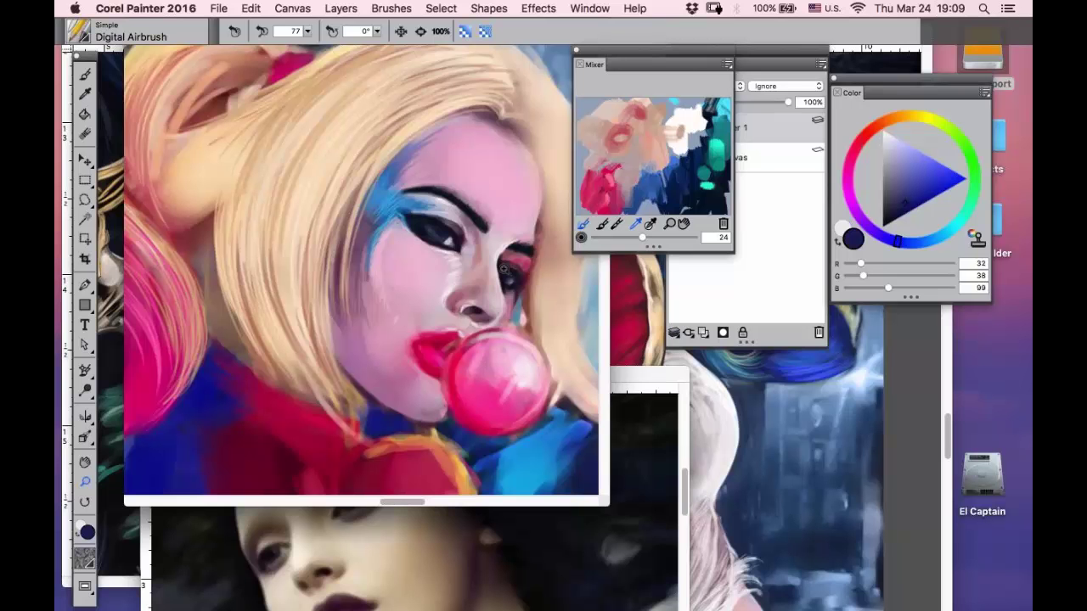